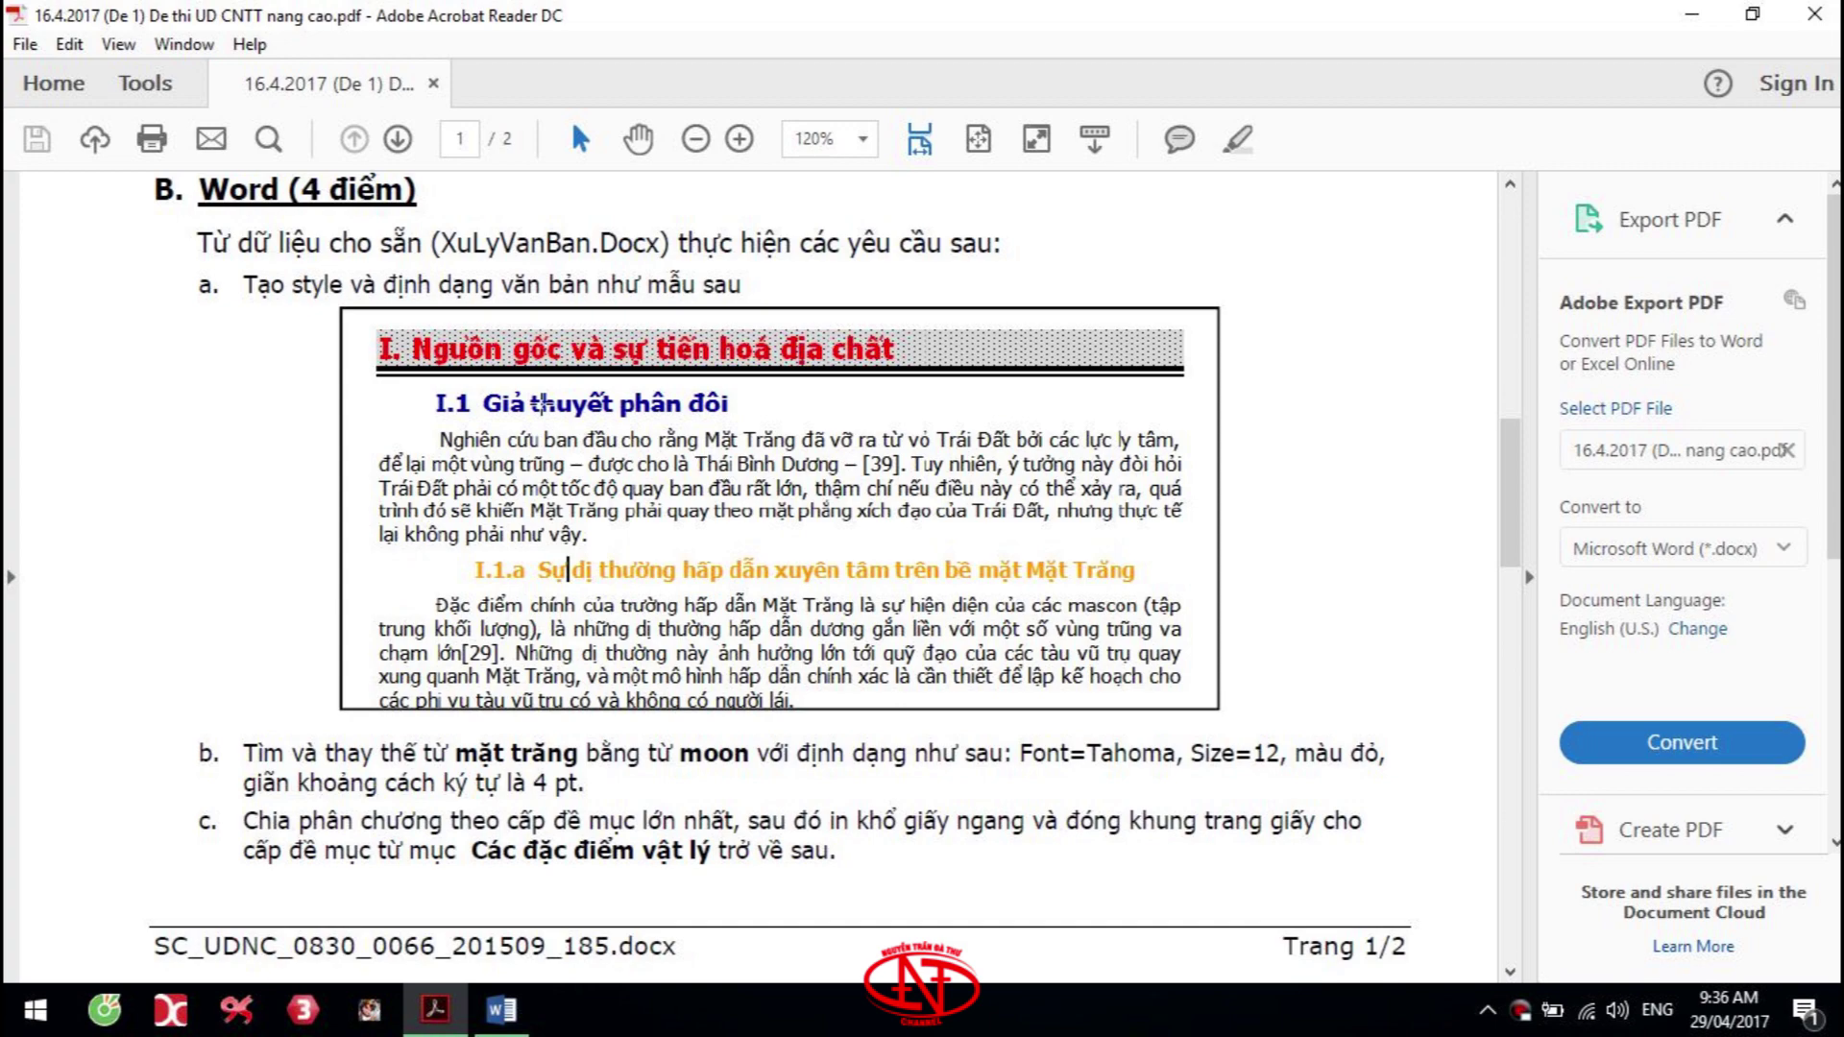
Turn on the Navigation Pane from the View tab for XuLyVanBan, comparing with the exam PDF
scroll(542, 404, down, 5)
scroll(543, 403, up, 2)
scroll(542, 403, up, 3)
key(alt+Tab)
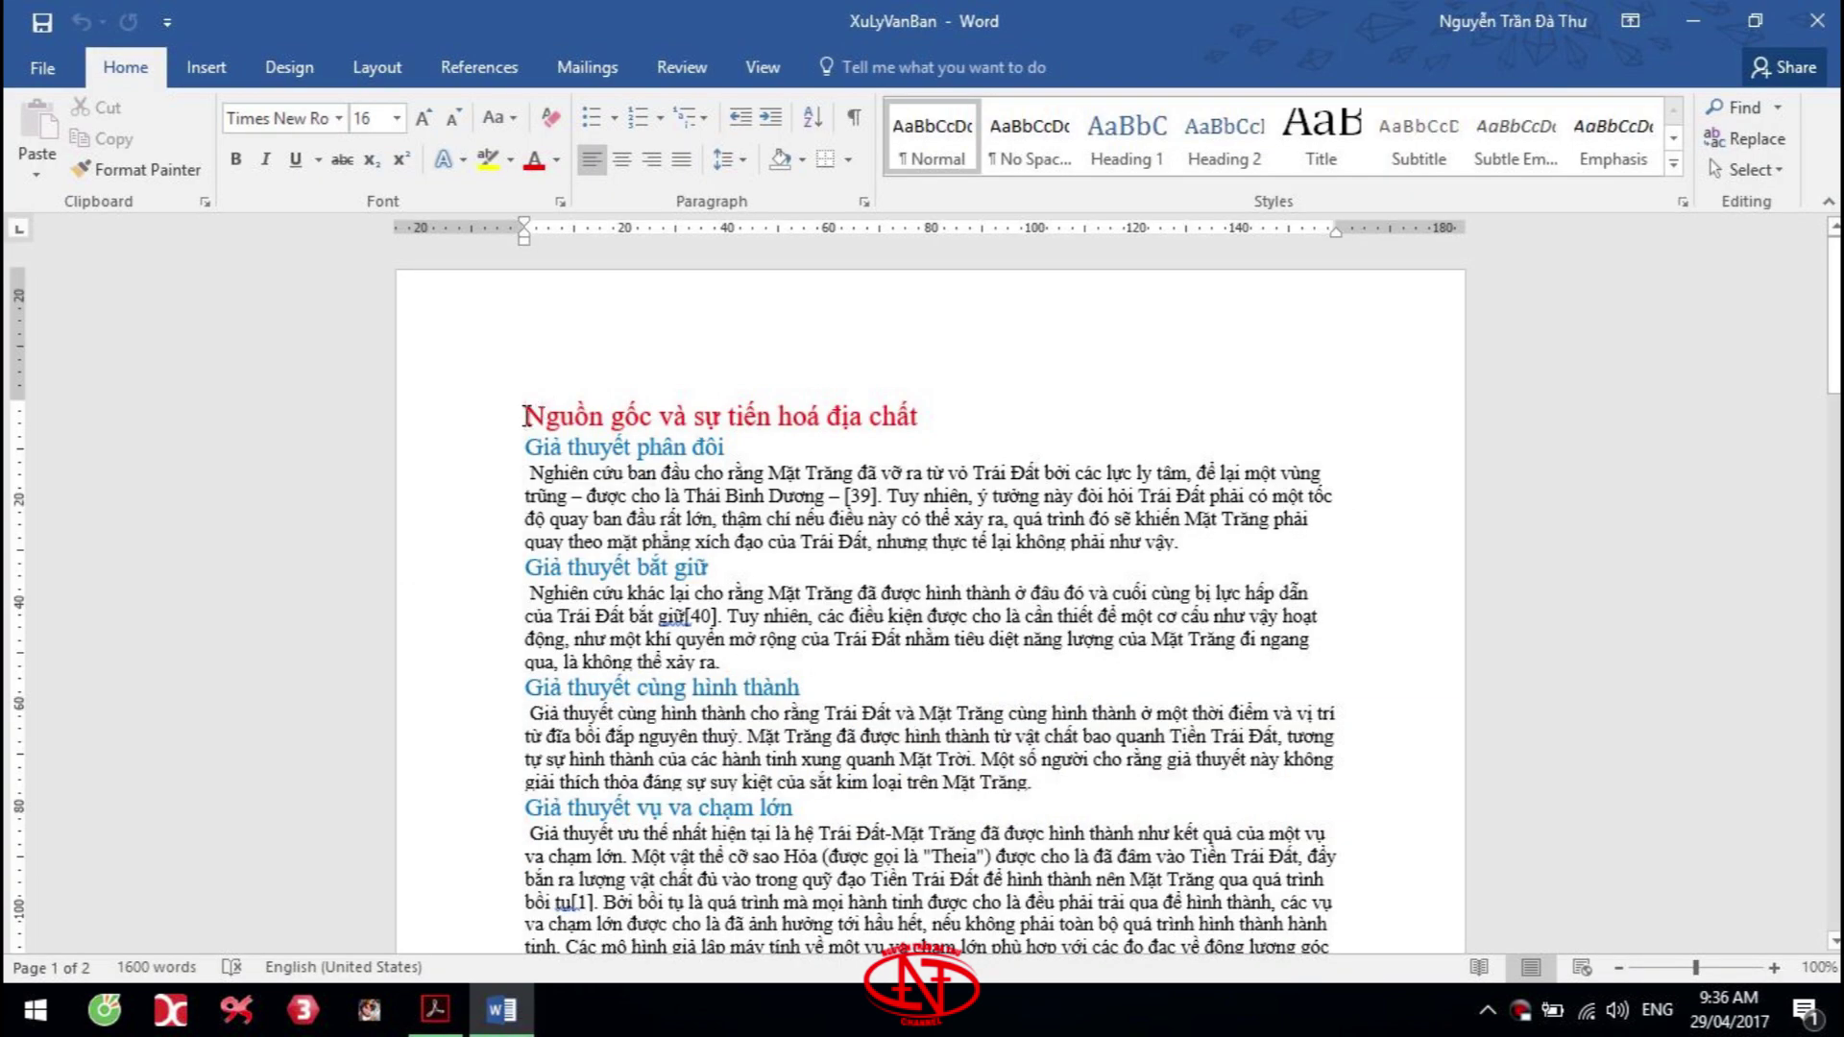
click(769, 68)
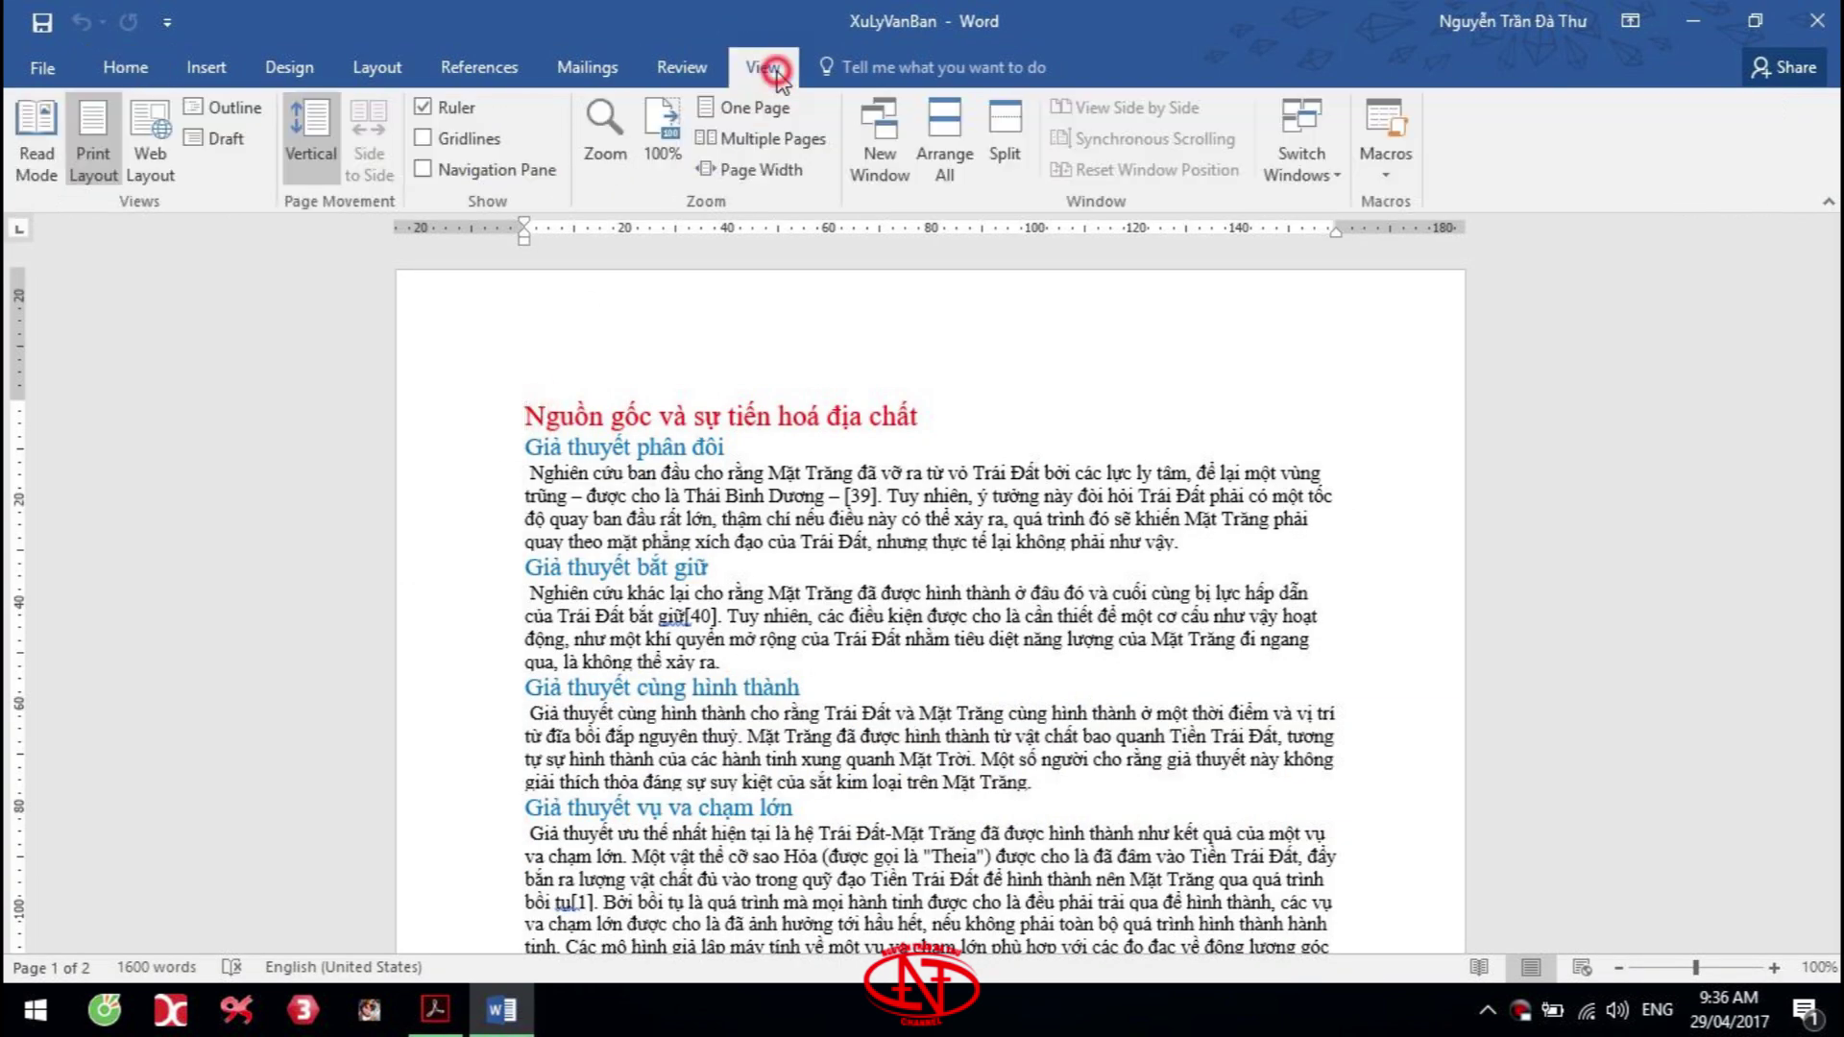
click(425, 171)
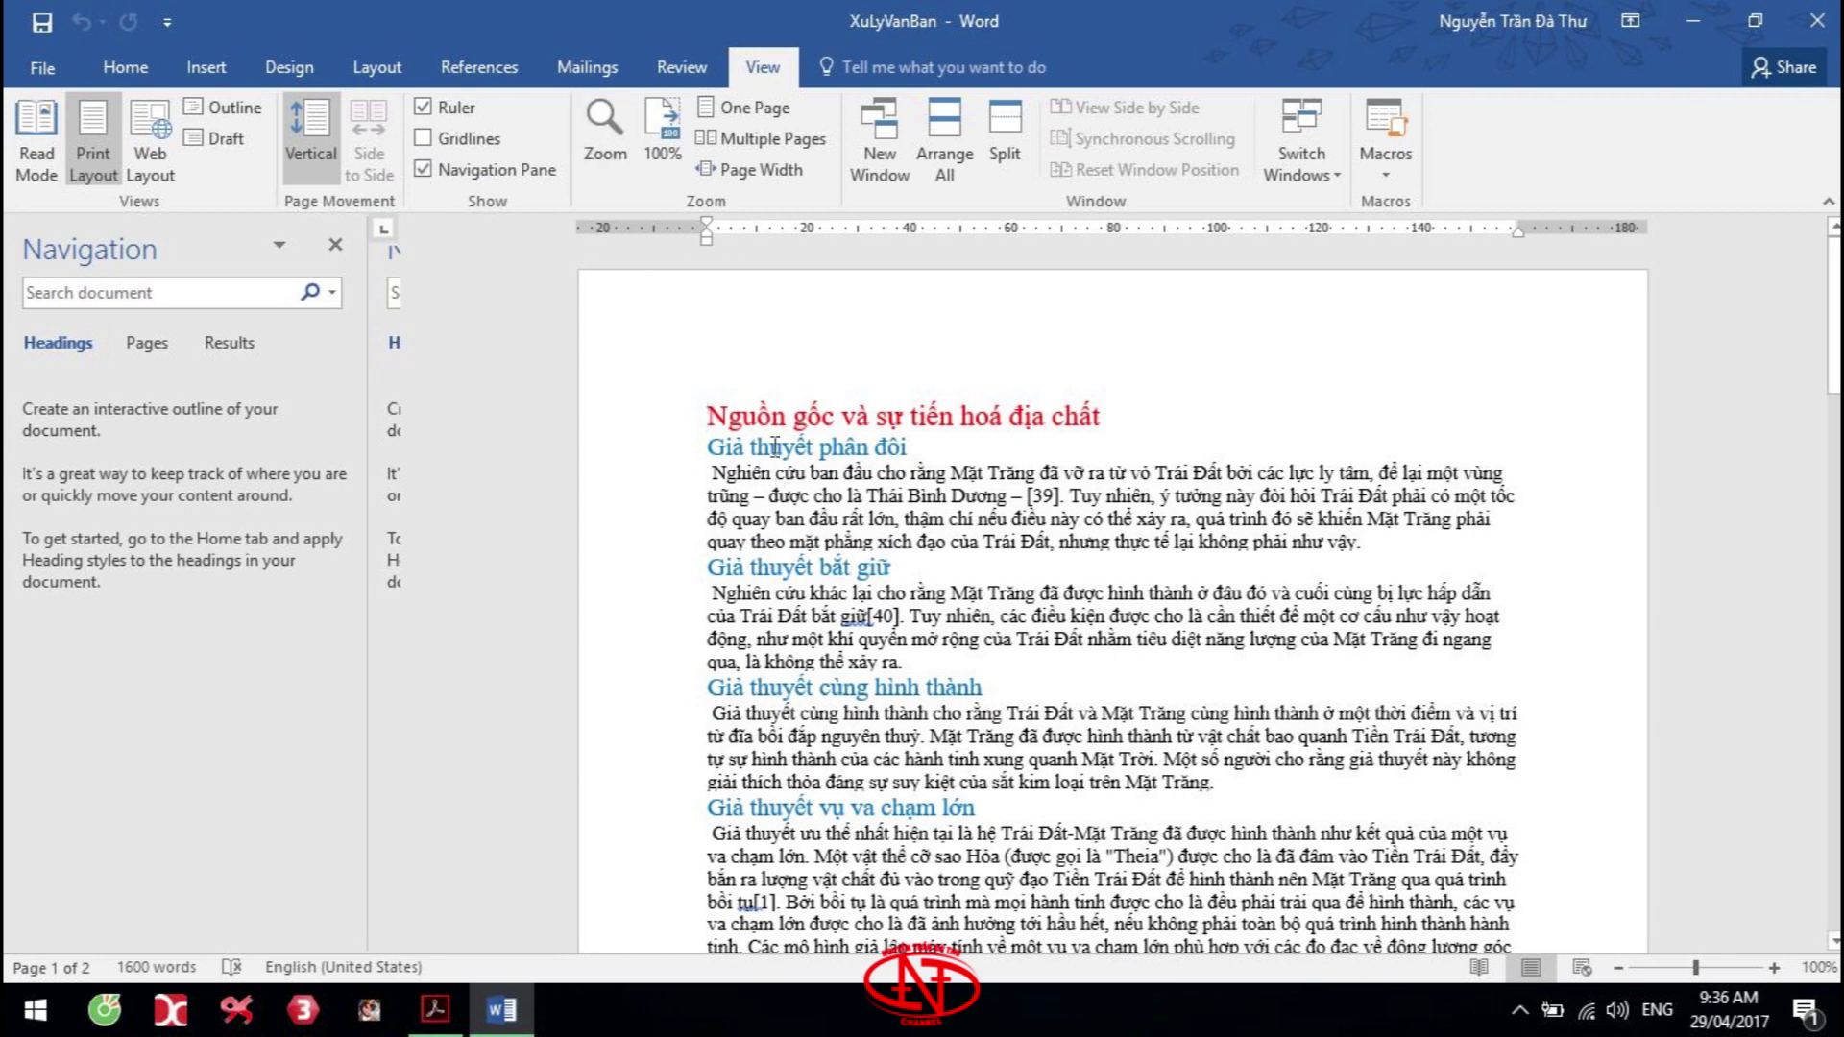
click(704, 414)
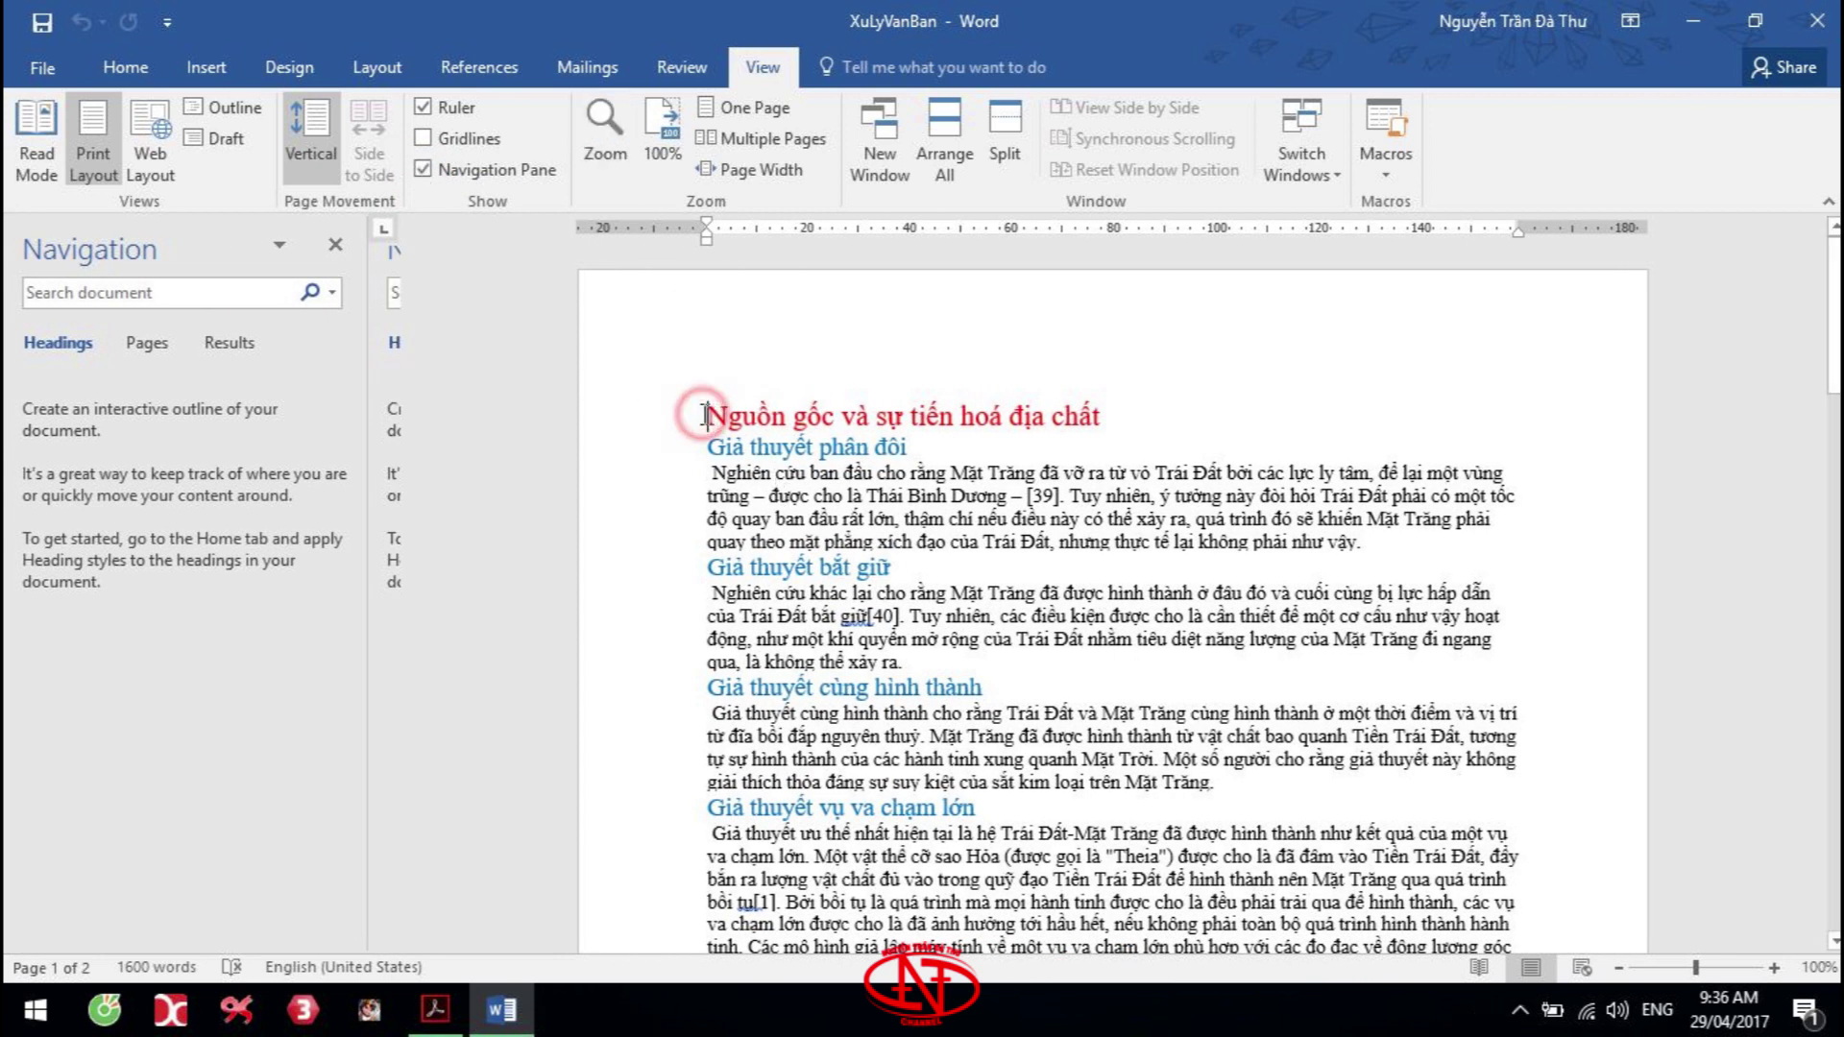
key(alt+Tab)
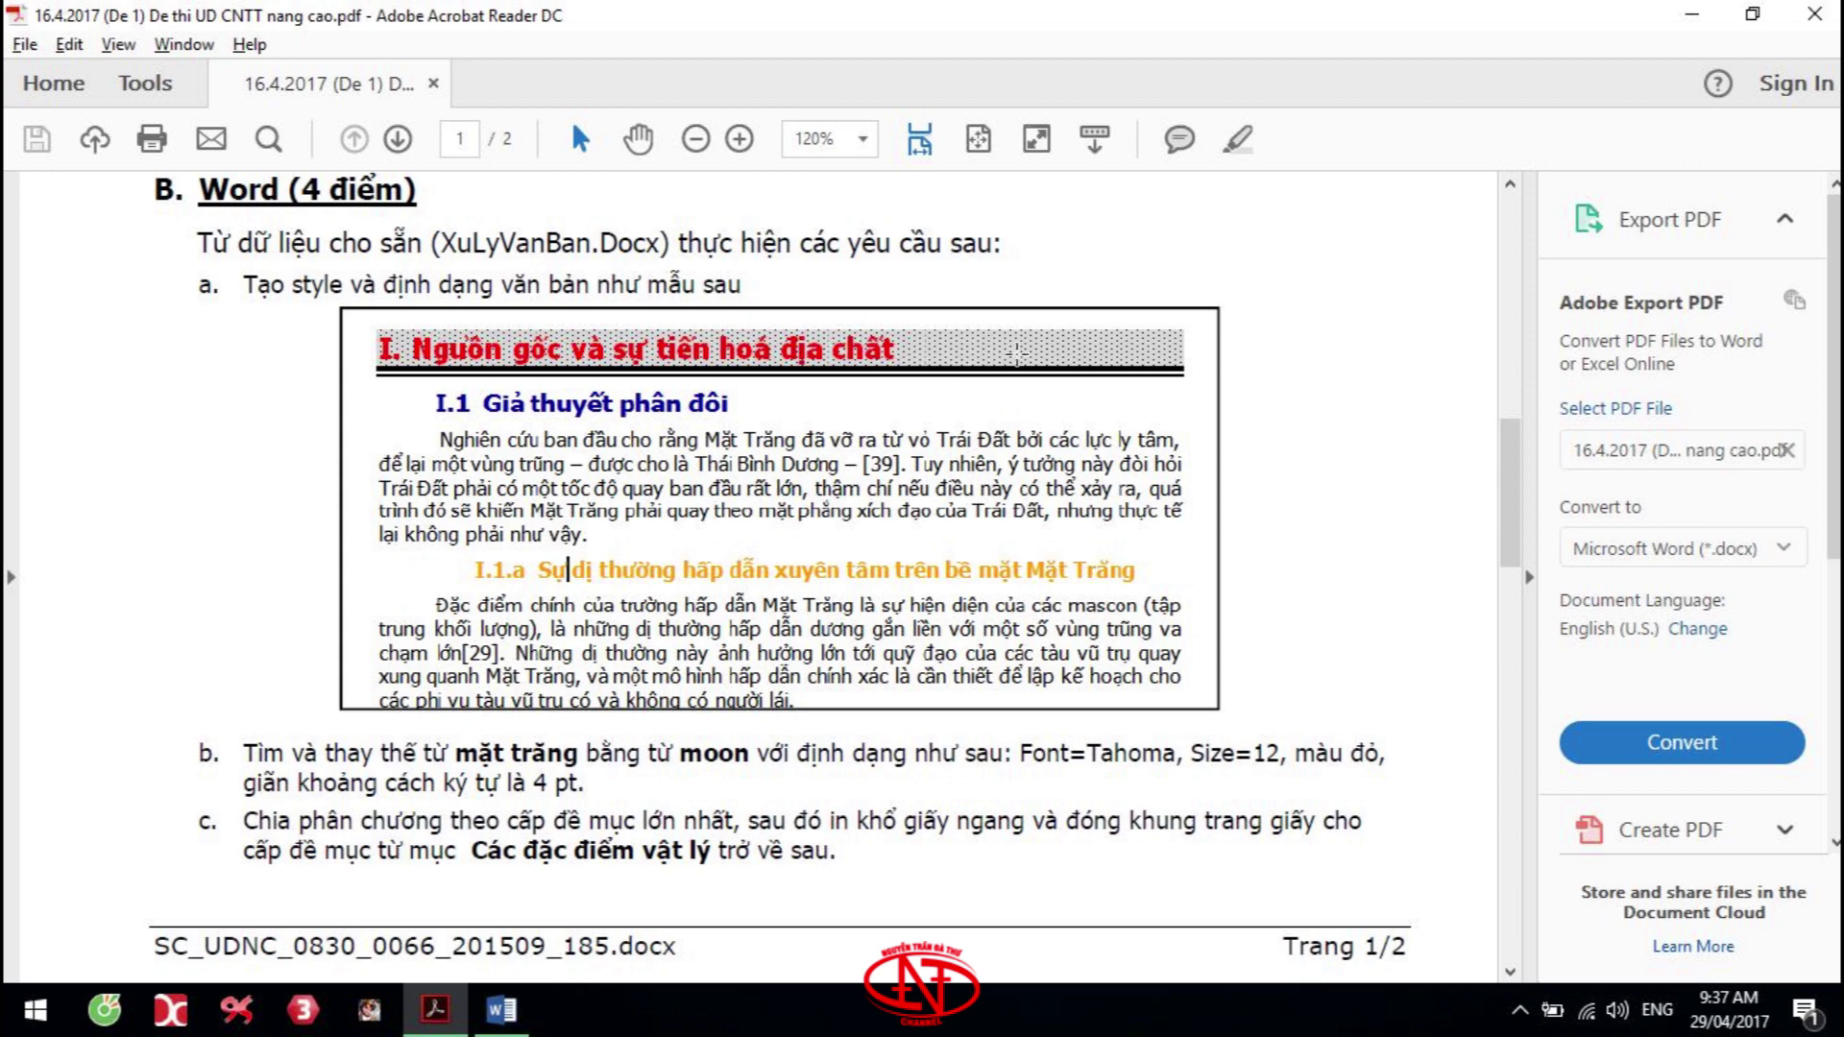
key(alt+Tab)
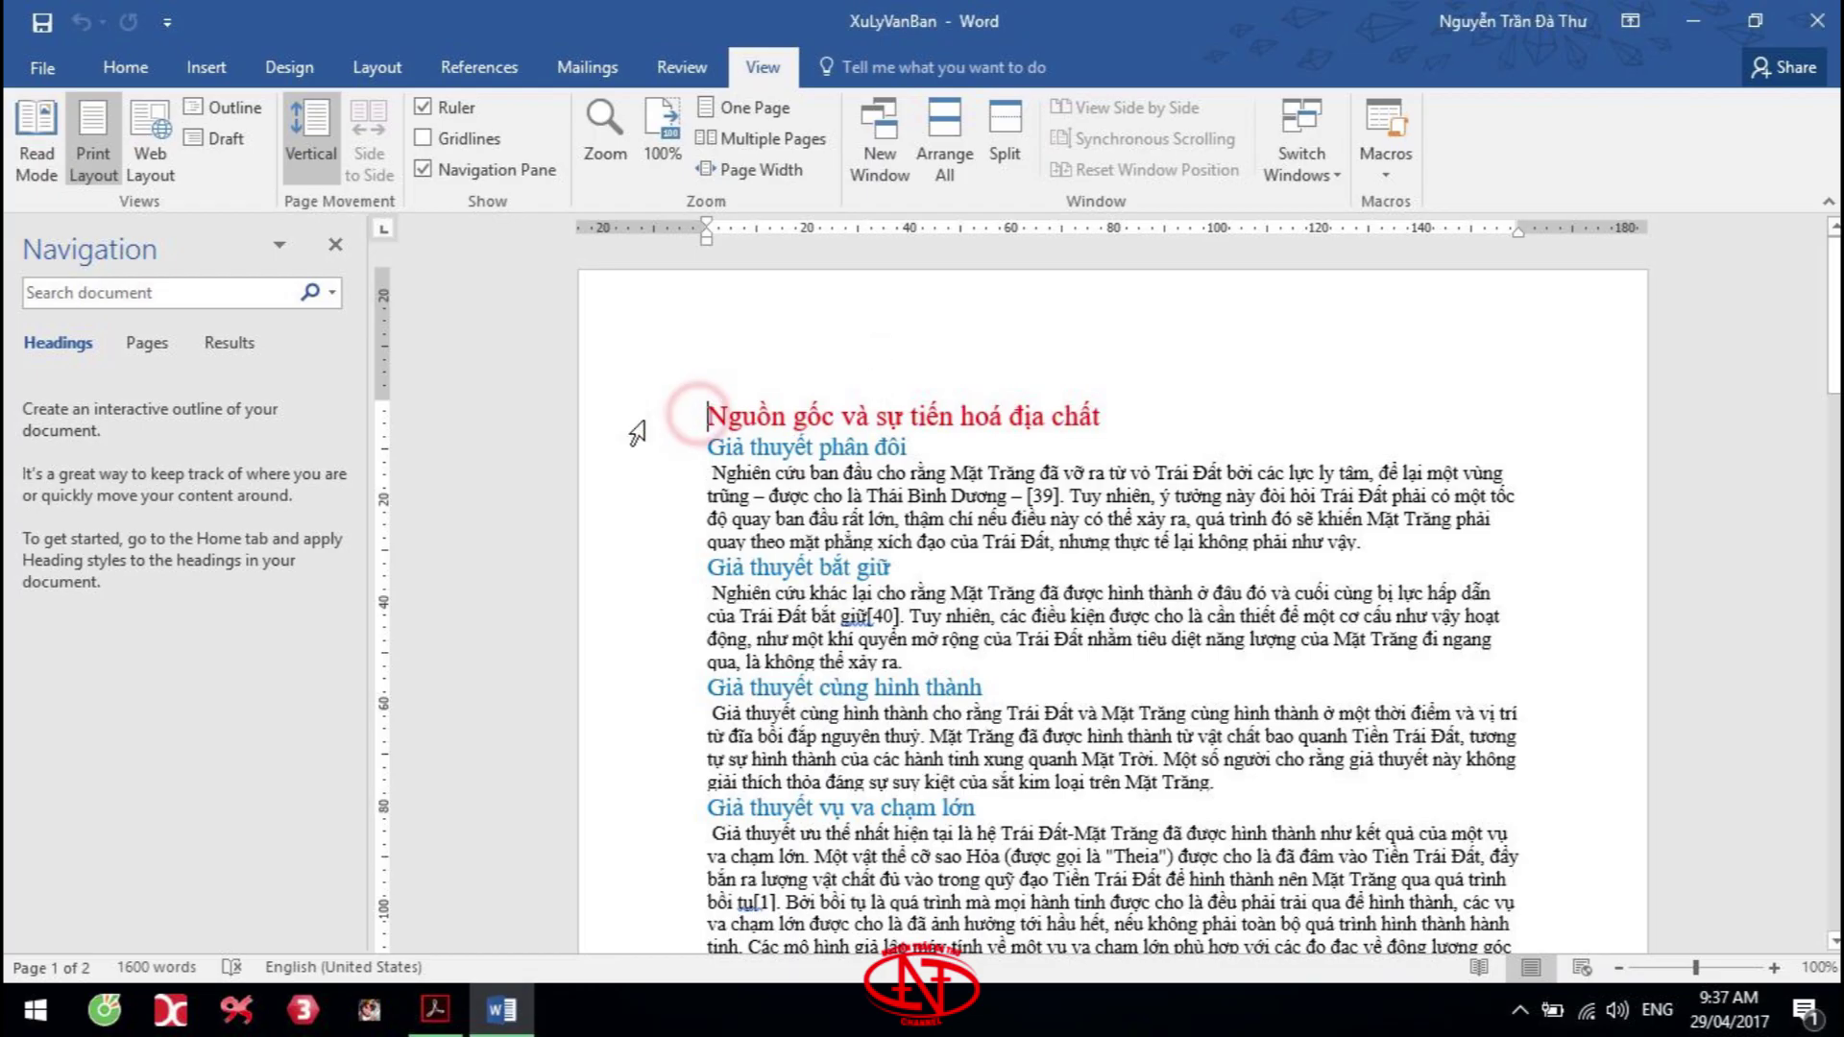
Select all red top-level headings by similar formatting, bold them, and bring up Borders and Shading
click(631, 420)
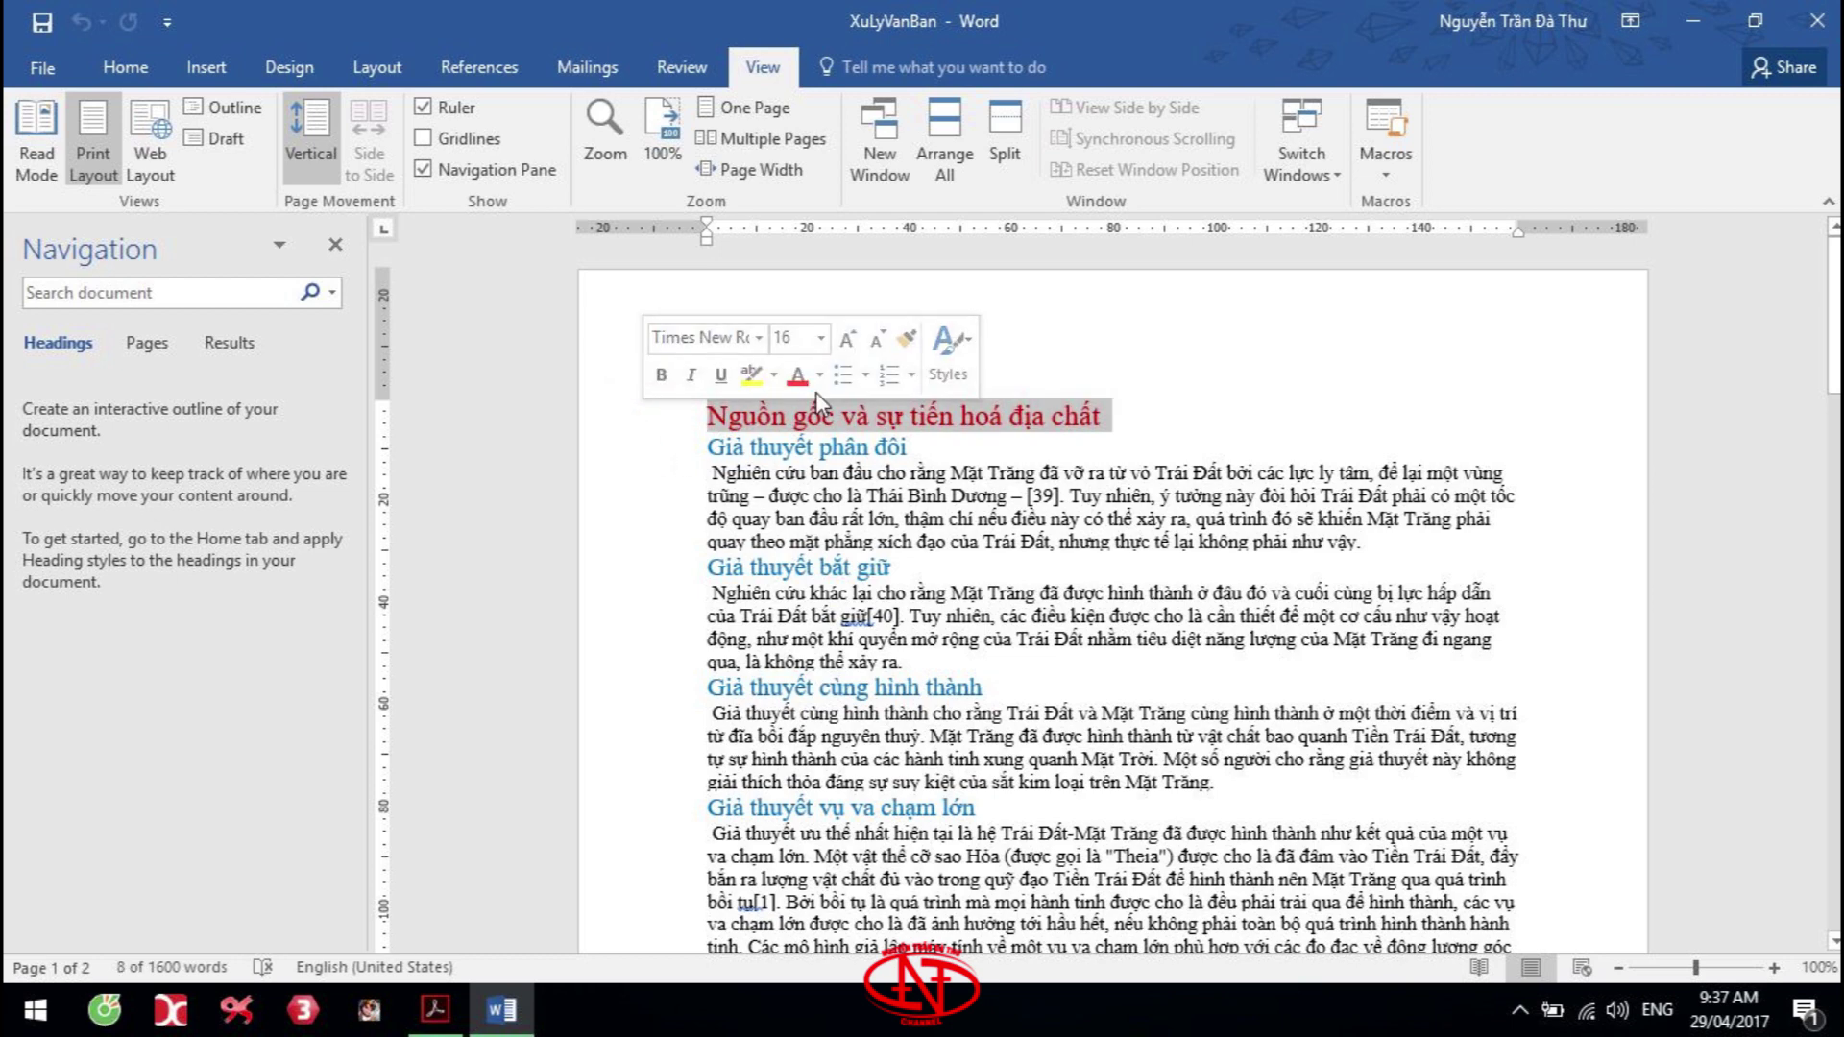
click(125, 67)
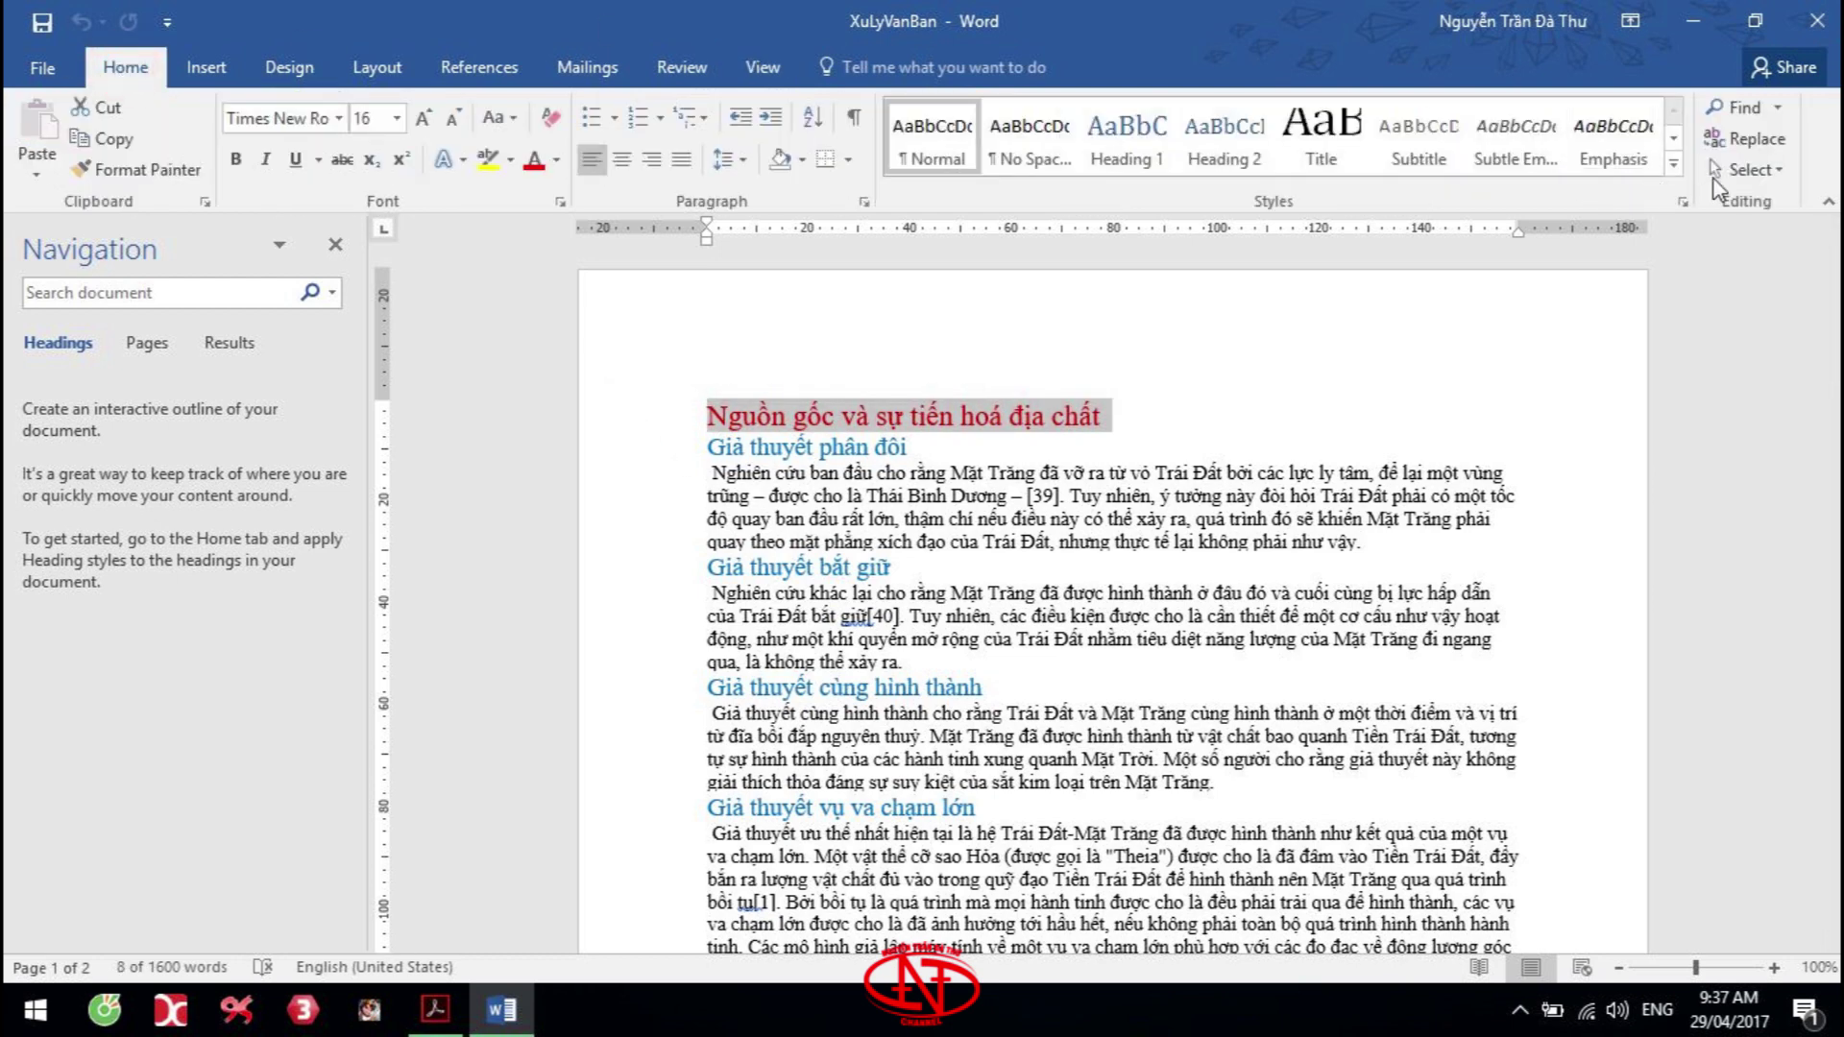
click(1743, 169)
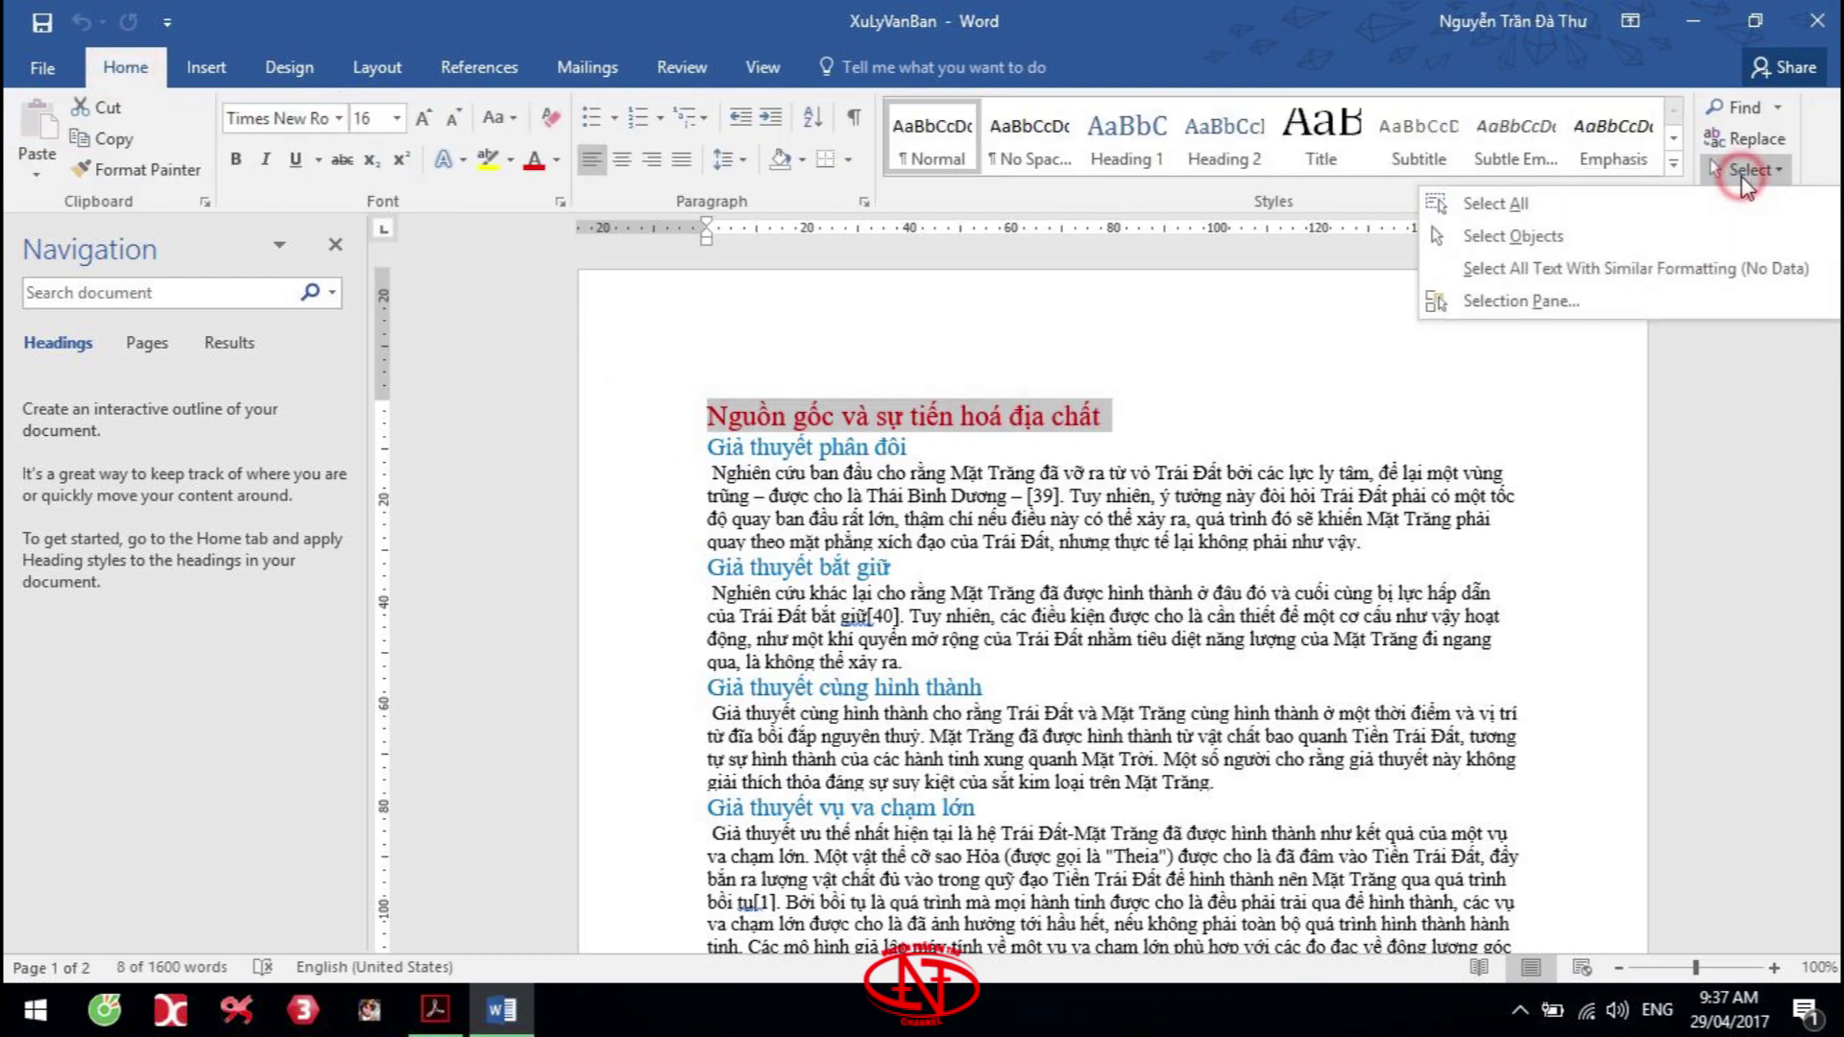
click(1698, 269)
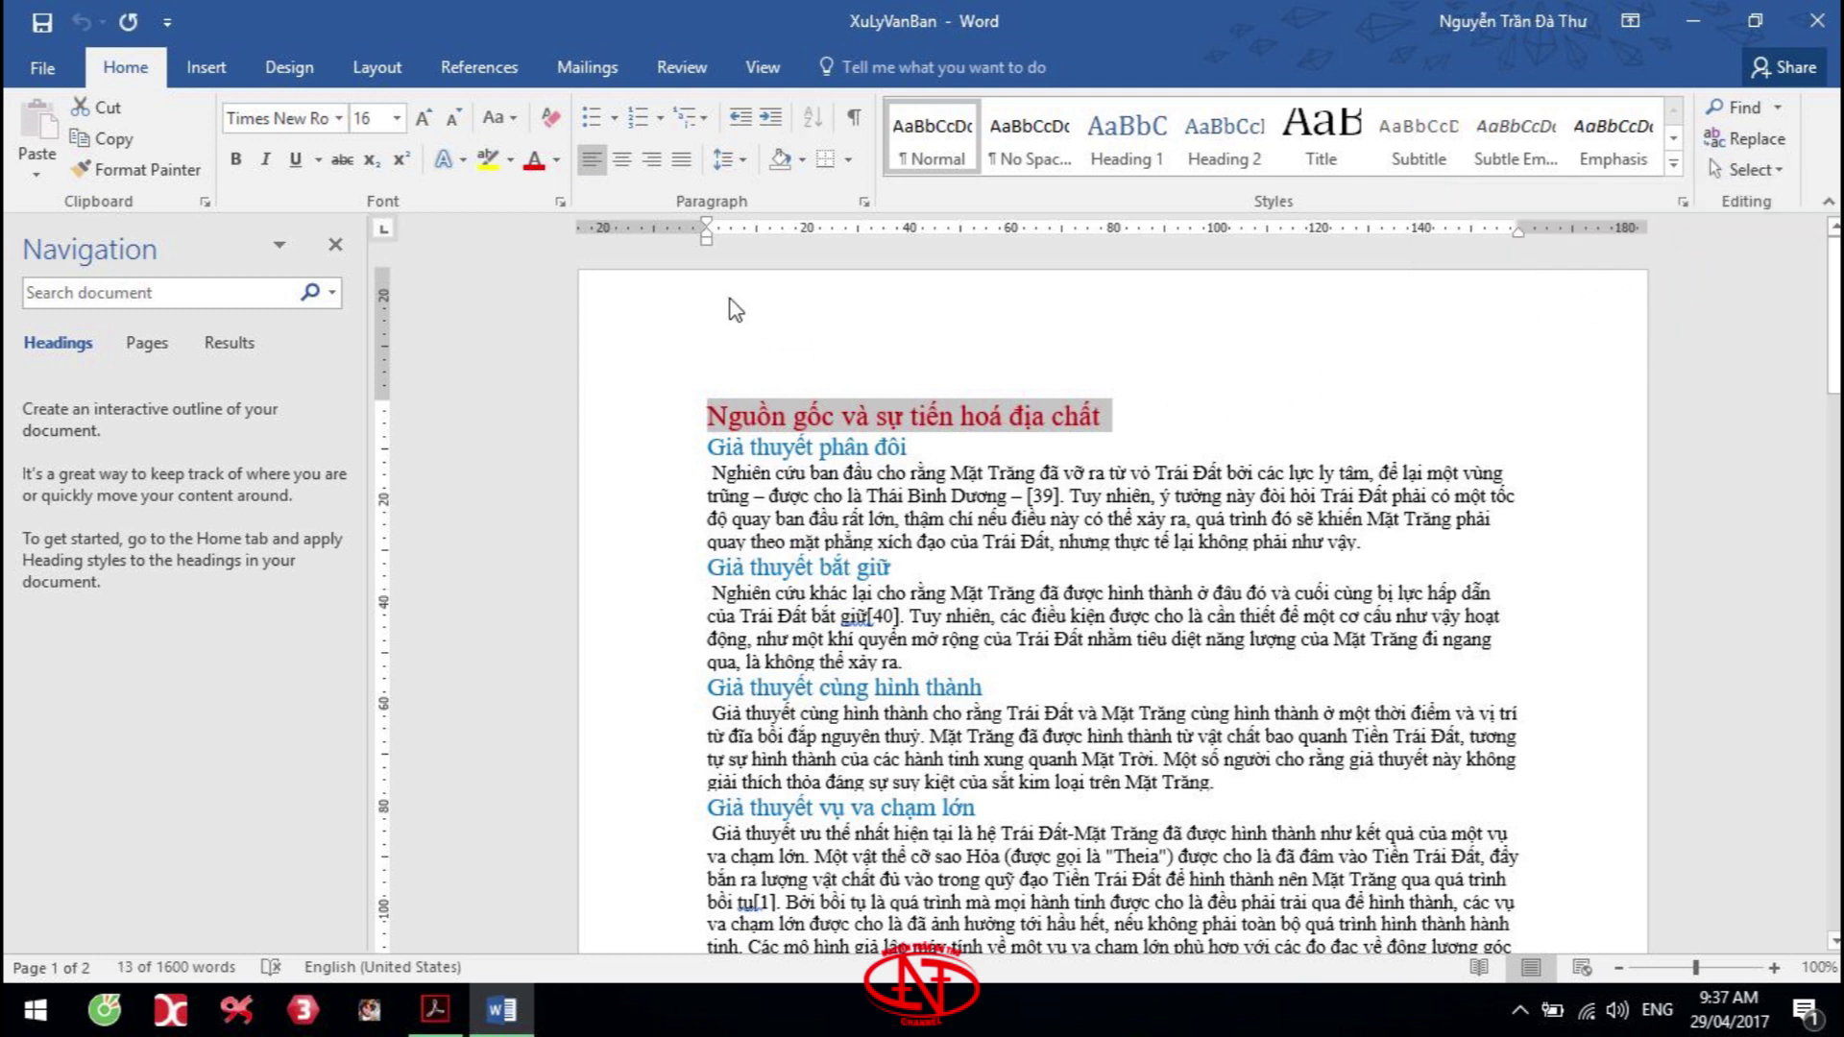
click(235, 158)
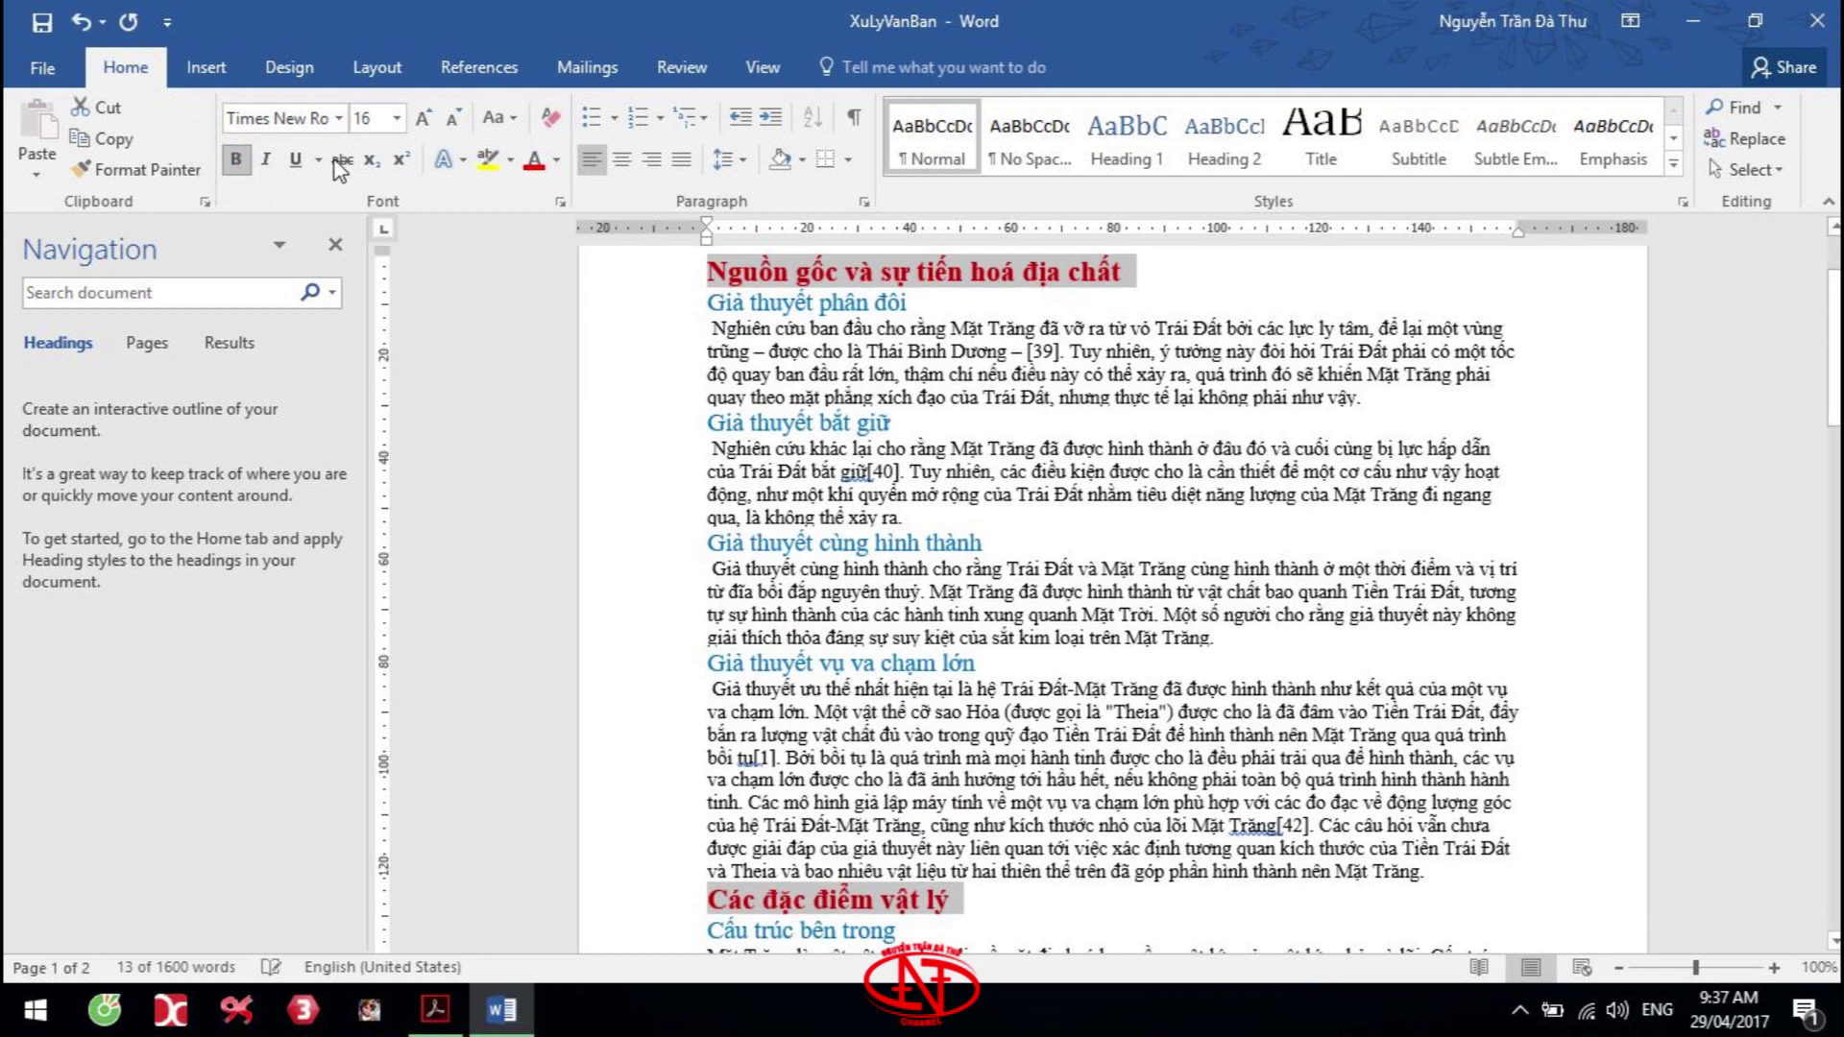
click(848, 160)
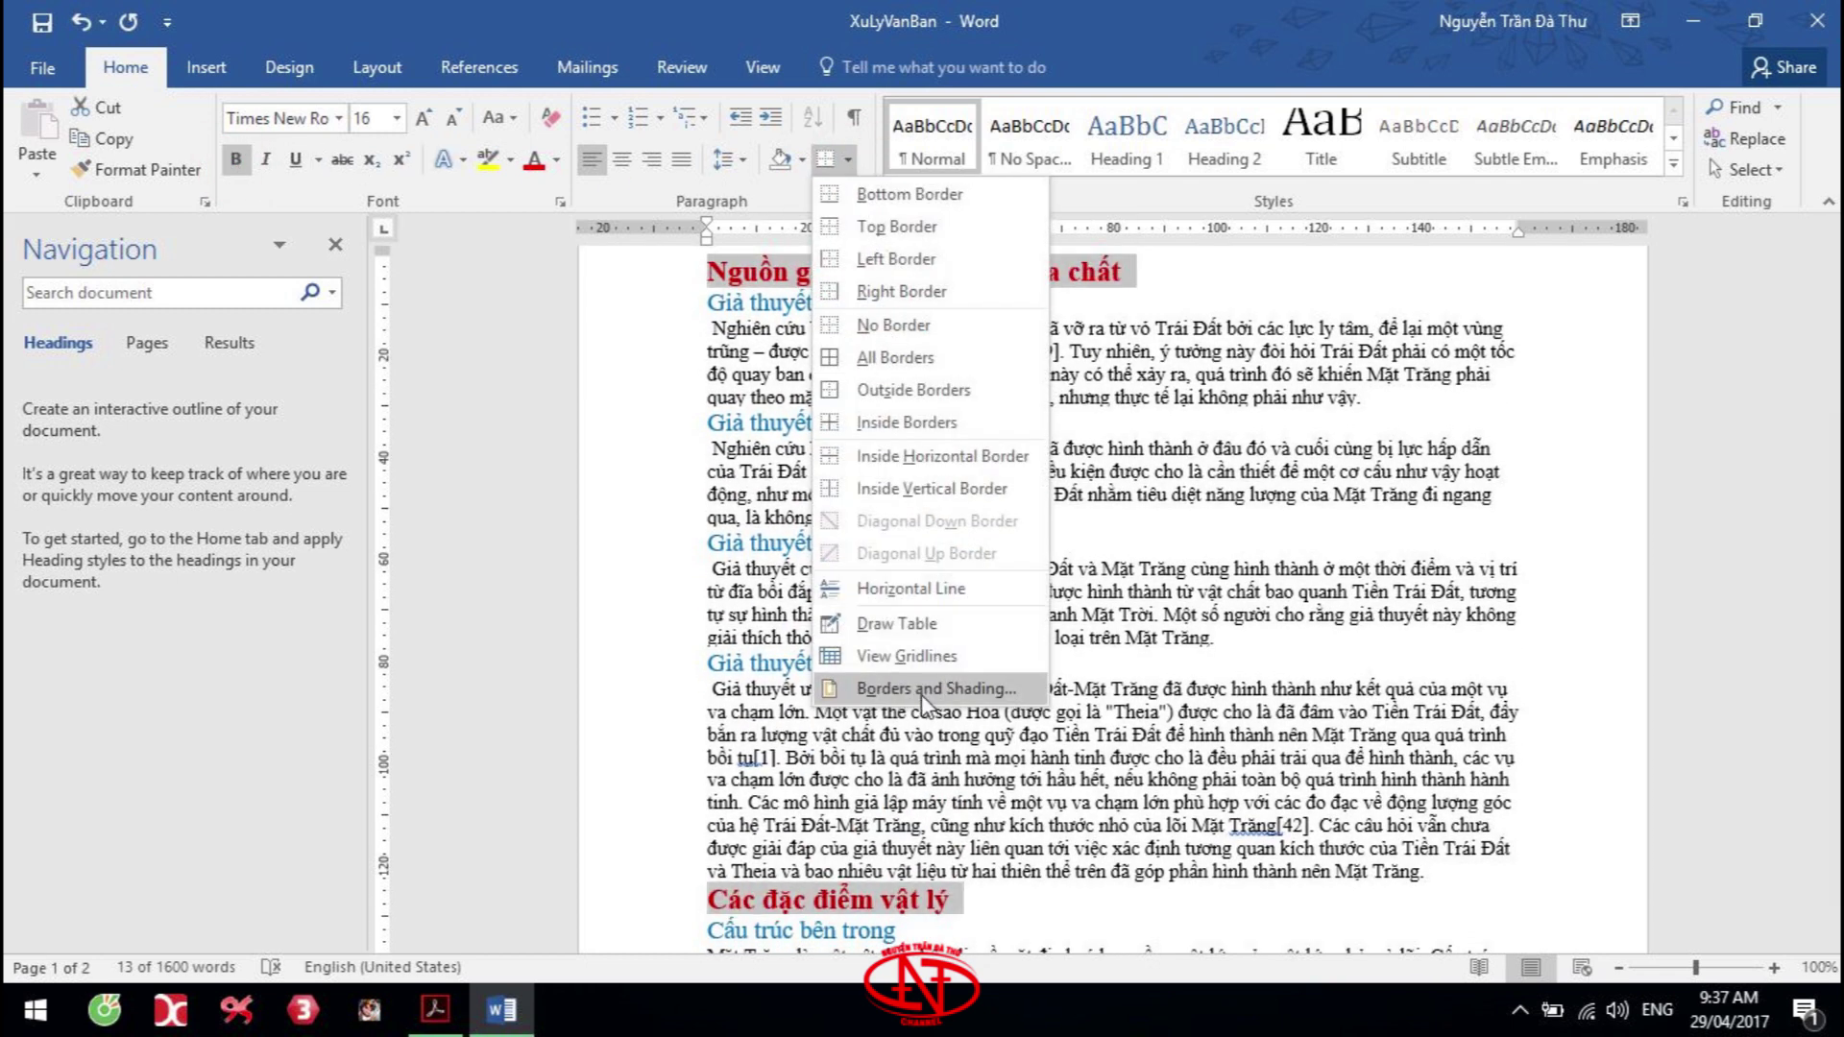
click(922, 693)
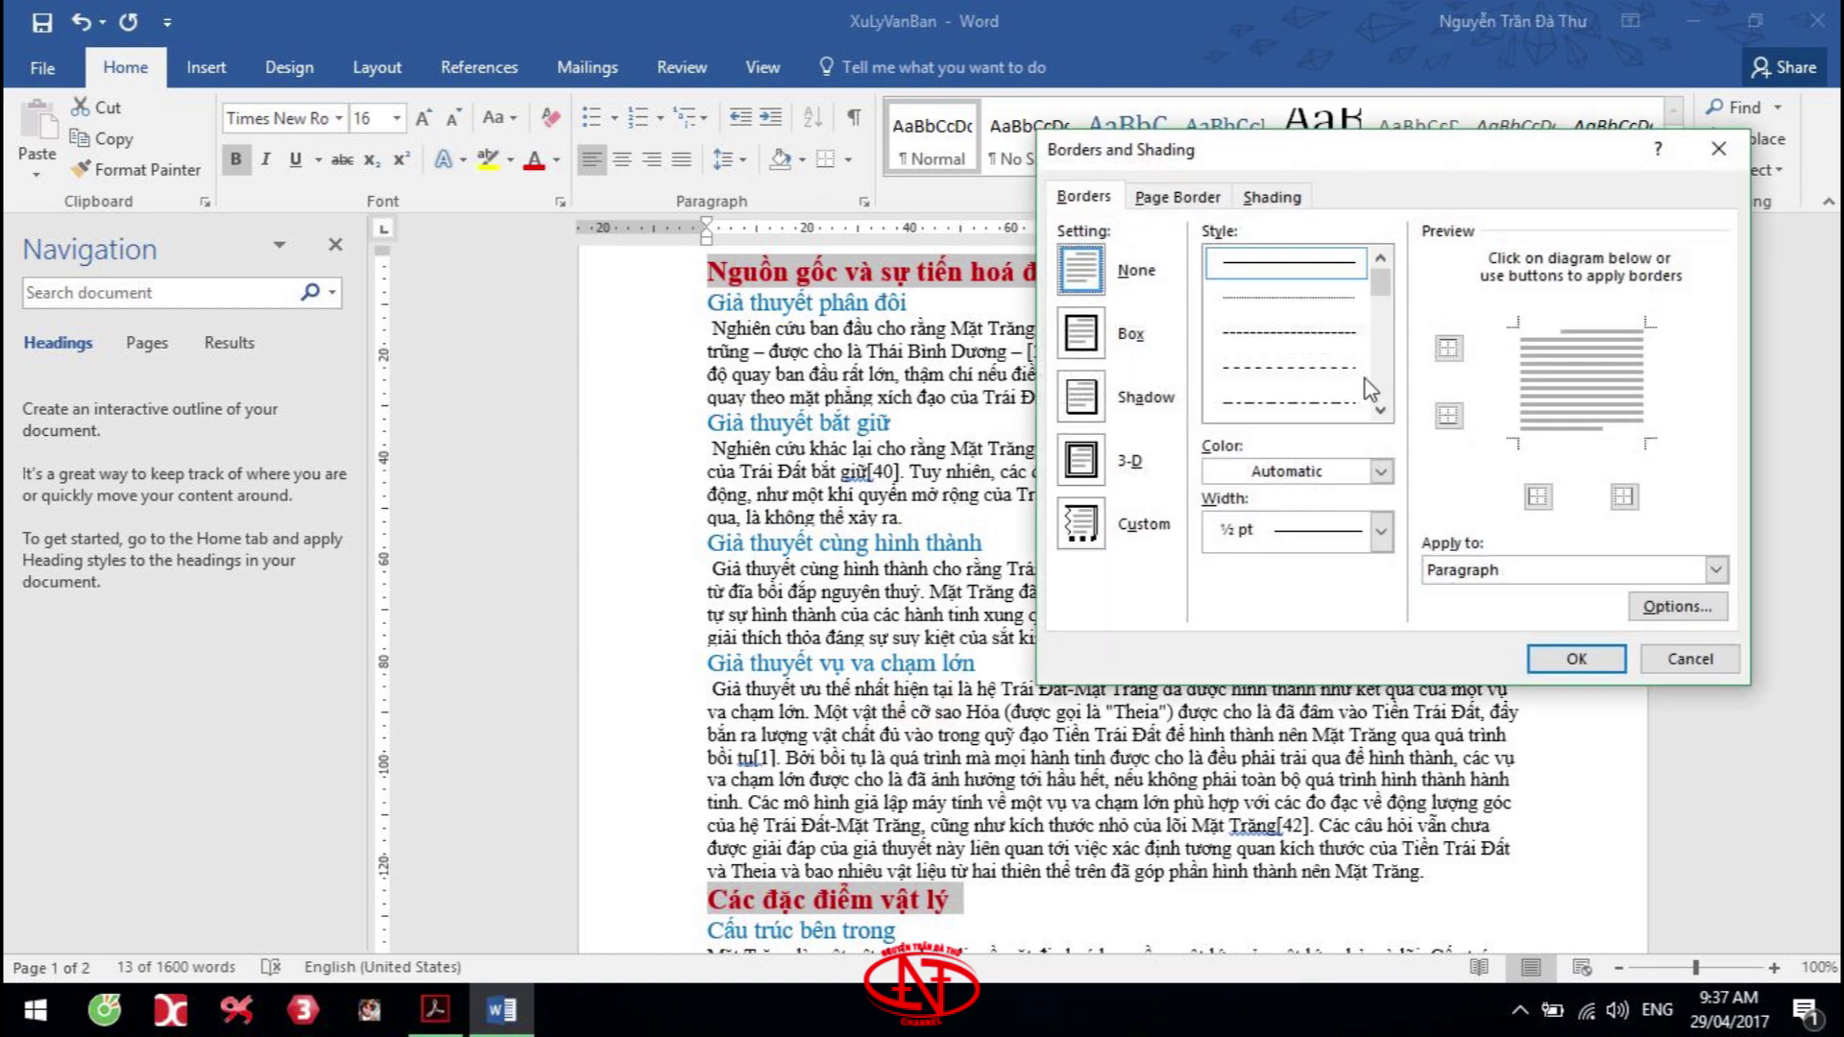
Give the red headings a 3 pt thin-thick border on the bottom edge only
click(1380, 411)
click(1379, 411)
click(1380, 411)
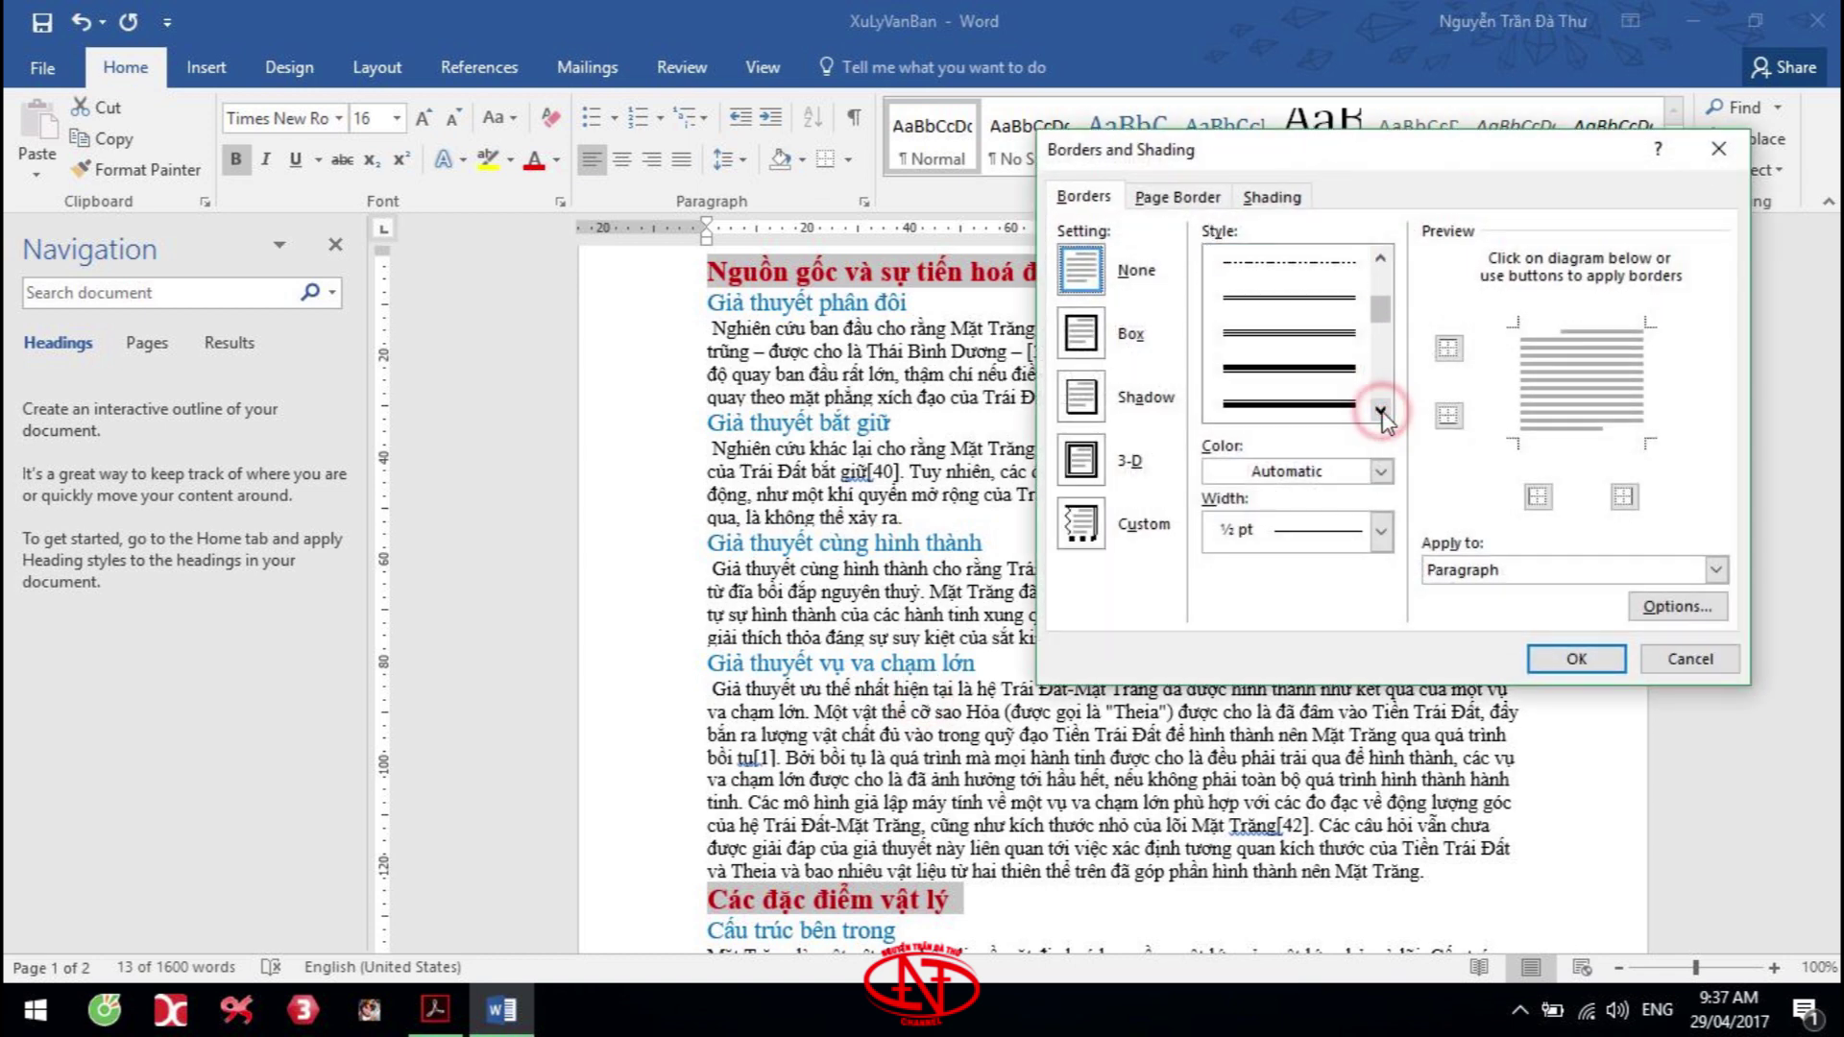
click(1327, 379)
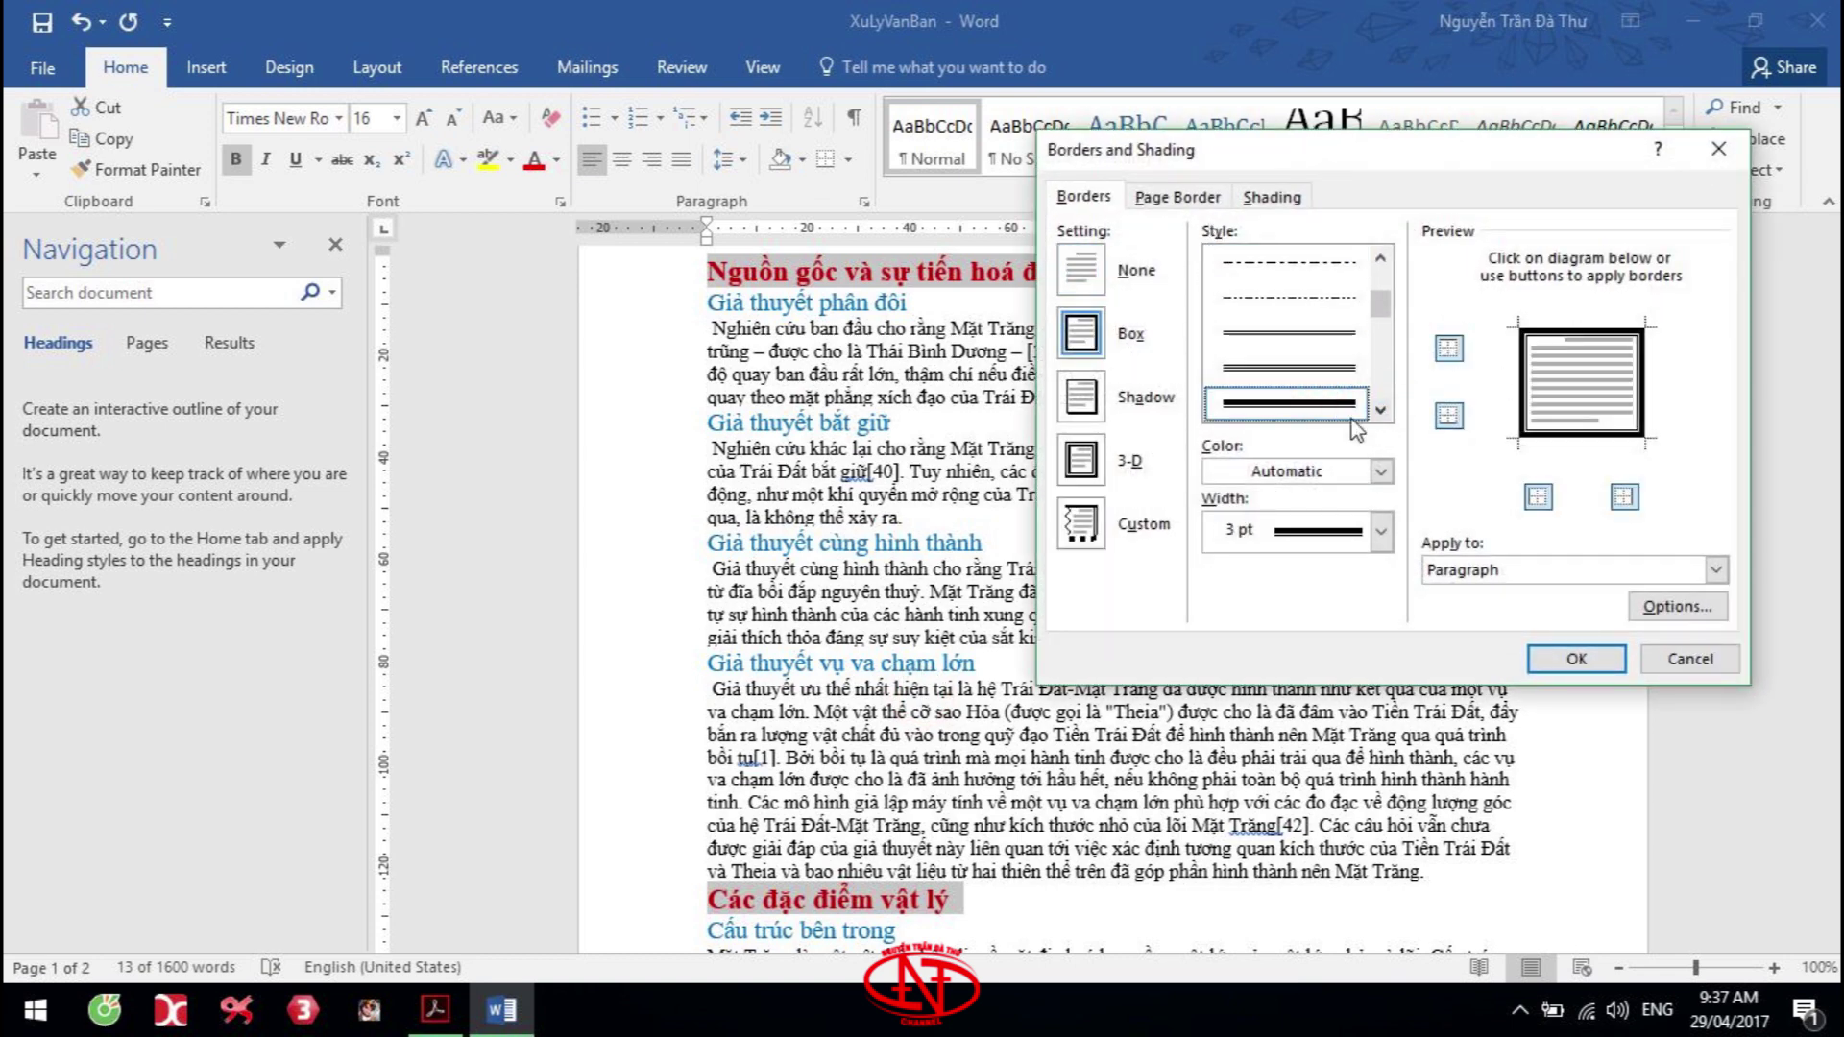
click(1380, 411)
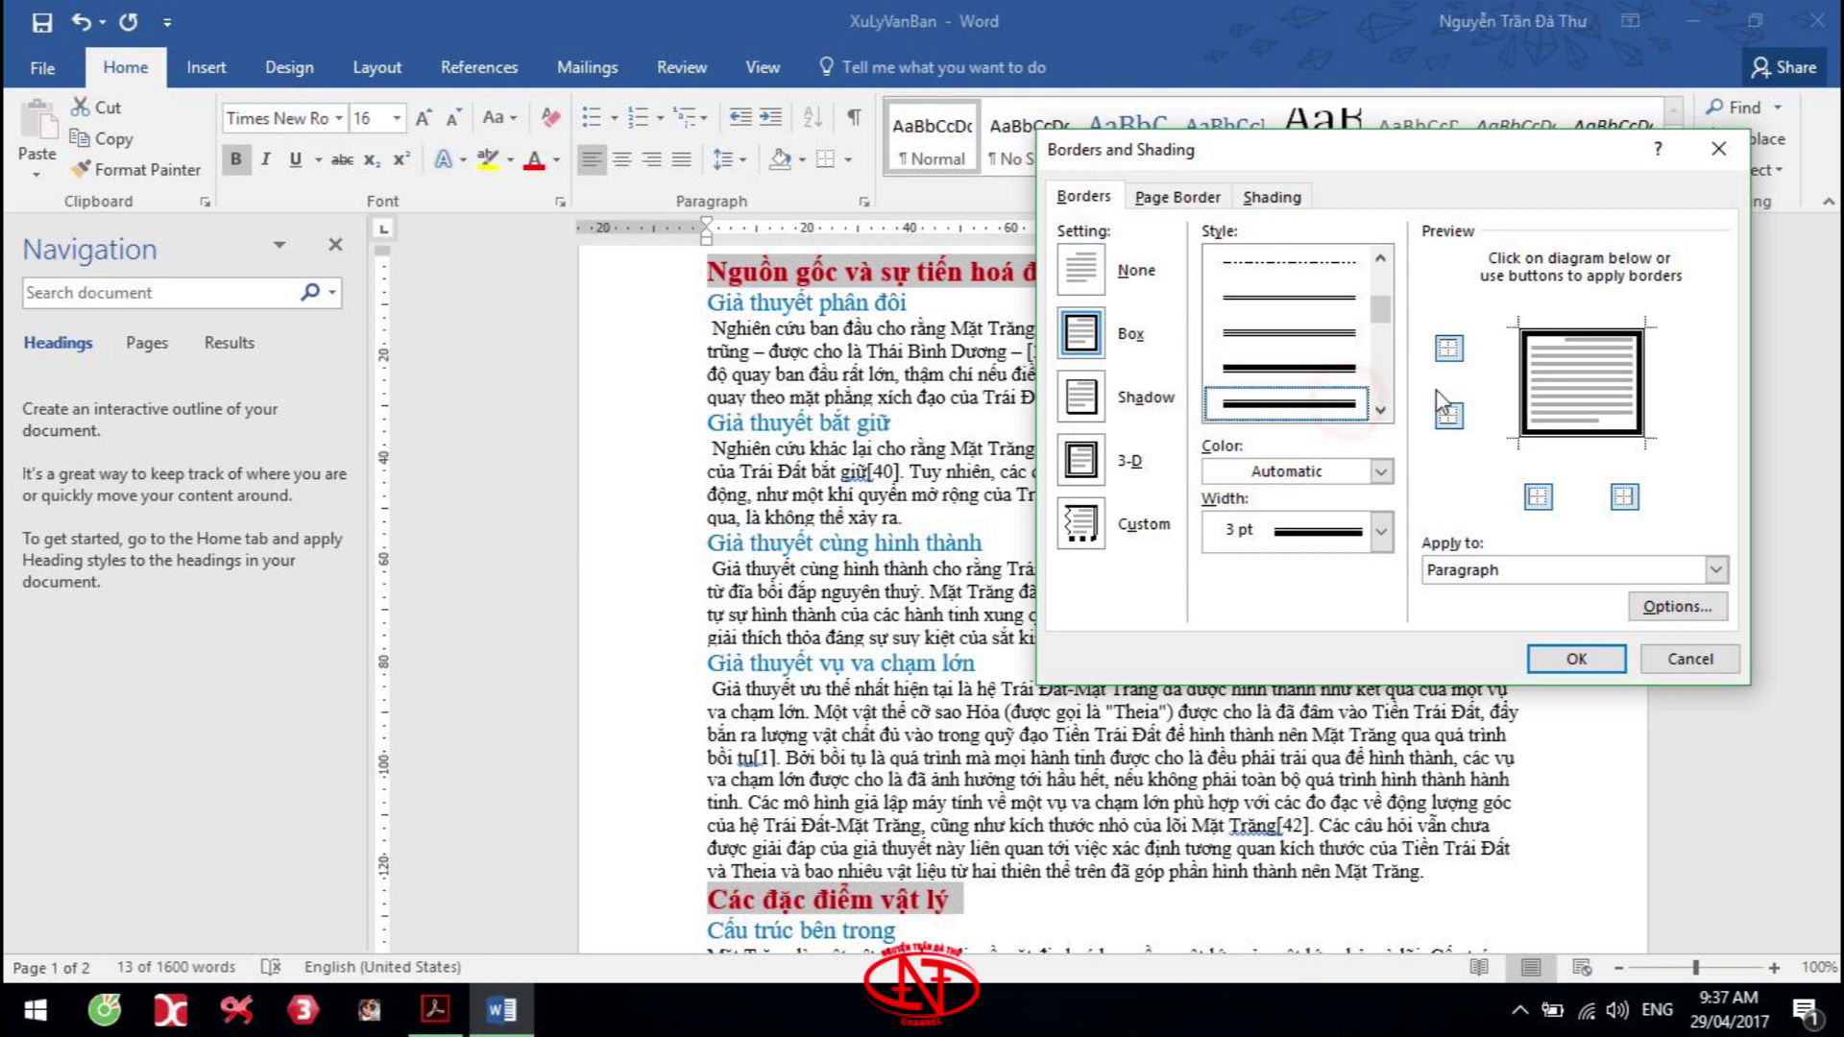
click(1524, 403)
click(1548, 332)
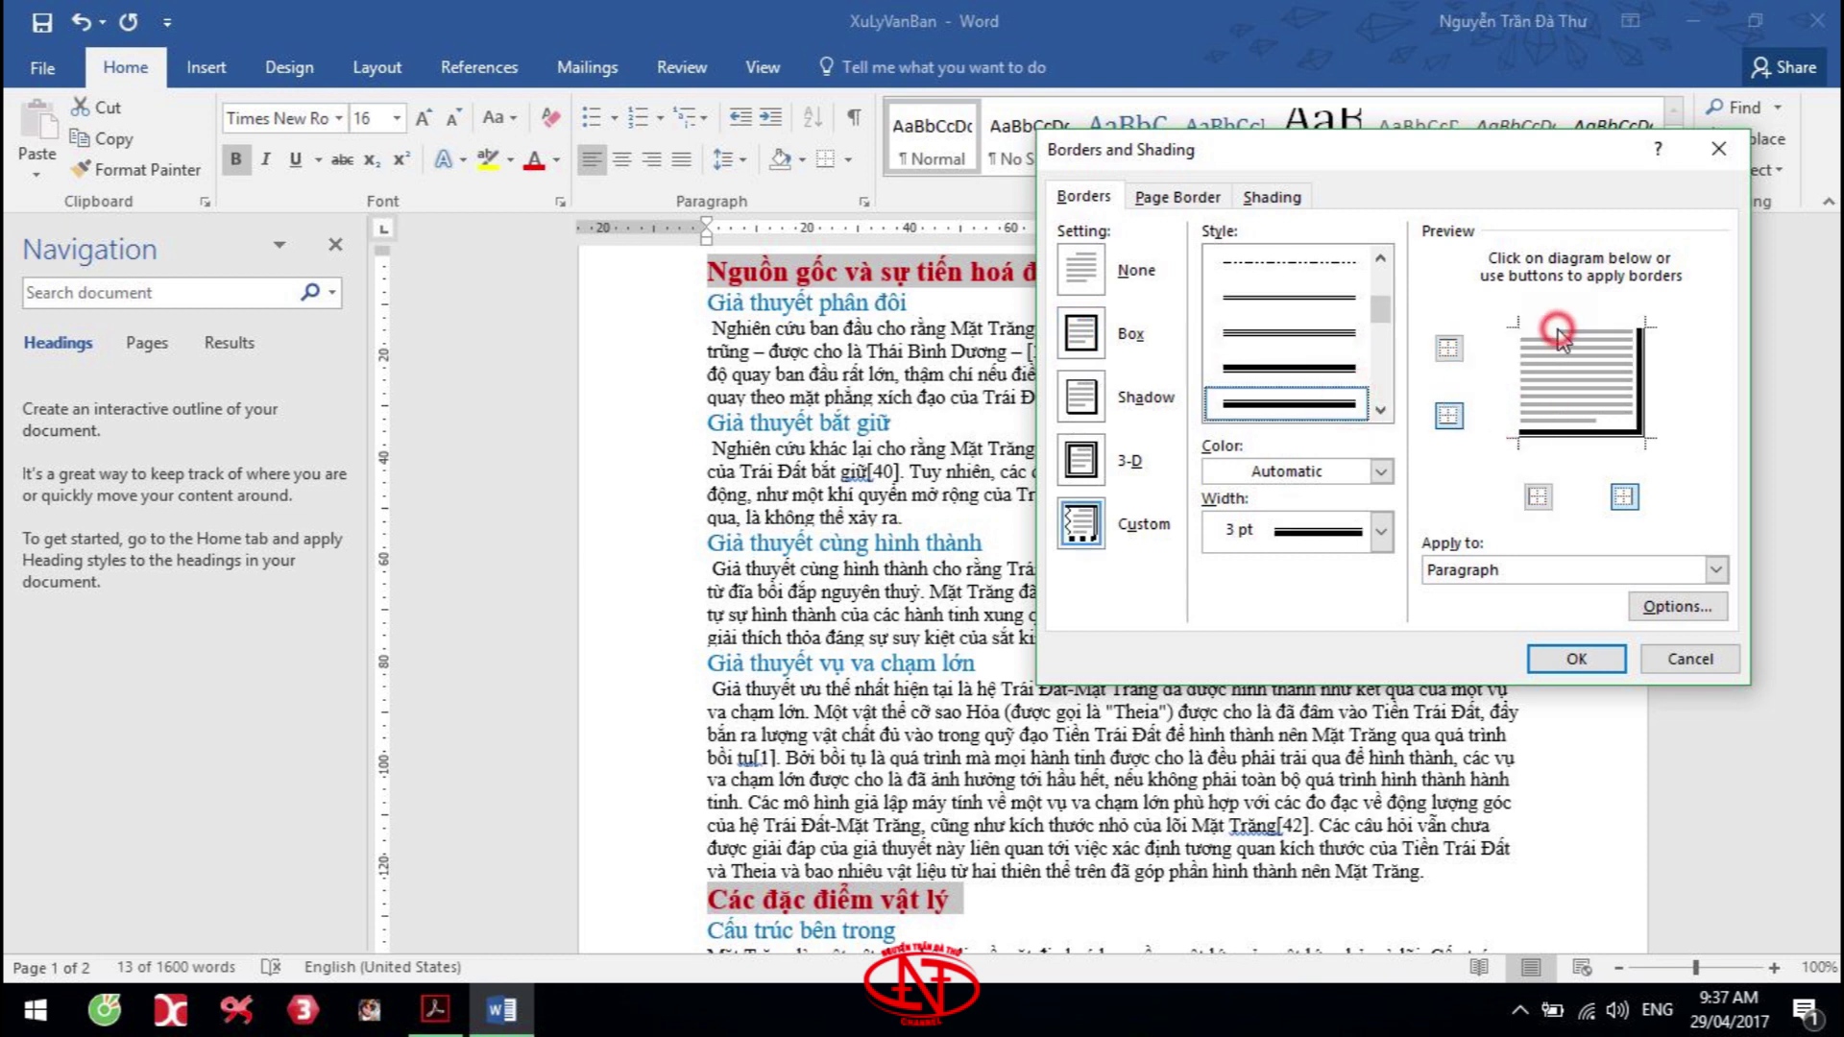
click(1642, 384)
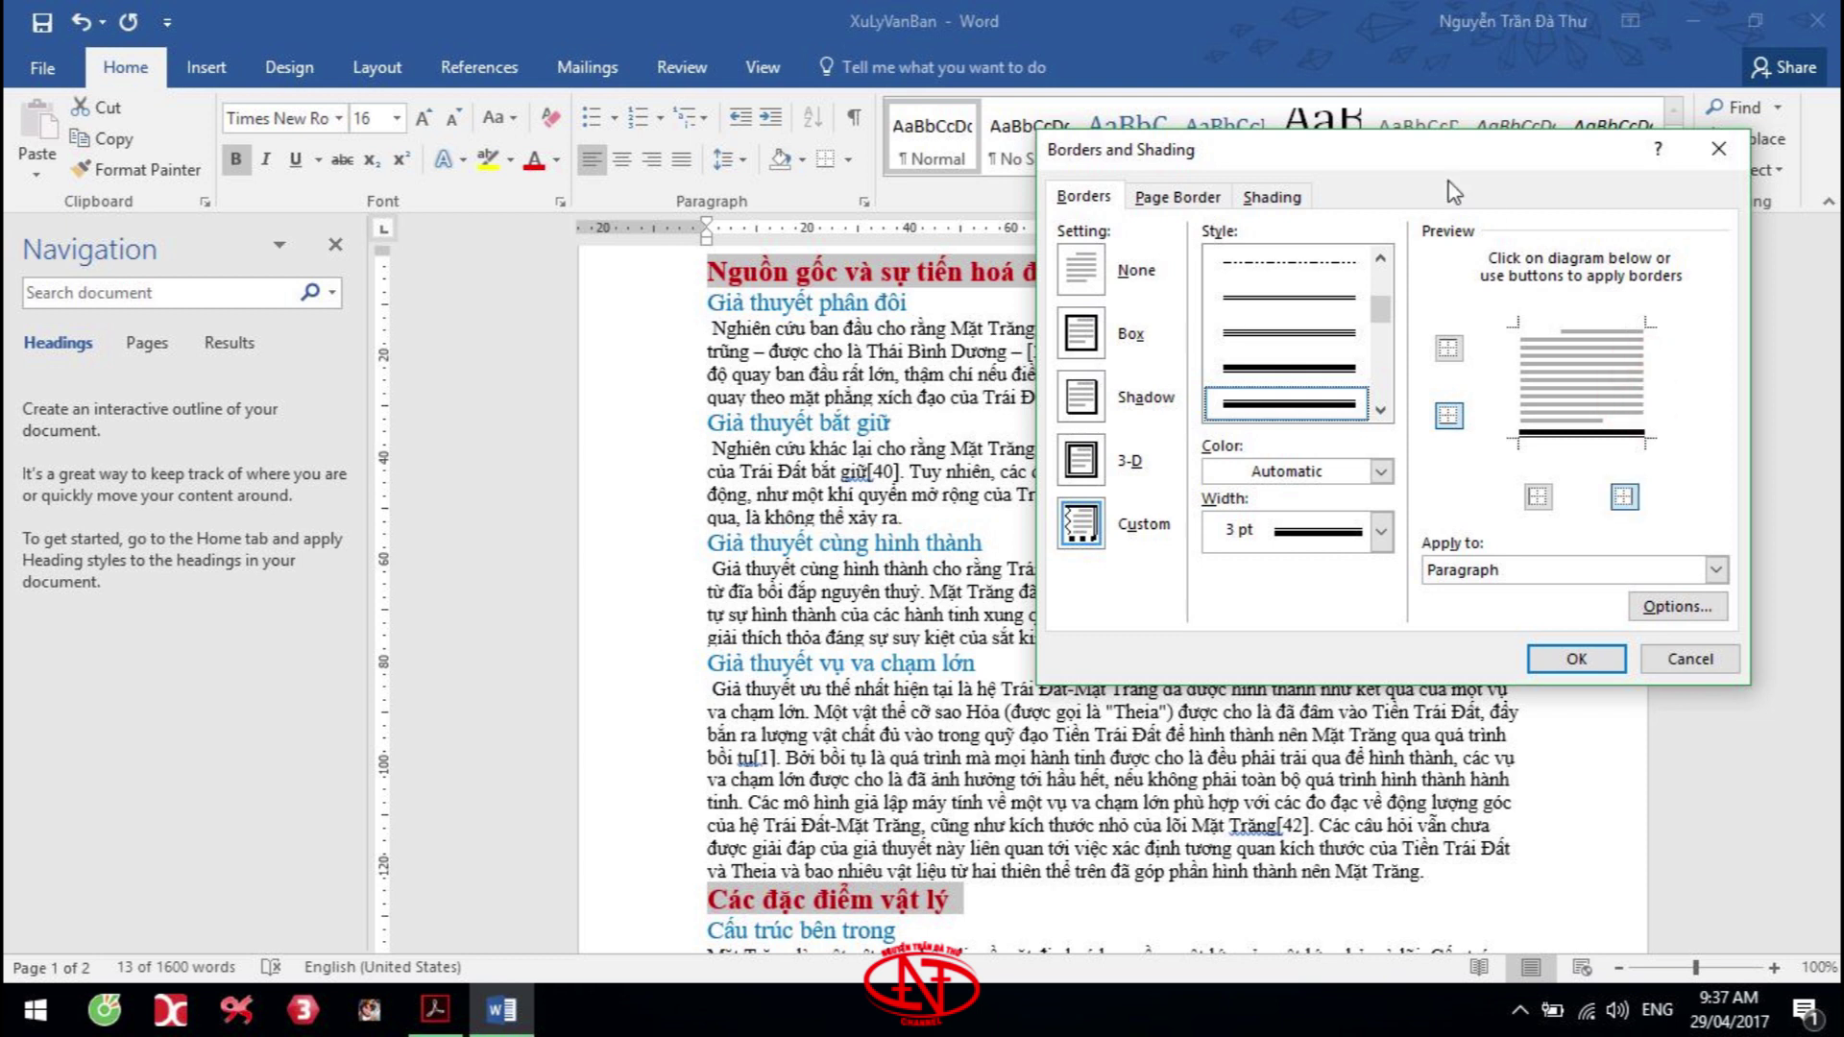
Add light-grey fill with Lt Trellis pattern shading and apply it to the headings
click(1272, 196)
click(1218, 261)
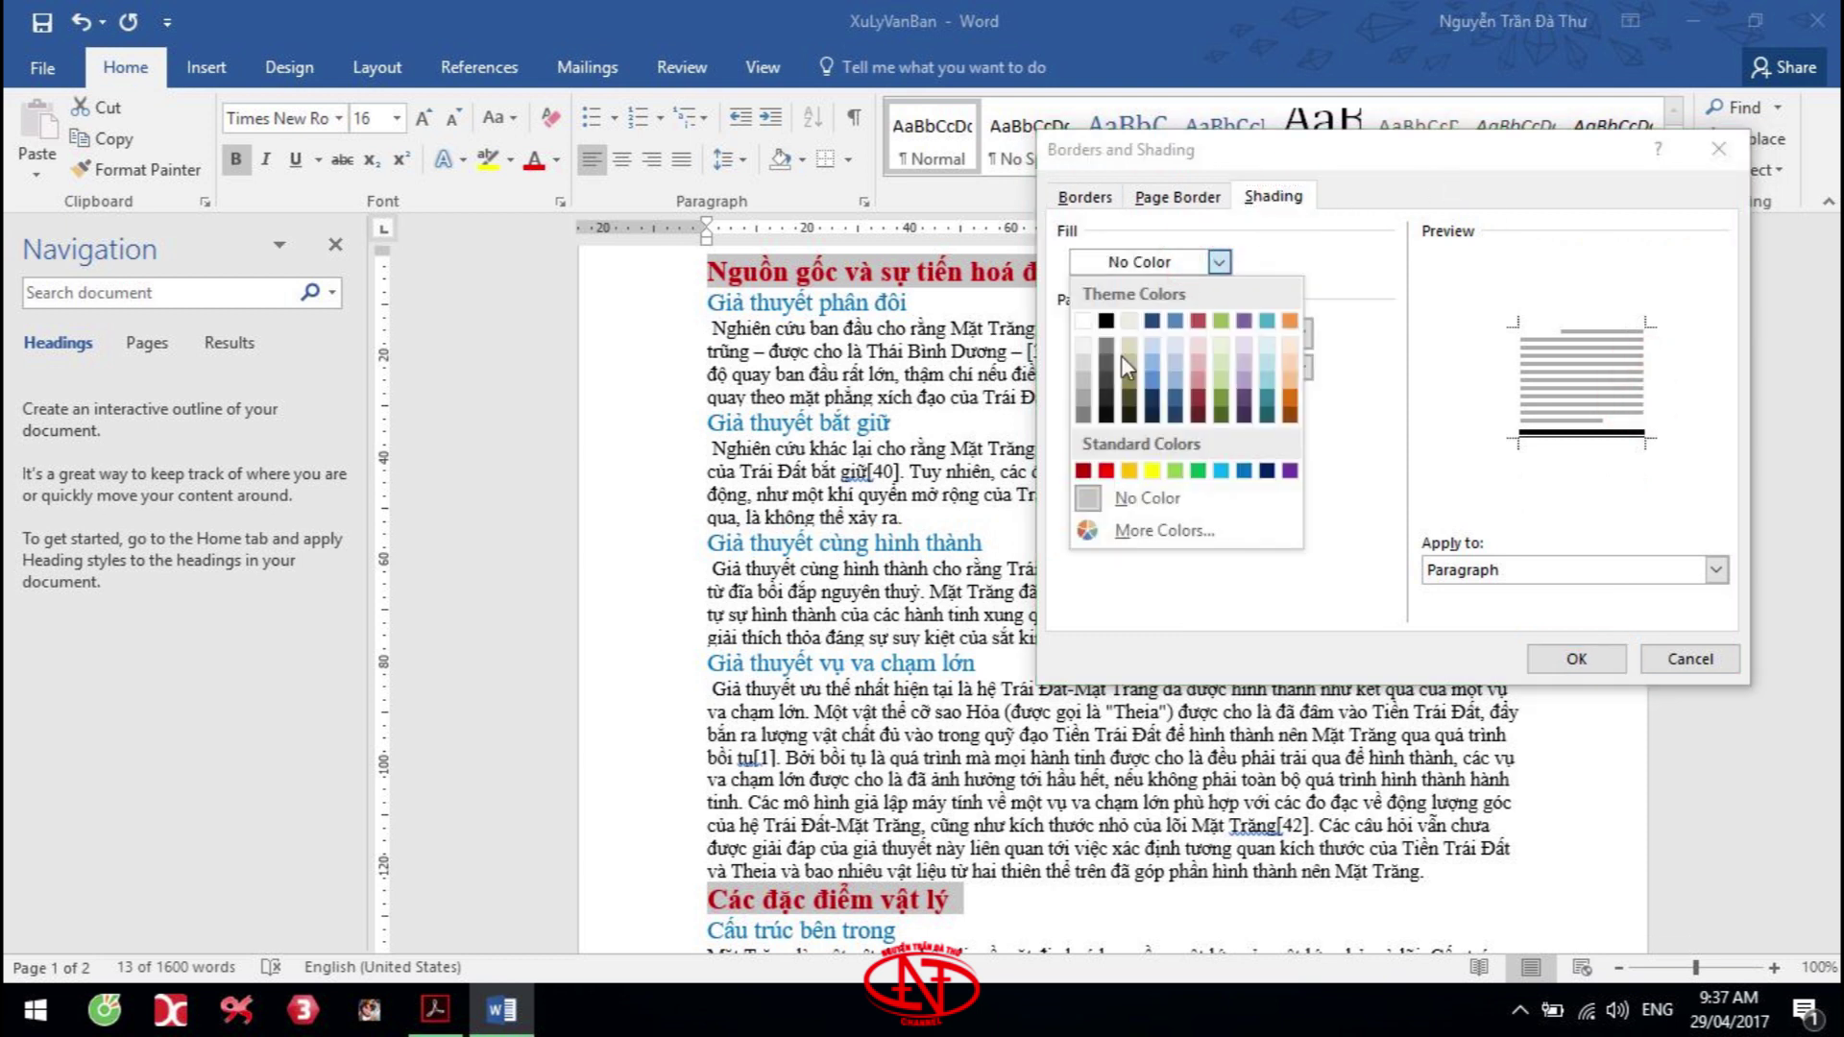
click(1083, 396)
click(1301, 333)
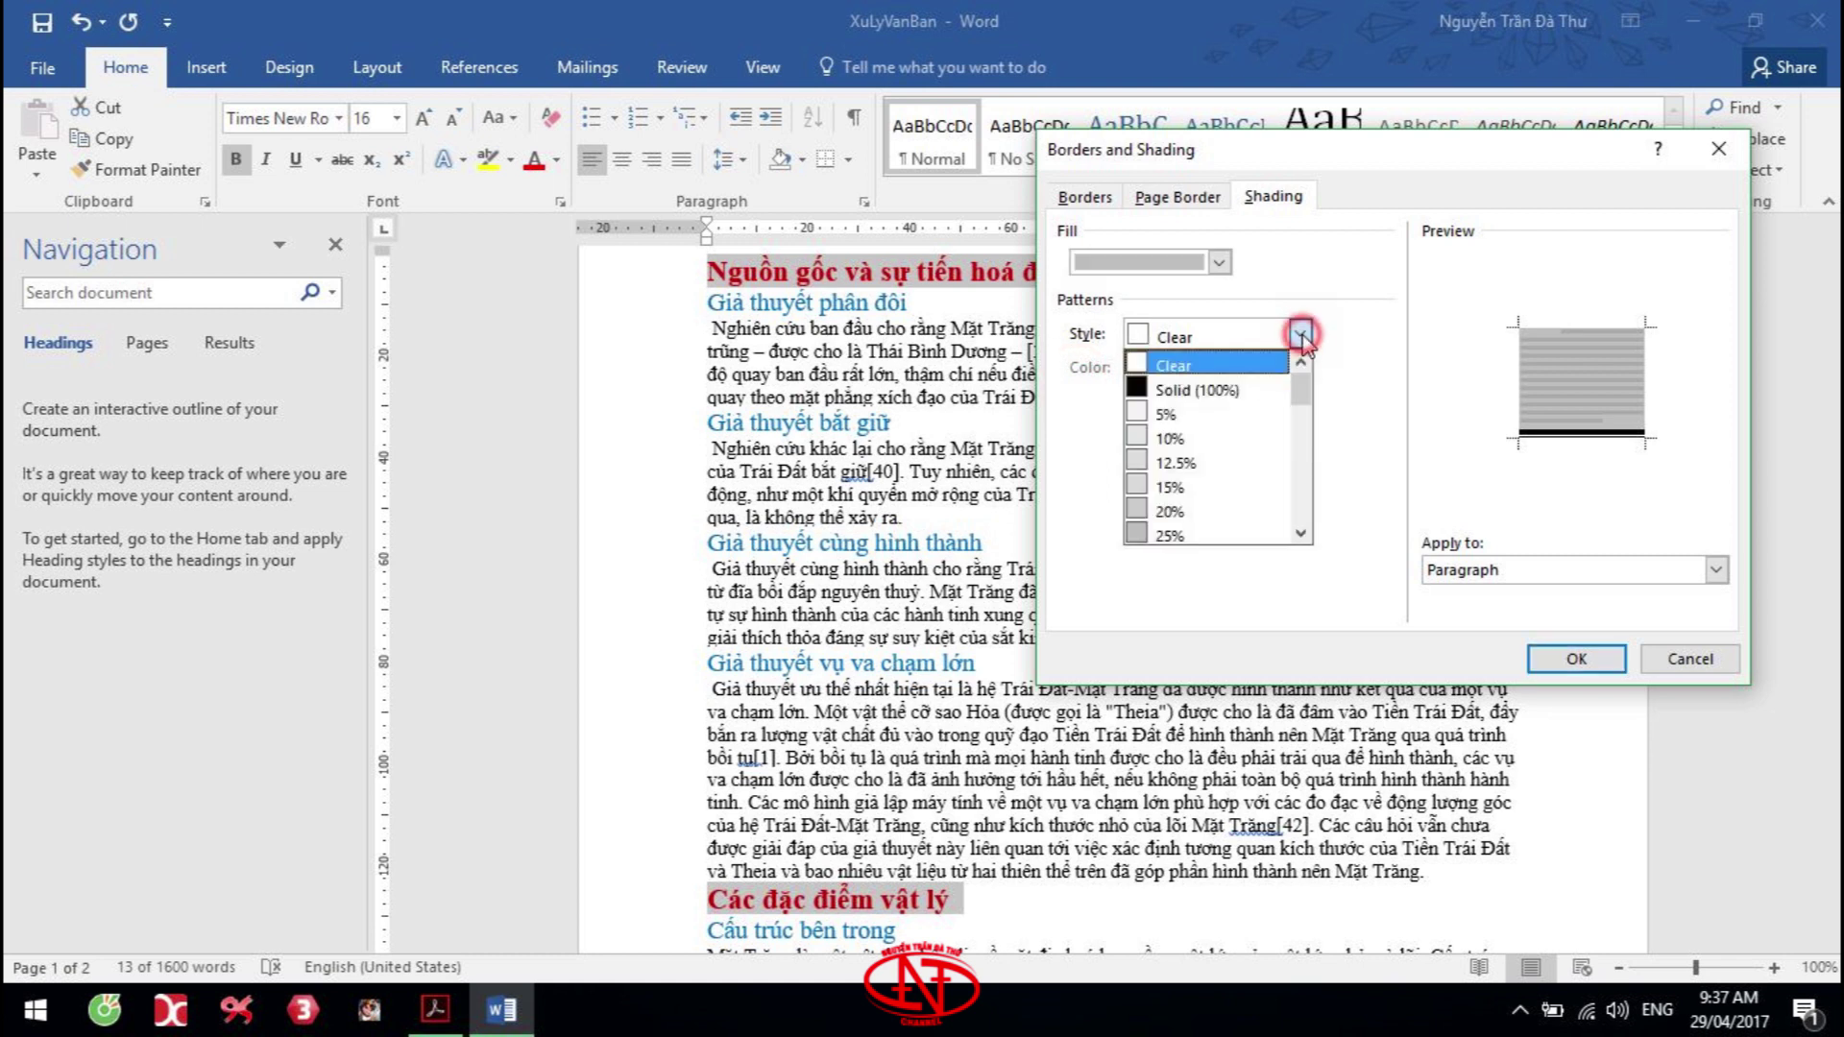
scroll(1258, 451, down, 3)
scroll(1260, 454, down, 3)
scroll(1261, 453, down, 3)
scroll(1260, 454, down, 1)
click(1212, 536)
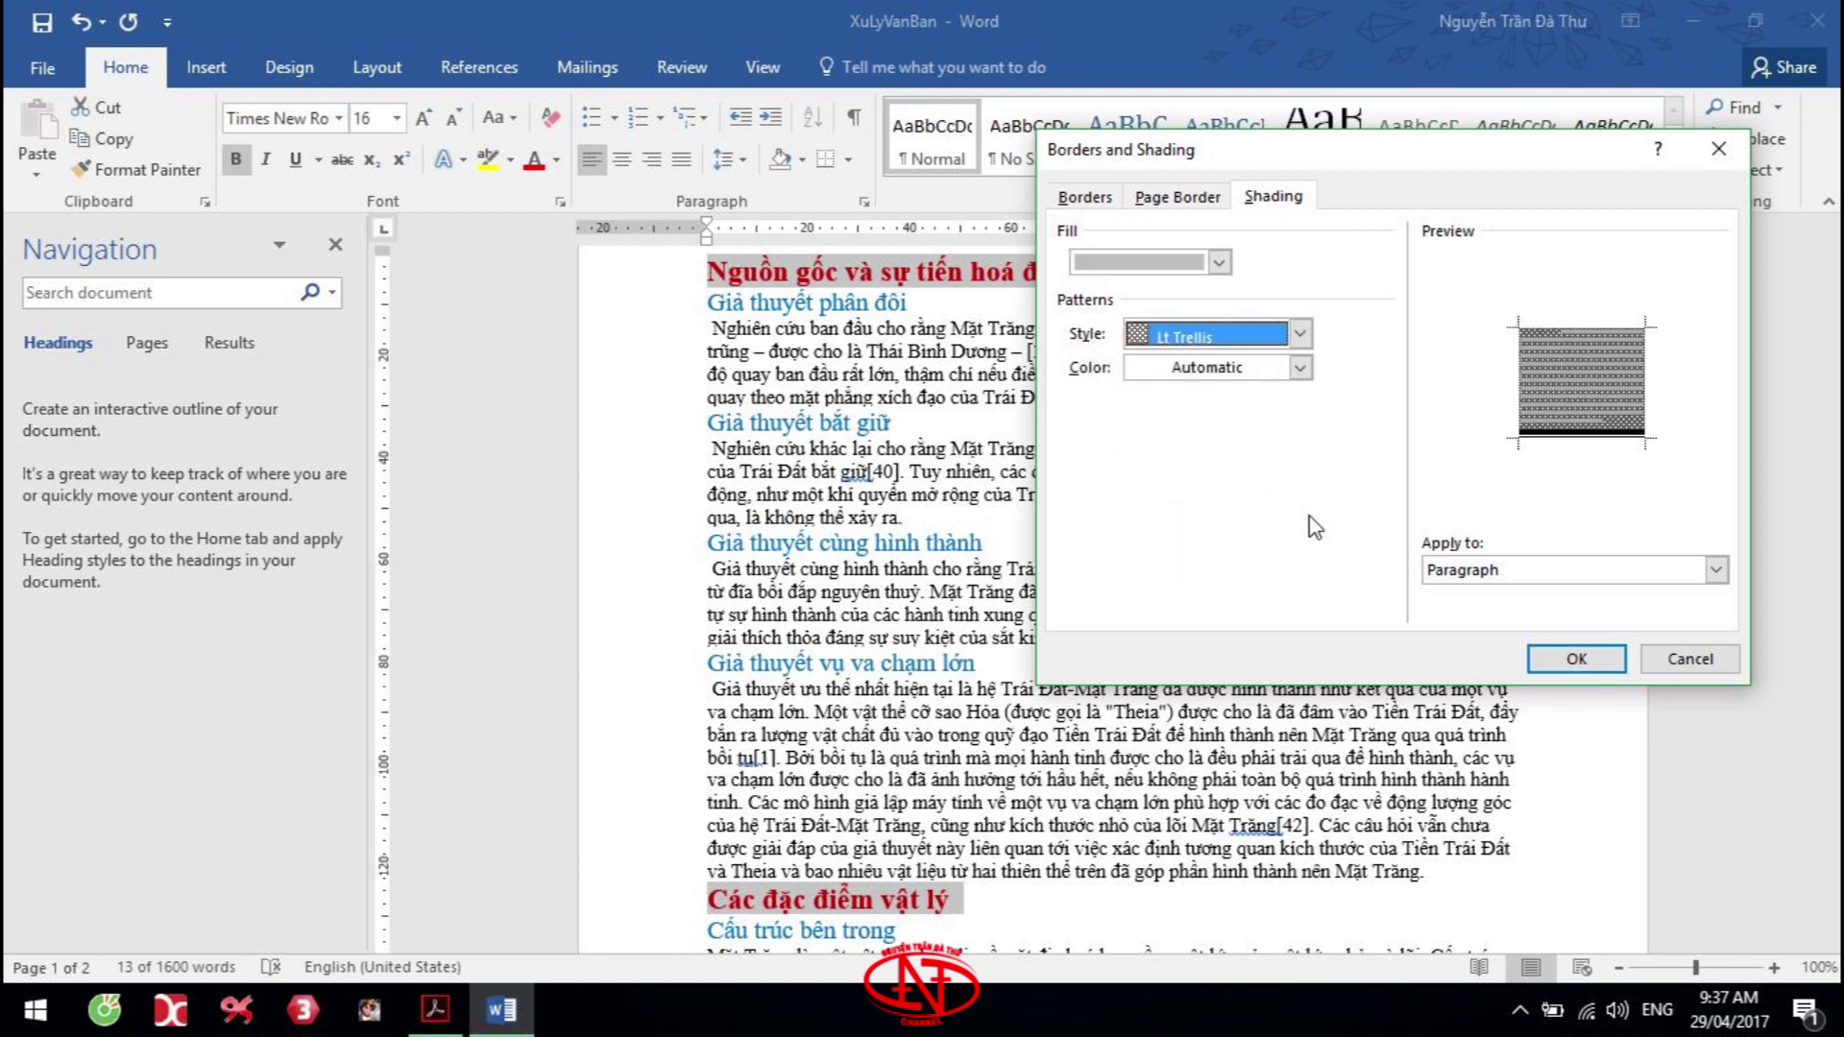
click(1575, 658)
scroll(916, 413, up, 2)
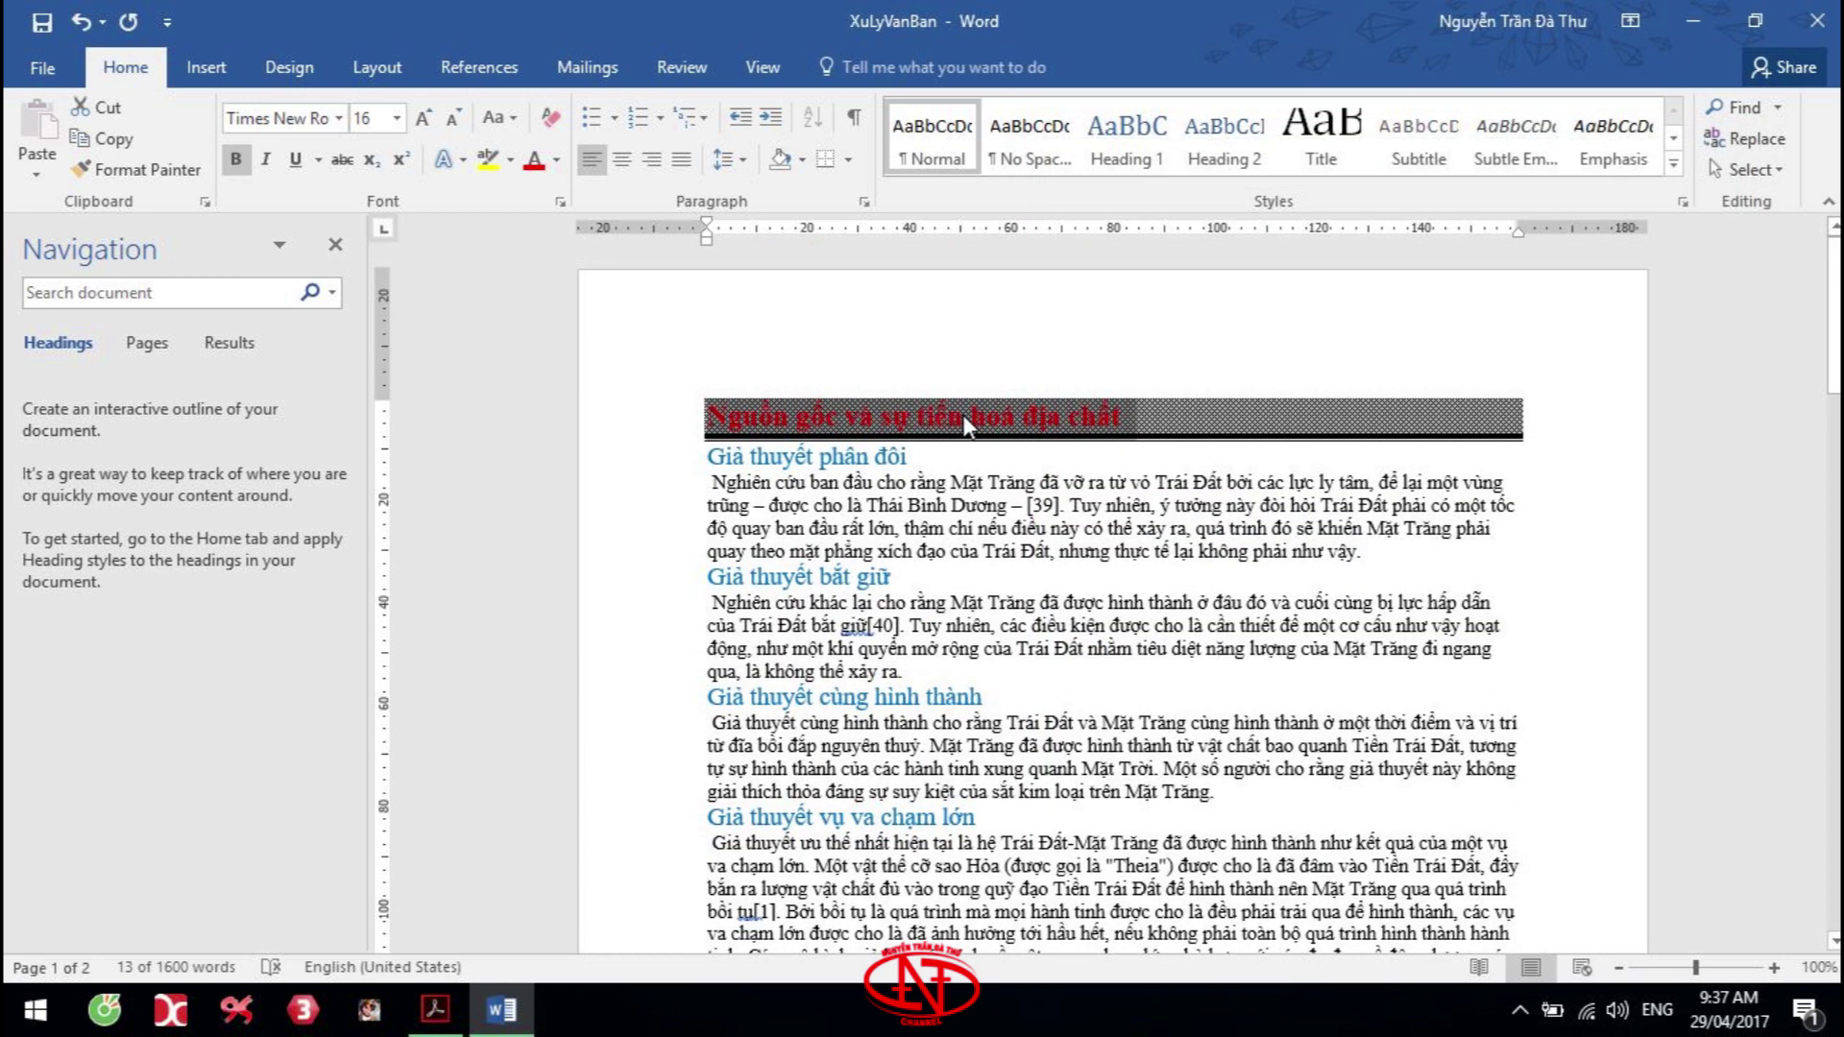
Create a new style named A1 from the red heading, set to update automatically
right_click(1002, 417)
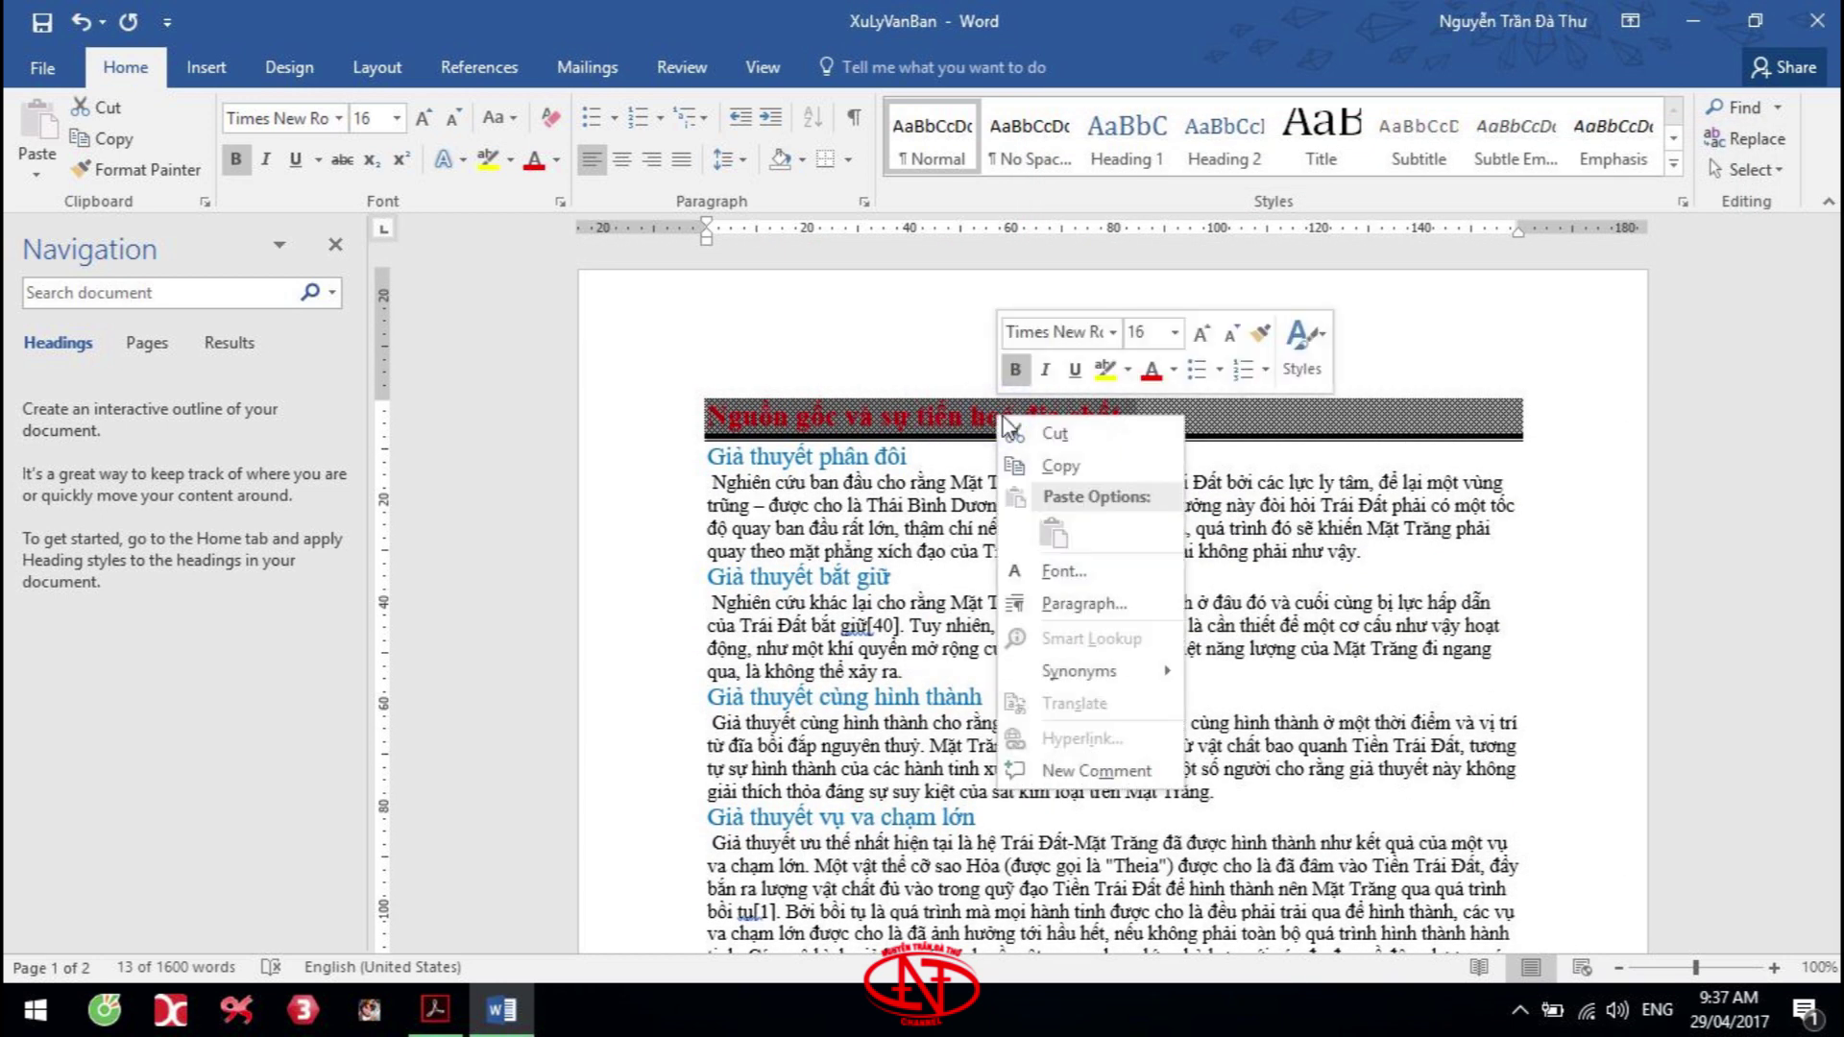
click(1309, 365)
click(1383, 721)
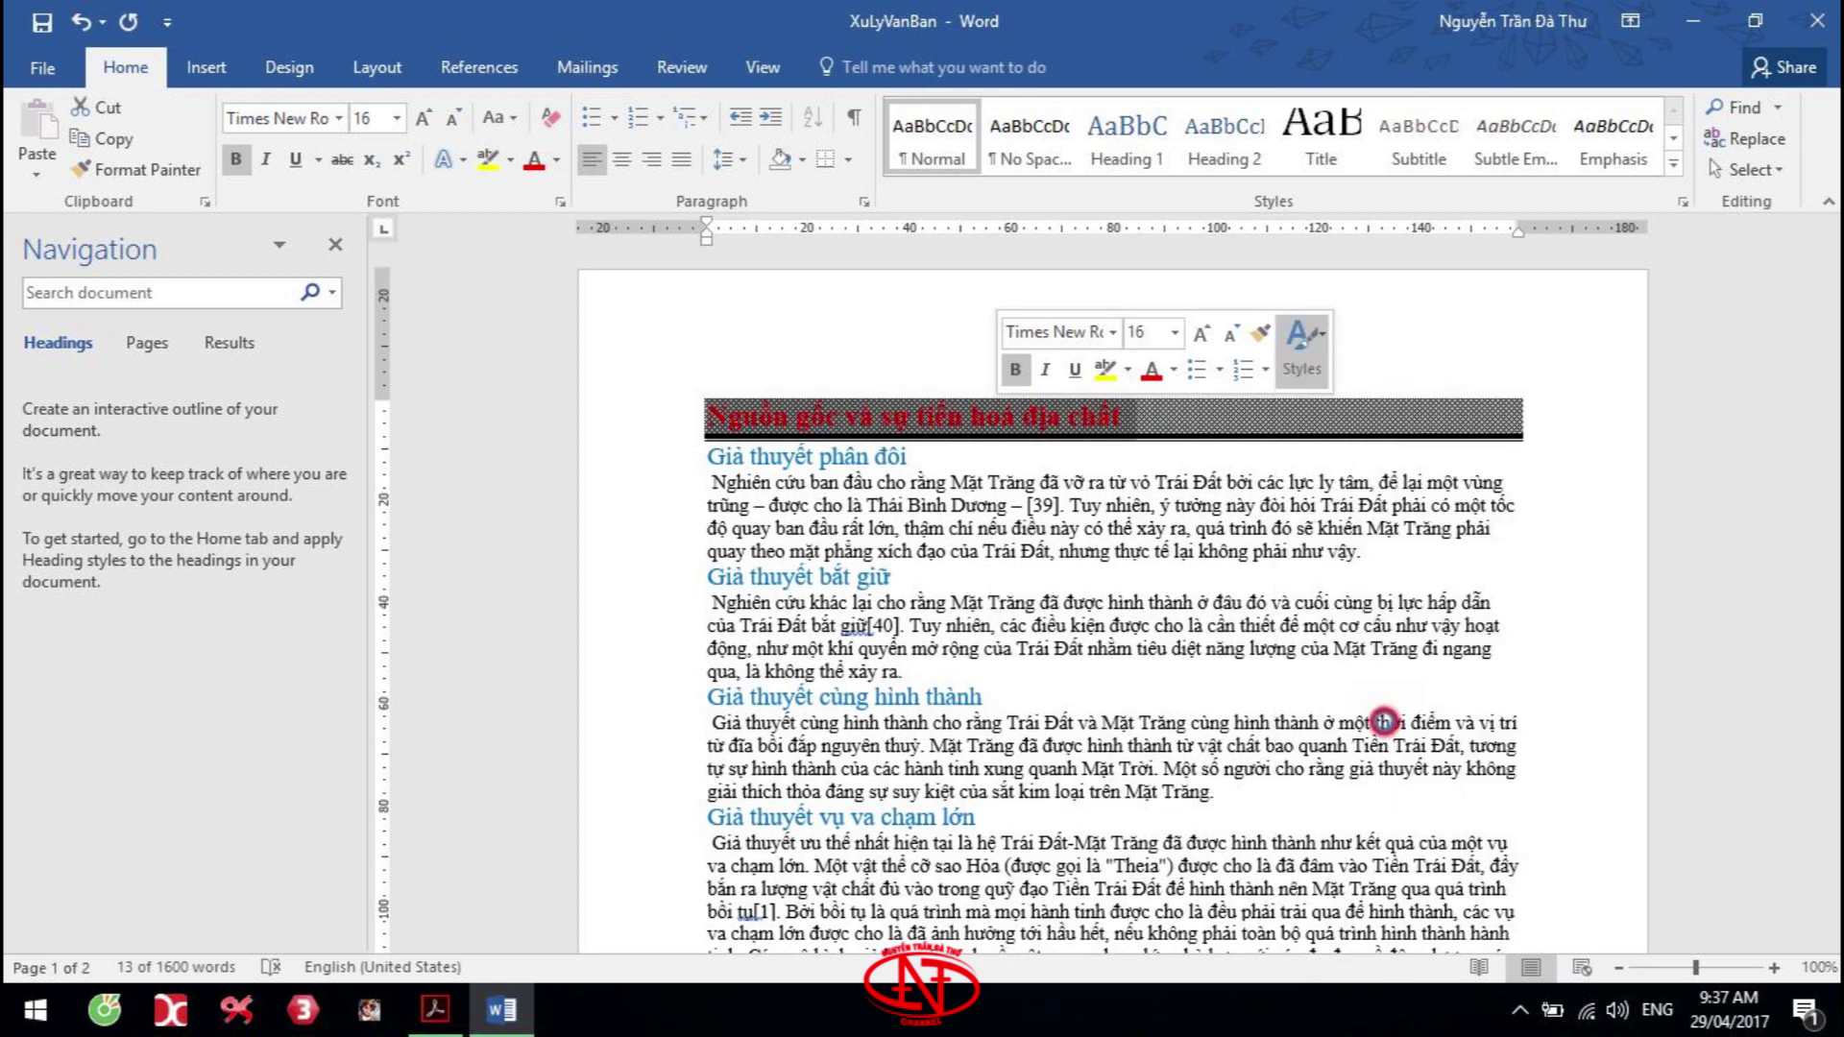
text(A1)
click(1393, 320)
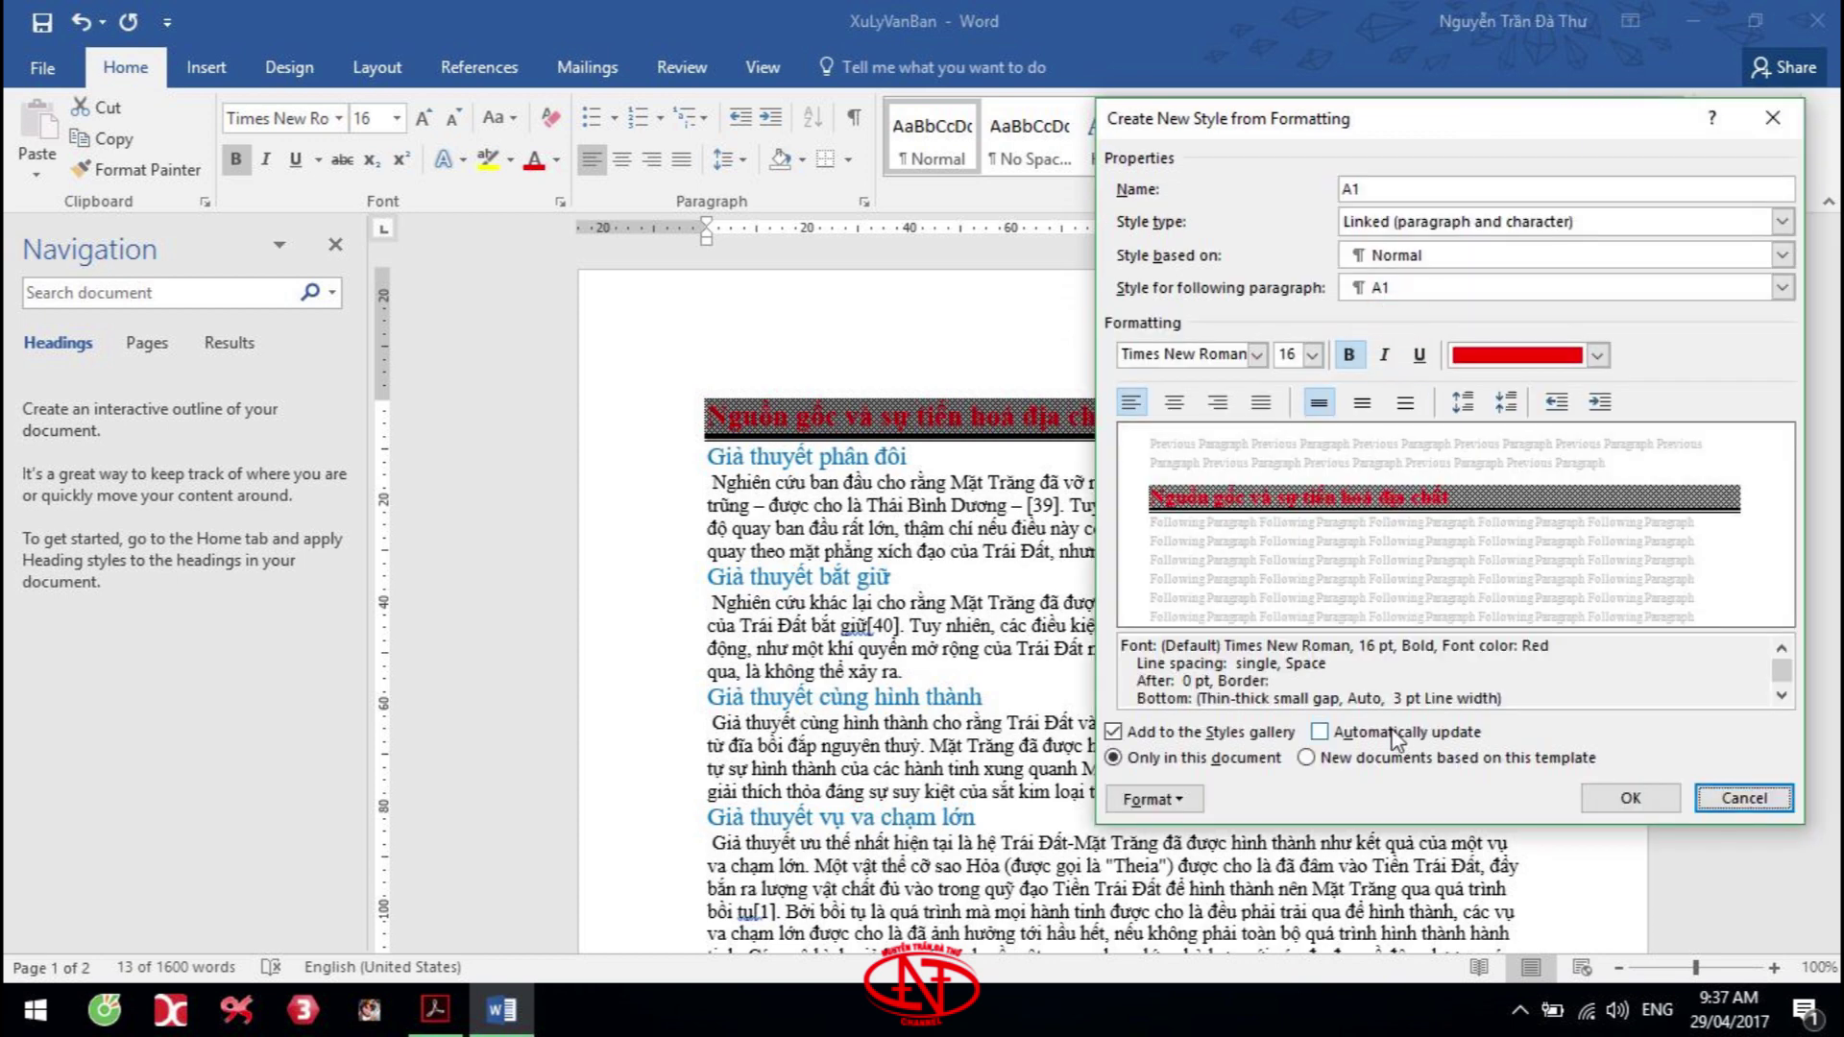
click(1383, 732)
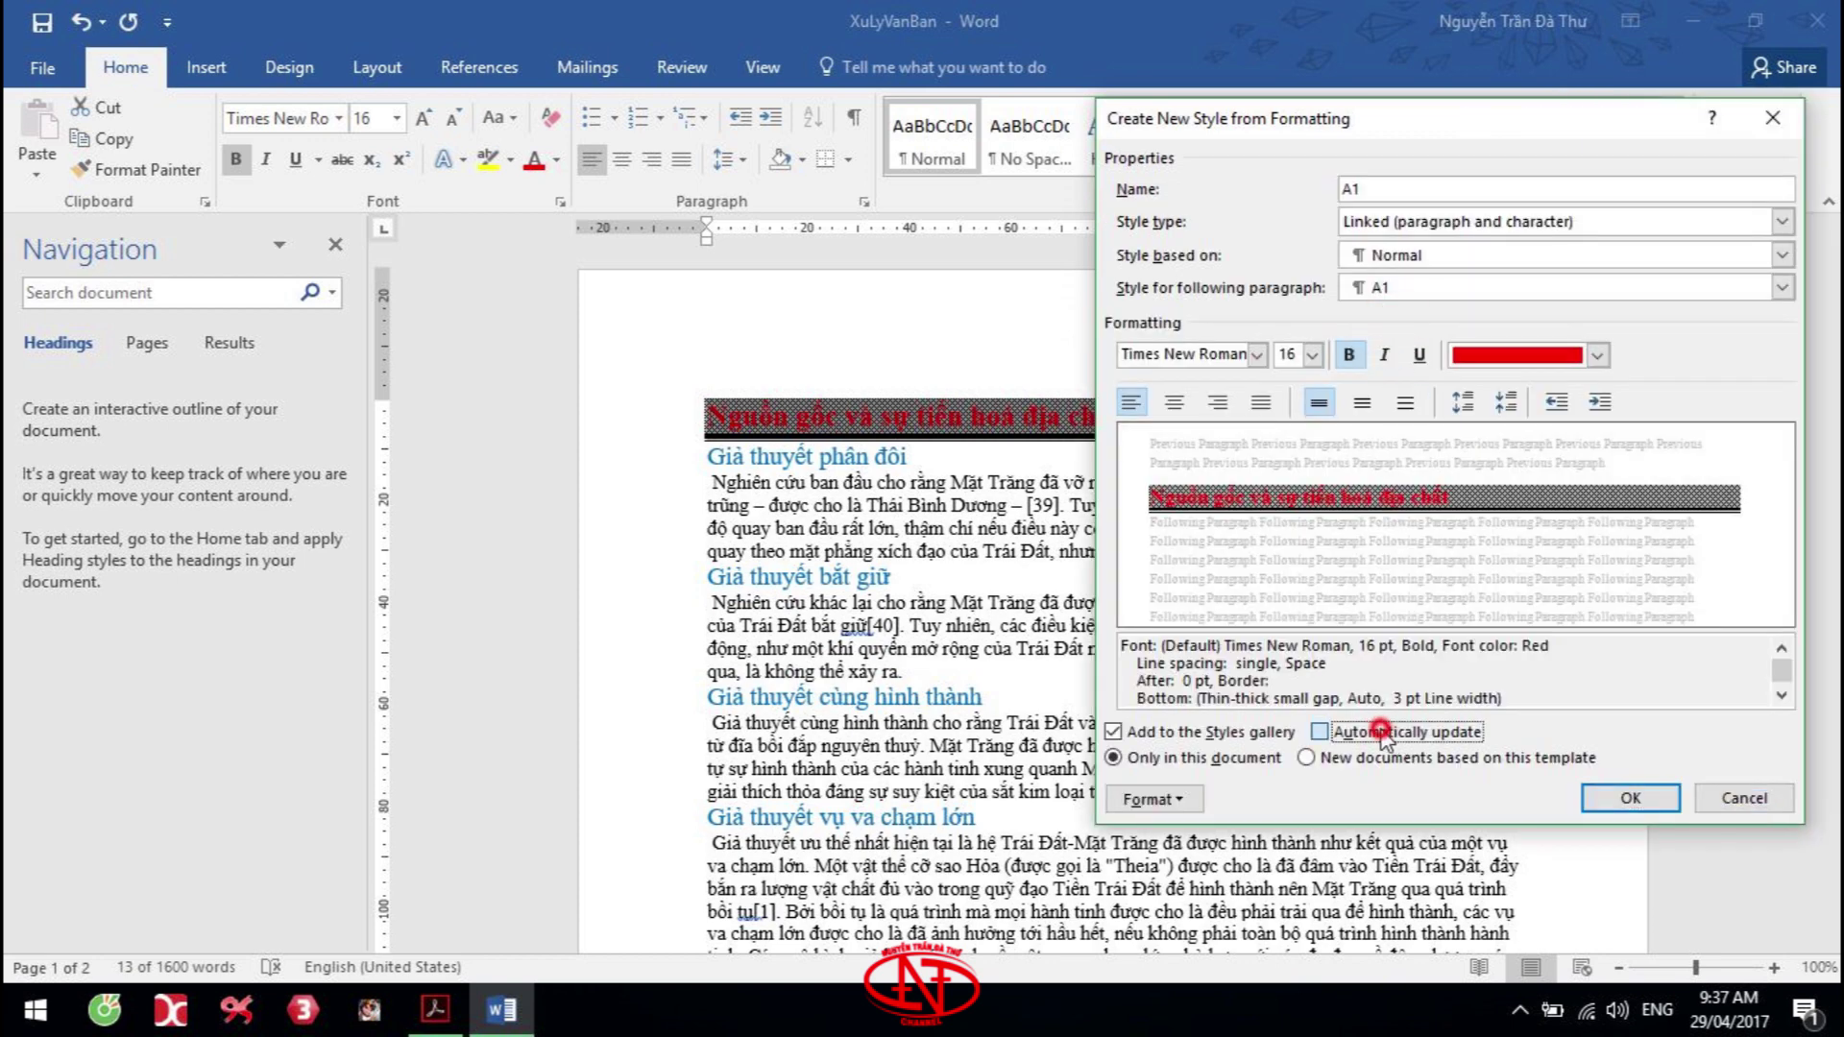
Set the A1 style's outline level to Level 1, save it, and view the exam PDF
click(1164, 801)
click(1200, 548)
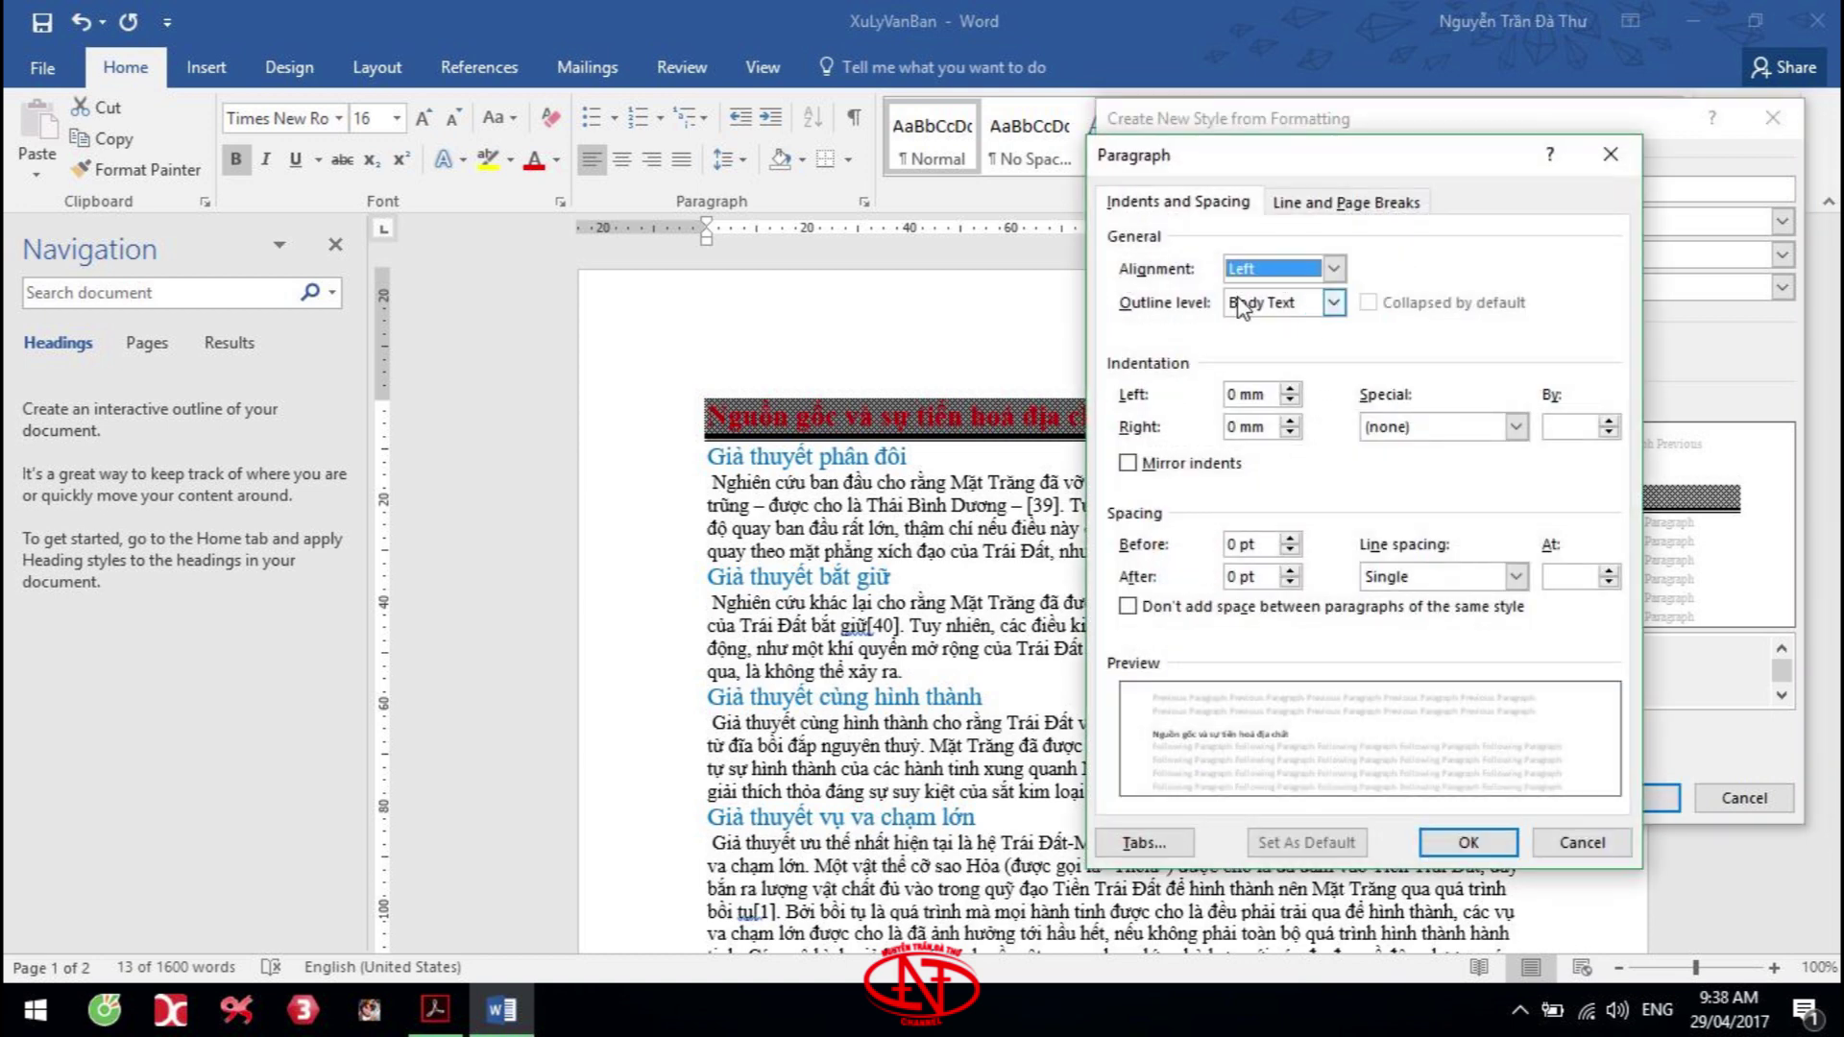
click(1277, 299)
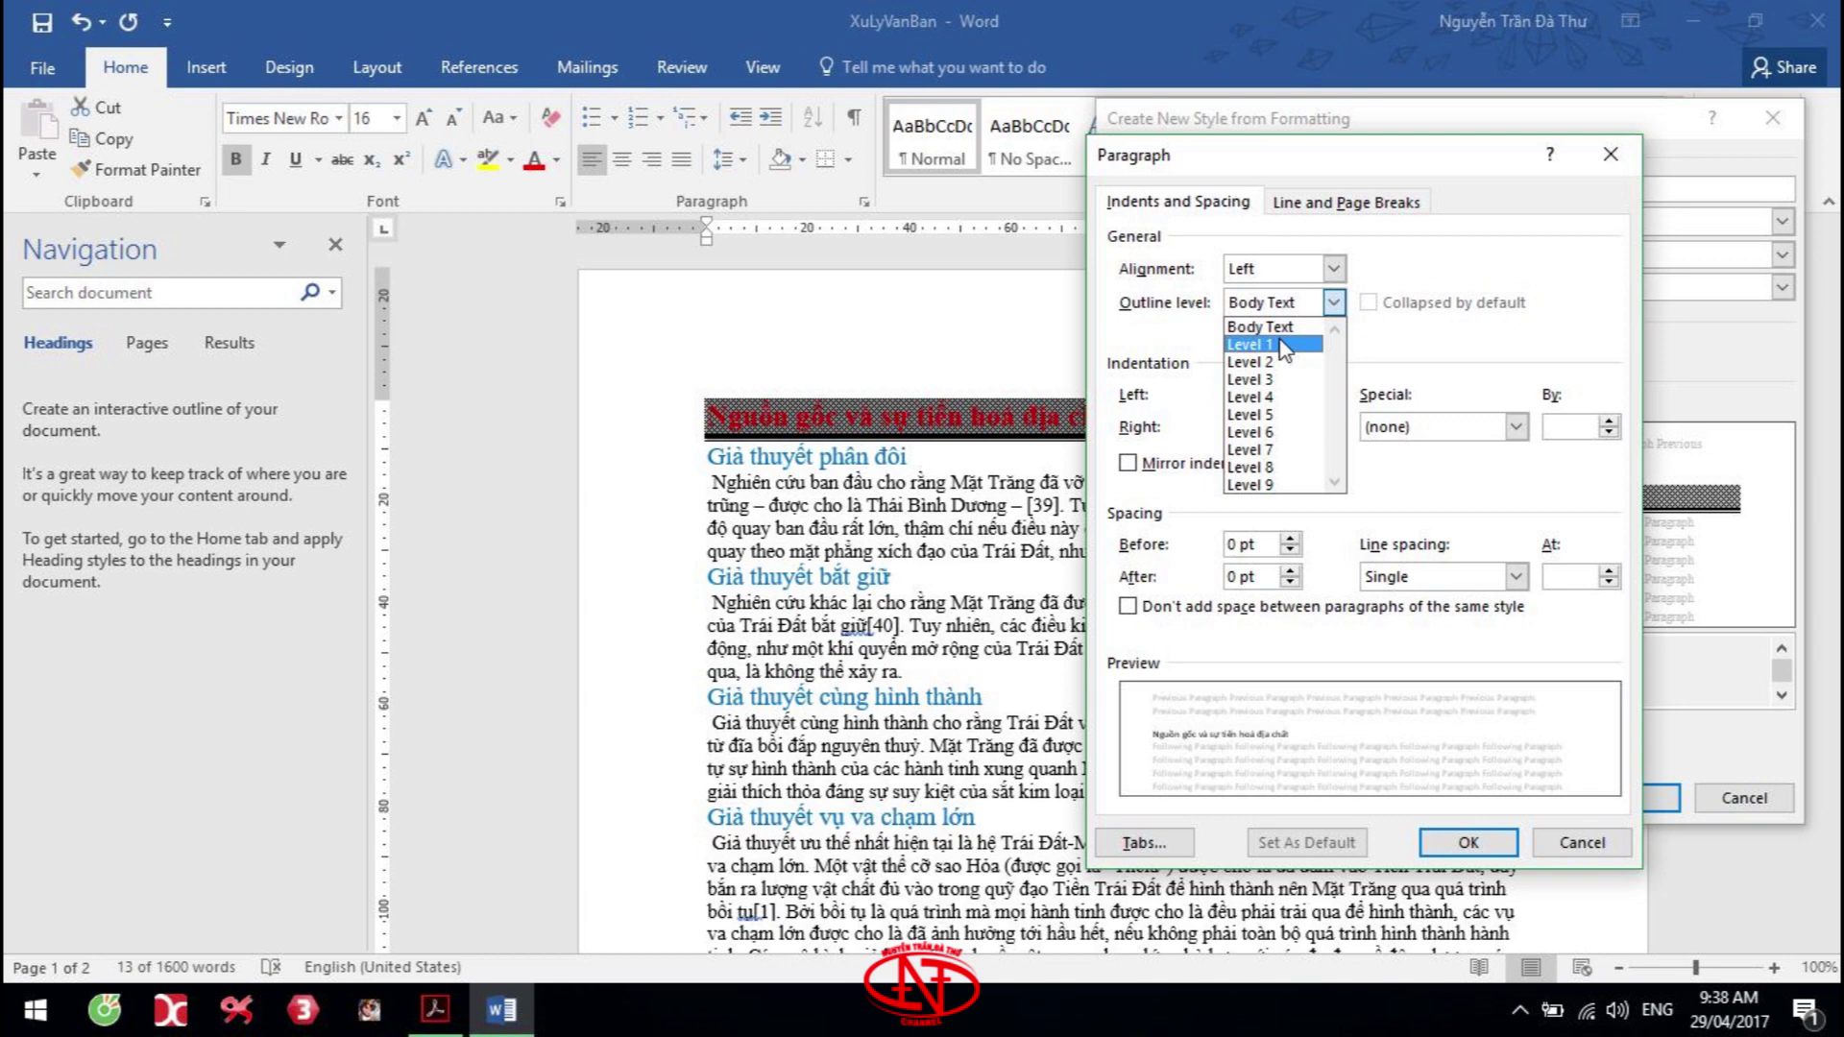
click(1249, 344)
click(1468, 842)
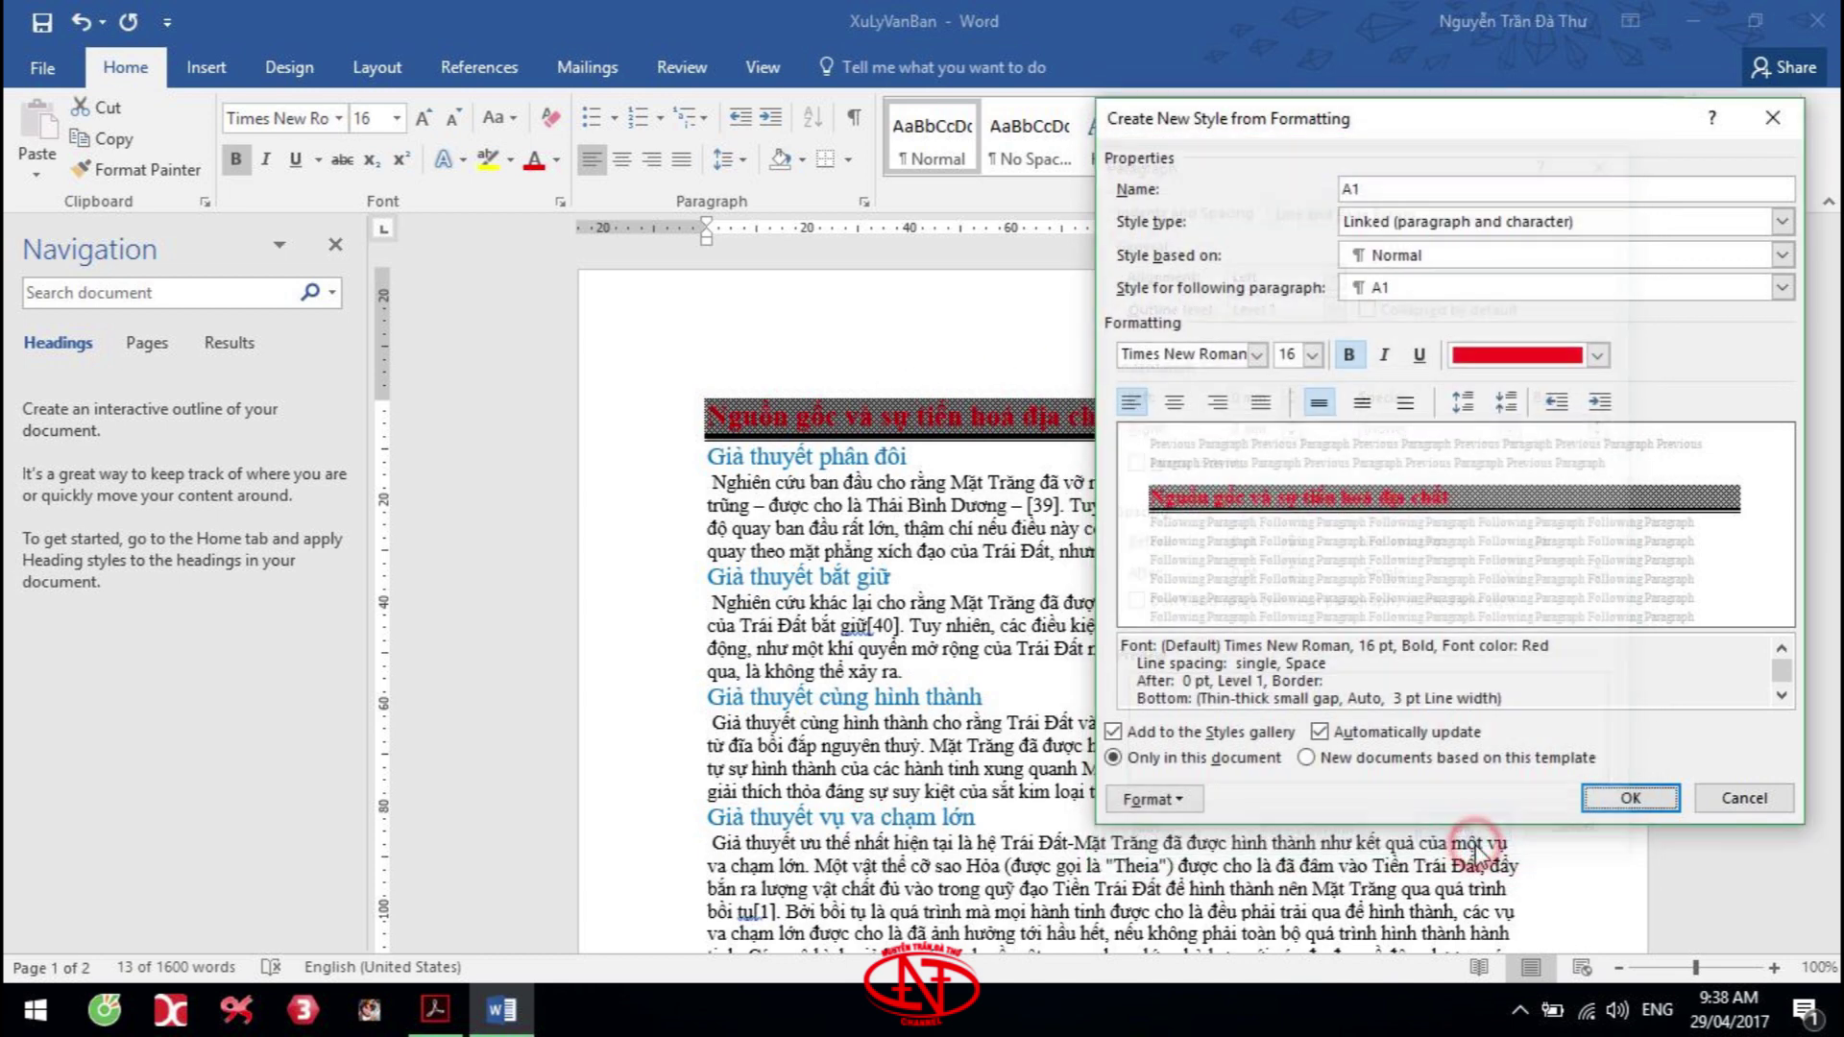
click(1623, 797)
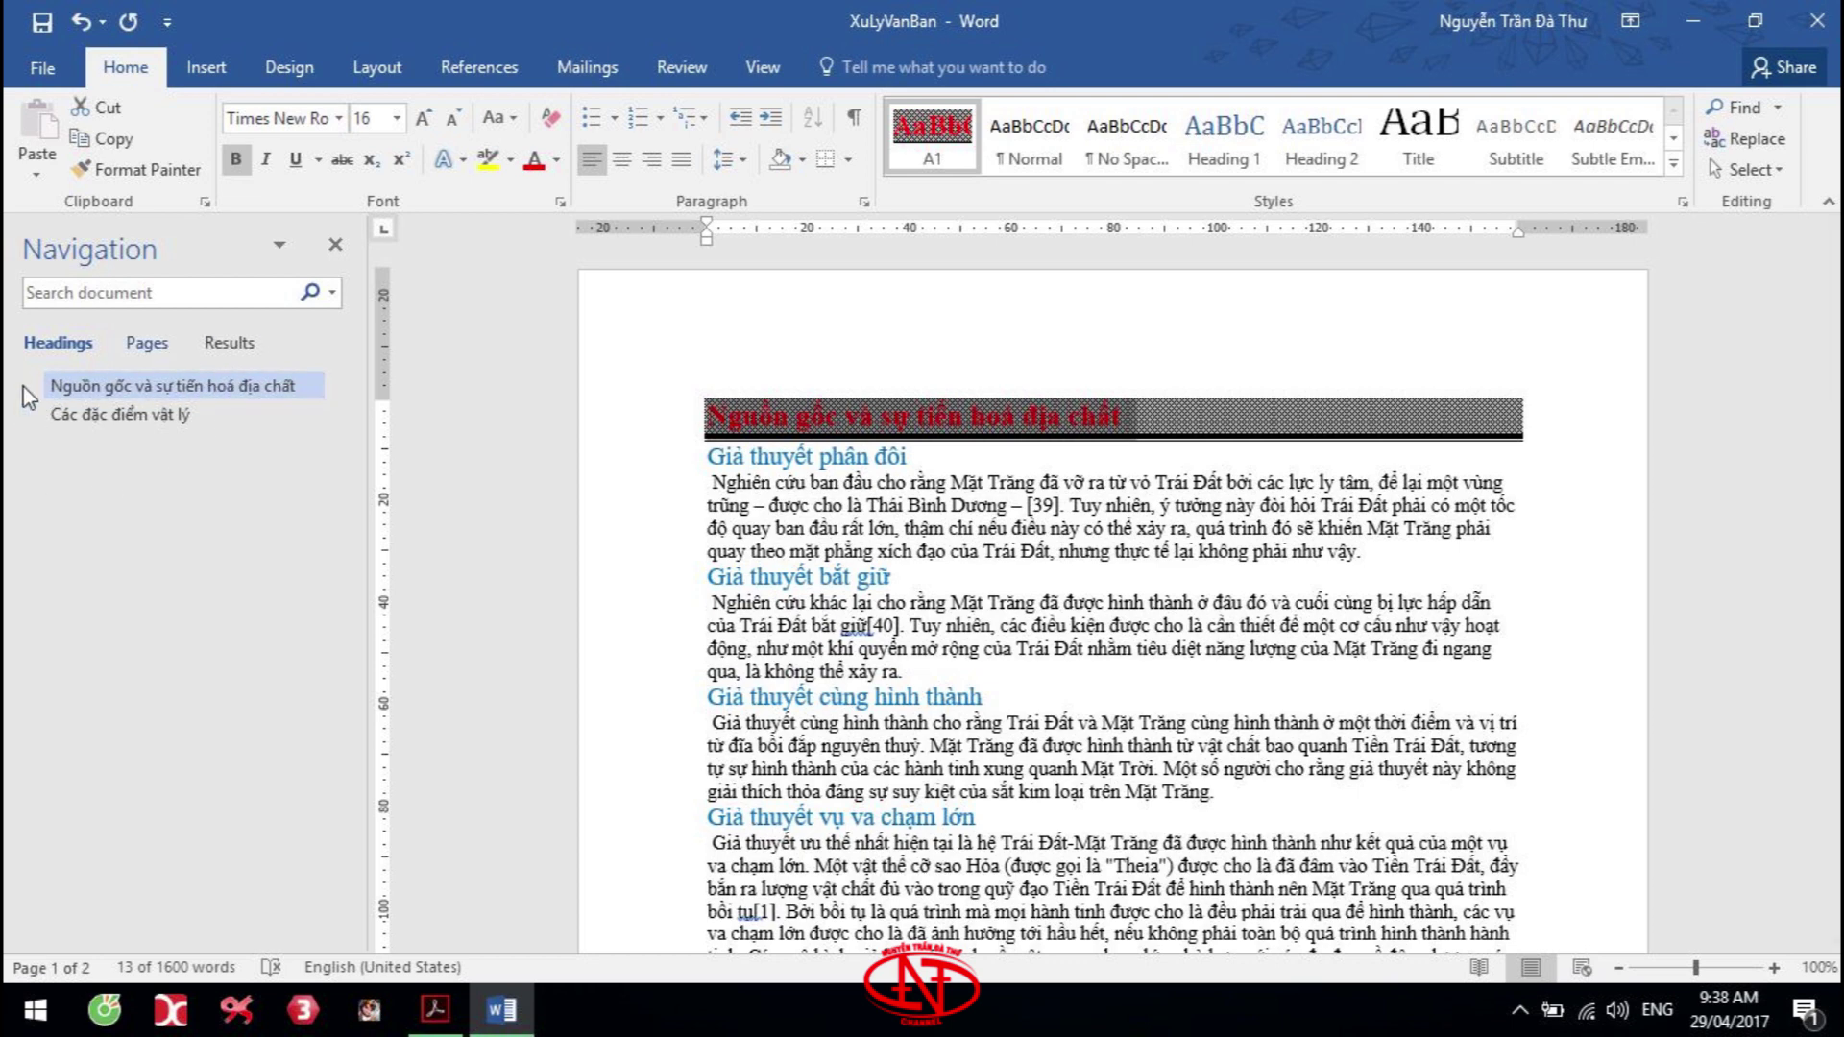
key(alt+Tab)
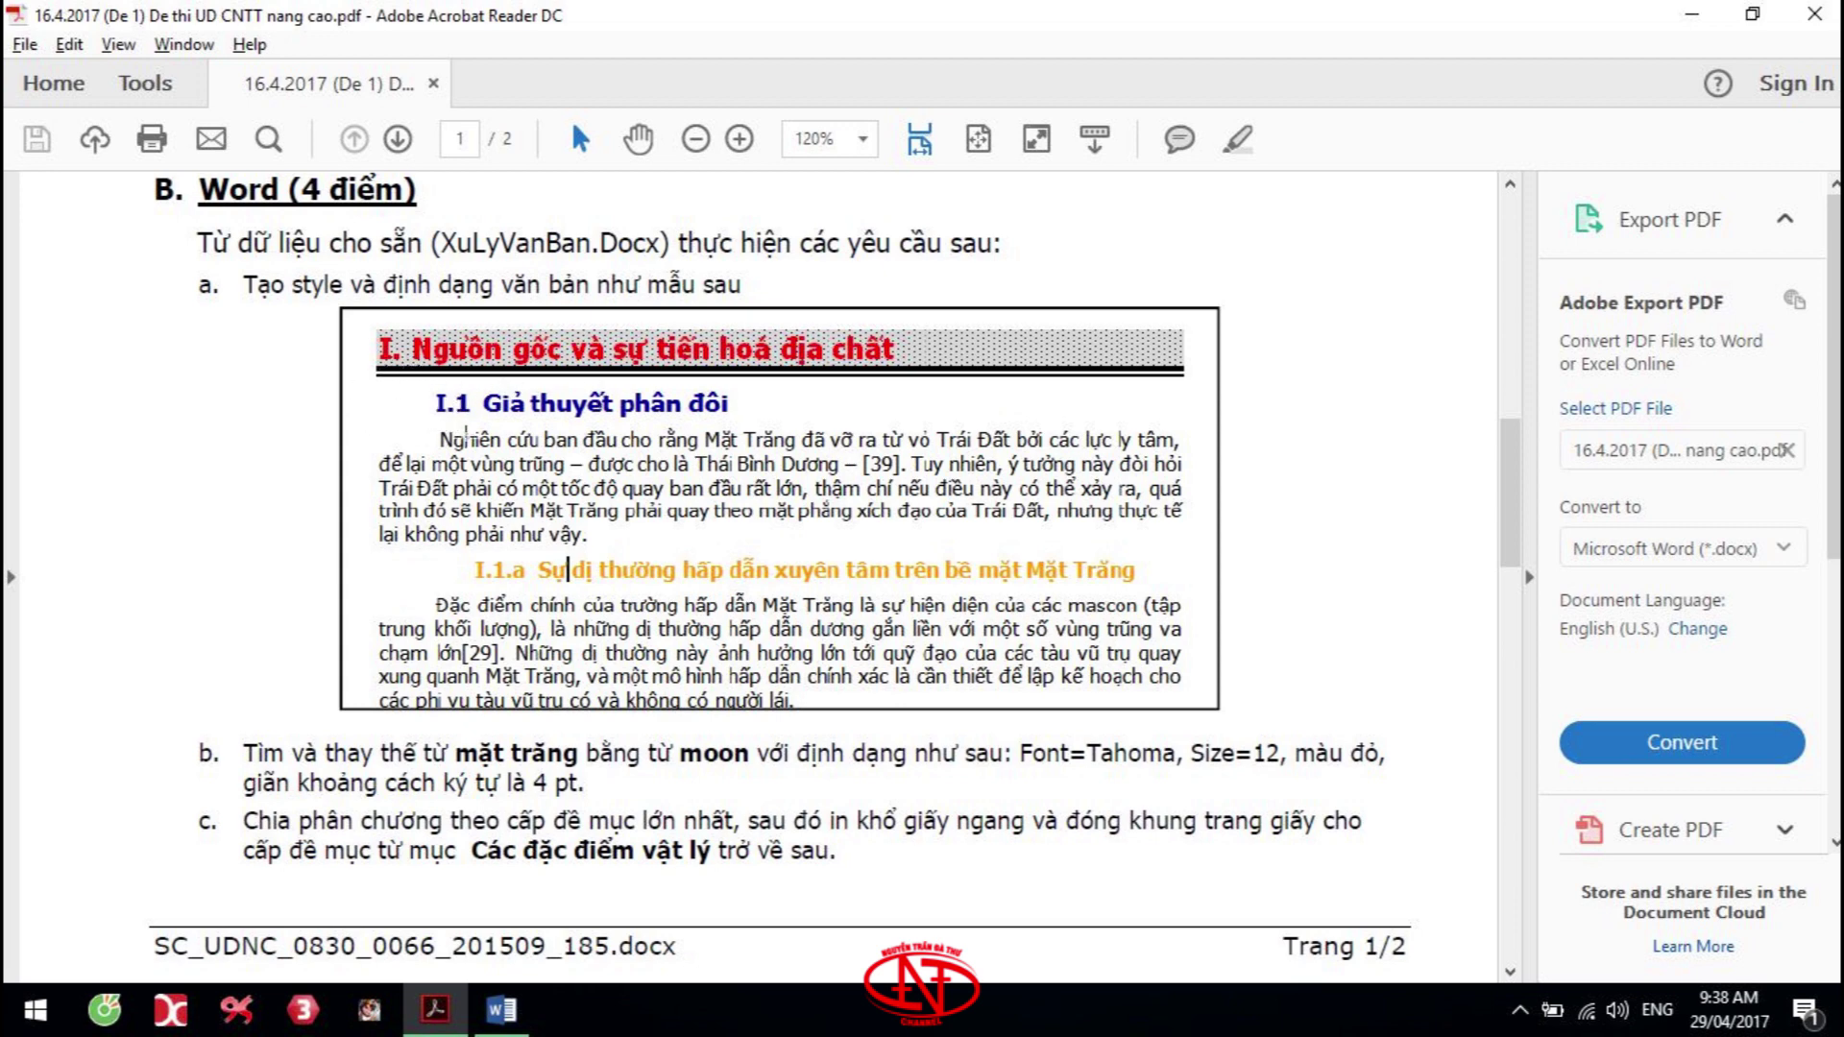
key(alt+Tab)
click(831, 468)
Select all blue subheadings formatted like Giả thuyết phân đôi and make them bold
click(677, 459)
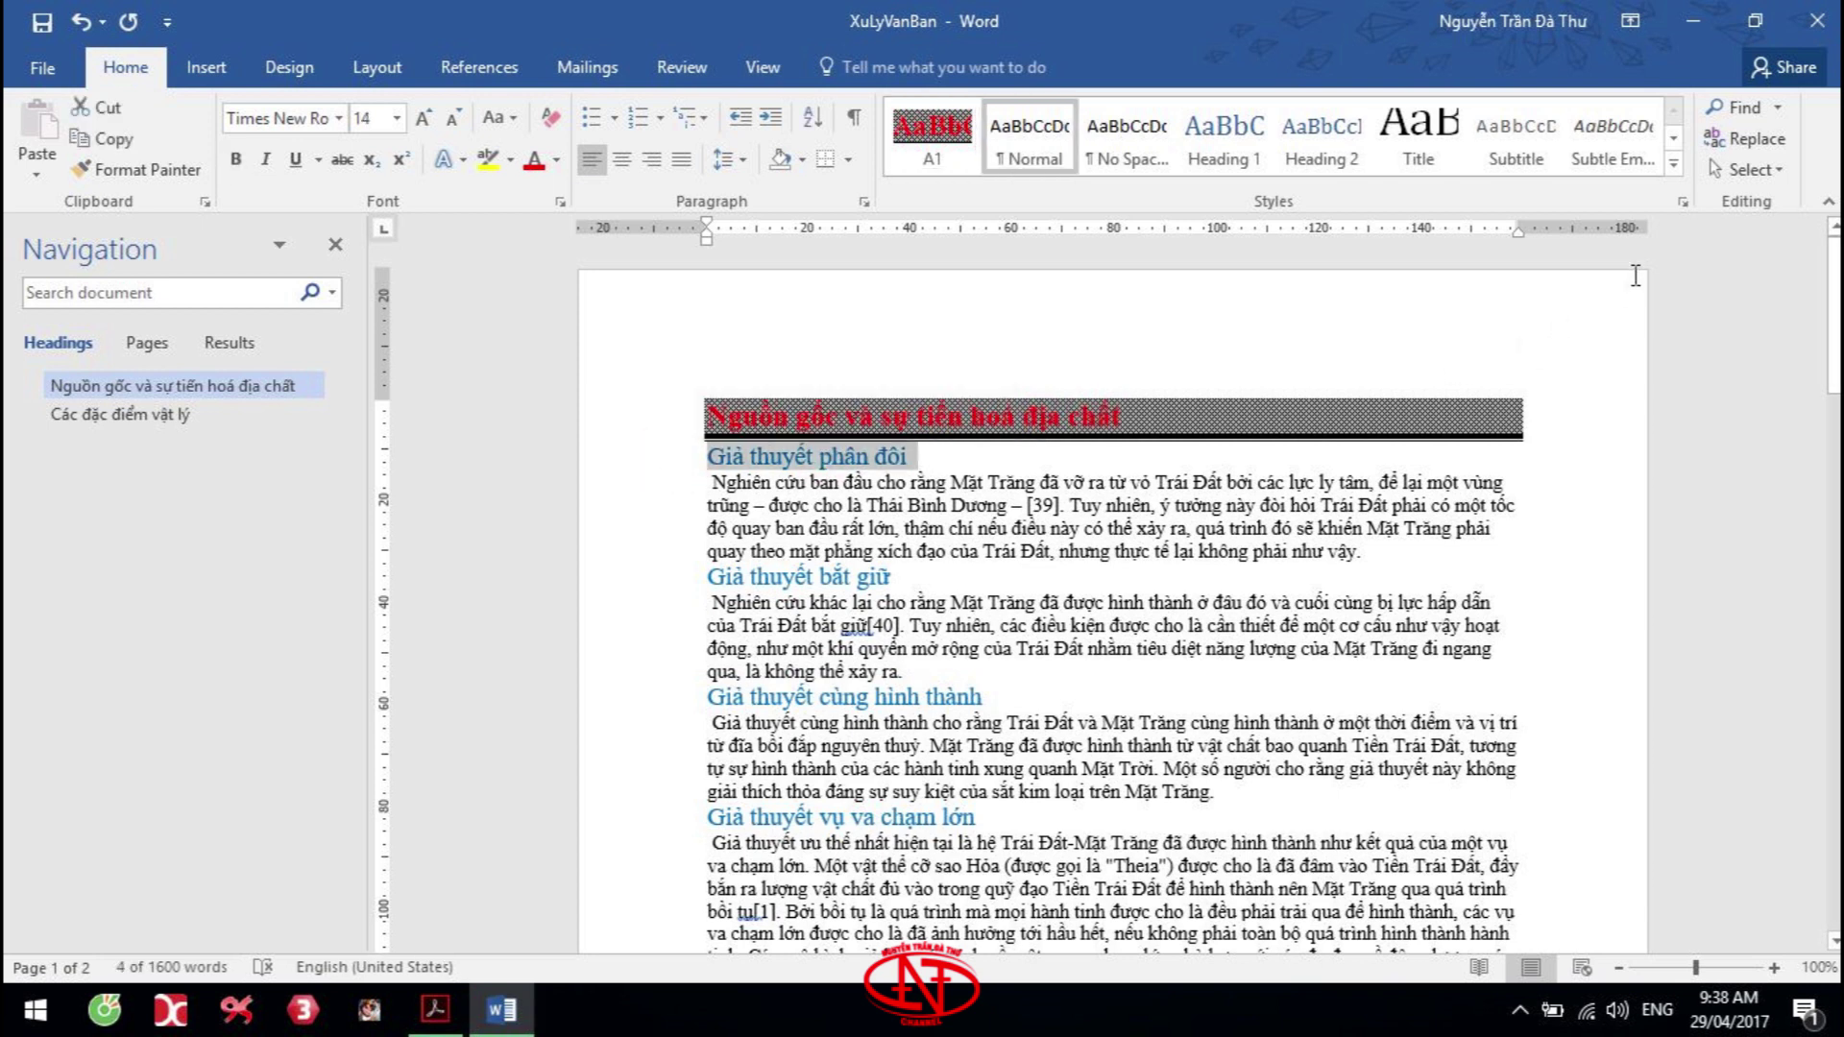
click(1747, 169)
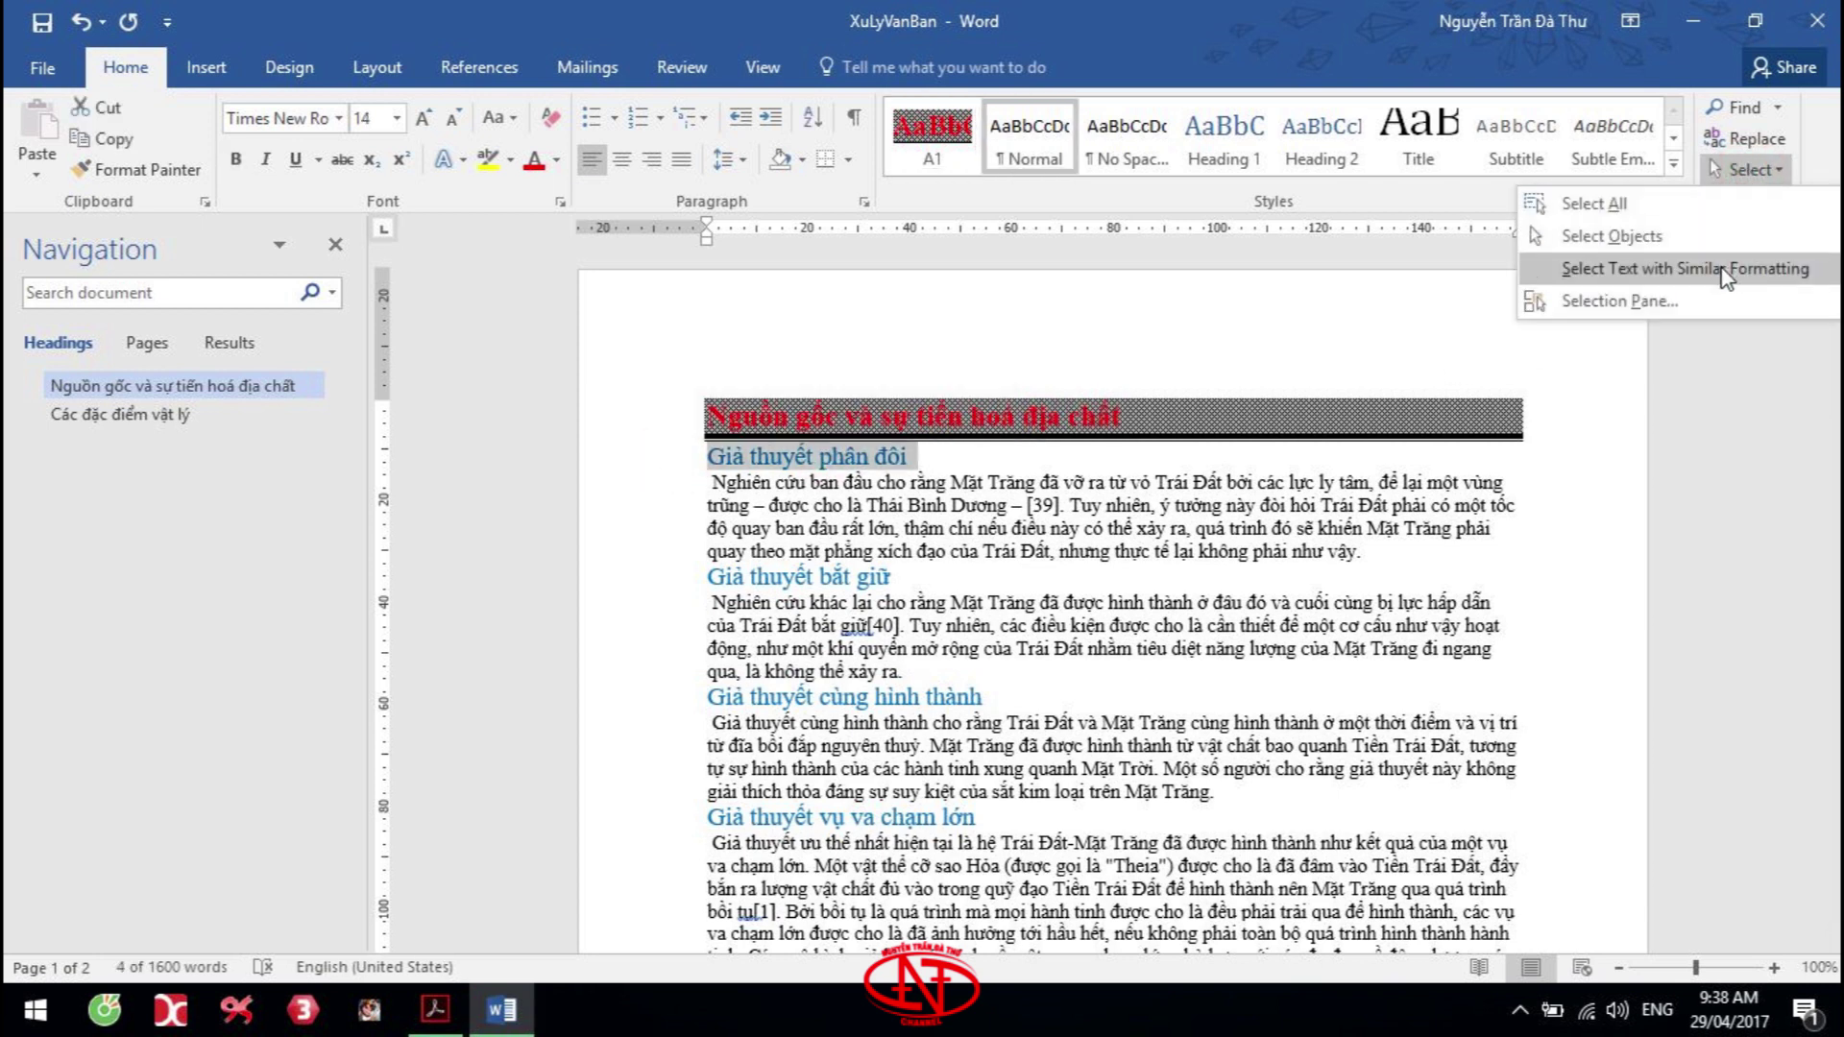
click(1684, 269)
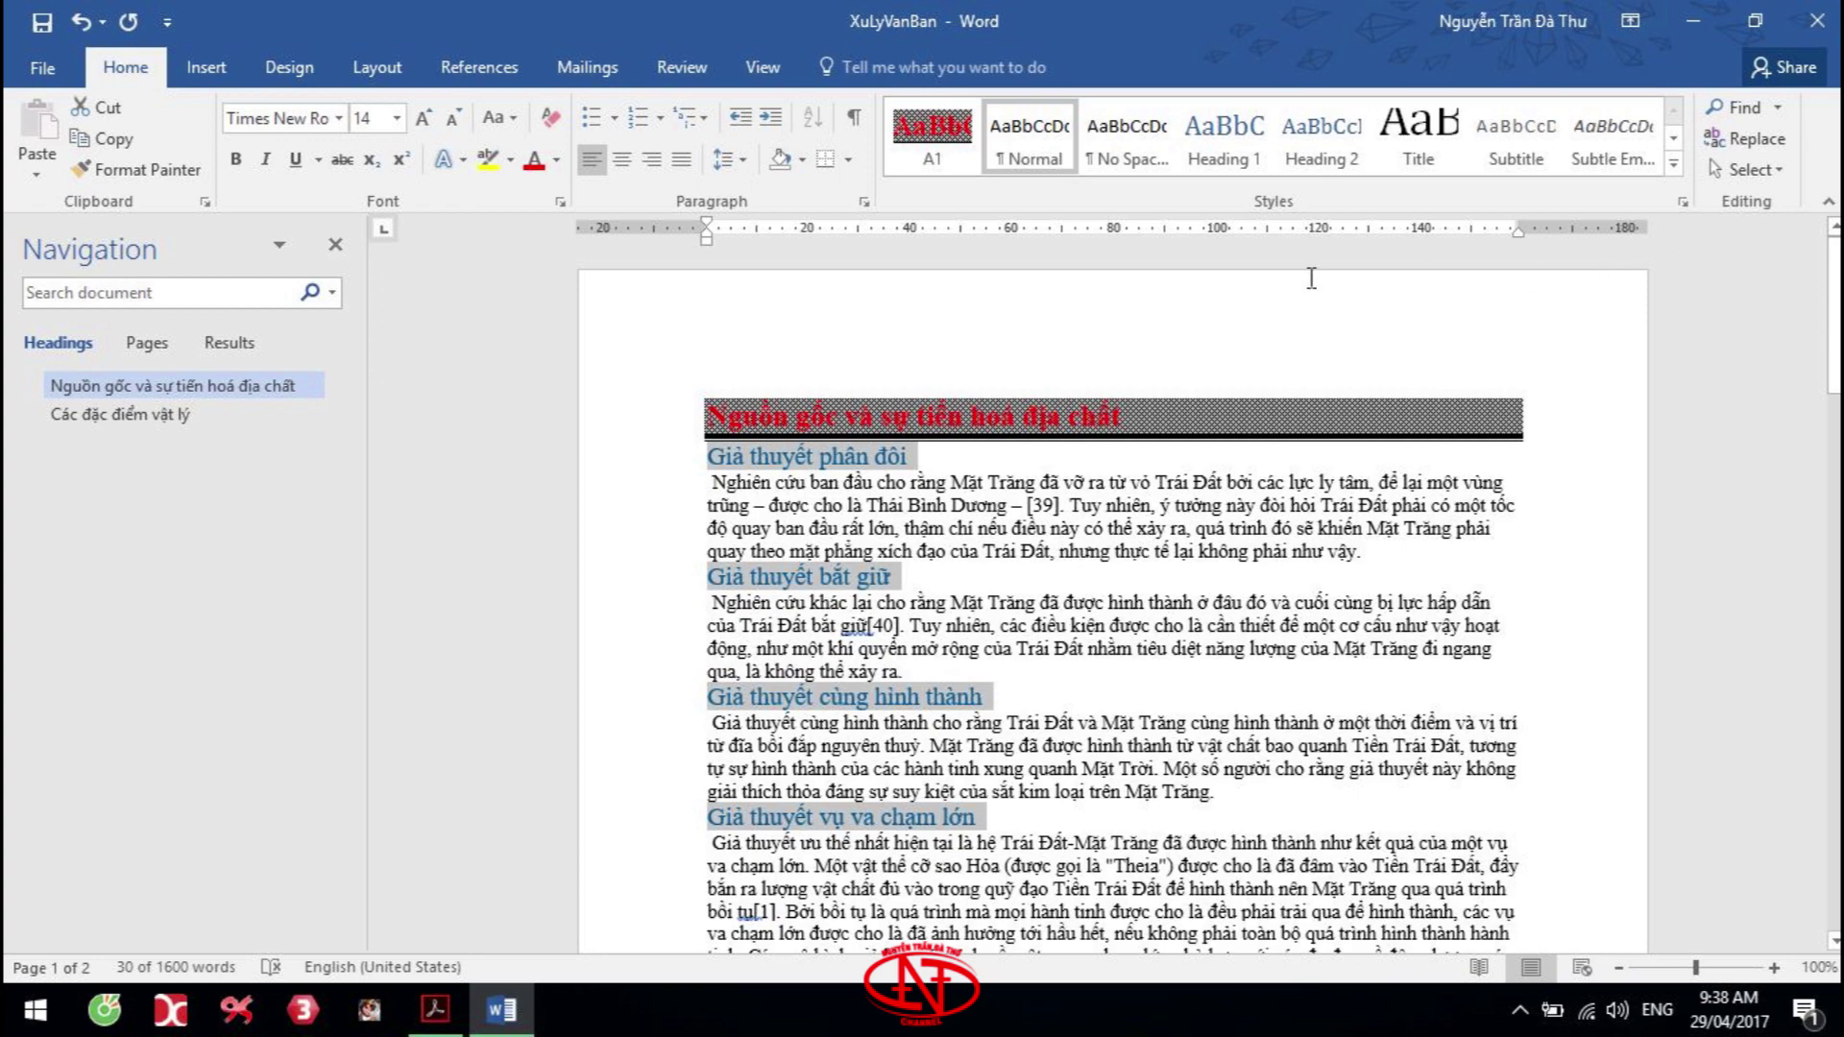
click(235, 159)
scroll(718, 319, up, 15)
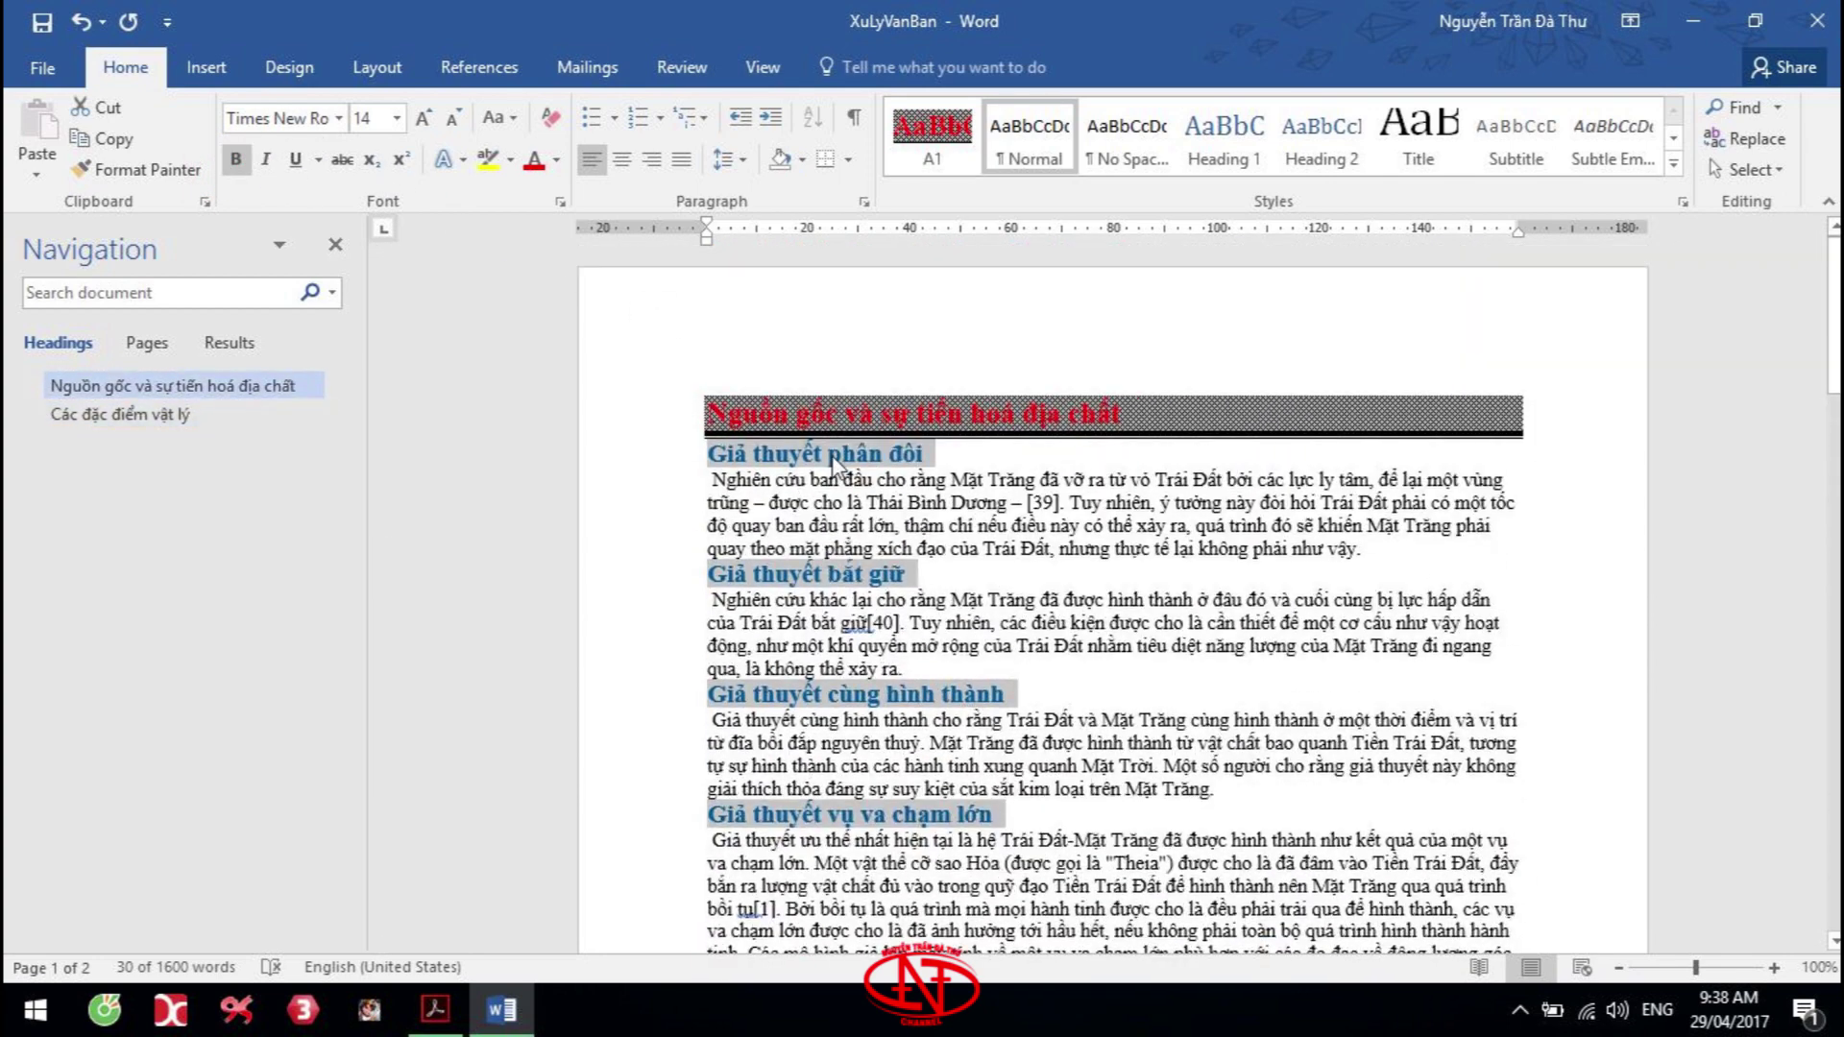
Set the blue subheadings to outline Level 2 with a 12.7 mm first-line indent
click(859, 451)
right_click(859, 451)
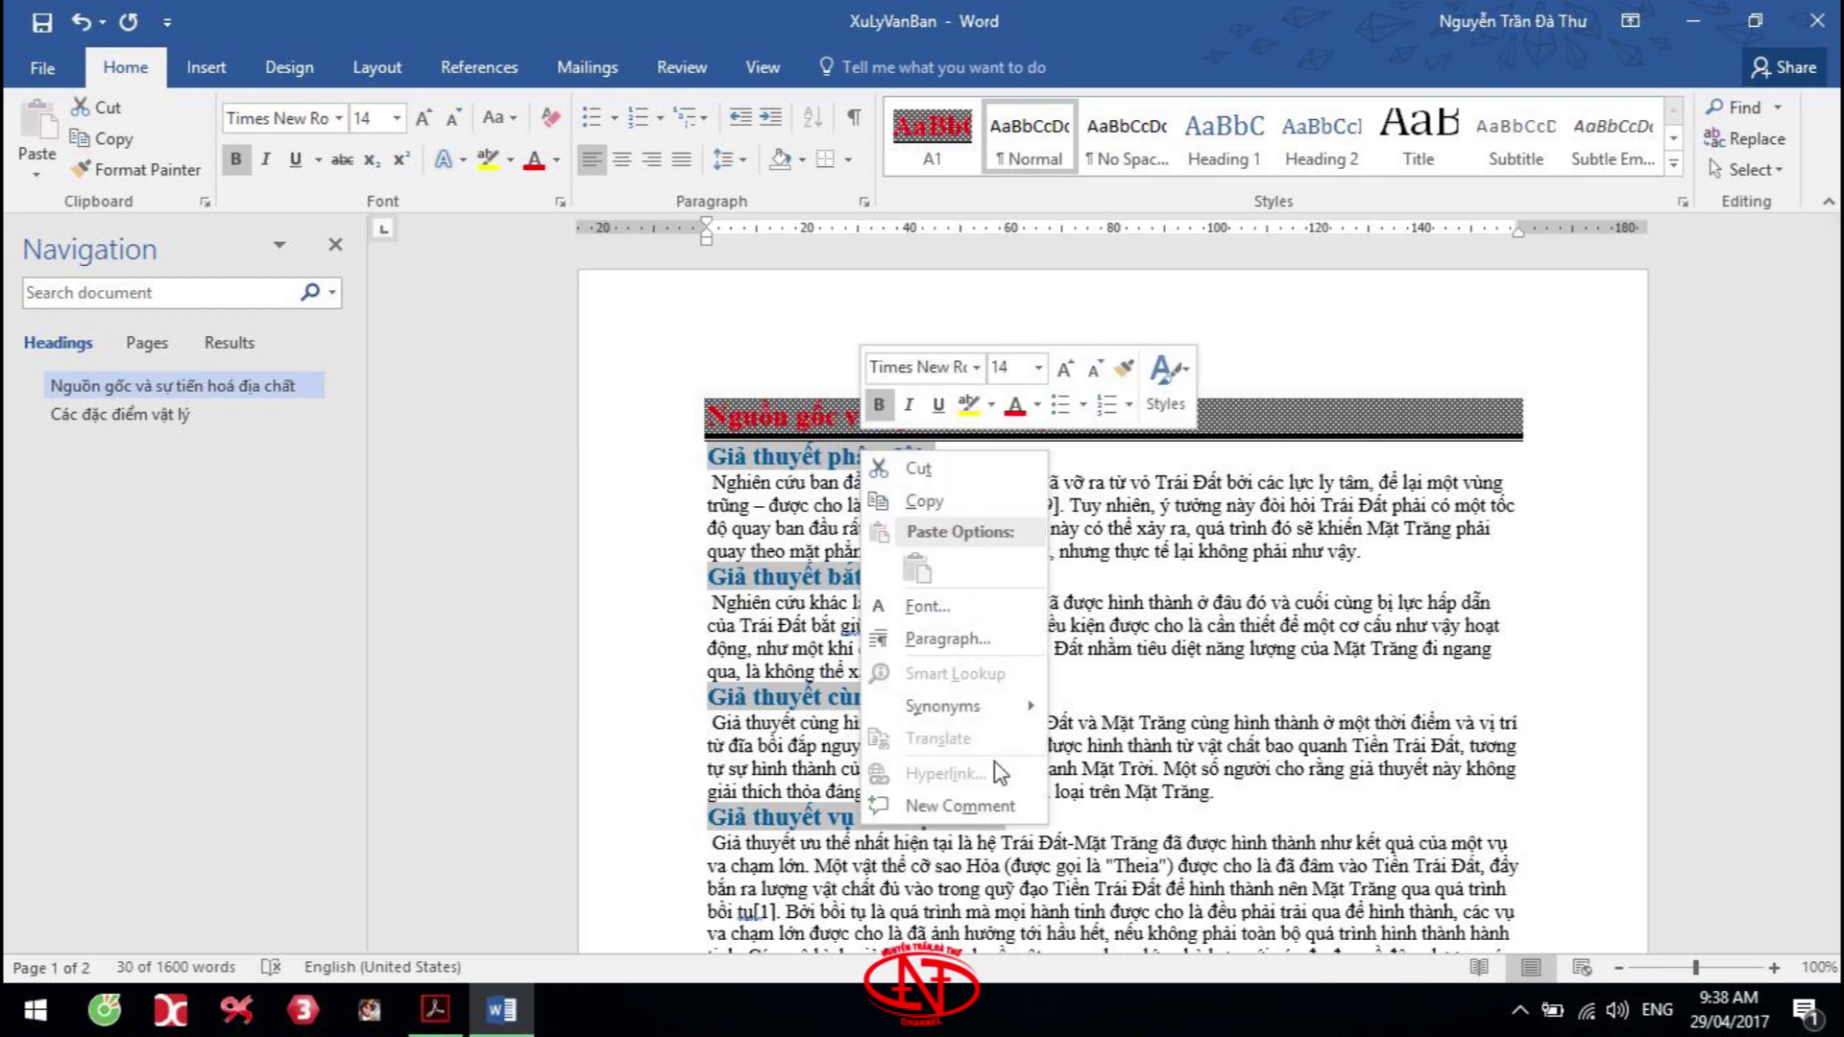
click(958, 643)
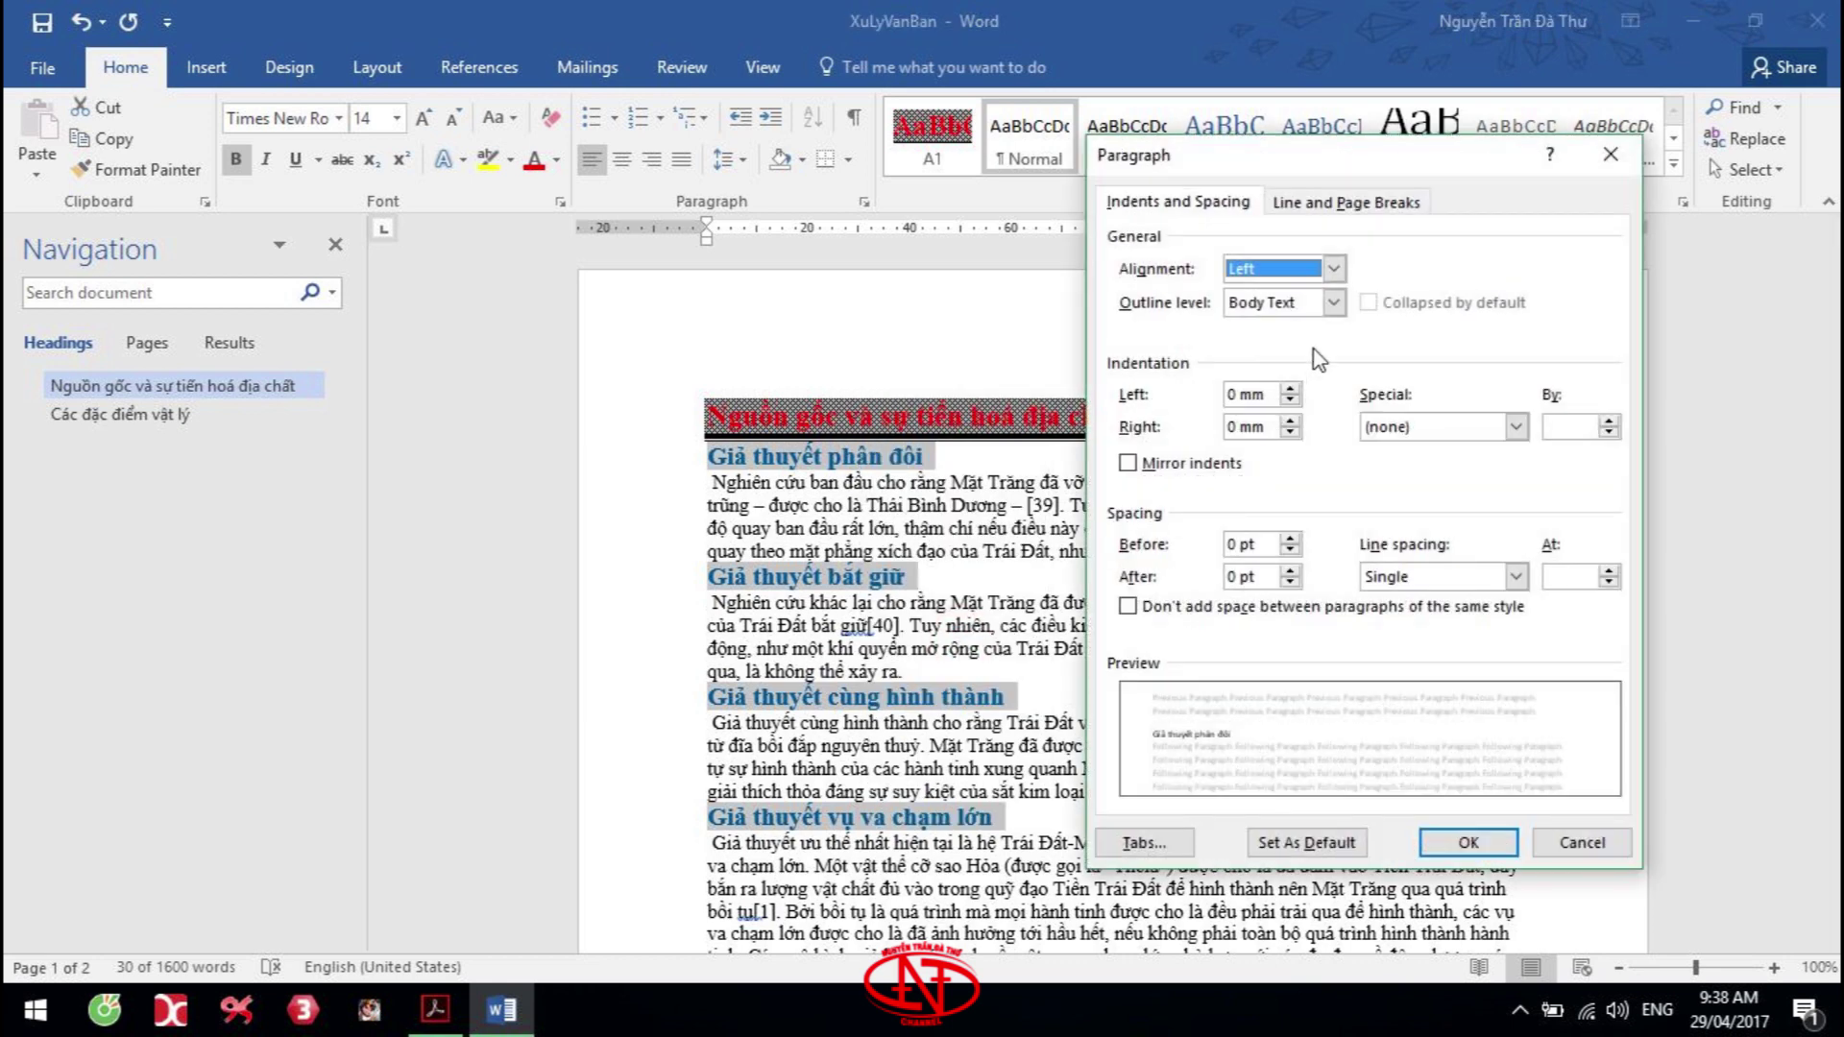
click(1312, 303)
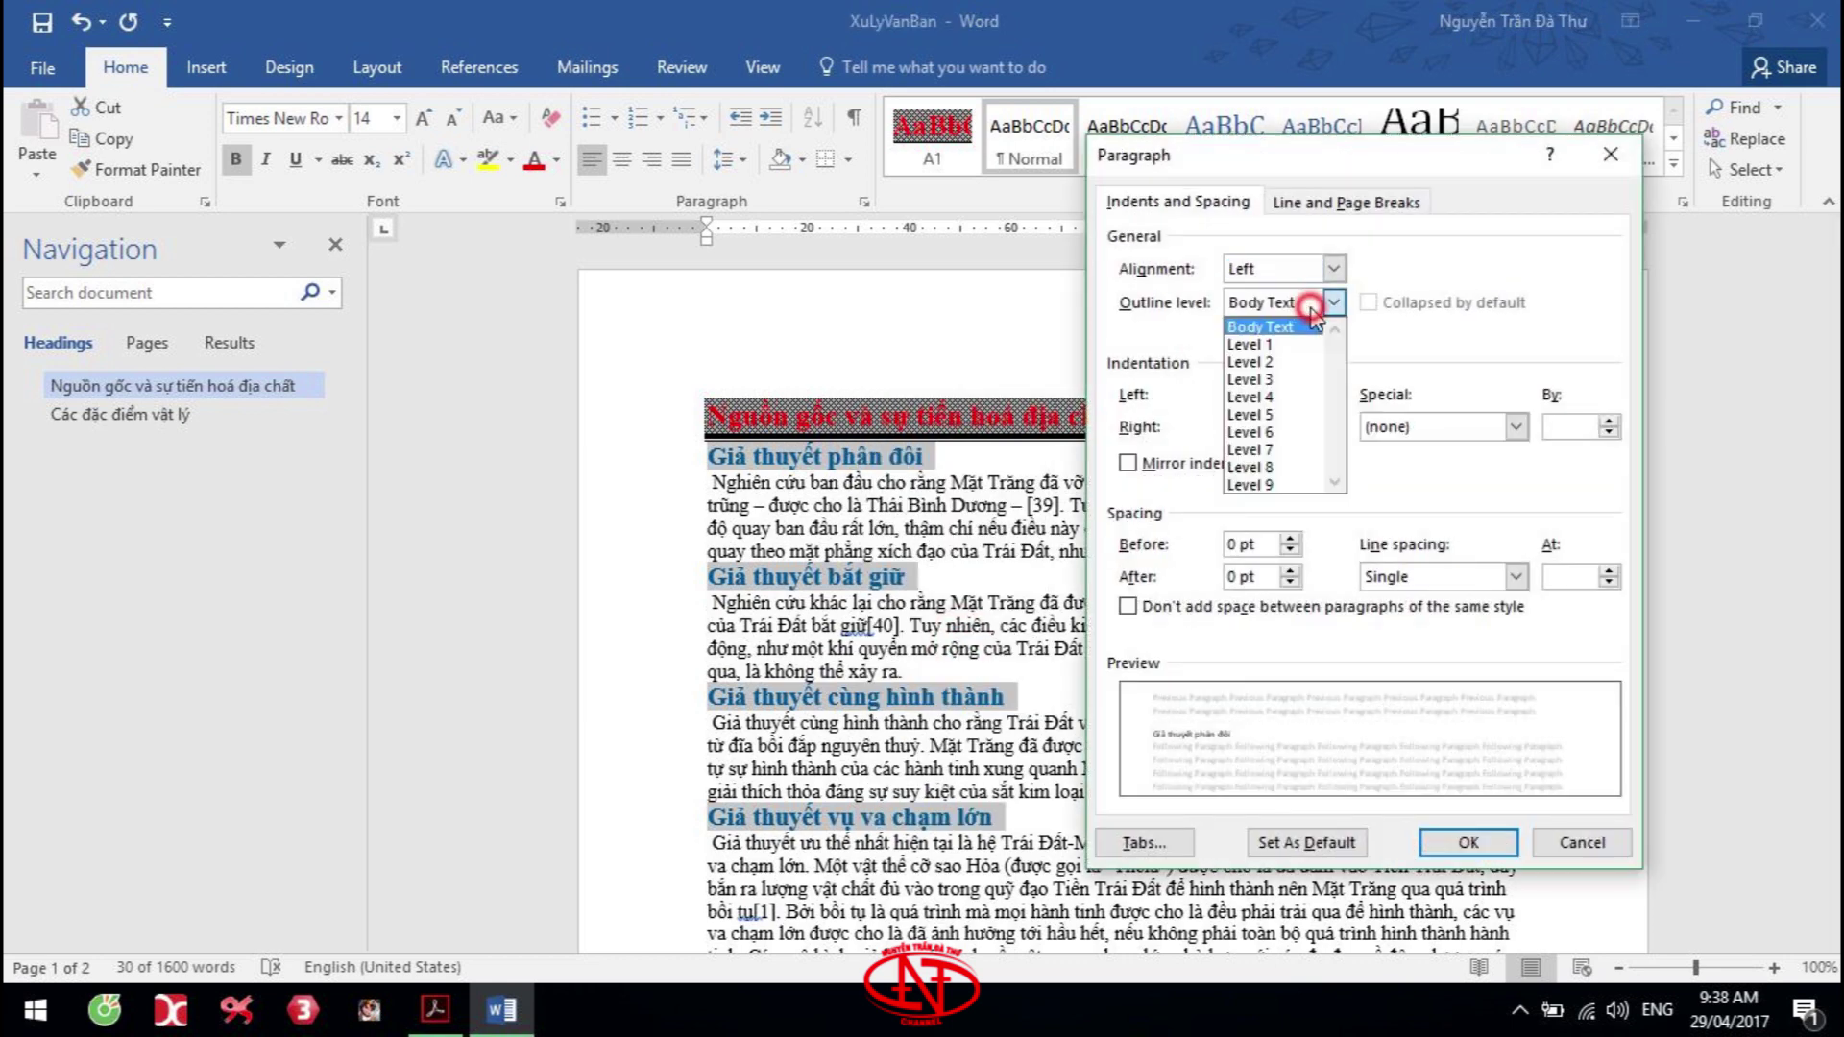
click(1258, 361)
click(1445, 427)
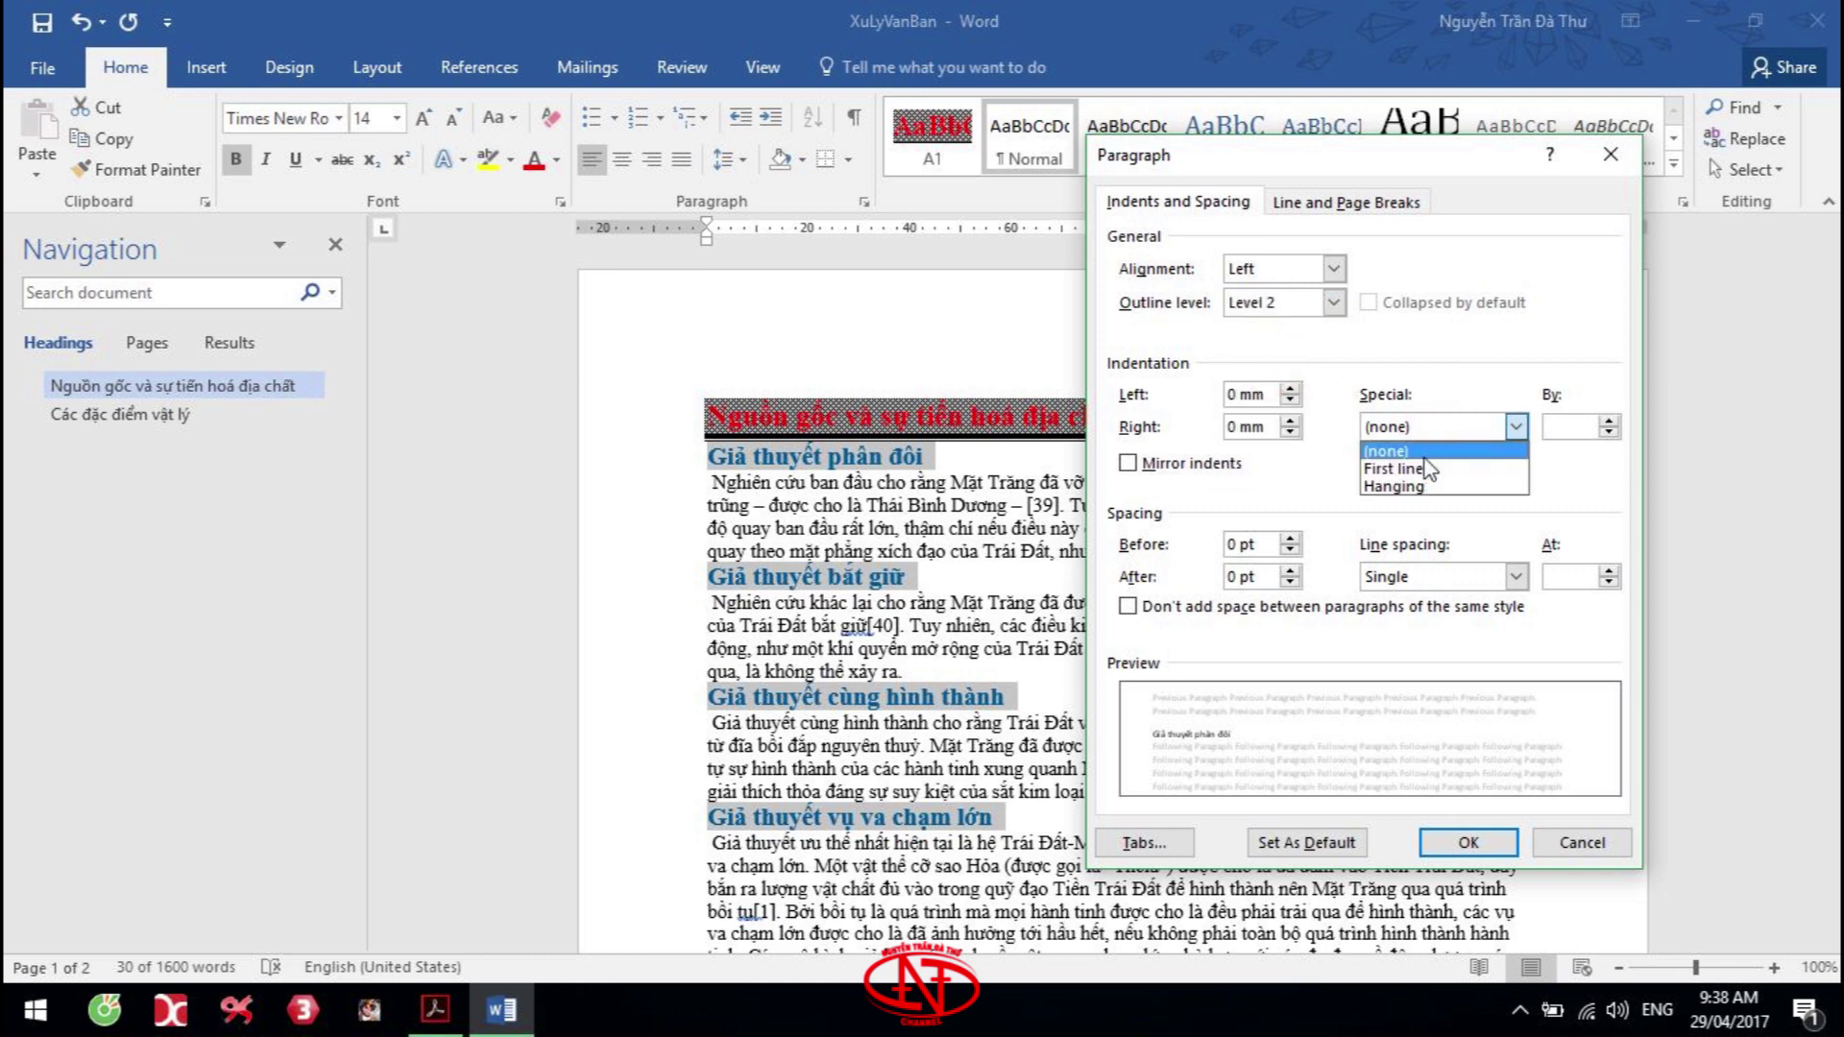
click(1429, 469)
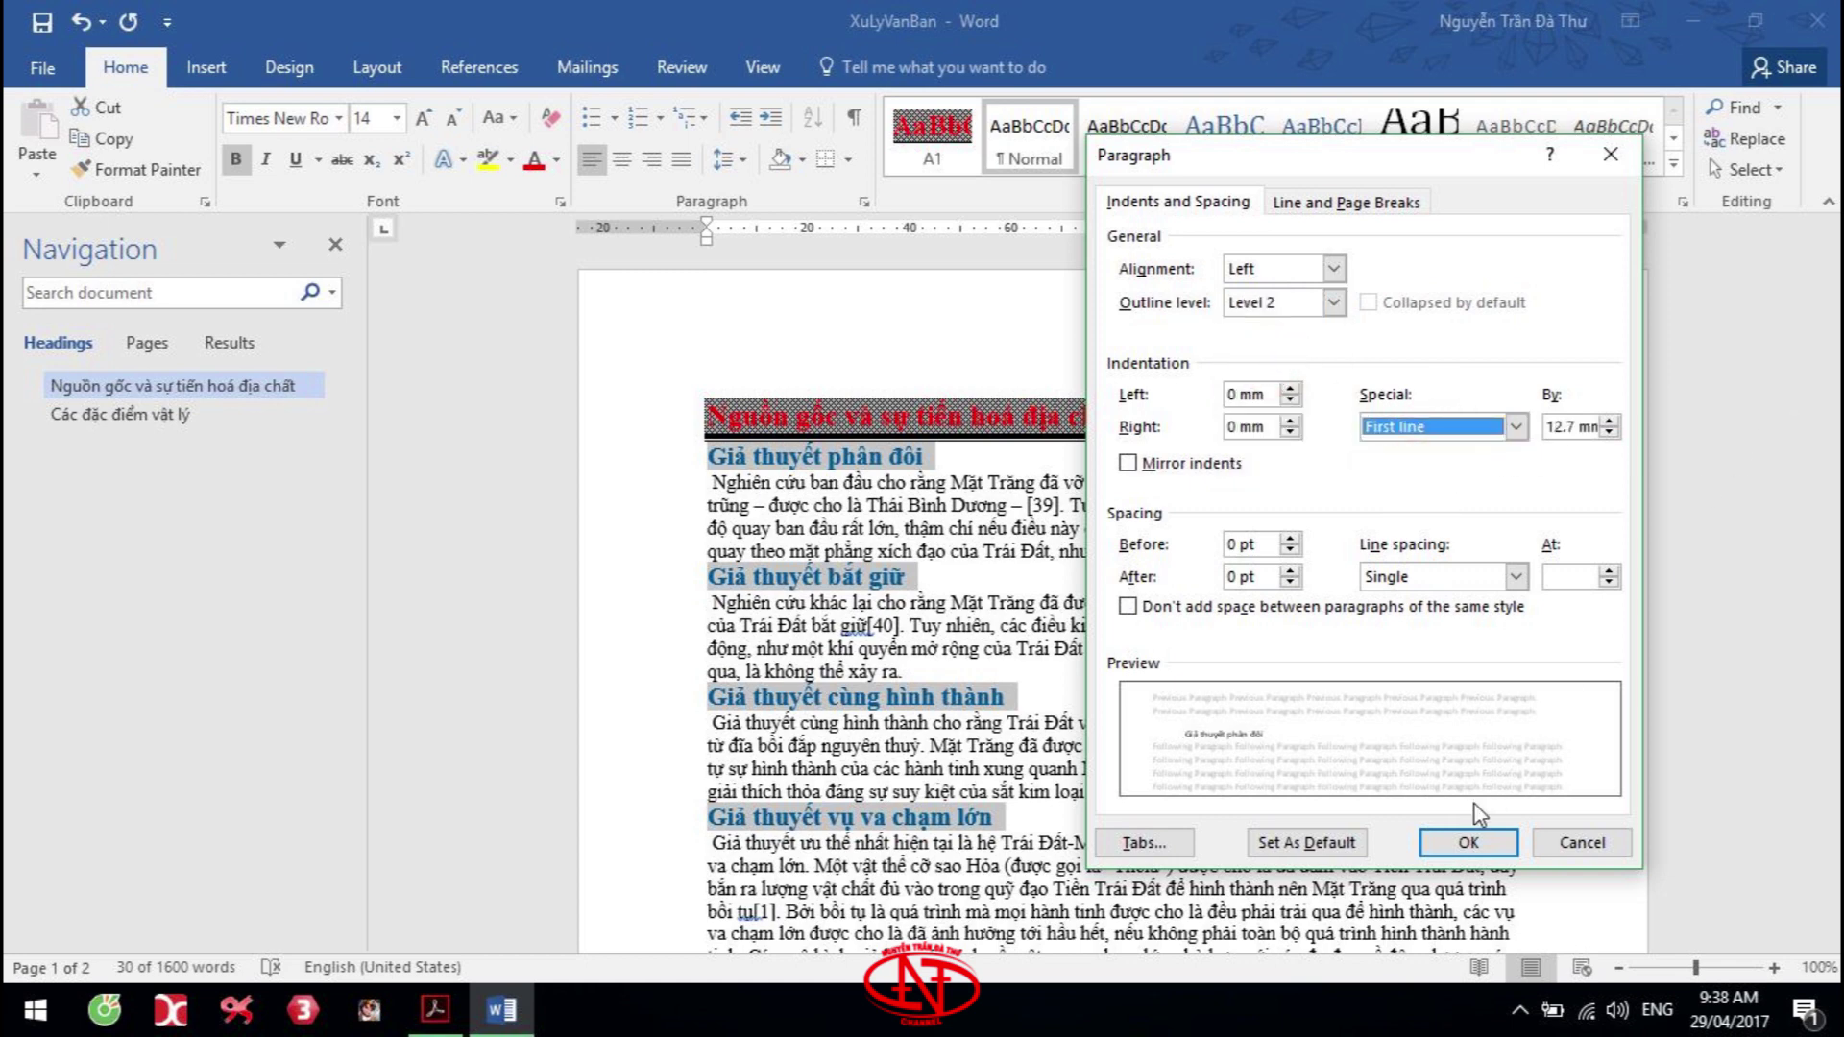
click(1469, 843)
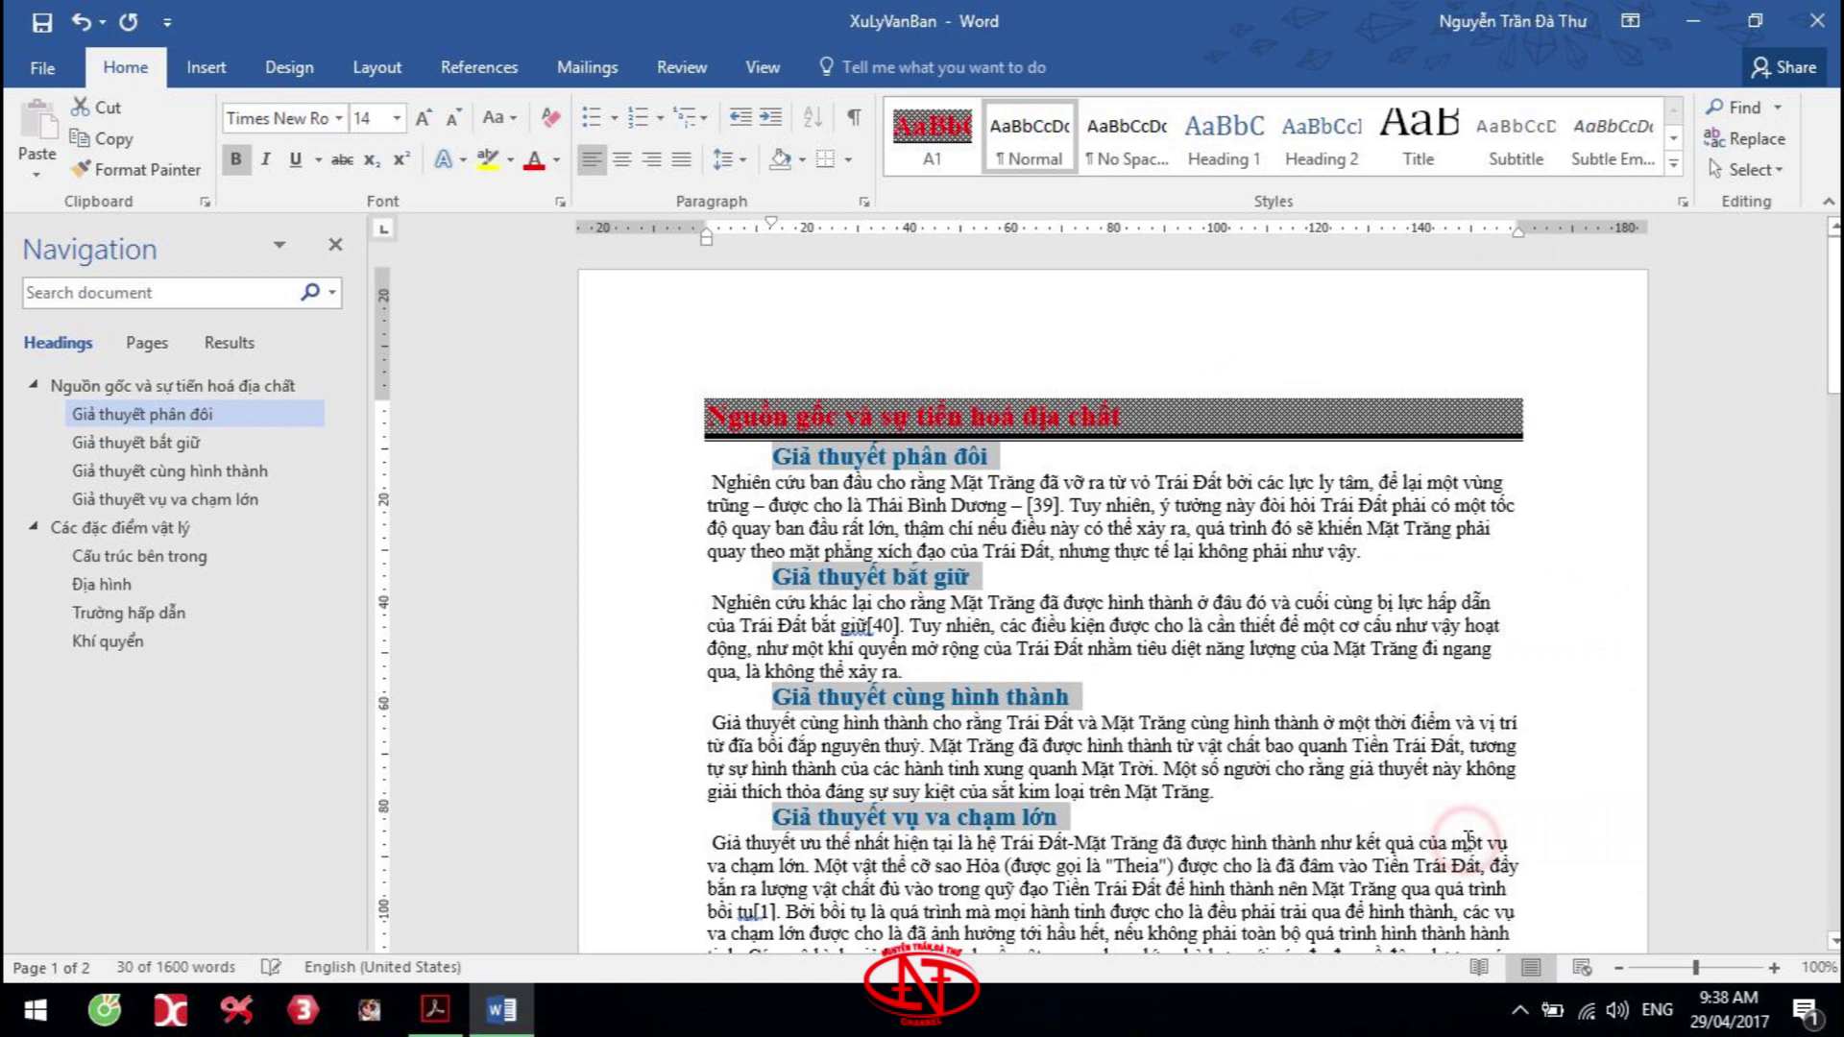
right_click(969, 465)
Create the auto-updating style A2 from the bold blue subheadings, then check the exam PDF
click(1277, 384)
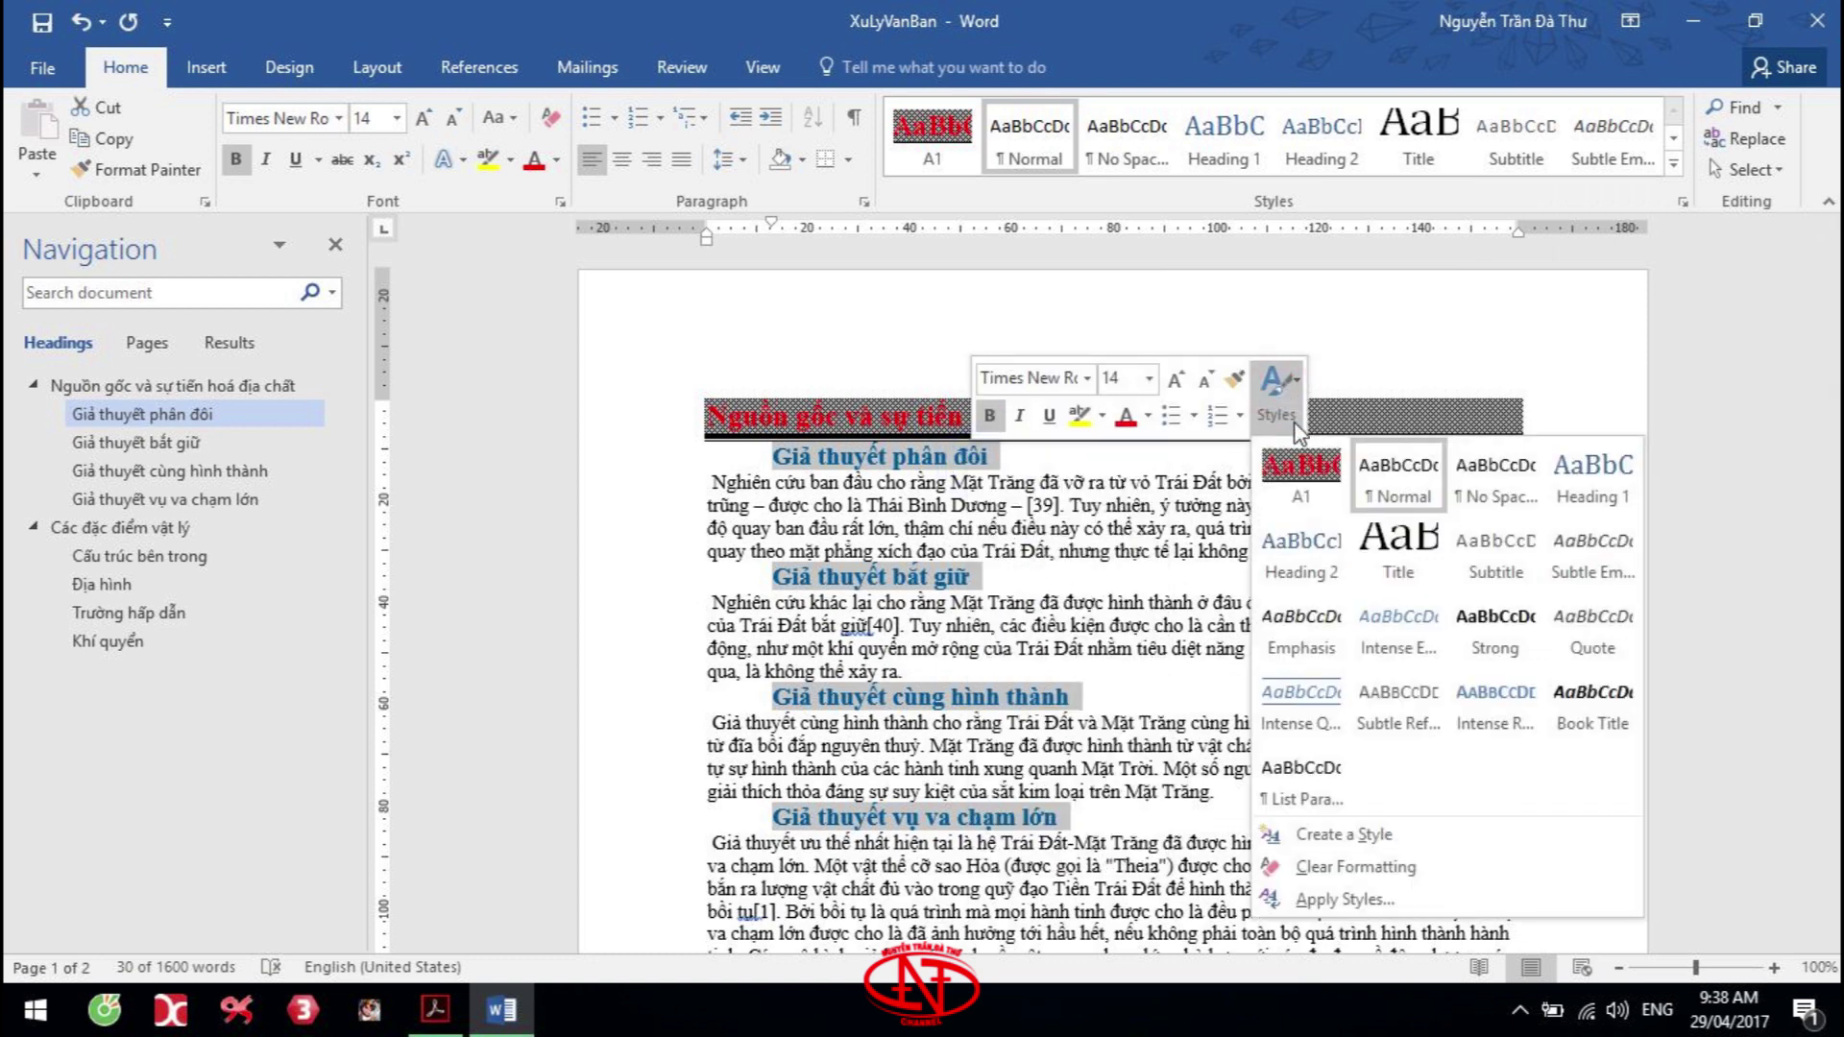
click(1339, 834)
text(A2)
click(1367, 323)
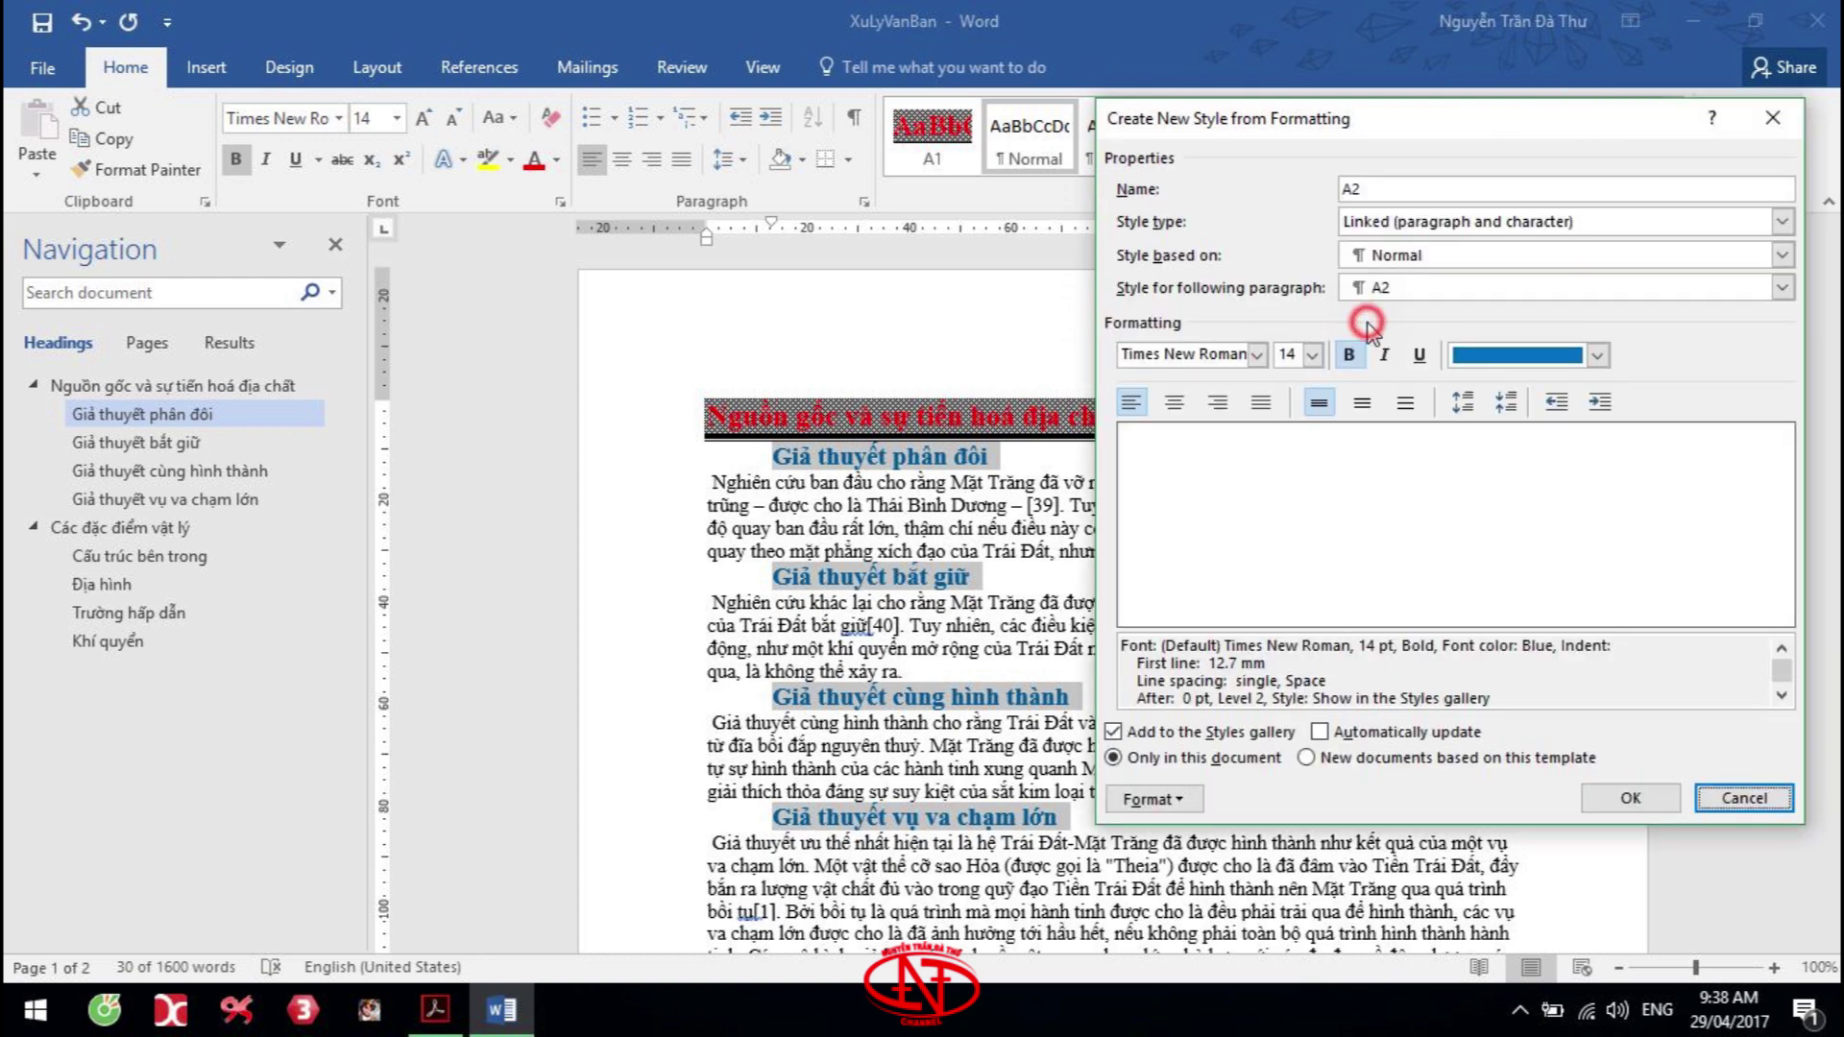
click(1372, 735)
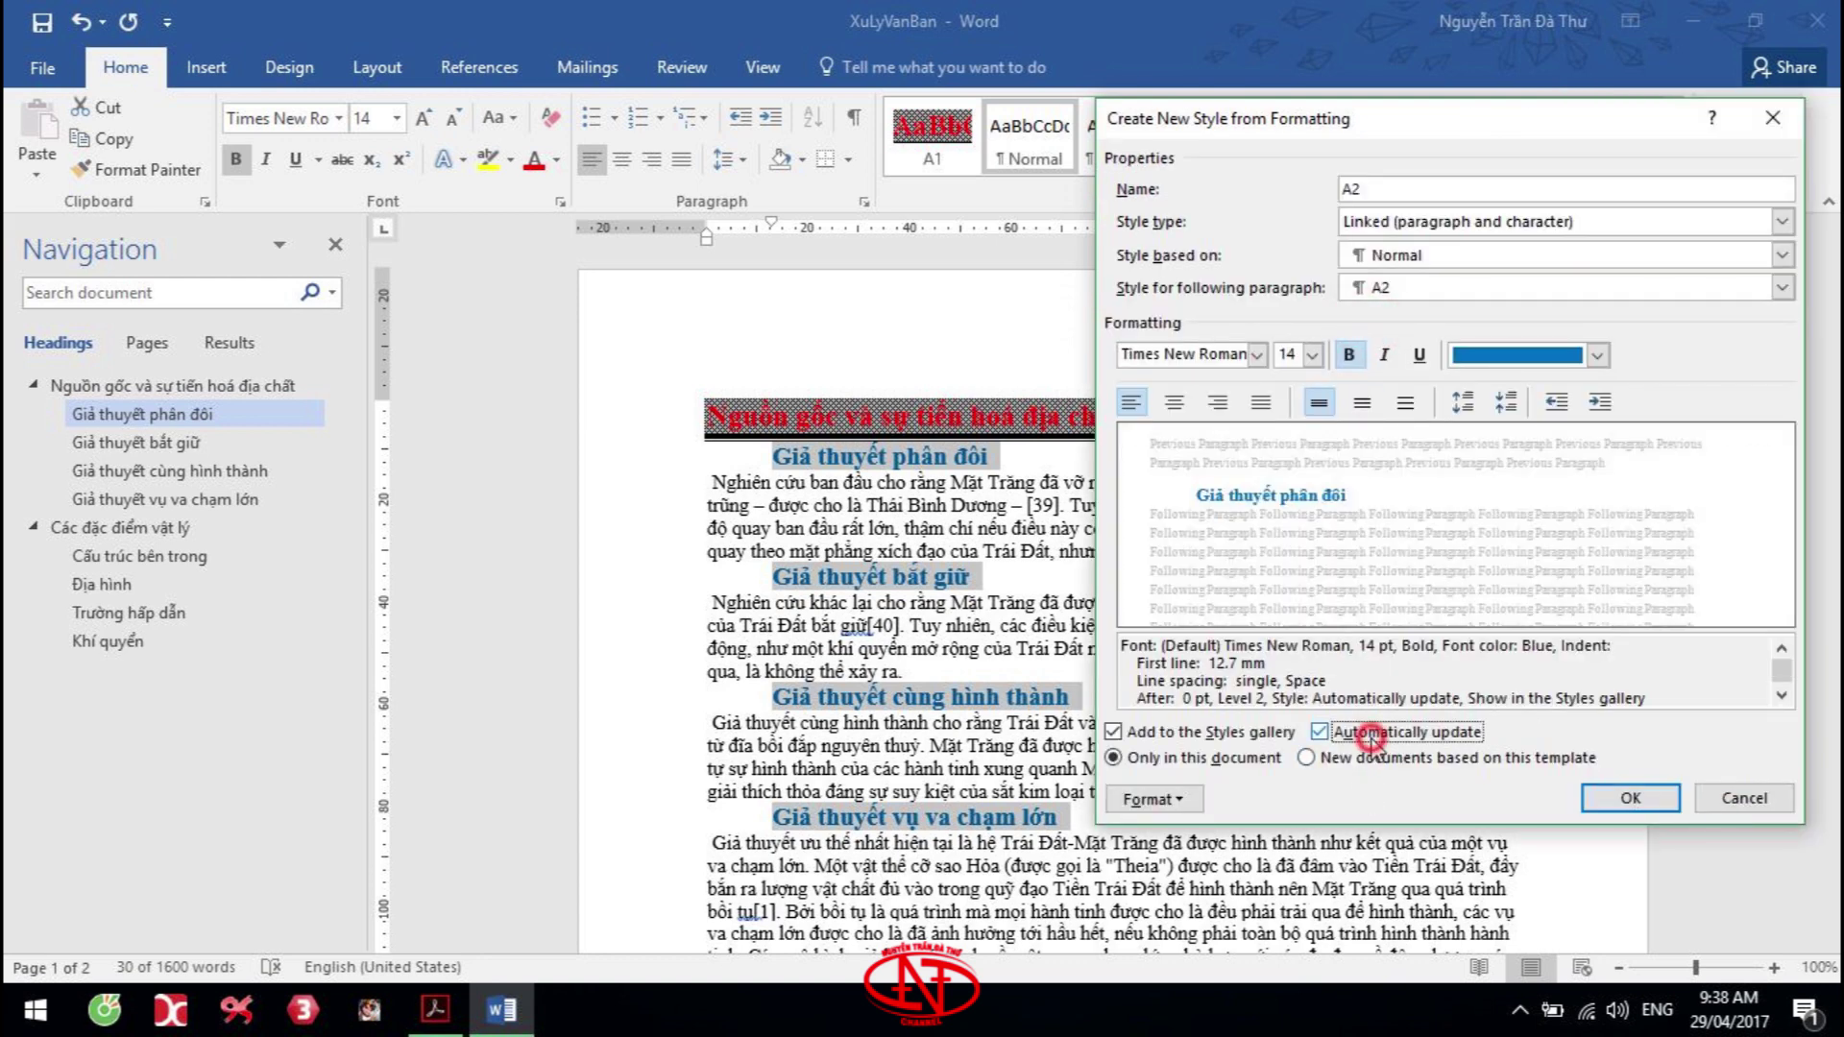
click(1624, 805)
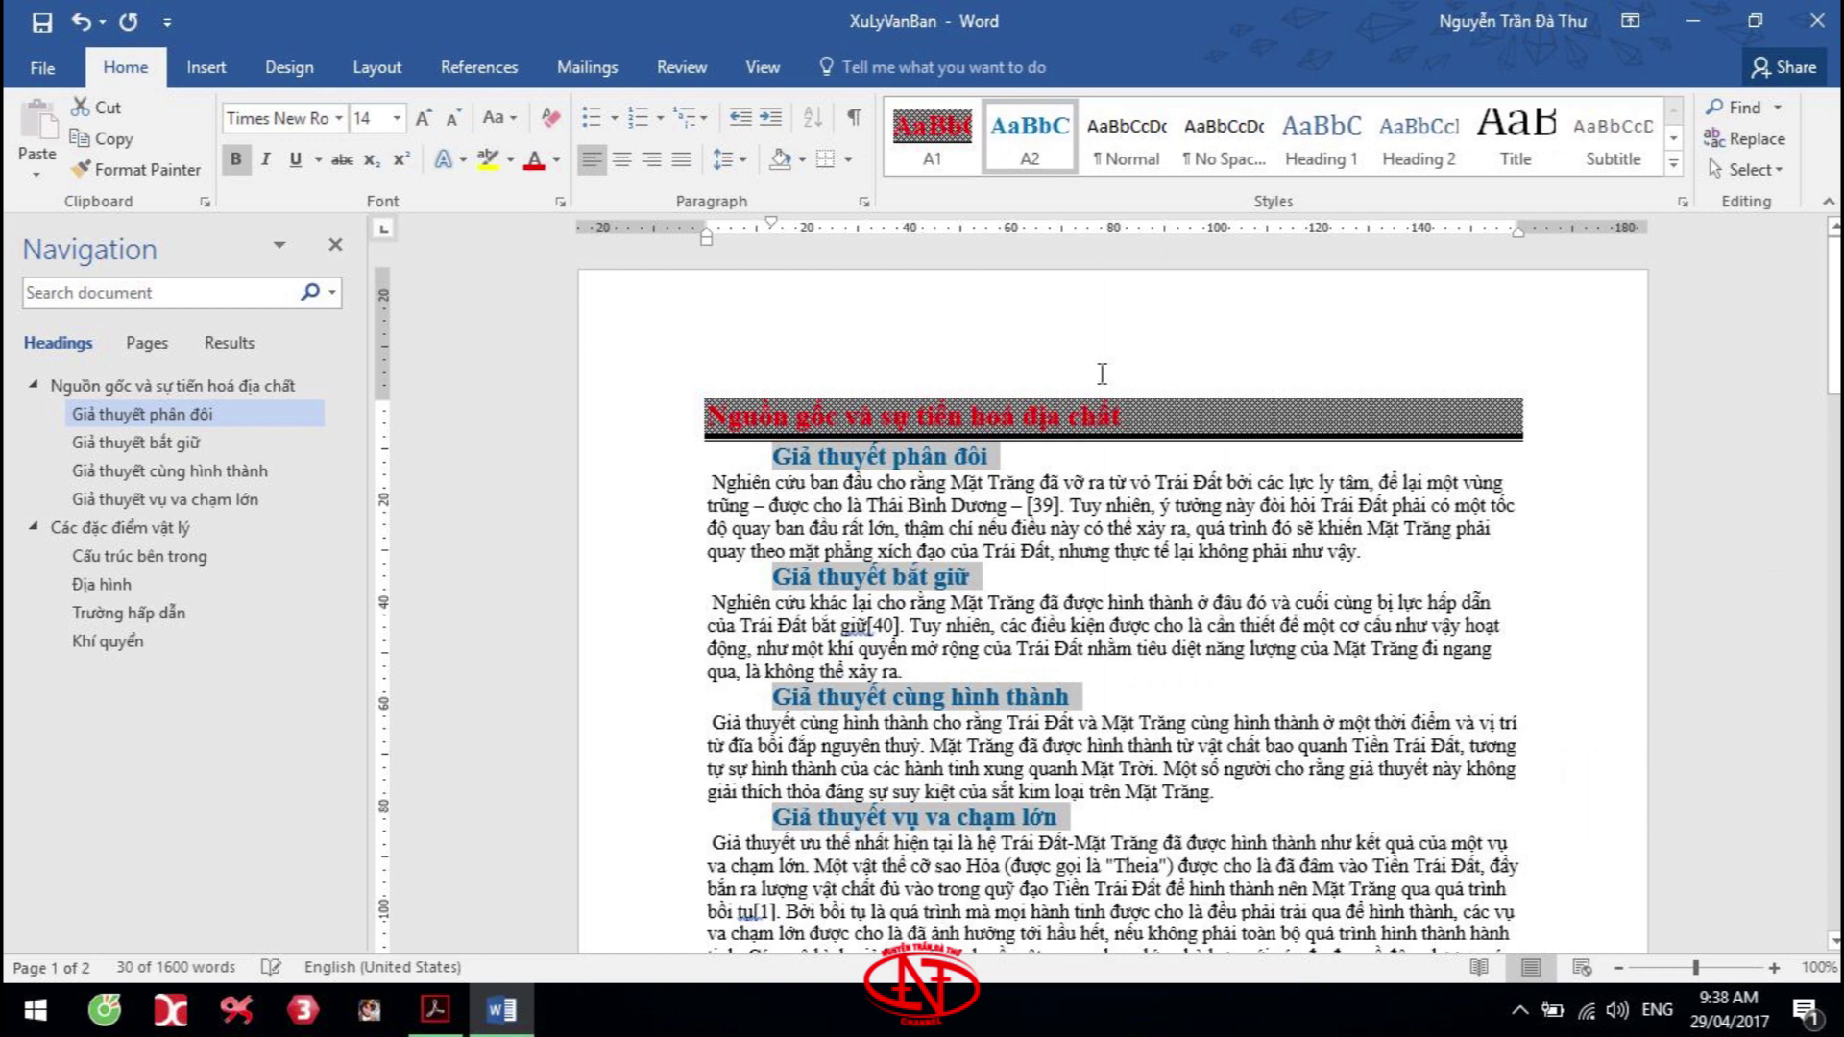
key(alt+Tab)
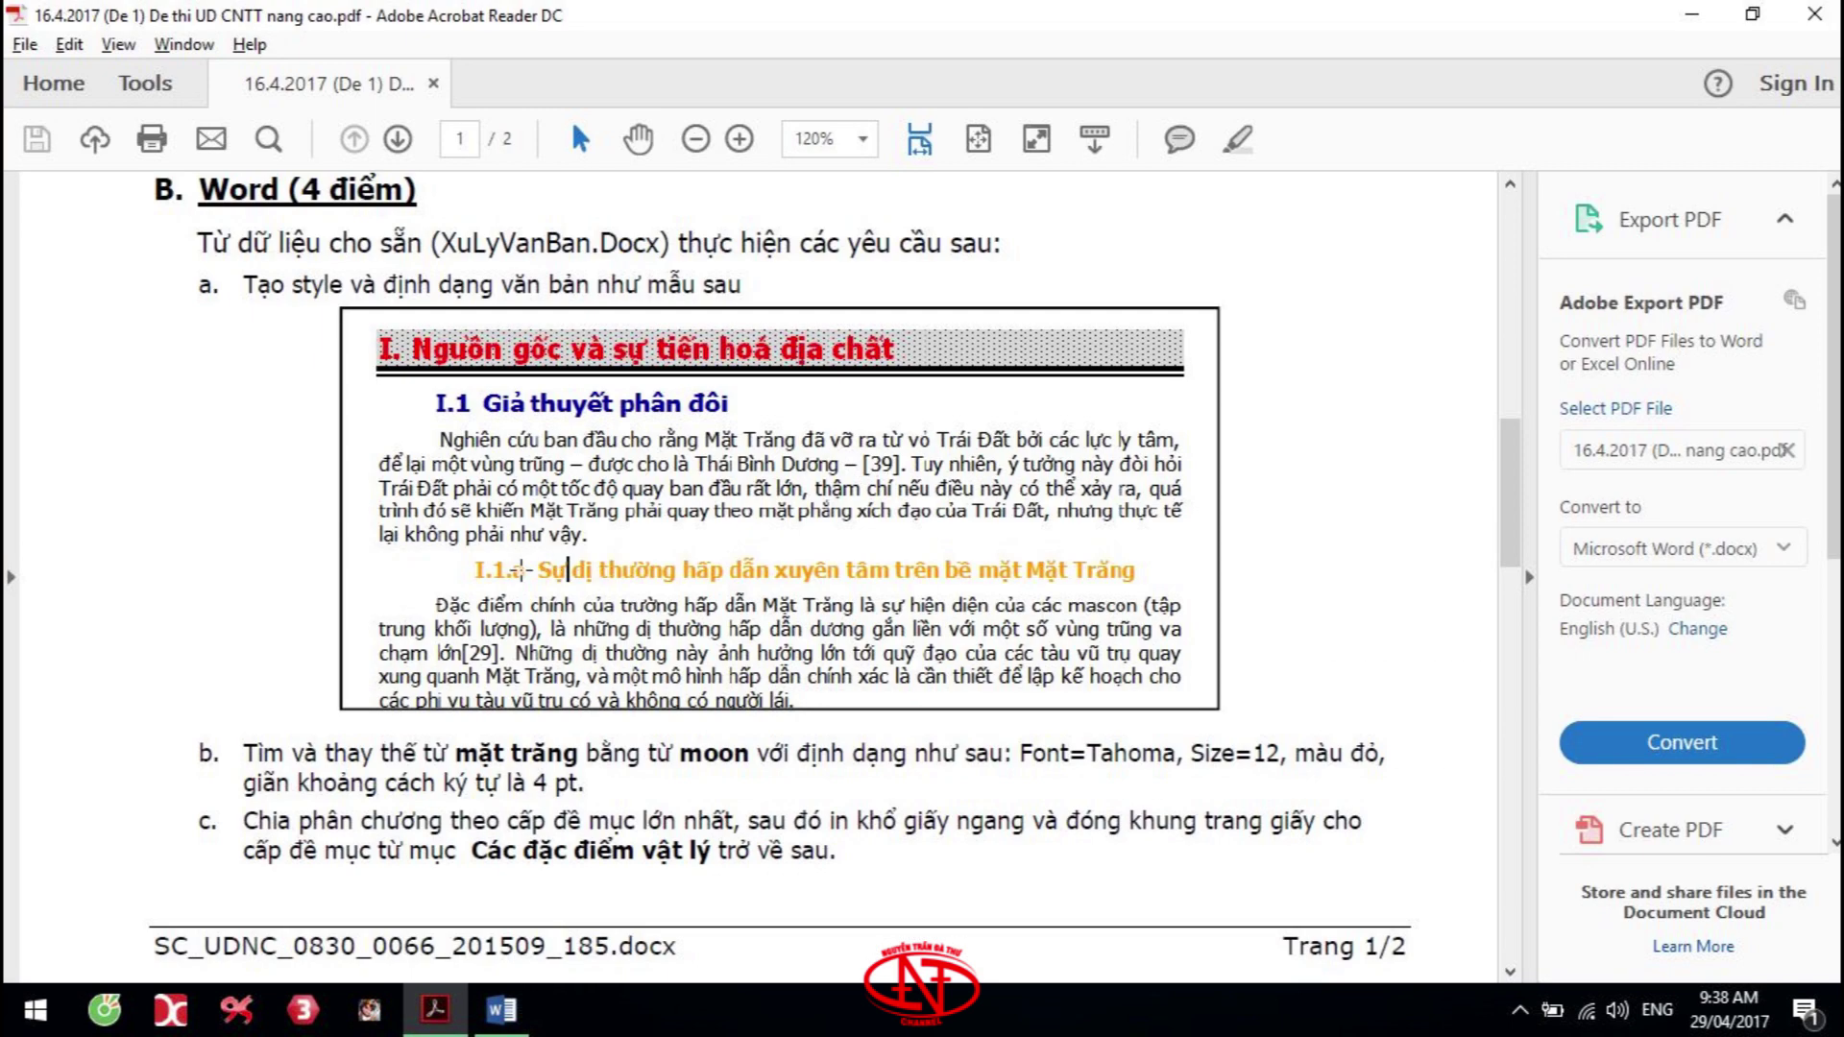
key(alt+Tab)
key(alt+Tab)
key(alt+Tab)
Select every orange subheading formatted like the gravity-anomalies line
scroll(702, 574, down, 5)
scroll(702, 575, down, 5)
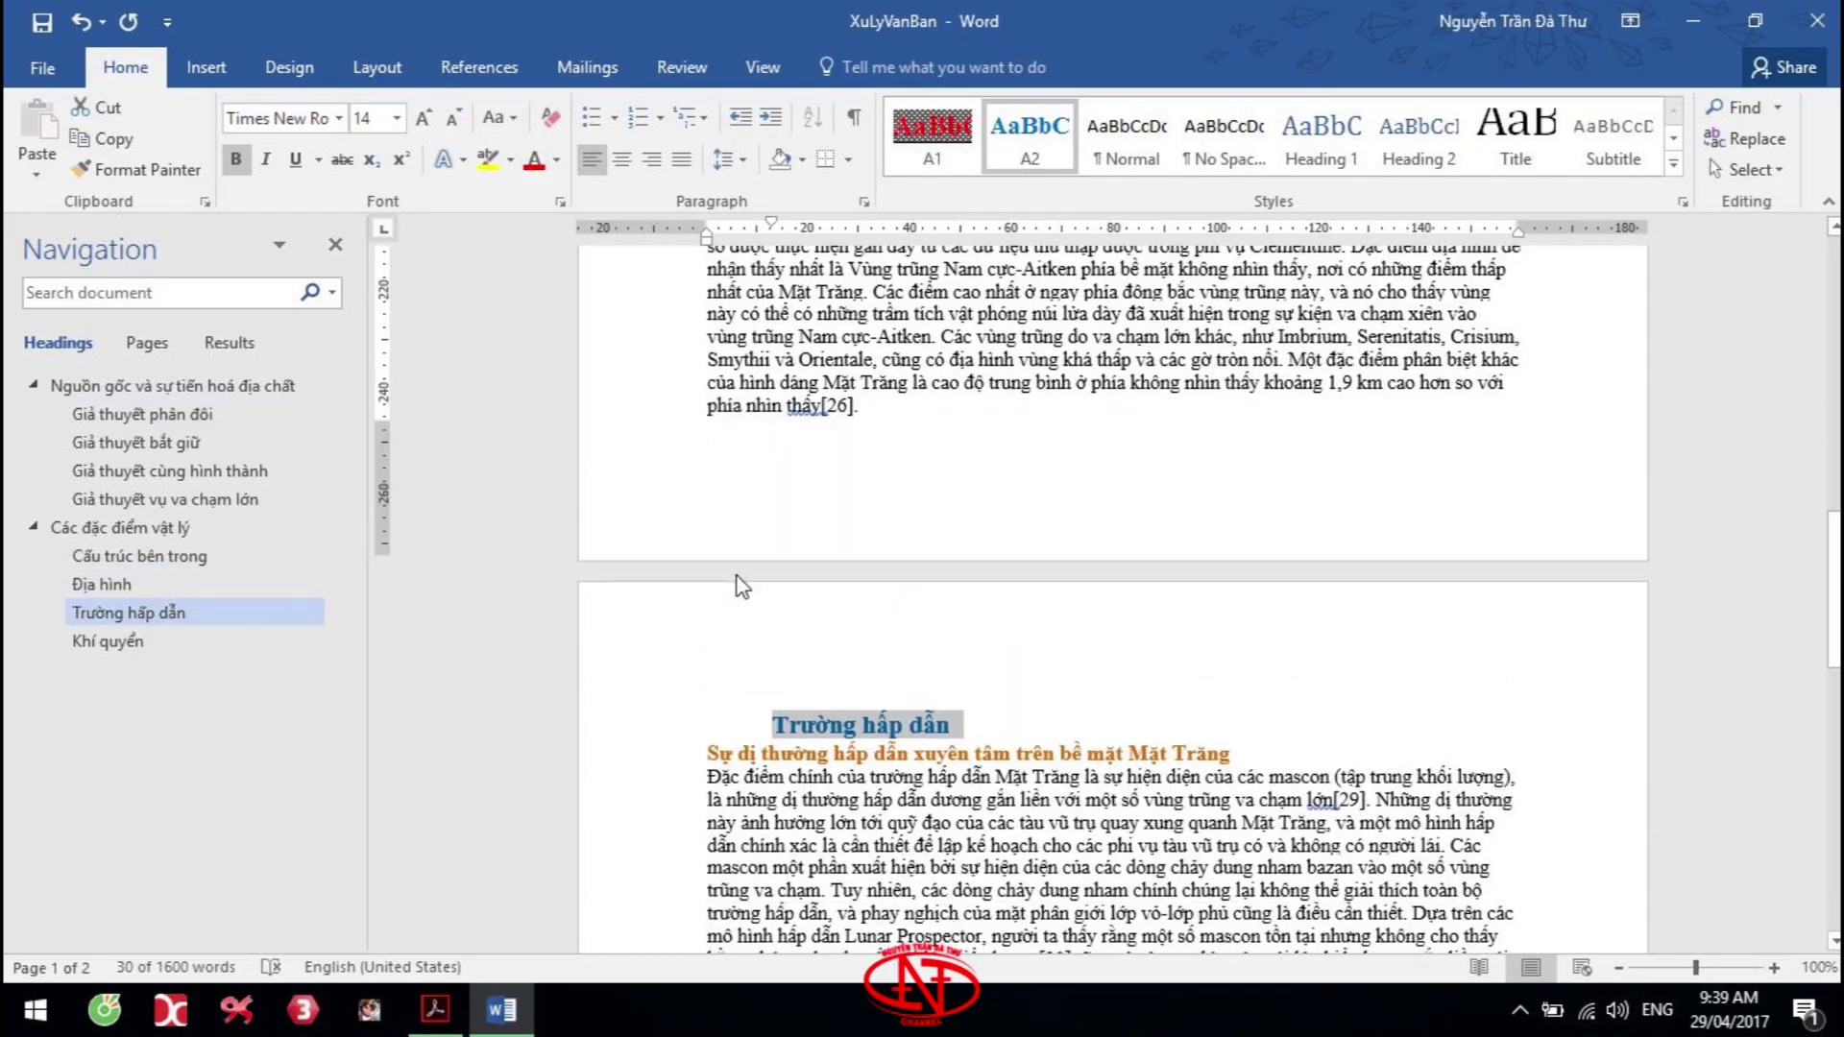
scroll(702, 574, down, 5)
click(692, 555)
click(644, 553)
click(1745, 169)
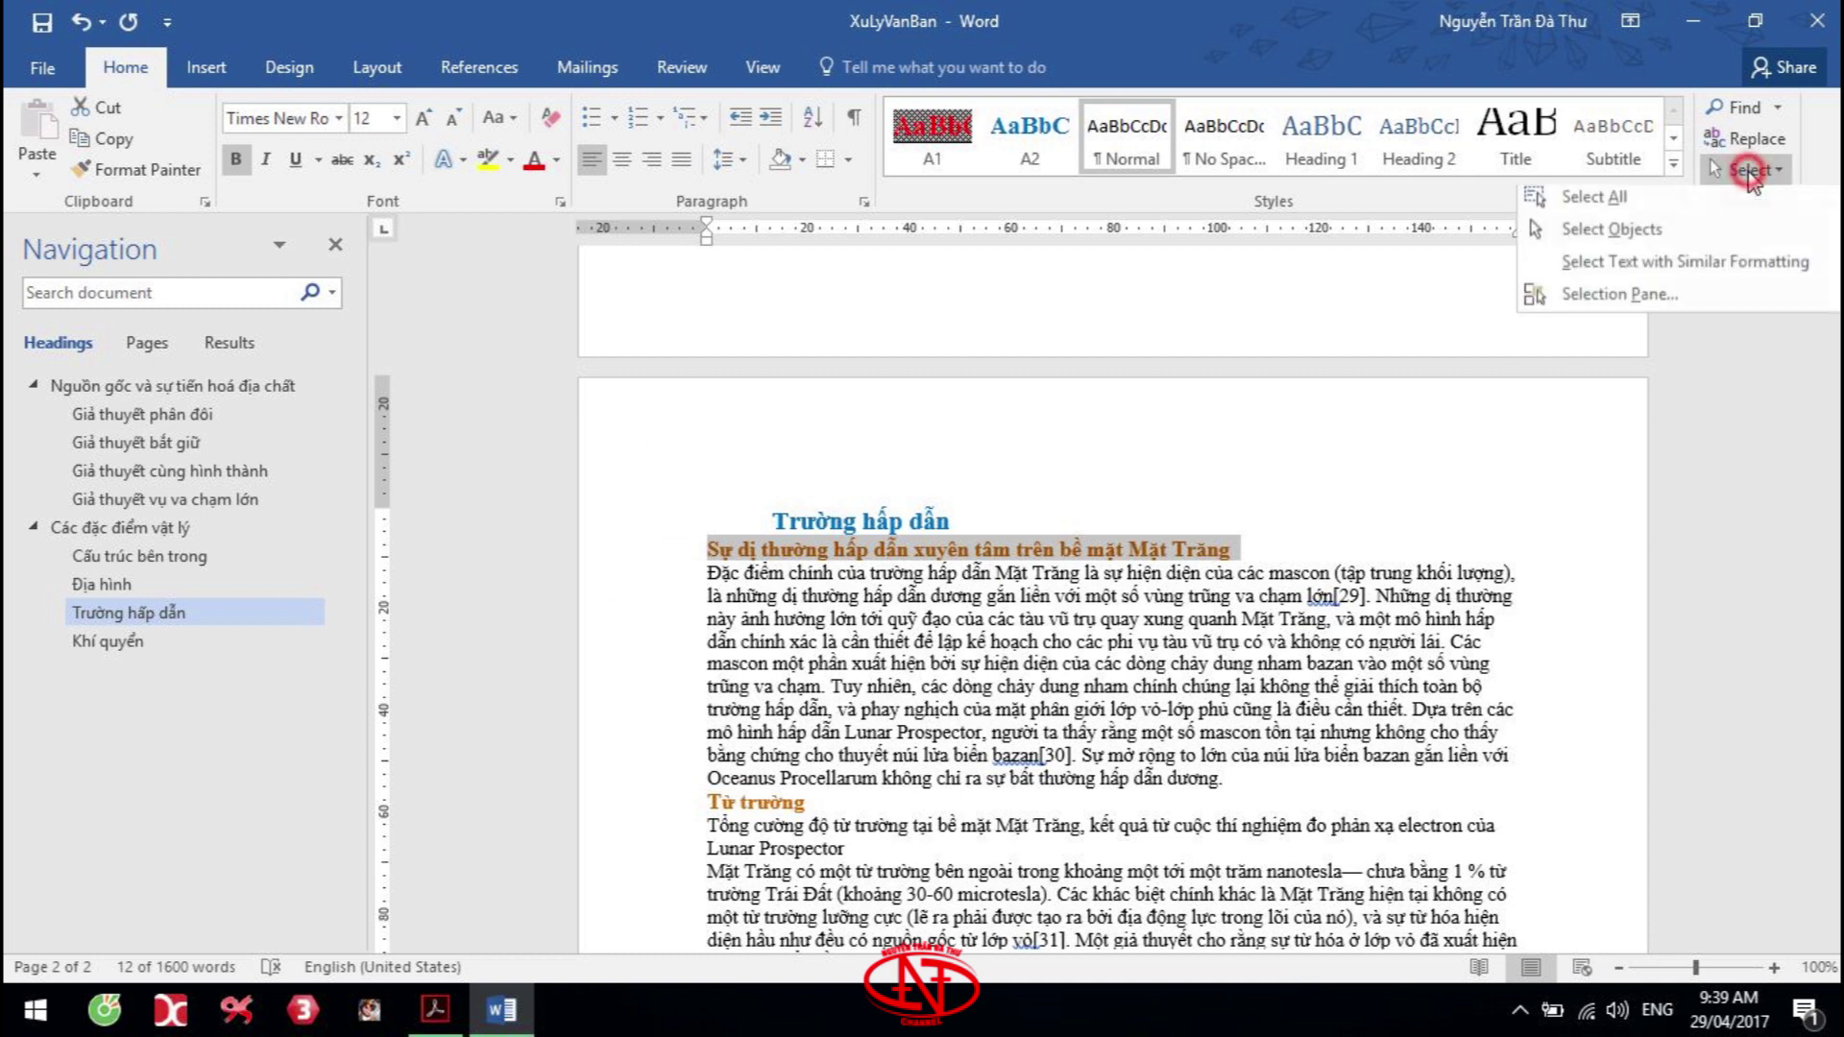
click(1740, 274)
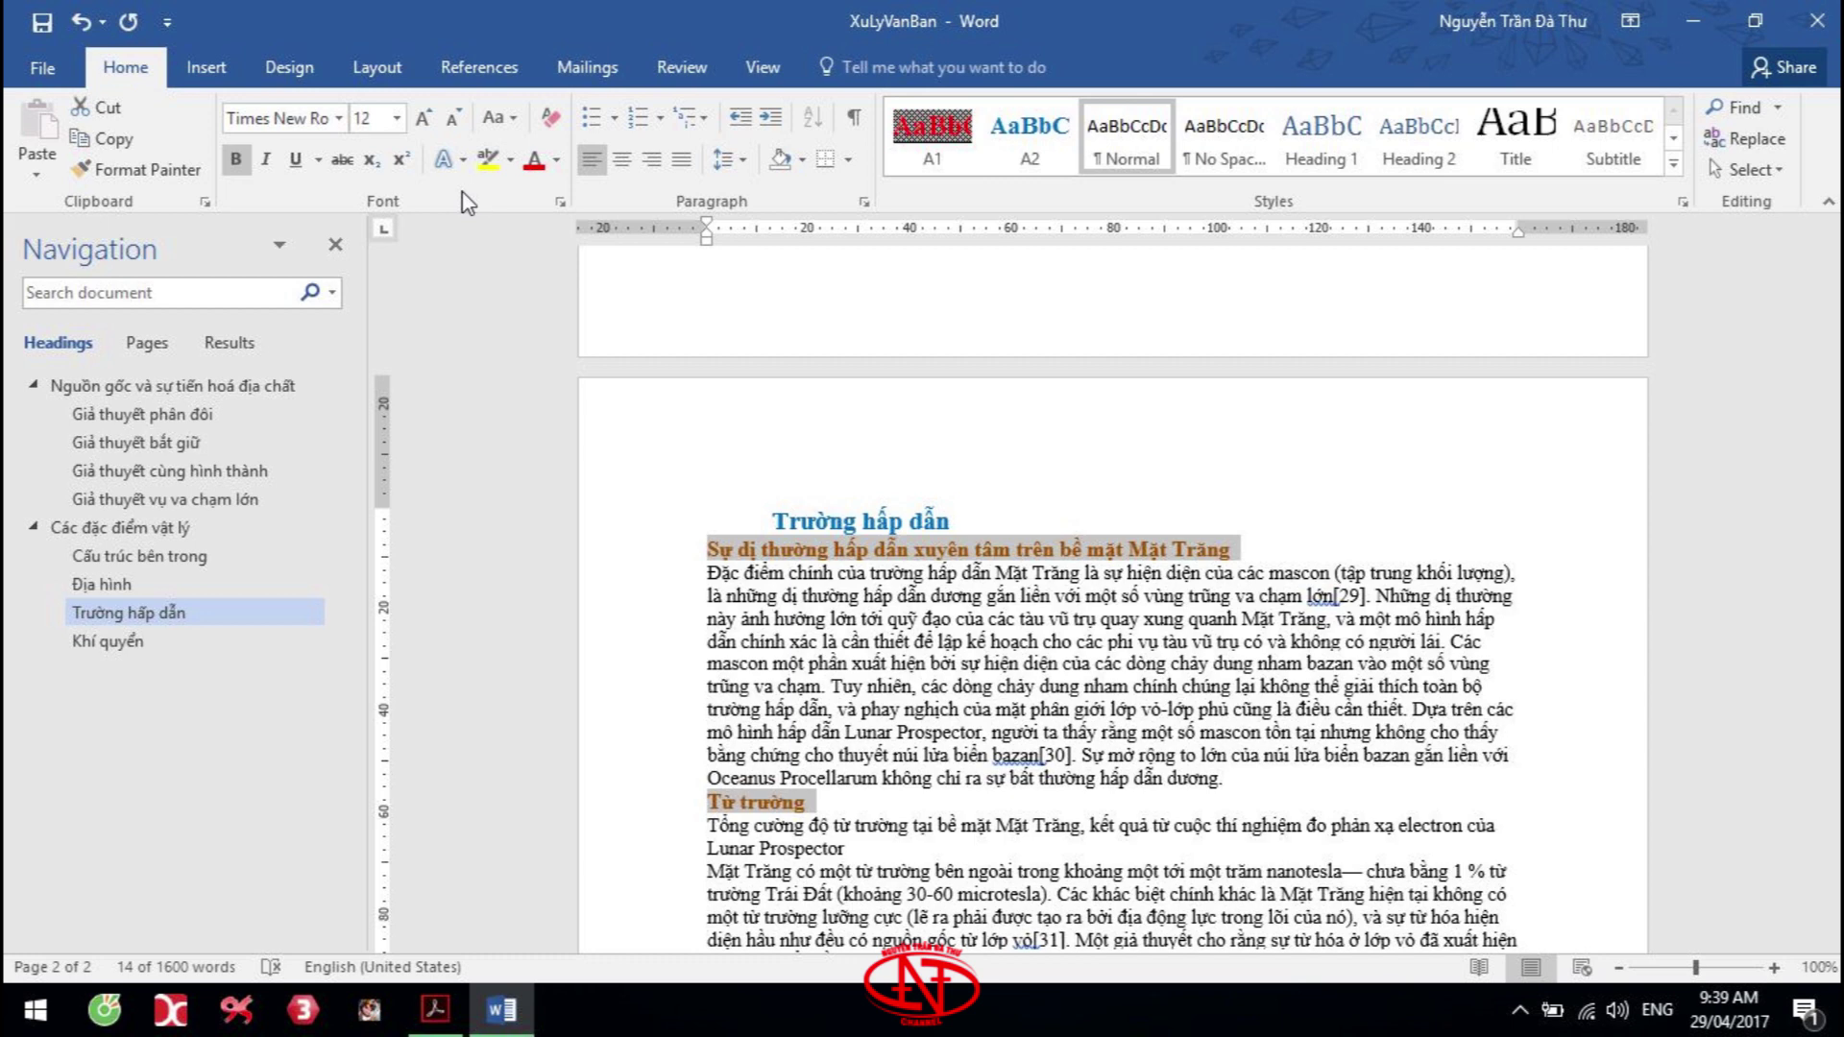
Give the orange subheadings a 25 mm first-line indent and outline Level 3
click(864, 203)
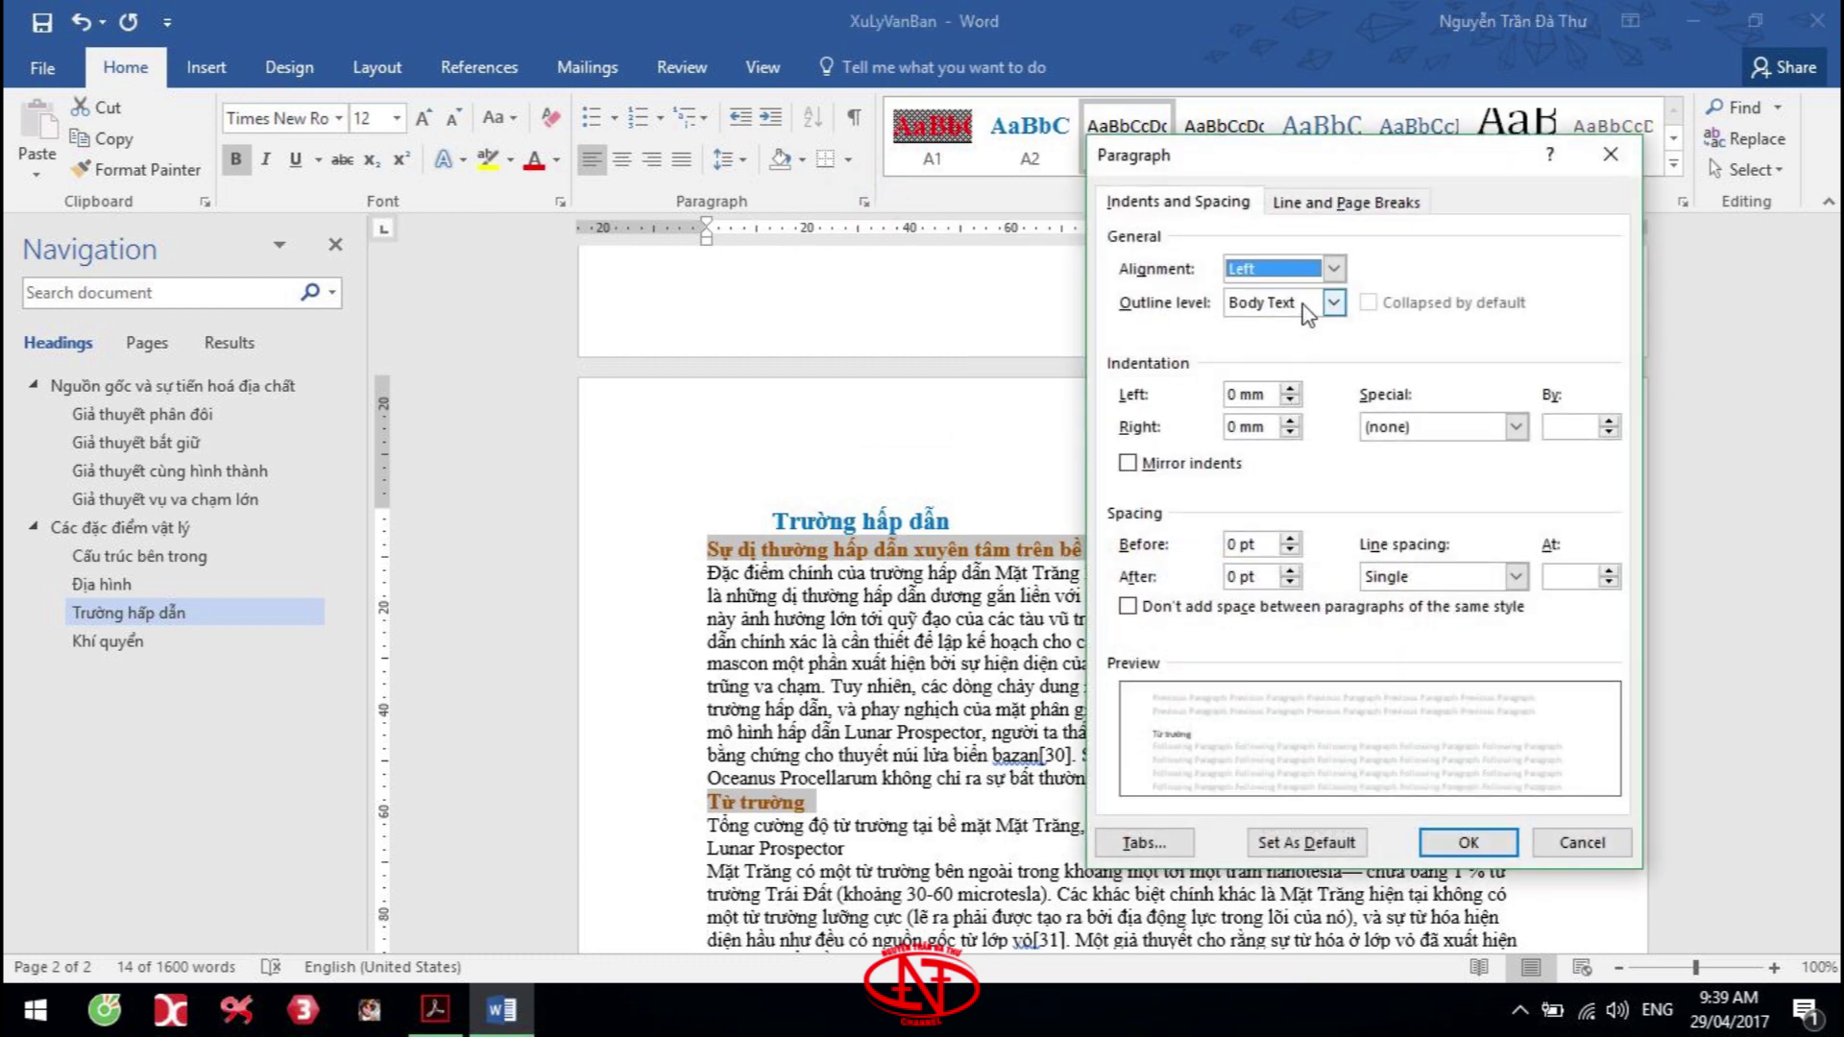
click(1403, 427)
click(1417, 471)
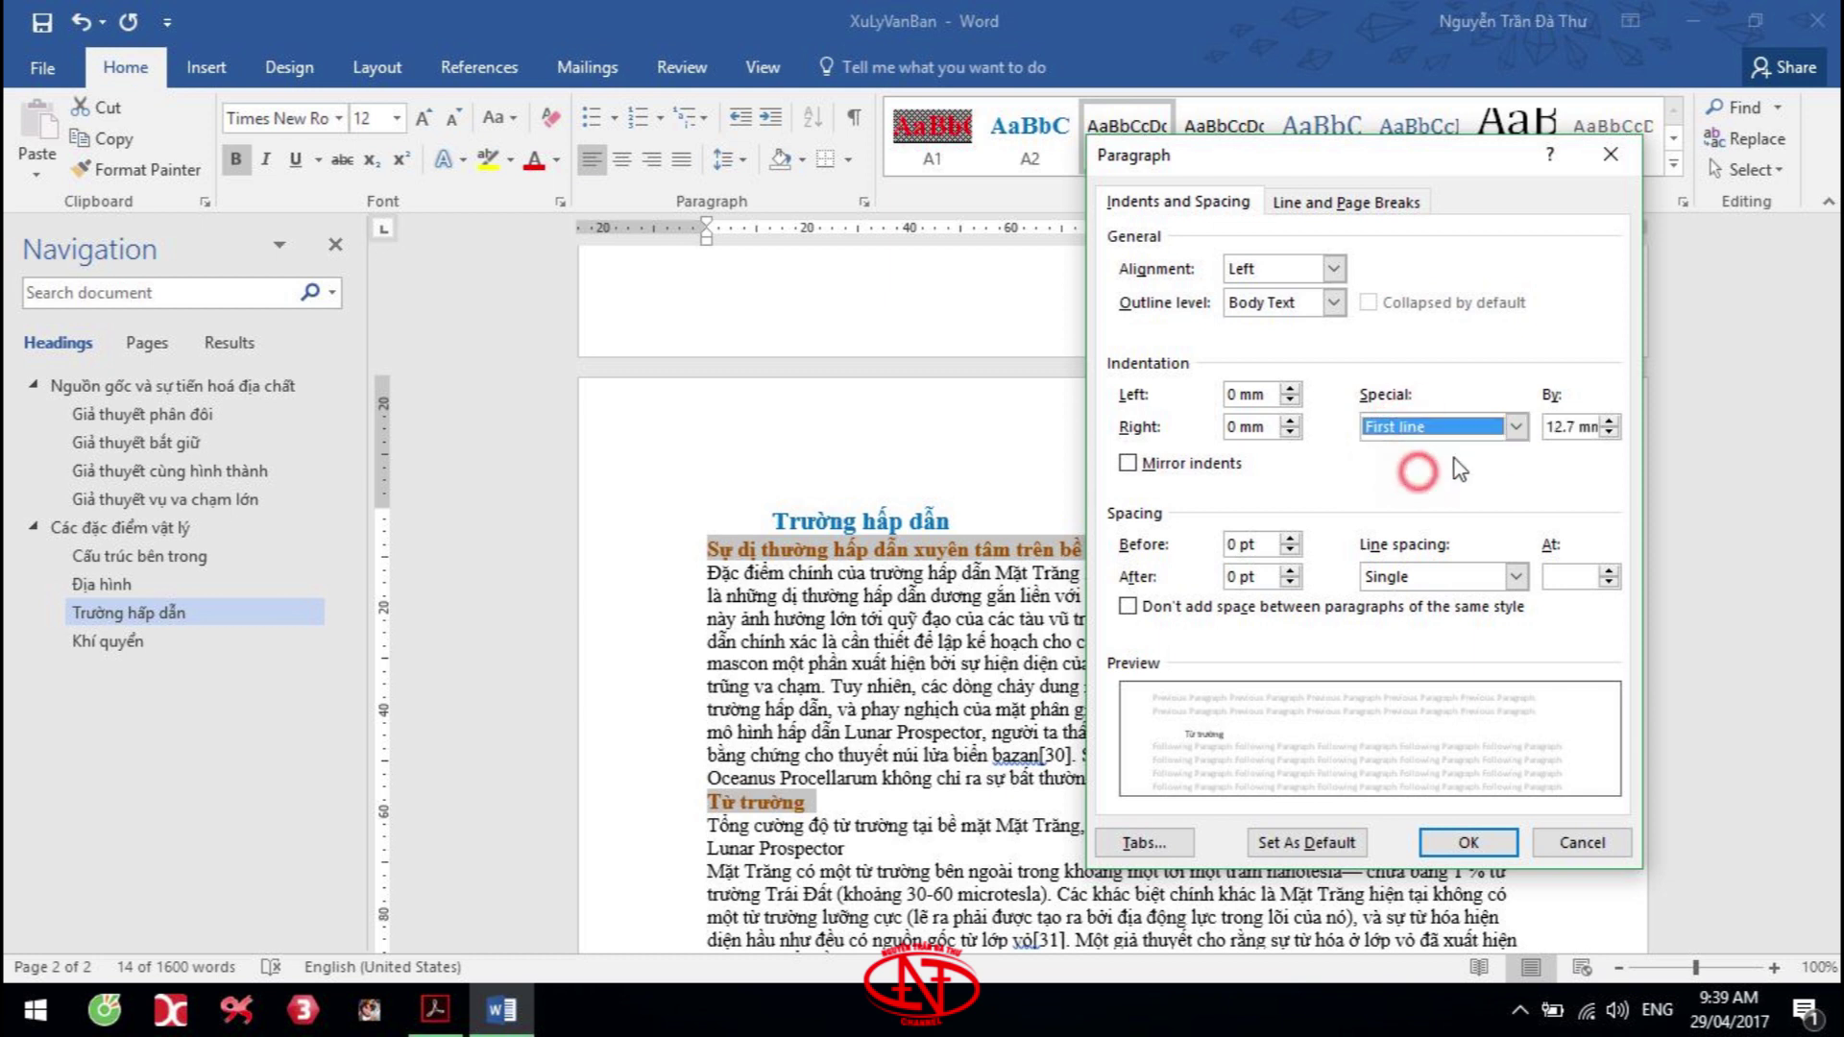
click(1571, 426)
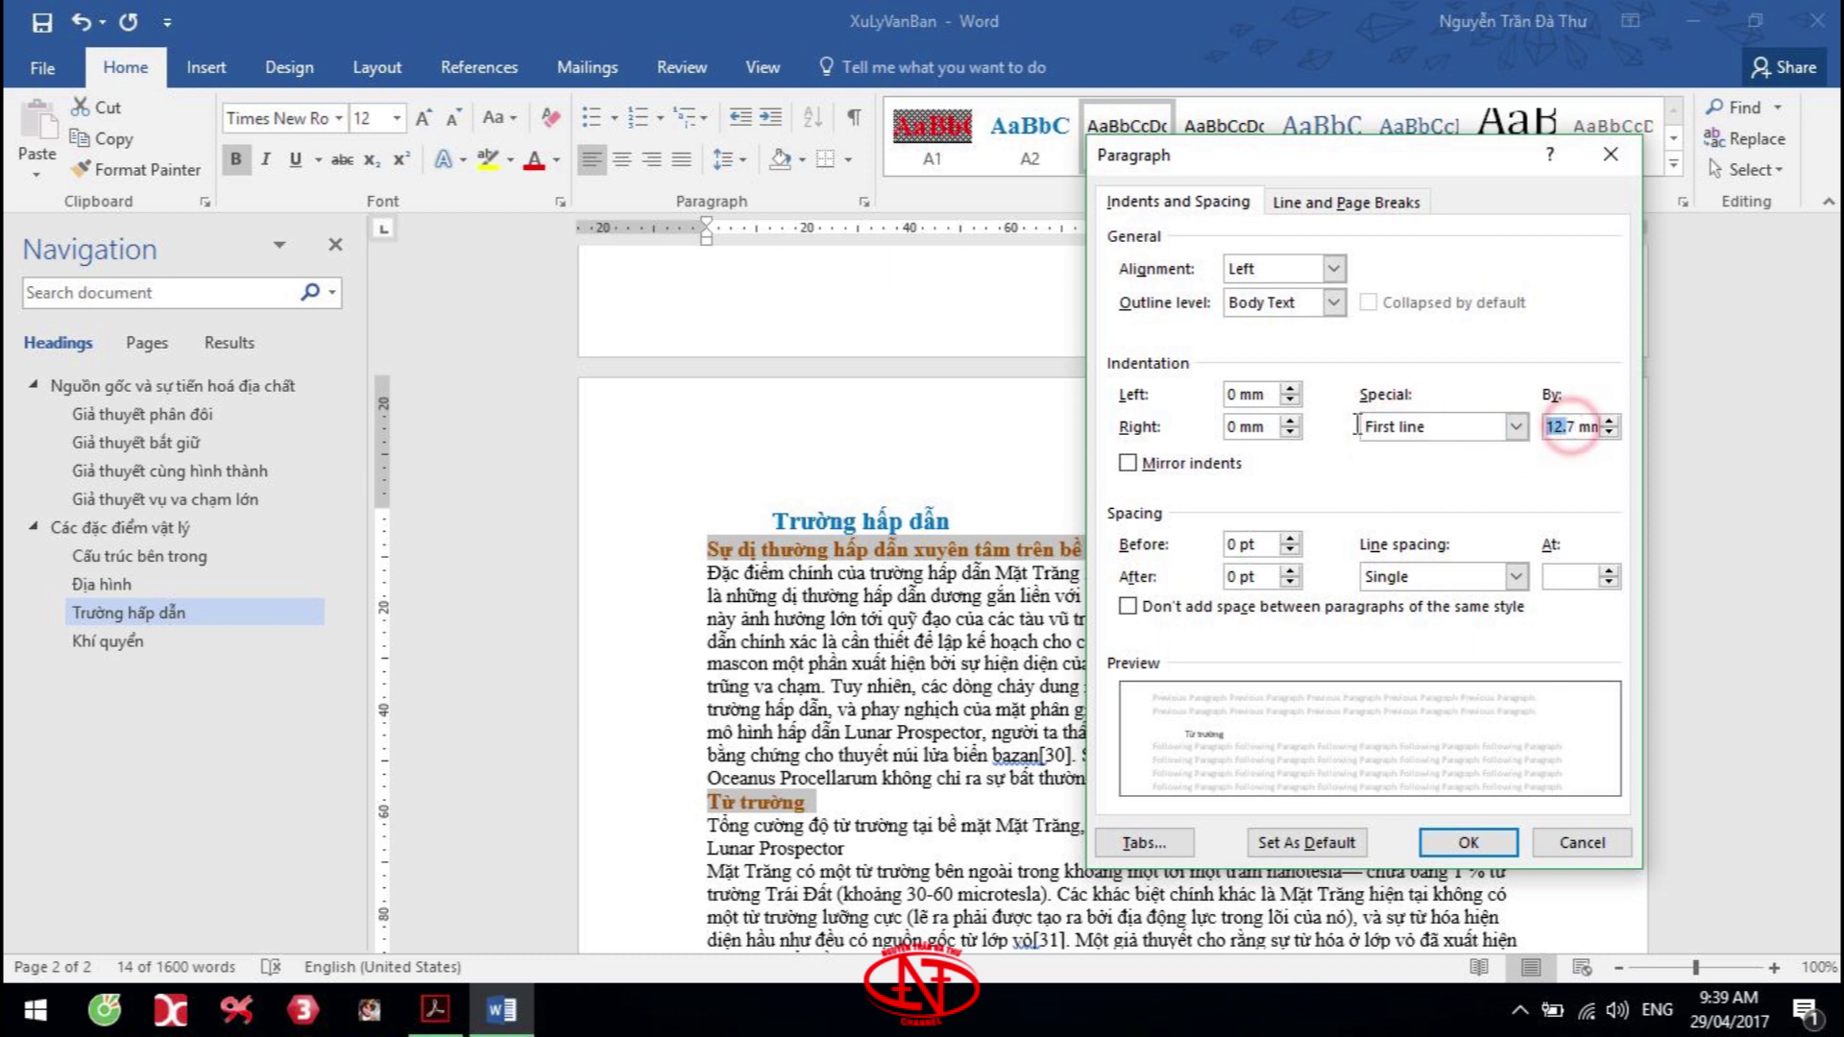
key(BackSpace)
key(BackSpace)
key(BackSpace)
text(25)
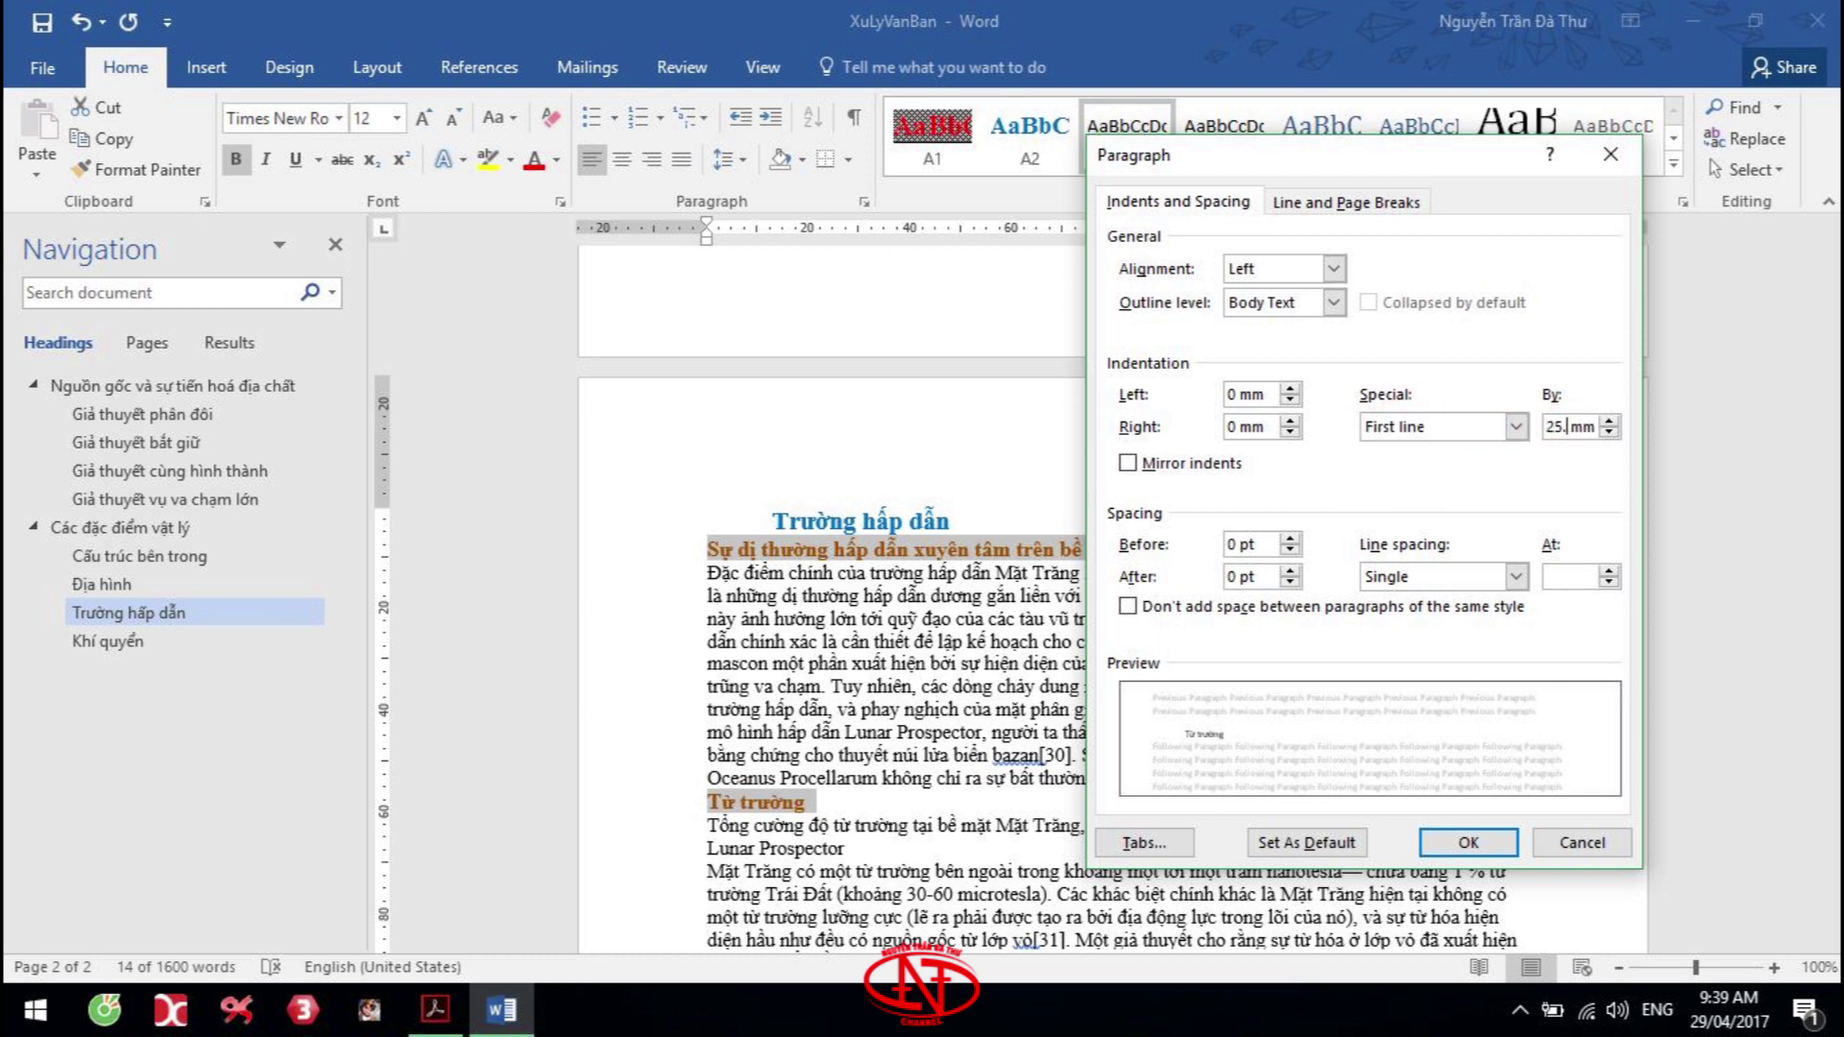
click(1334, 302)
click(1259, 380)
click(1469, 842)
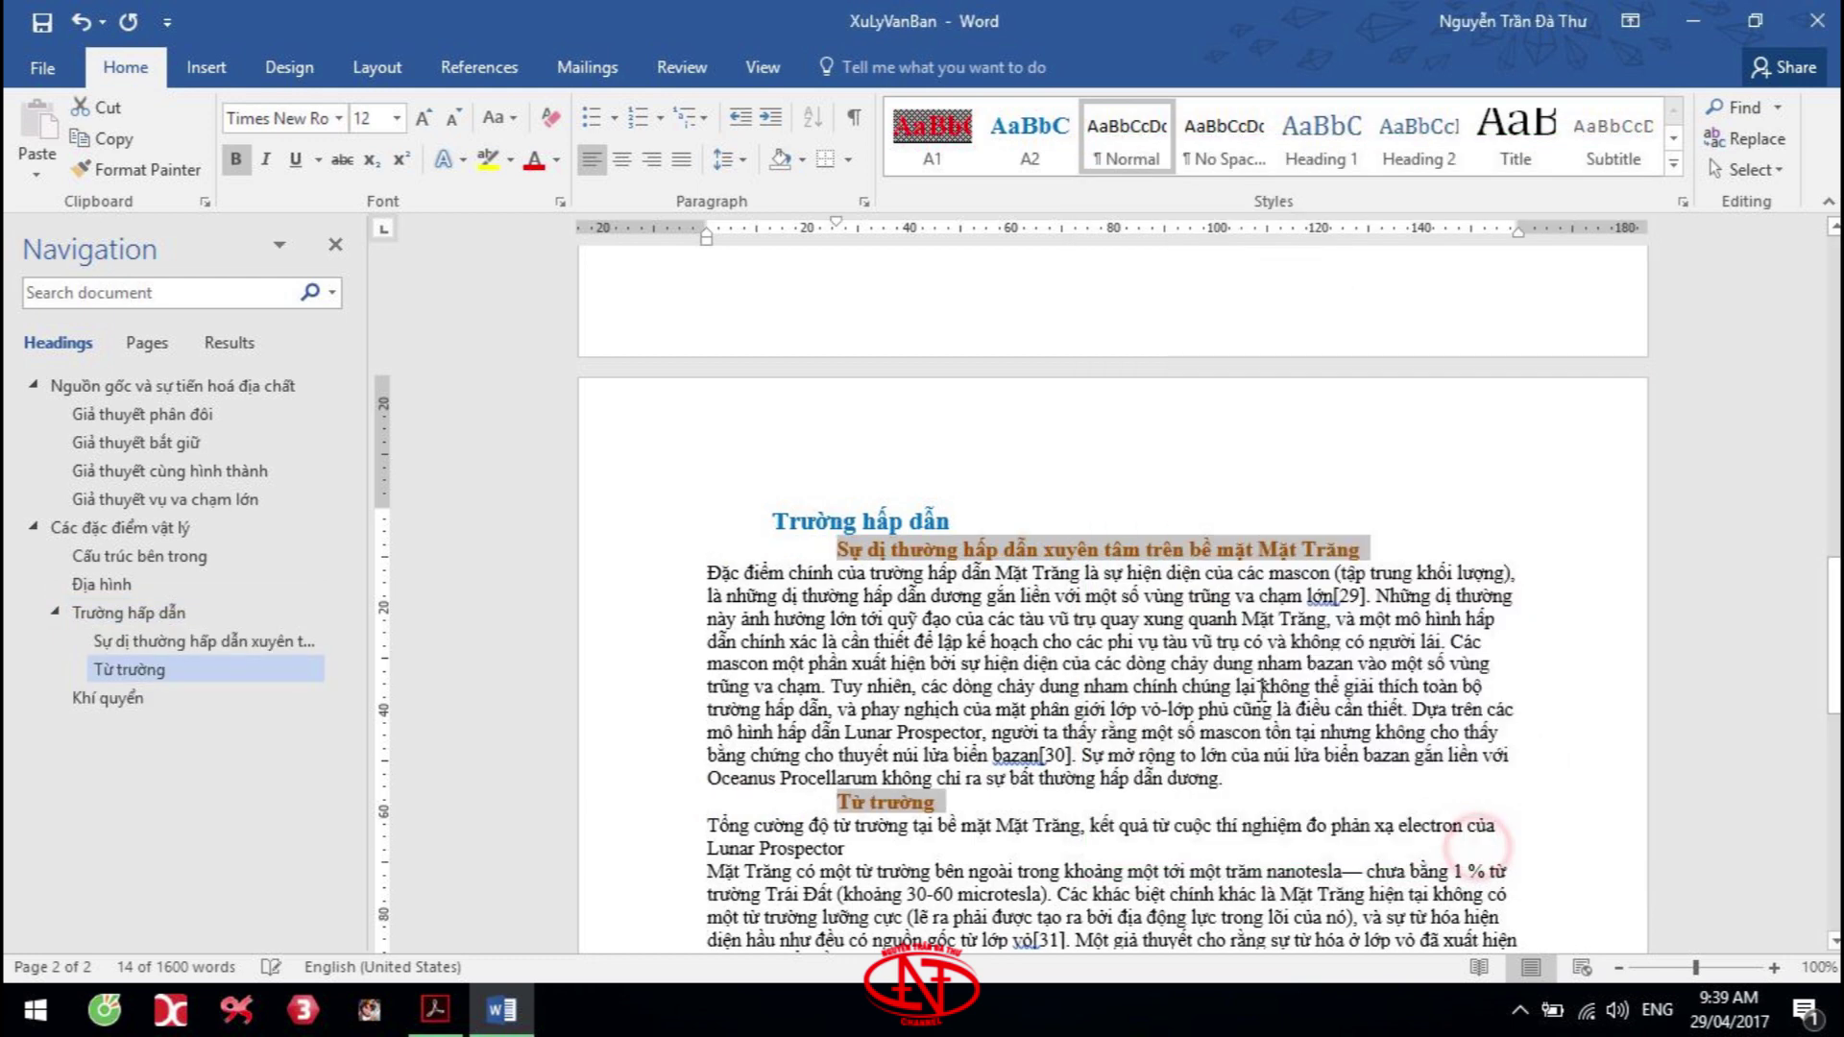
Save the orange subheading formatting as new style A3 and return to the exam PDF
click(1105, 547)
right_click(1106, 549)
click(1391, 486)
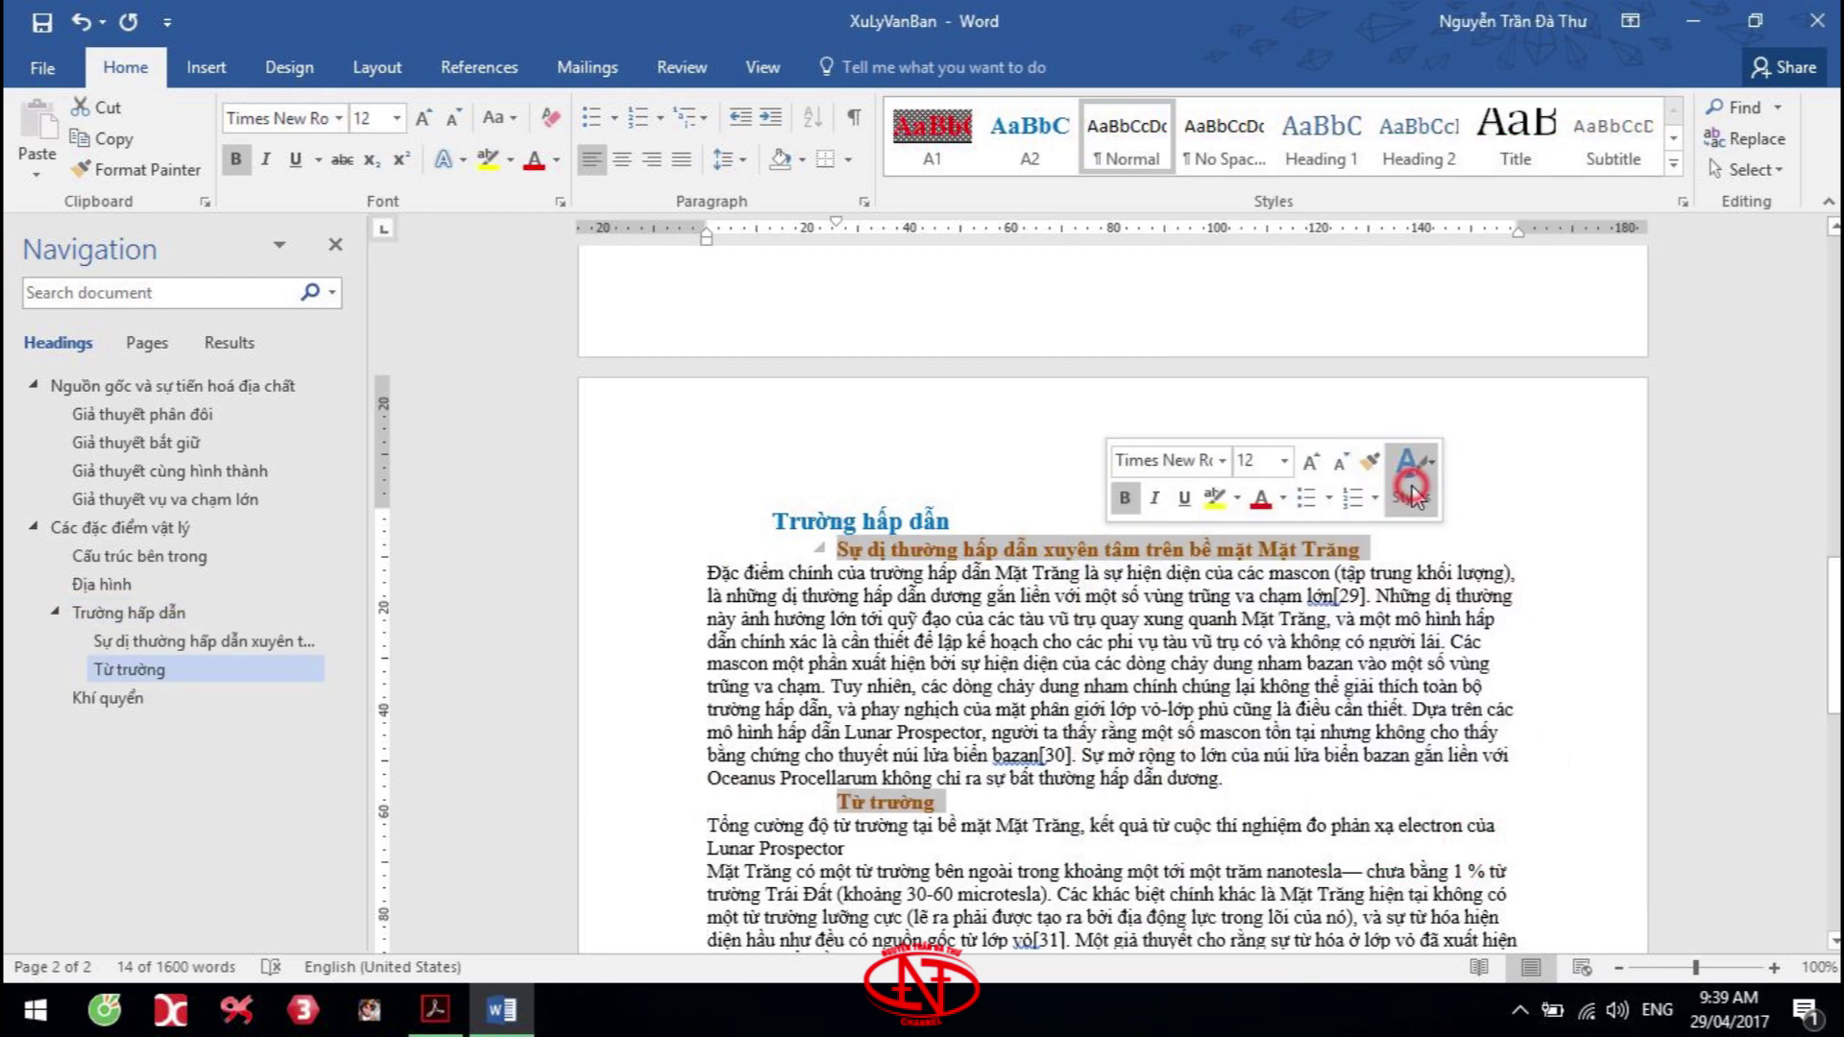
click(1469, 893)
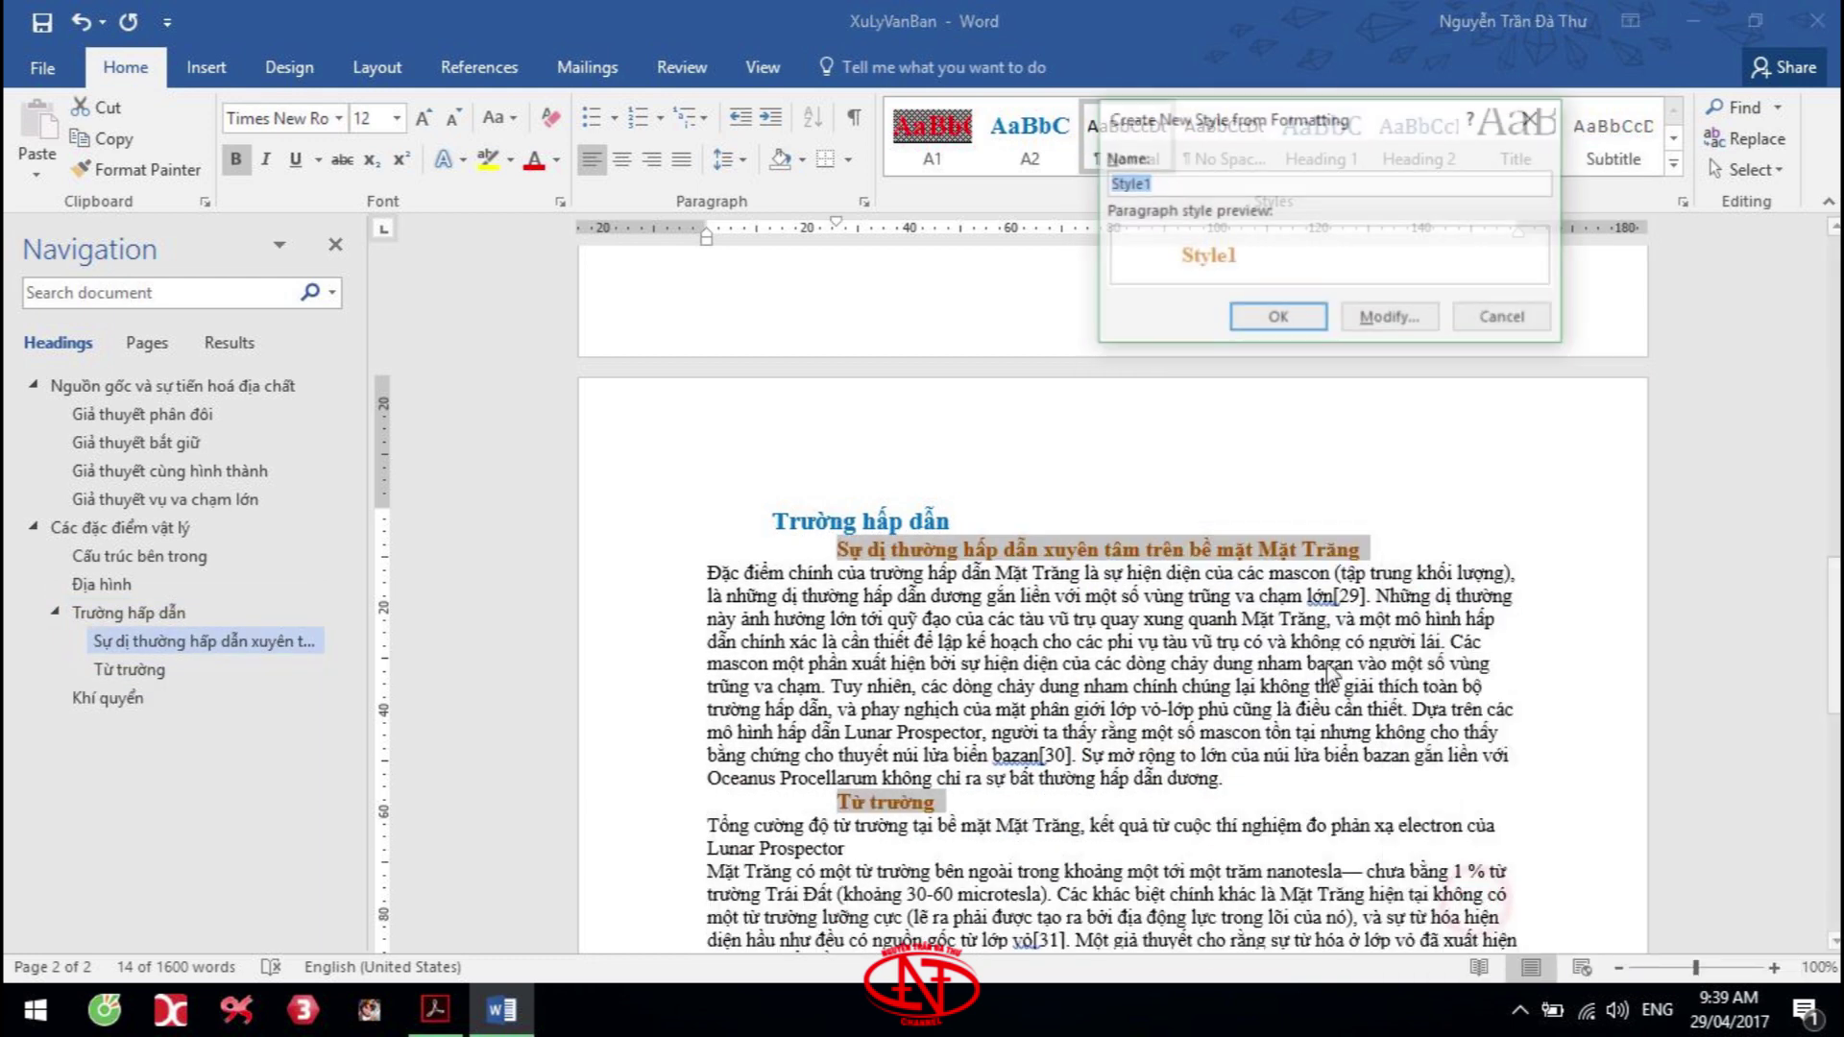
text(A3)
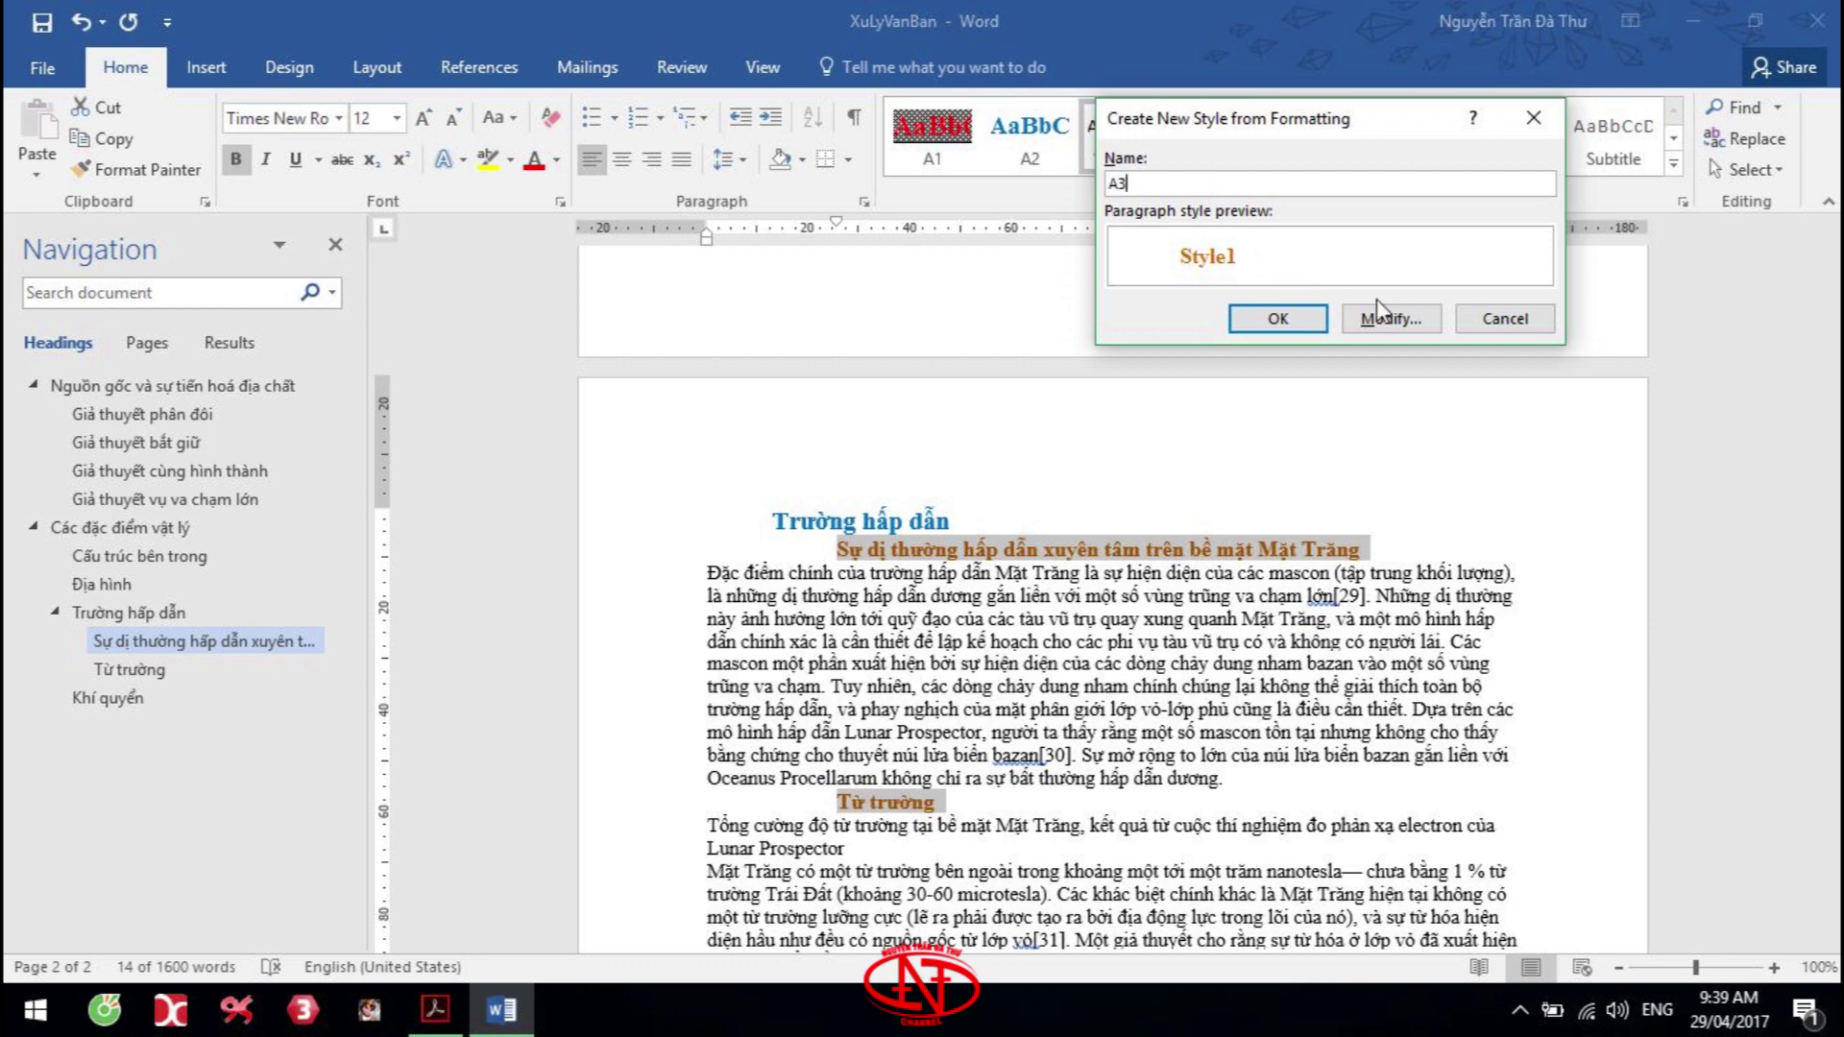
click(1389, 318)
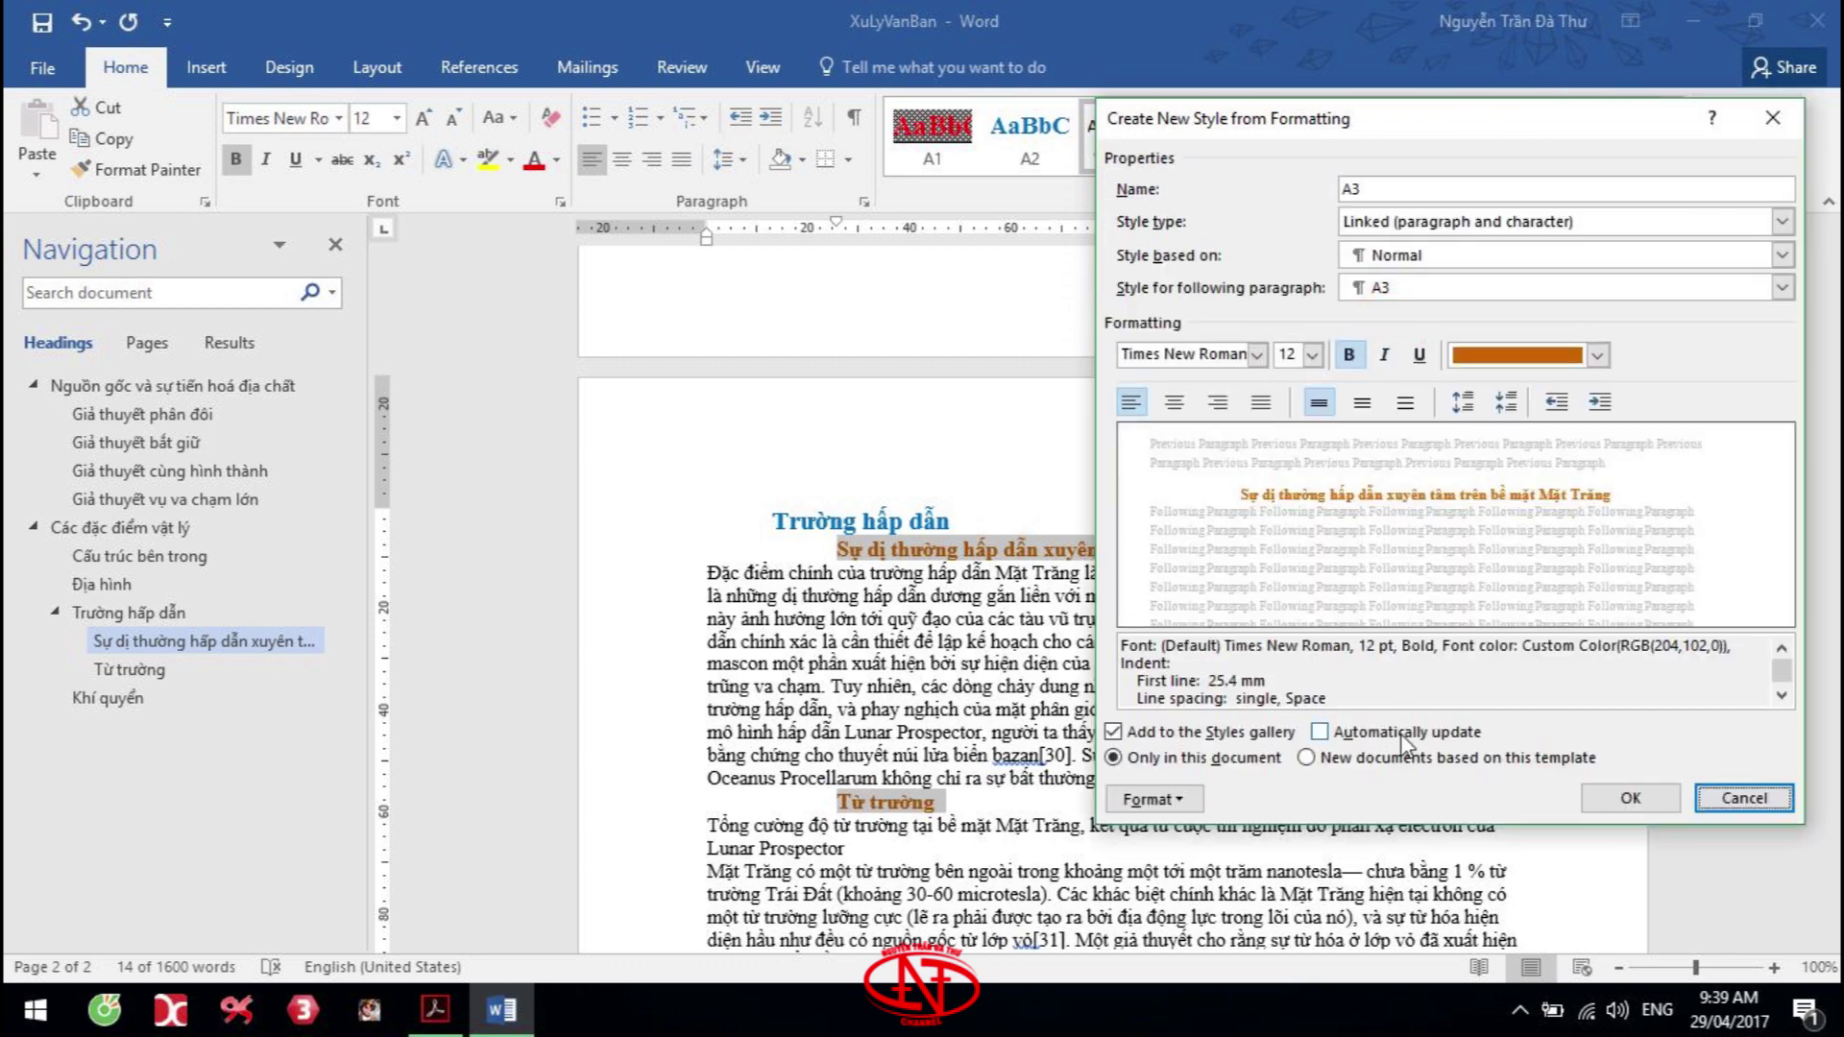
click(1637, 798)
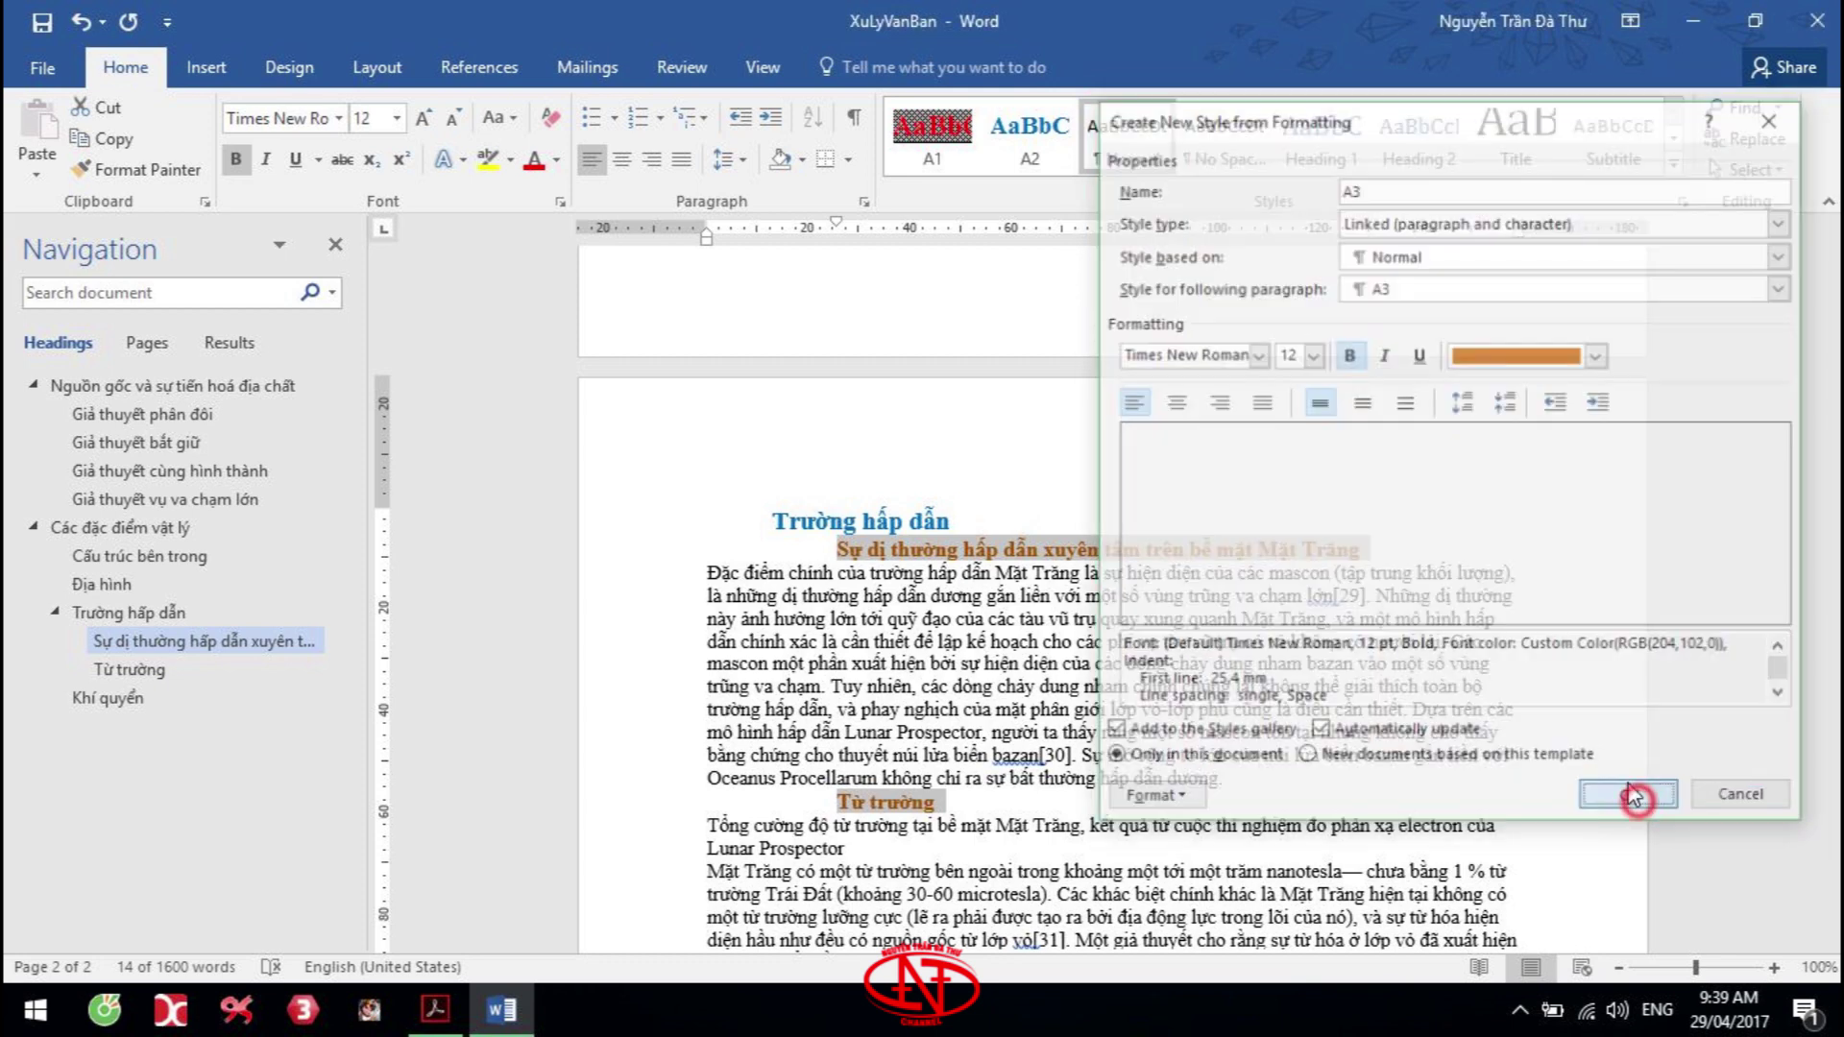
key(alt+Tab)
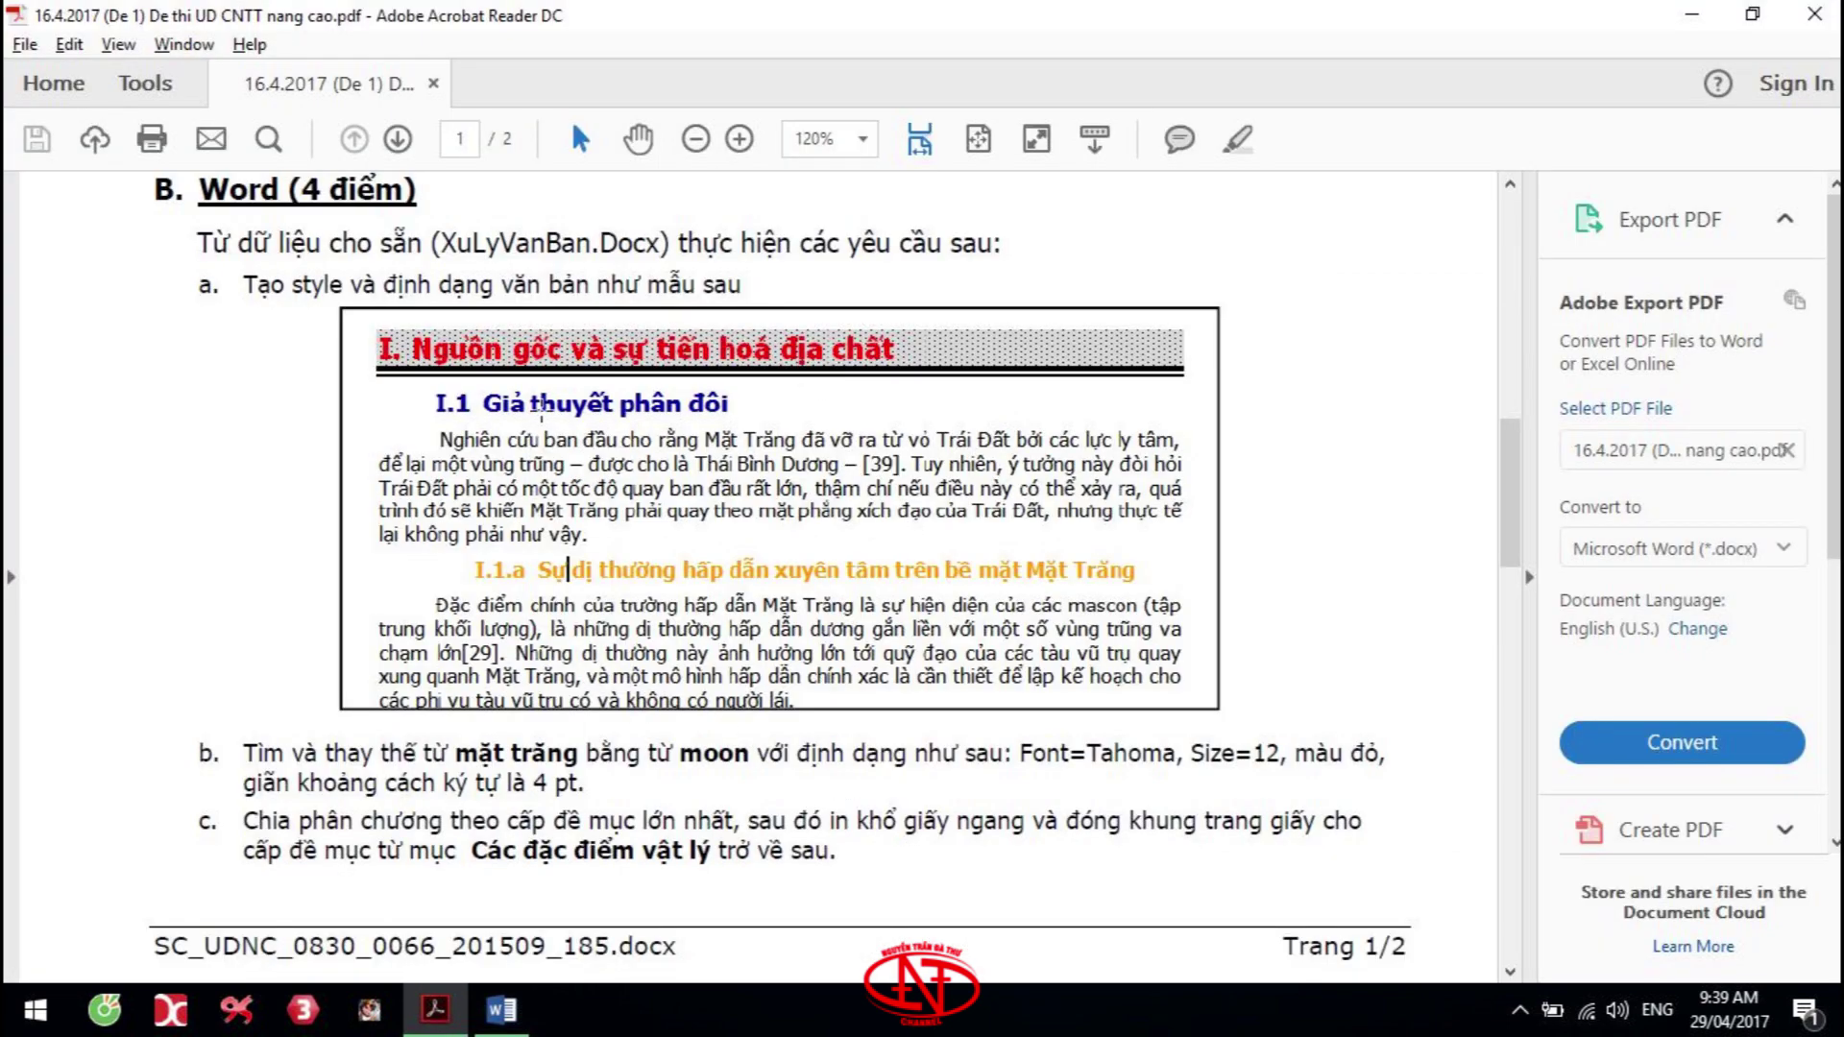
From the first chapter heading, define a new multilevel list with its full options expanded
key(alt+Tab)
scroll(888, 566, up, 10)
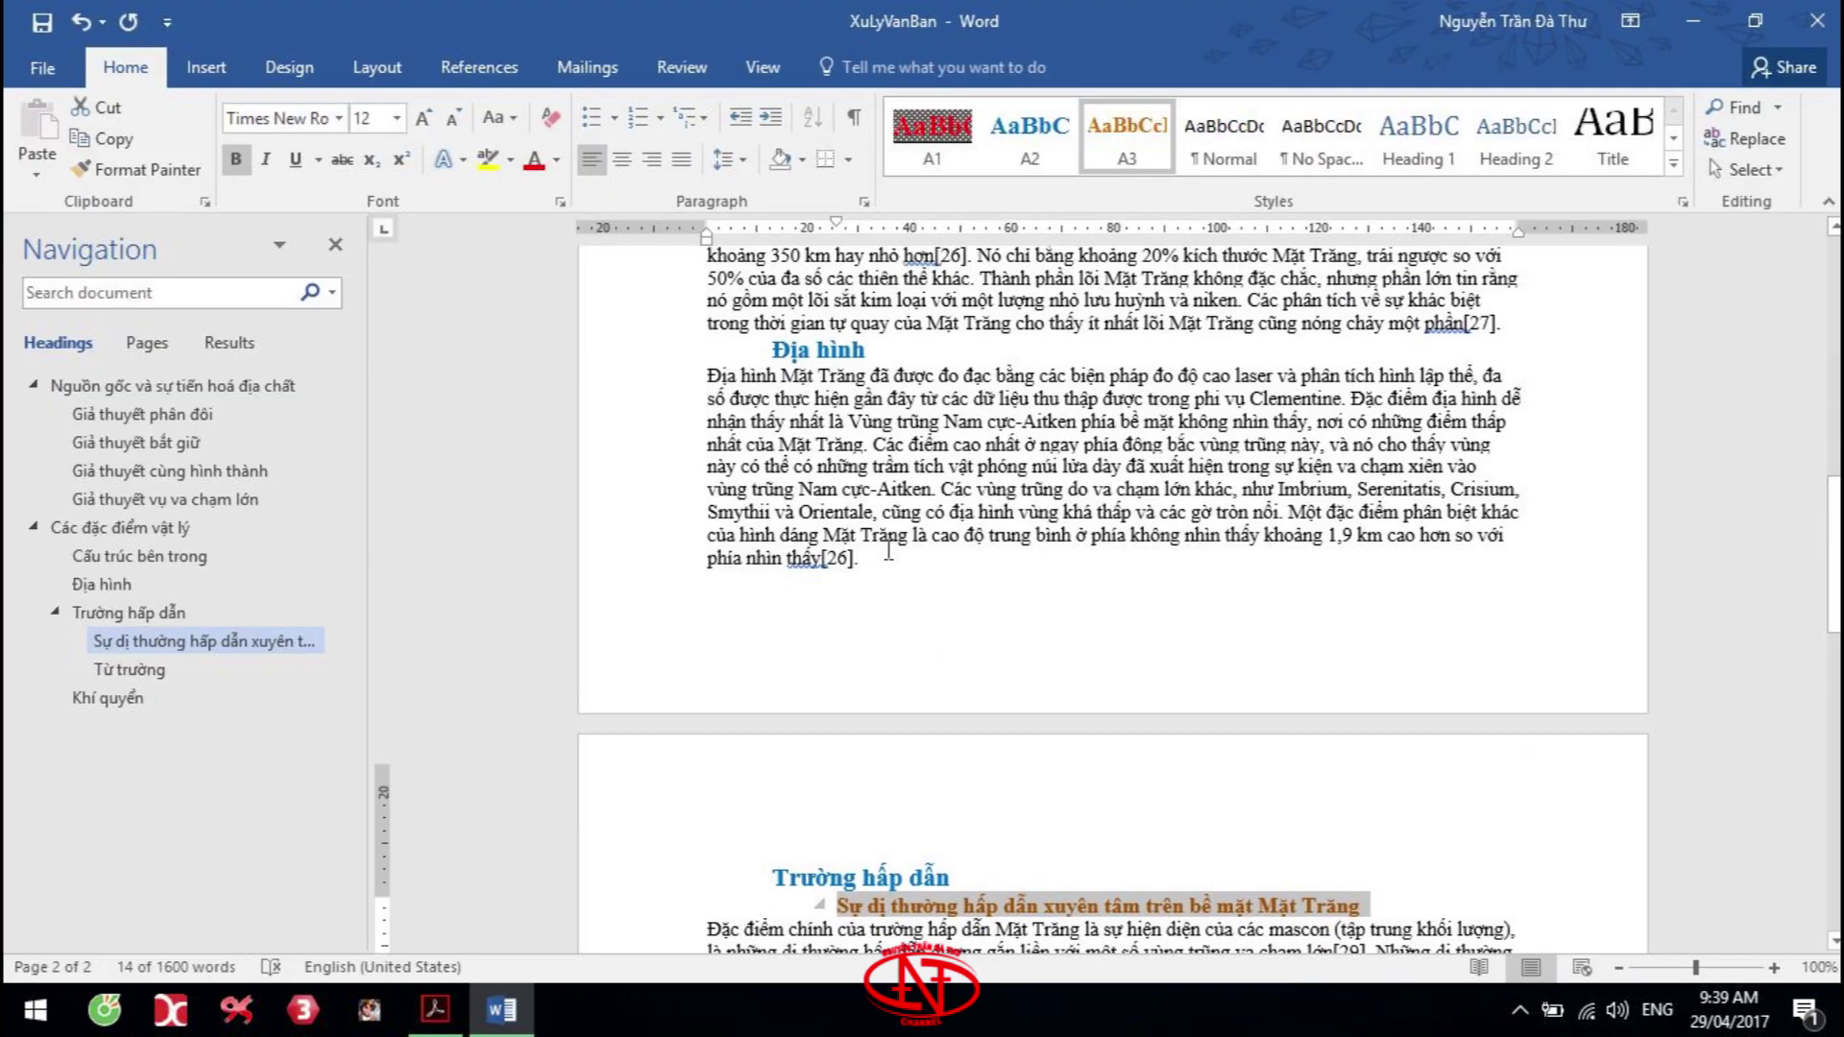
scroll(889, 567, up, 10)
scroll(888, 567, up, 10)
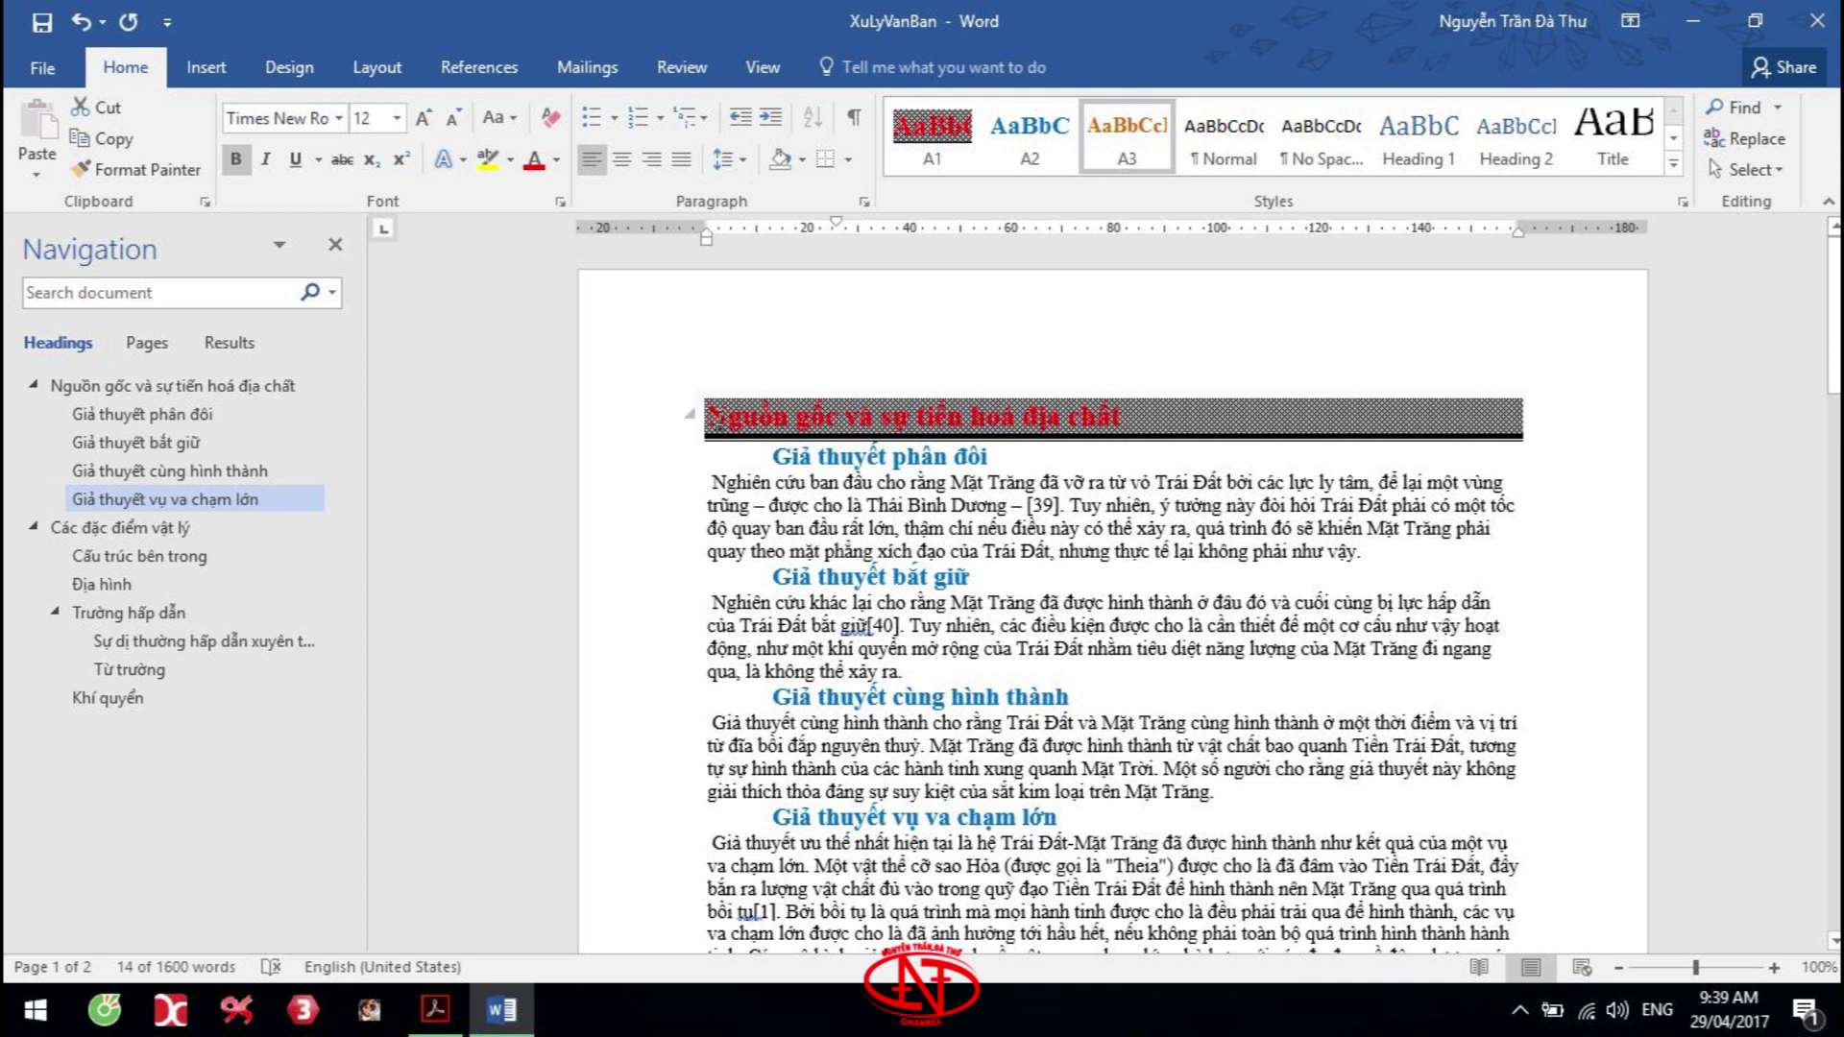
click(711, 419)
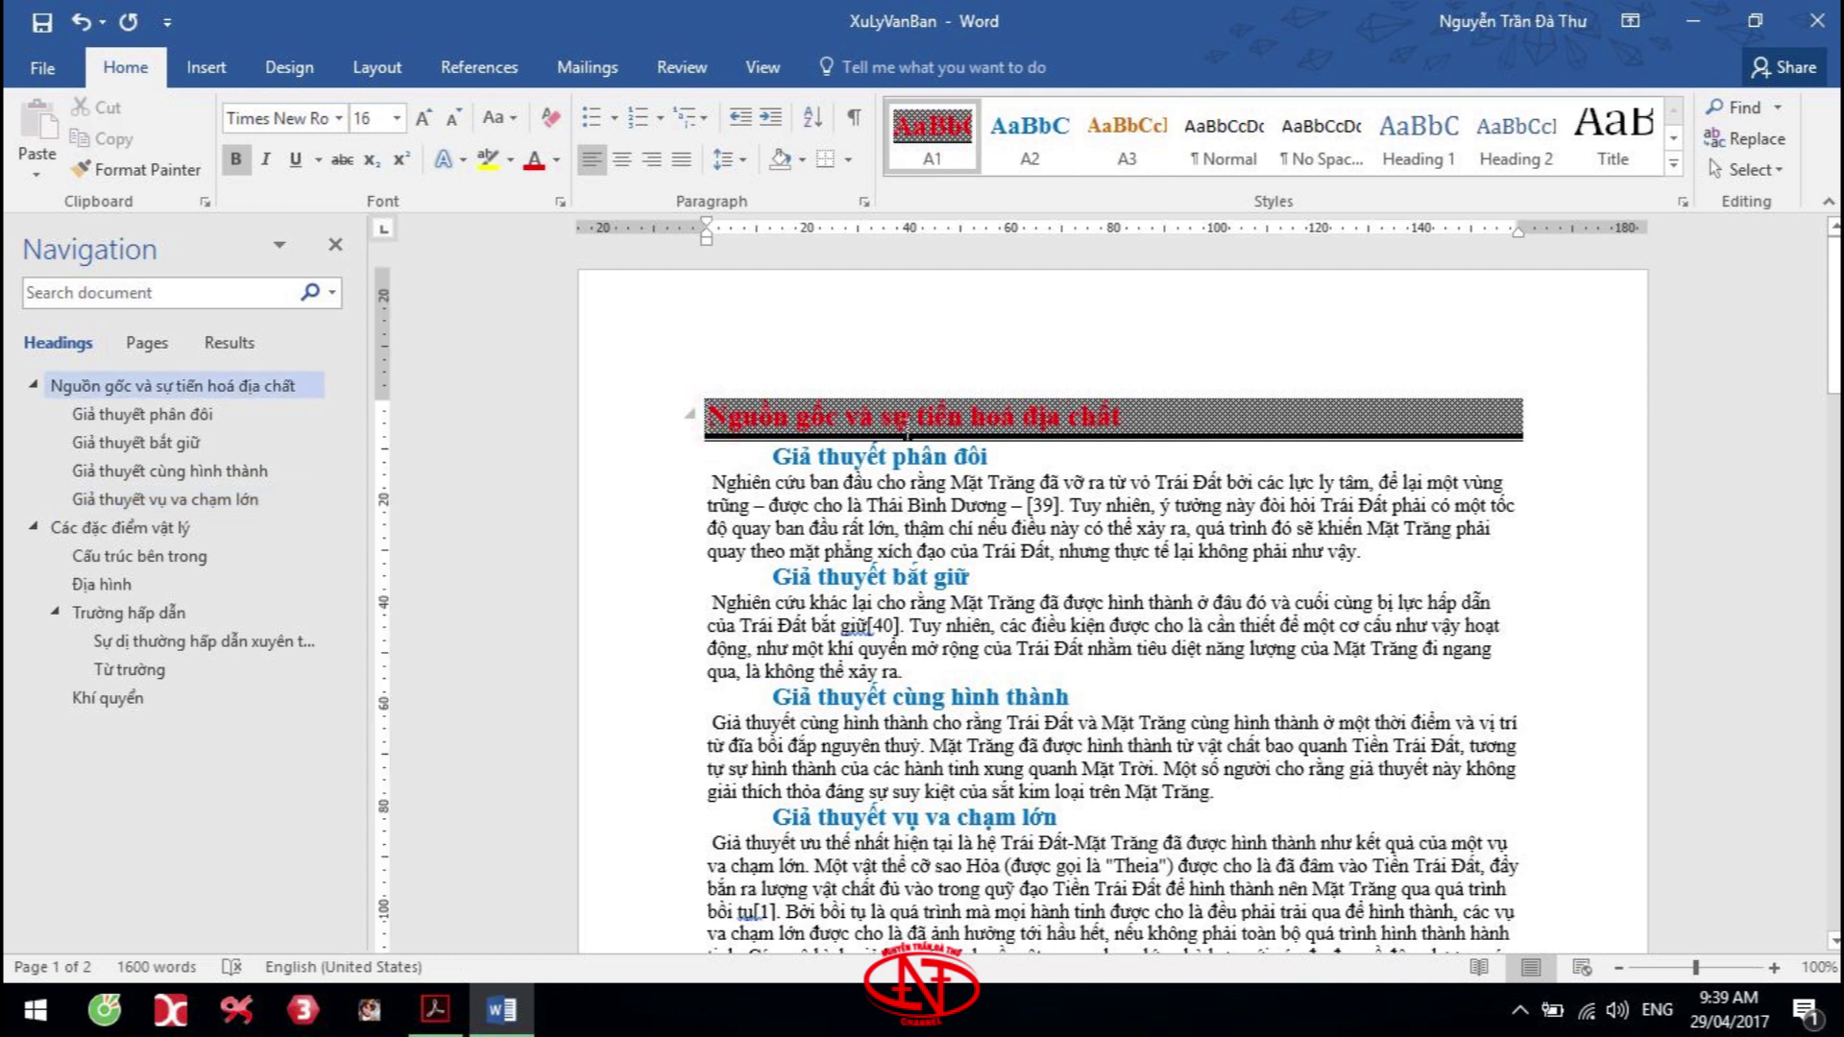
click(701, 119)
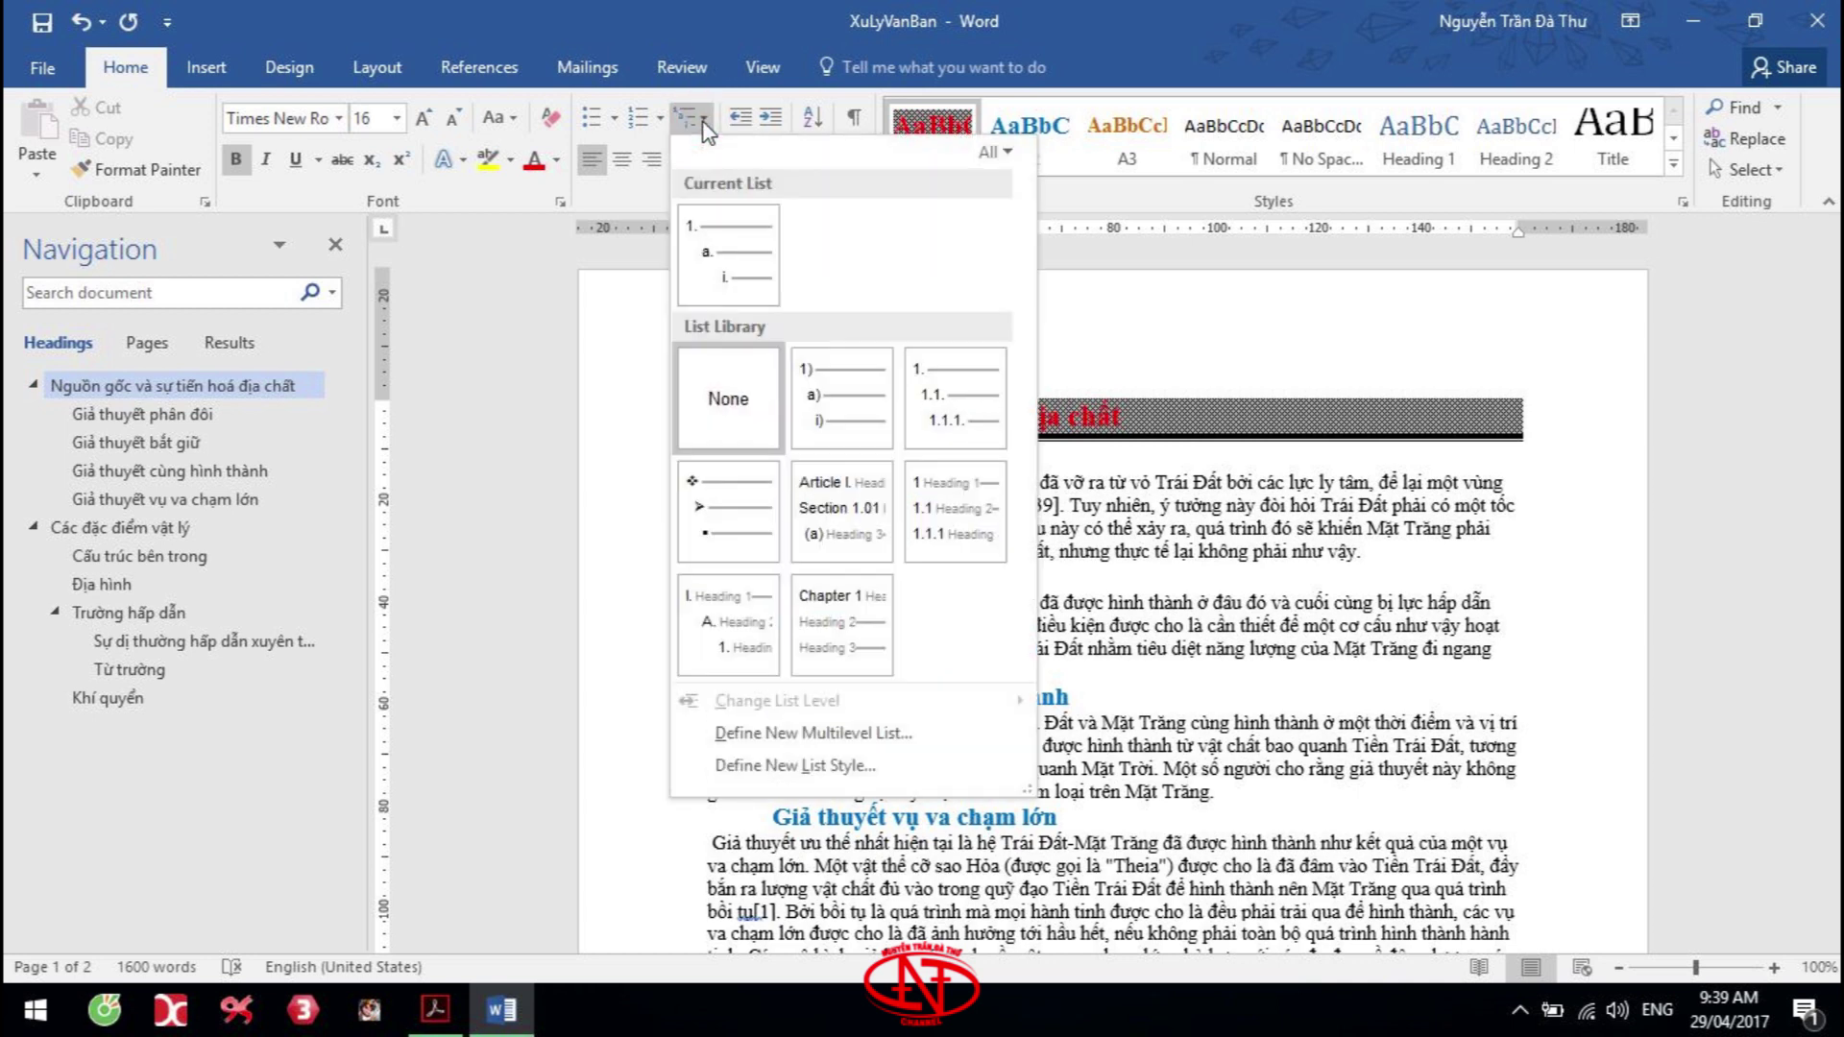
click(818, 734)
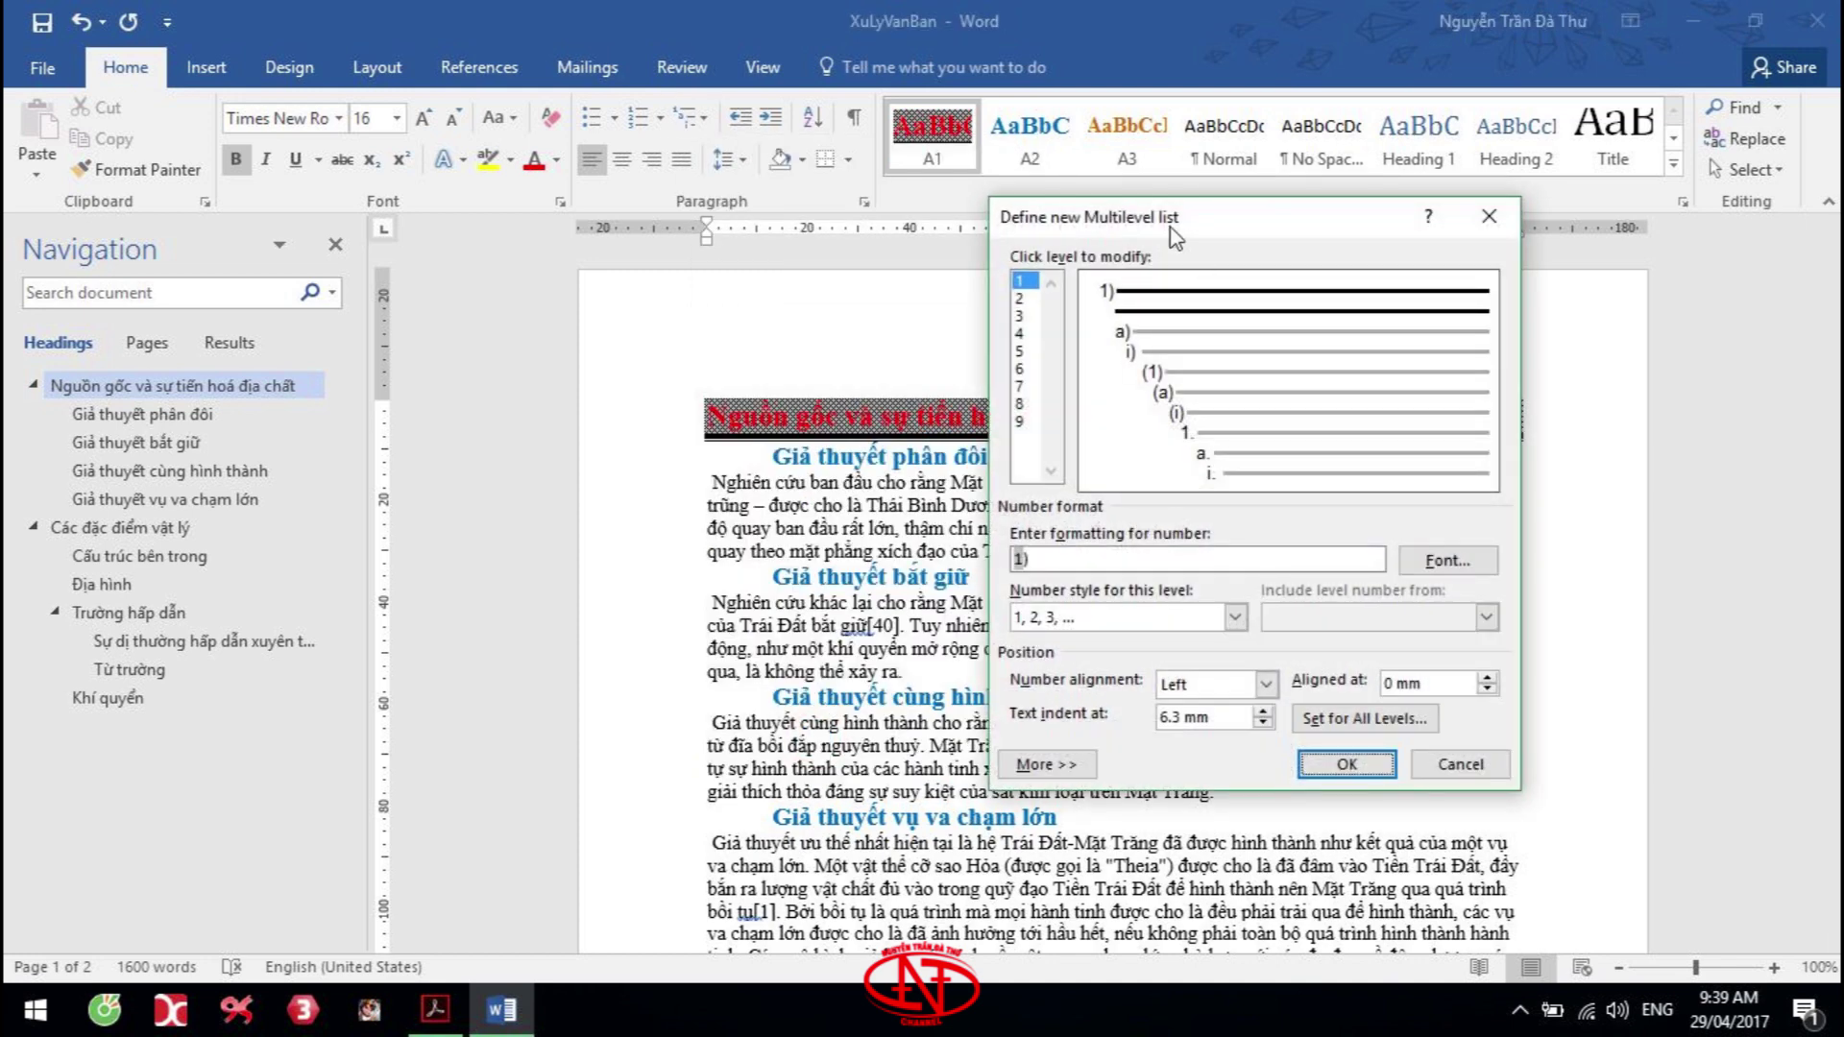
drag(1164, 206, 1214, 197)
click(1102, 745)
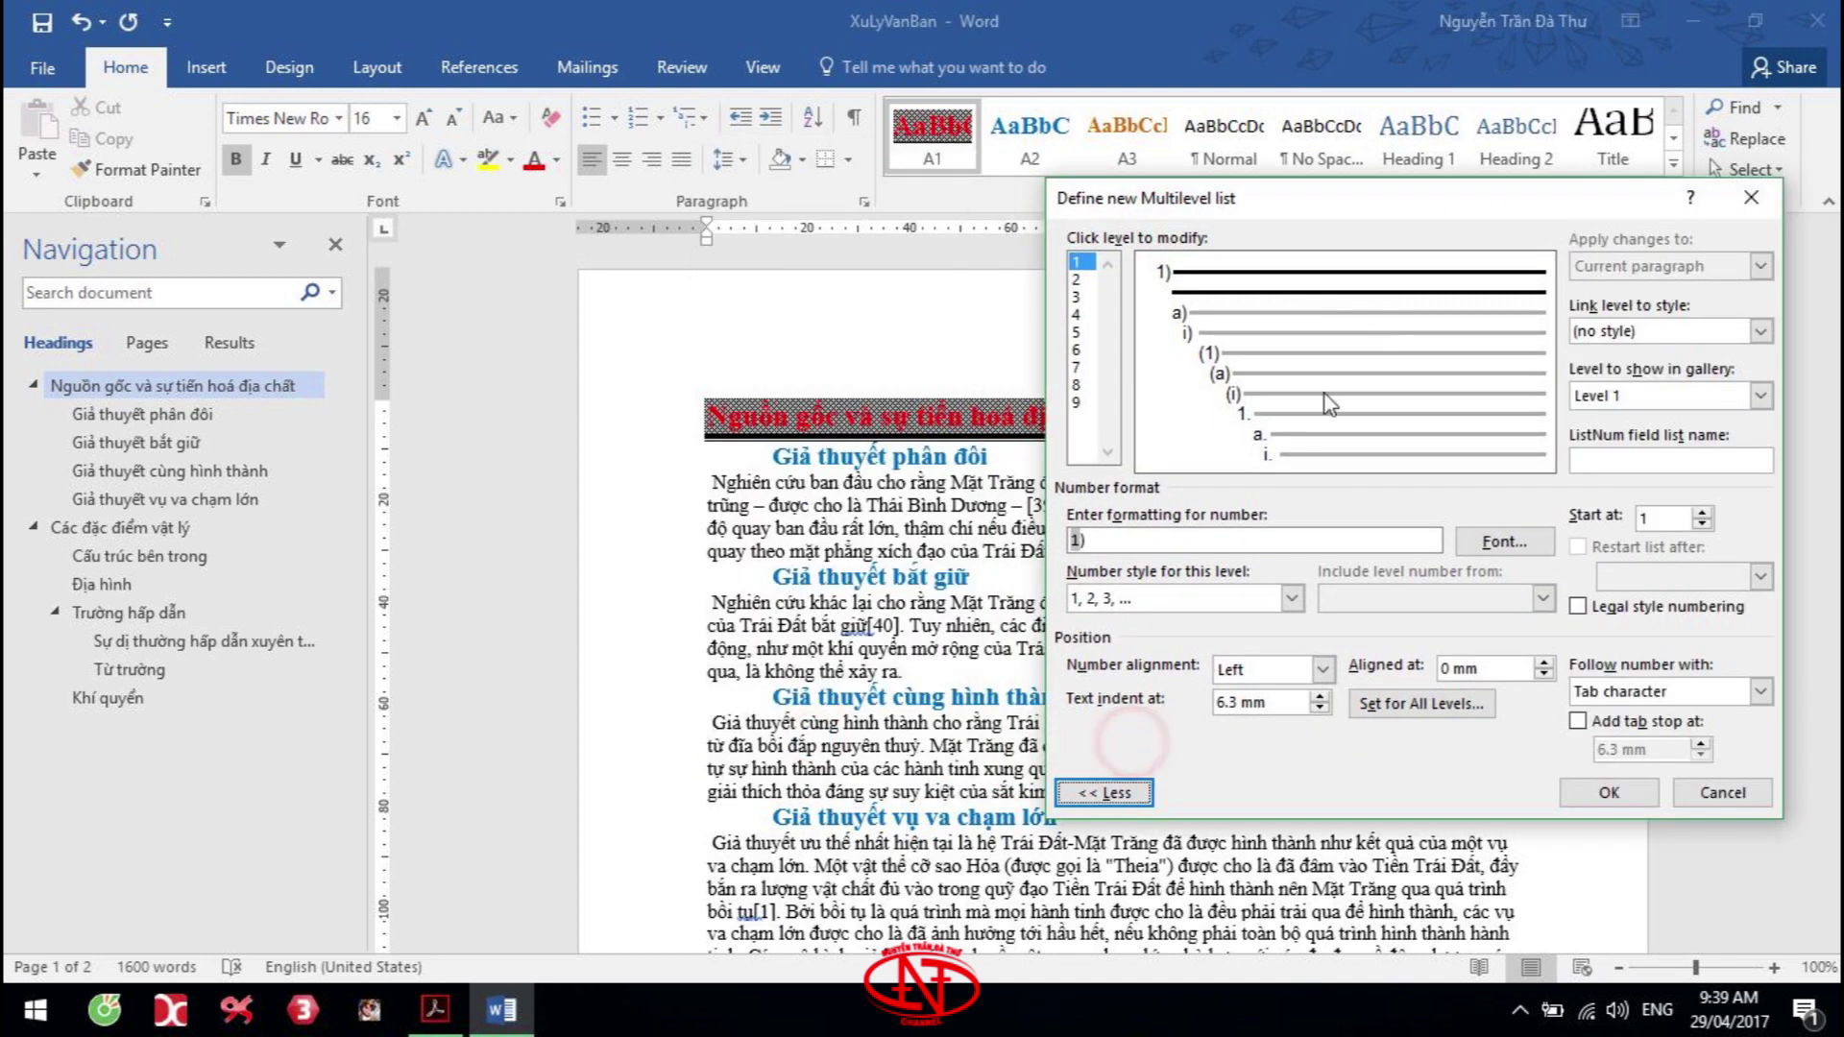
drag(1268, 203, 1250, 162)
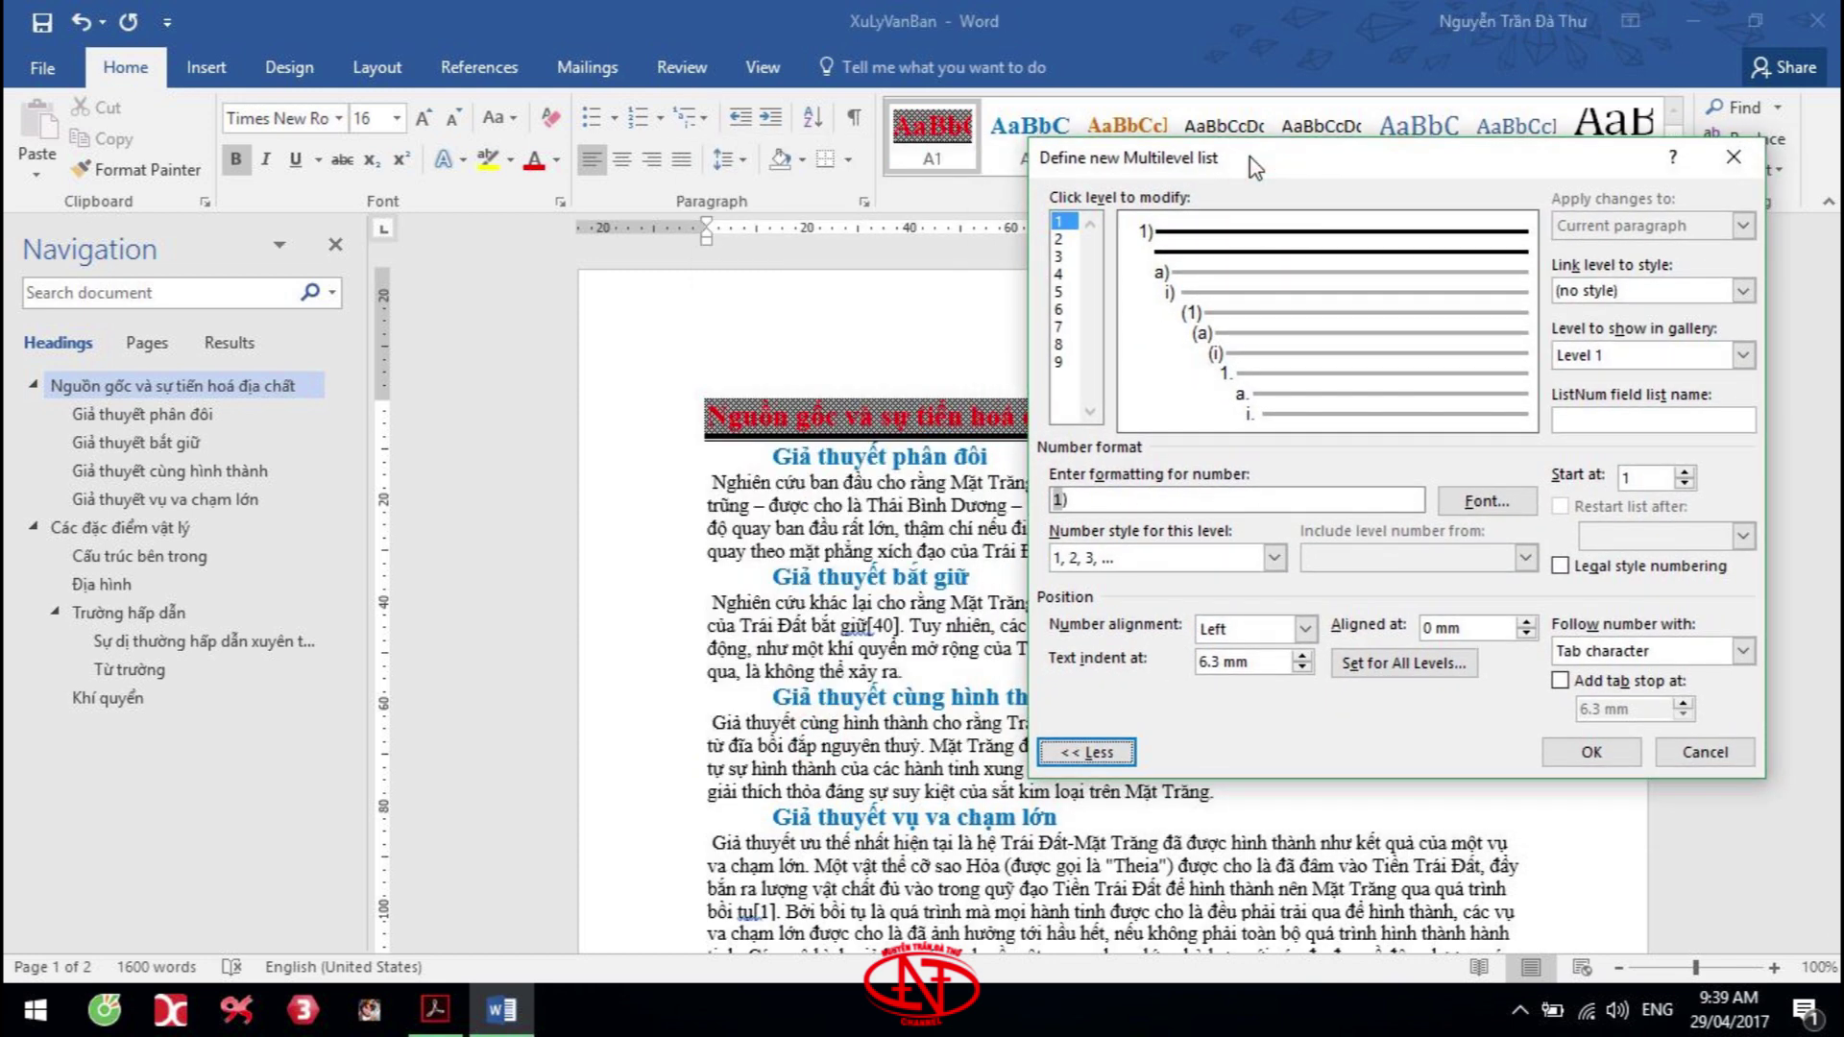
click(1062, 222)
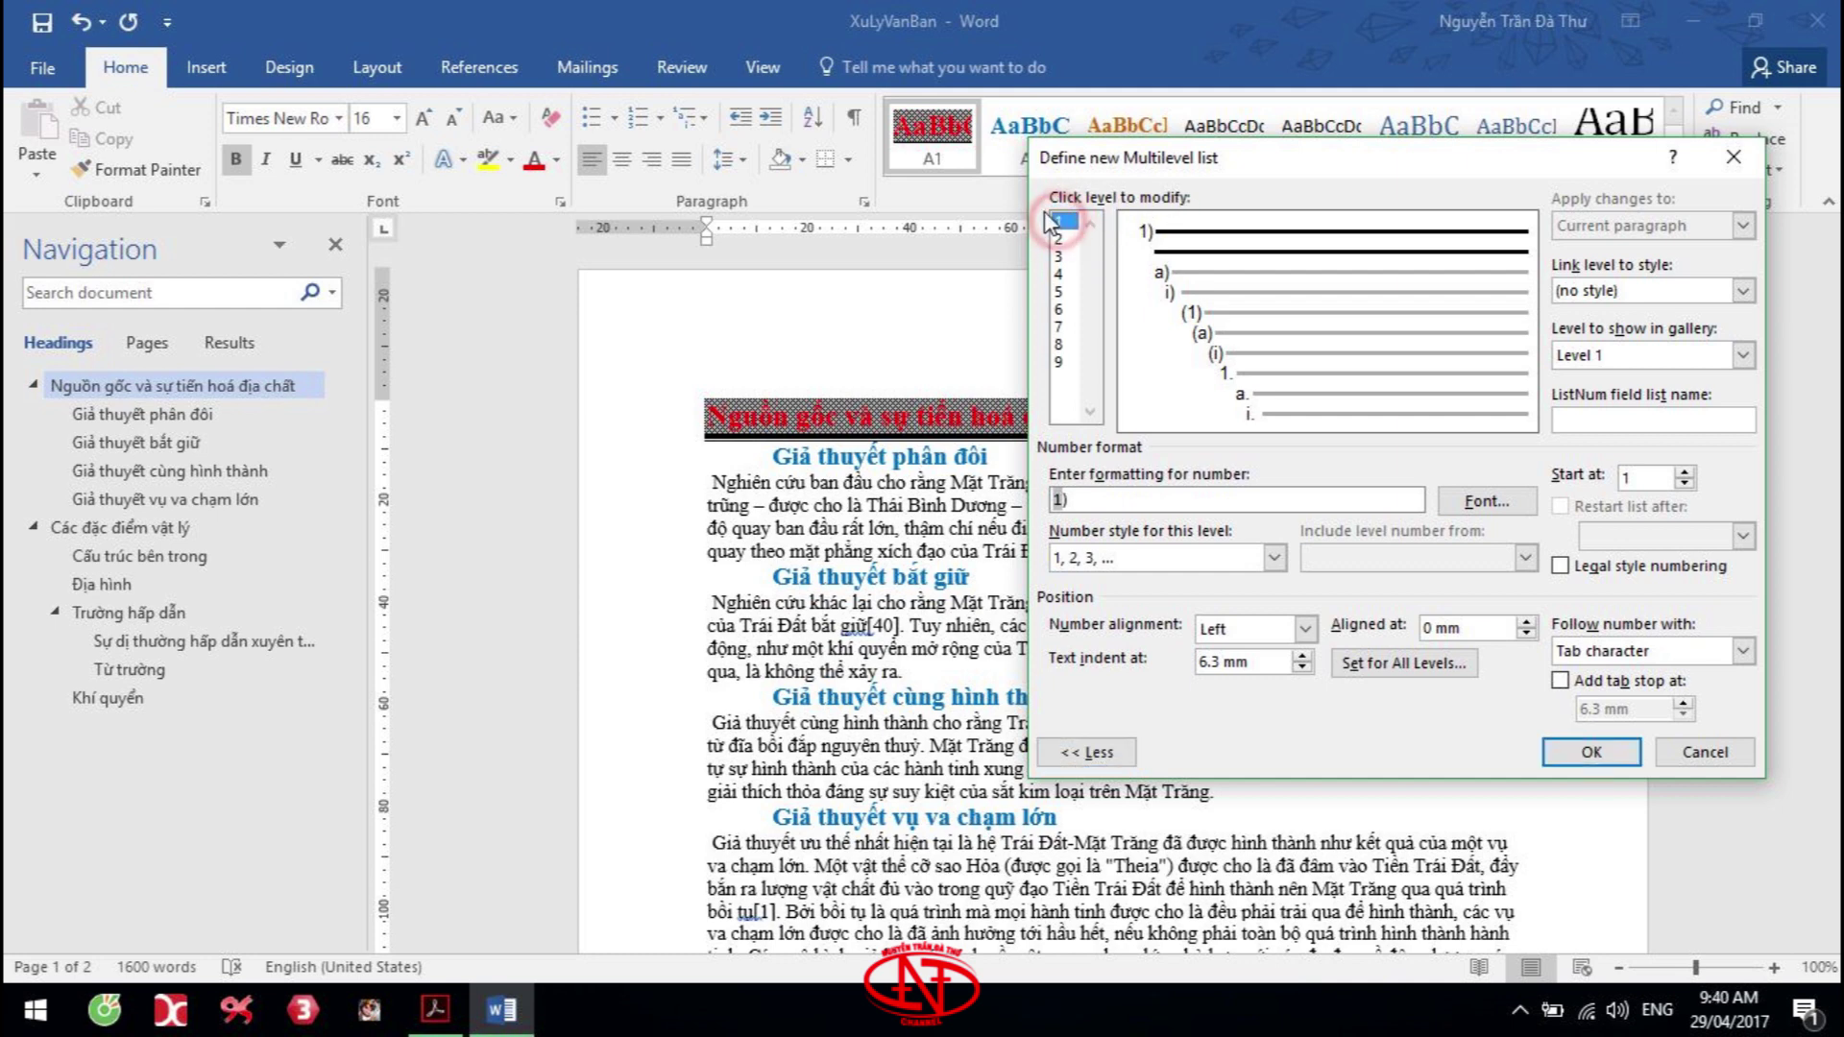
Number level 1 as I., II., III. and link it to the A1 style
click(1130, 545)
key(alt+Tab)
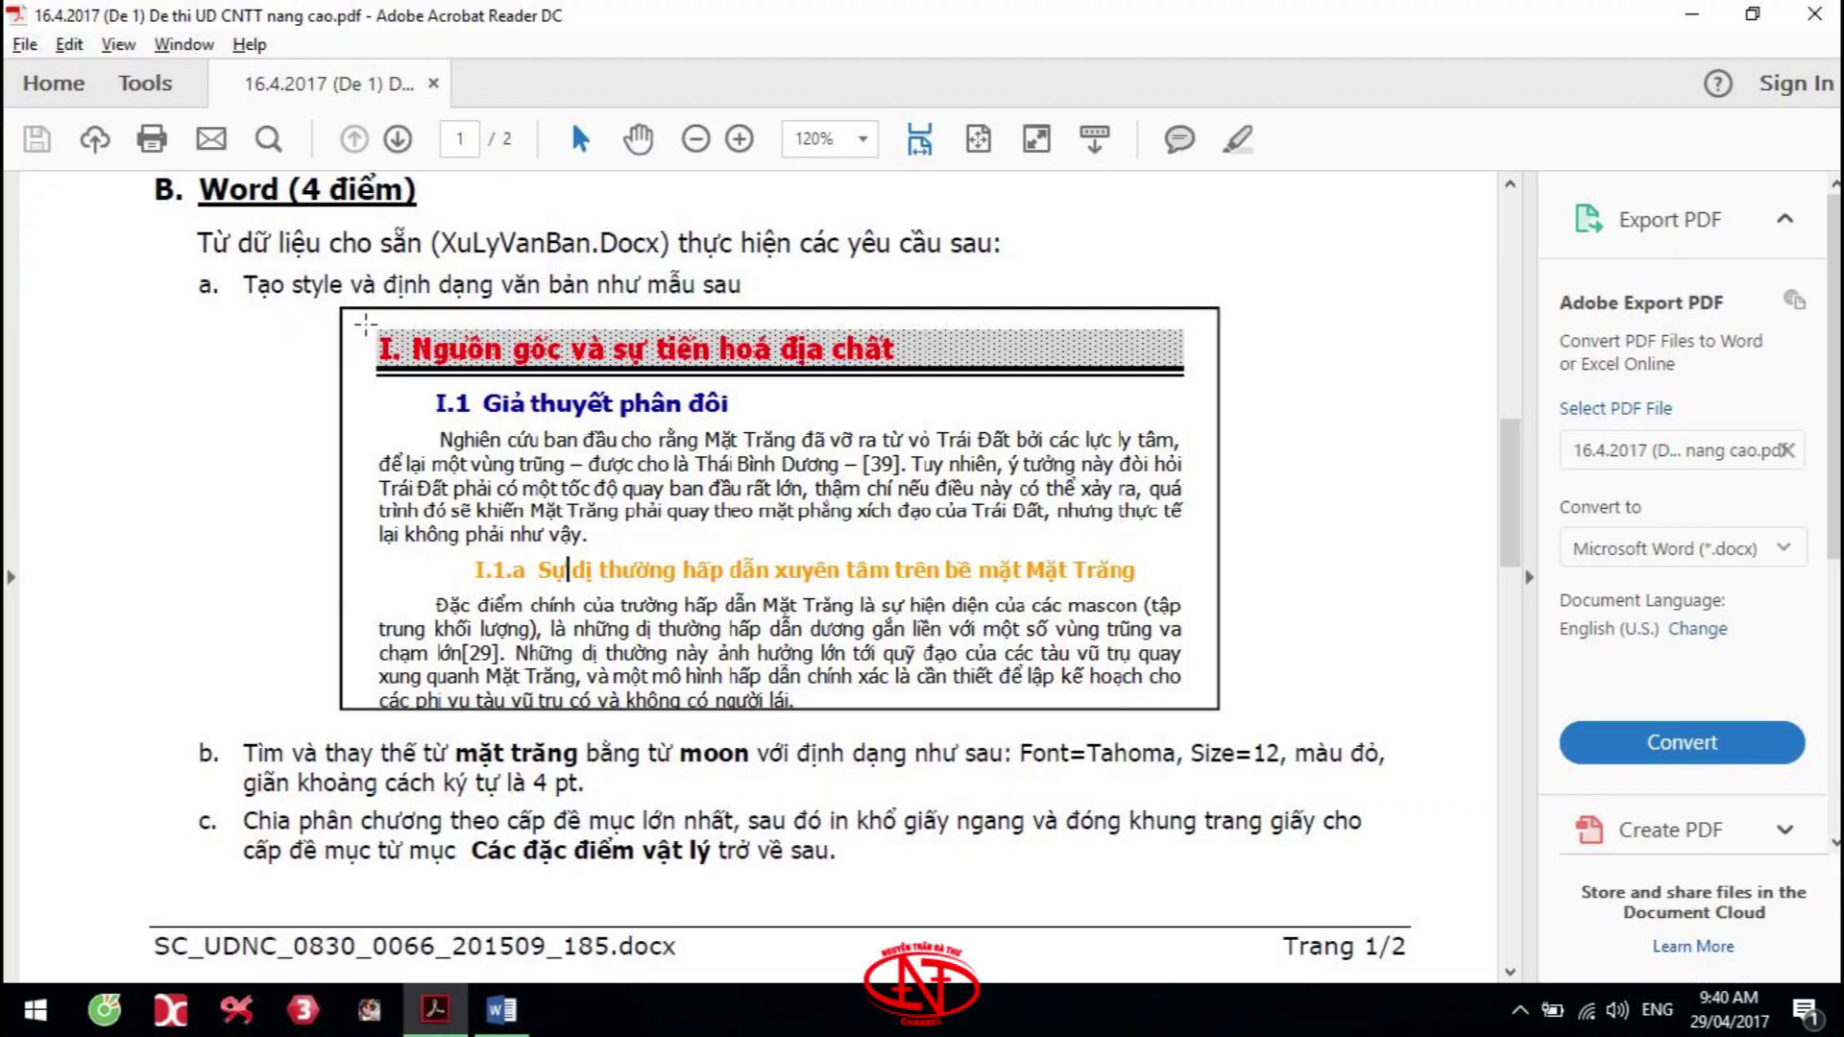
key(alt+Tab)
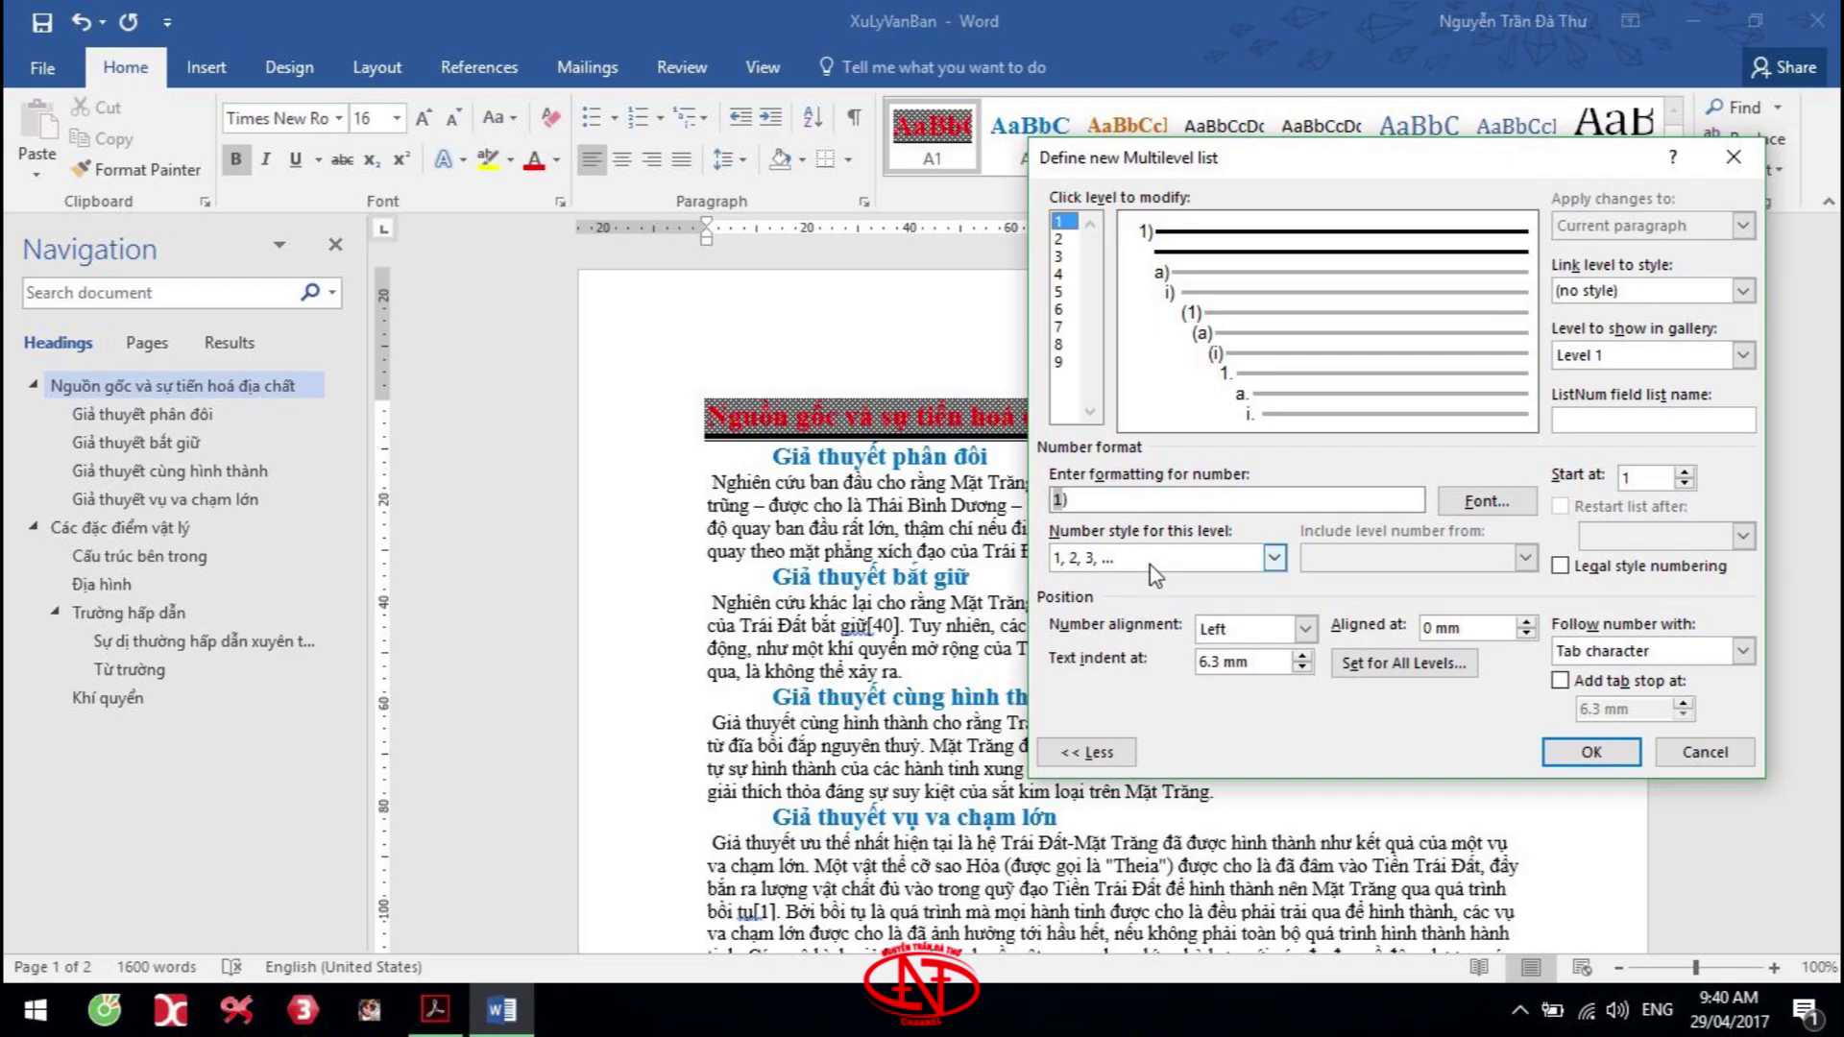
click(1150, 566)
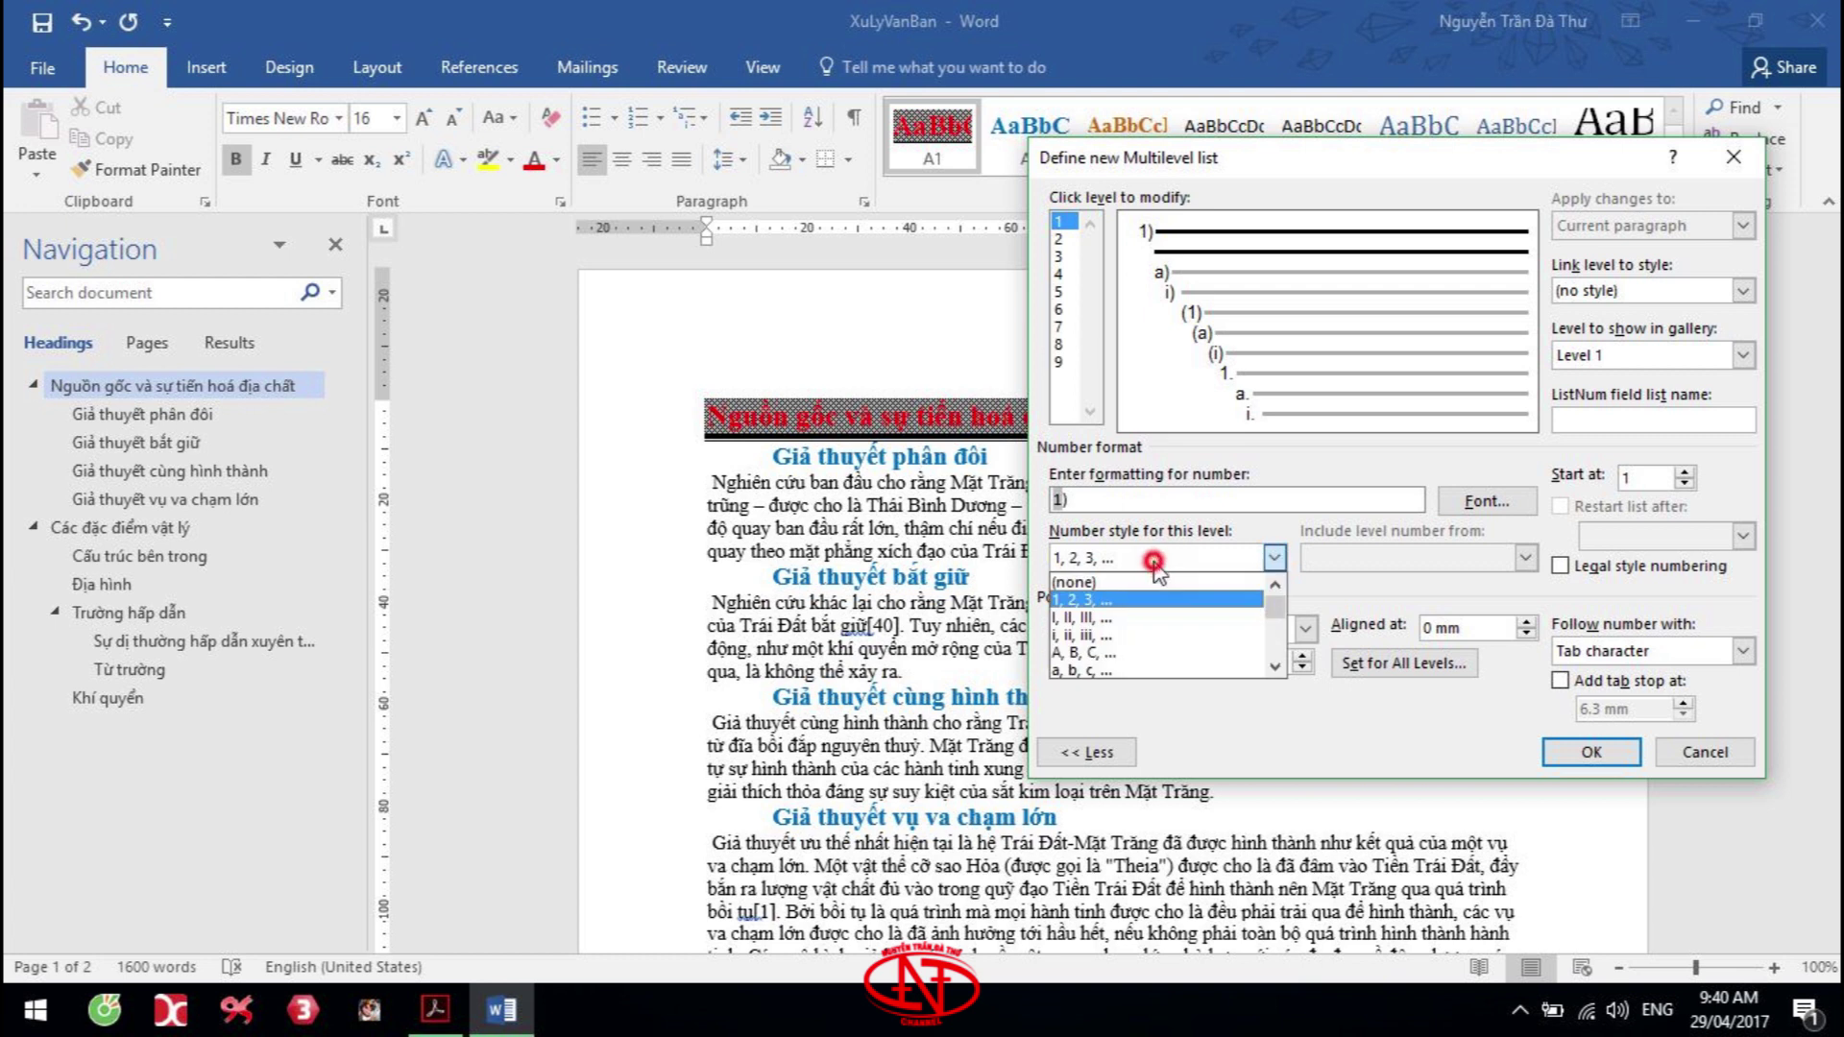
click(1072, 619)
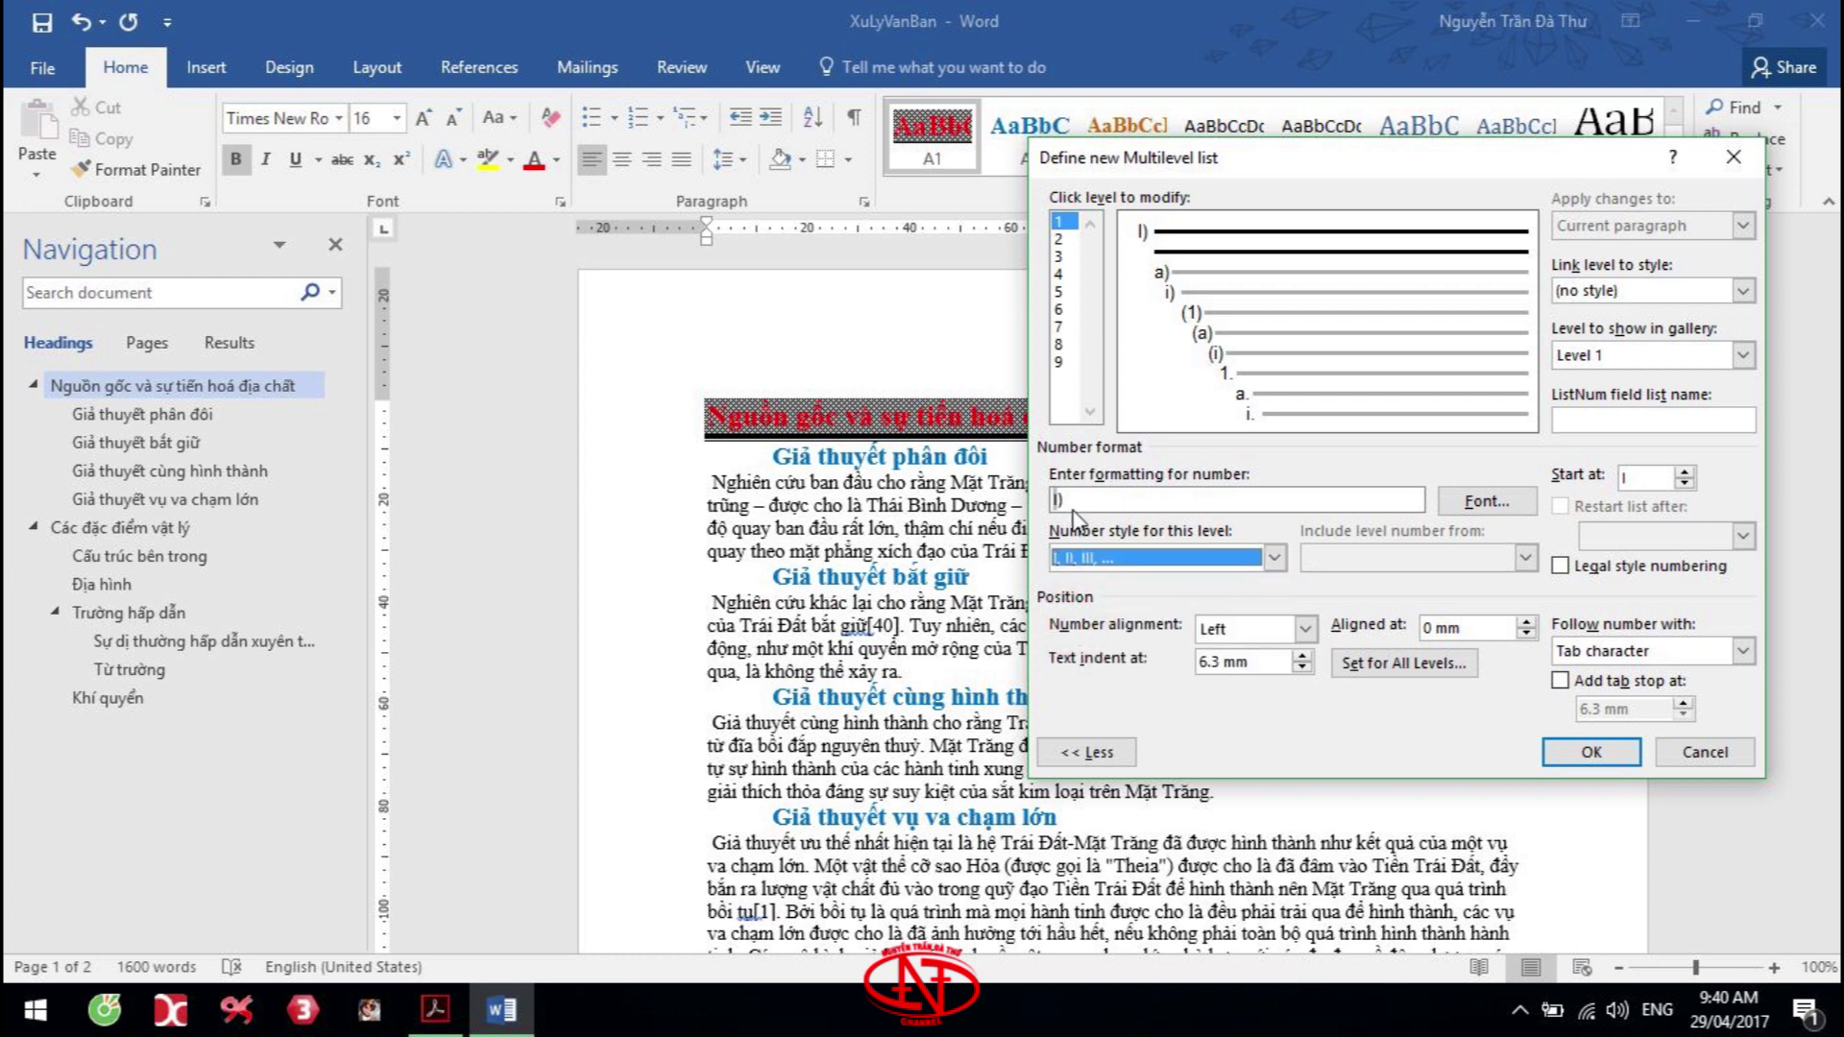
key(alt+Tab)
key(alt+Tab)
click(1092, 499)
key(BackSpace)
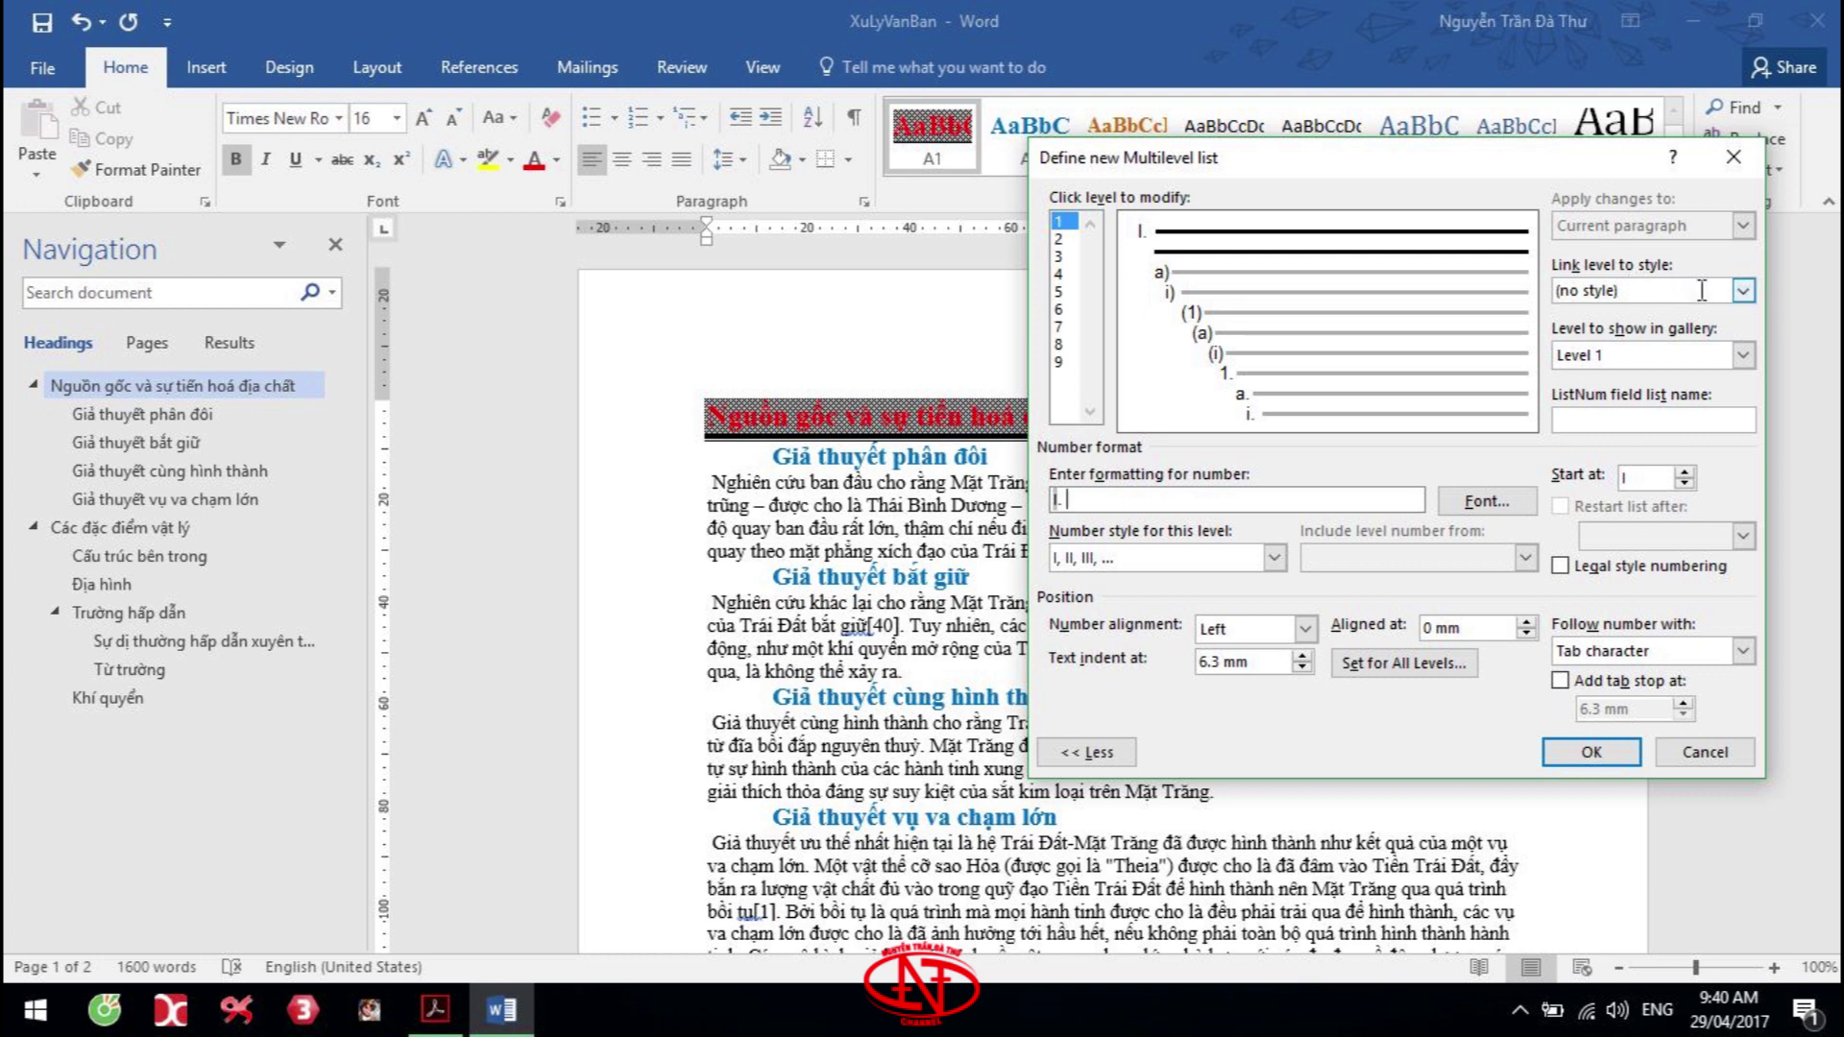
click(1742, 292)
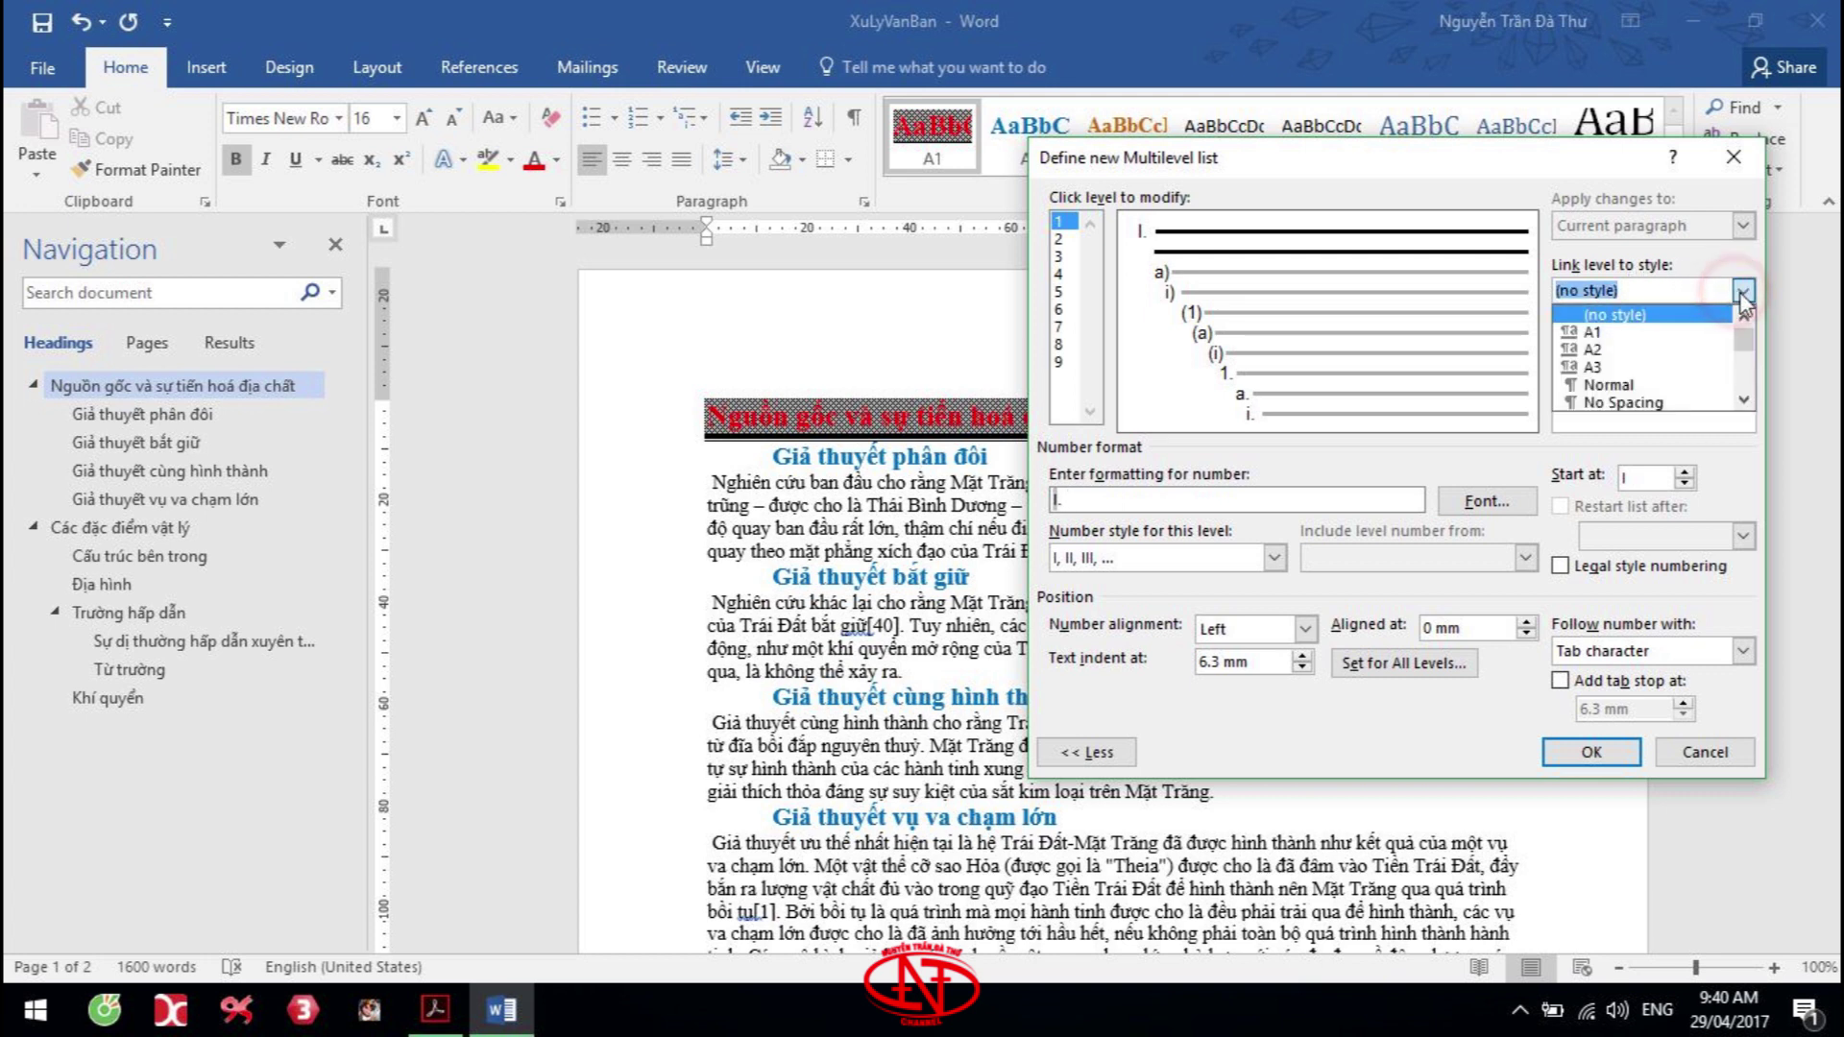
click(1680, 323)
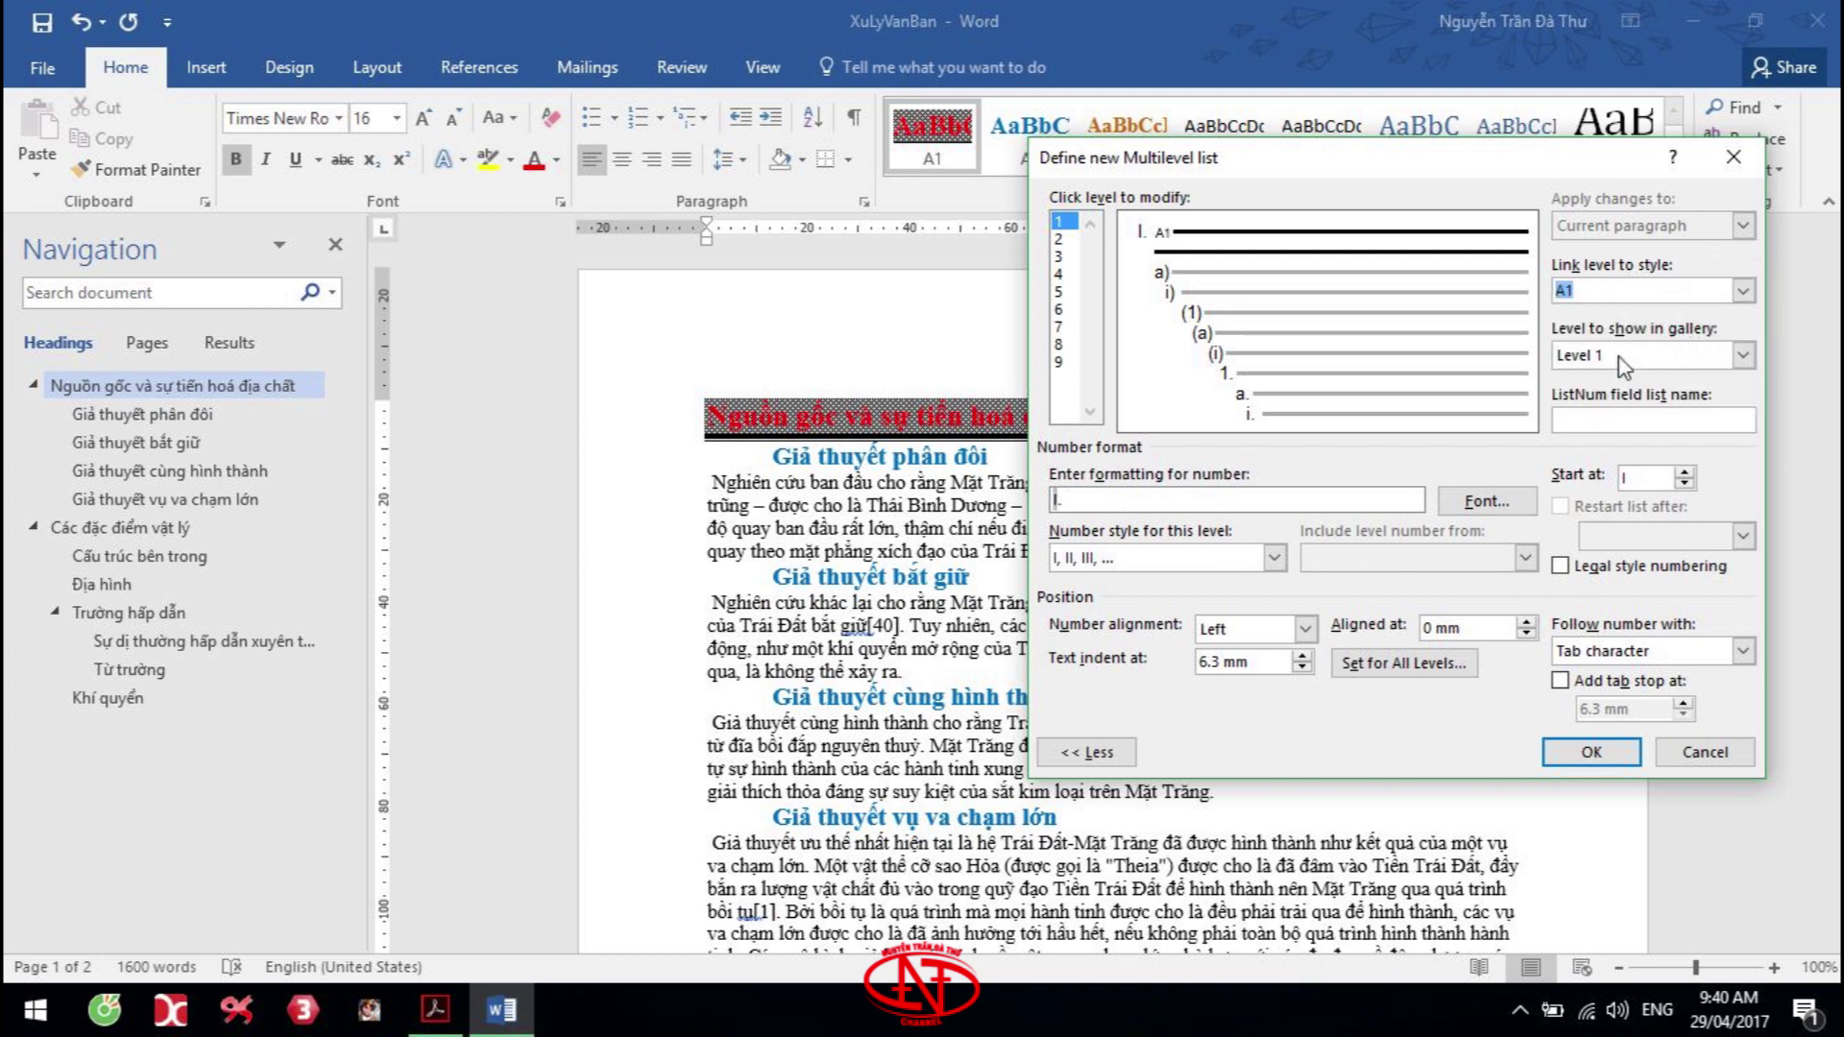
click(1058, 238)
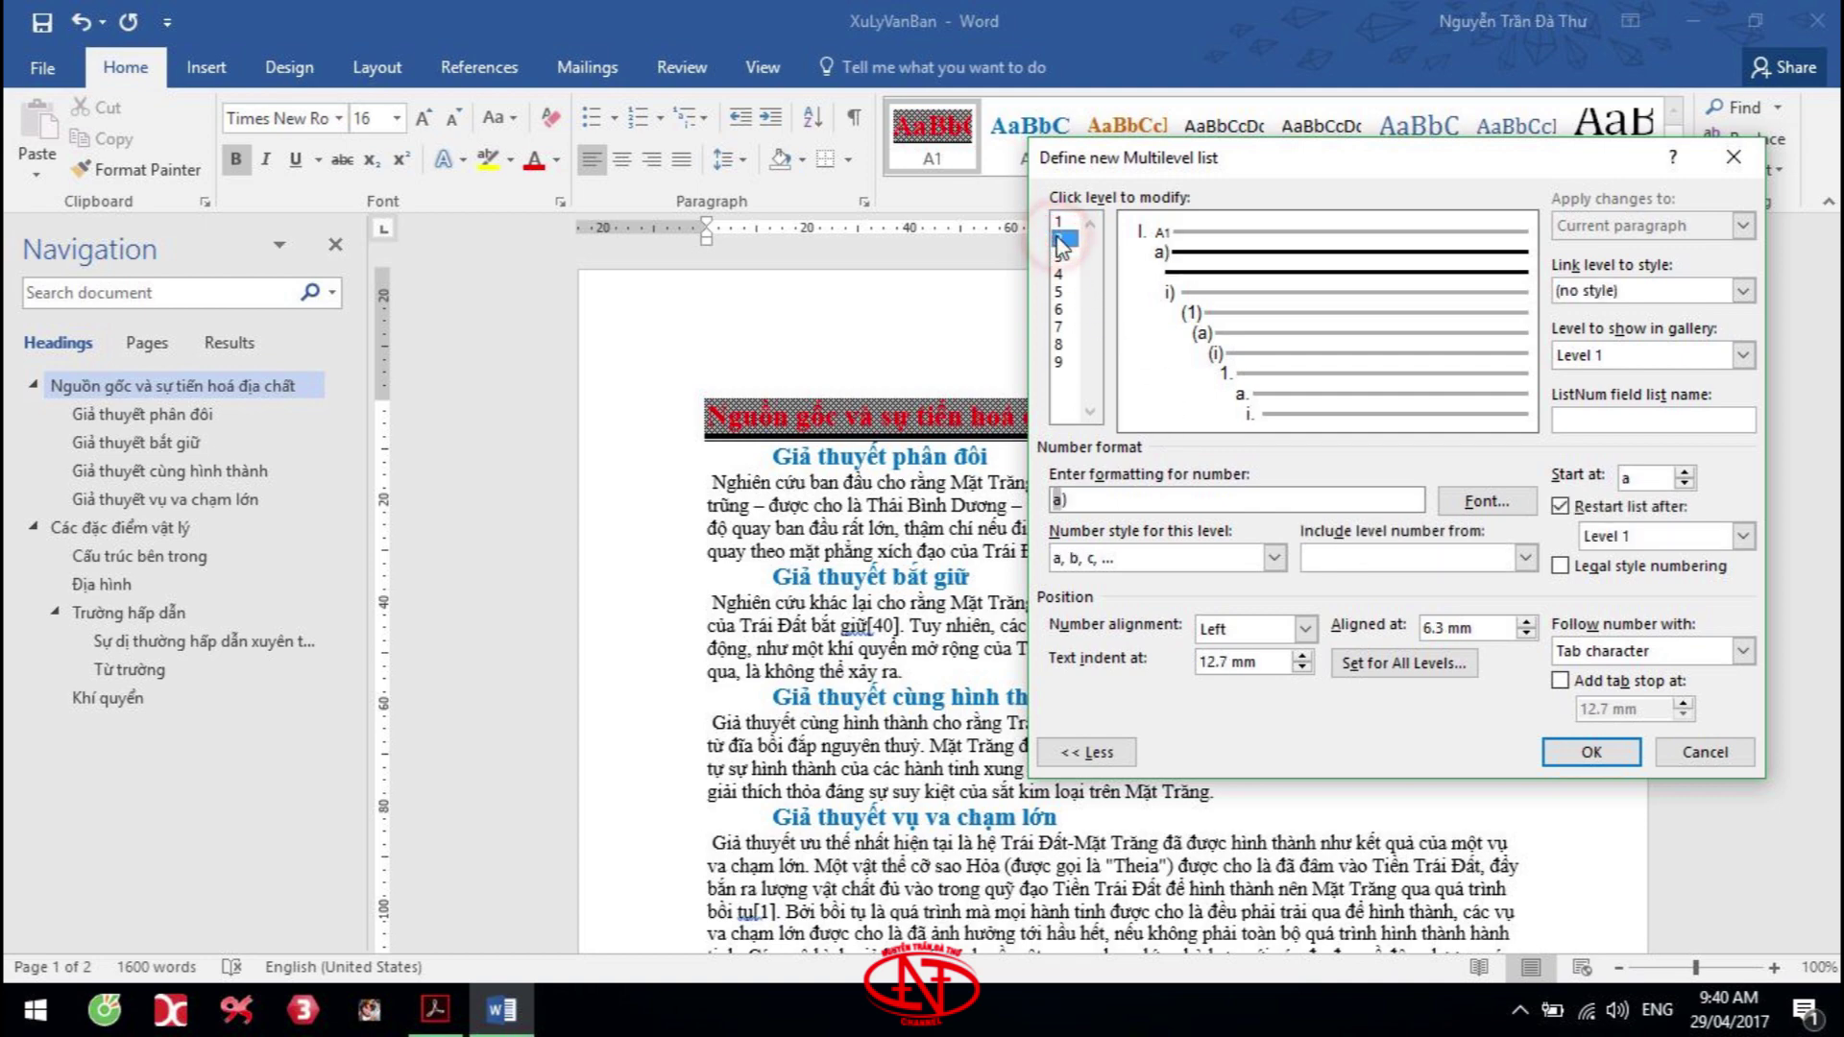
Make level 2 number as the level-1 numeral followed by 1, 2, 3
key(alt+Tab)
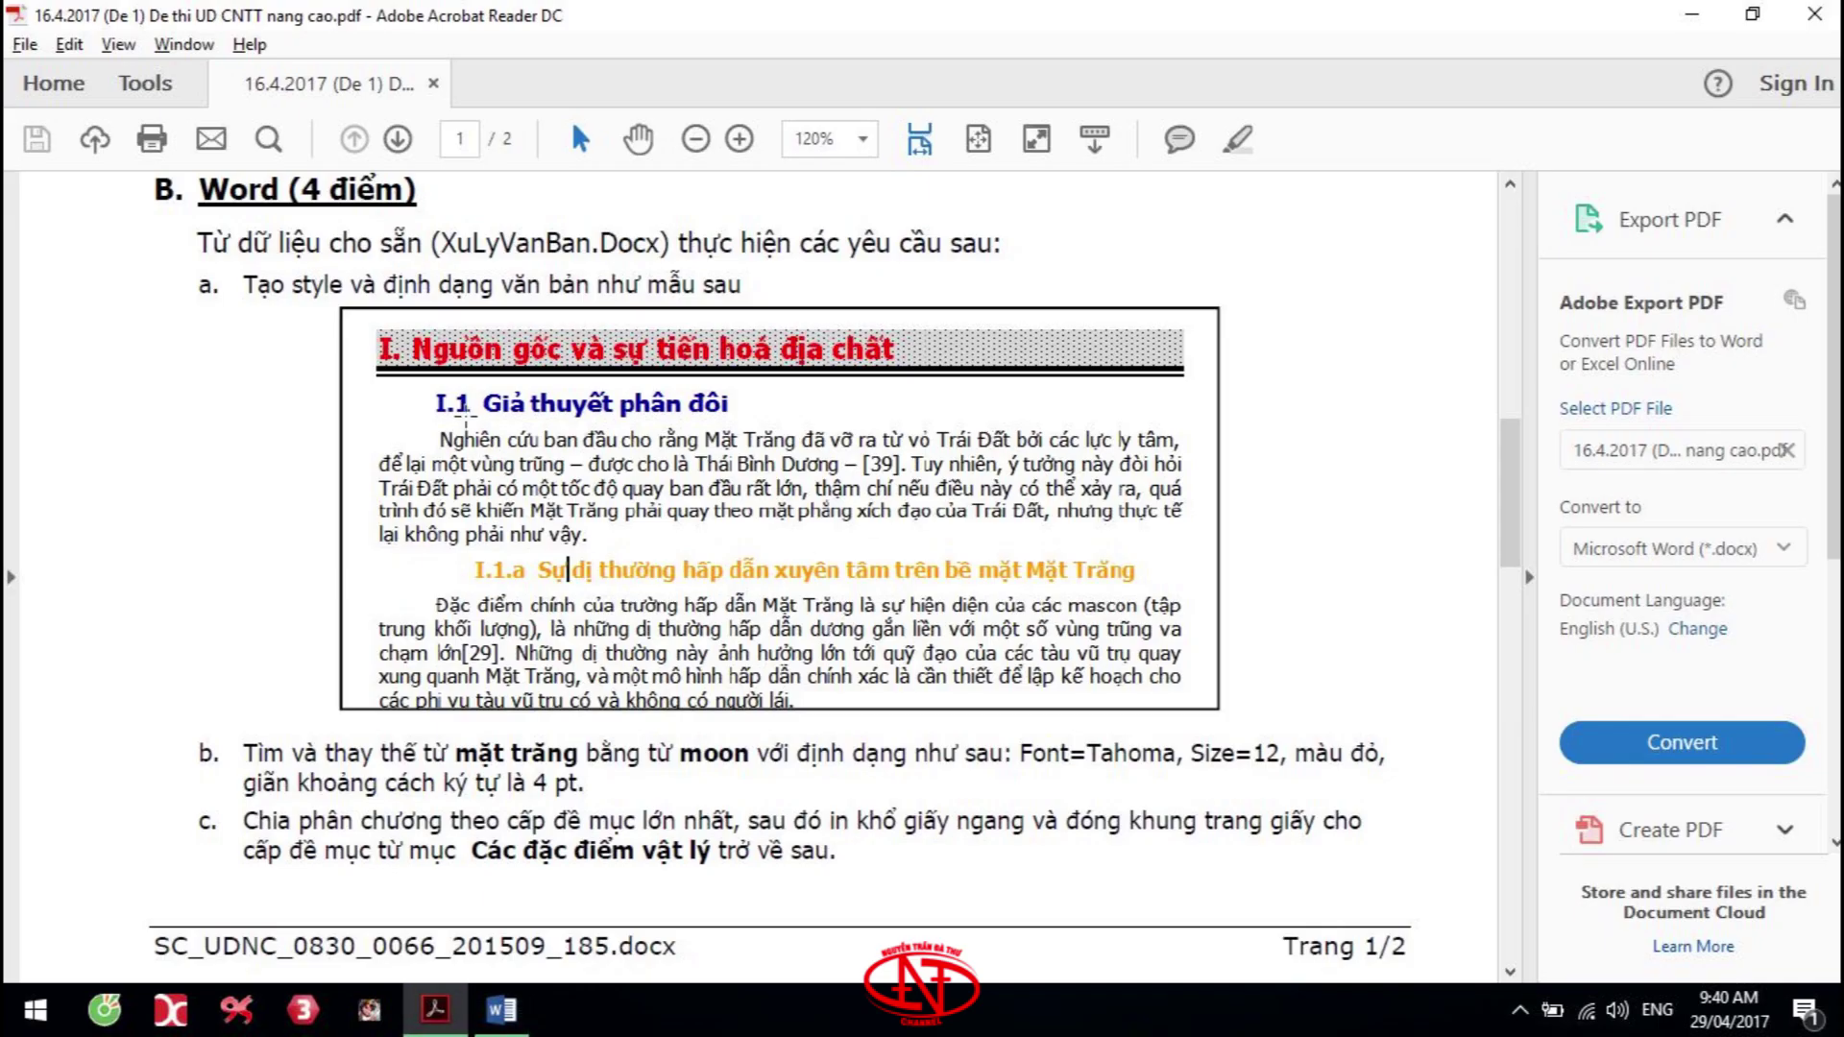
key(alt+Tab)
click(1163, 501)
key(BackSpace)
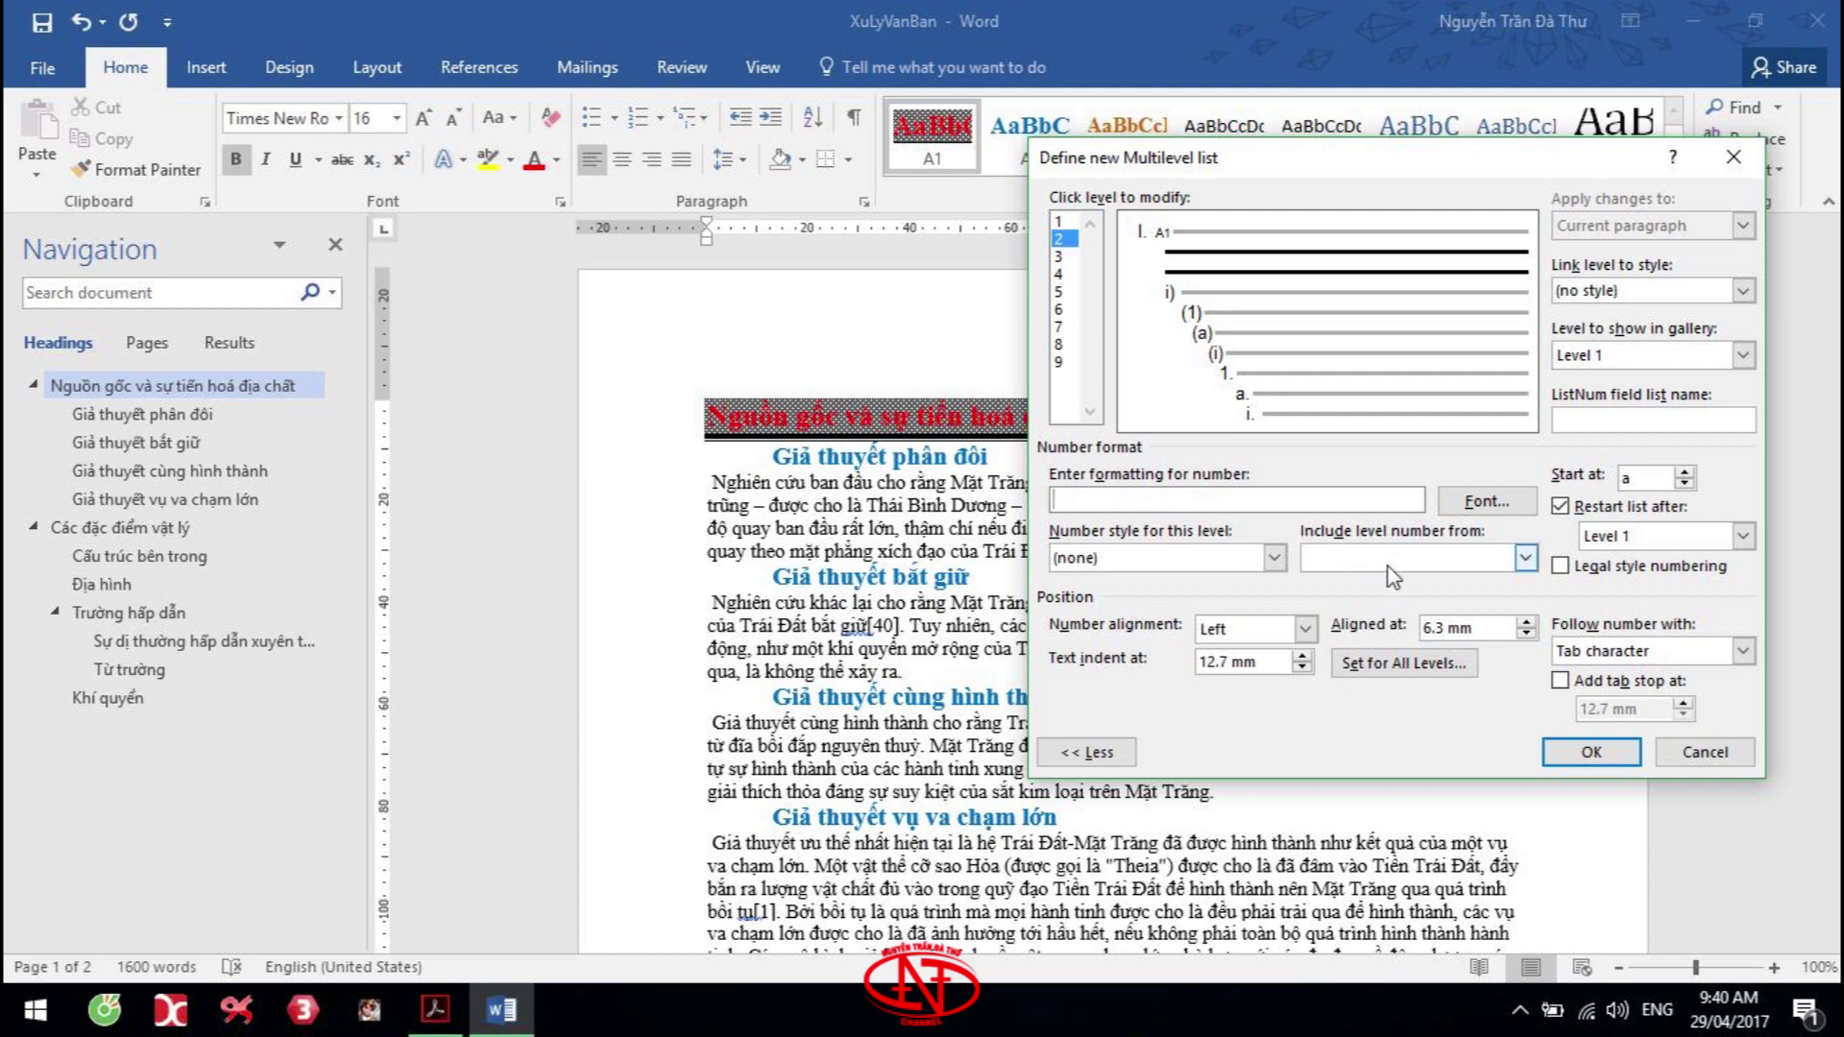
click(1469, 559)
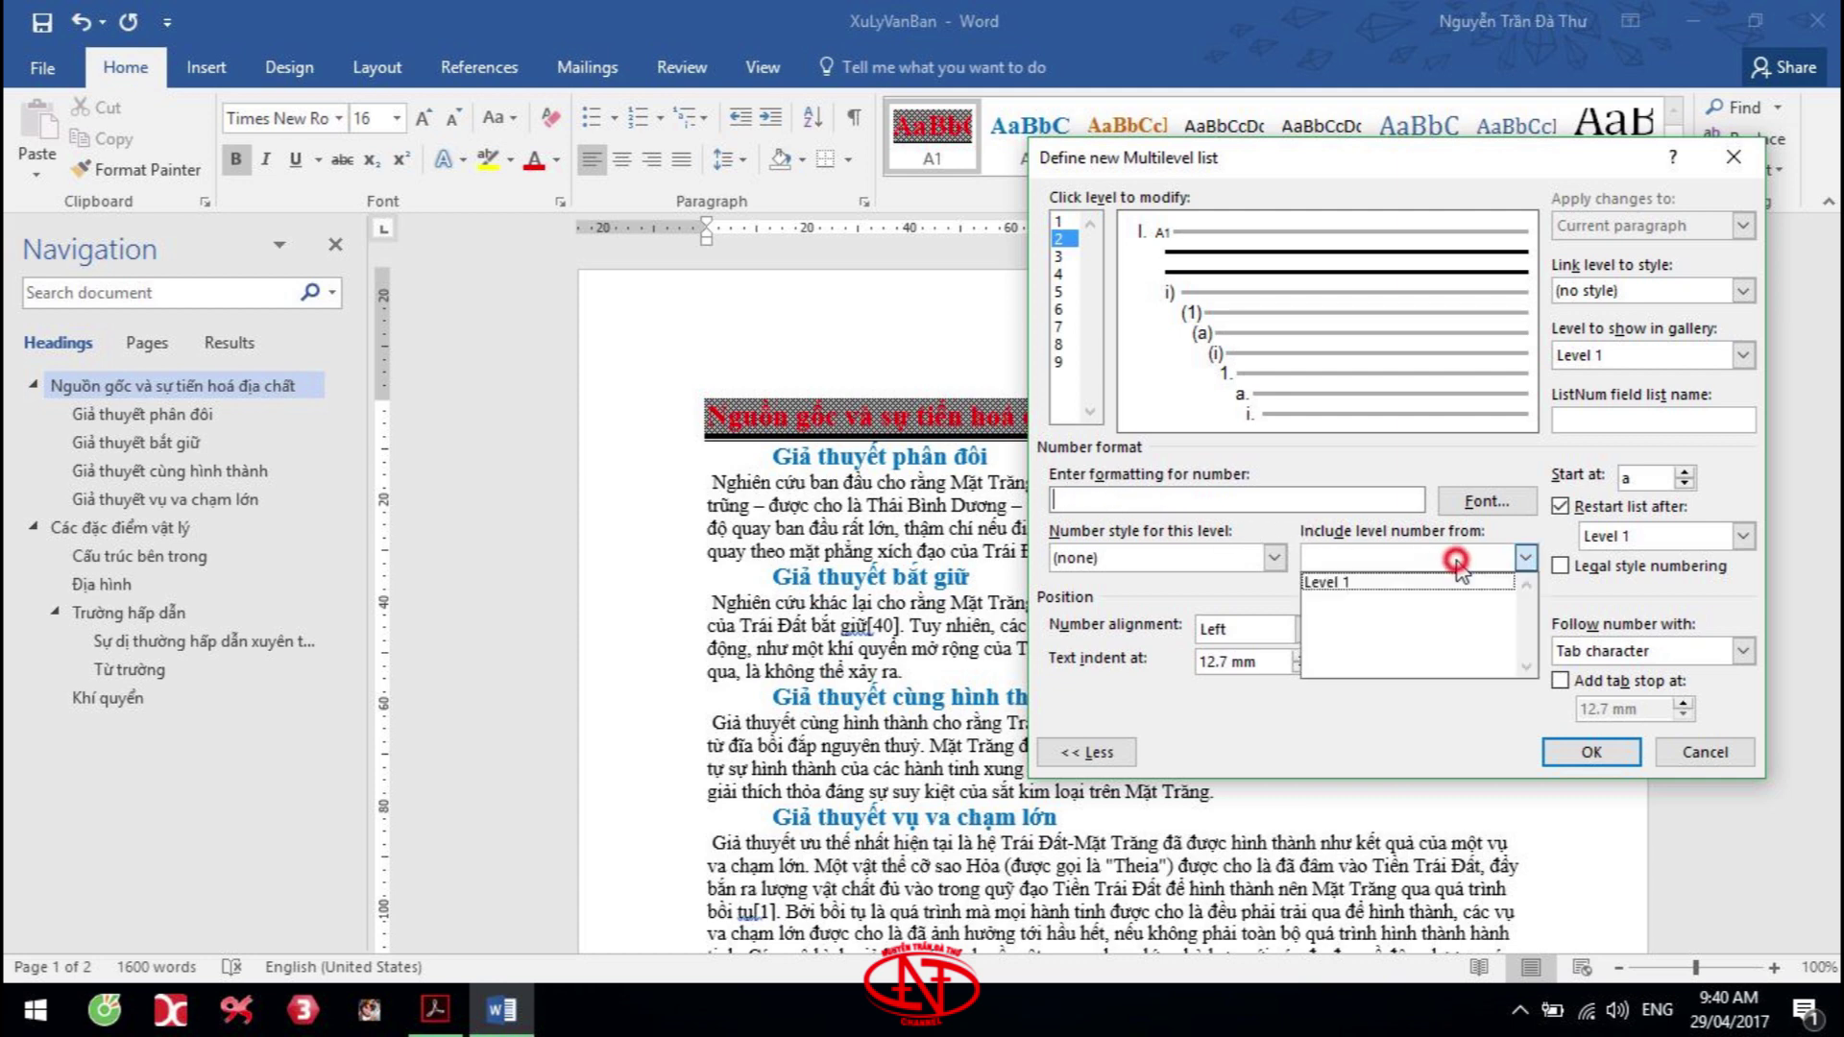
click(1373, 582)
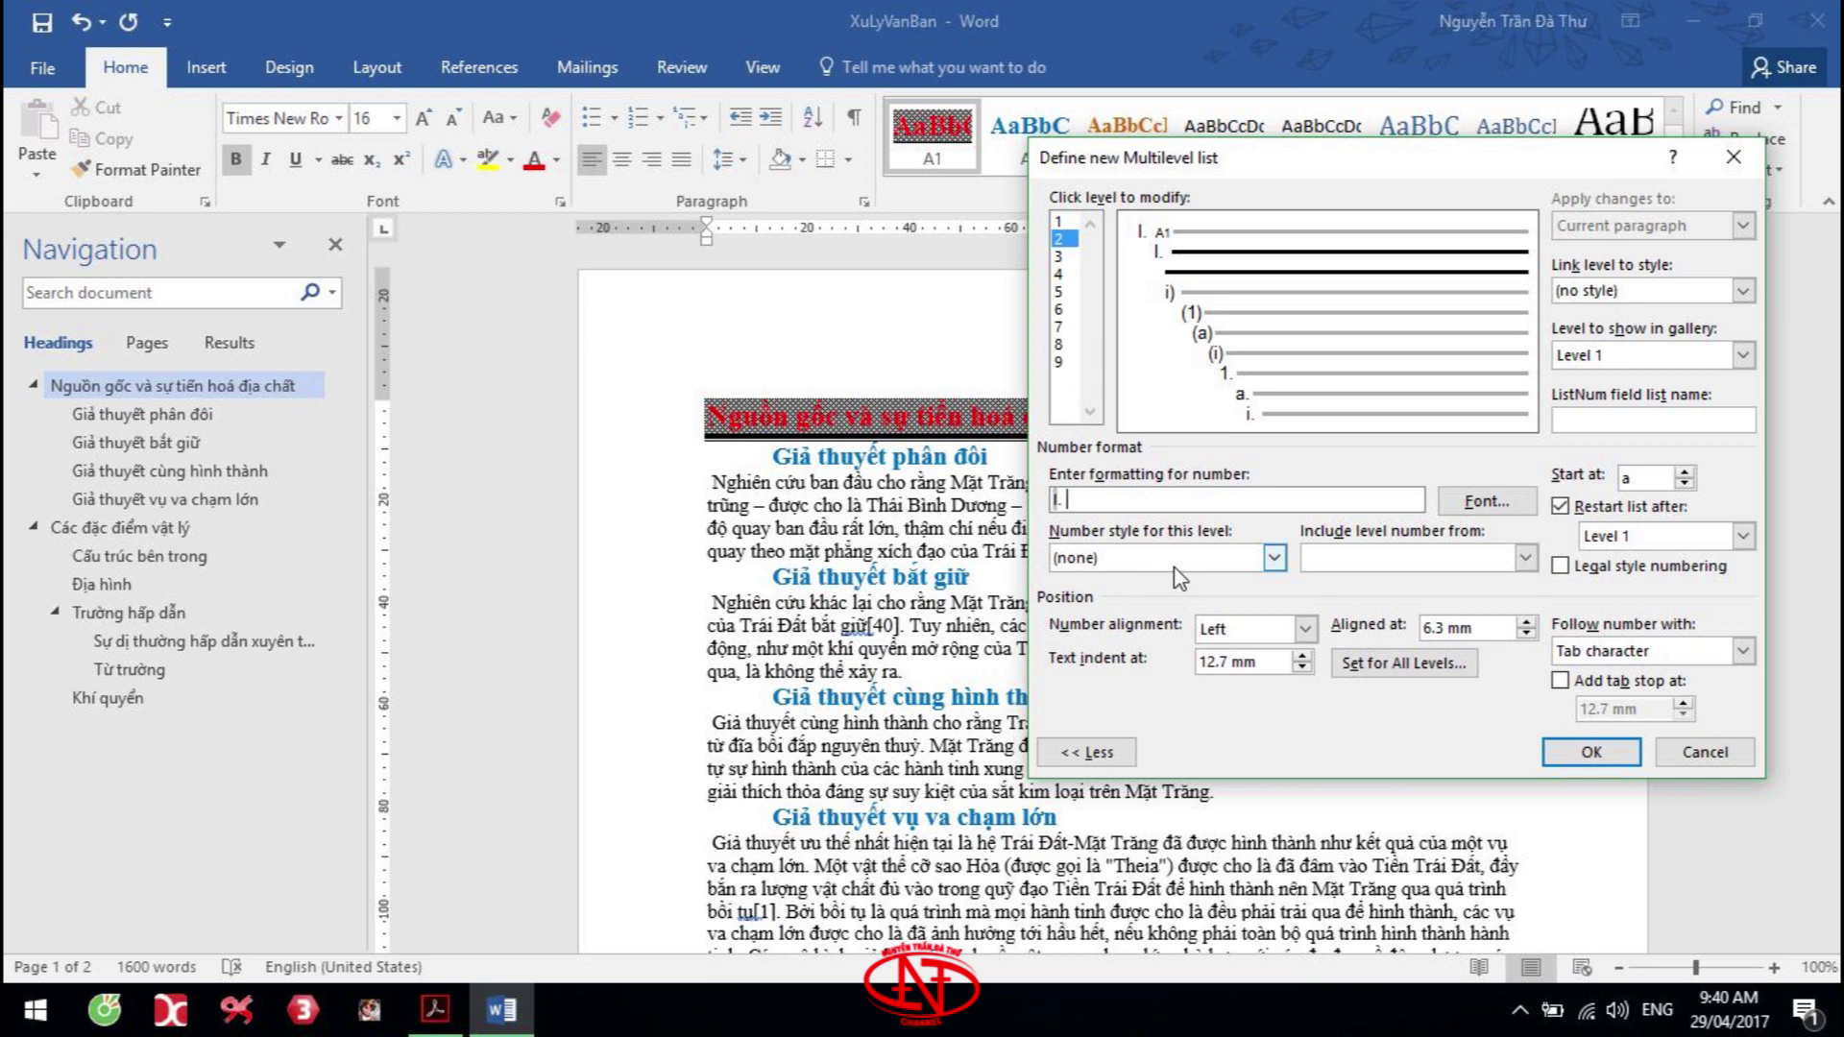
click(1273, 558)
click(1145, 599)
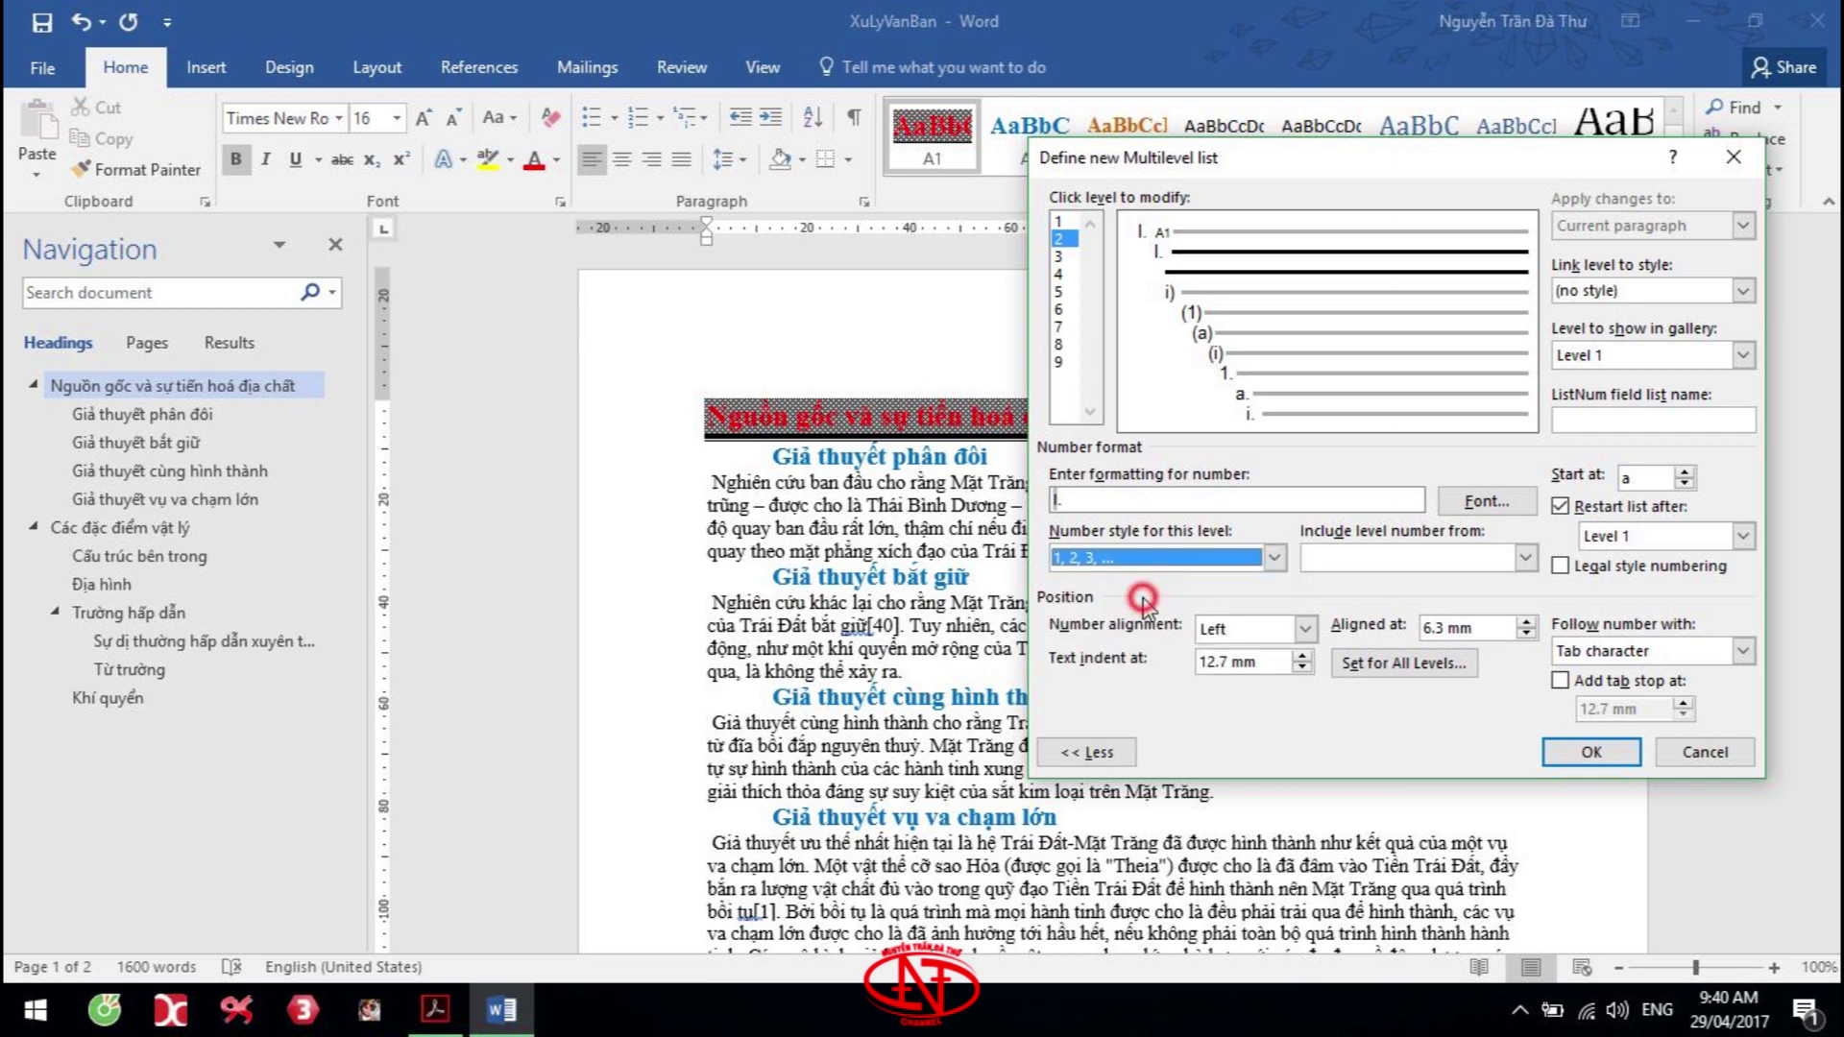
Link list level 2 to the A2 style after comparing with the exam sample
key(alt+Tab)
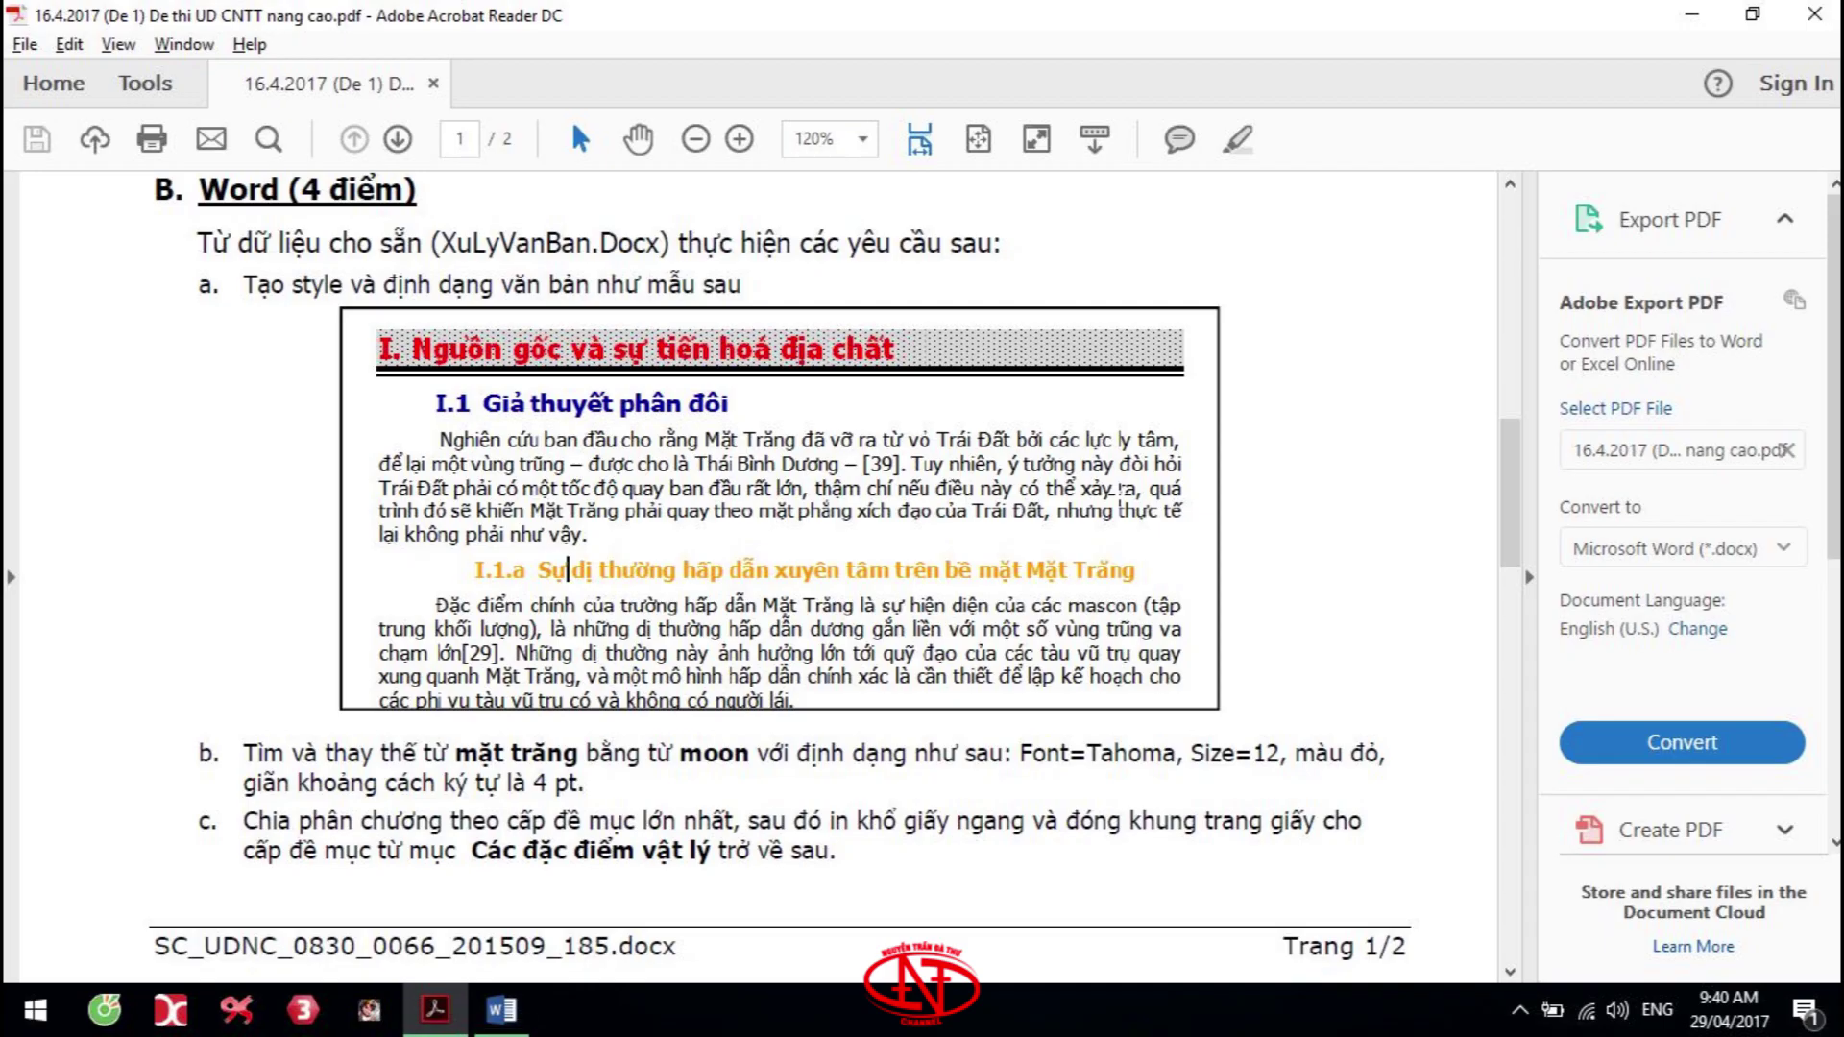
key(alt+Tab)
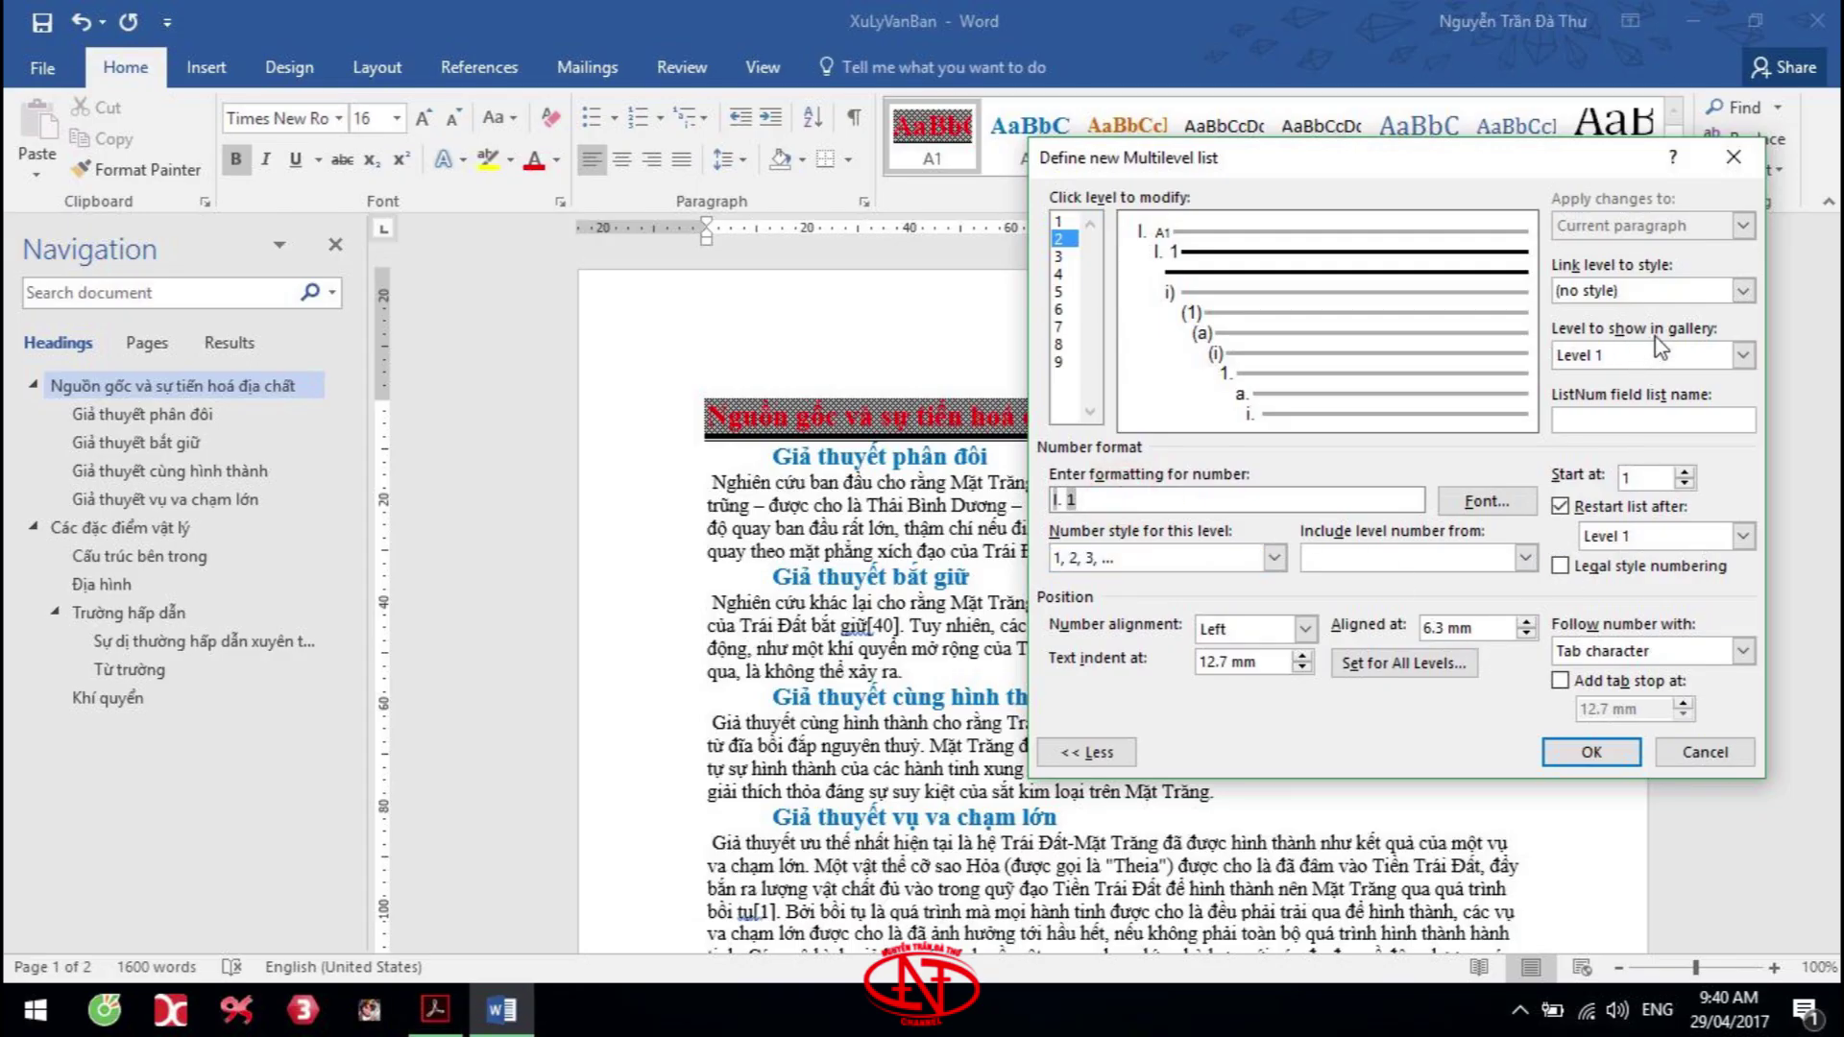
click(1742, 290)
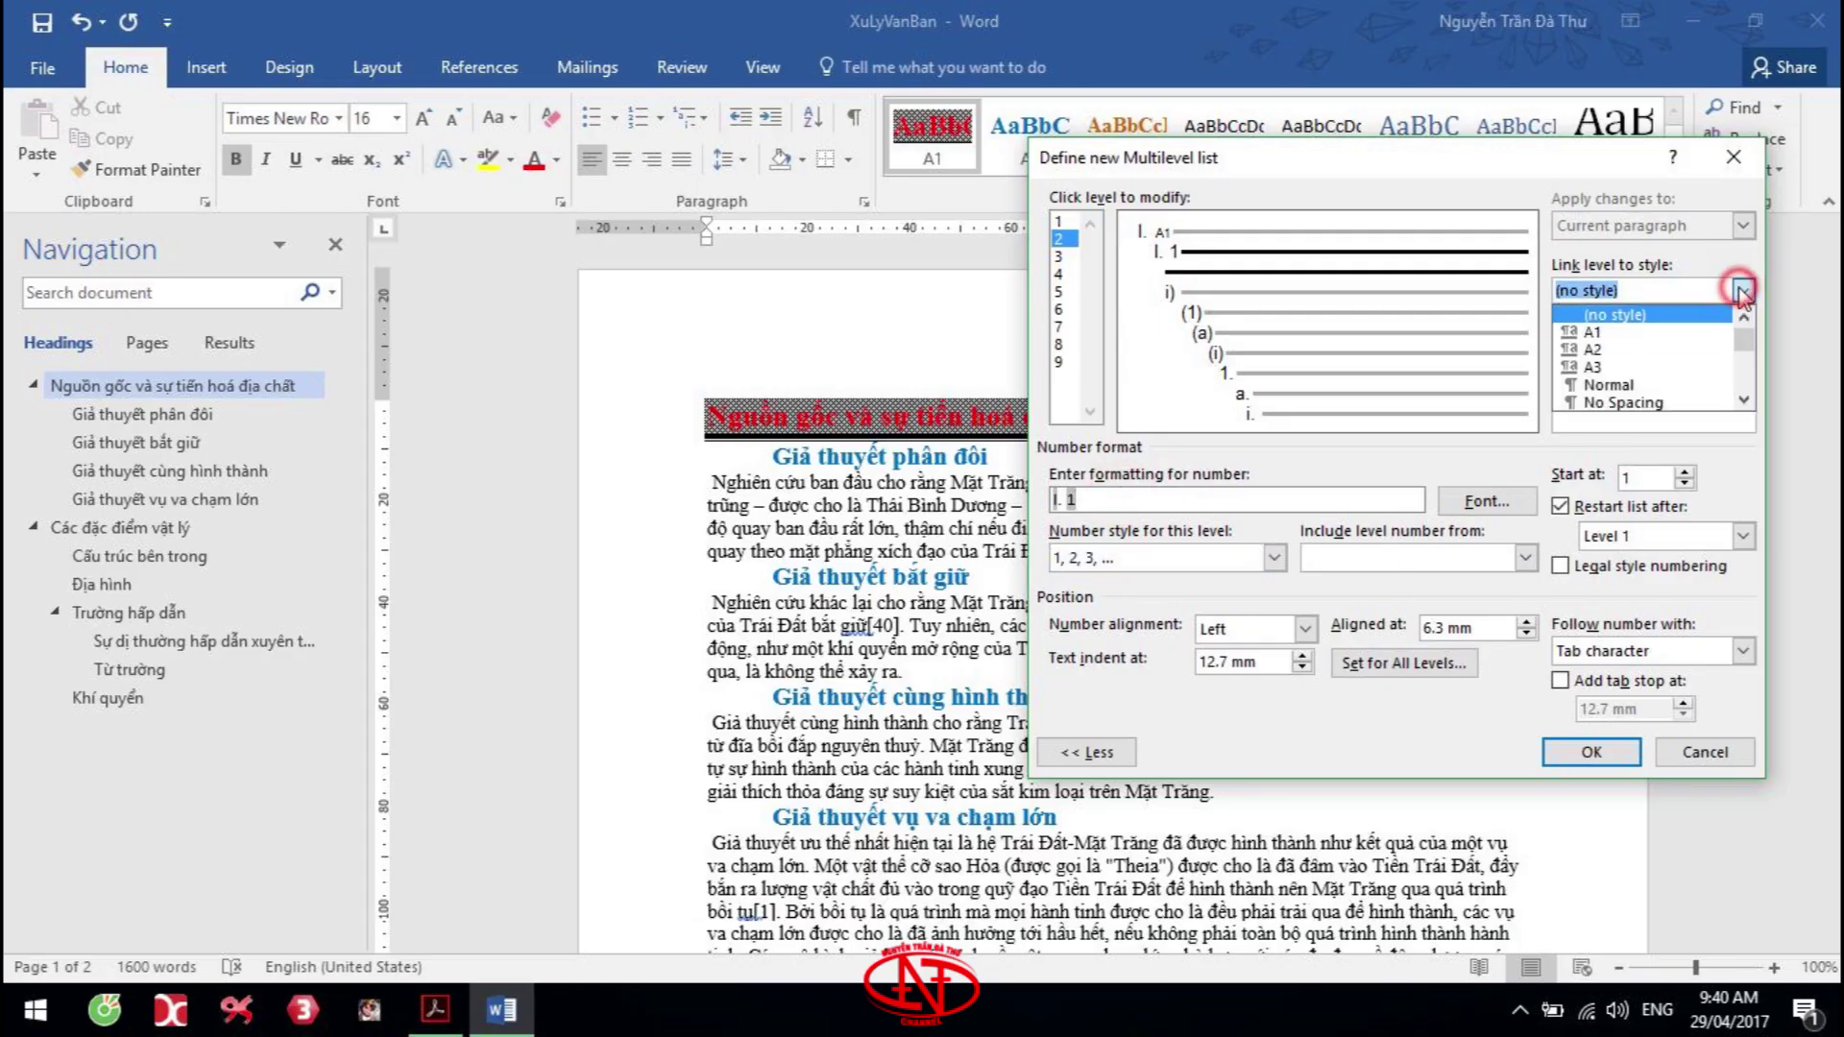
click(1632, 355)
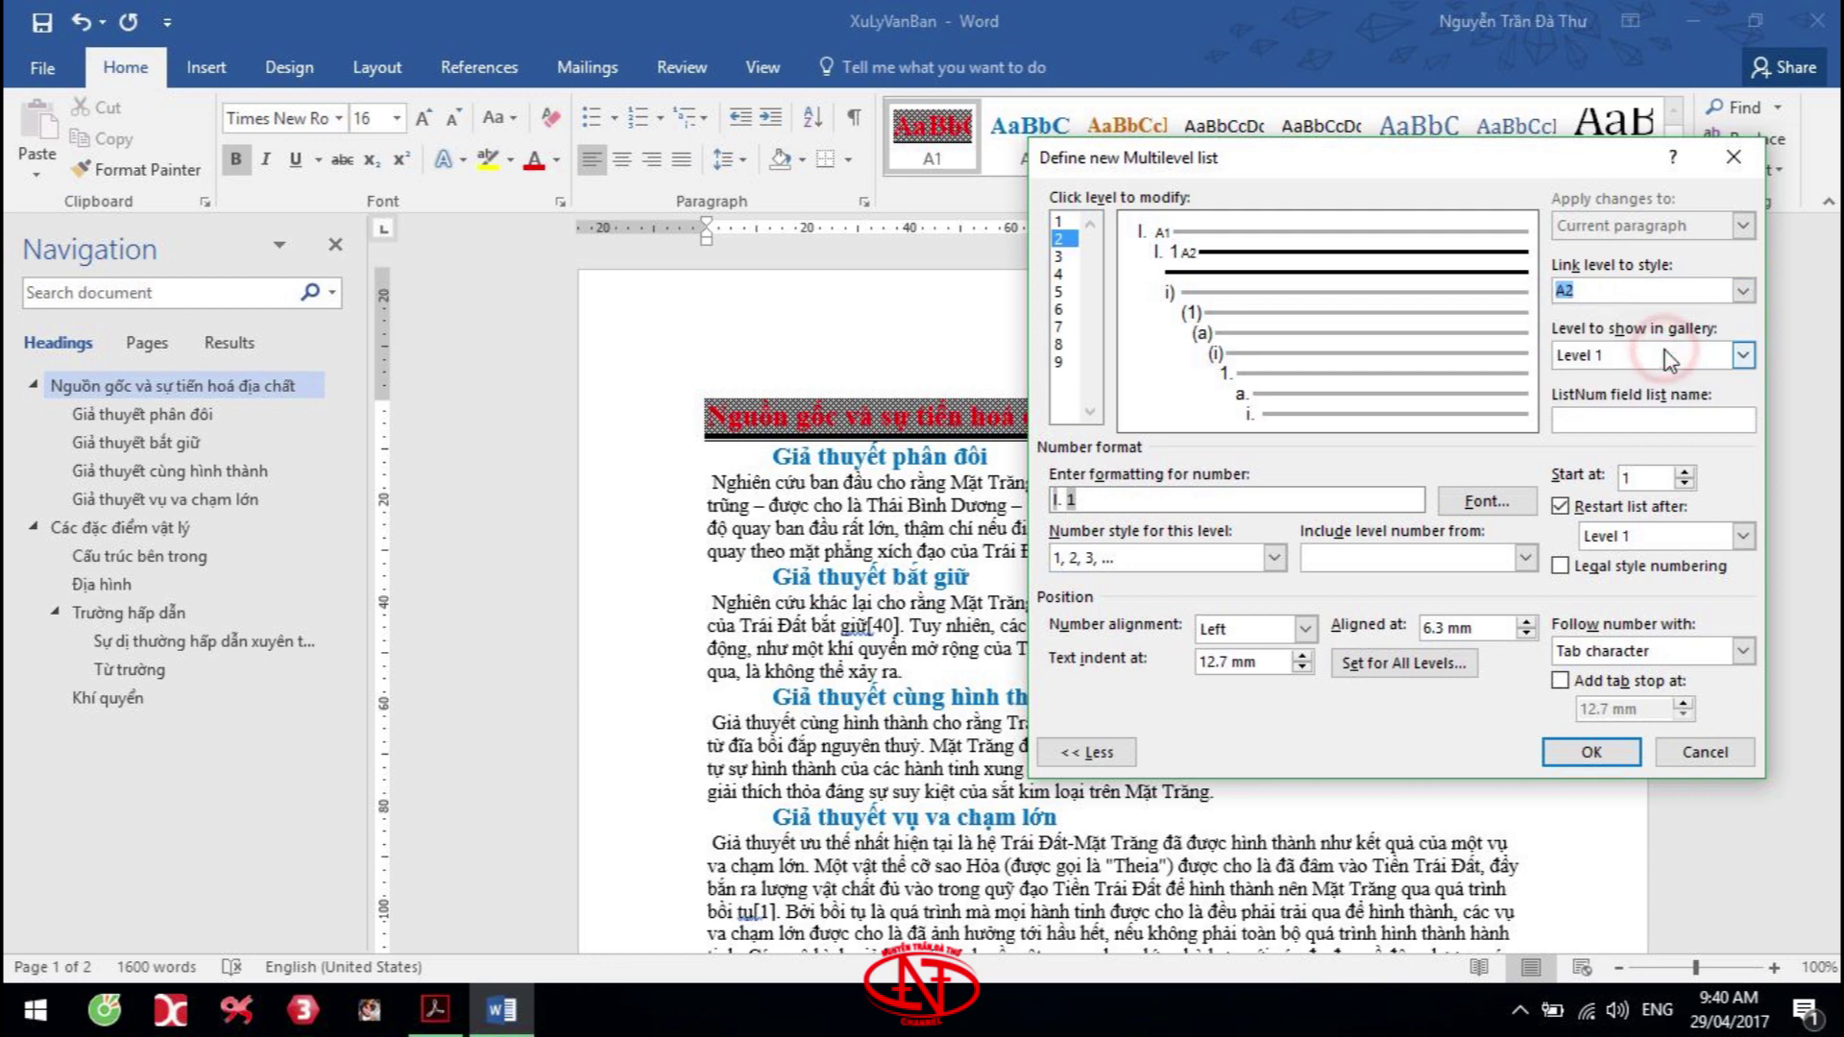
click(1059, 257)
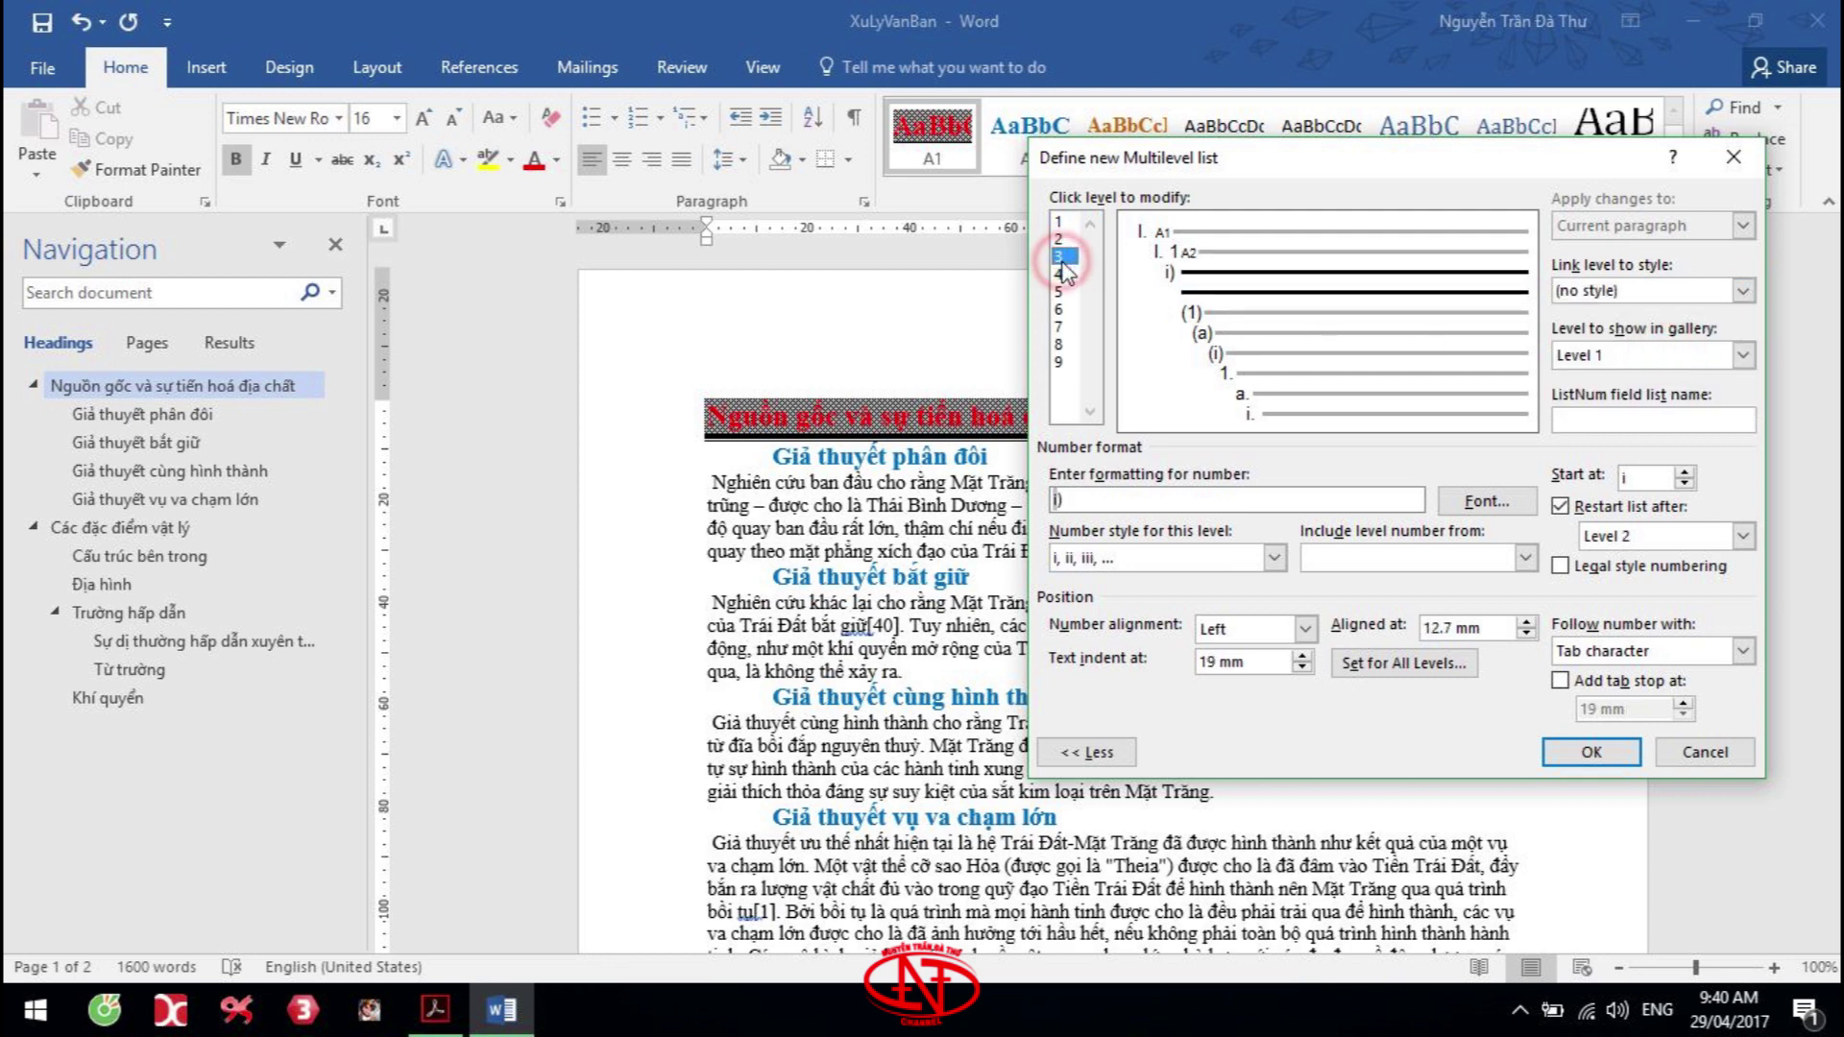
Build the level 3 number from the included level 1 and level 2 numbers
click(1086, 501)
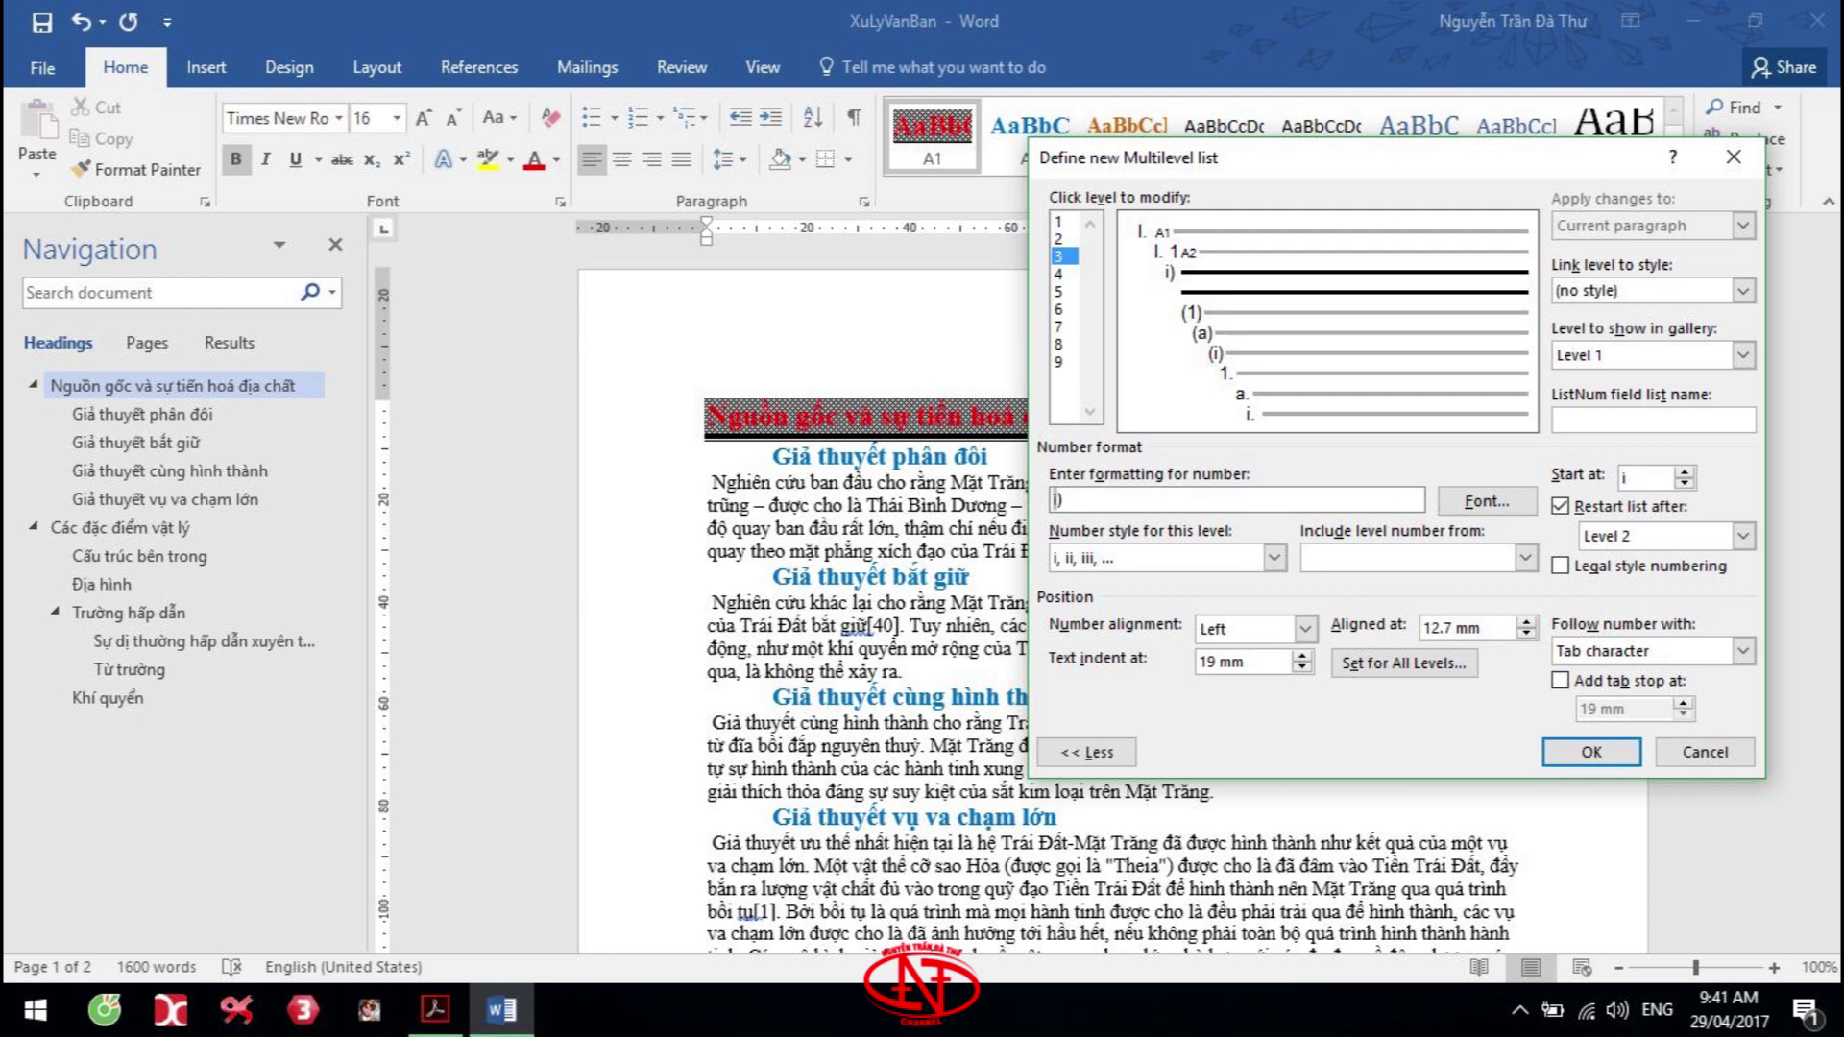
click(1274, 558)
click(1525, 557)
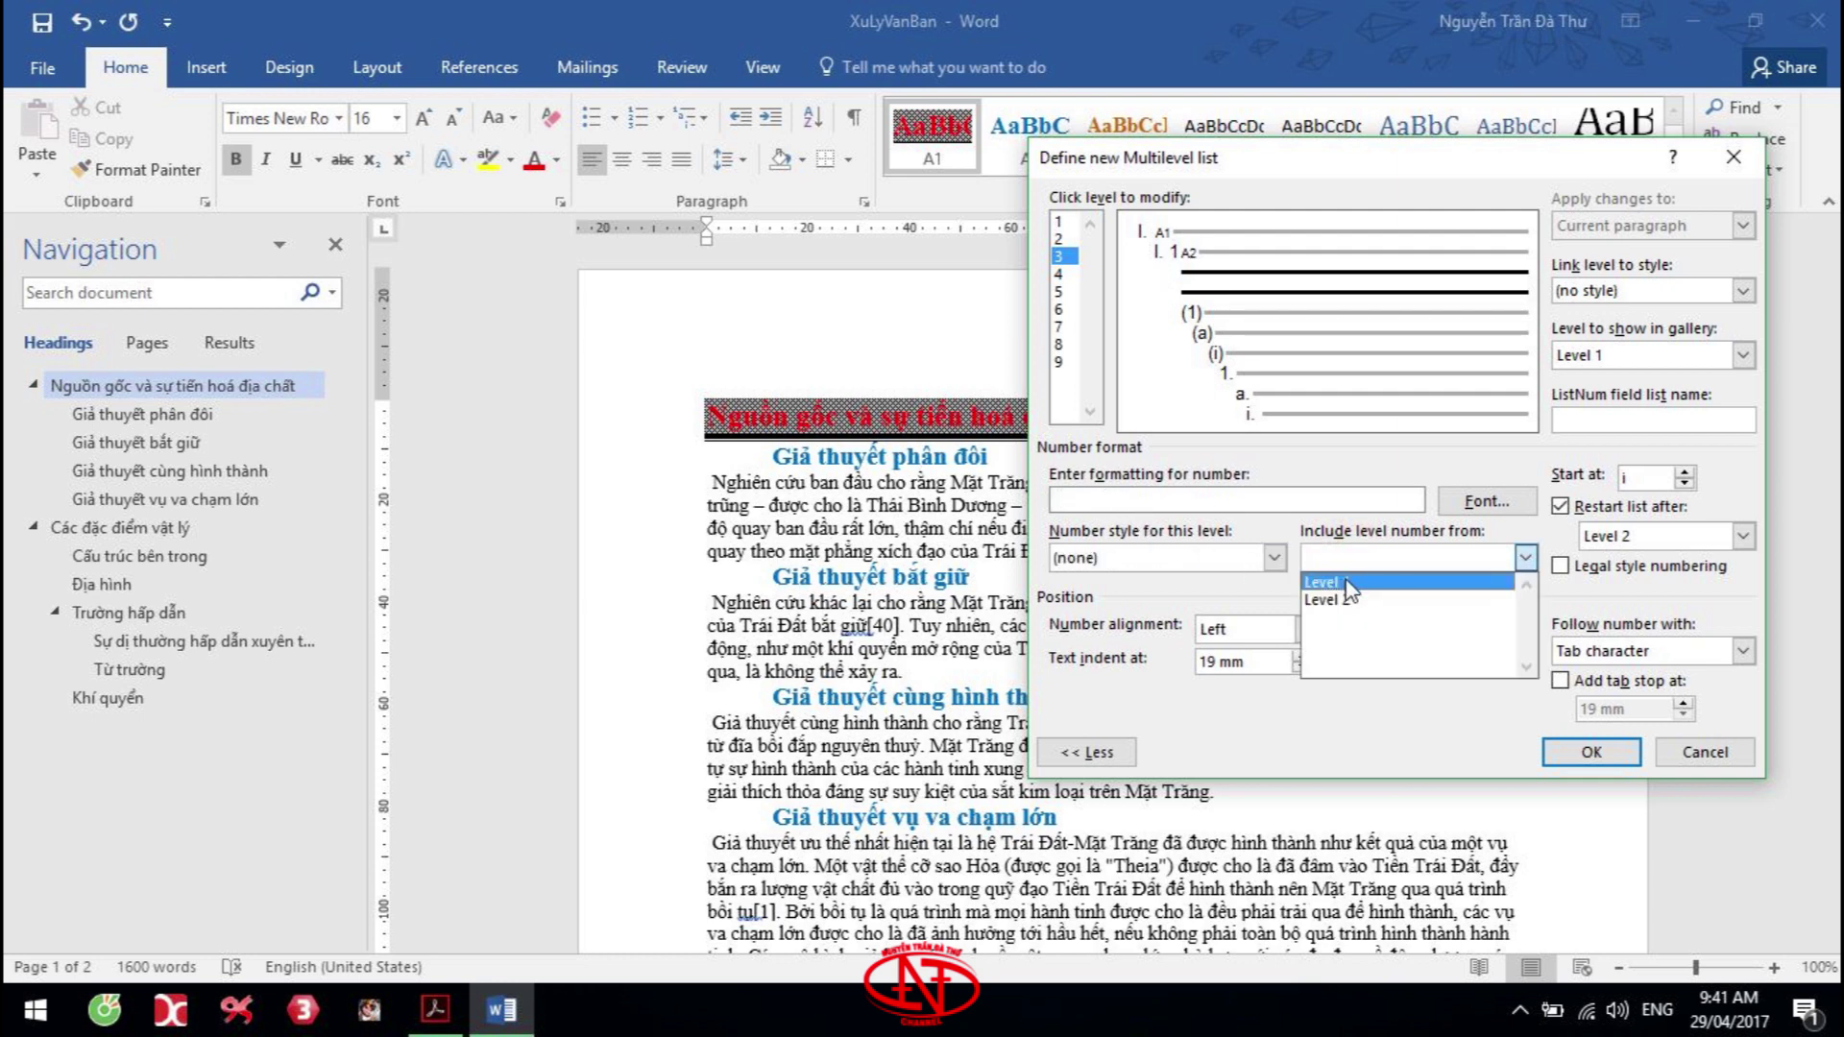
click(1346, 582)
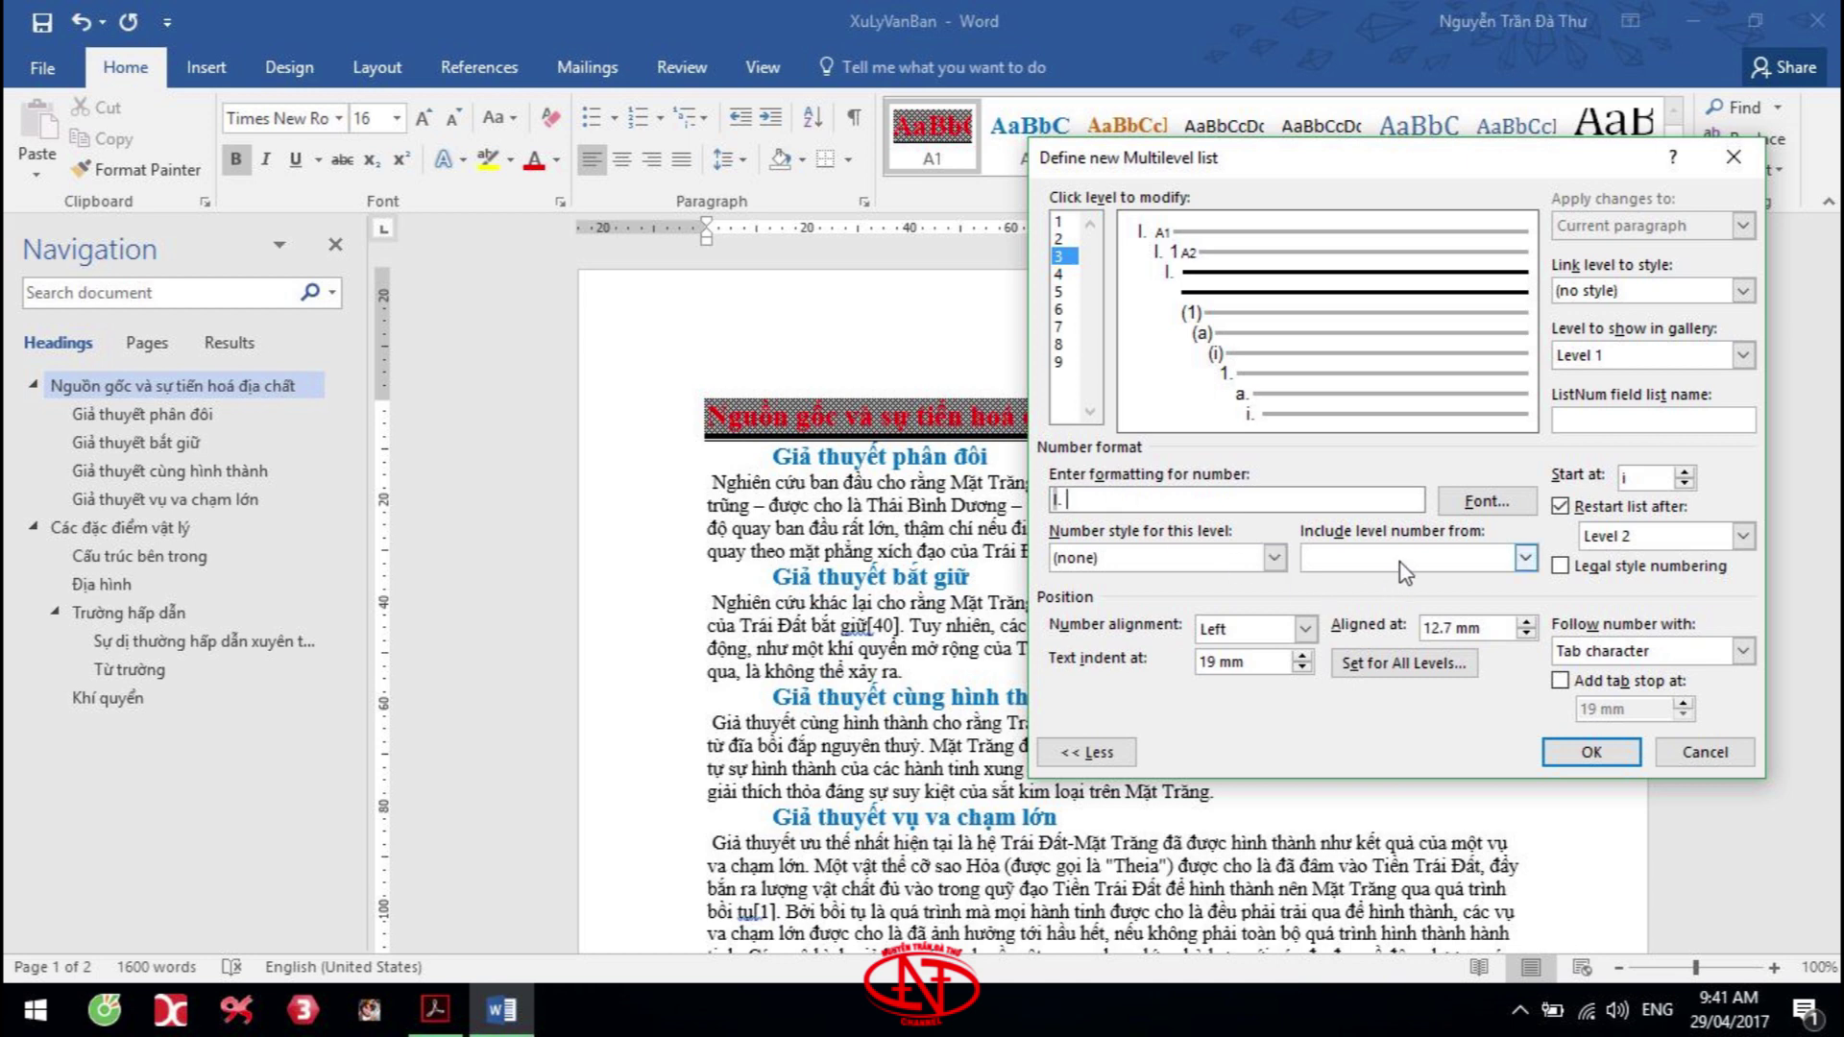
click(1524, 557)
click(1364, 600)
click(1101, 497)
key(alt+Tab)
key(alt+Tab)
Number level 3 with a, b, c in the format I.1.a., link it to A3, and apply
click(1273, 557)
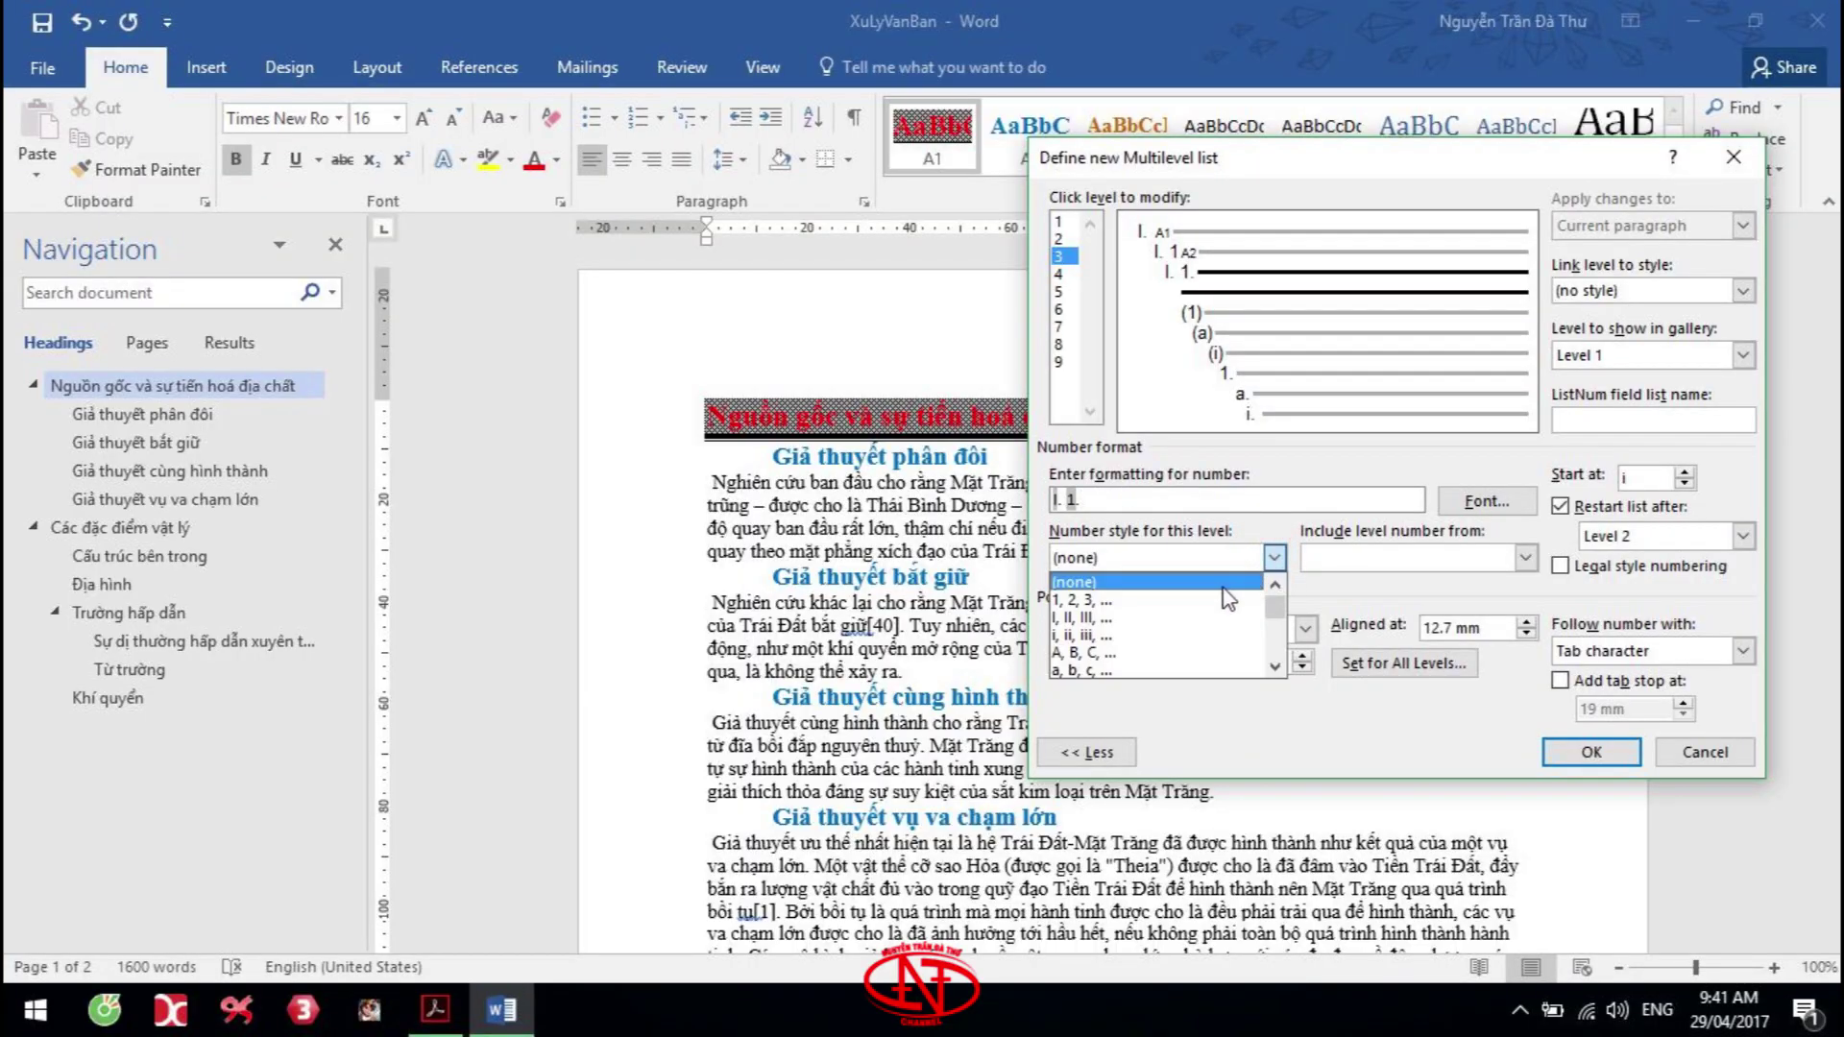
click(1129, 670)
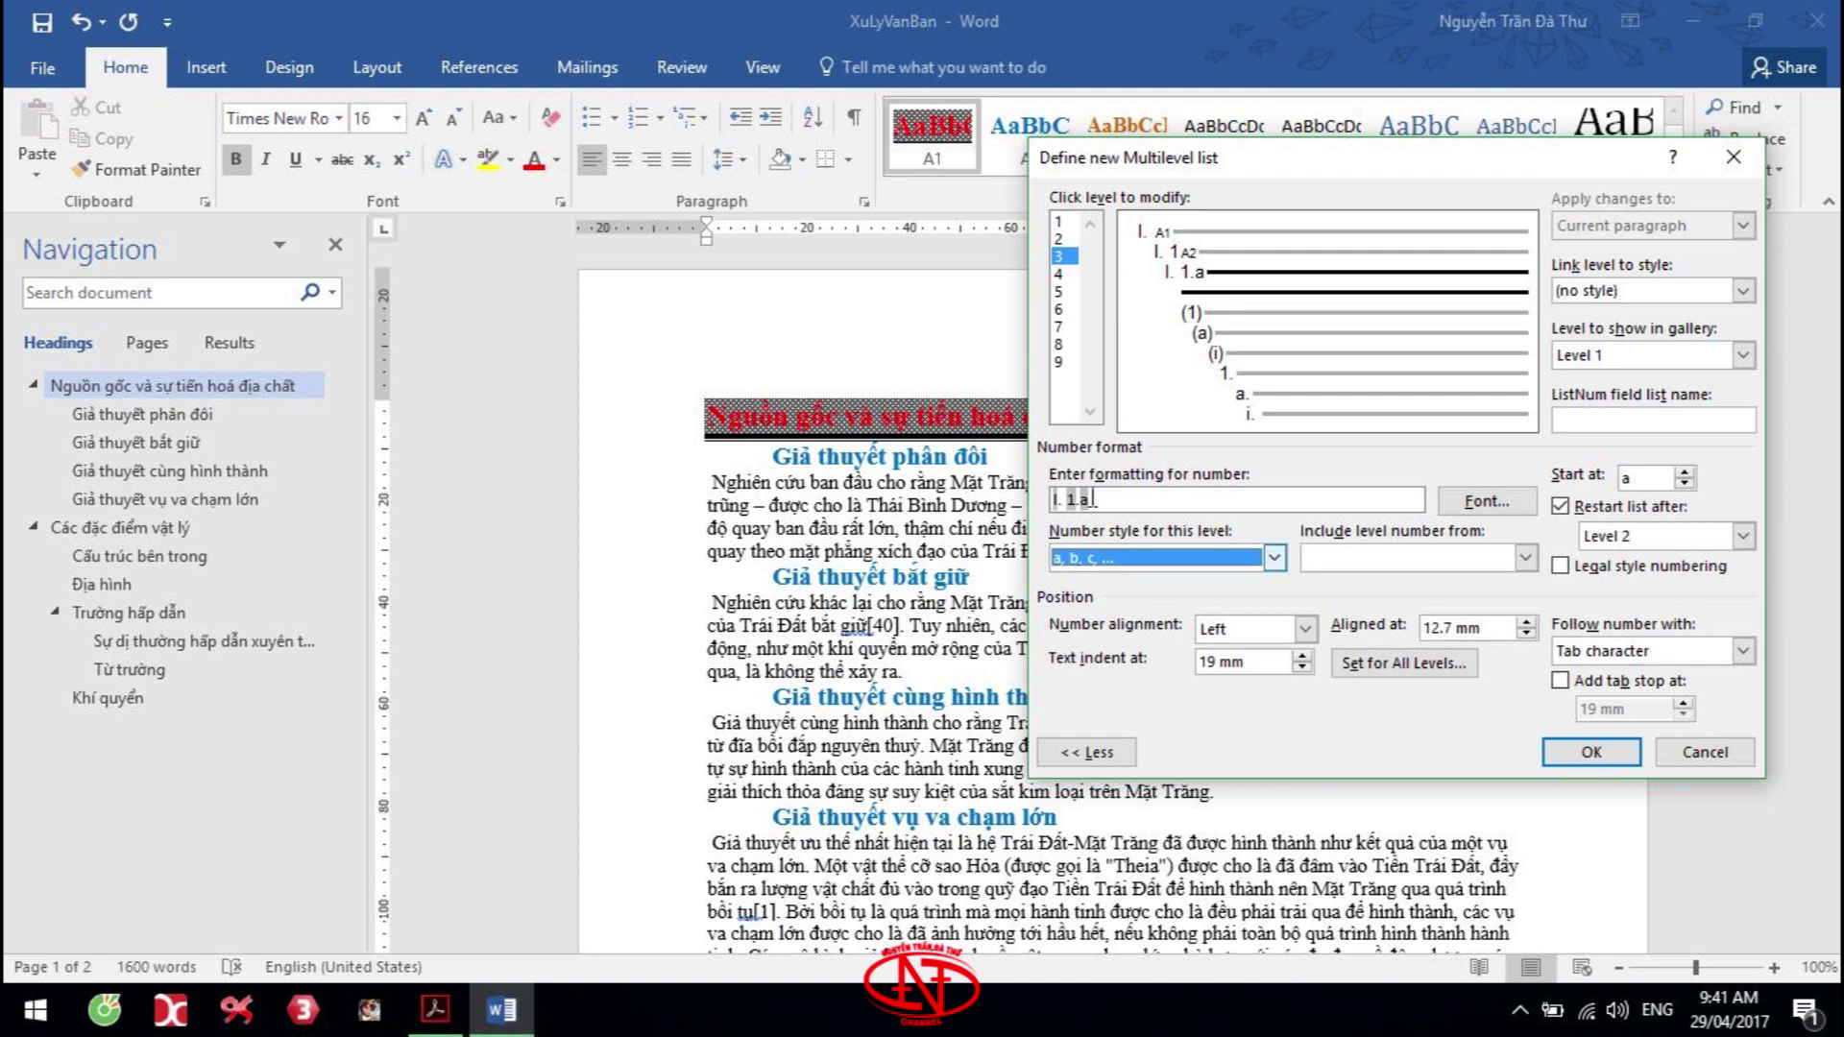
click(1099, 501)
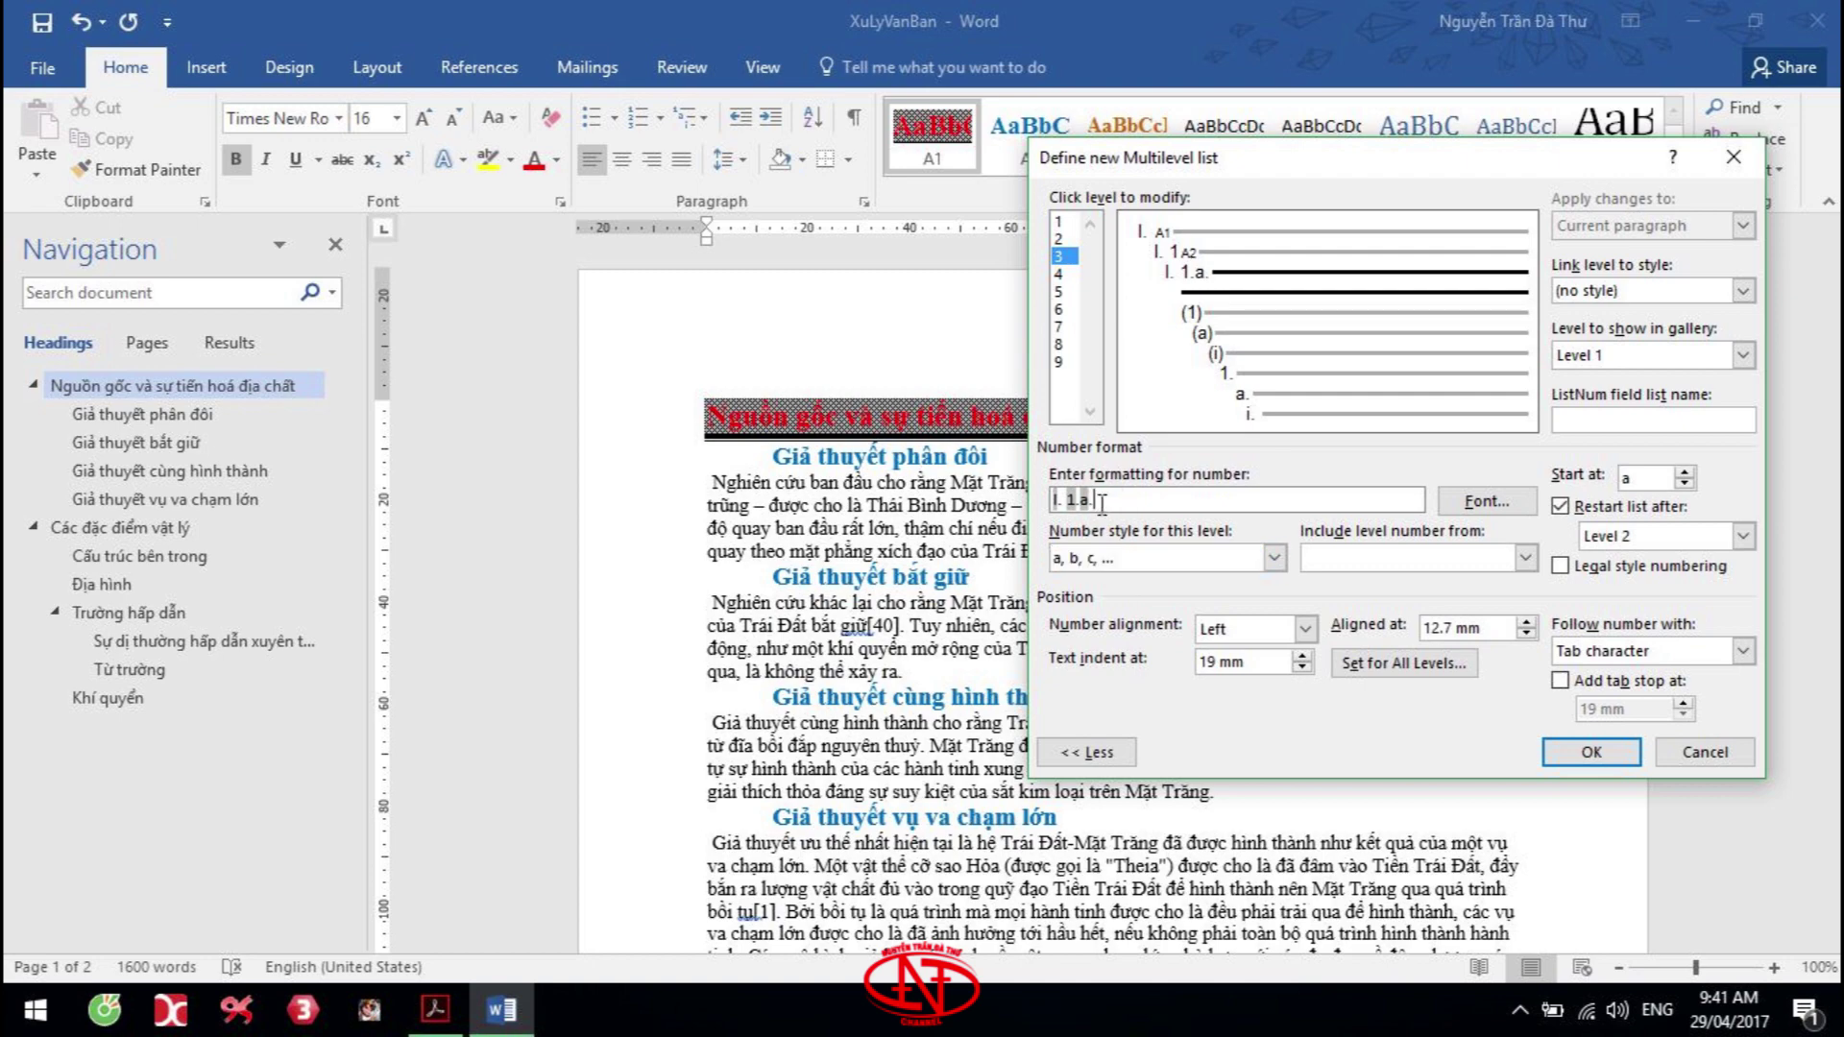
text(.)
click(1071, 499)
key(BackSpace)
click(1743, 290)
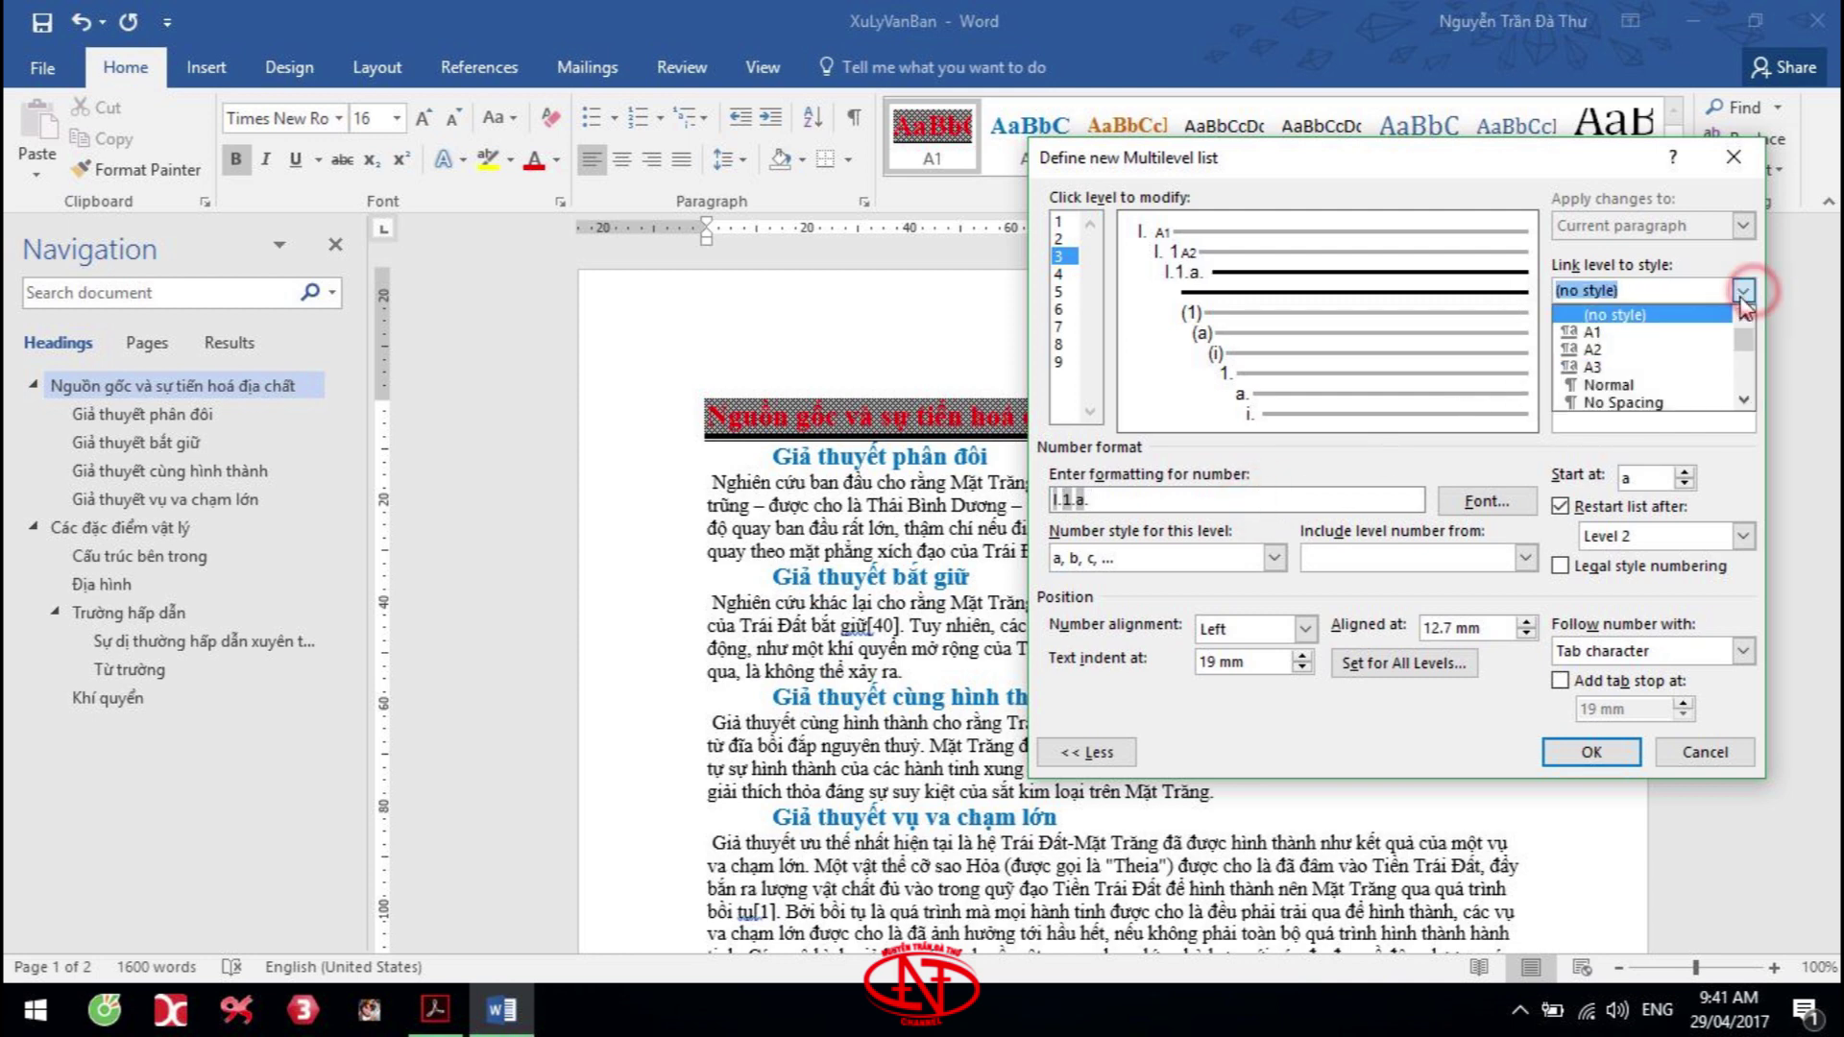
click(1623, 367)
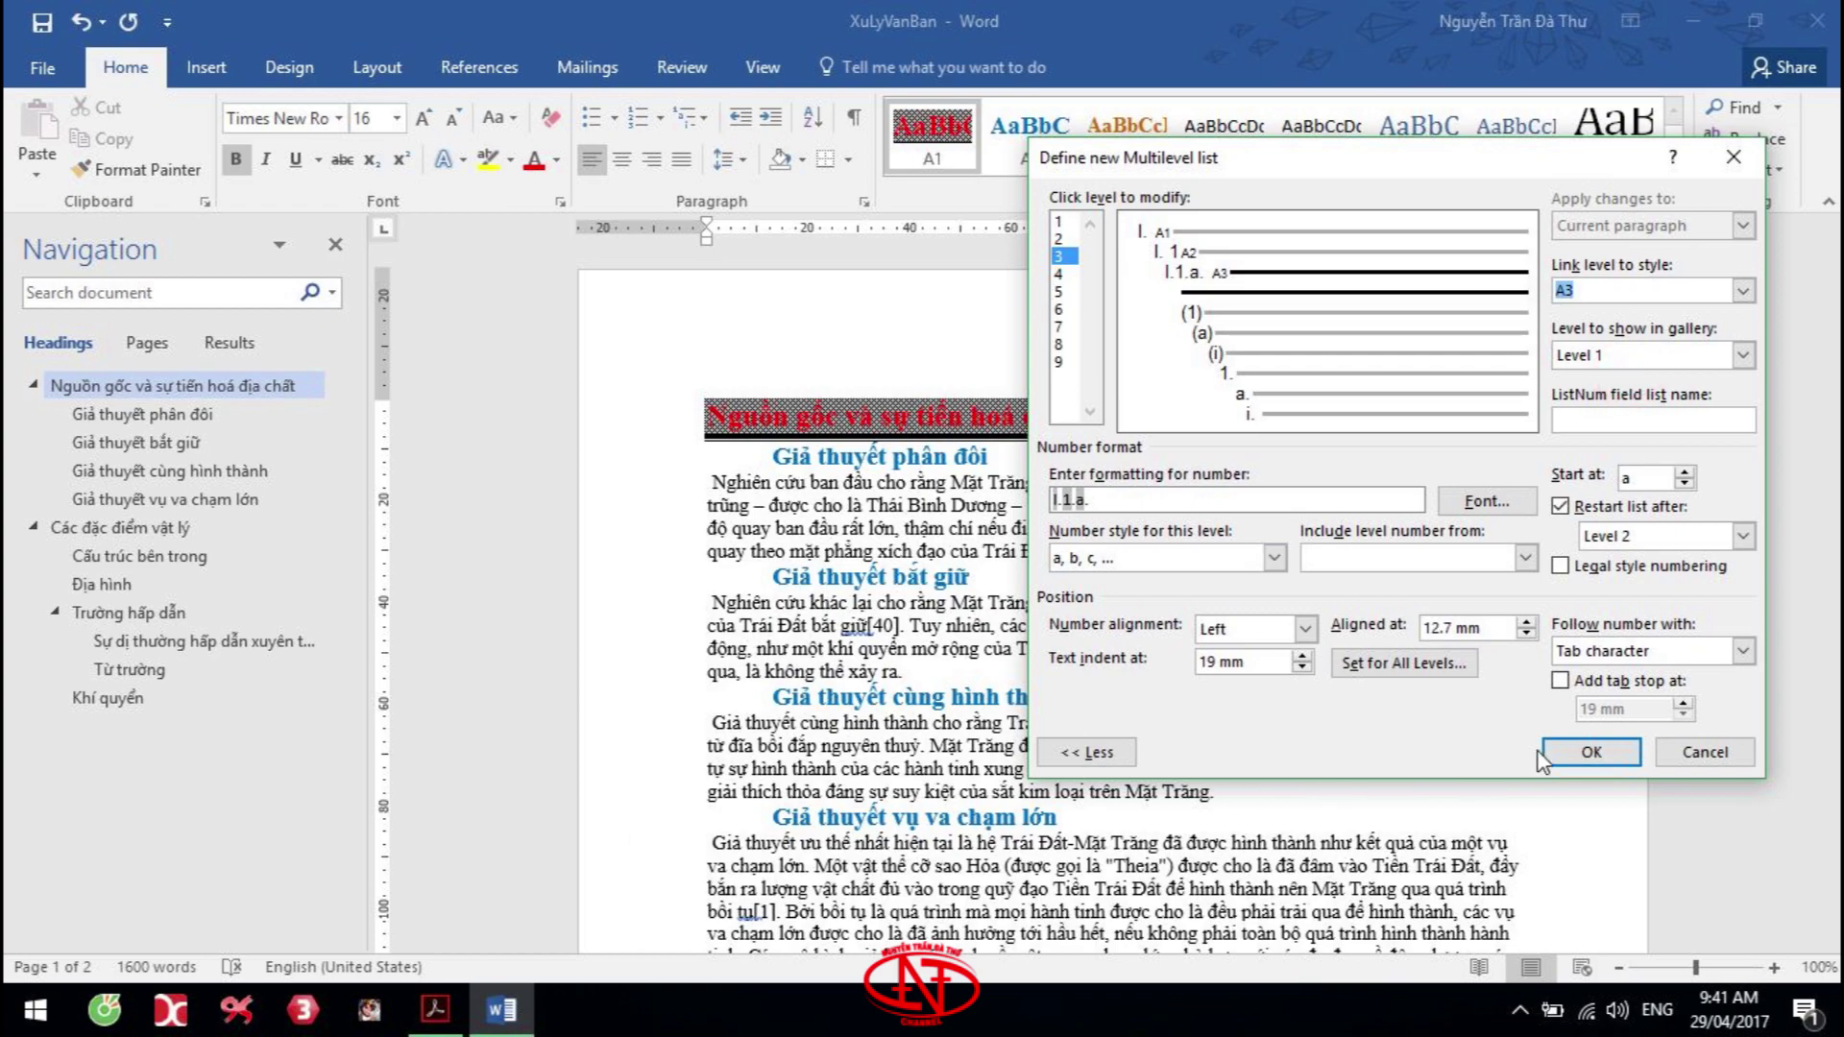
click(1591, 752)
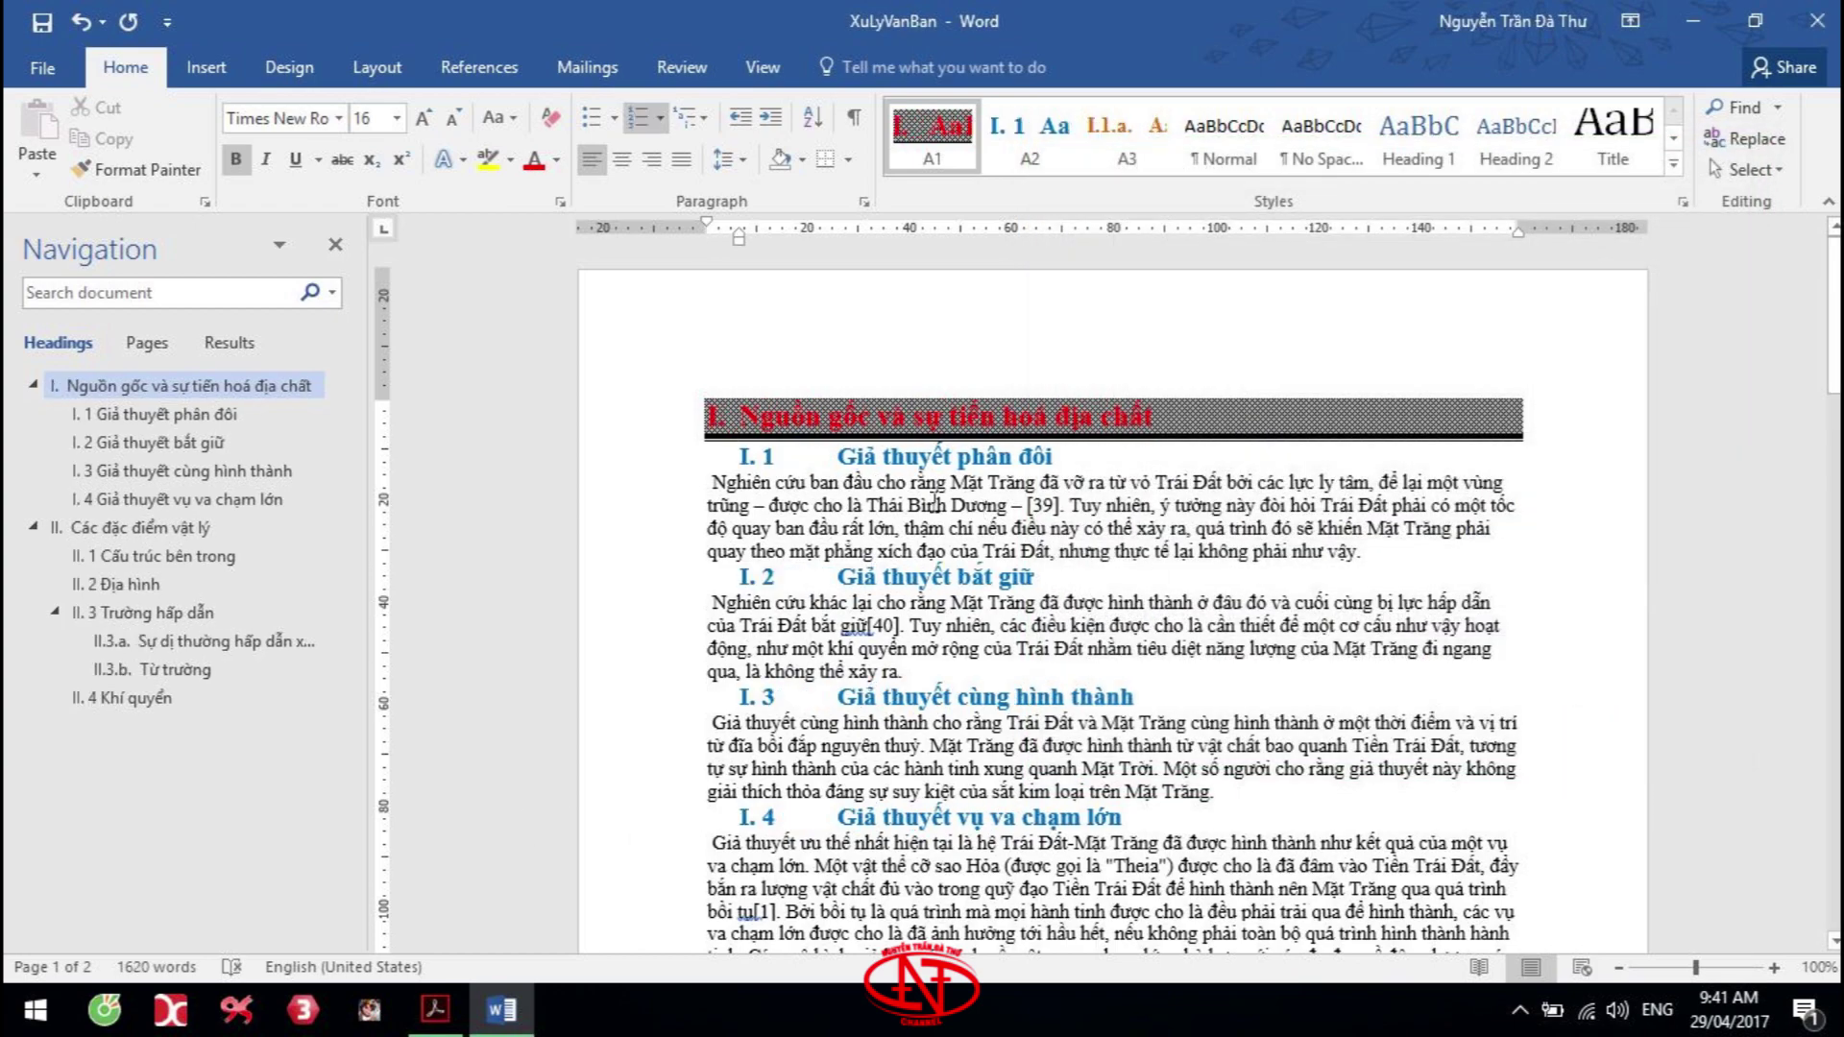
scroll(929, 504, down, 3)
scroll(927, 503, down, 4)
scroll(927, 502, down, 3)
scroll(926, 501, down, 5)
scroll(927, 501, down, 2)
click(710, 488)
key(alt+Tab)
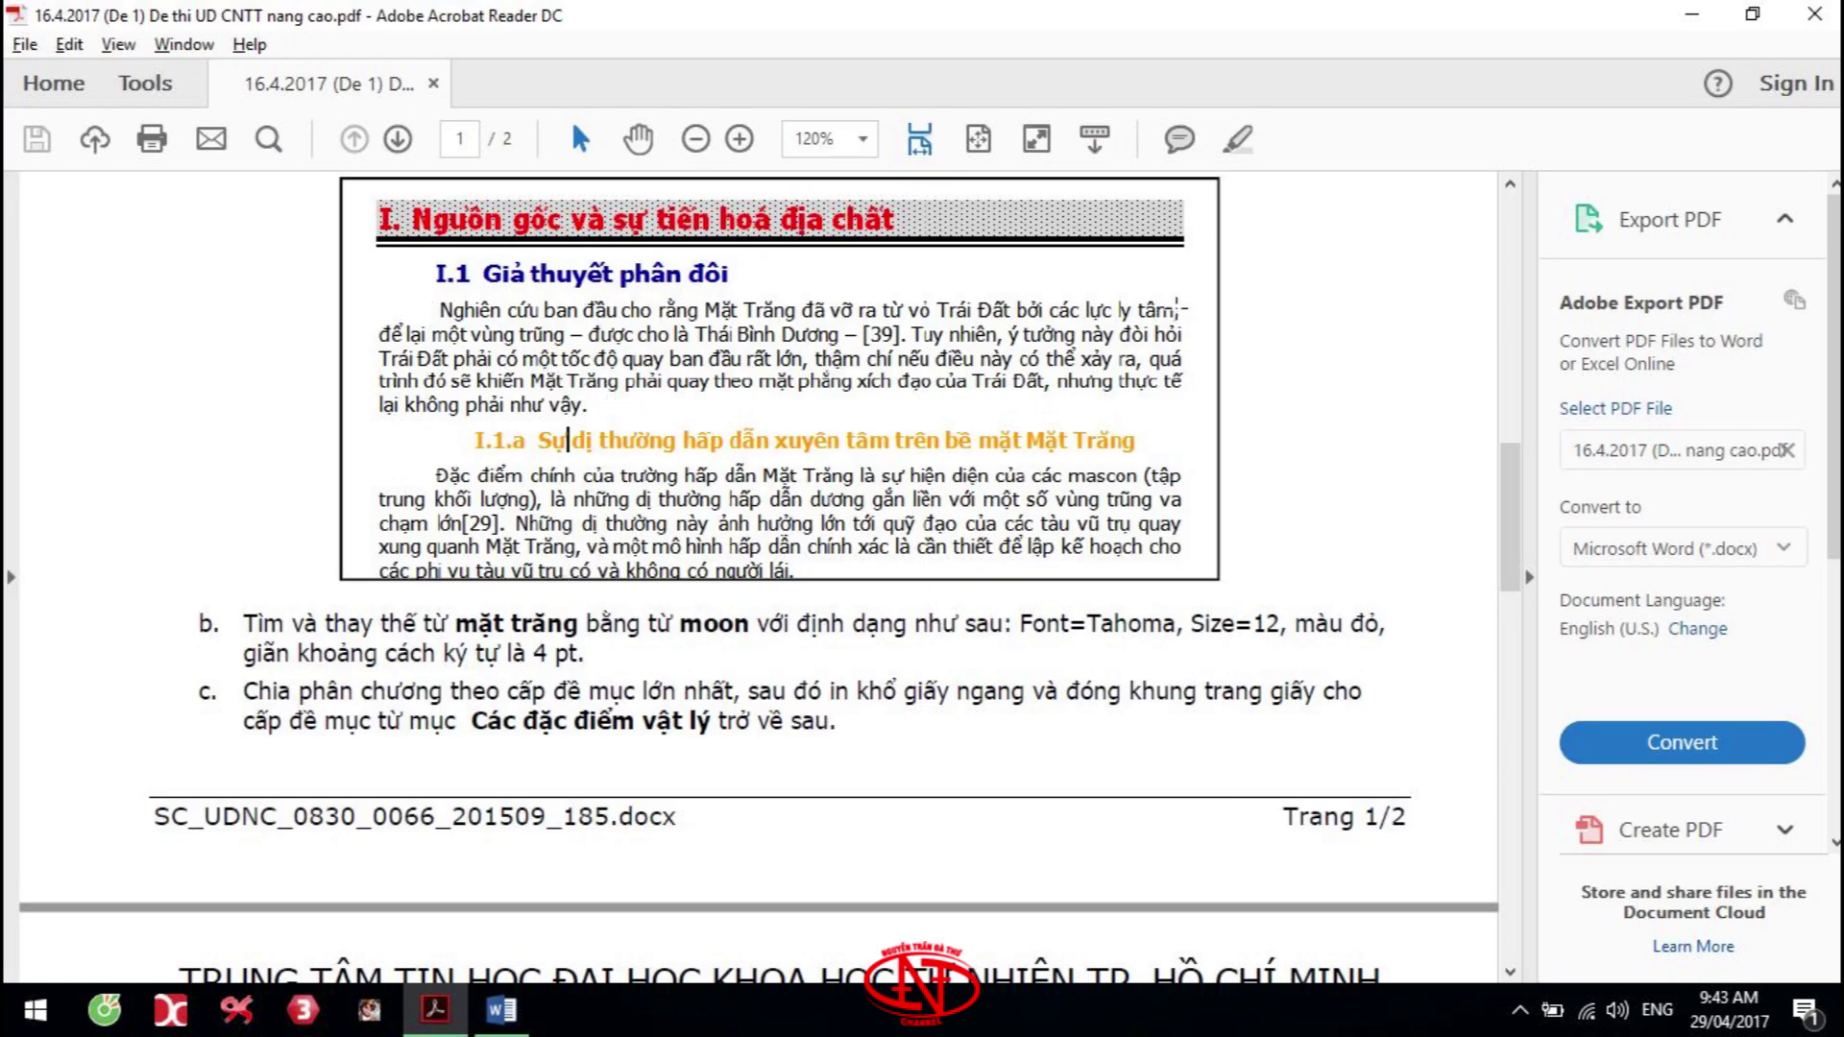
key(alt+Tab)
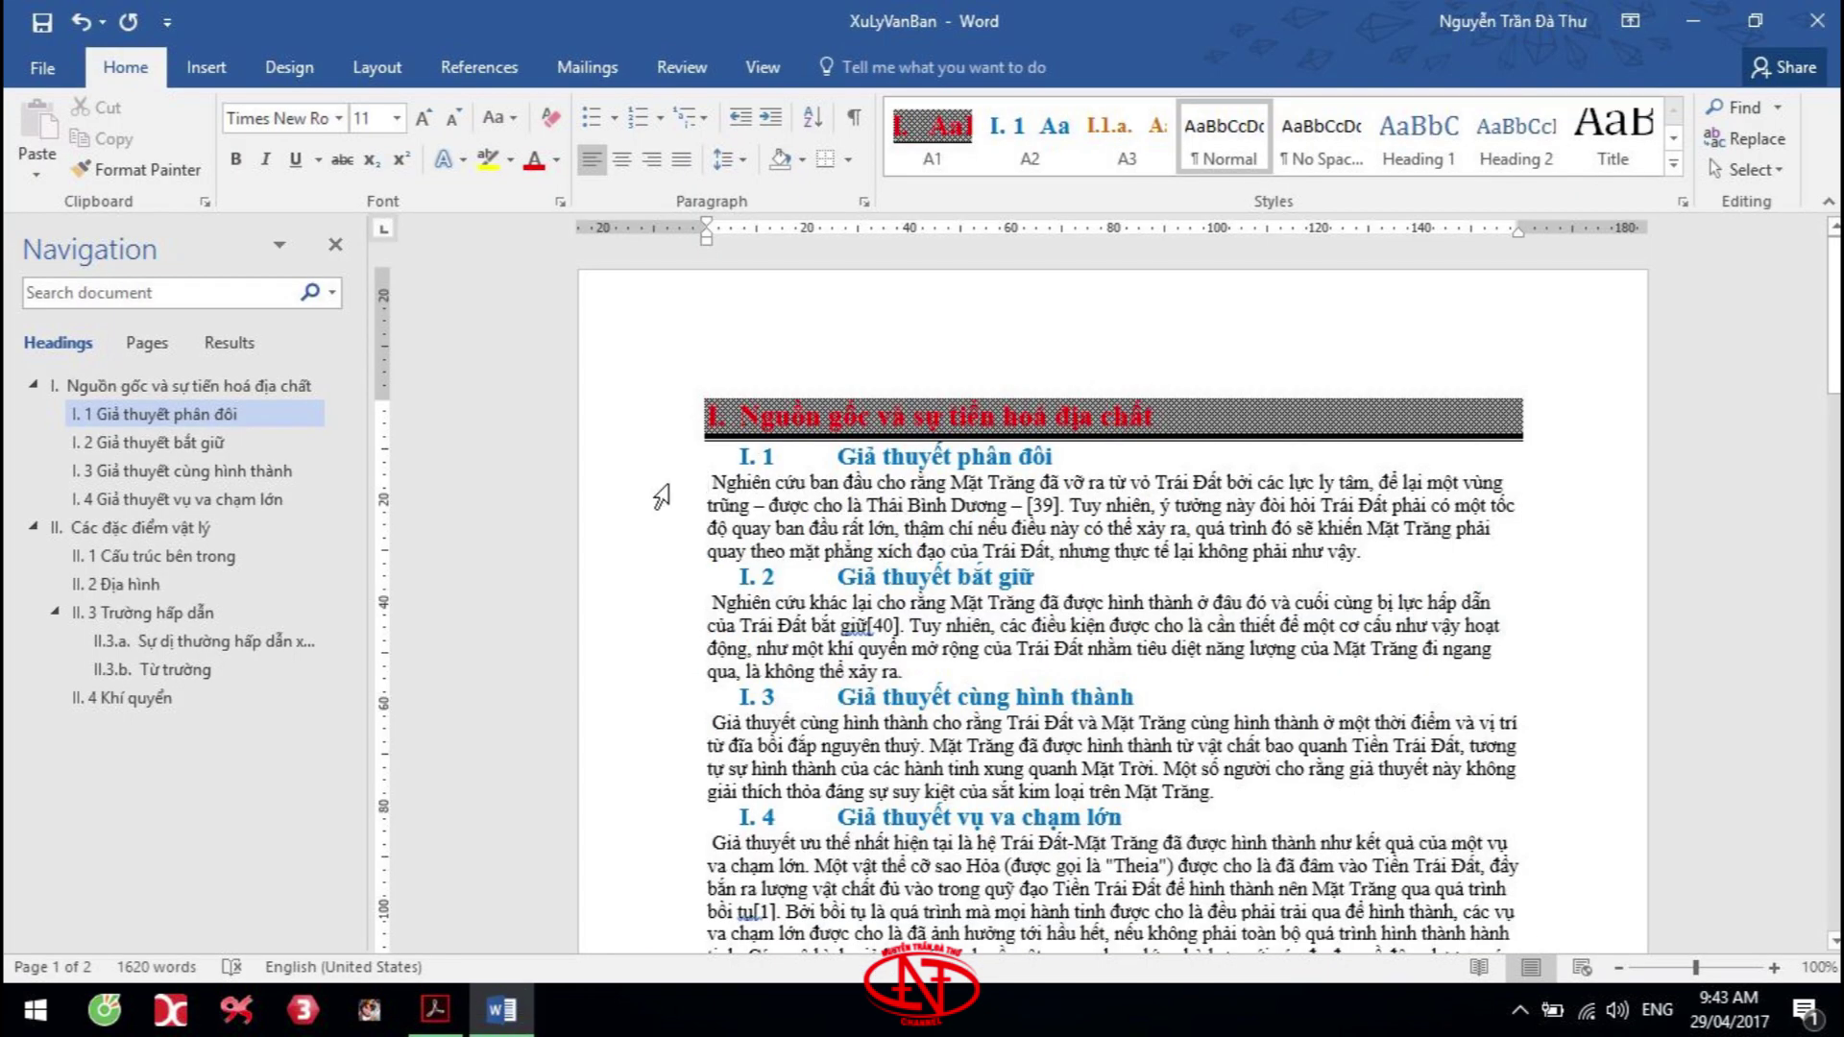
Select all text formatted like the body text and give it a 12.7 mm first-line indent
click(665, 488)
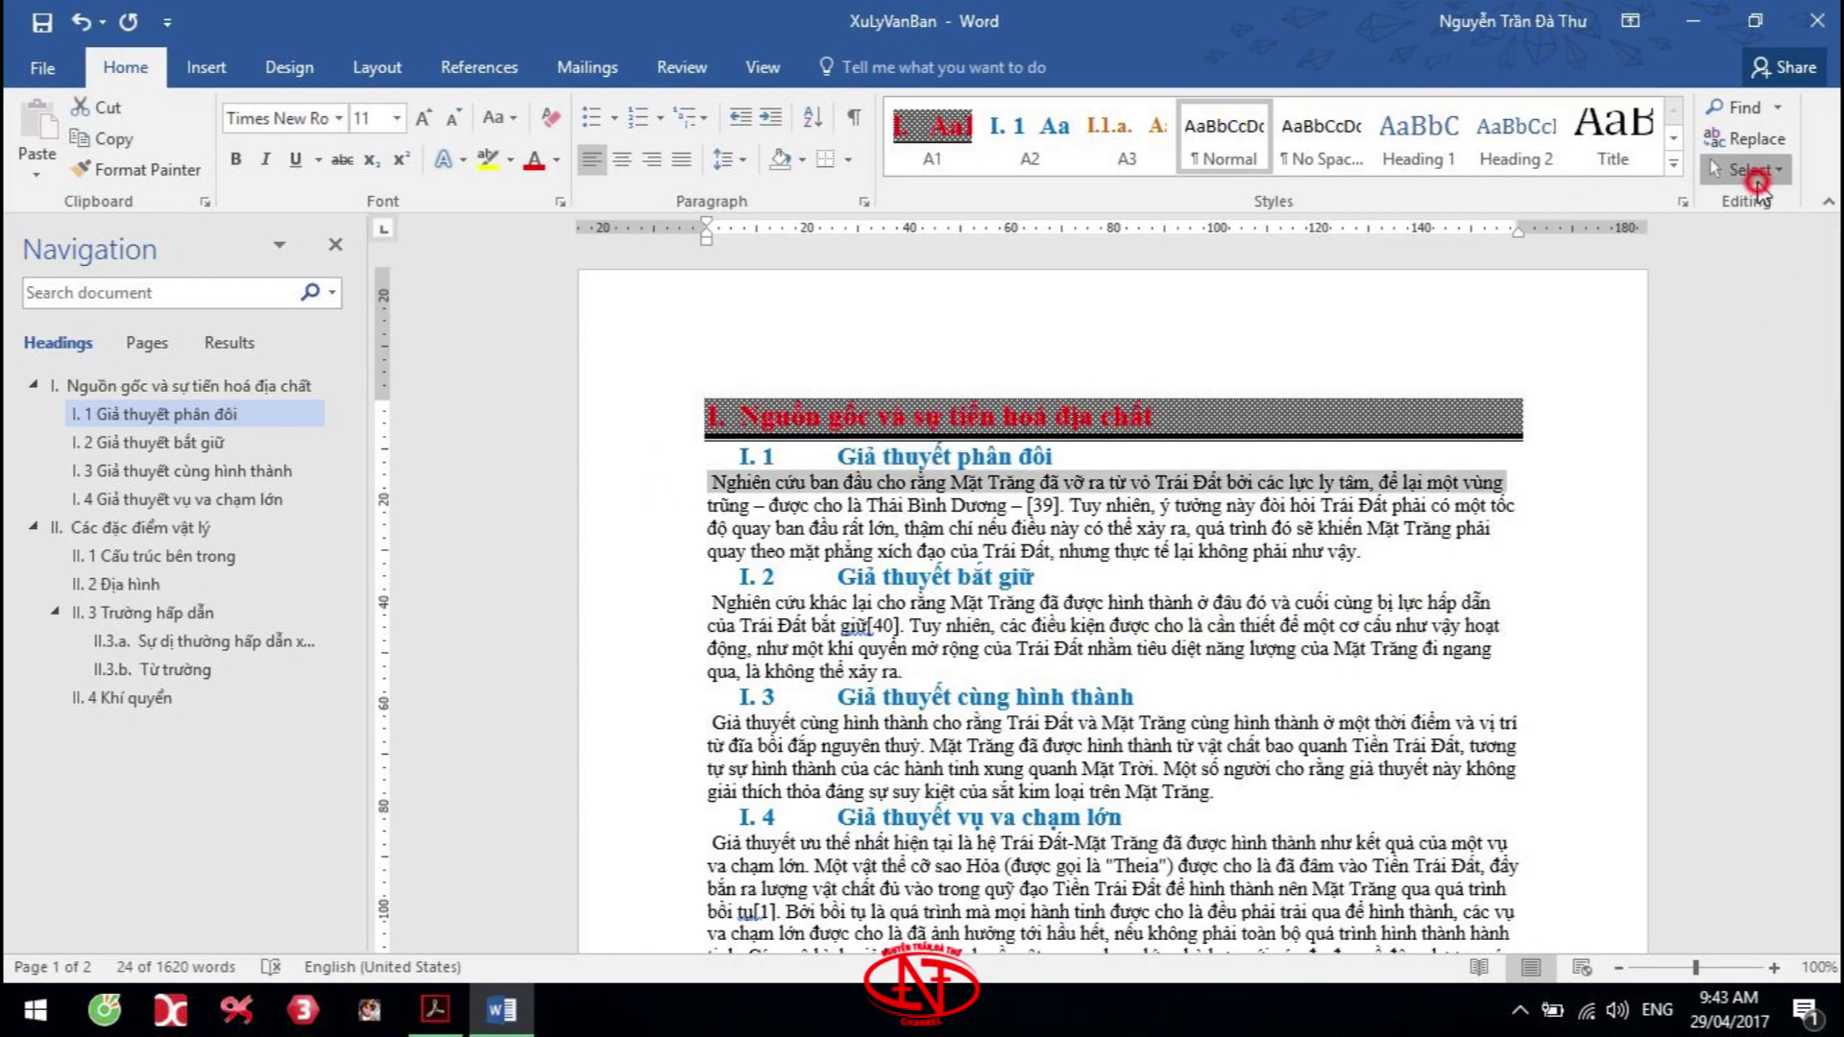
click(1743, 169)
click(1725, 270)
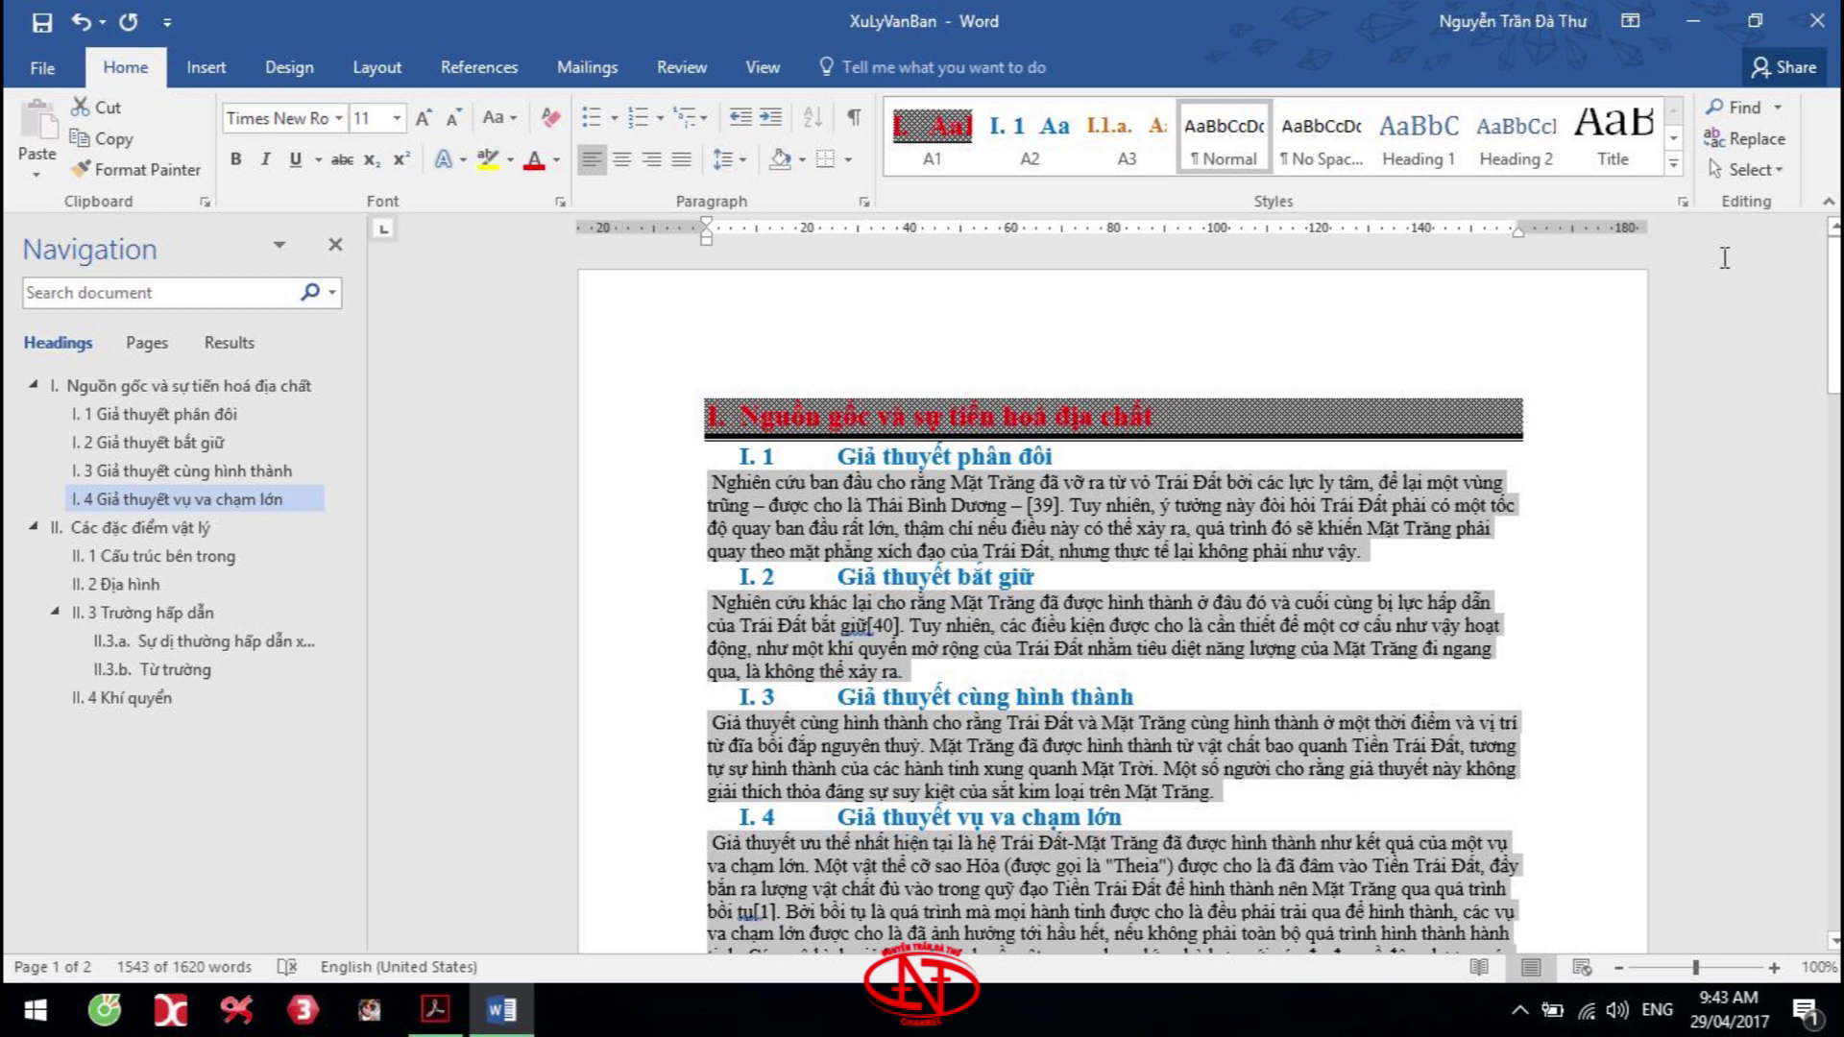
click(863, 202)
click(1382, 440)
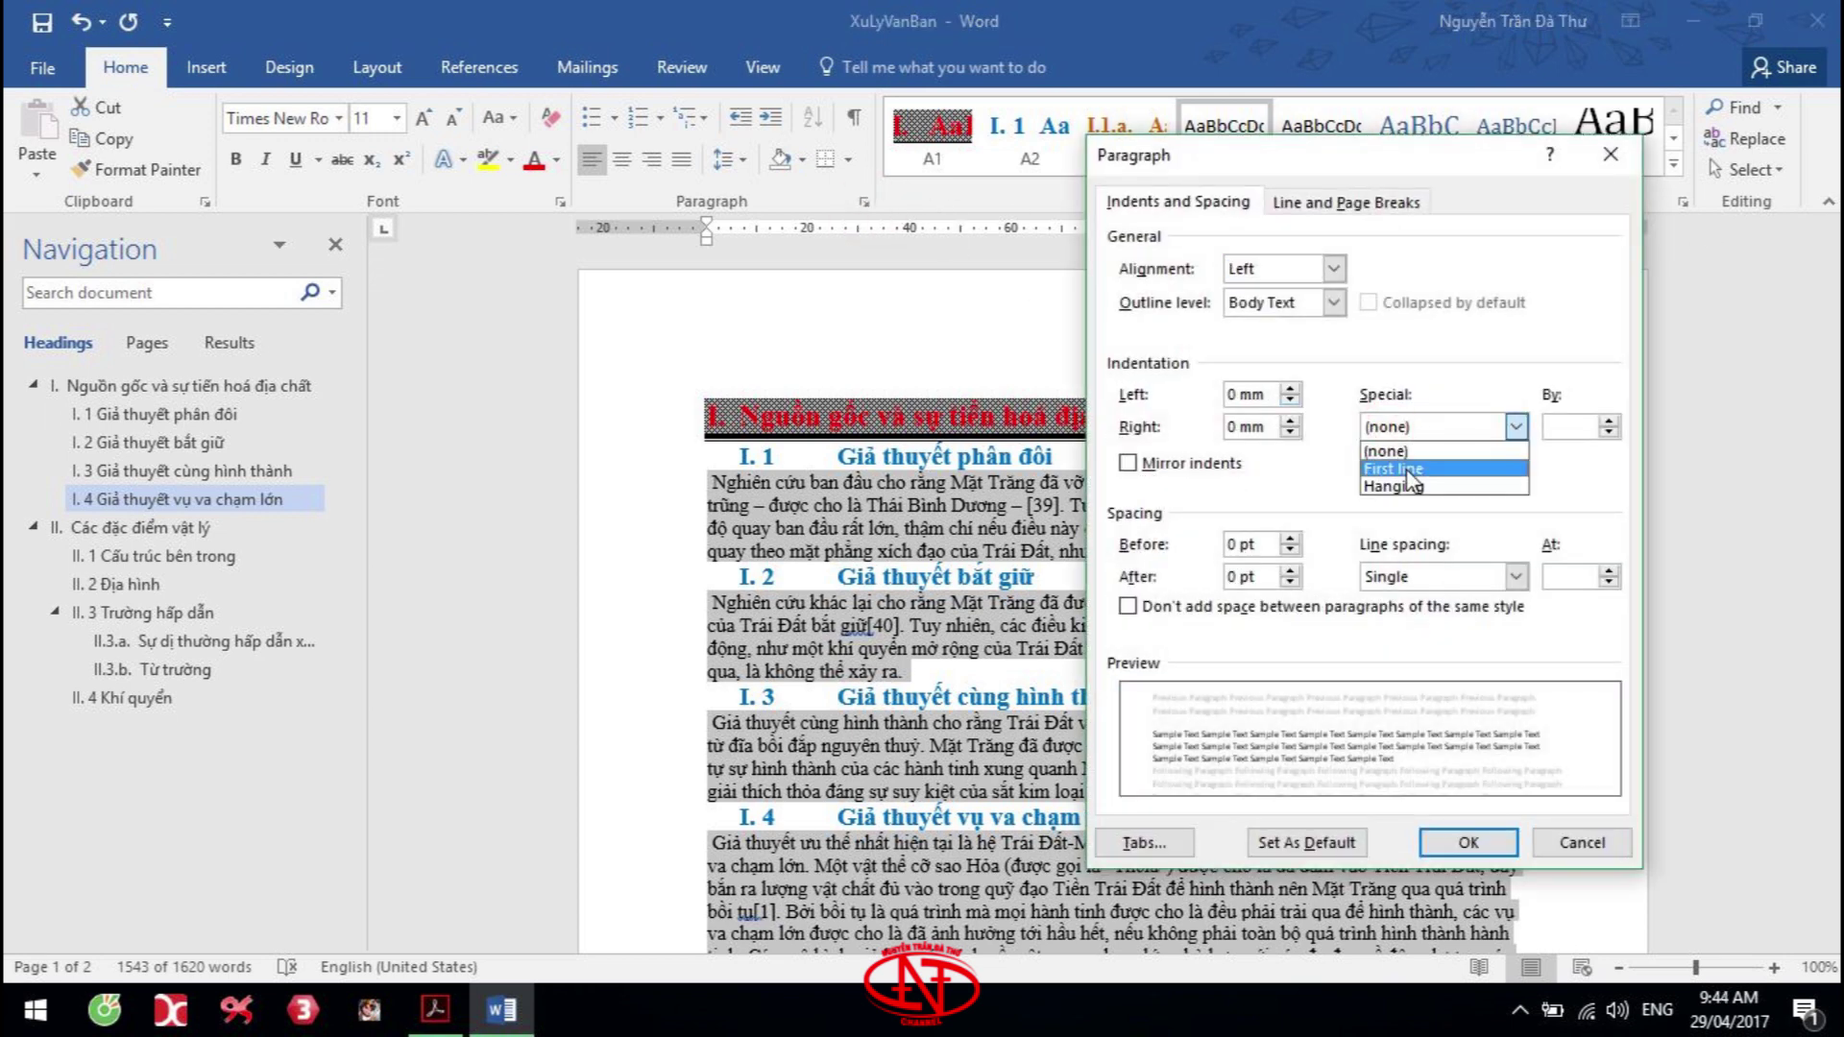
click(1392, 470)
click(1470, 843)
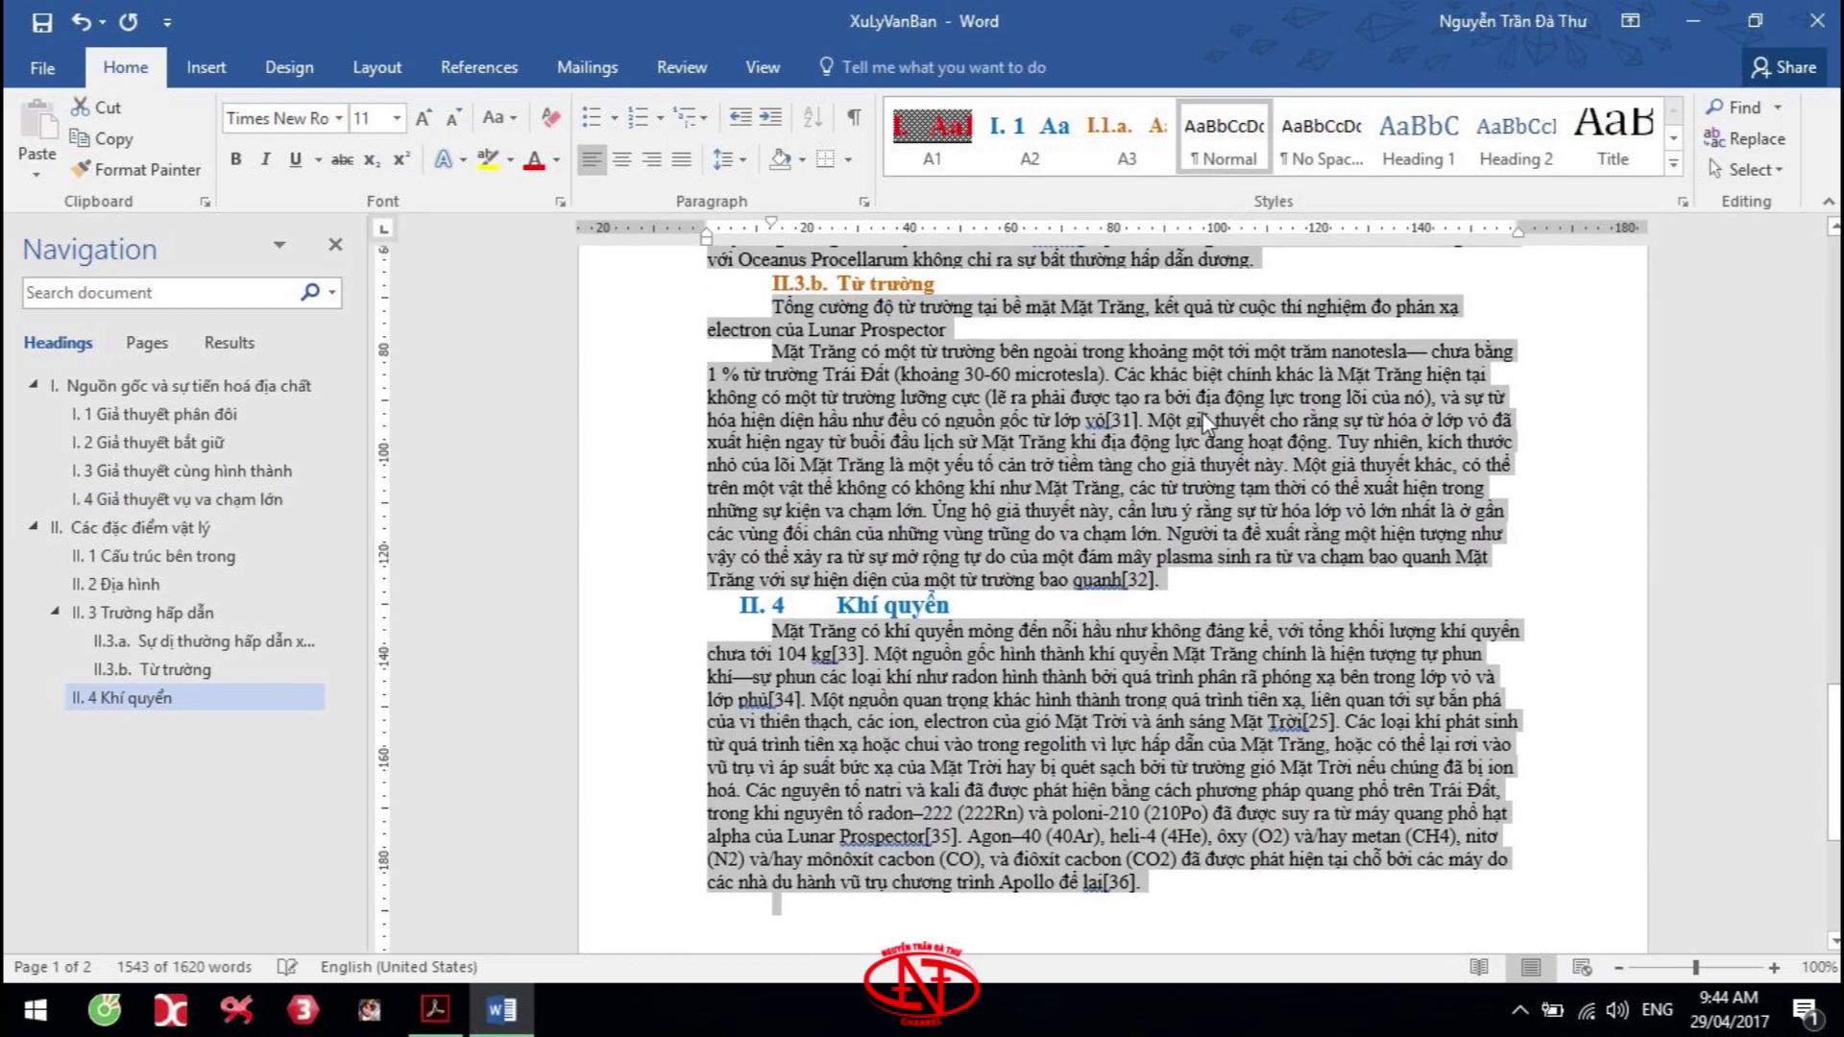
Fully justify the selected body paragraphs and return to the top of the document
click(683, 161)
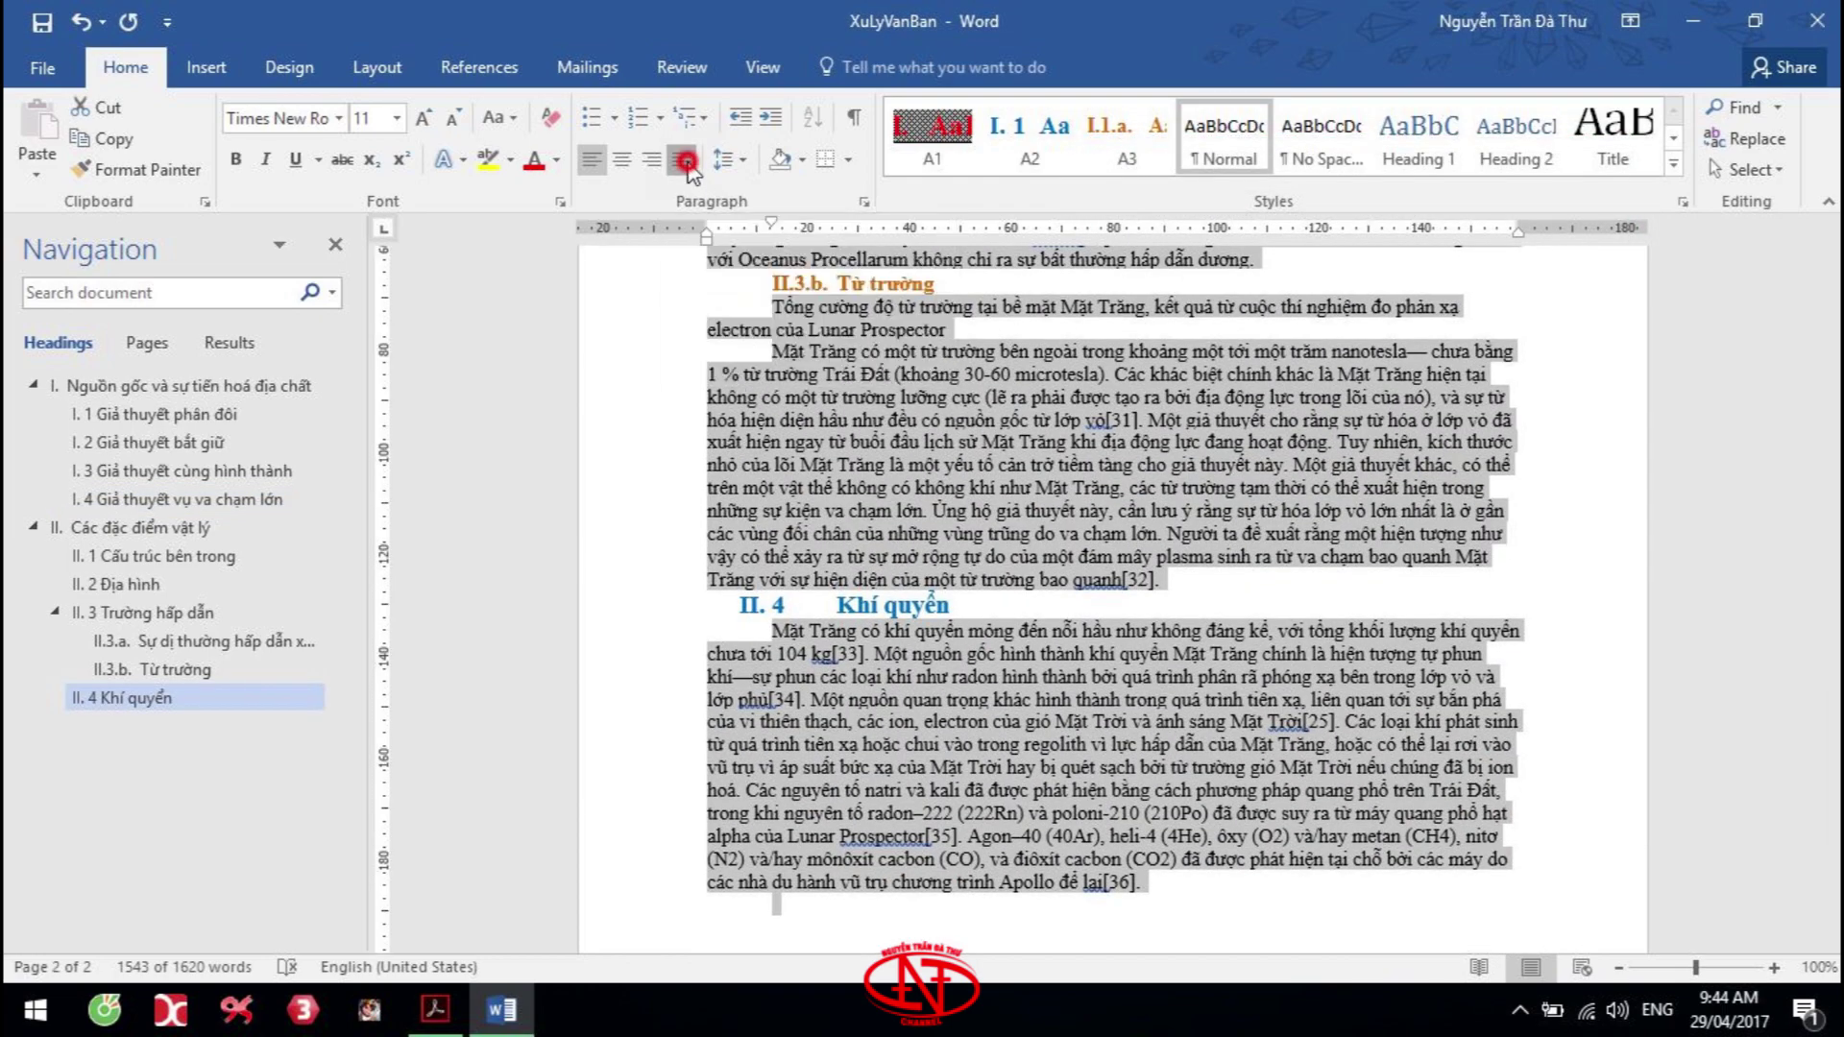
scroll(953, 441, up, 10)
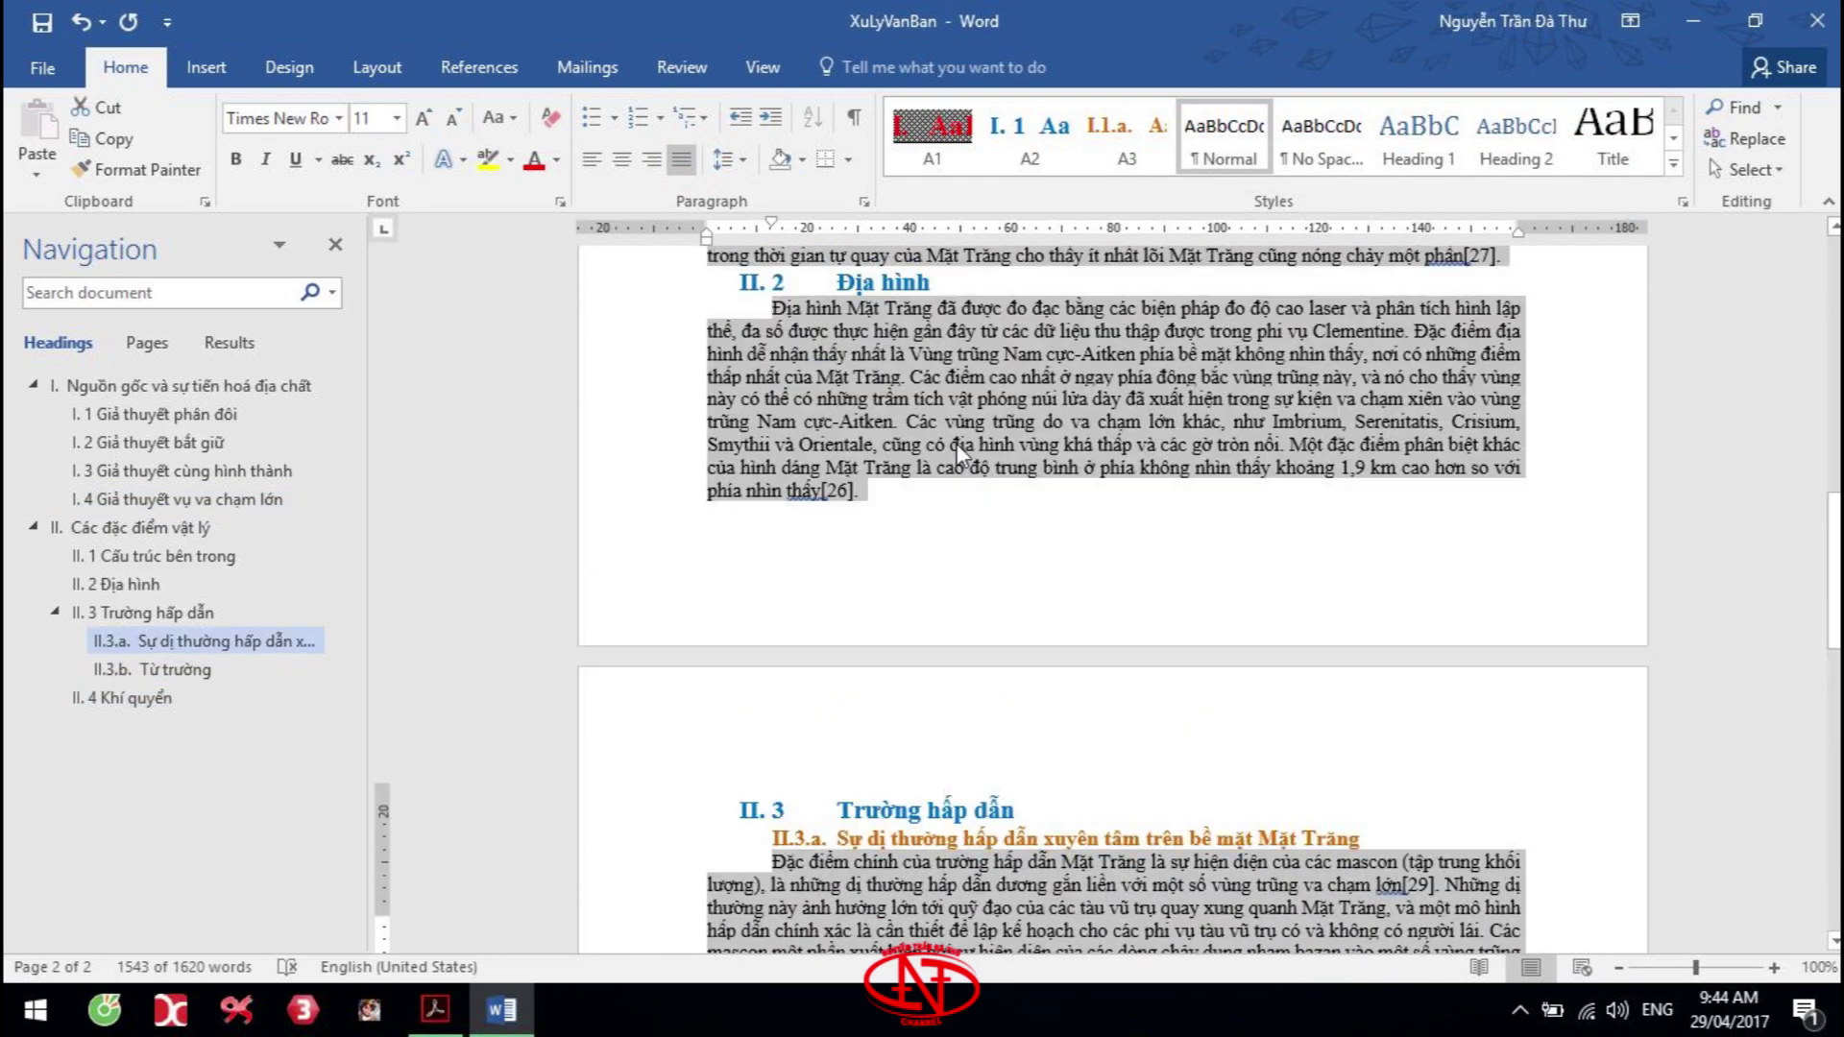
scroll(954, 442, up, 10)
scroll(960, 451, up, 5)
scroll(961, 452, up, 5)
key(ctrl+Home)
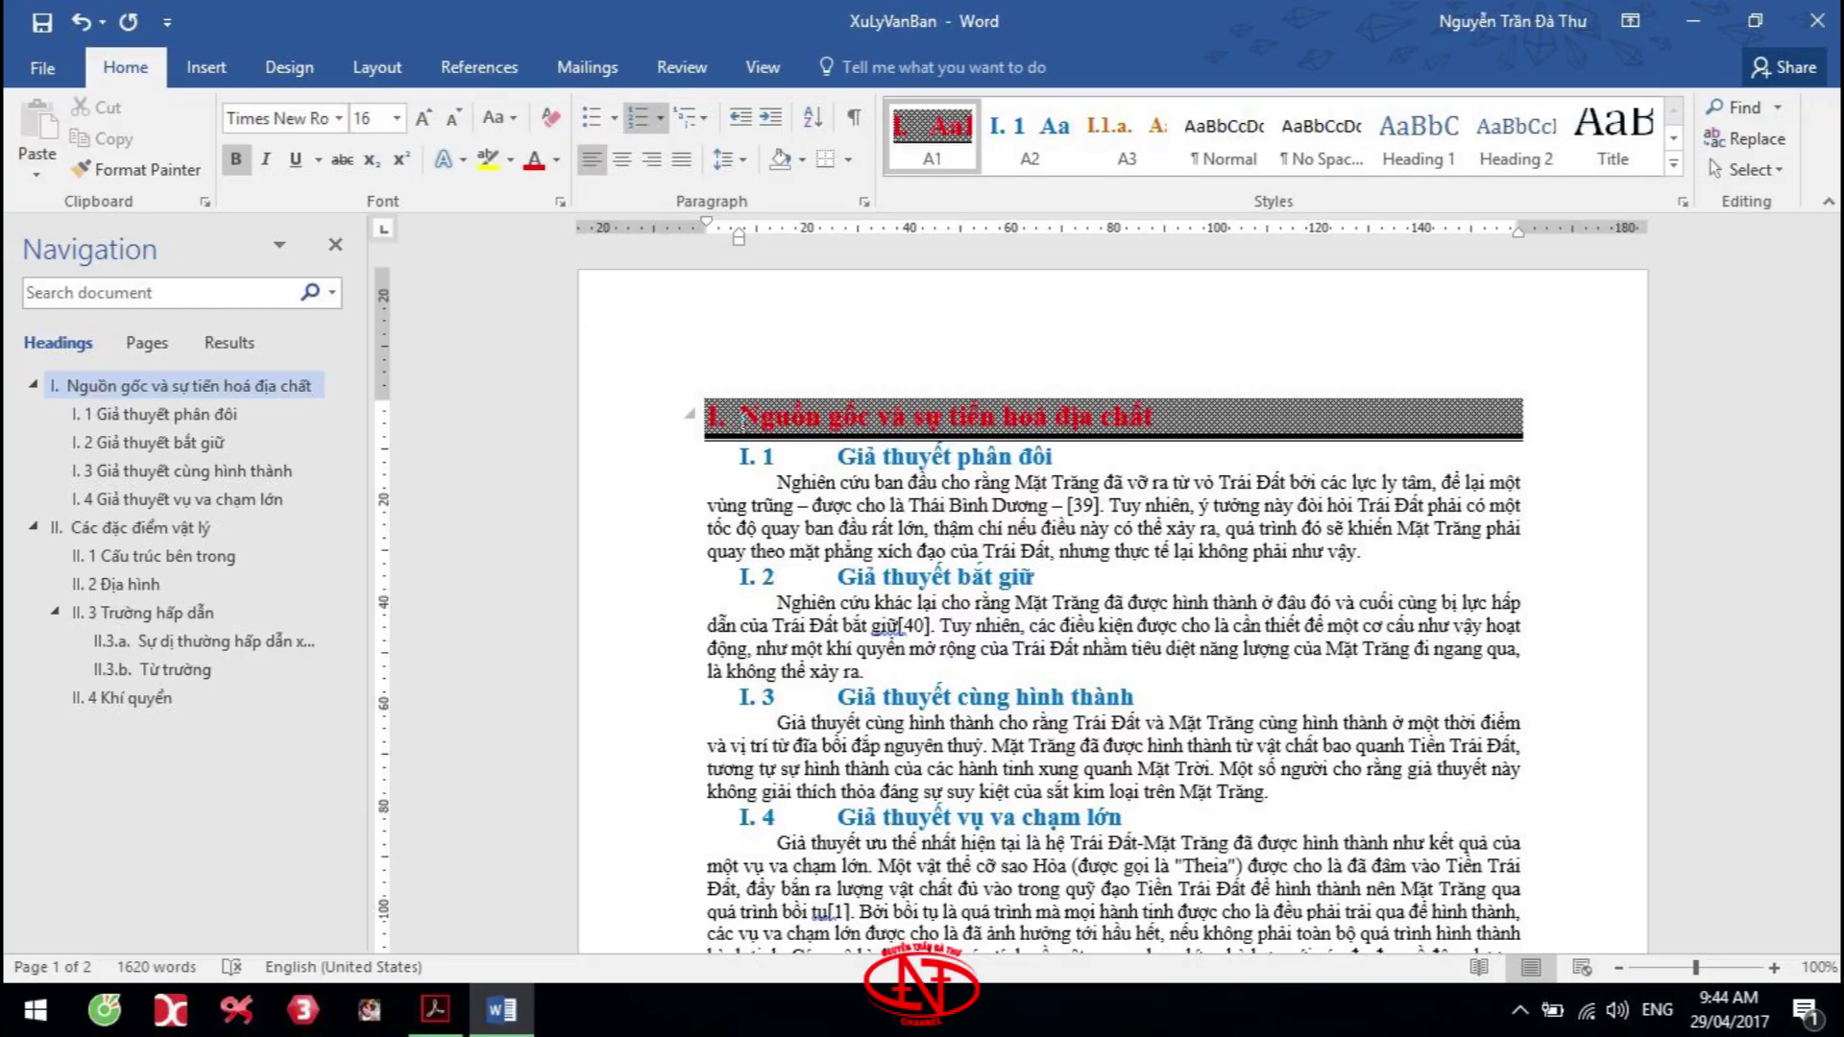
key(alt+Tab)
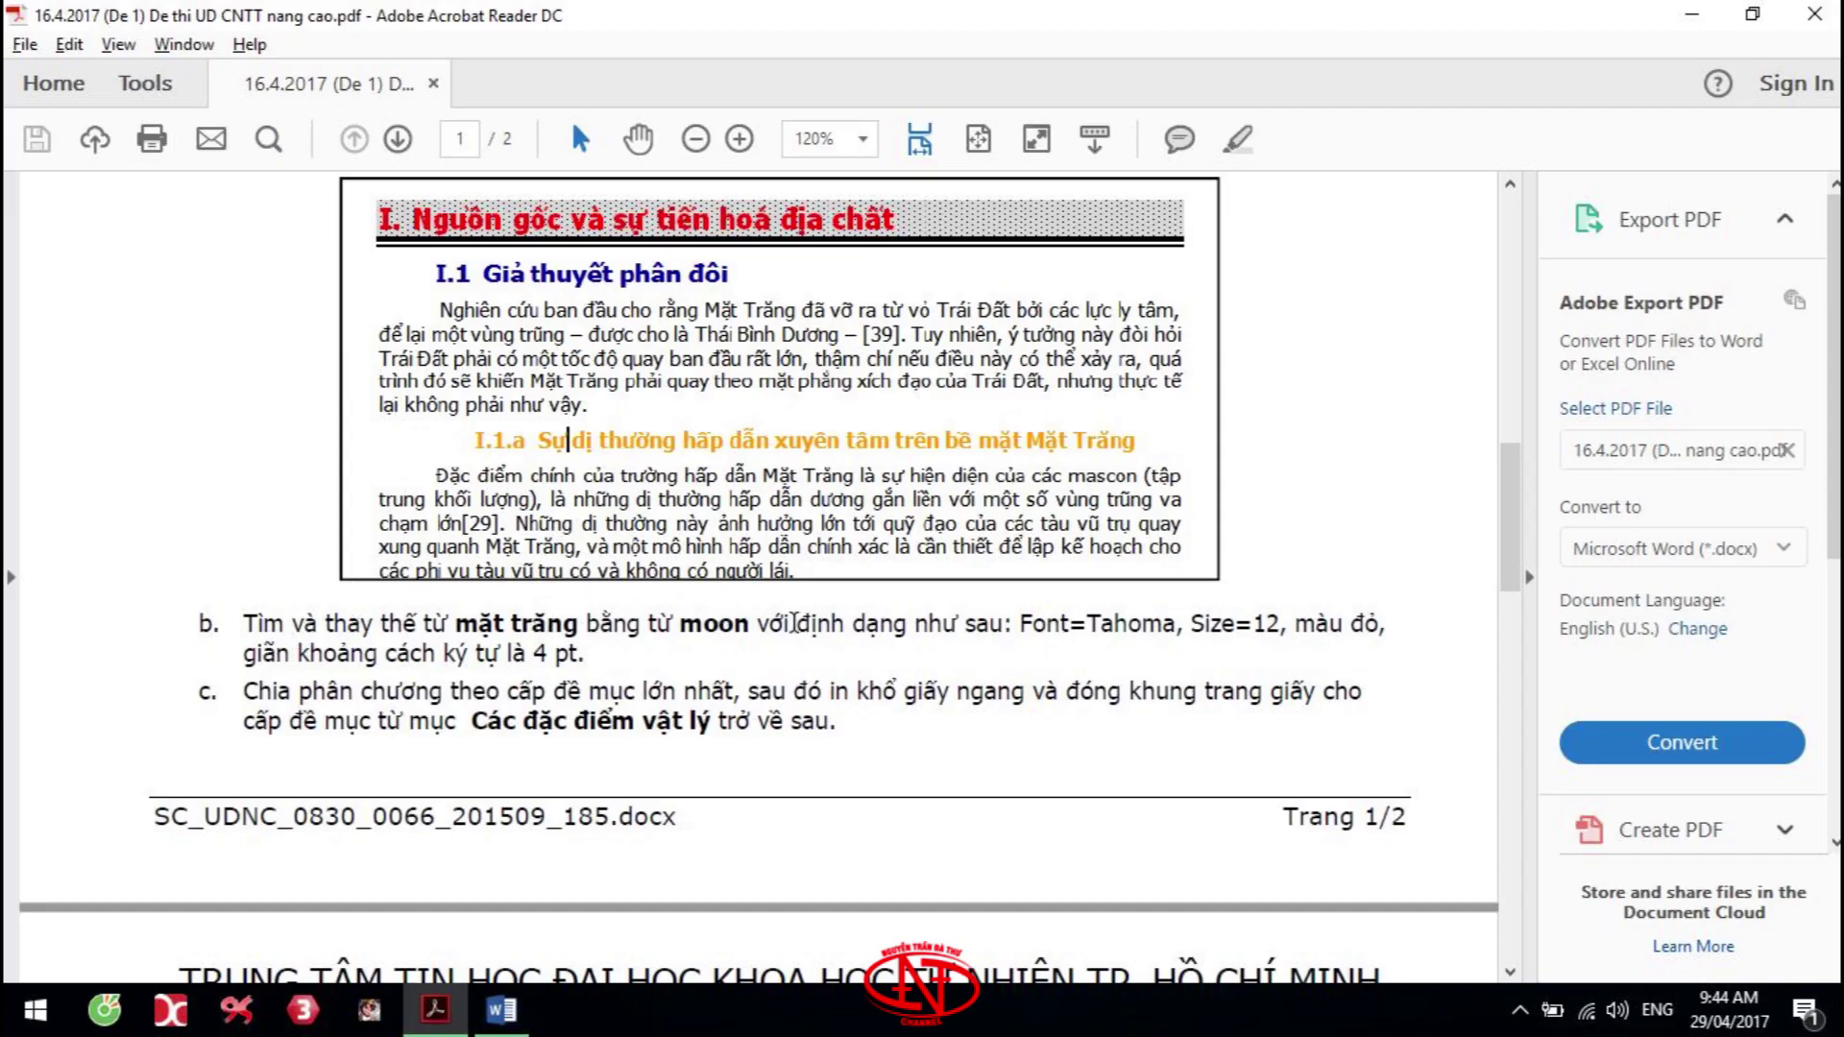
Back in Word, put the caret in the I.1 body text and open Replace with Ctrl+H
key(alt+Tab)
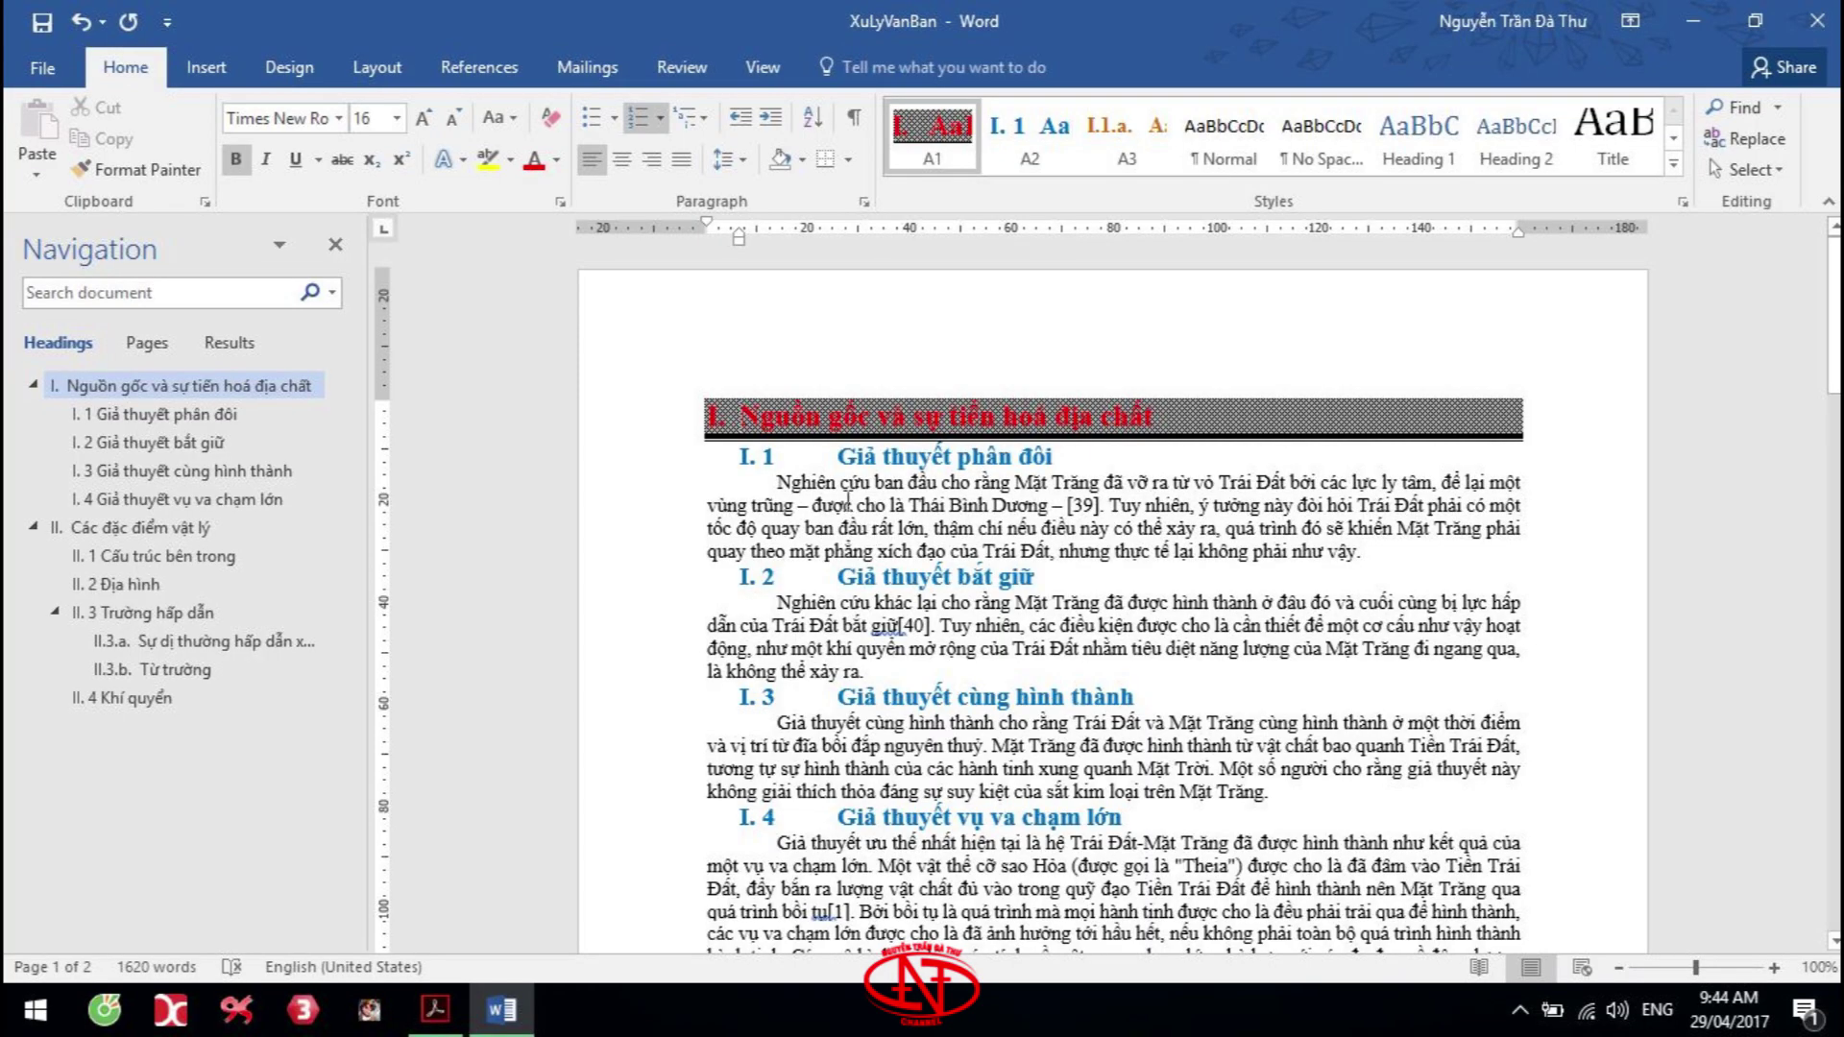
click(780, 497)
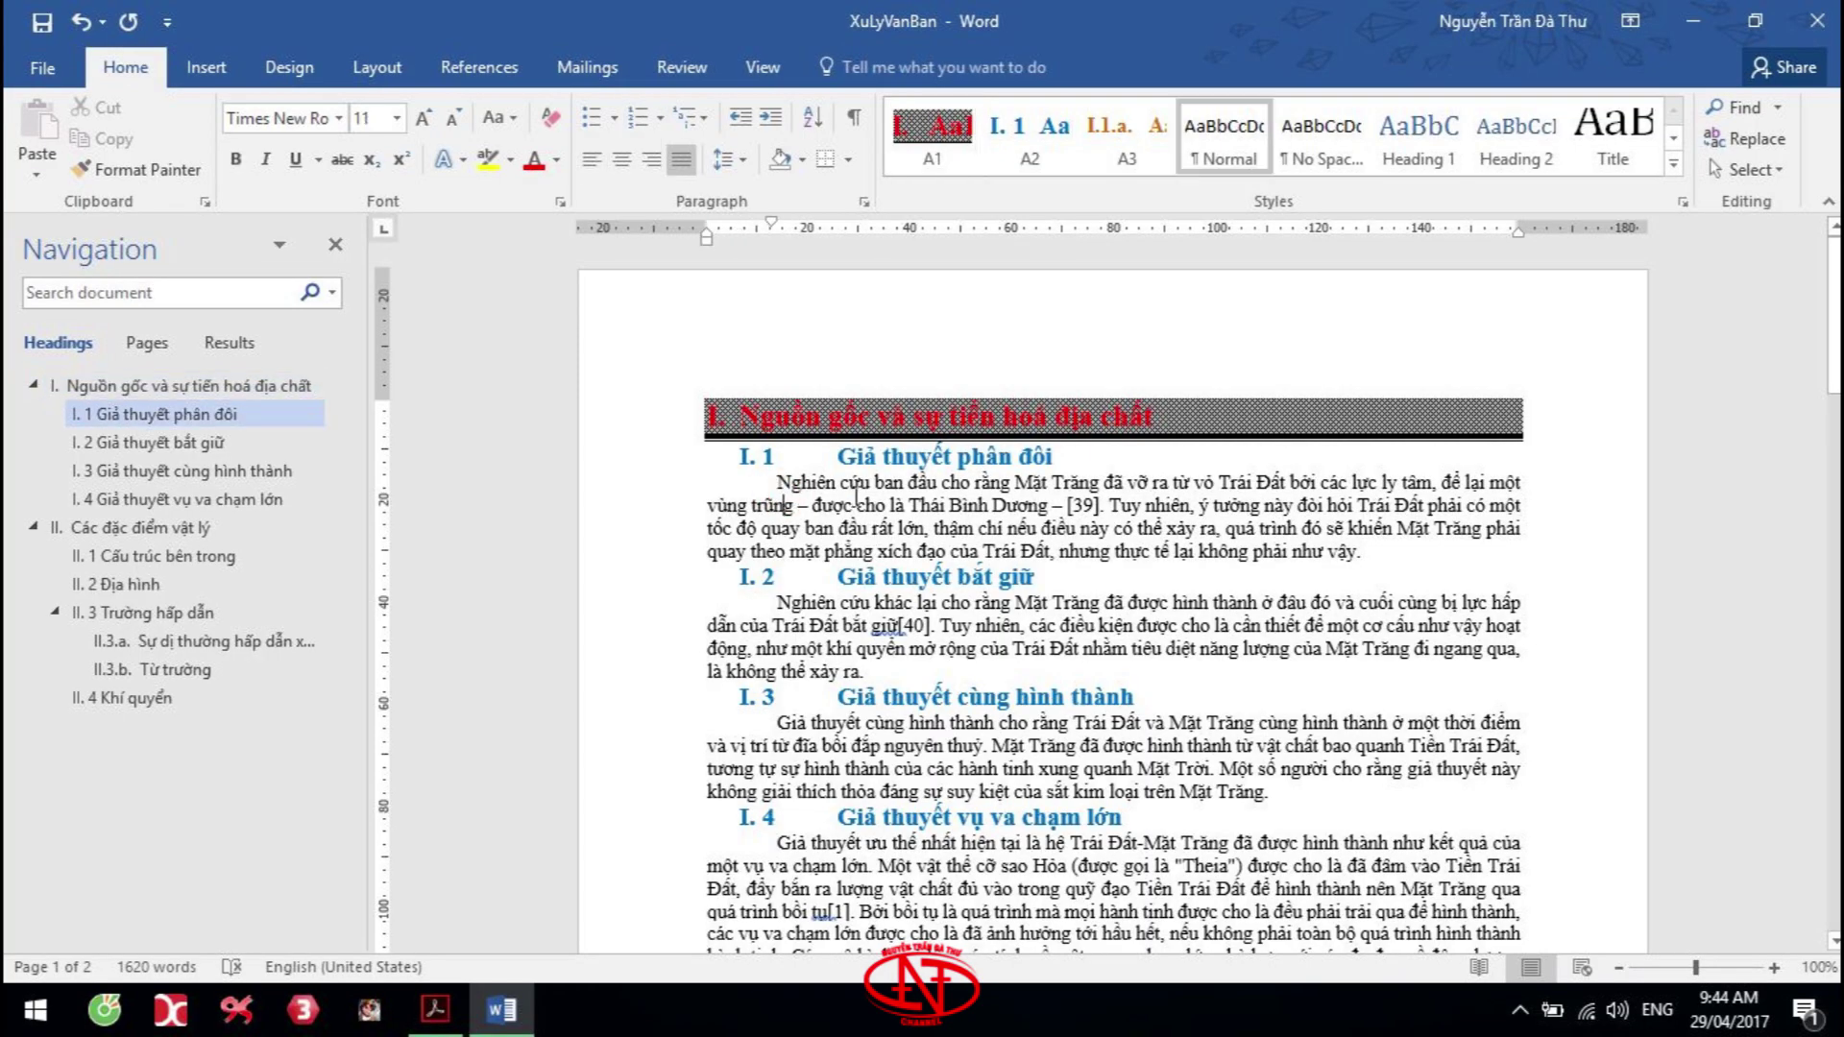
key(ctrl+h)
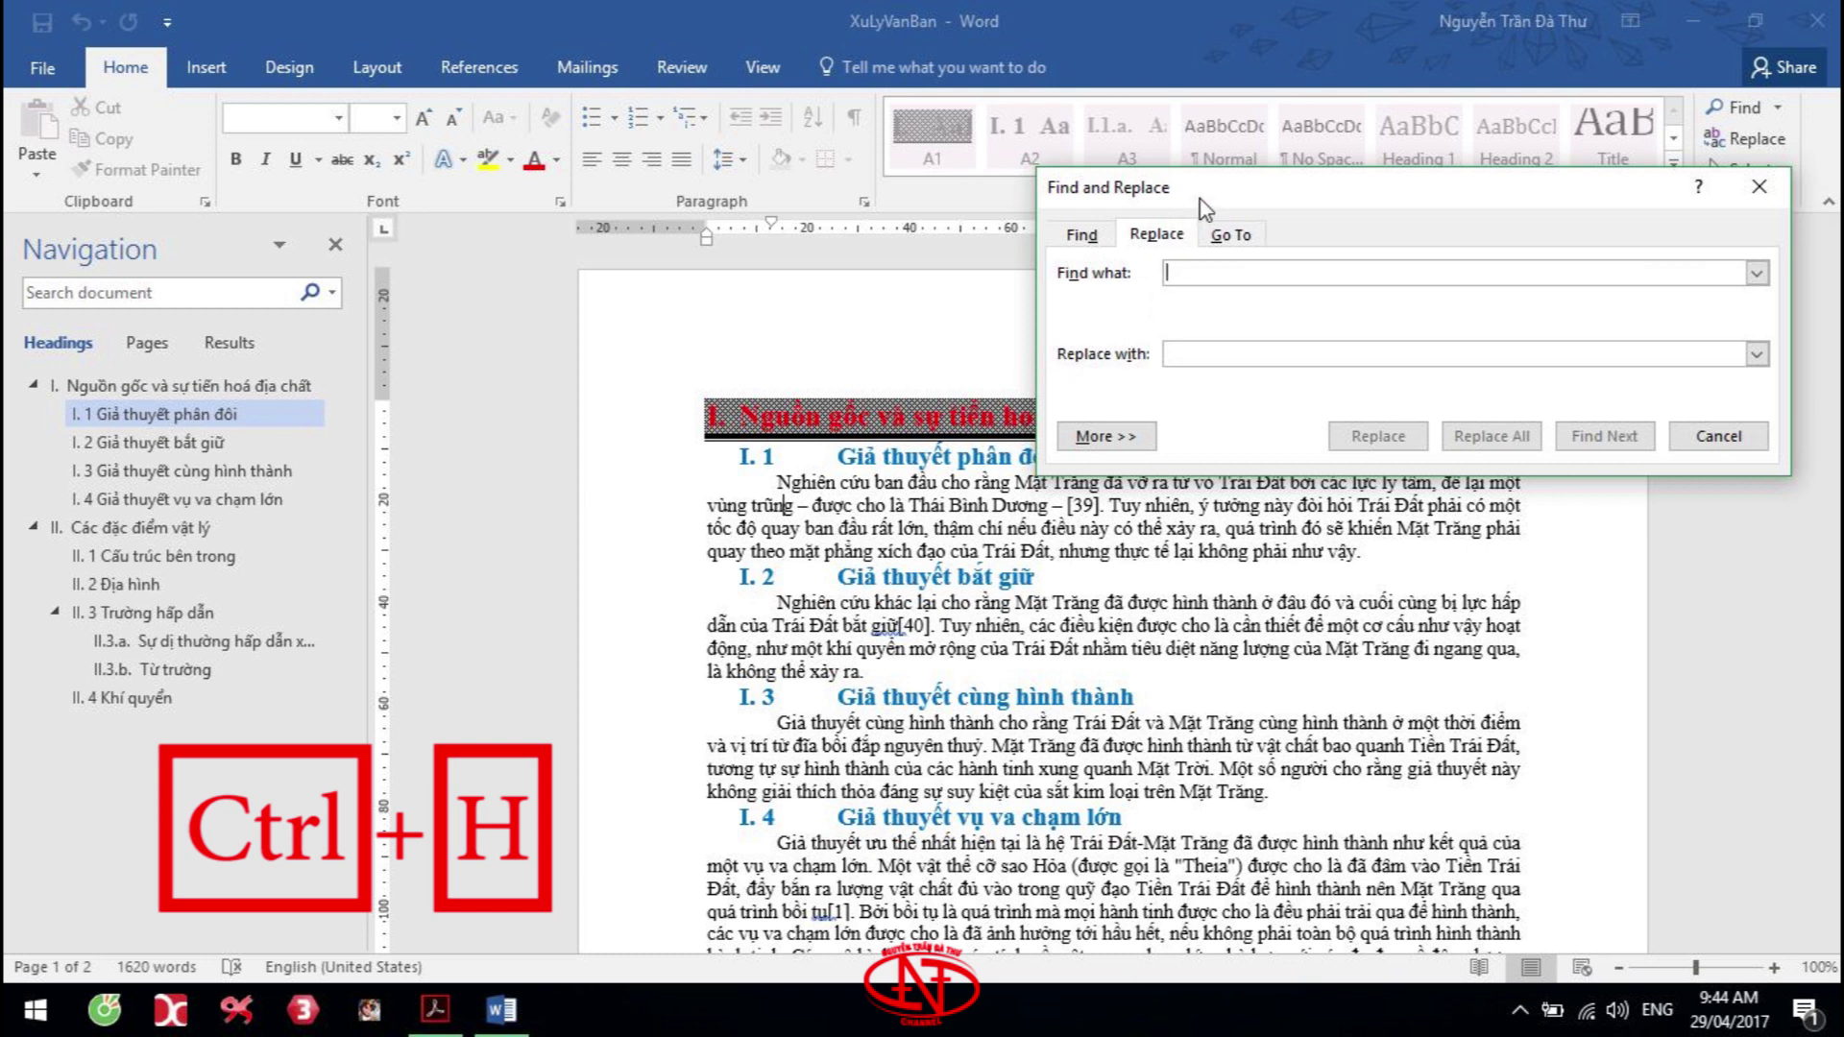
Enter 'mặt trăng' as the search text and 'moon' as the replacement, showing the extra options
drag(1200, 201, 1139, 215)
click(1141, 285)
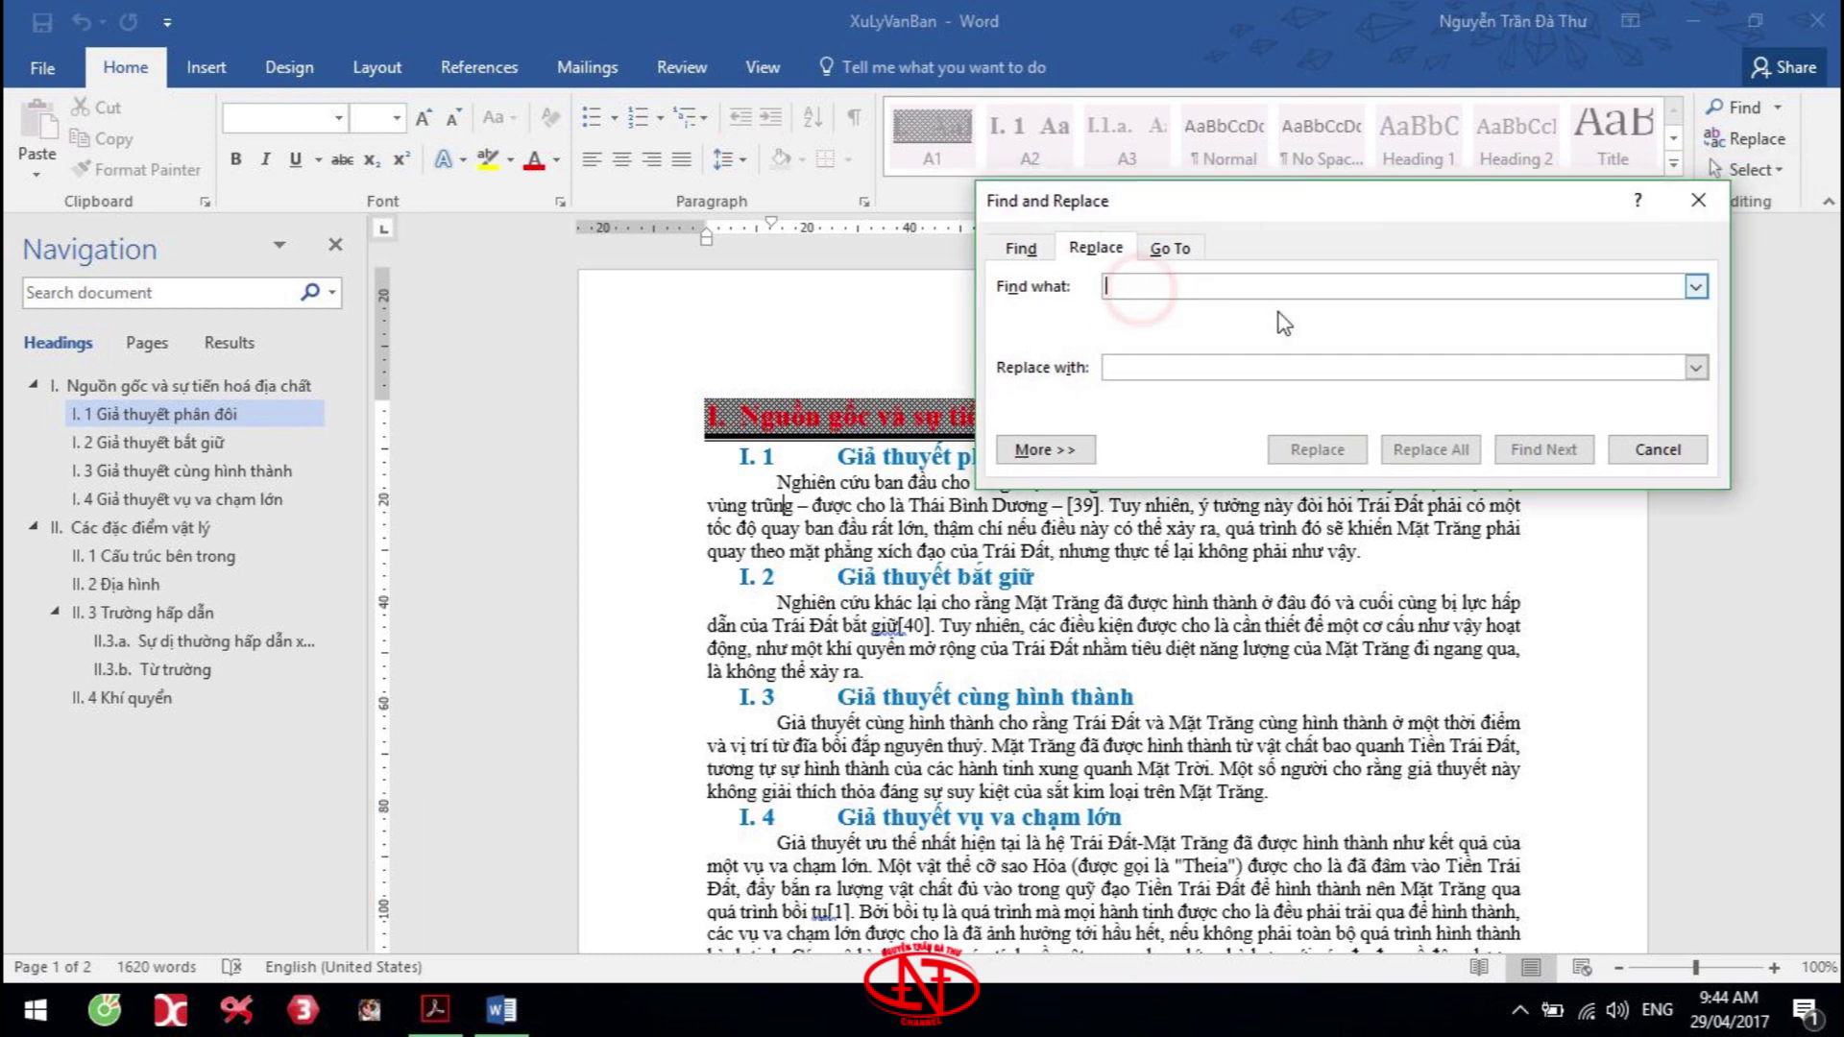
text(mawjt)
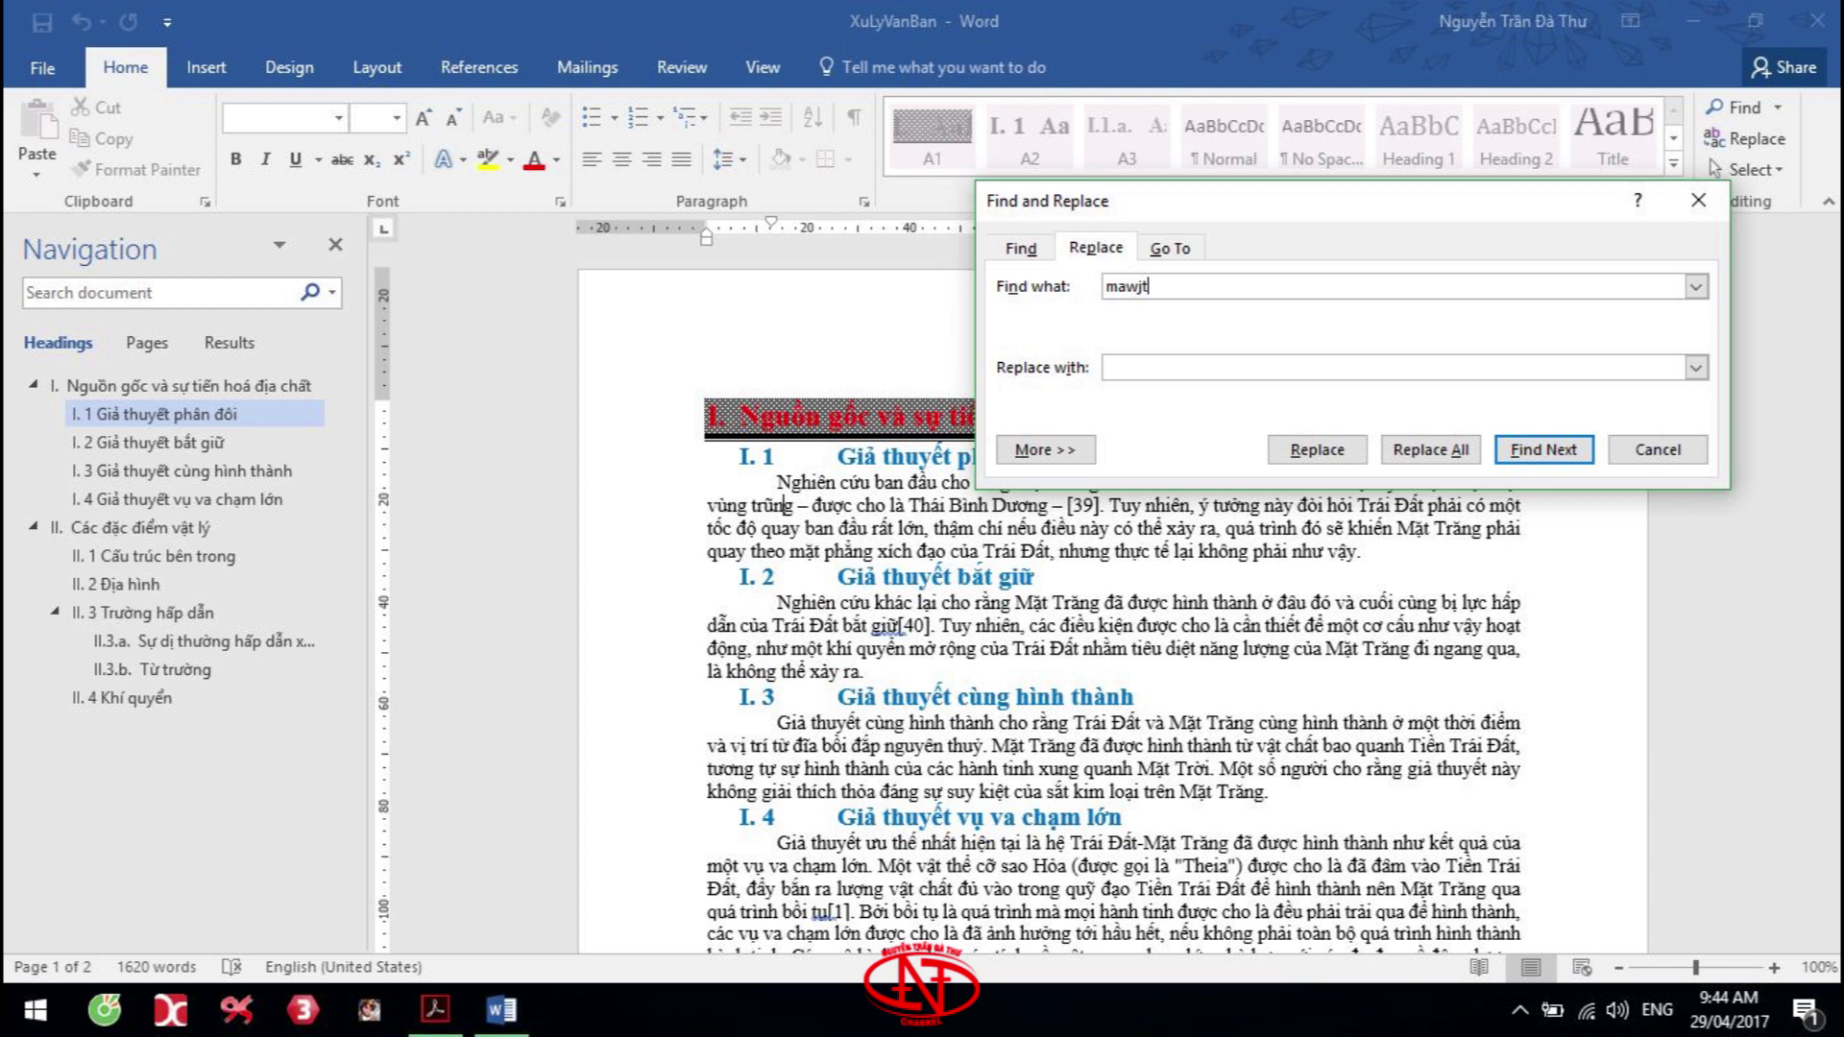
text(ặt)
text(moon)
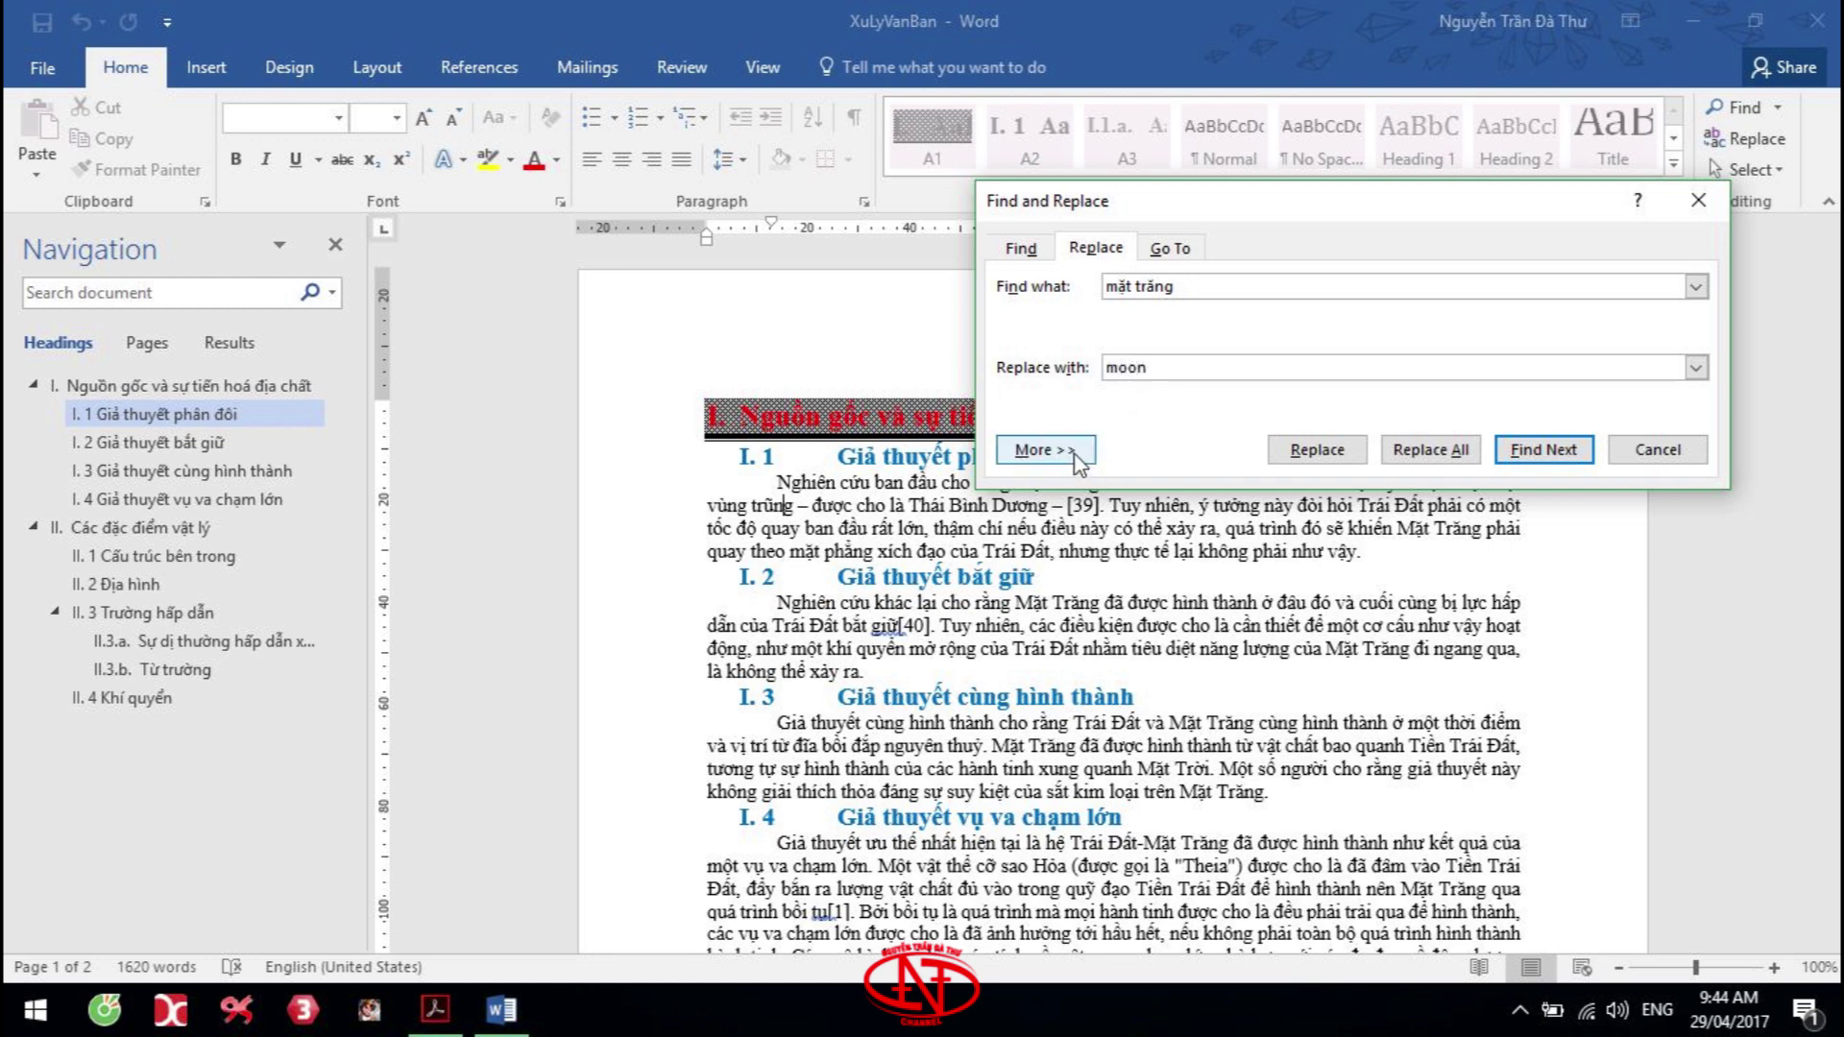
click(1044, 449)
drag(1261, 199, 1304, 82)
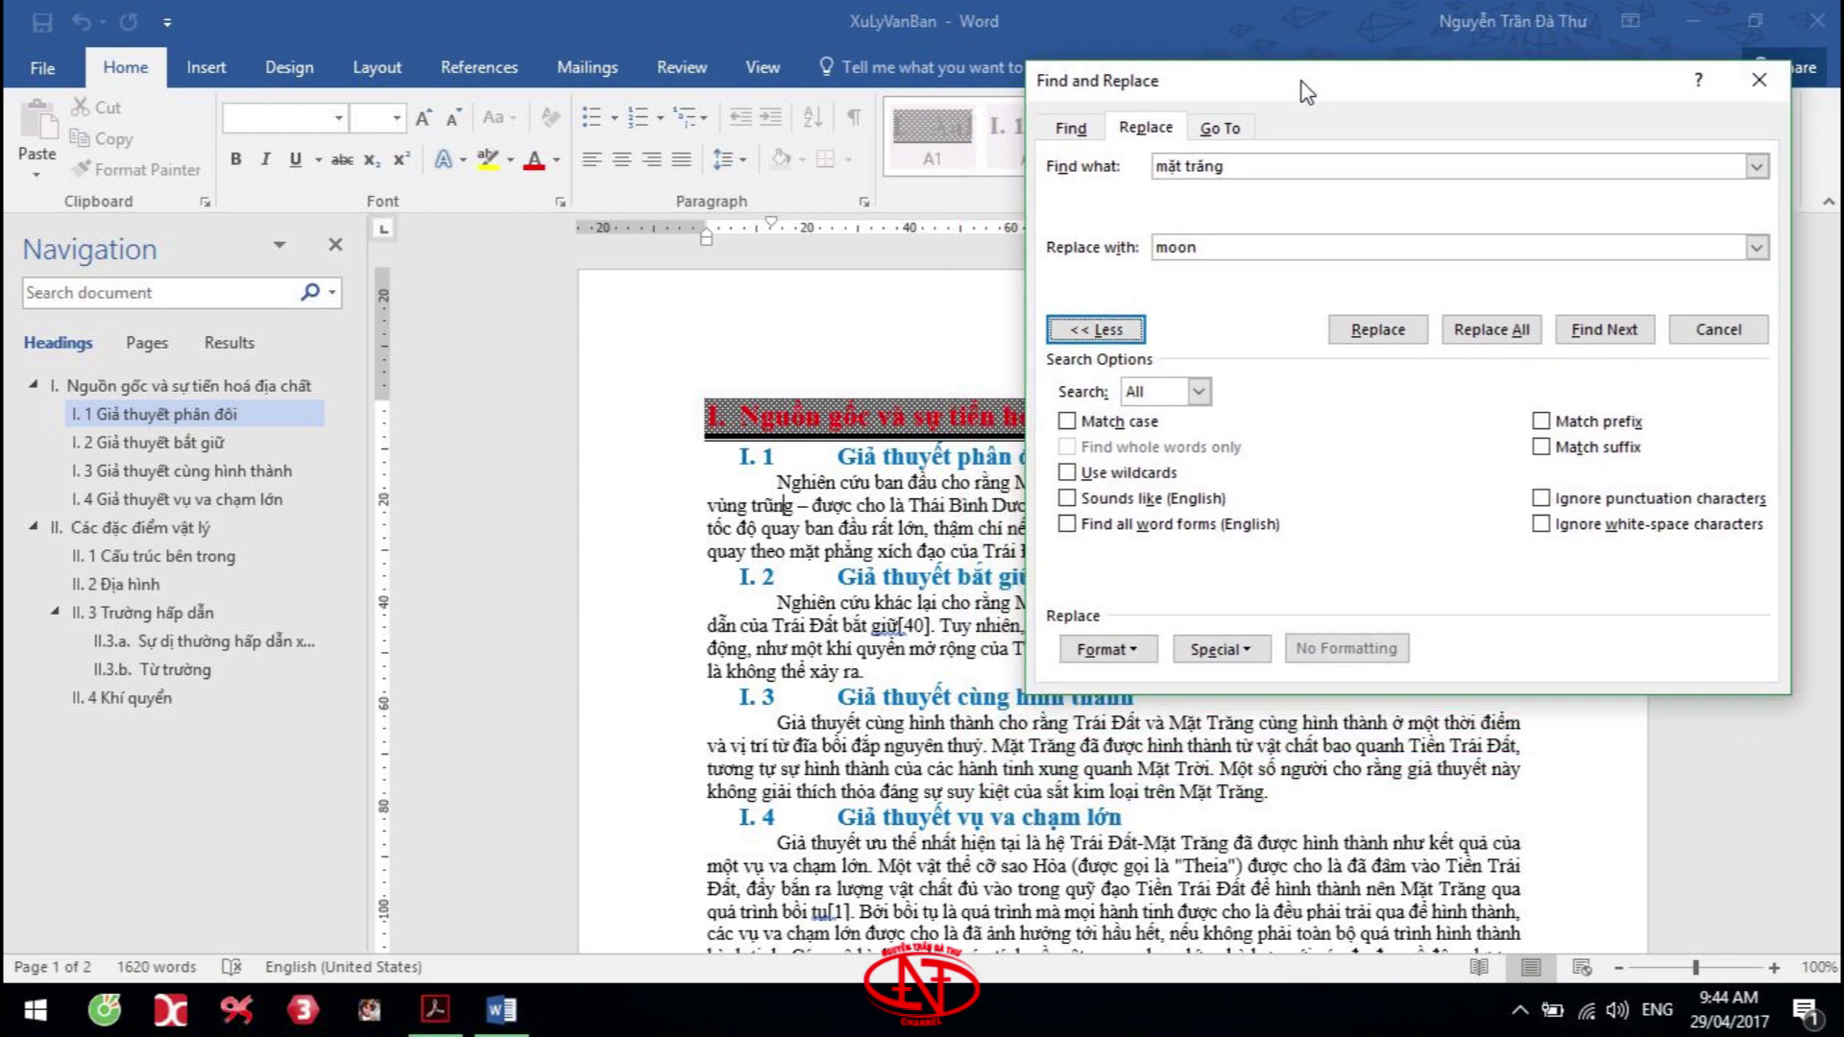
key(alt+Tab)
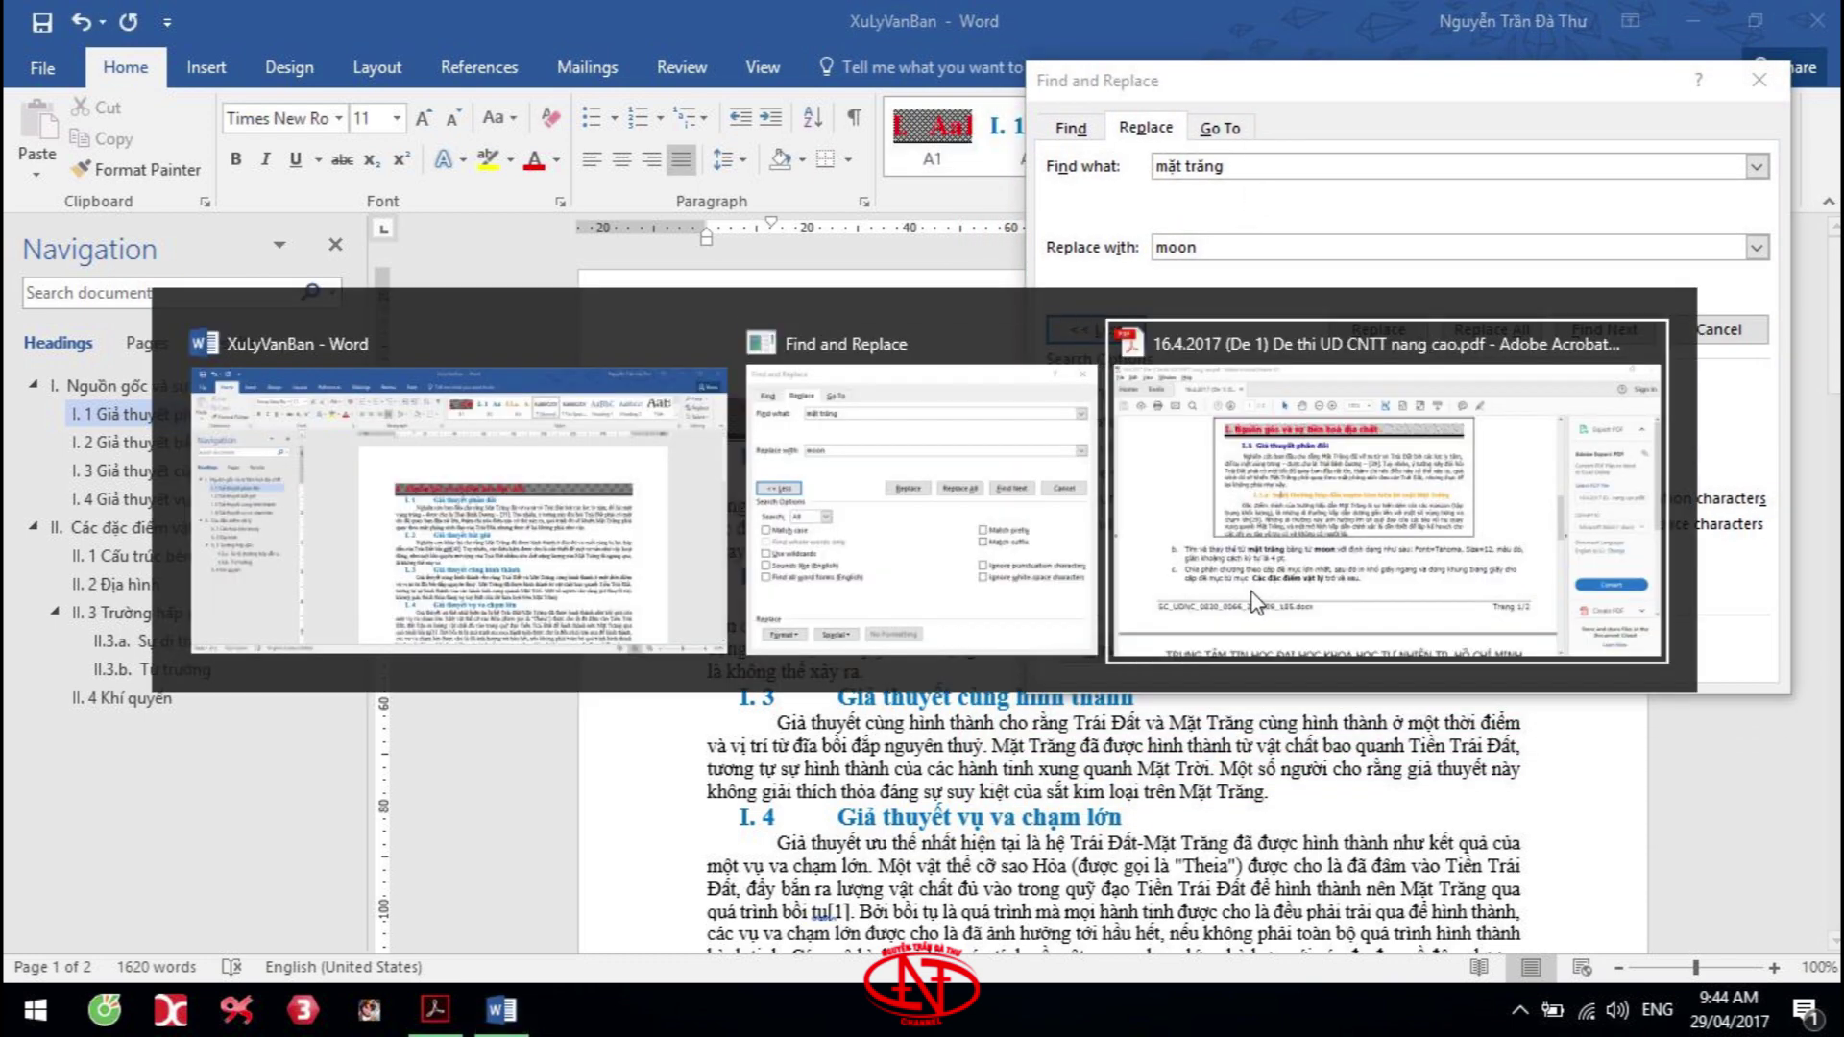
key(alt+Tab)
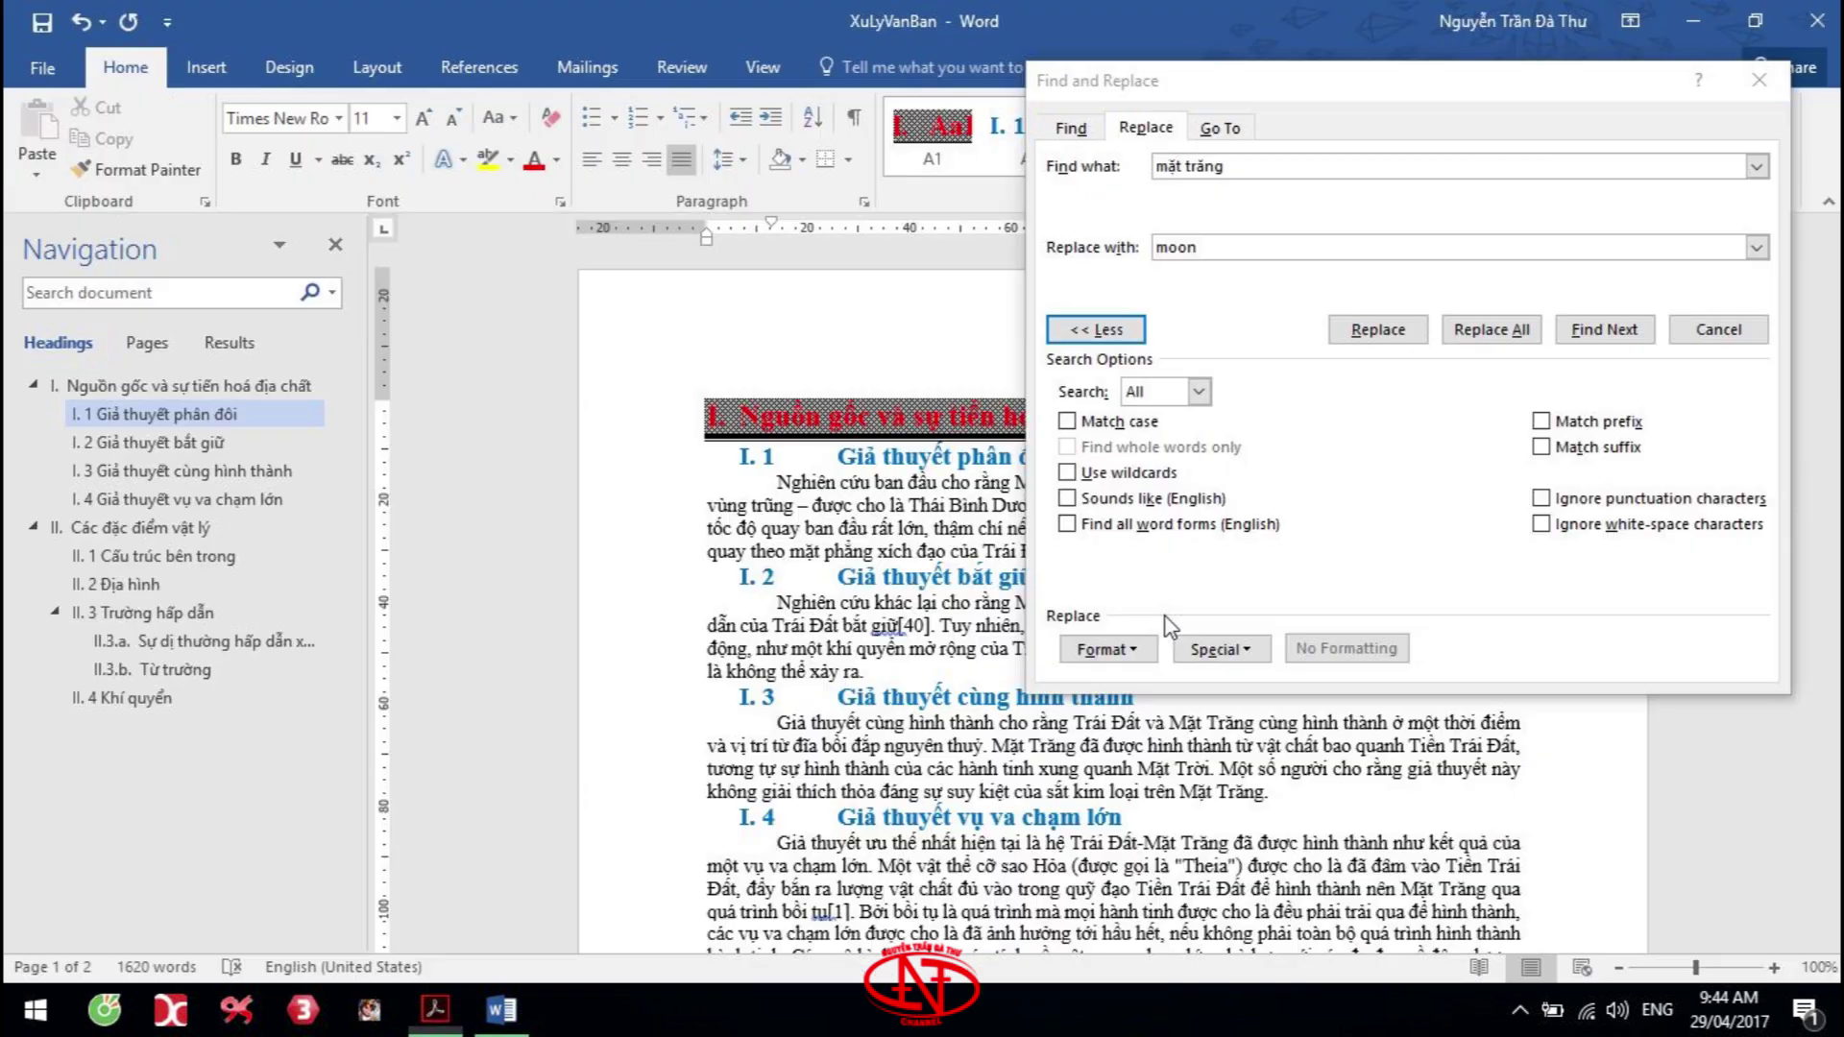
click(1114, 649)
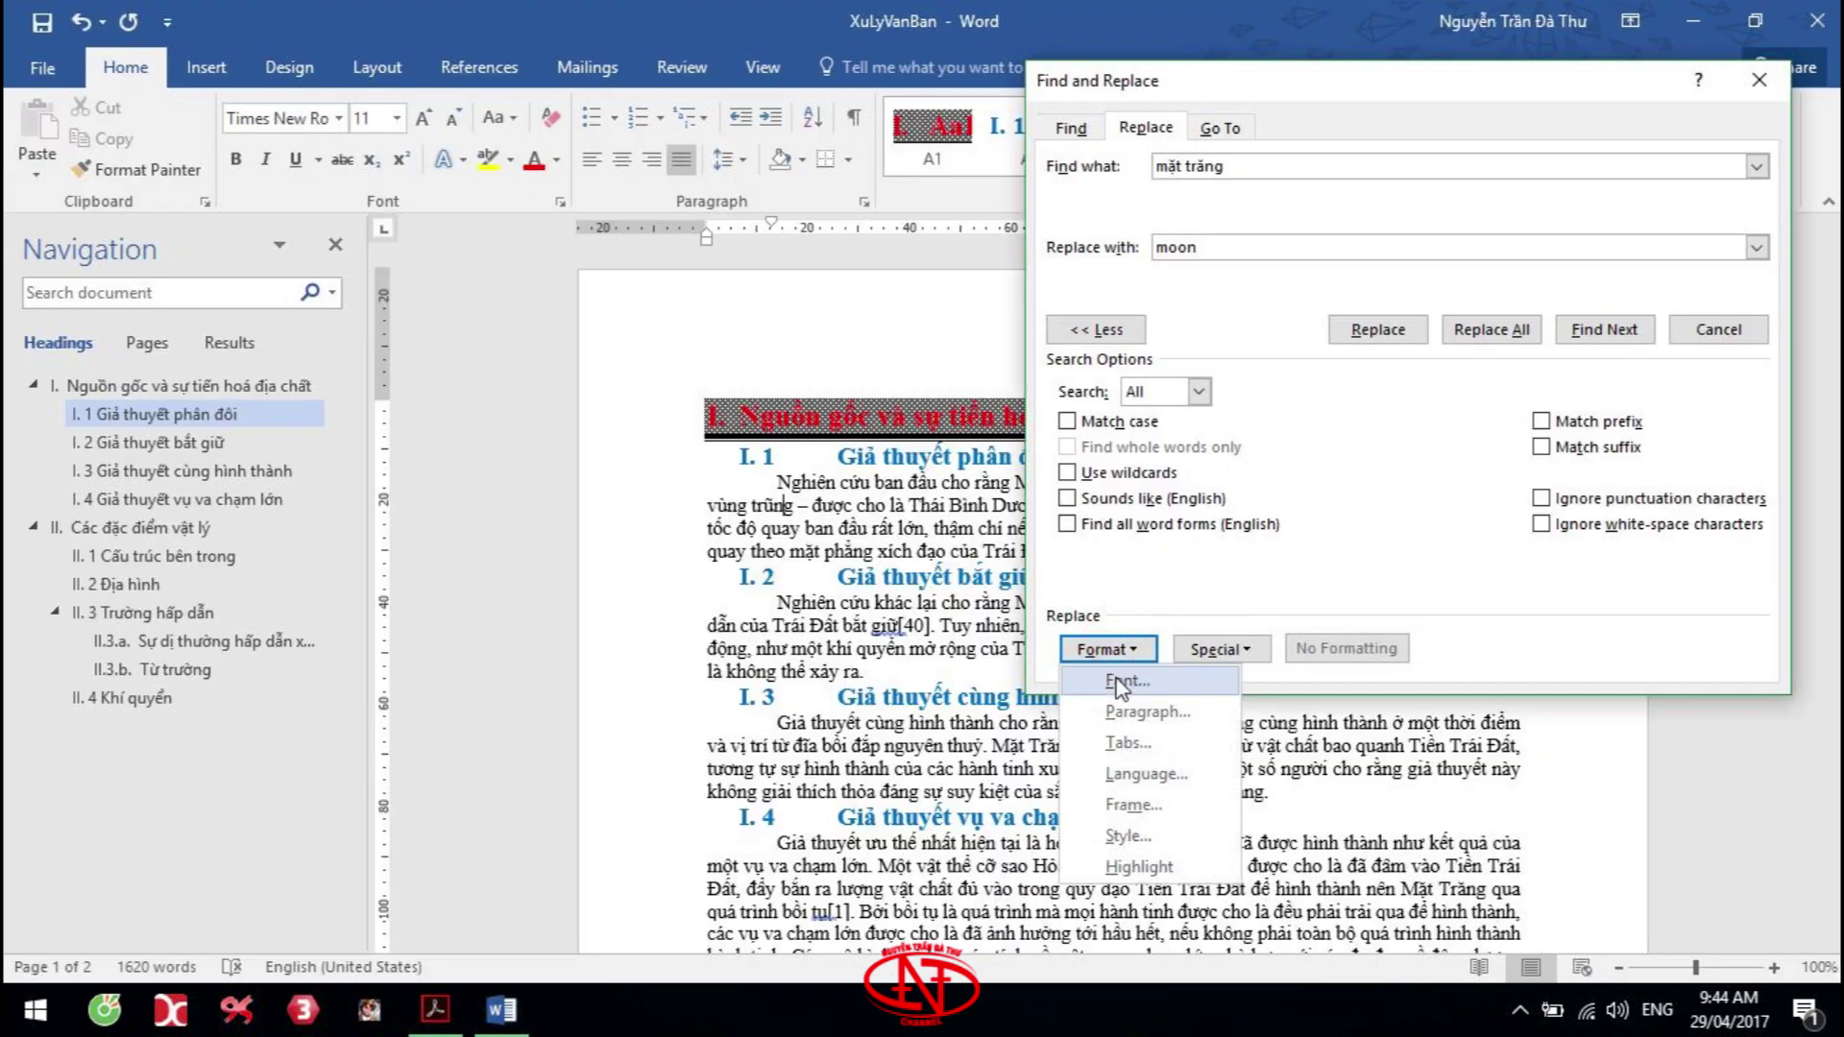
Format the replacement text as Tahoma, 12 pt, red
click(1122, 679)
drag(340, 154, 1161, 141)
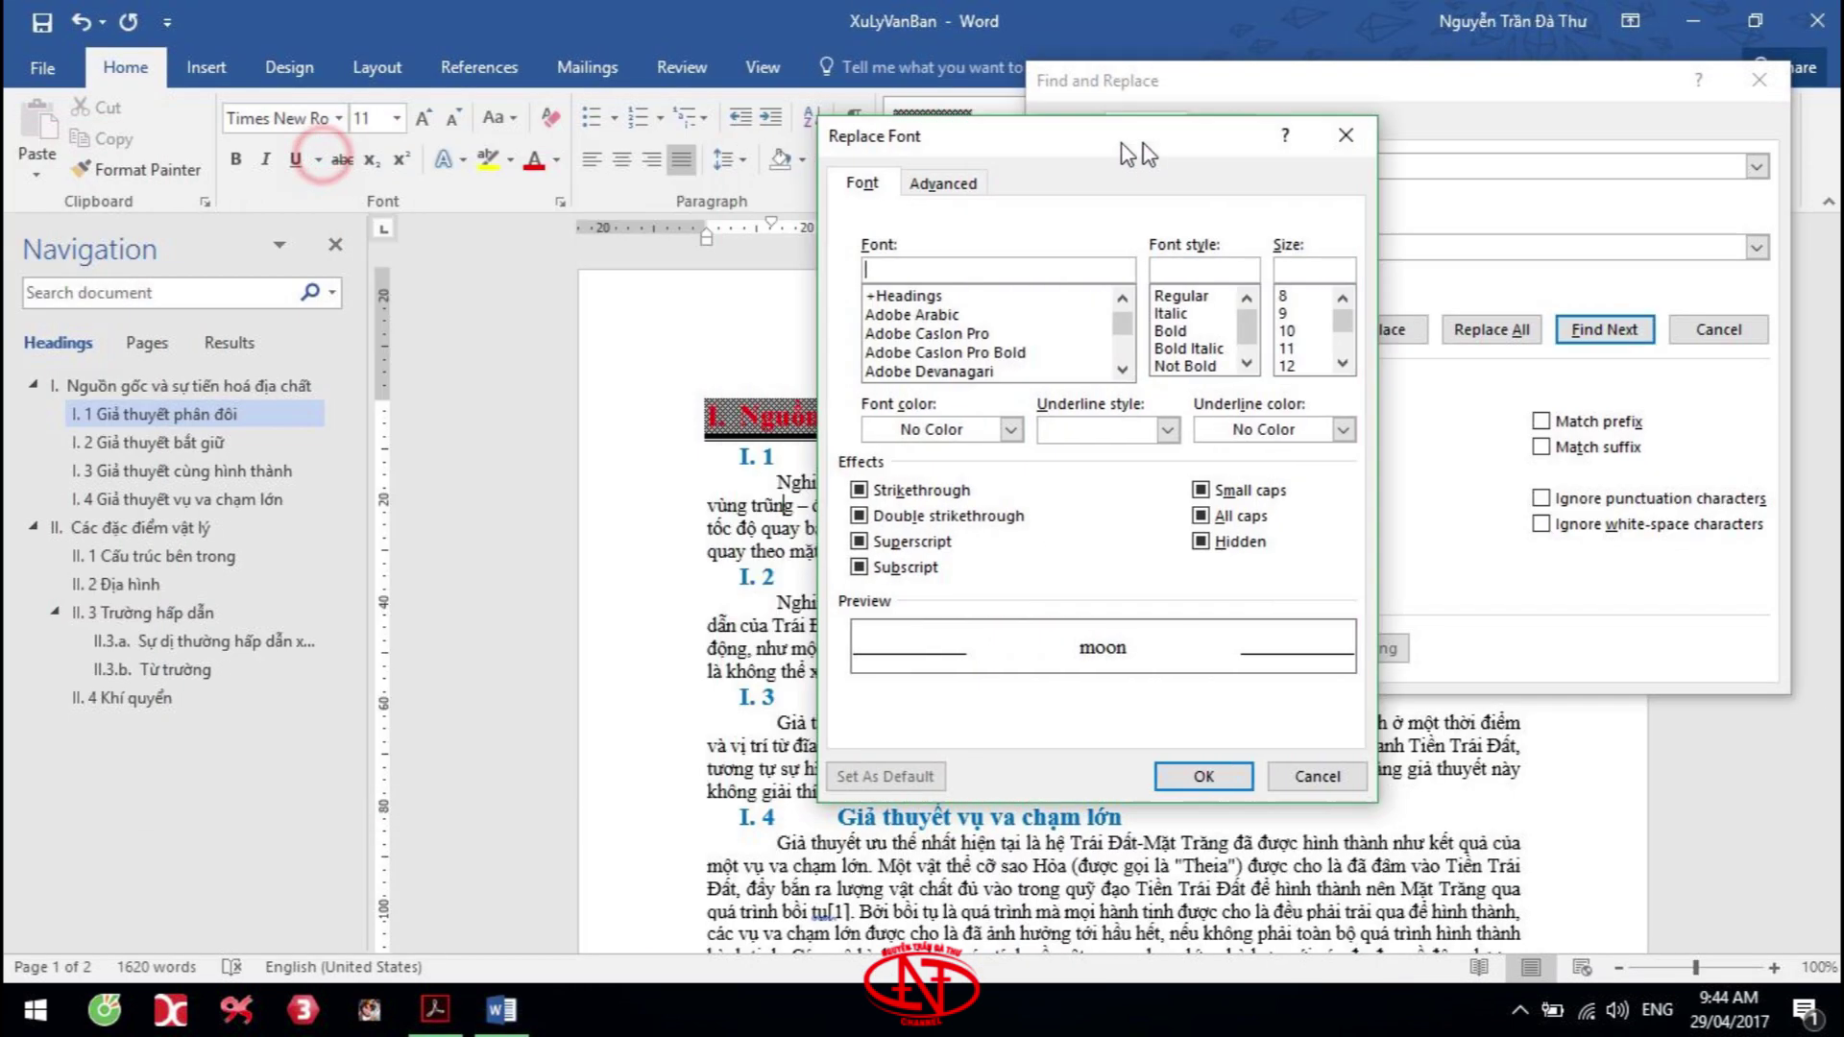
click(946, 270)
text(ta)
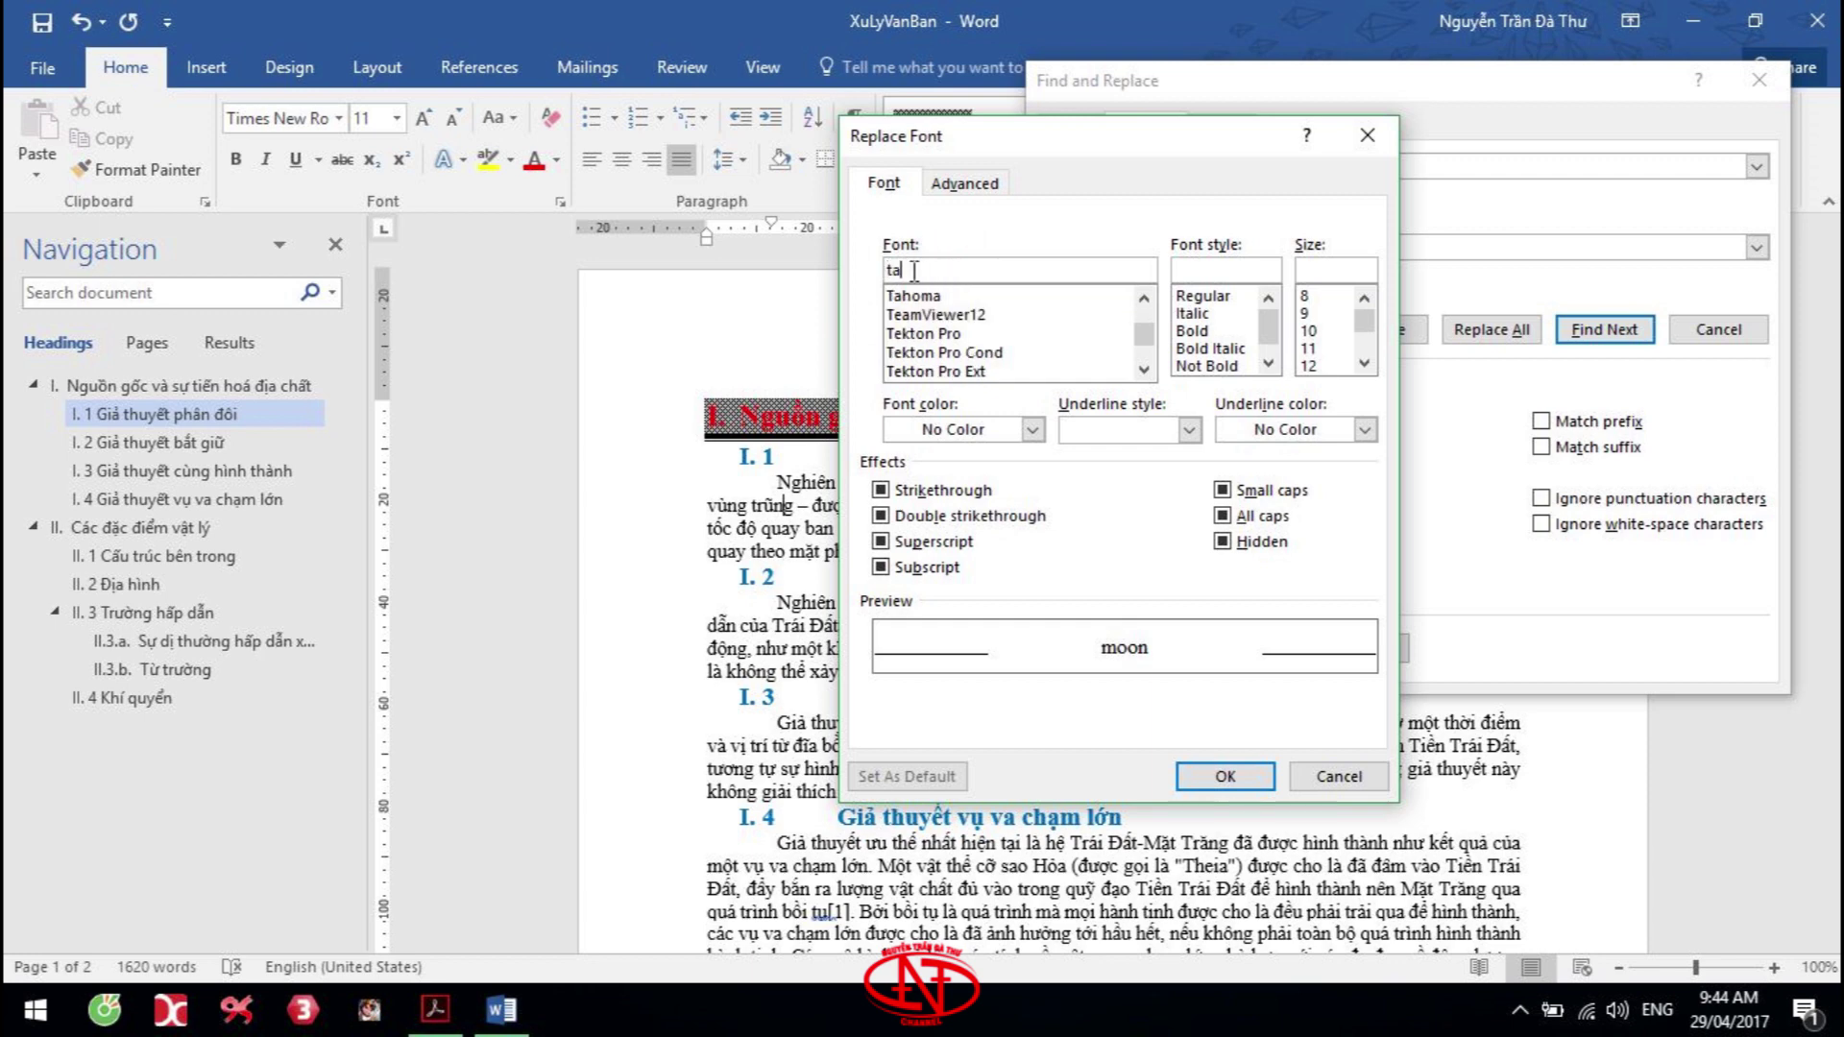
click(903, 297)
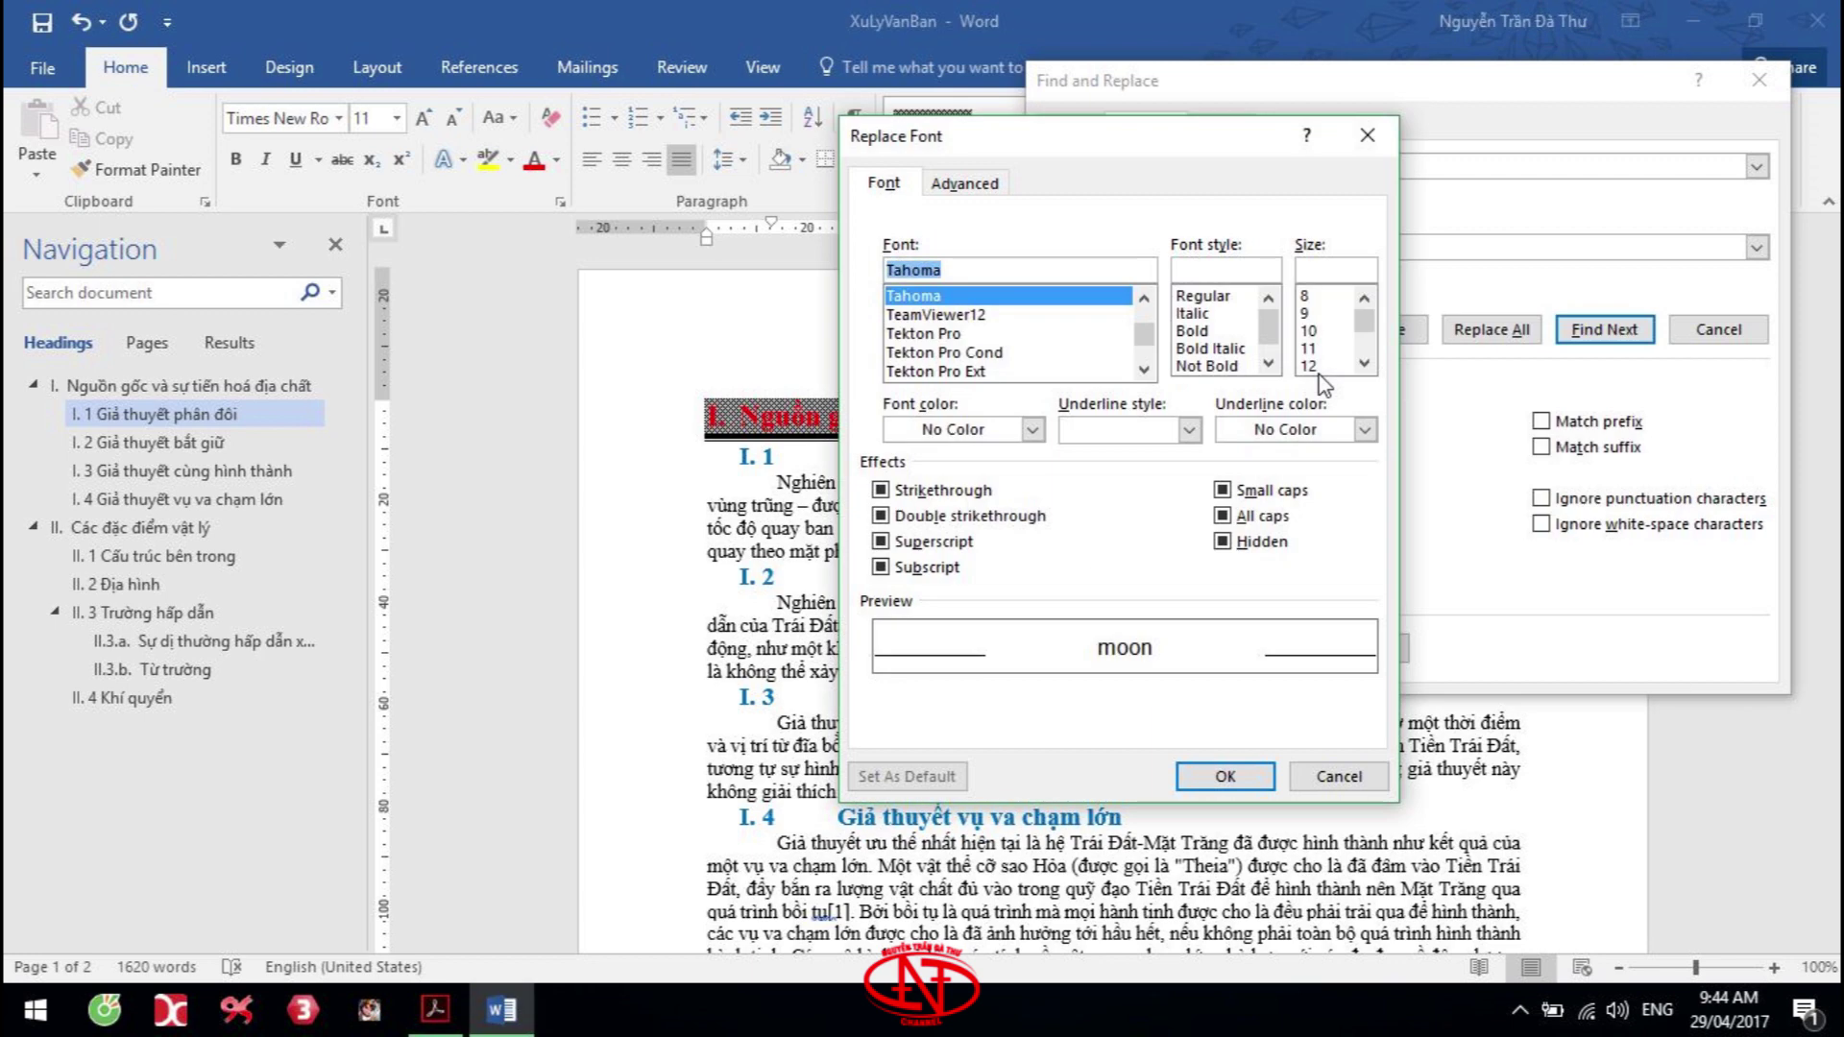
key(alt+Tab)
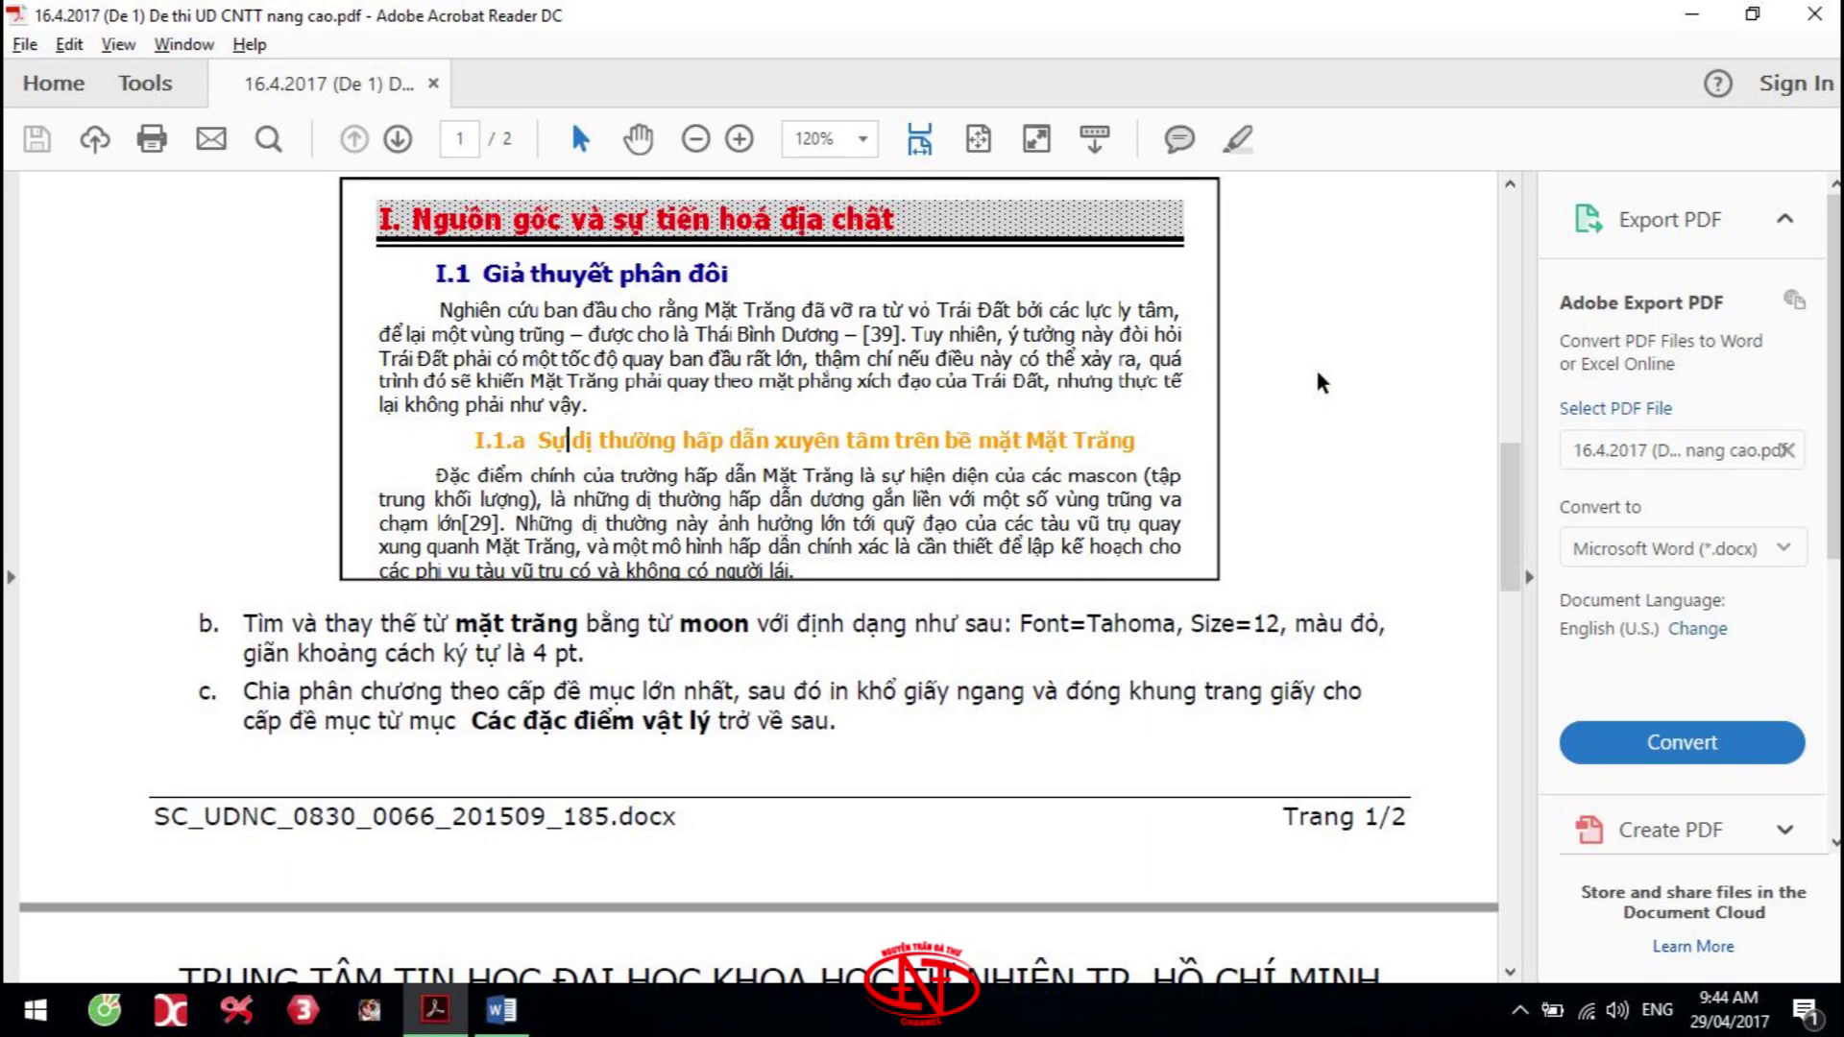
key(alt+Tab)
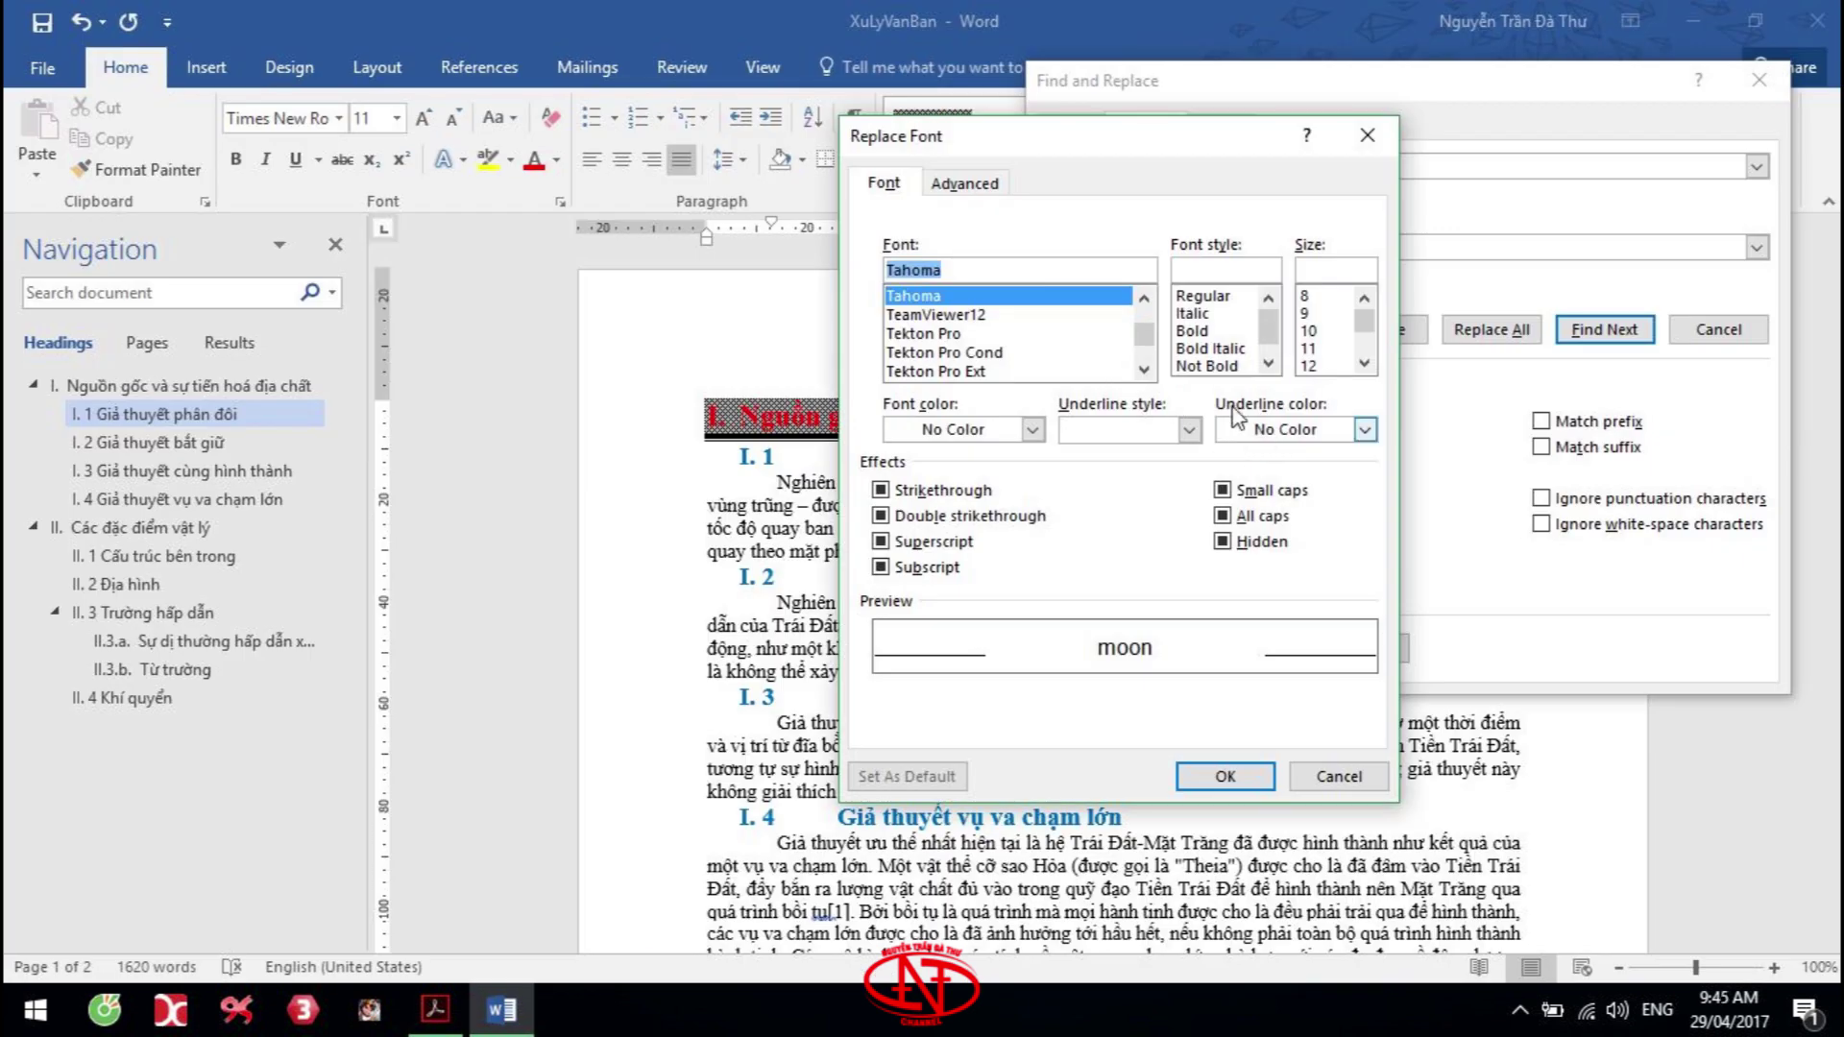
click(1308, 366)
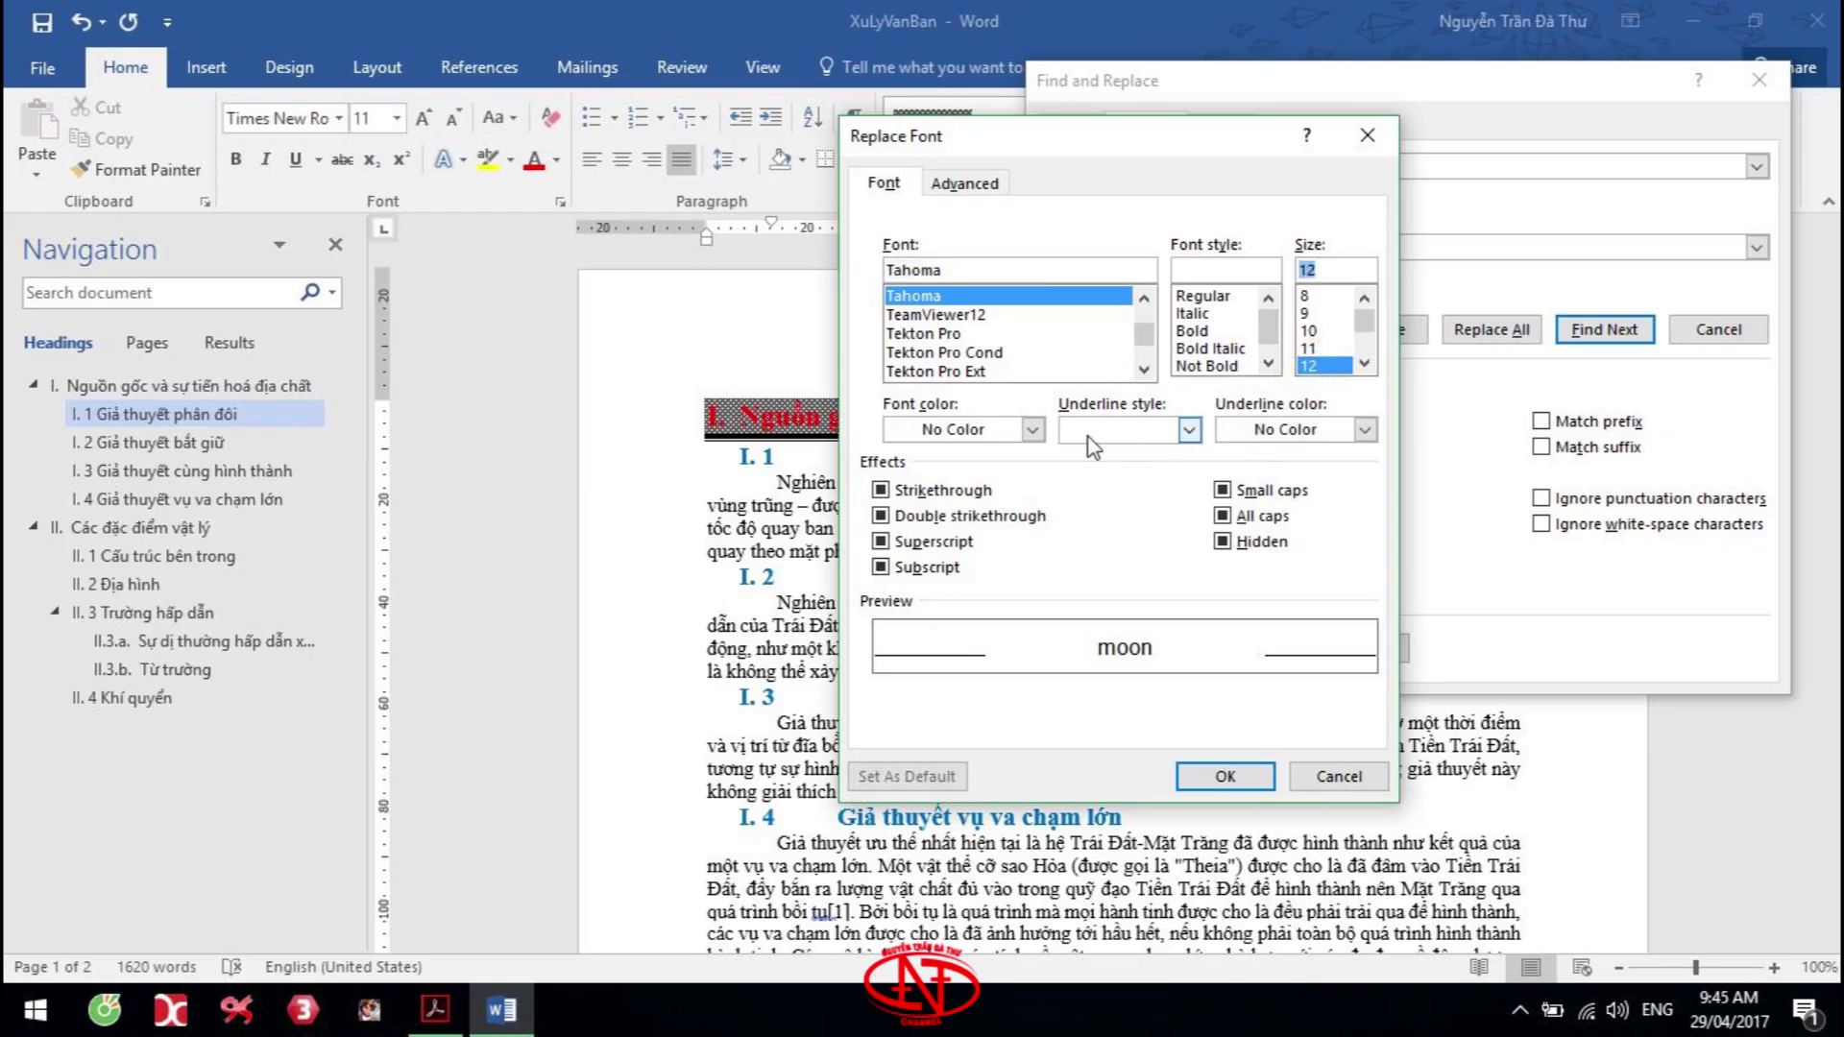
click(1032, 430)
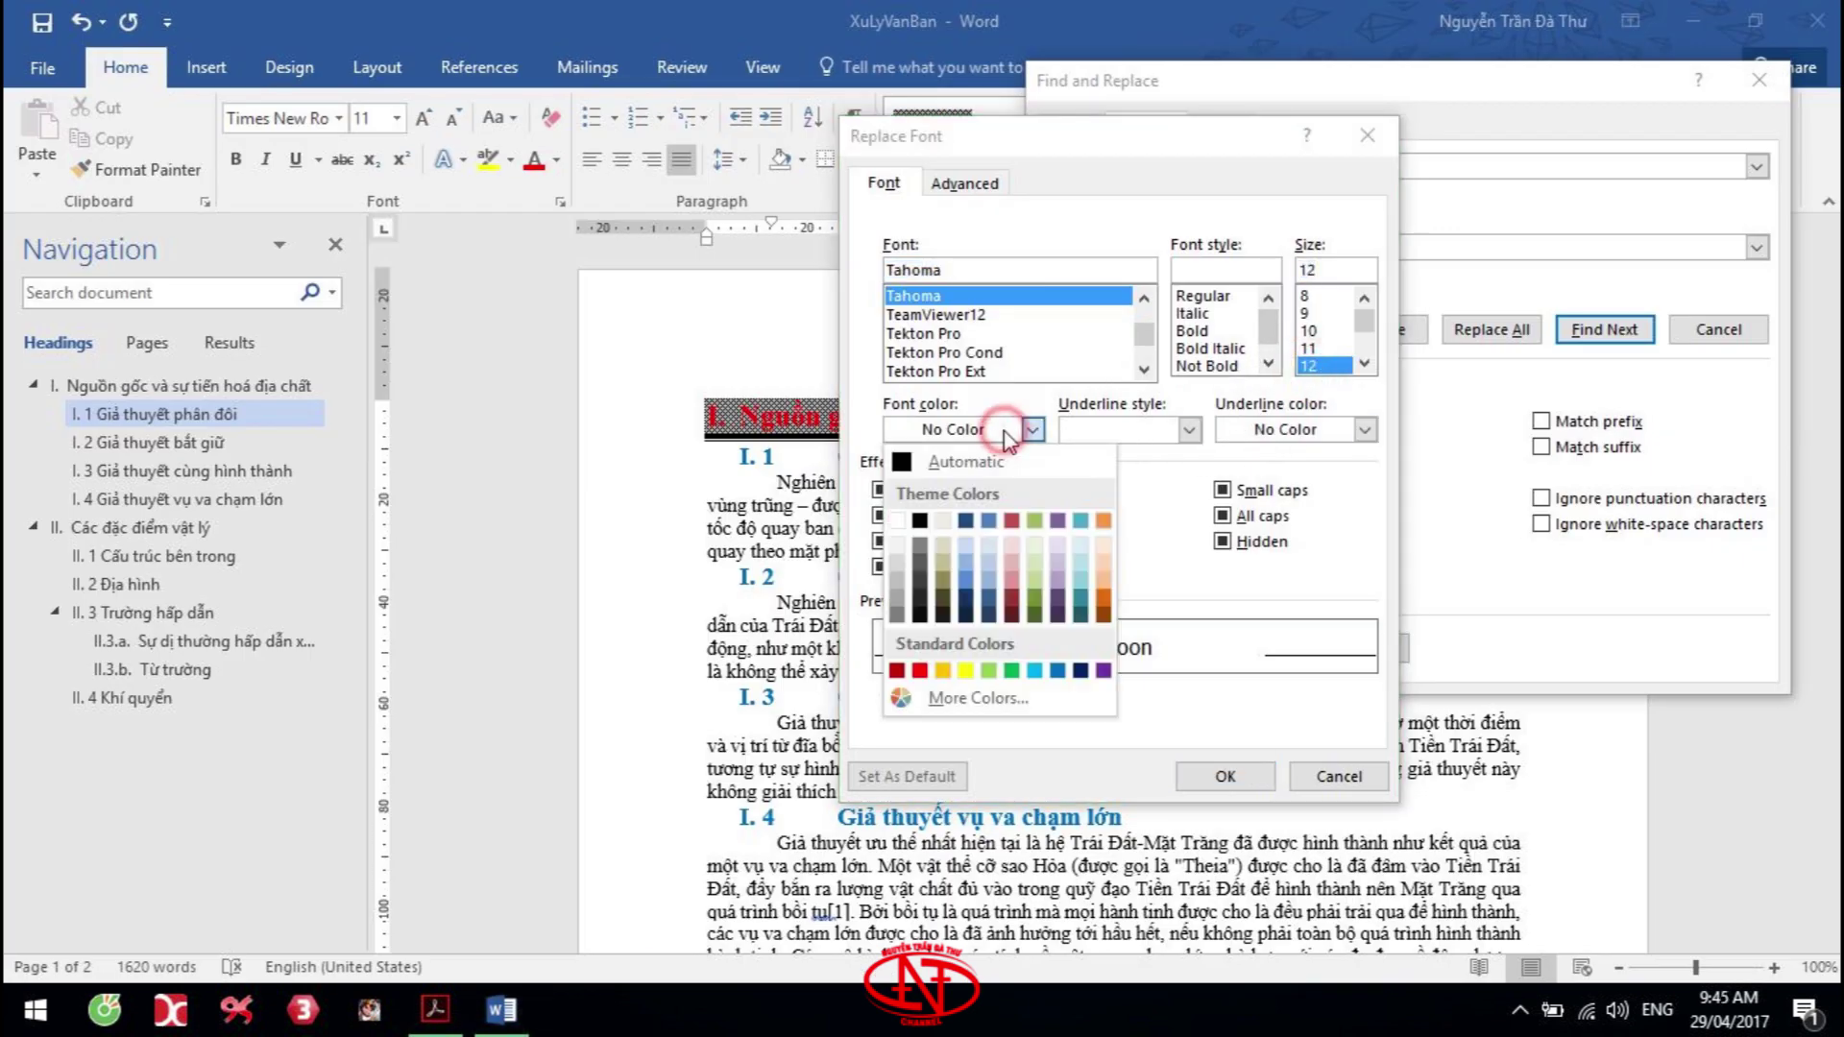
click(919, 670)
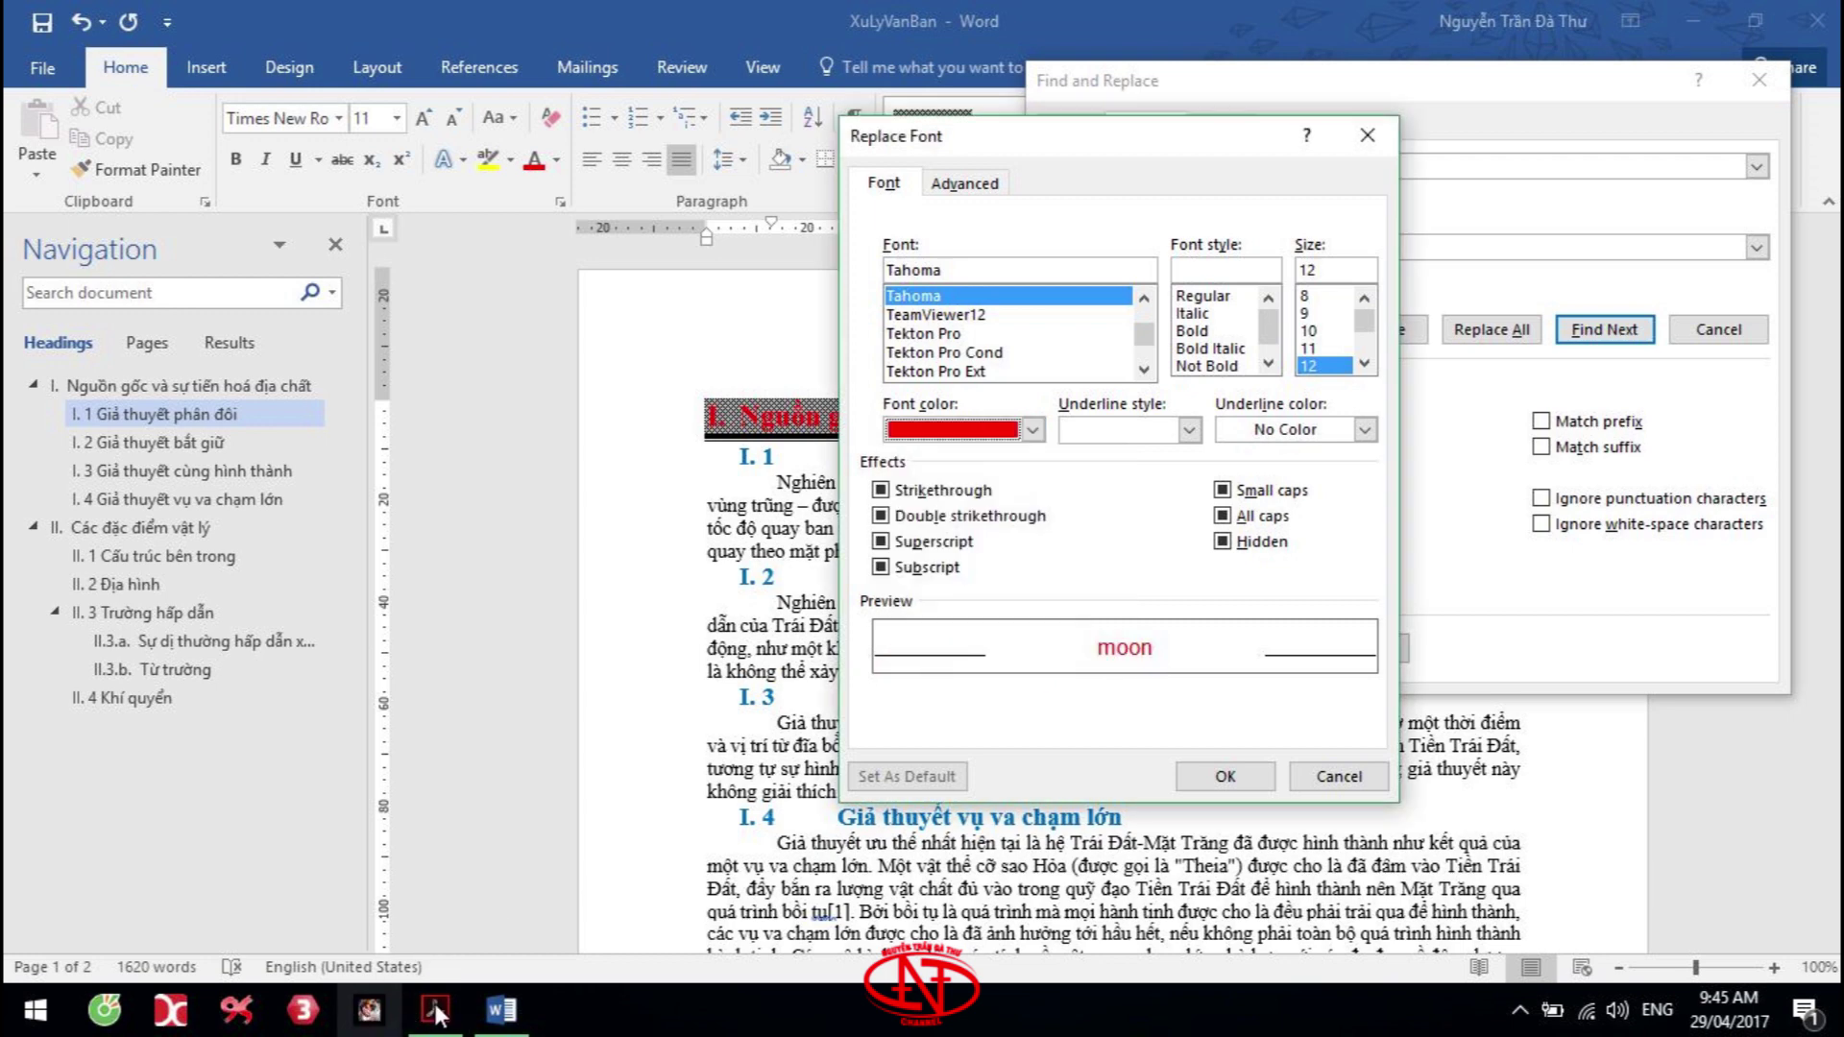
Expand the replacement text's character spacing by 4 pt and confirm the font settings
click(434, 1011)
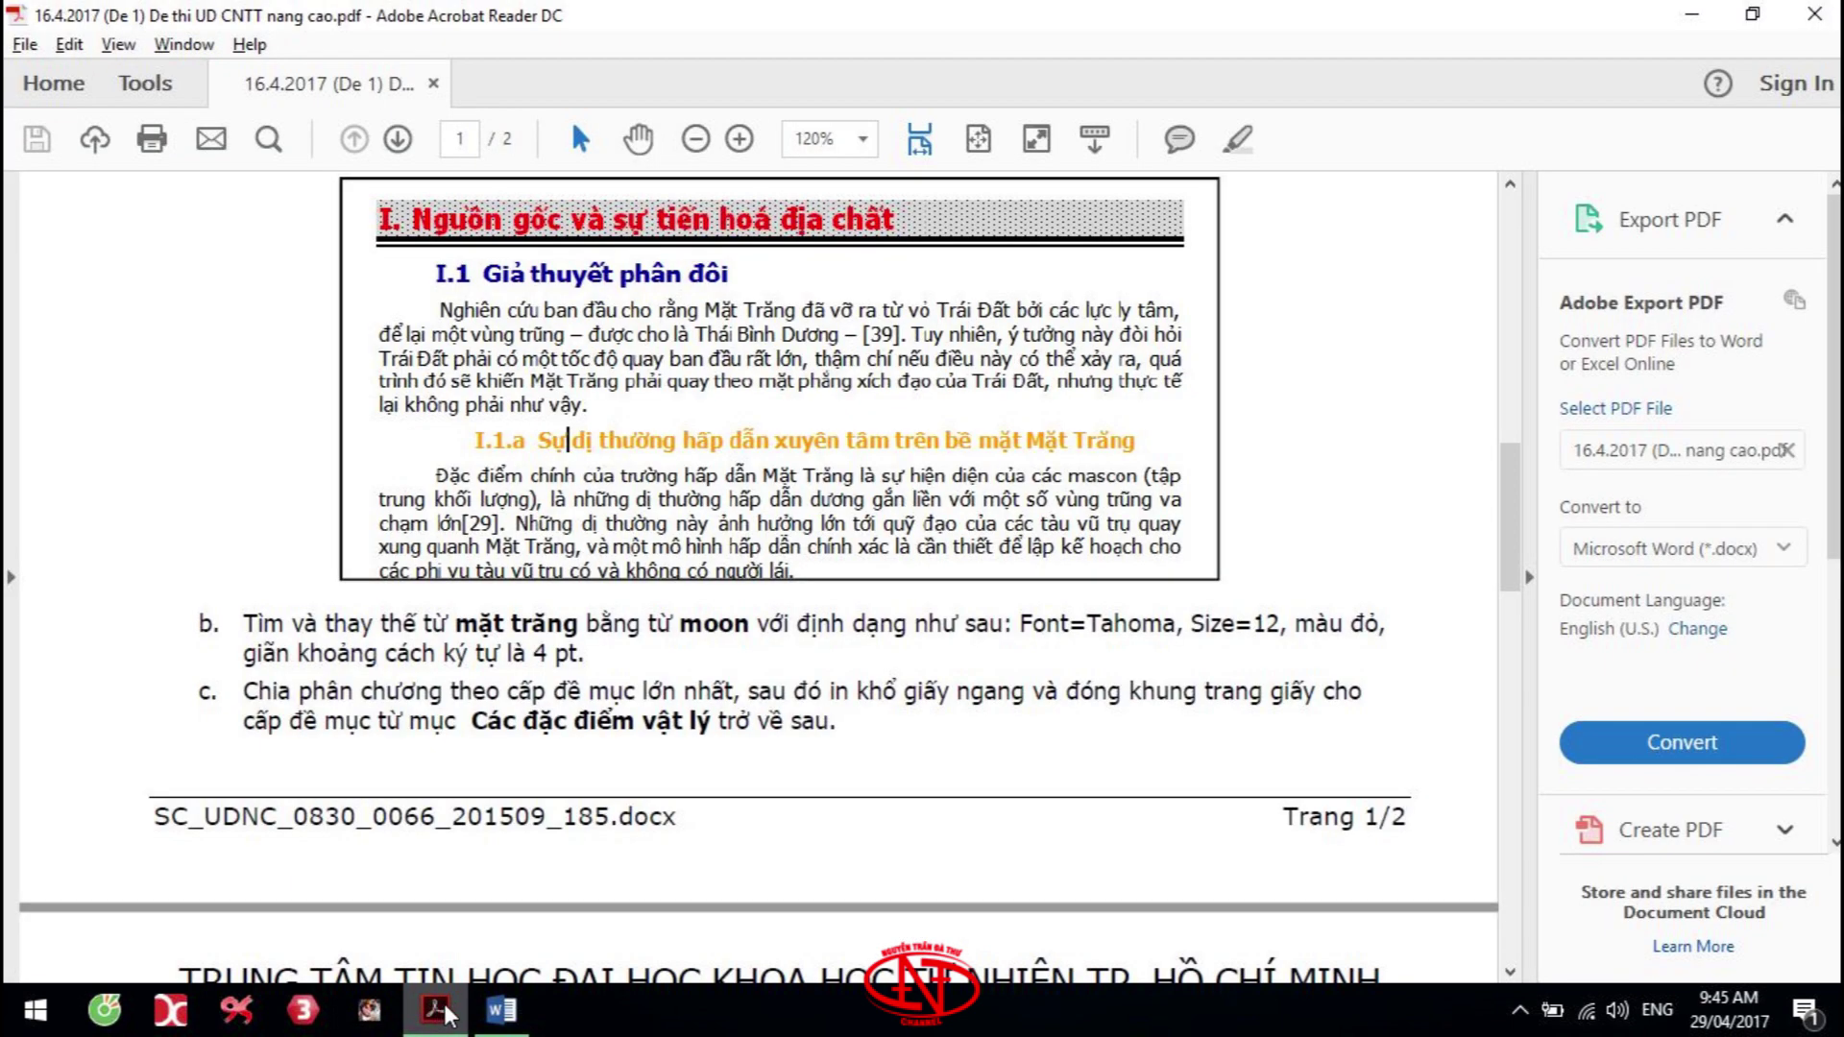
click(528, 1015)
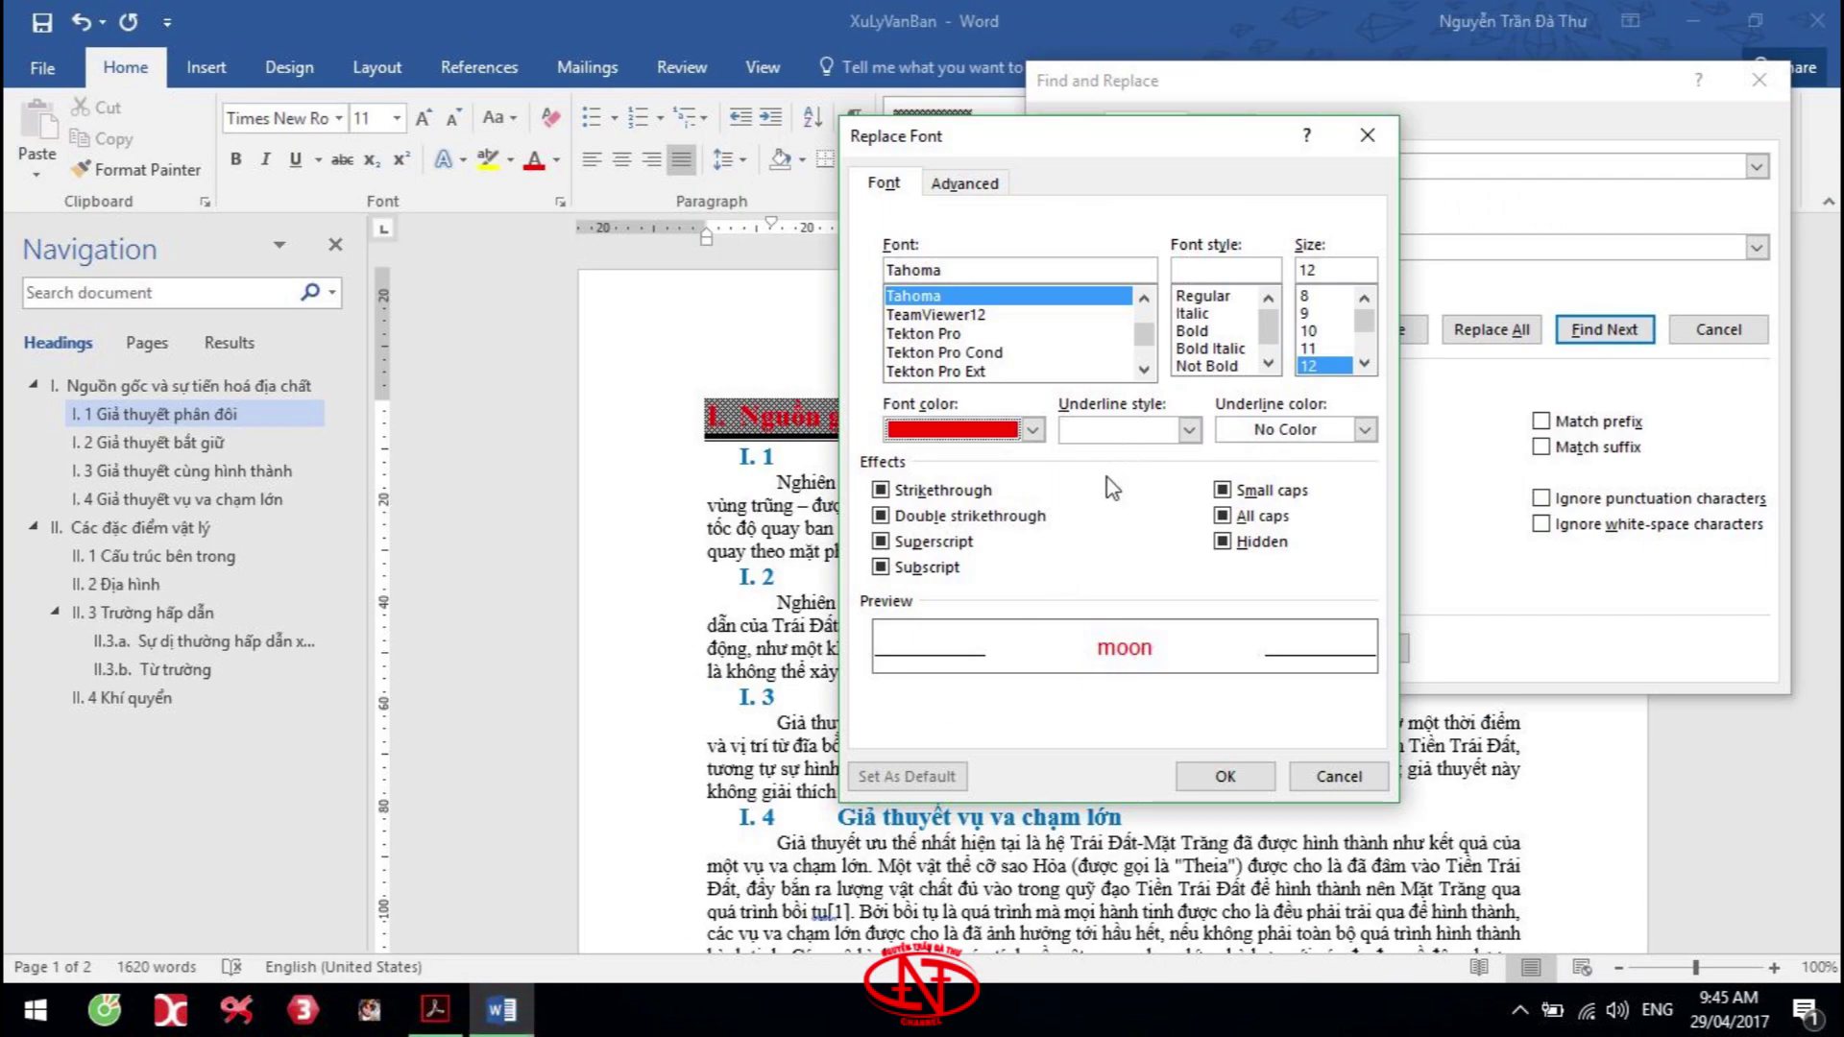
click(986, 185)
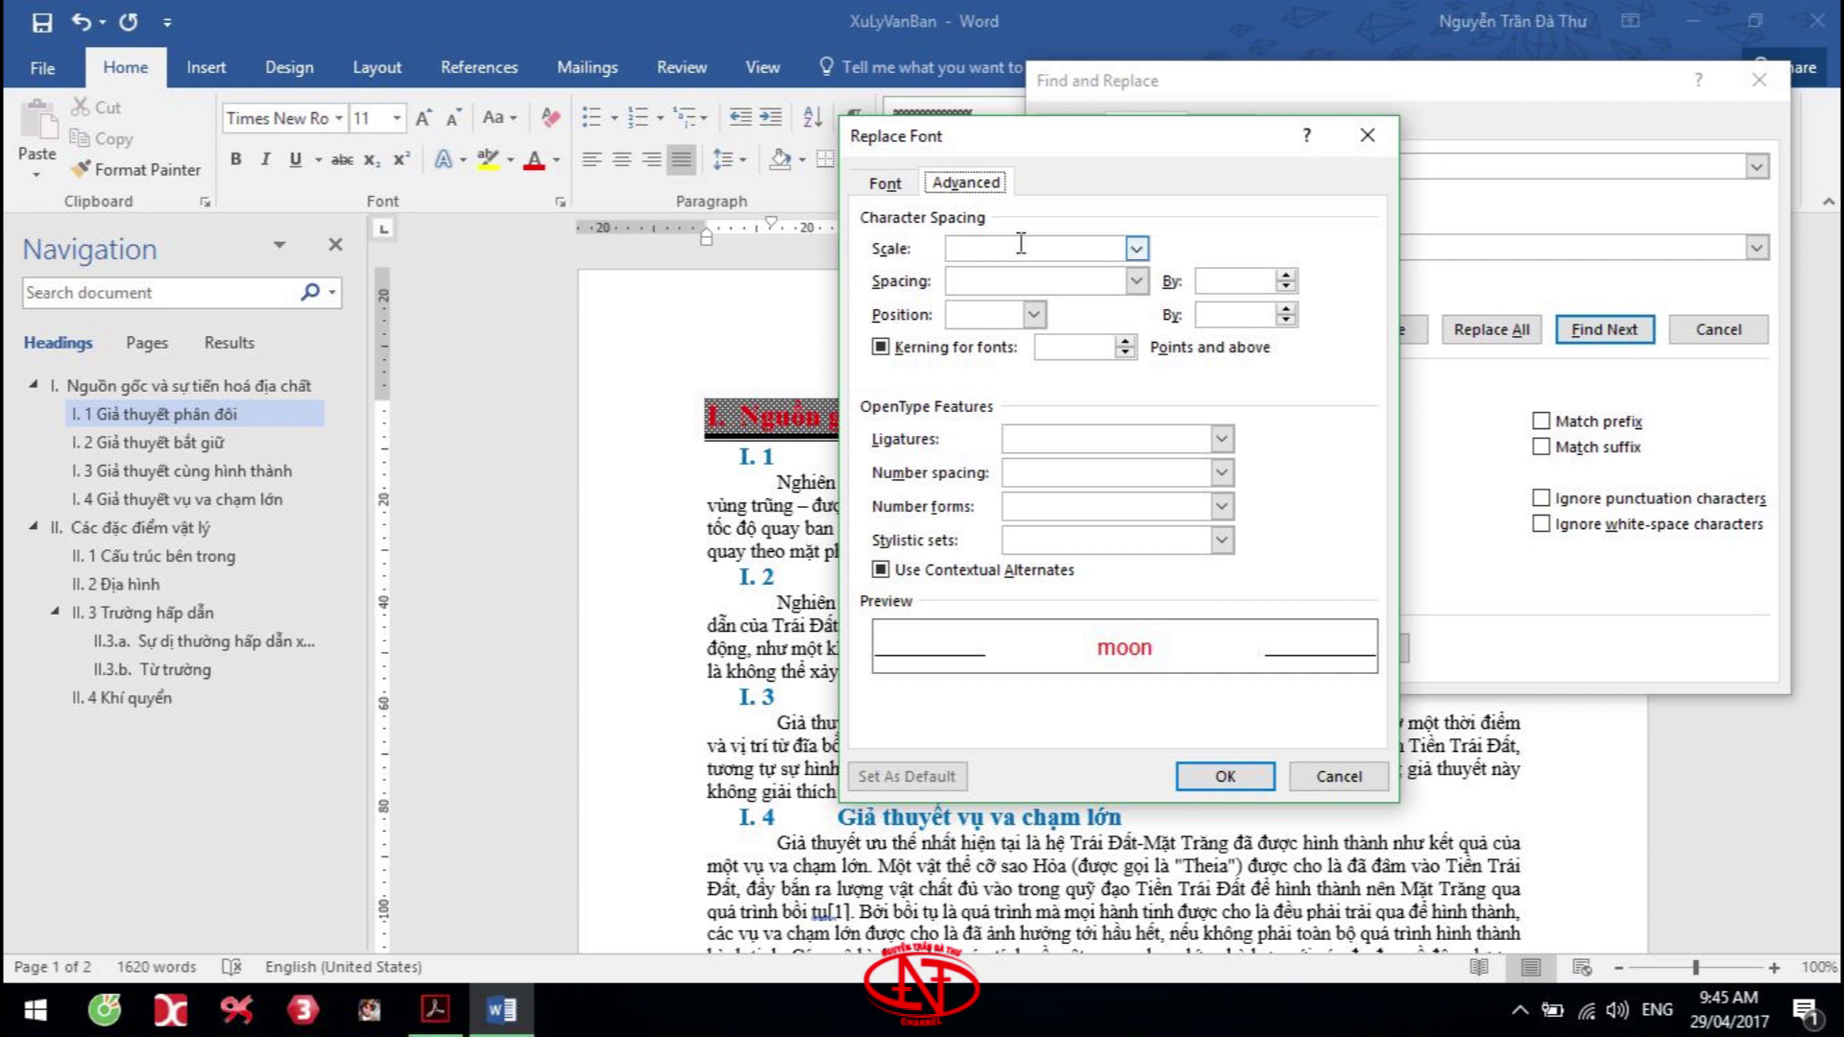
click(1008, 281)
click(992, 322)
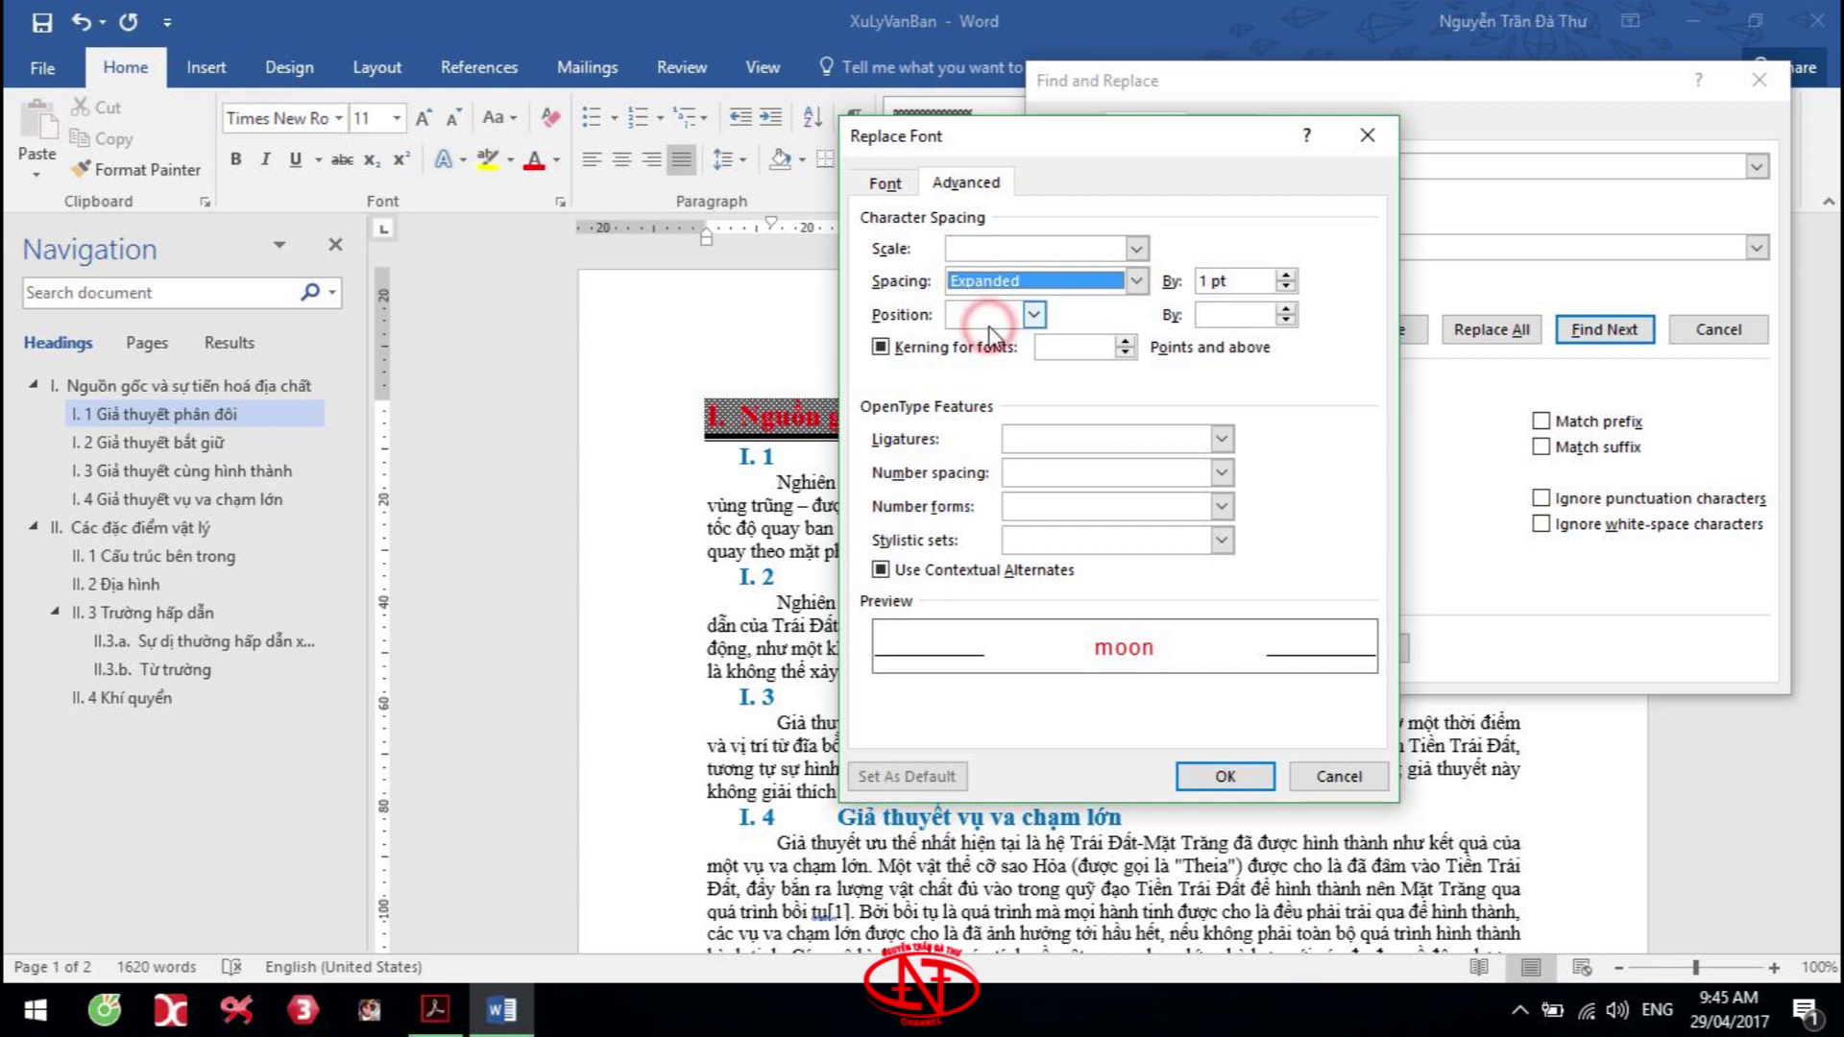
click(1238, 282)
text(4)
click(1224, 775)
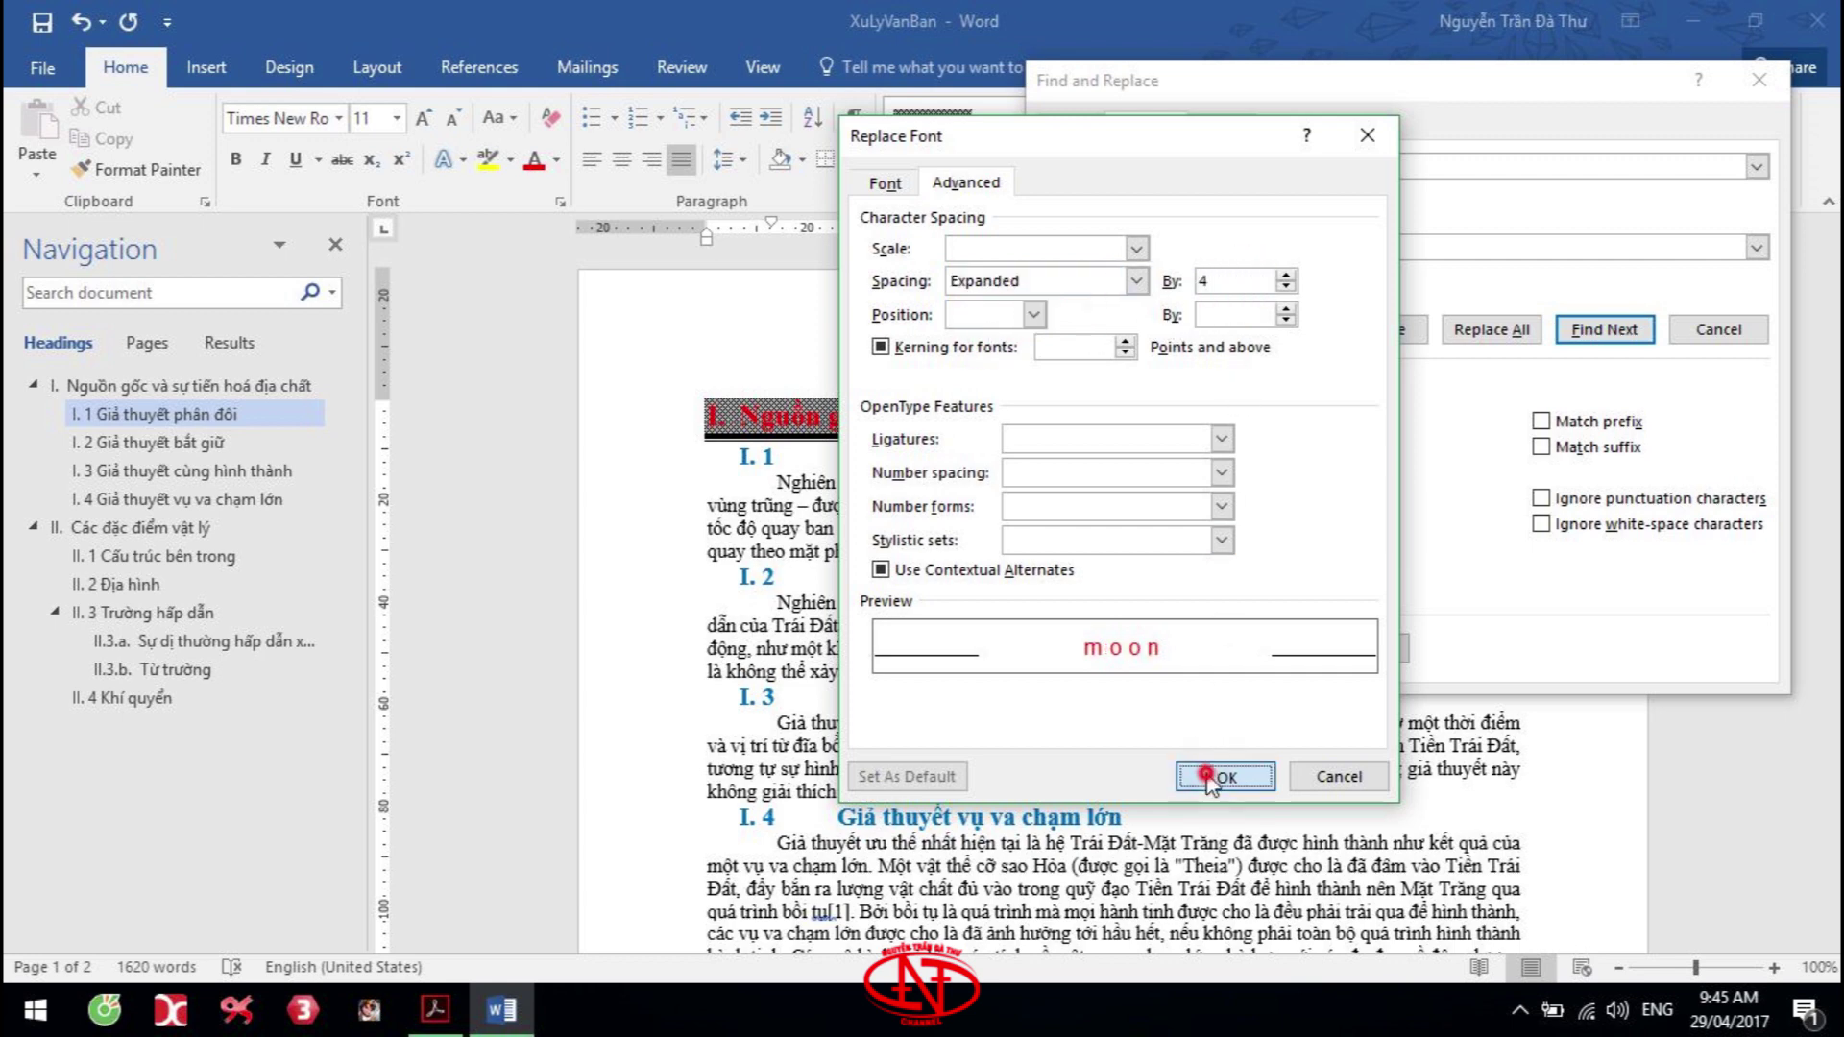
drag(1280, 86, 1392, 282)
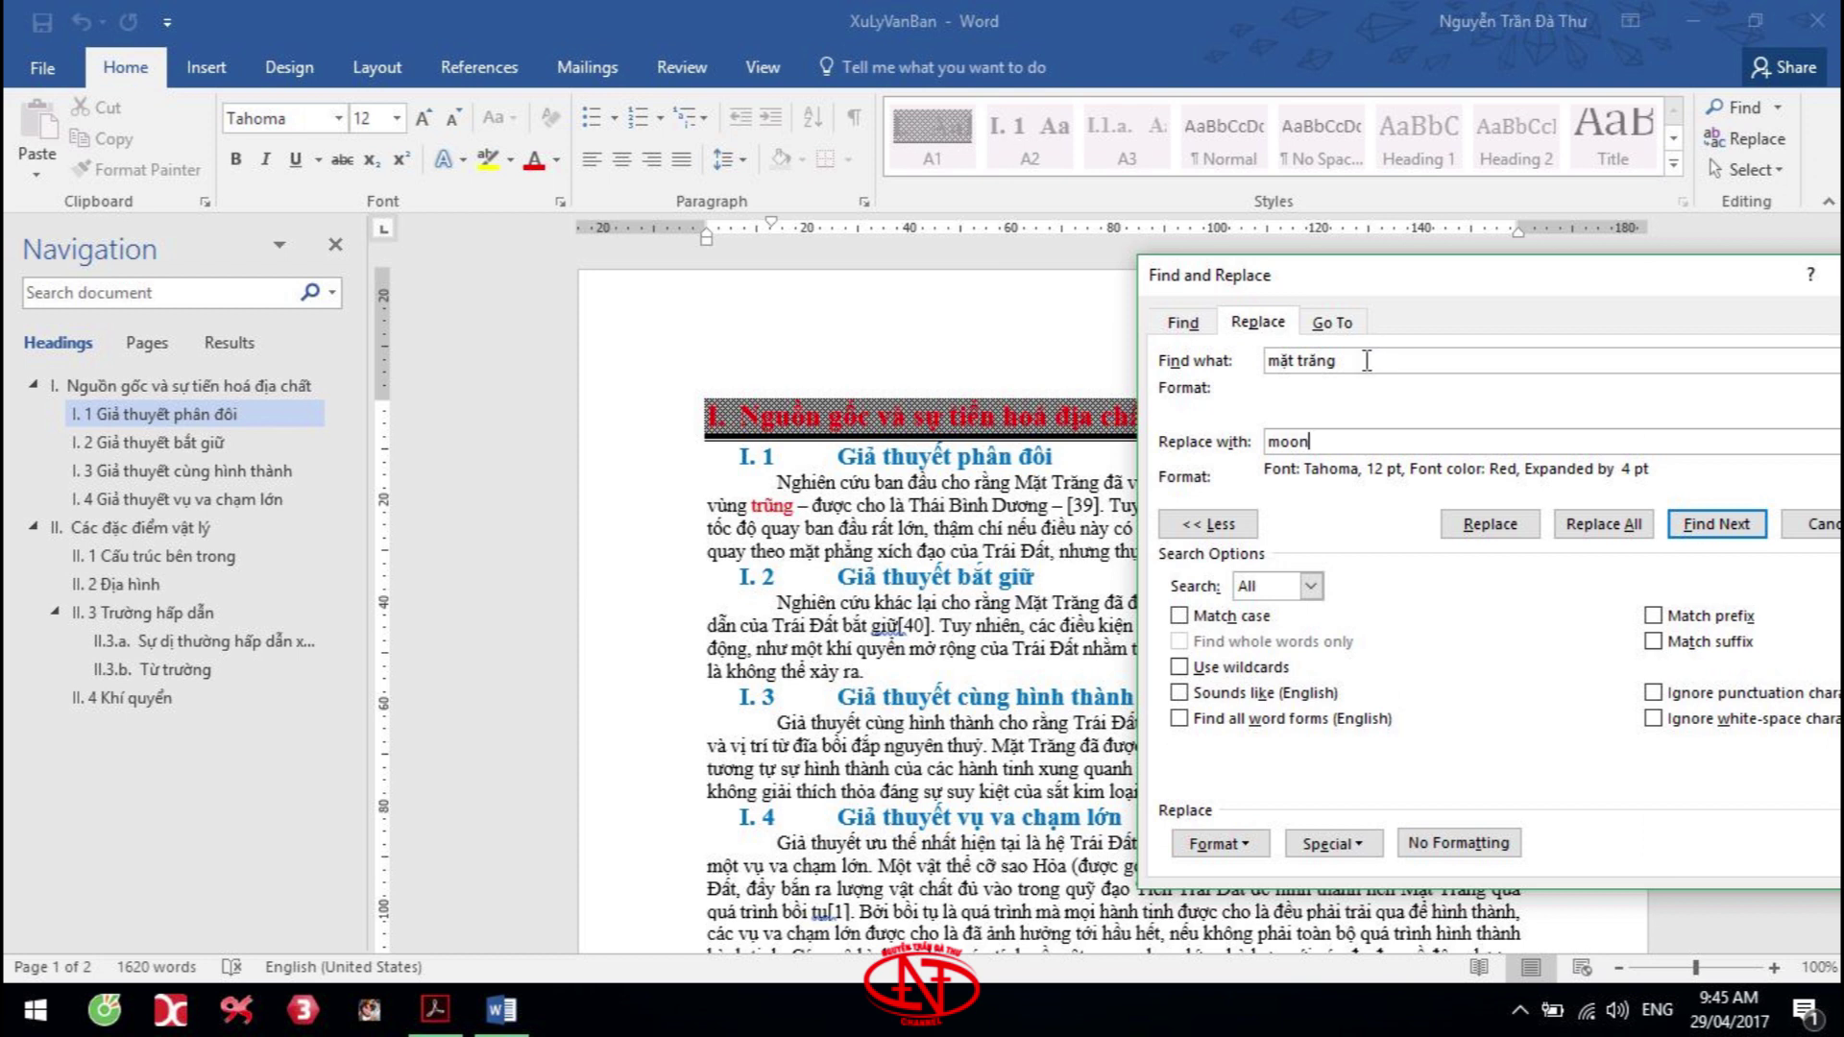
Move the Replace window off the text, run Replace All, and acknowledge the 37 replacements
click(1277, 365)
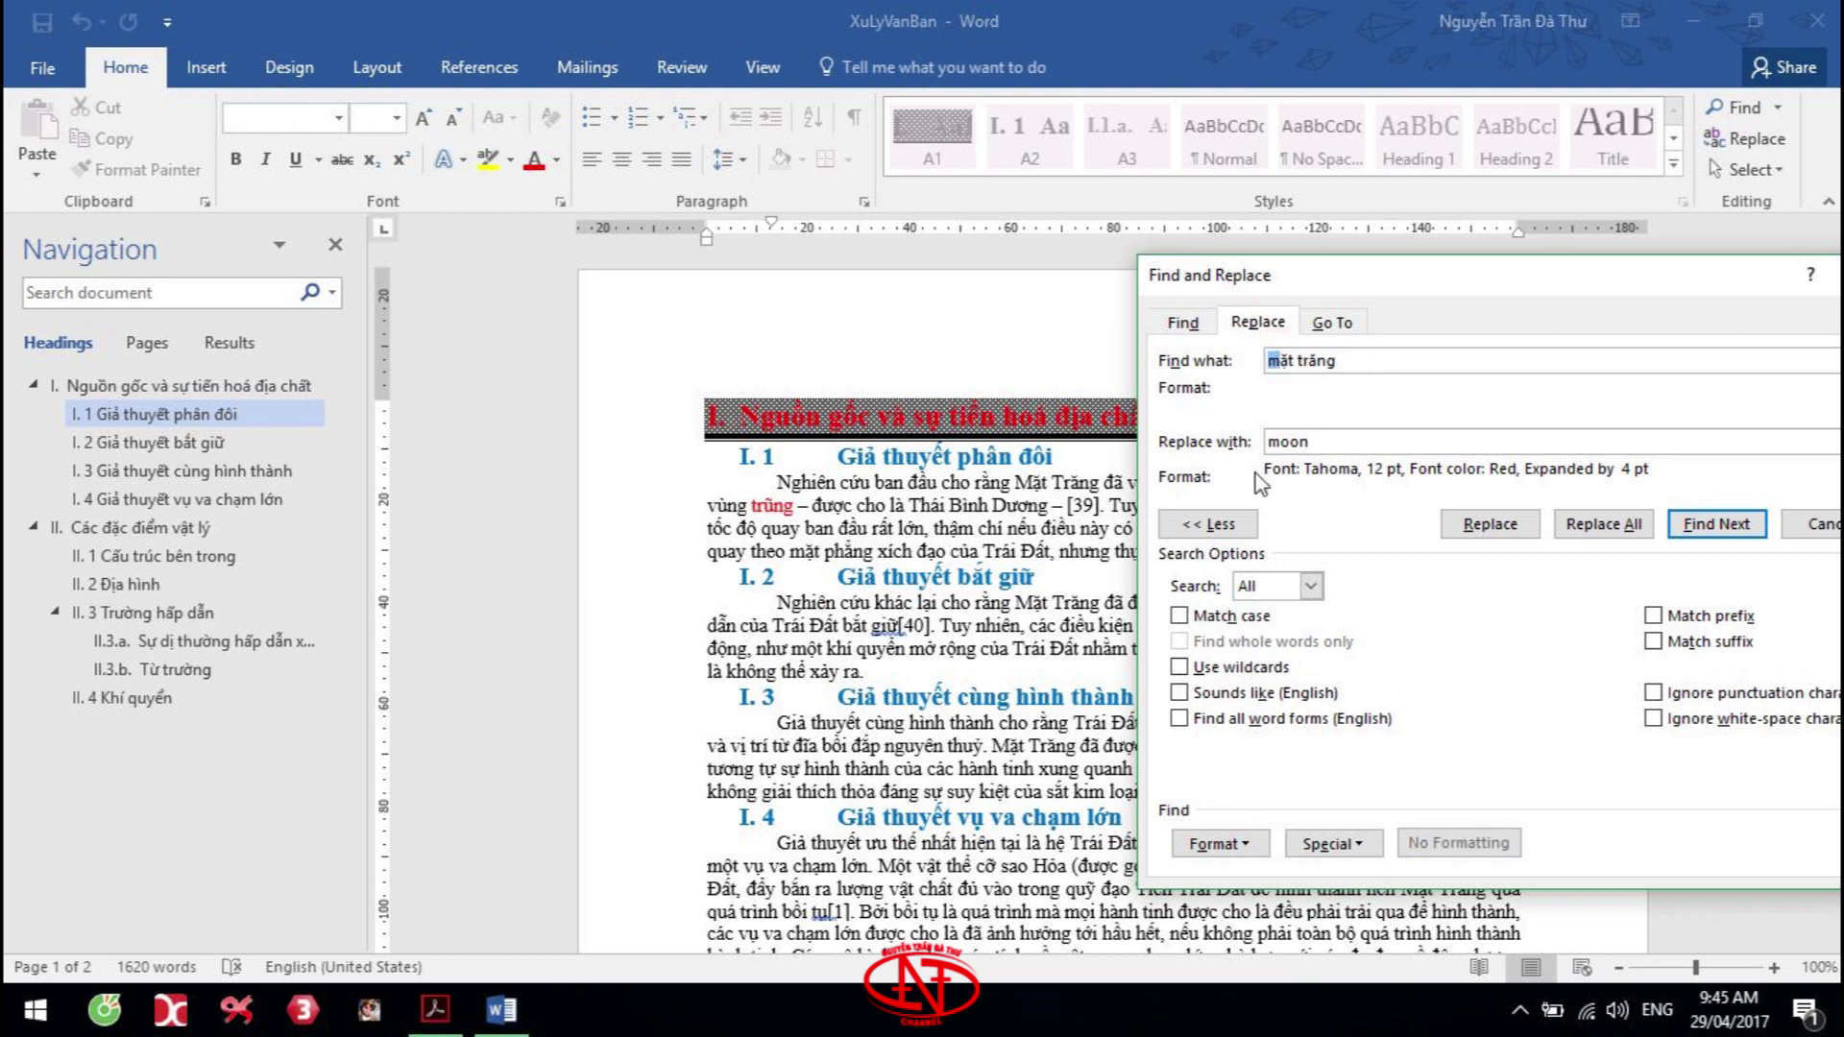
click(1301, 362)
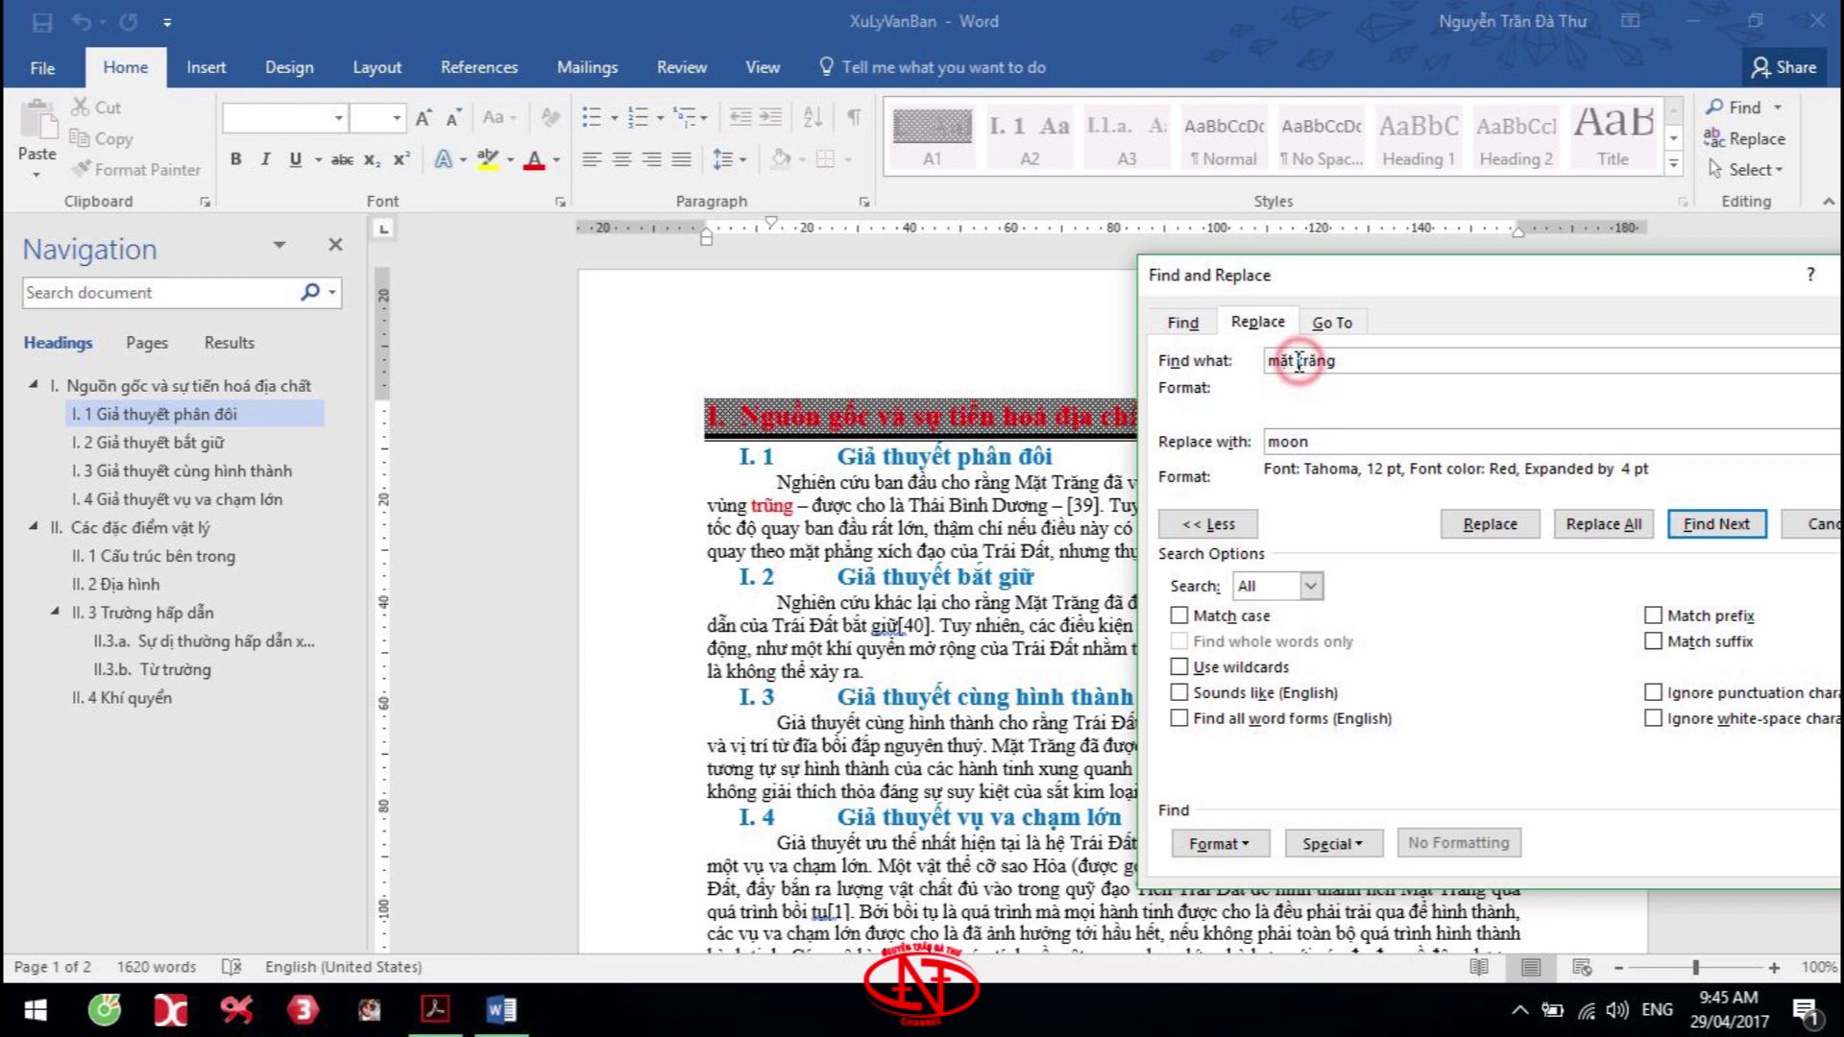
drag(1385, 283, 1395, 220)
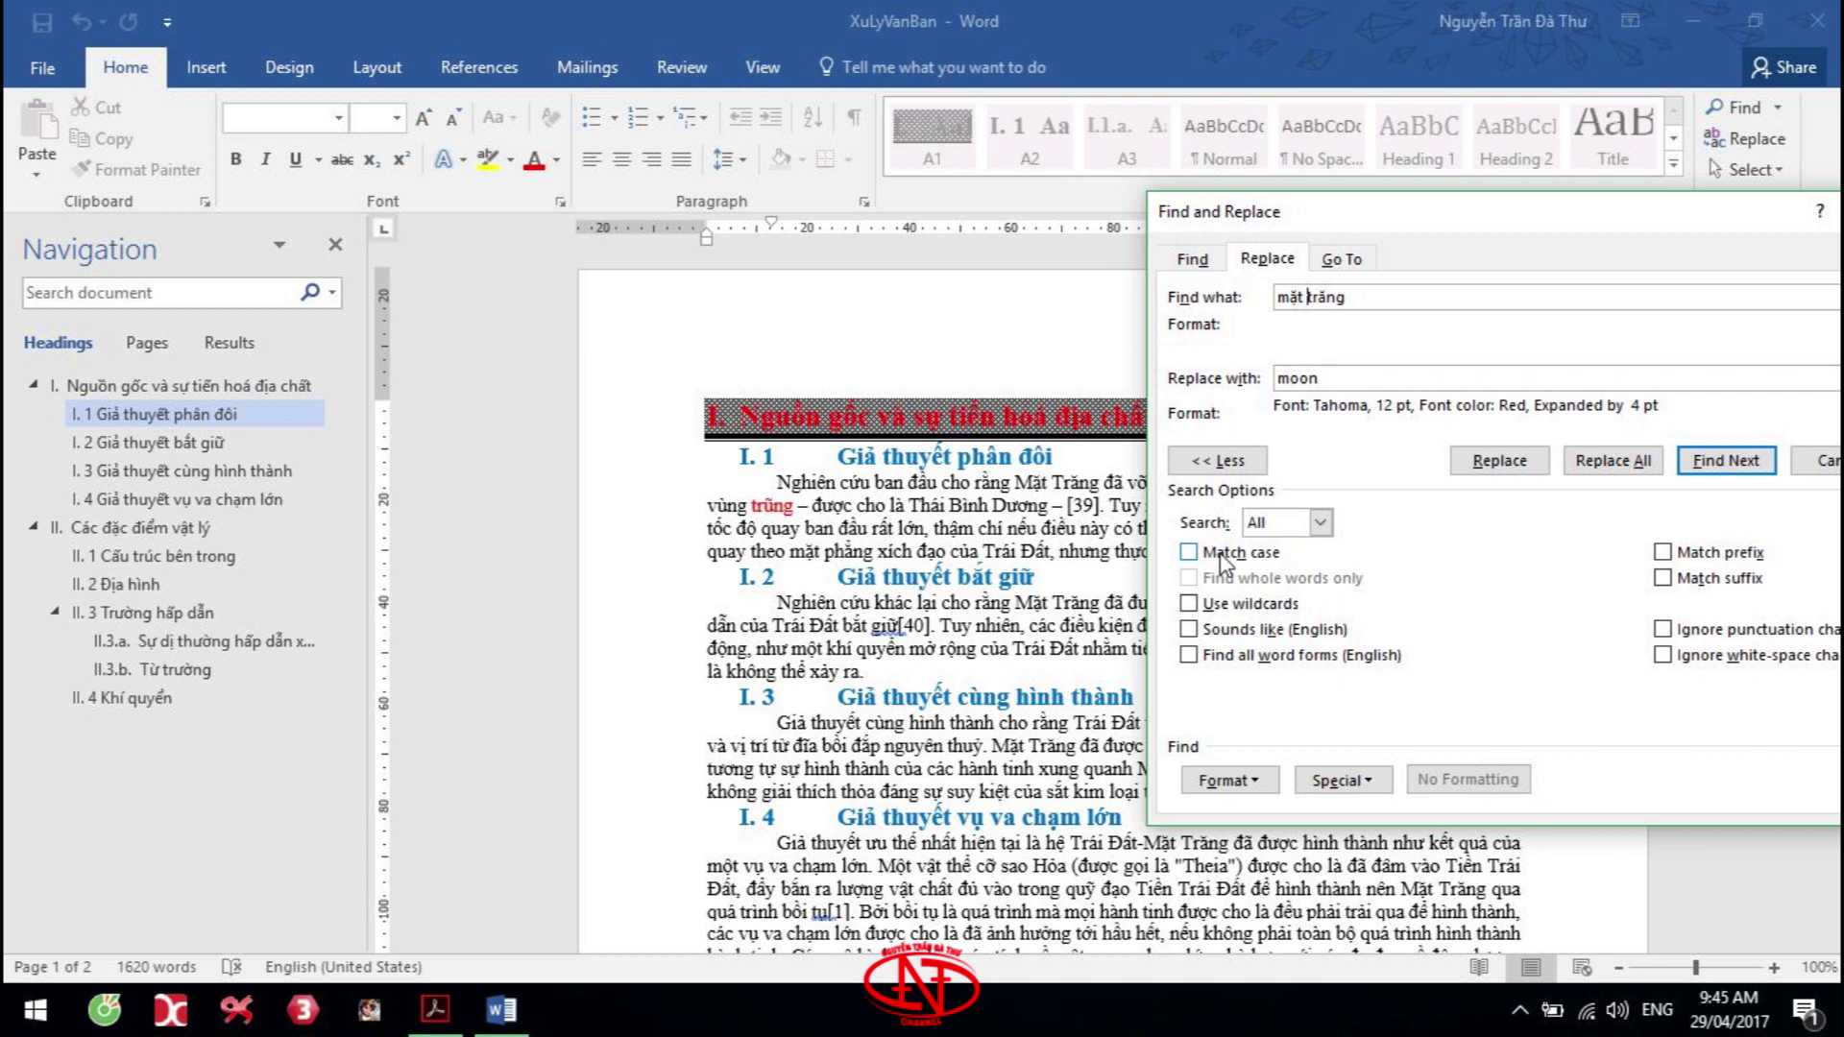
drag(1418, 226, 1562, 195)
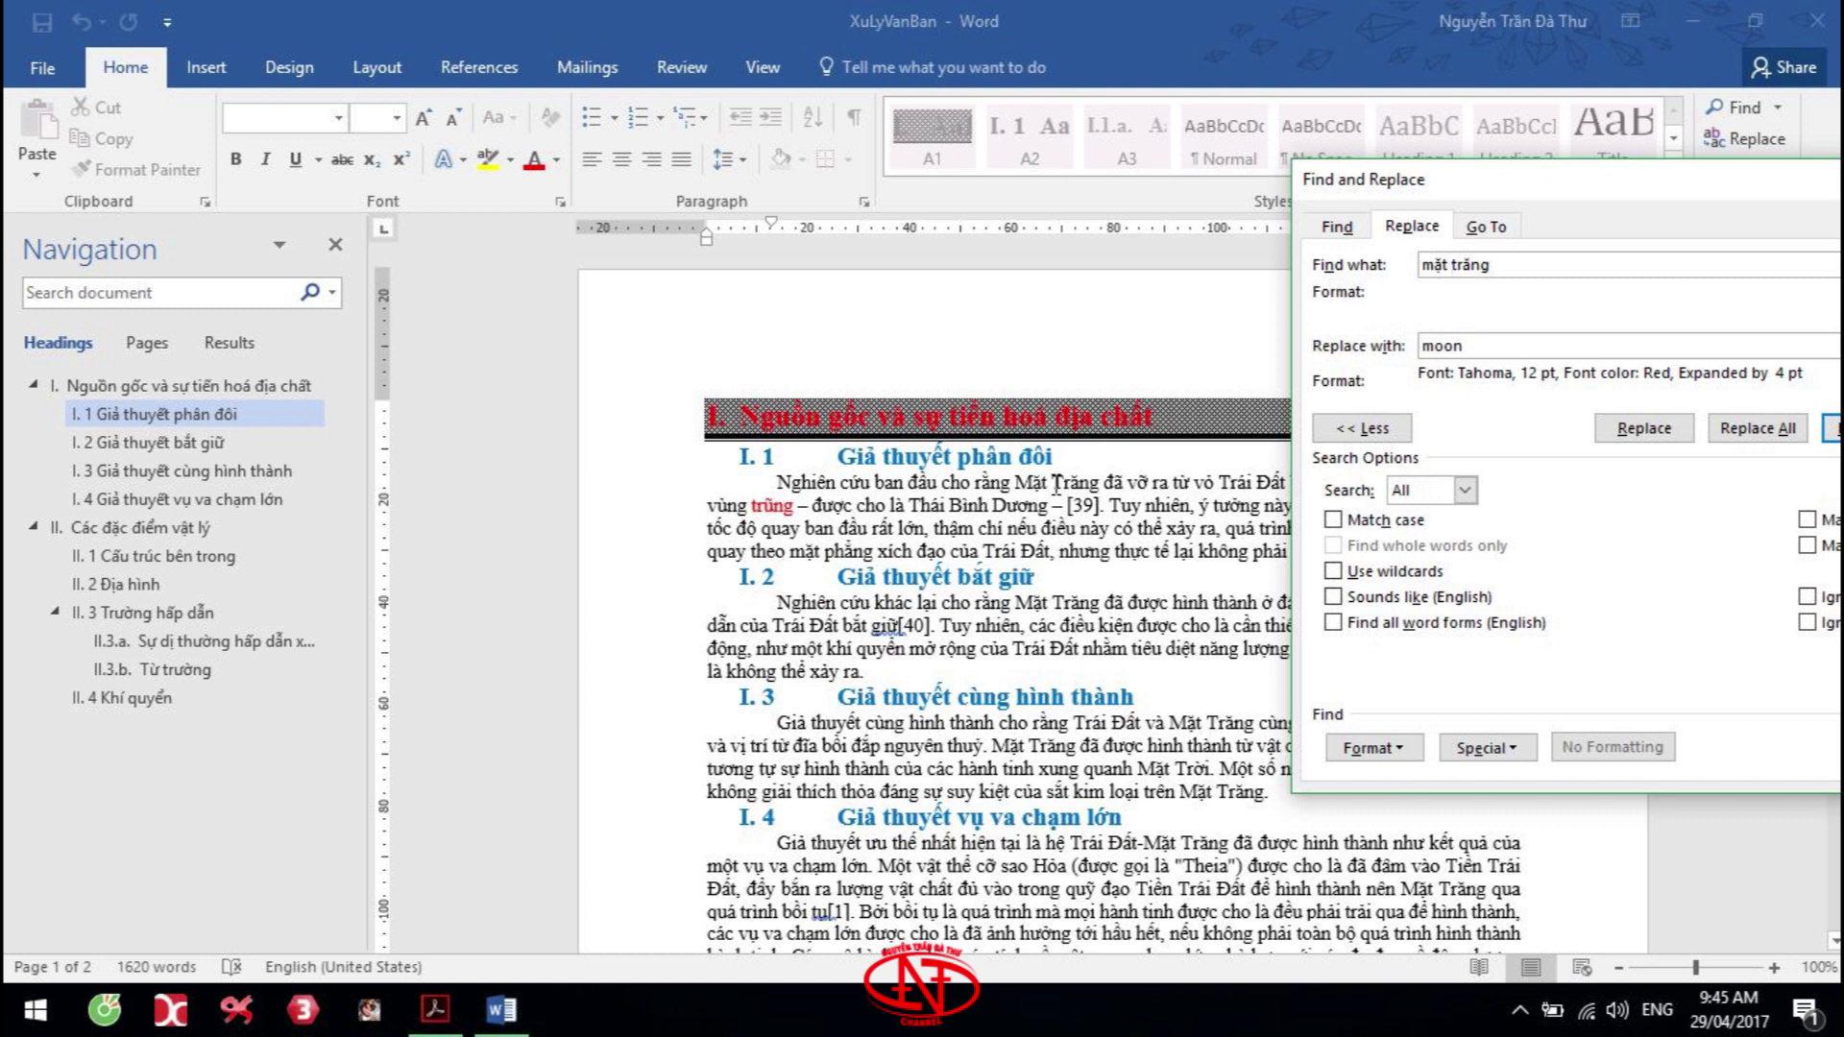
drag(1552, 193, 1402, 185)
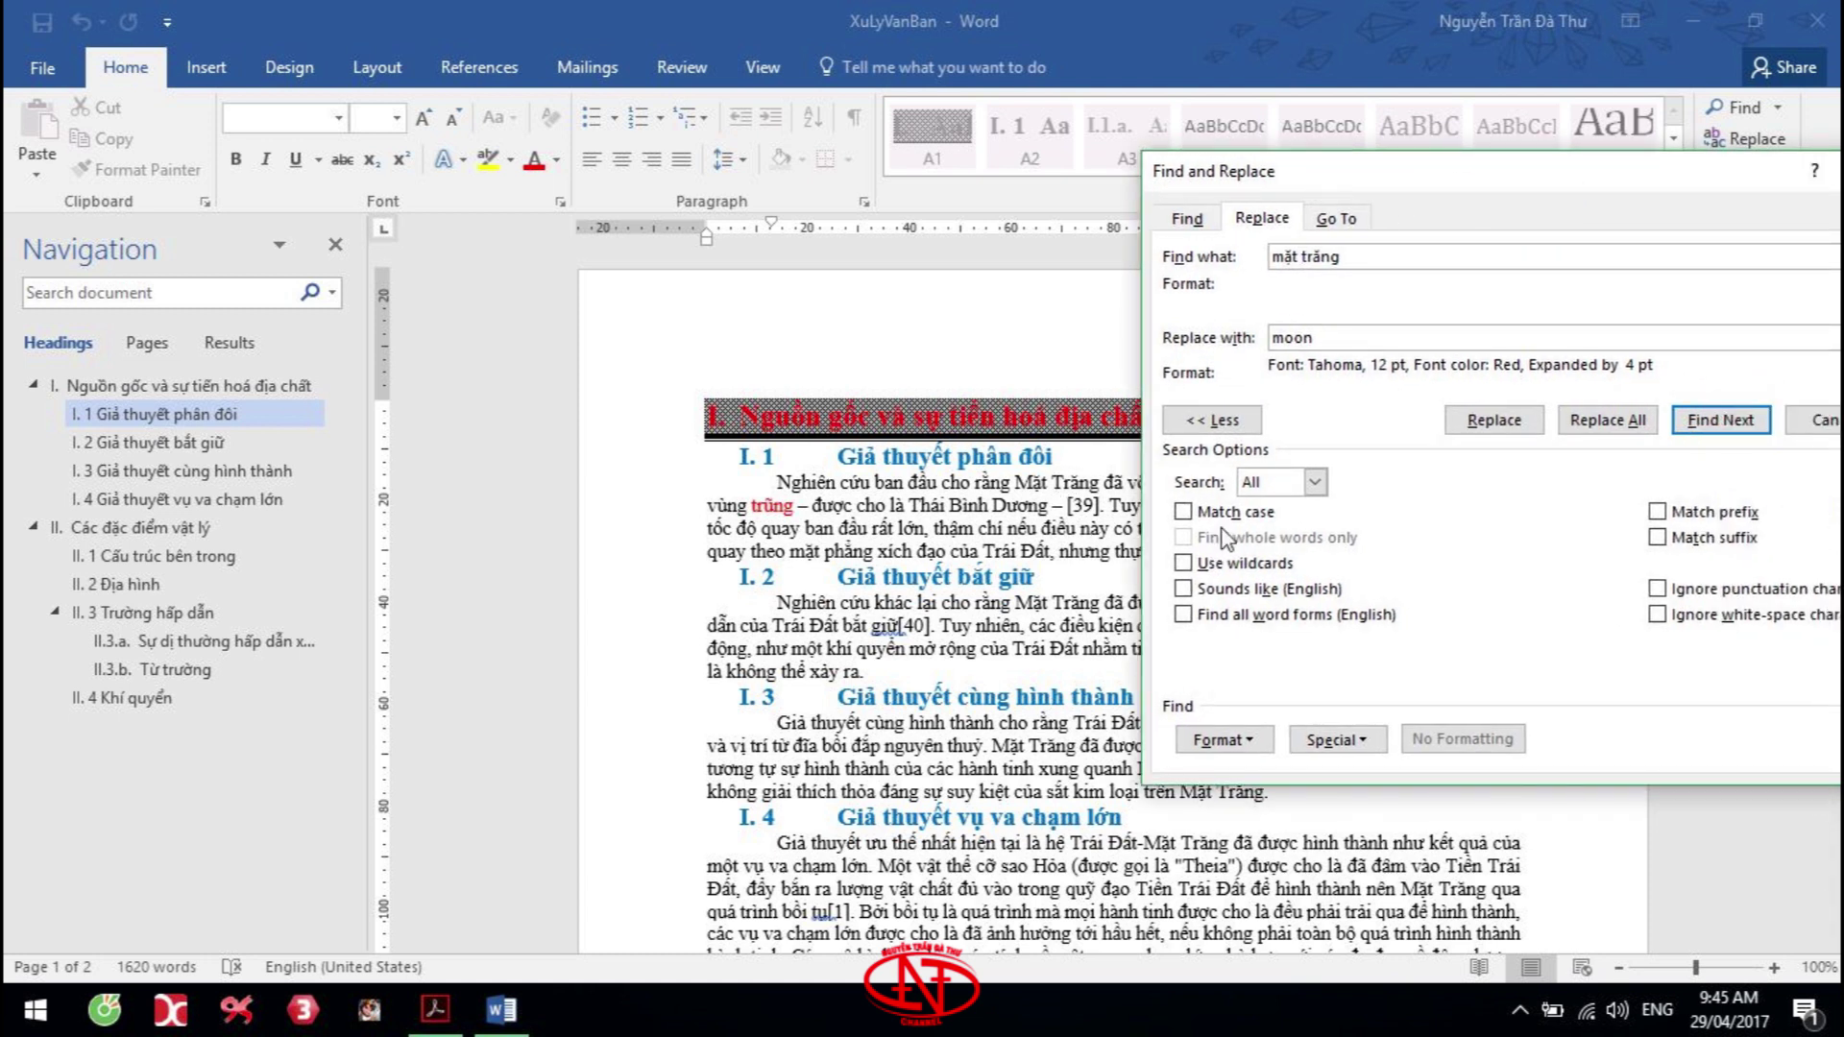
drag(1520, 178, 1434, 170)
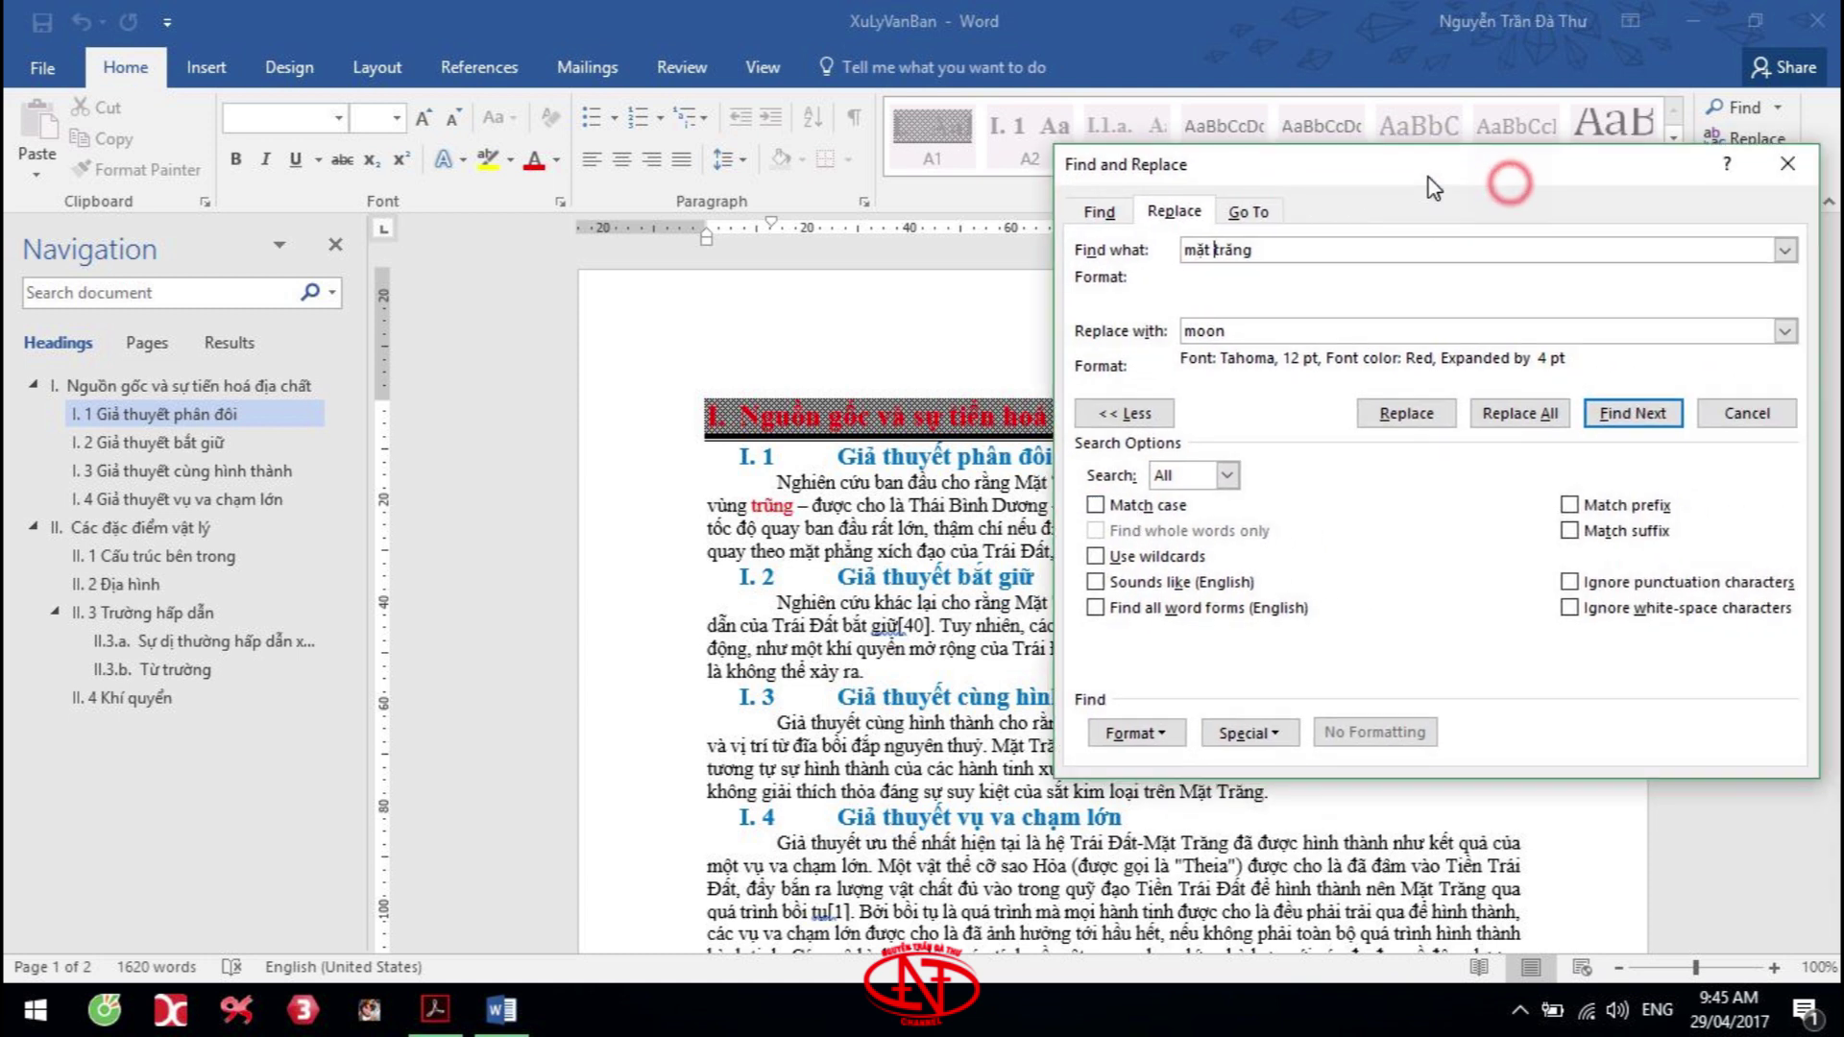
click(1511, 415)
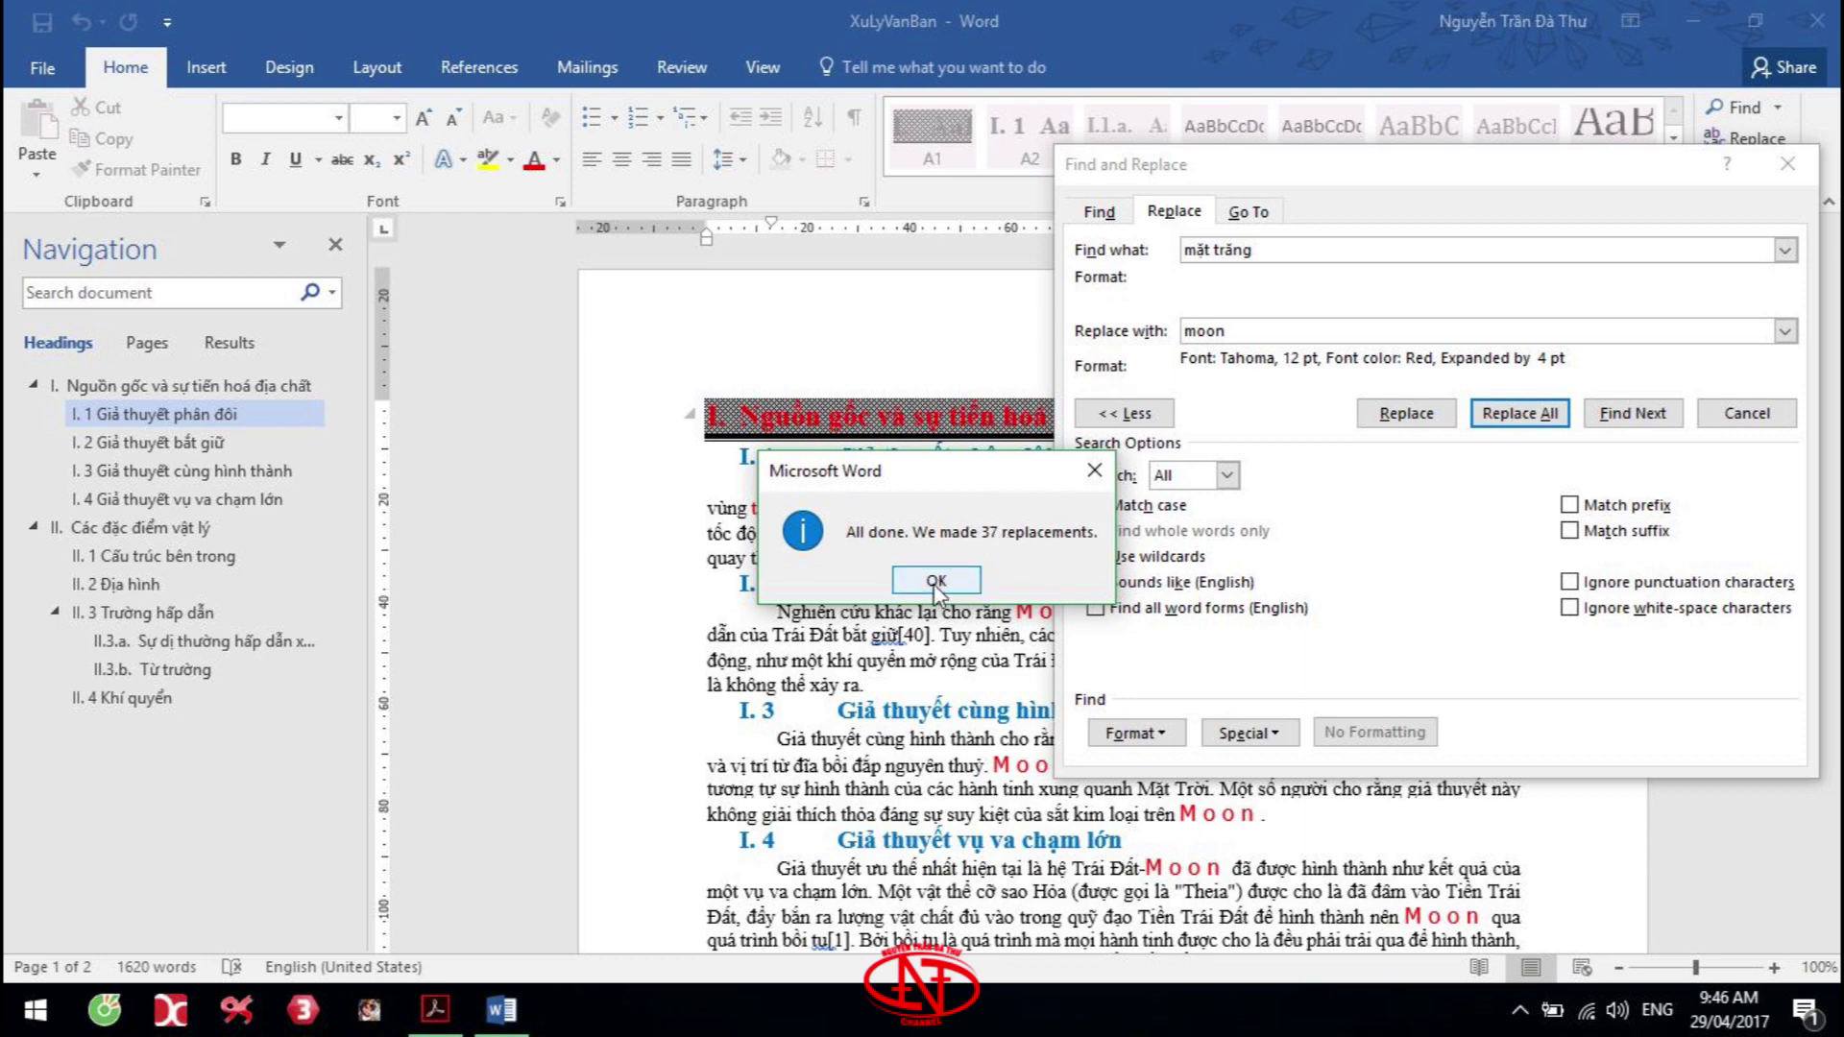
click(935, 580)
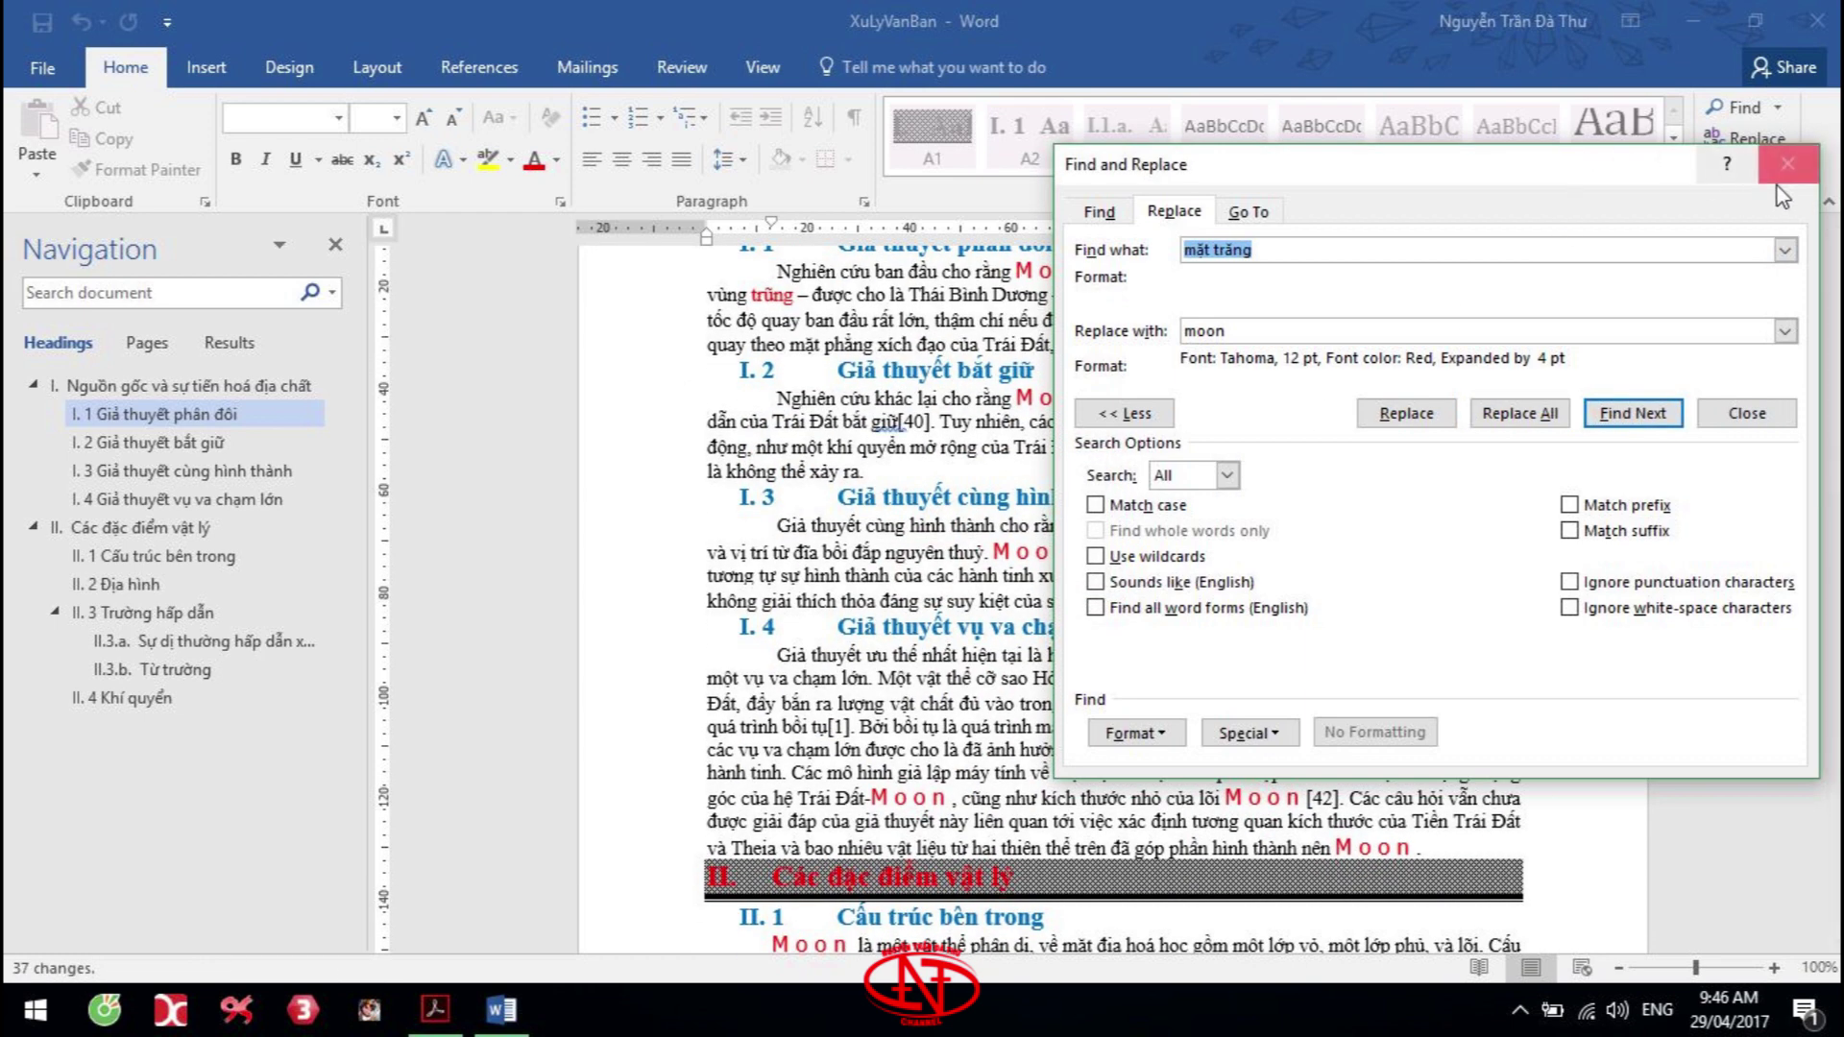
Close Find and Replace, check a replaced Moon, read task c, then click heading II
click(1787, 163)
scroll(1017, 499, up, 1)
click(1060, 484)
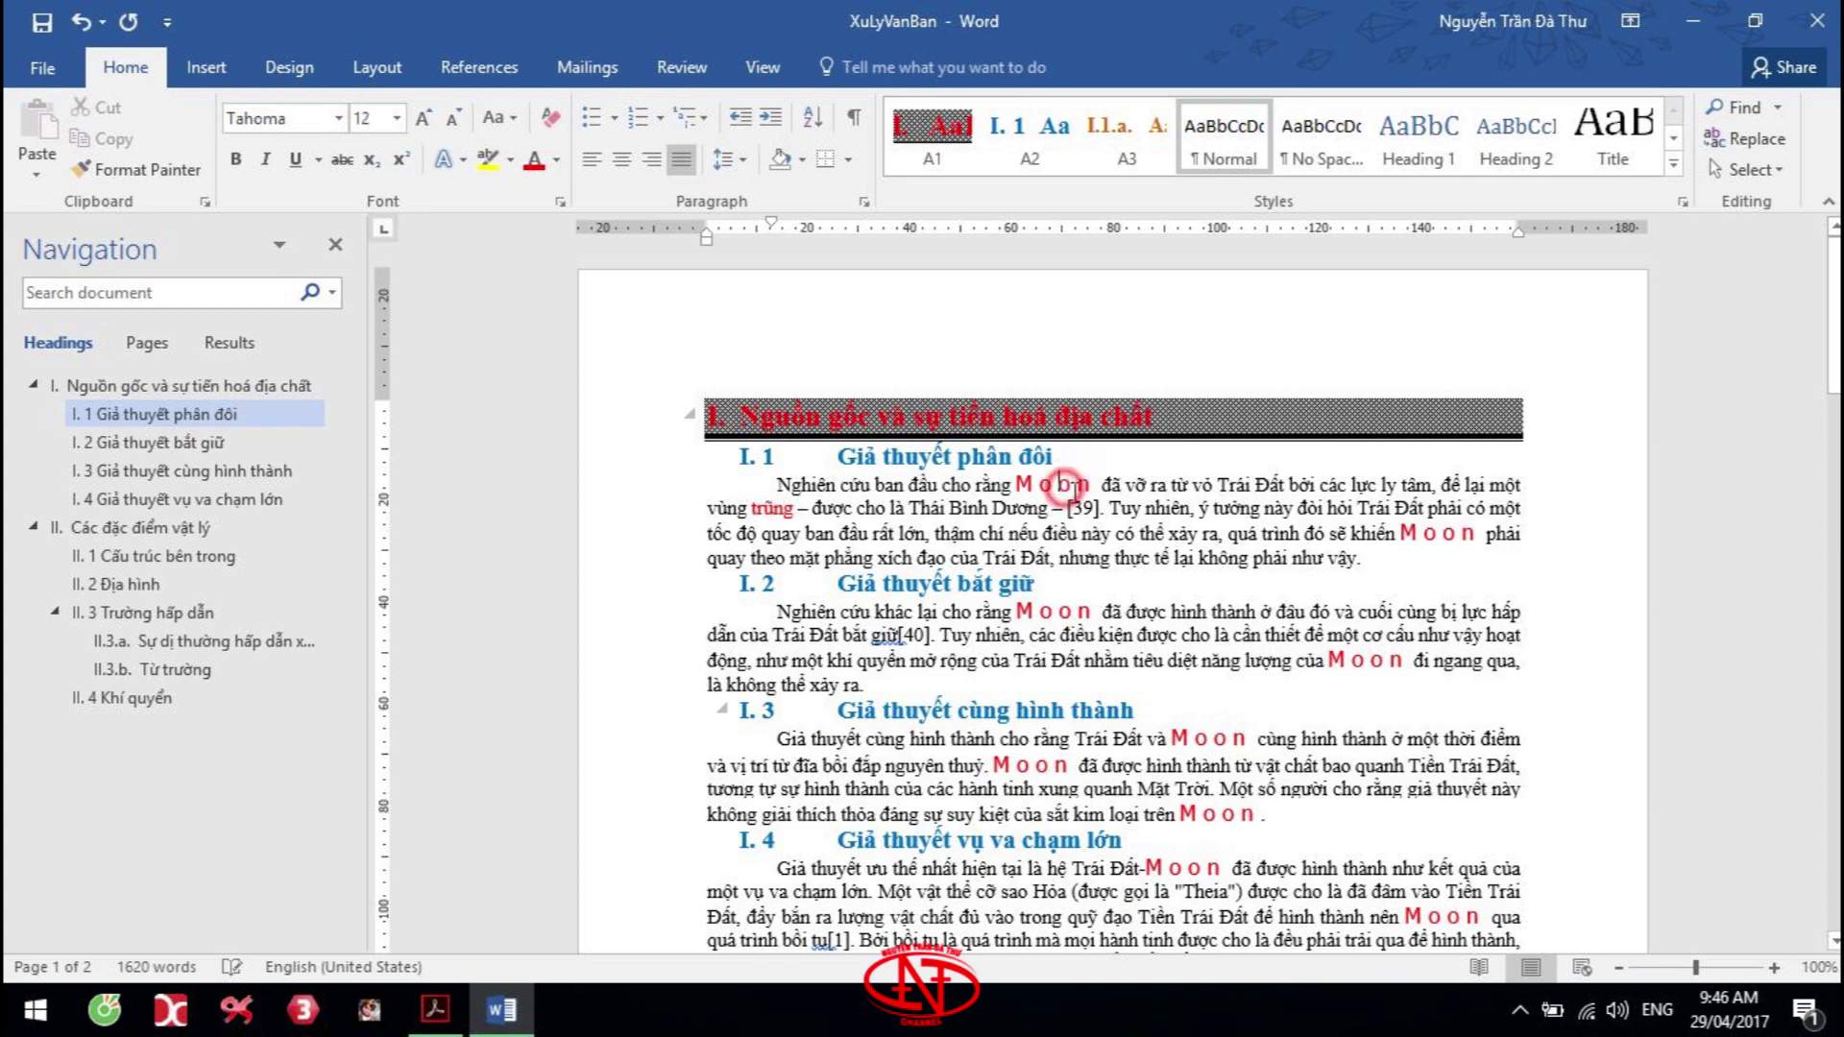
key(alt+Tab)
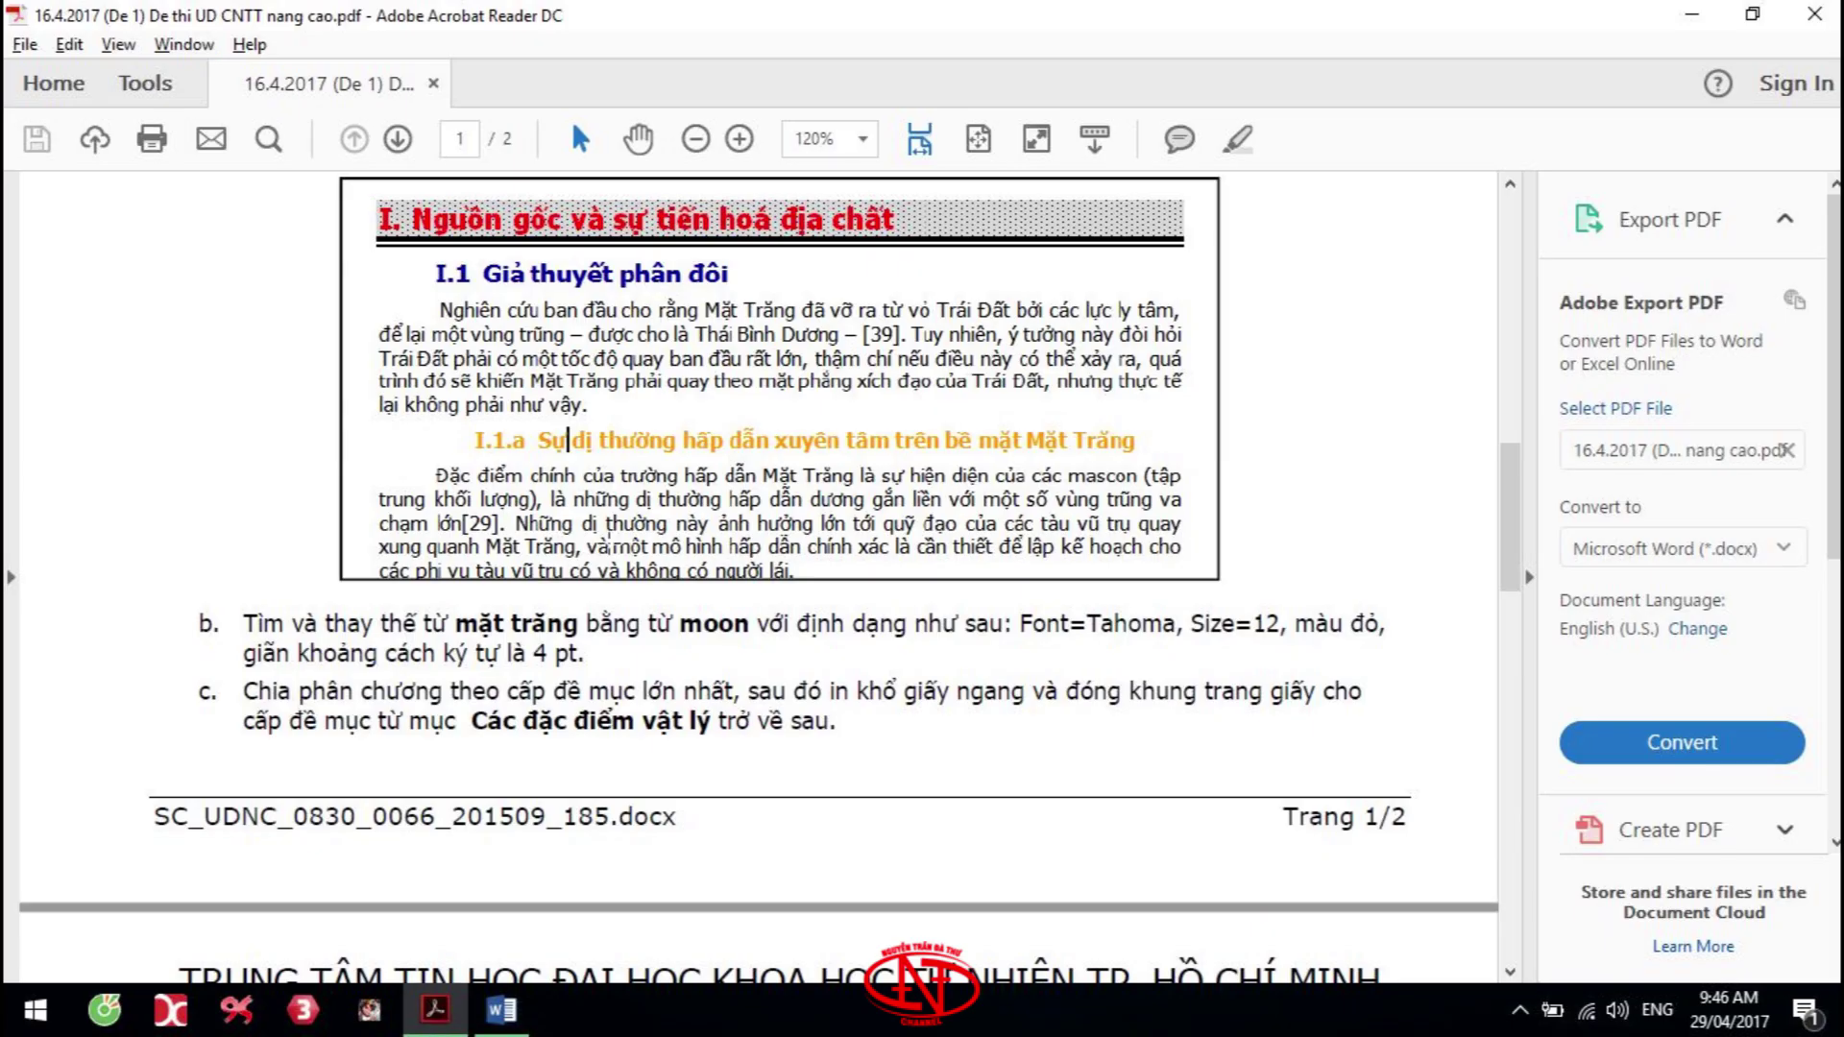
scroll(358, 623, down, 2)
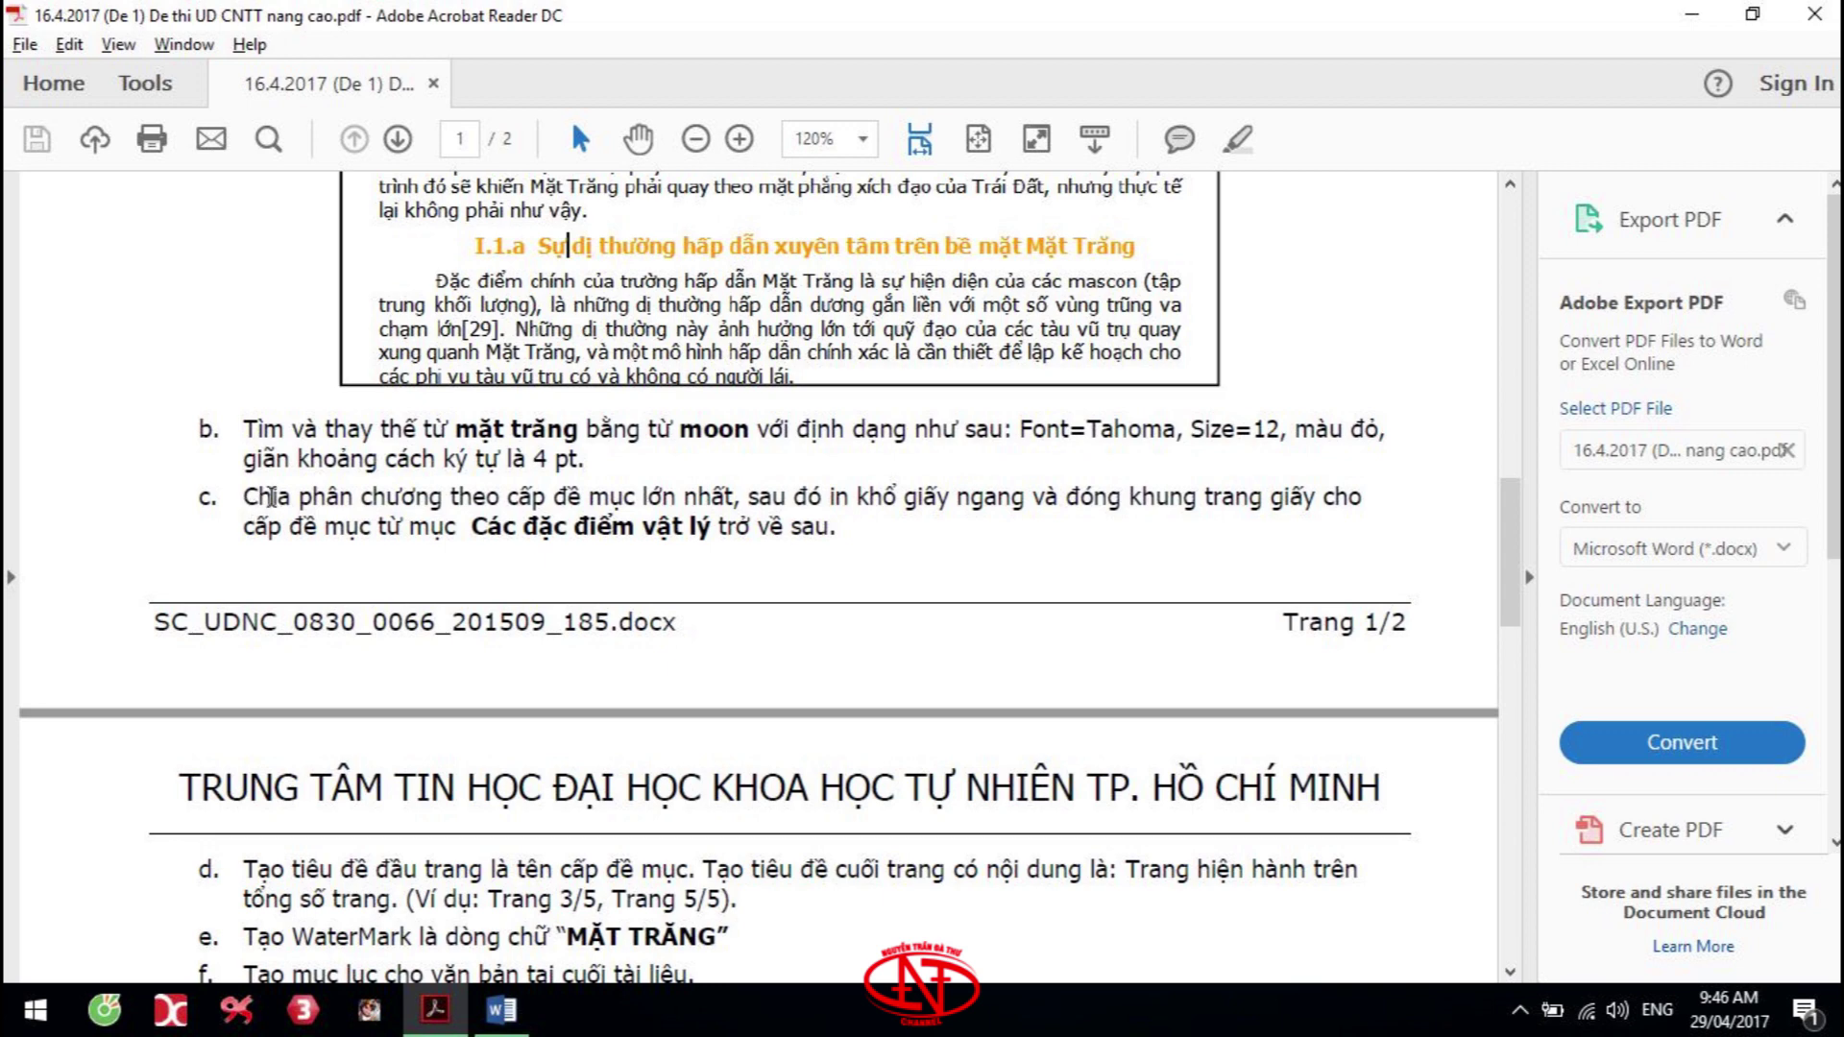
key(alt+Tab)
scroll(710, 501, down, 5)
scroll(710, 501, down, 4)
scroll(782, 411, down, 1)
click(768, 377)
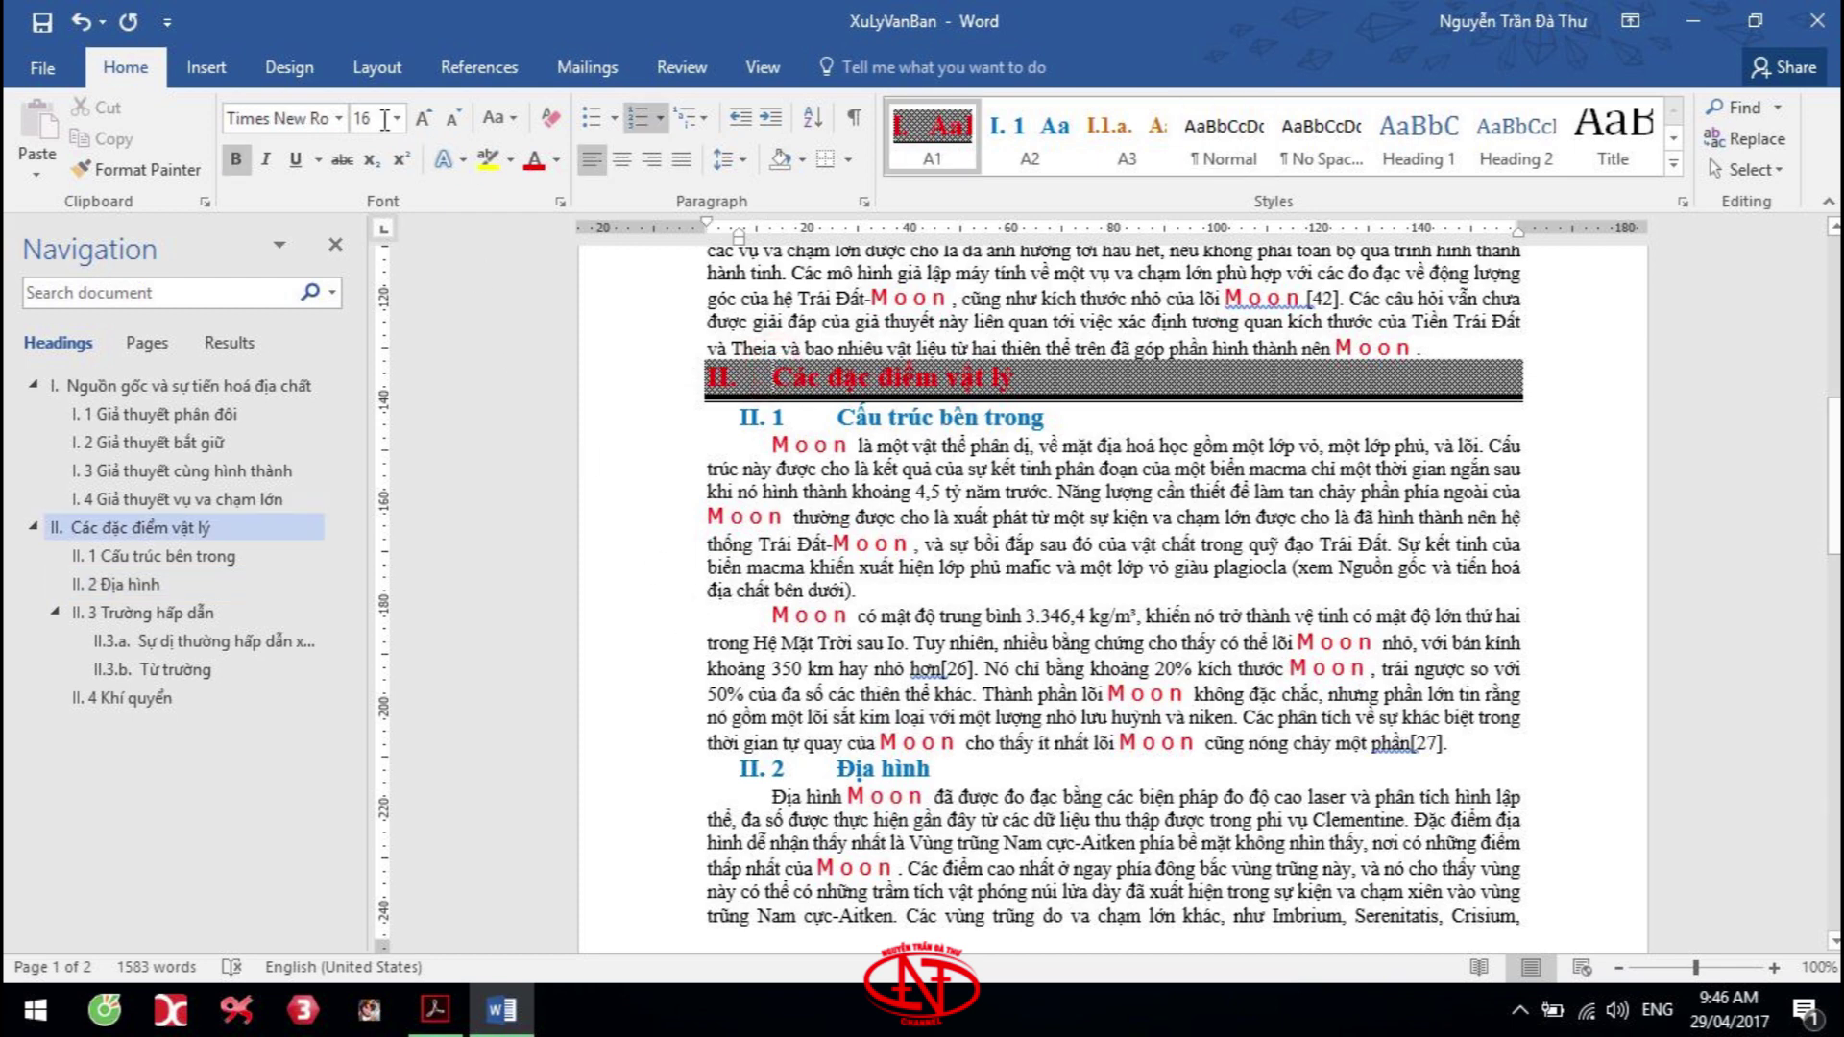
Insert a Next Page section break so section II starts on a new page
click(377, 67)
click(338, 107)
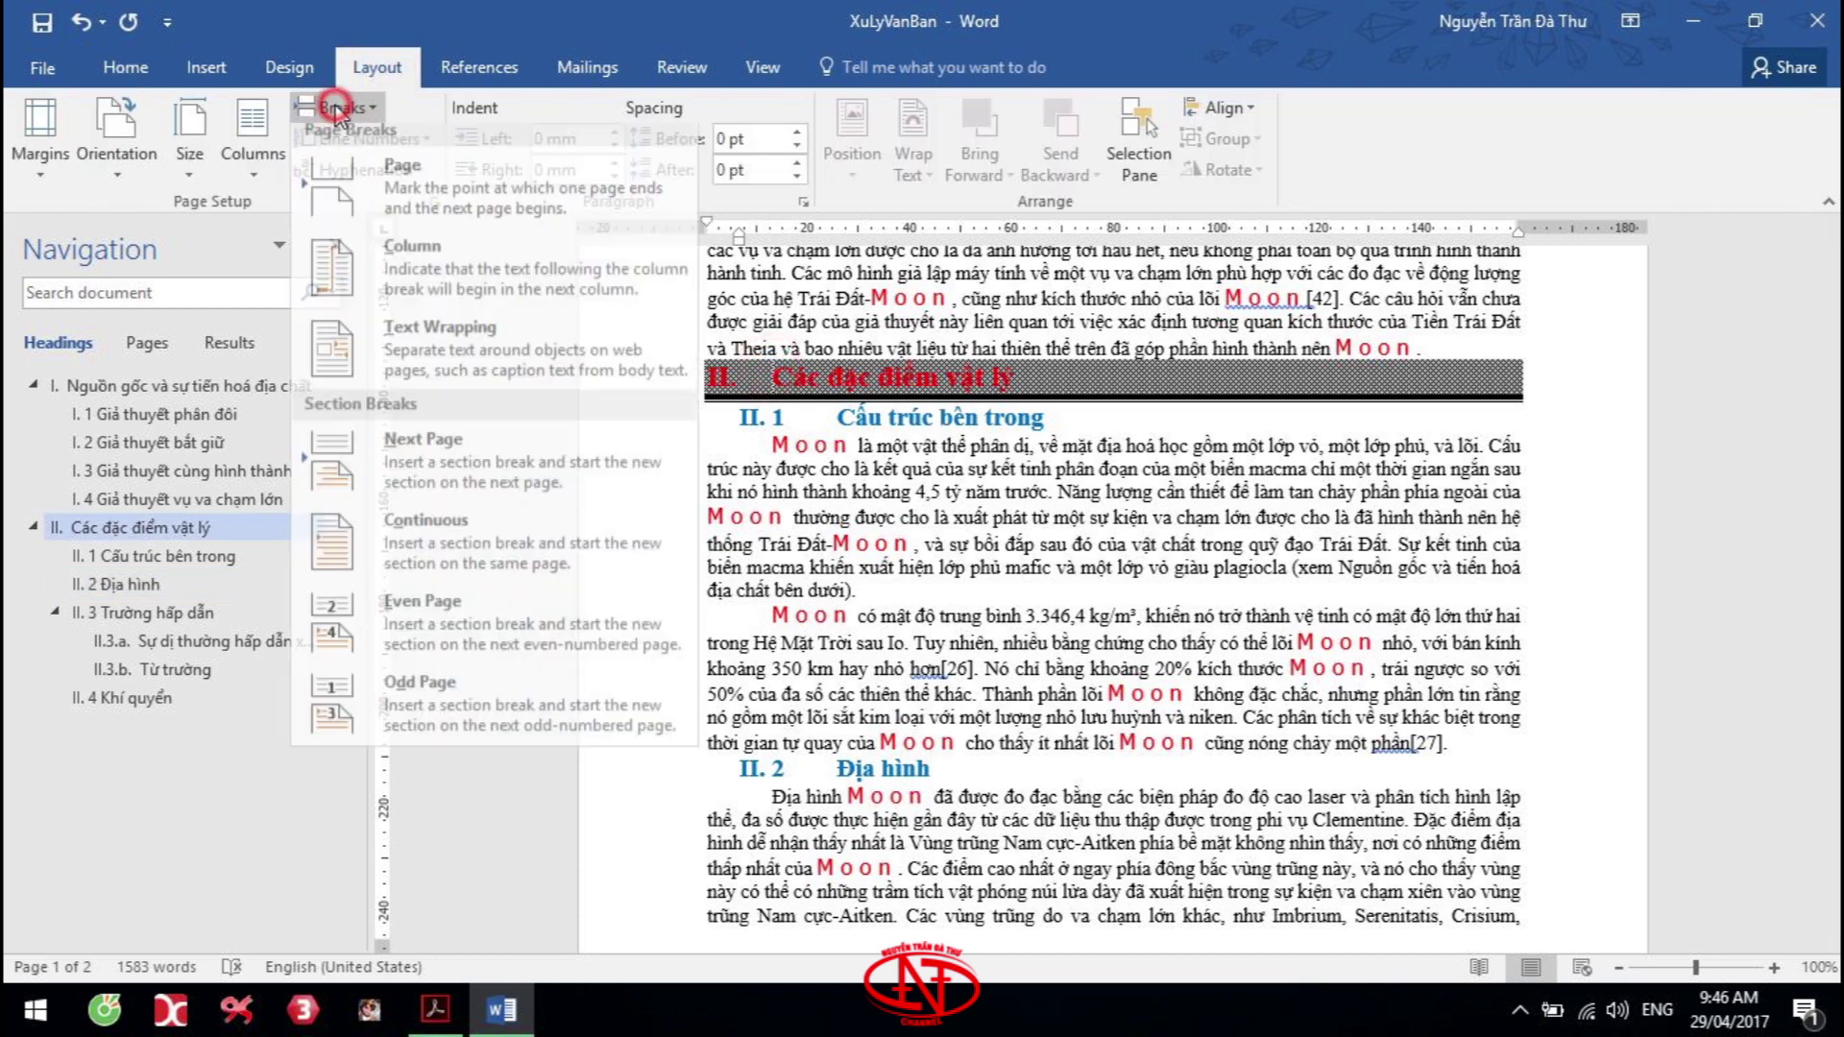
click(447, 472)
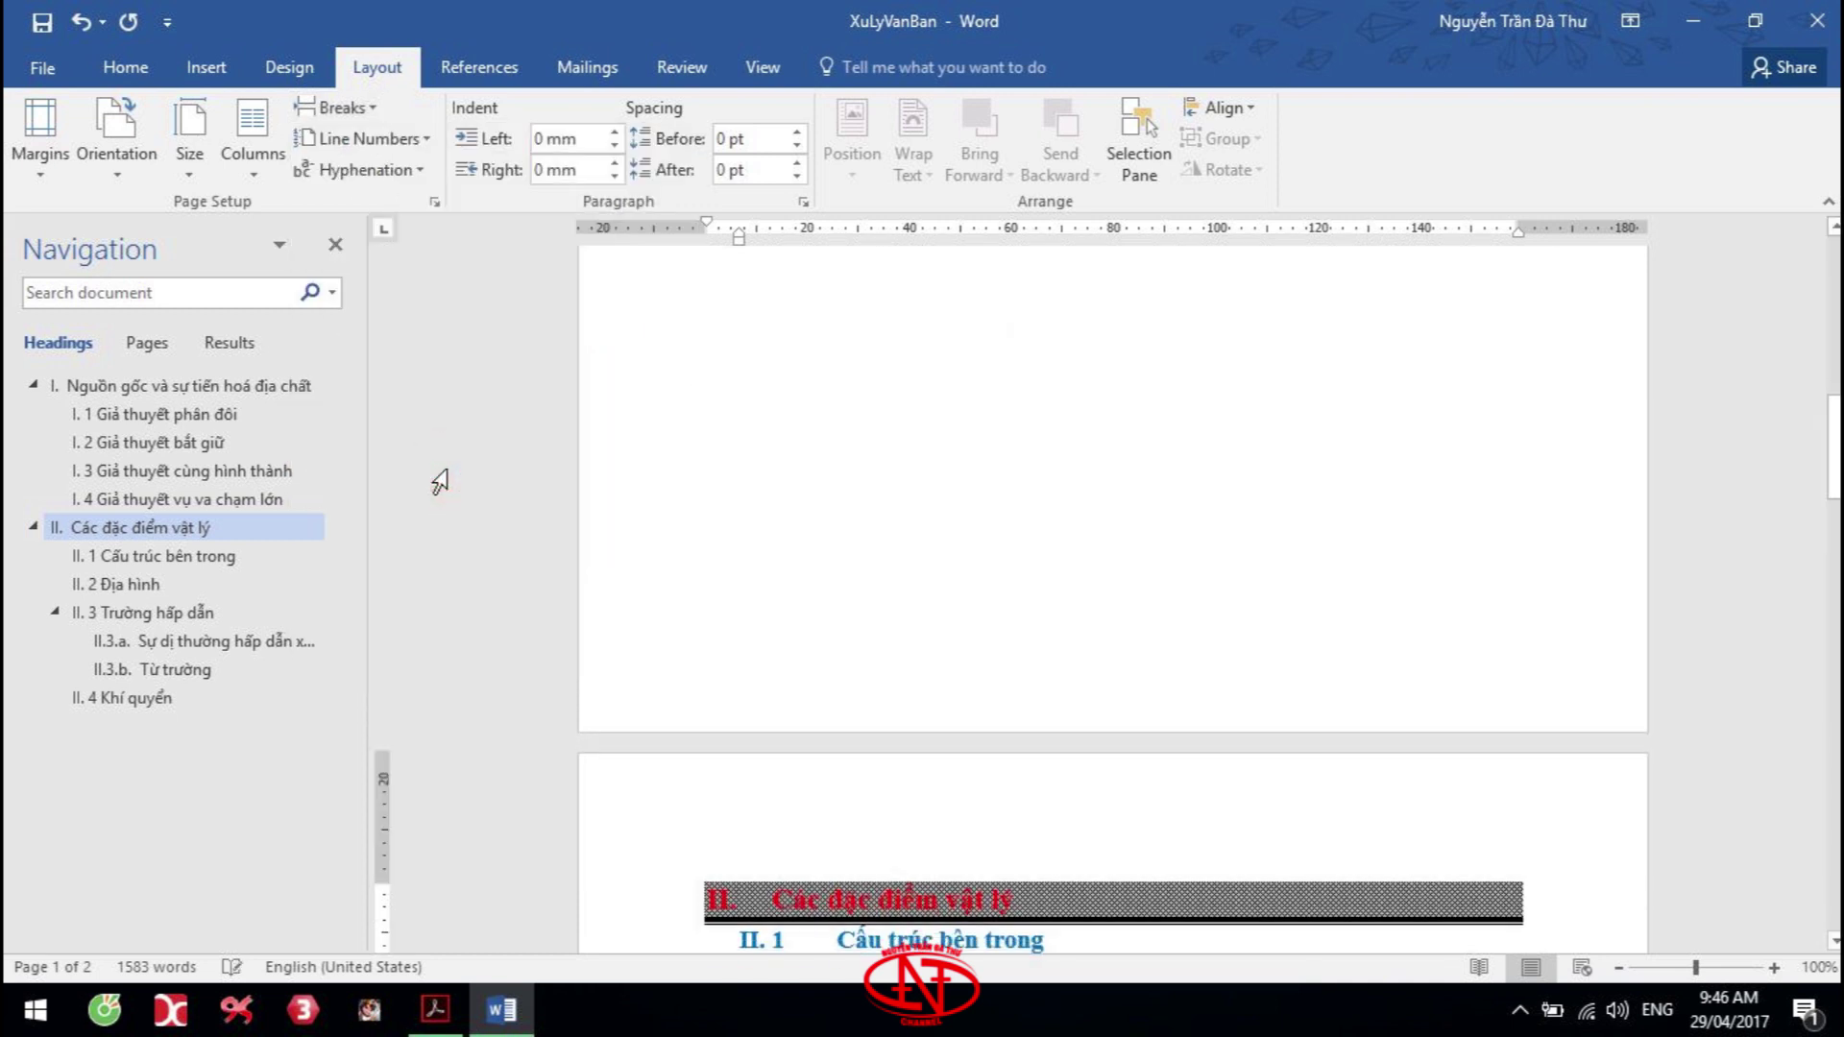
scroll(859, 597, down, 5)
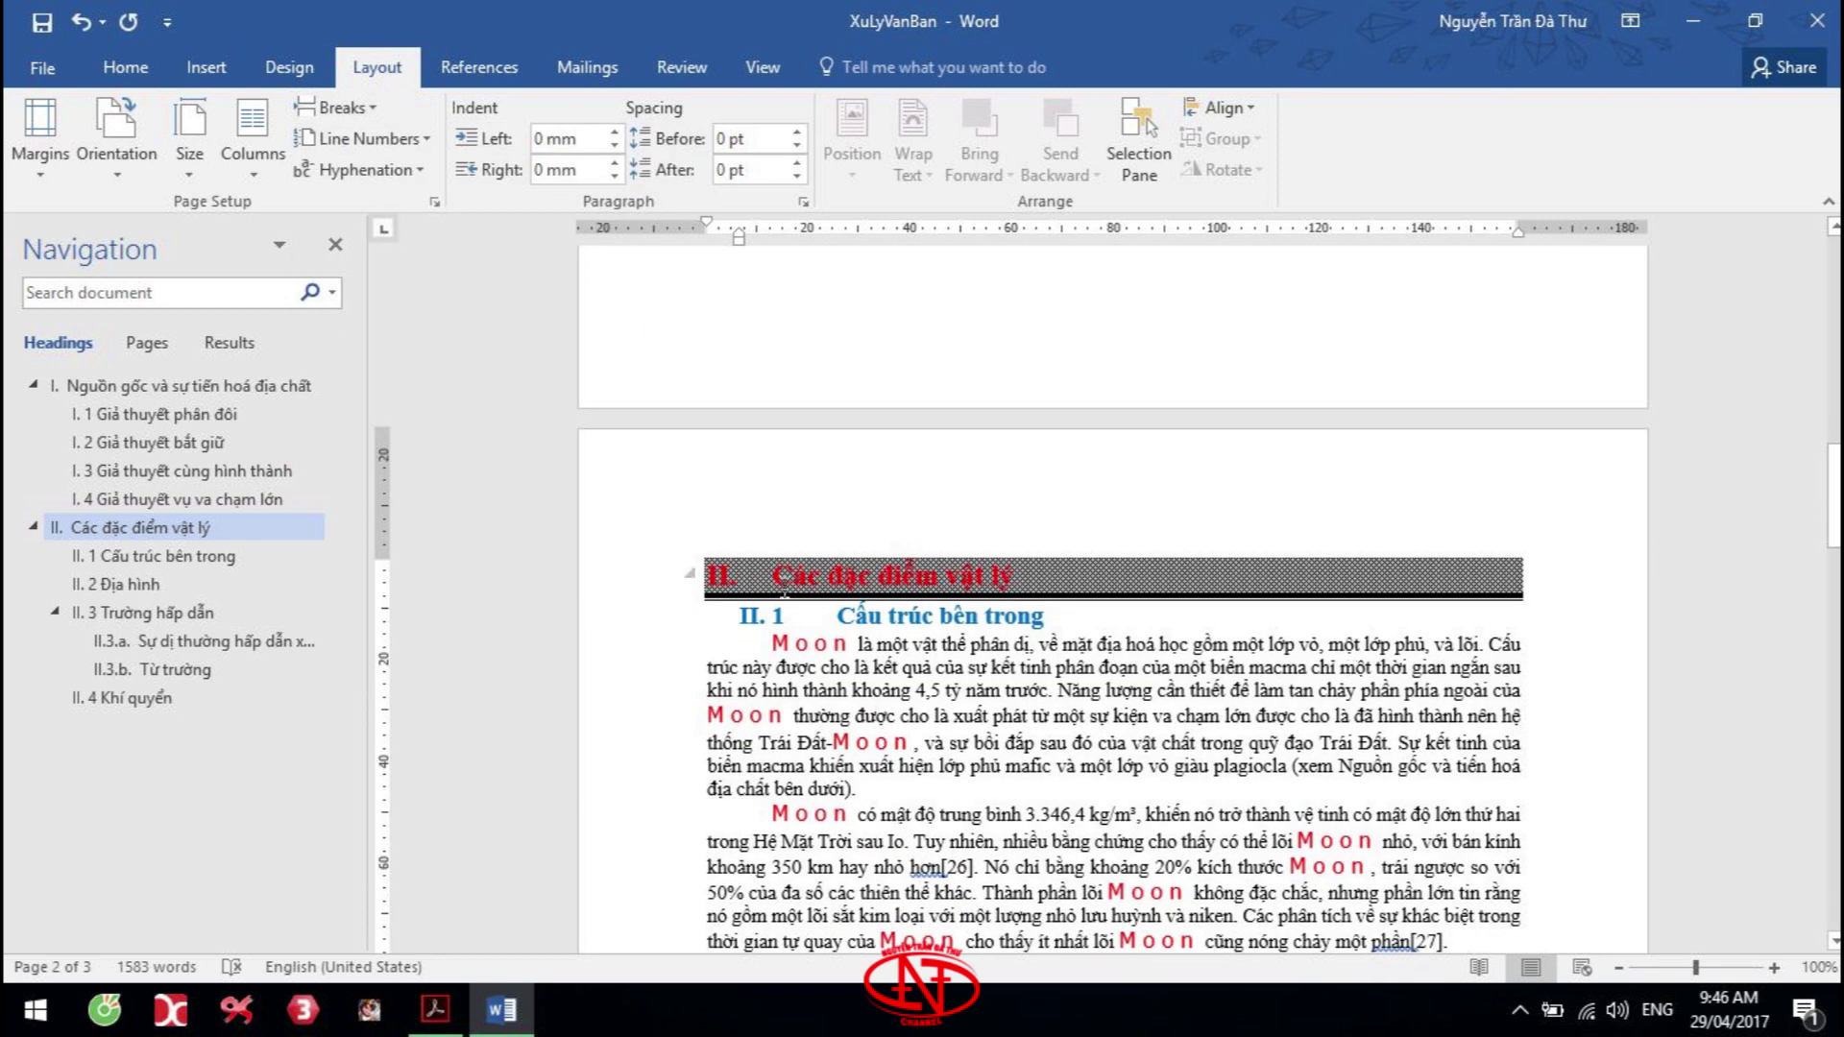
key(alt+Tab)
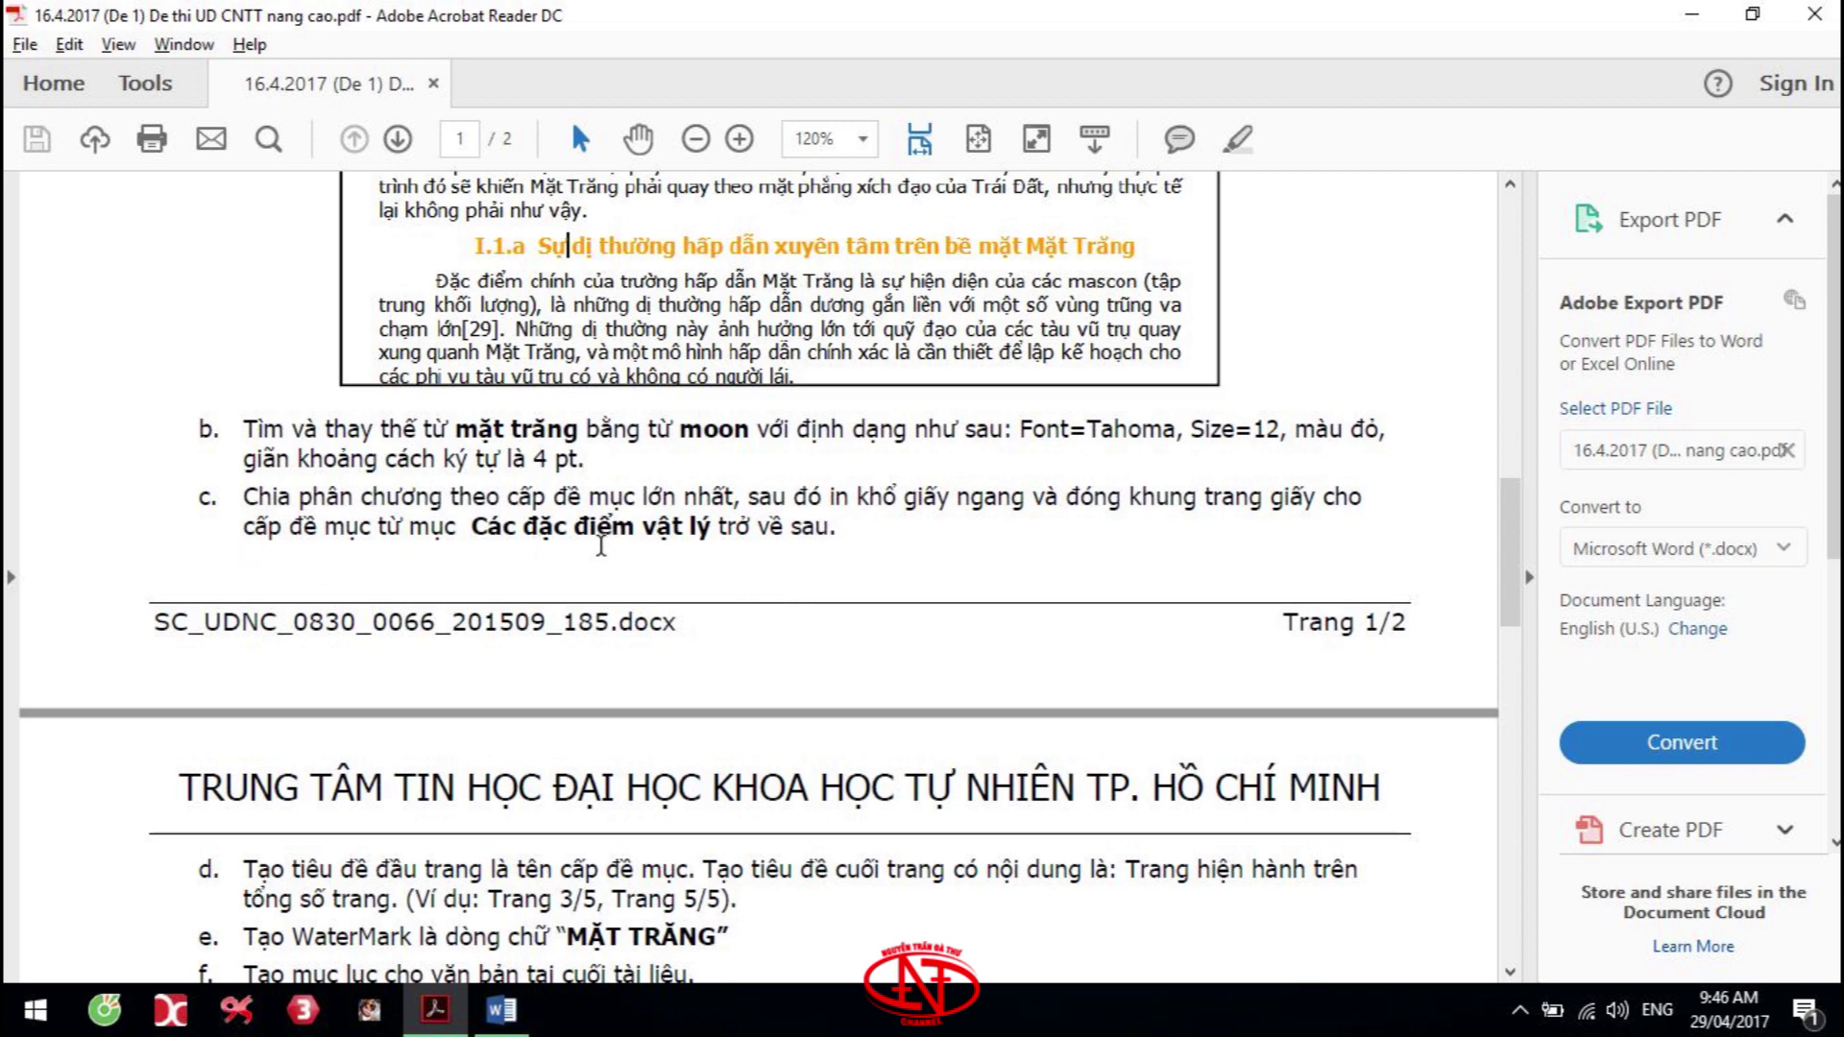
key(alt+Tab)
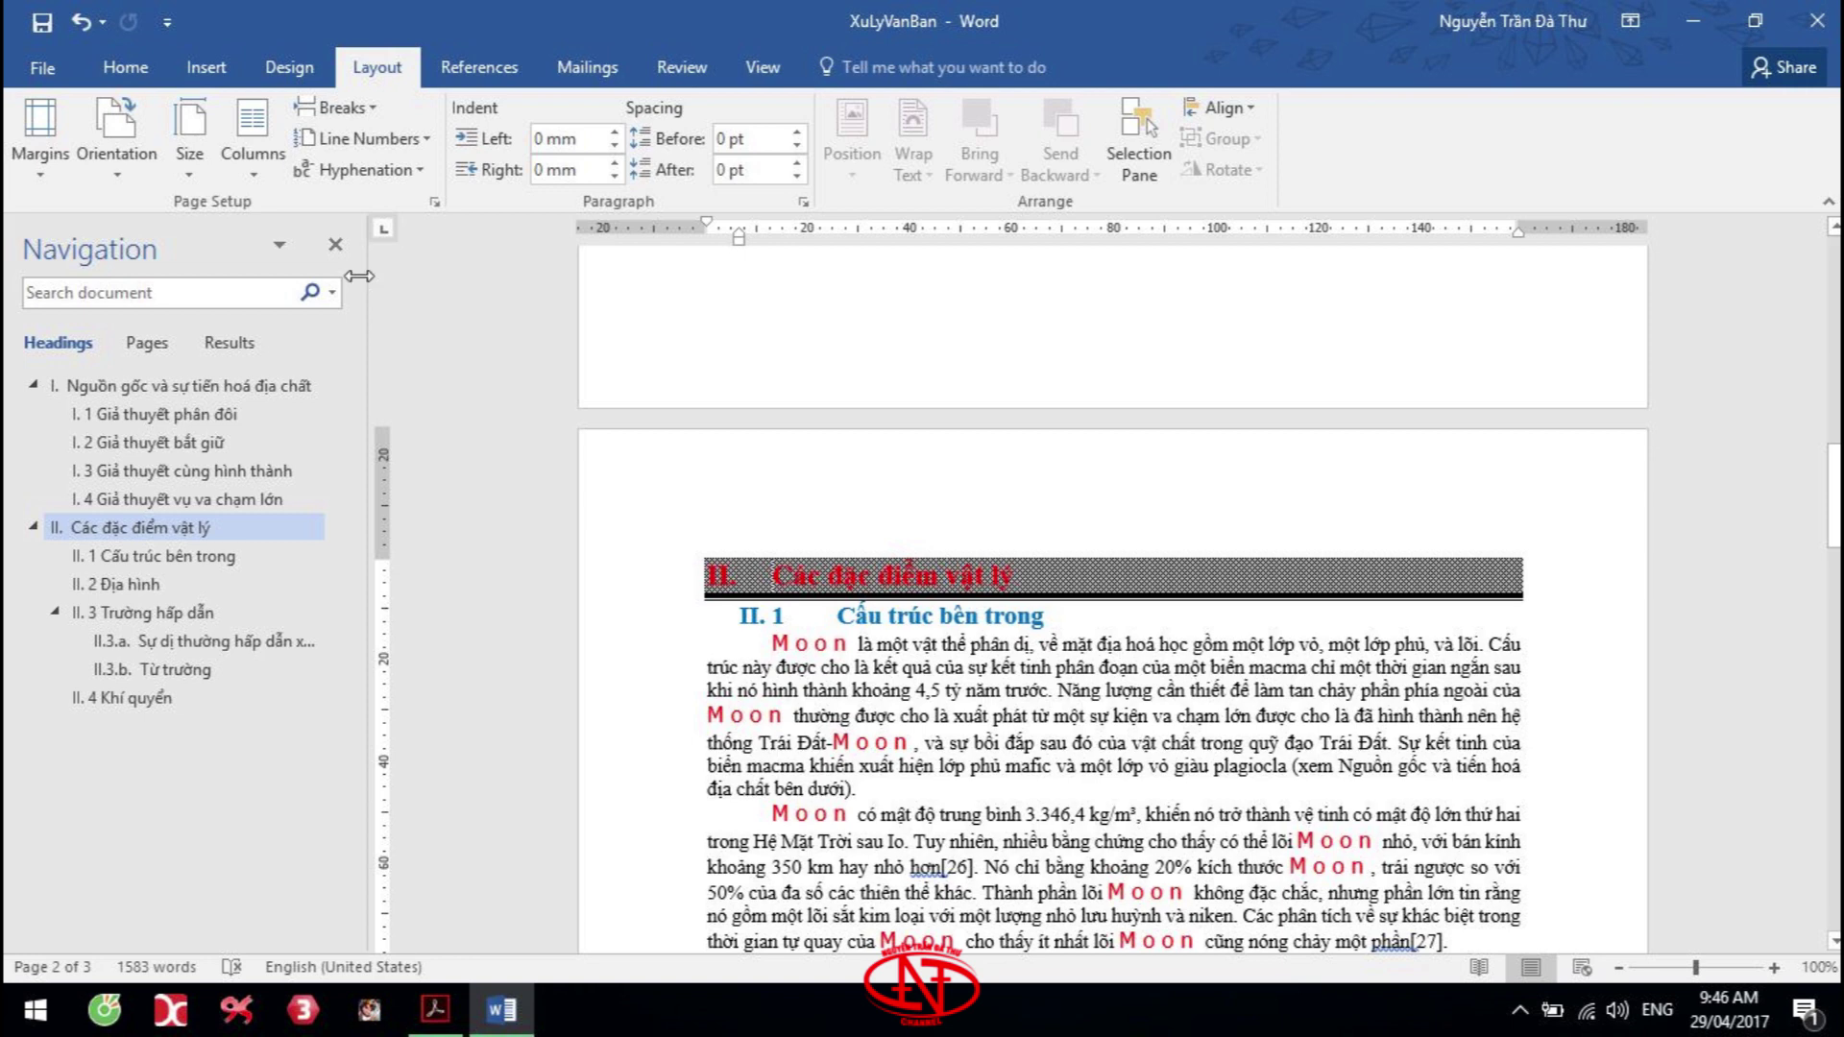
Make the new section's pages landscape and close the Navigation pane
click(119, 163)
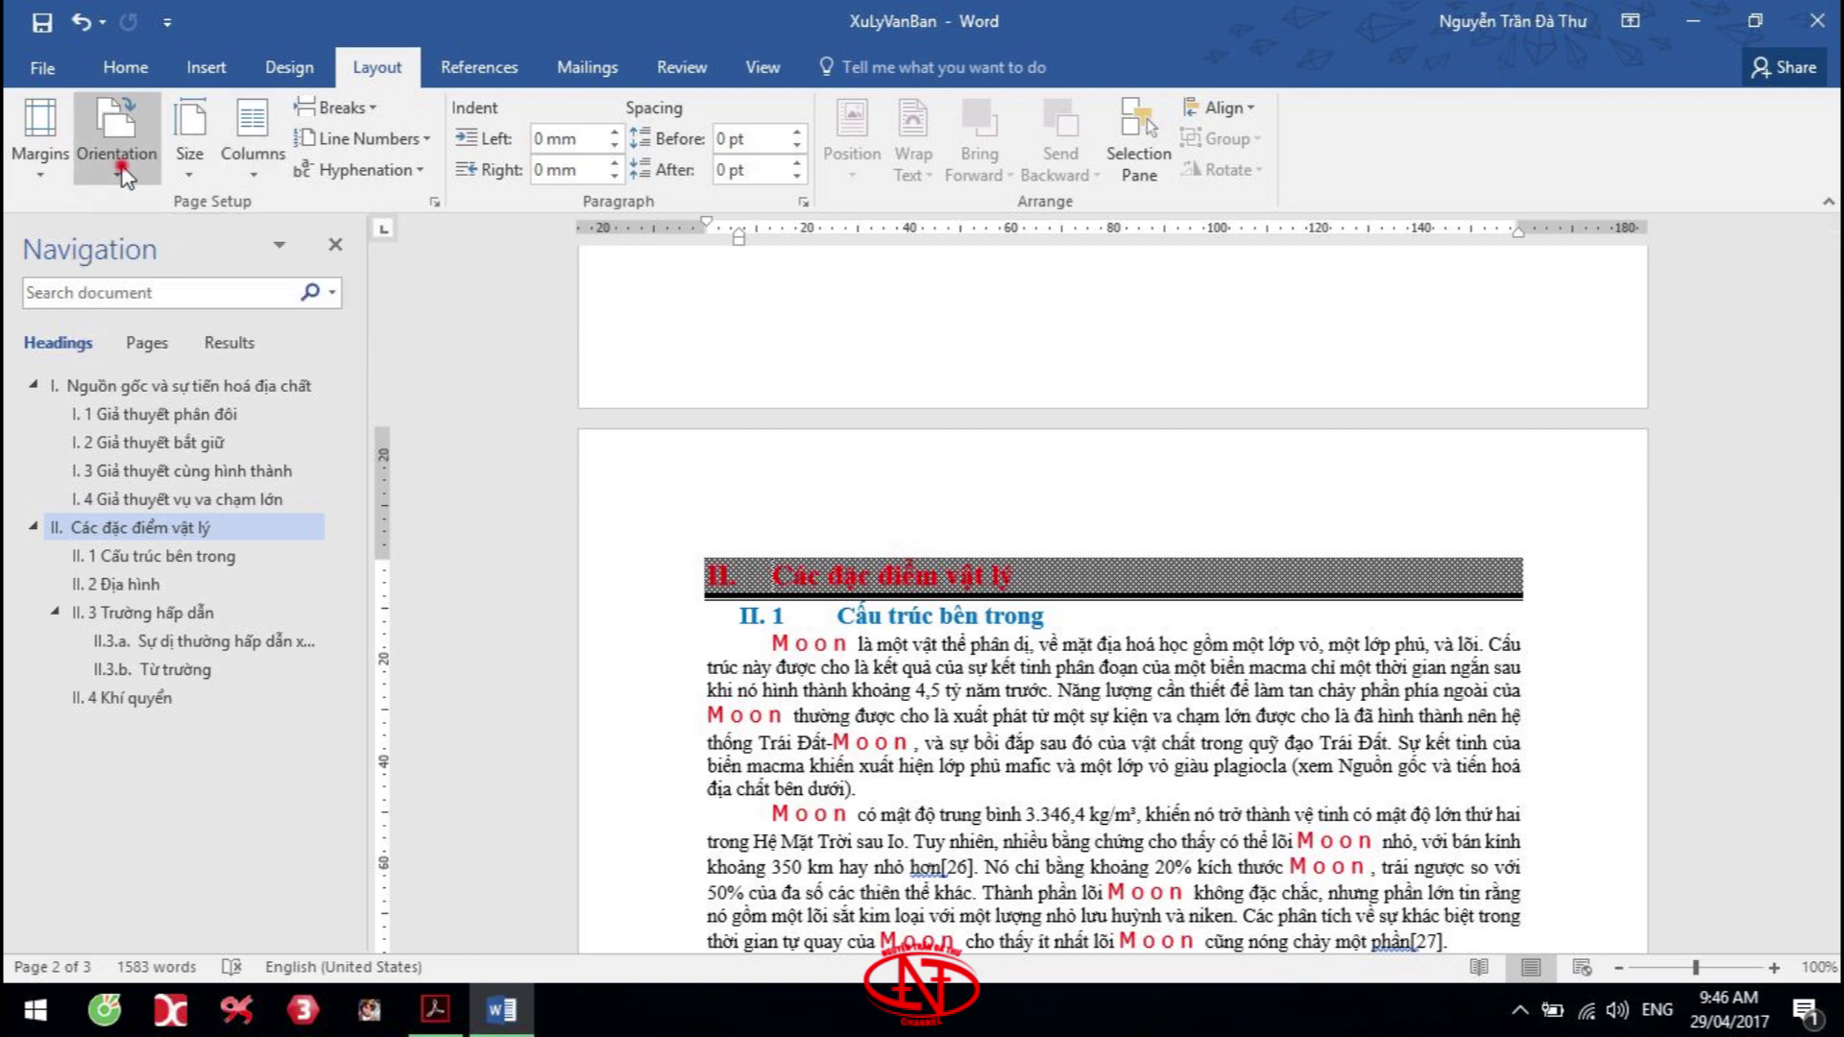
click(166, 295)
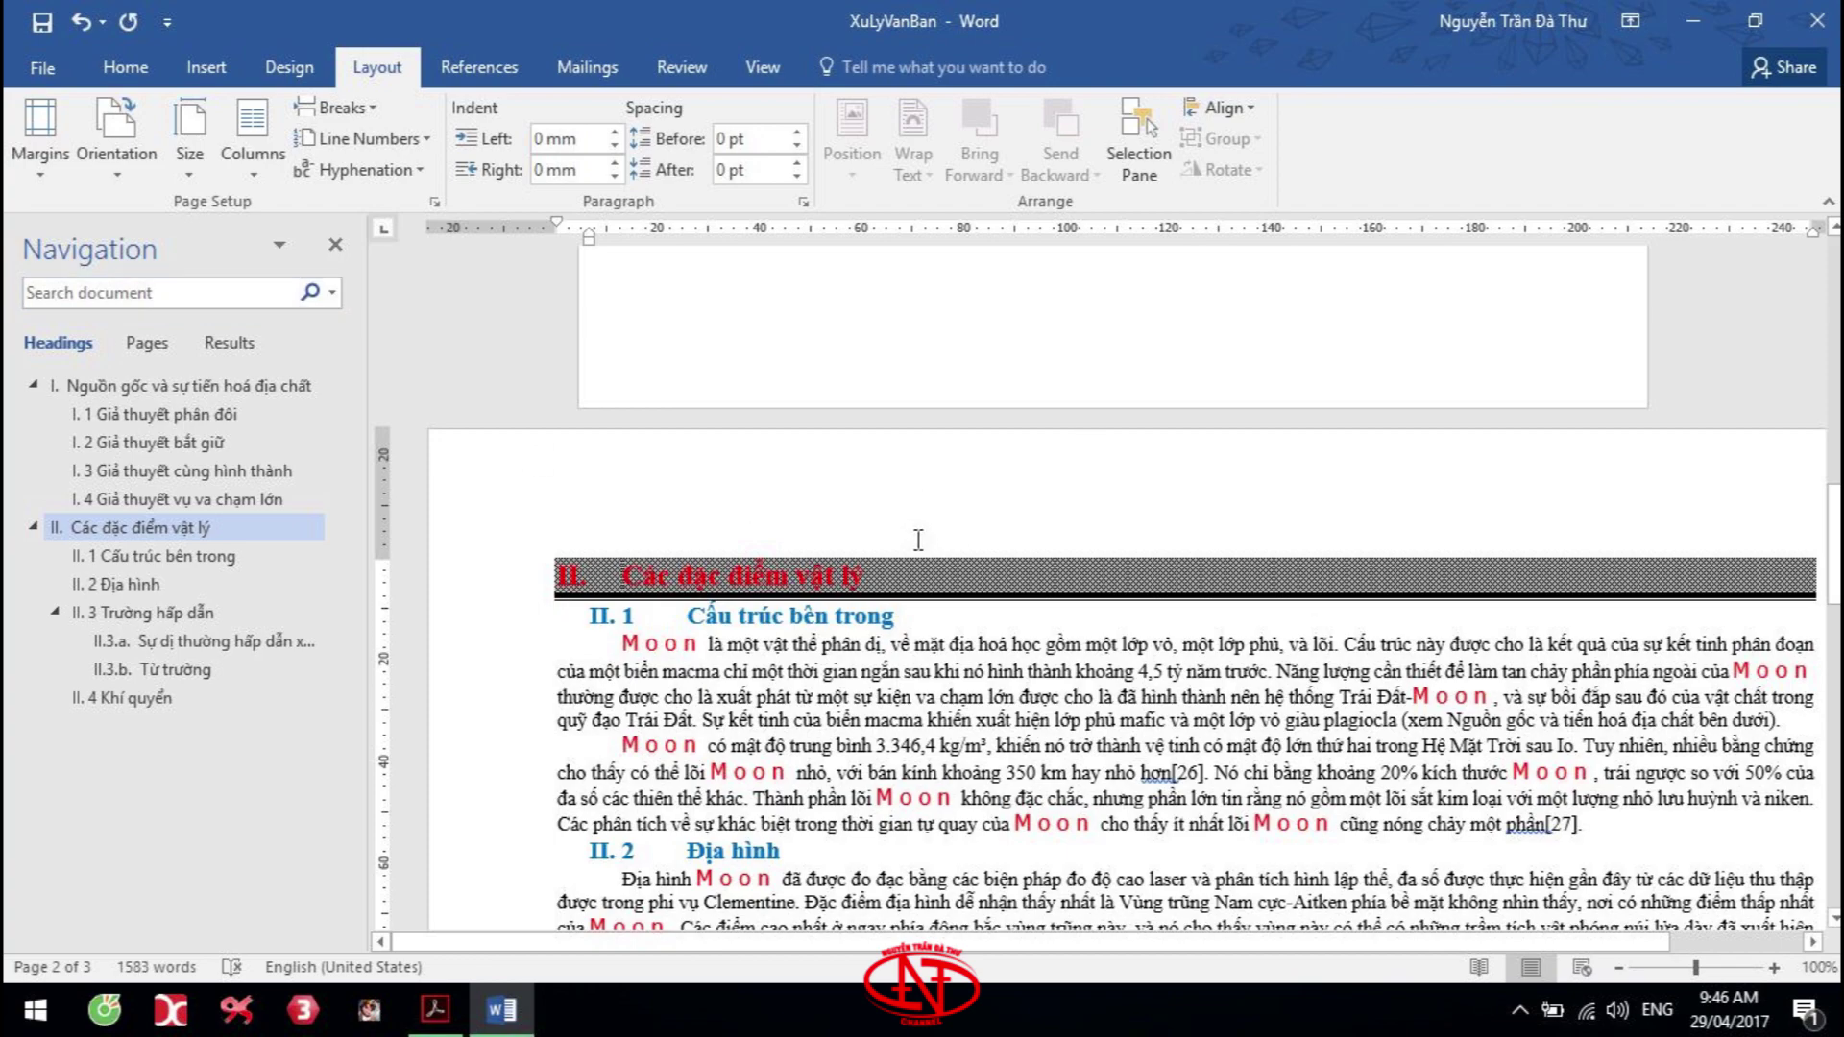
click(335, 245)
scroll(688, 506, down, 5)
scroll(687, 506, down, 5)
scroll(689, 507, down, 3)
scroll(689, 507, up, 10)
scroll(689, 507, up, 3)
key(alt+Tab)
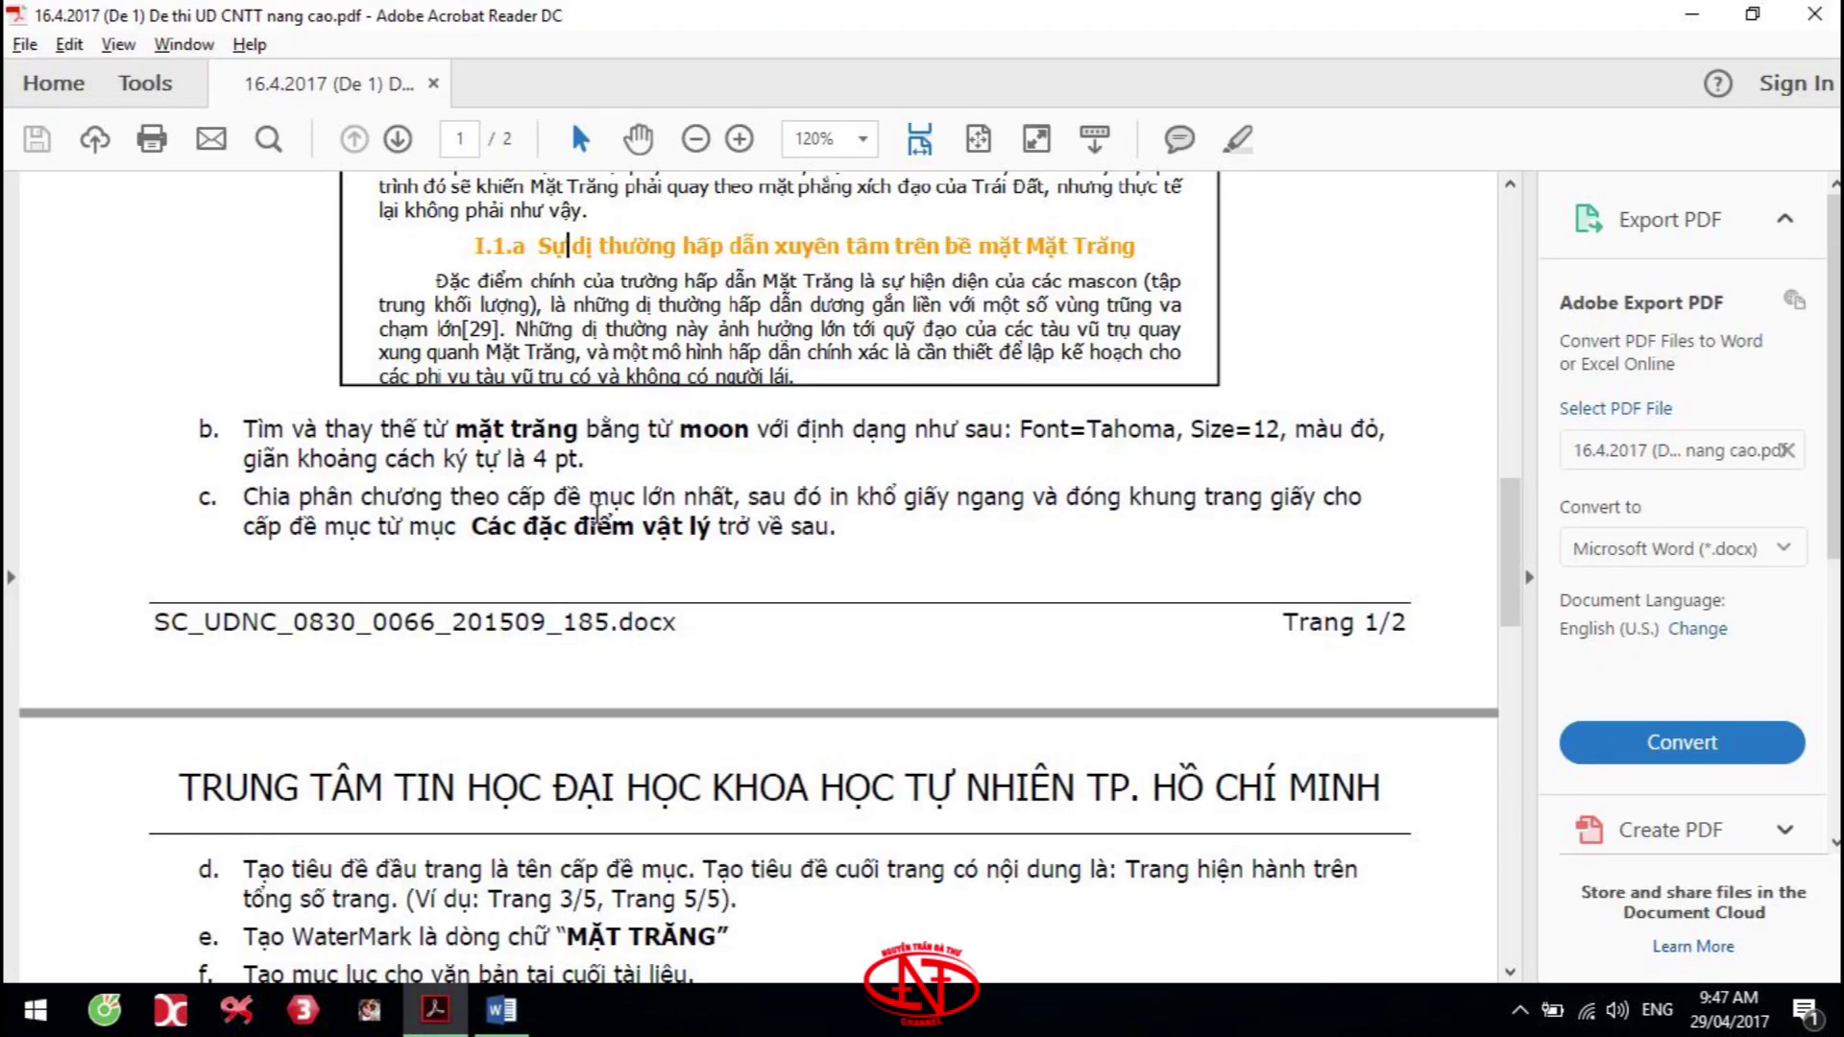
Apply a Box page border to the landscape section only, via Borders and Shading
key(alt+Tab)
scroll(293, 492, up, 3)
click(299, 499)
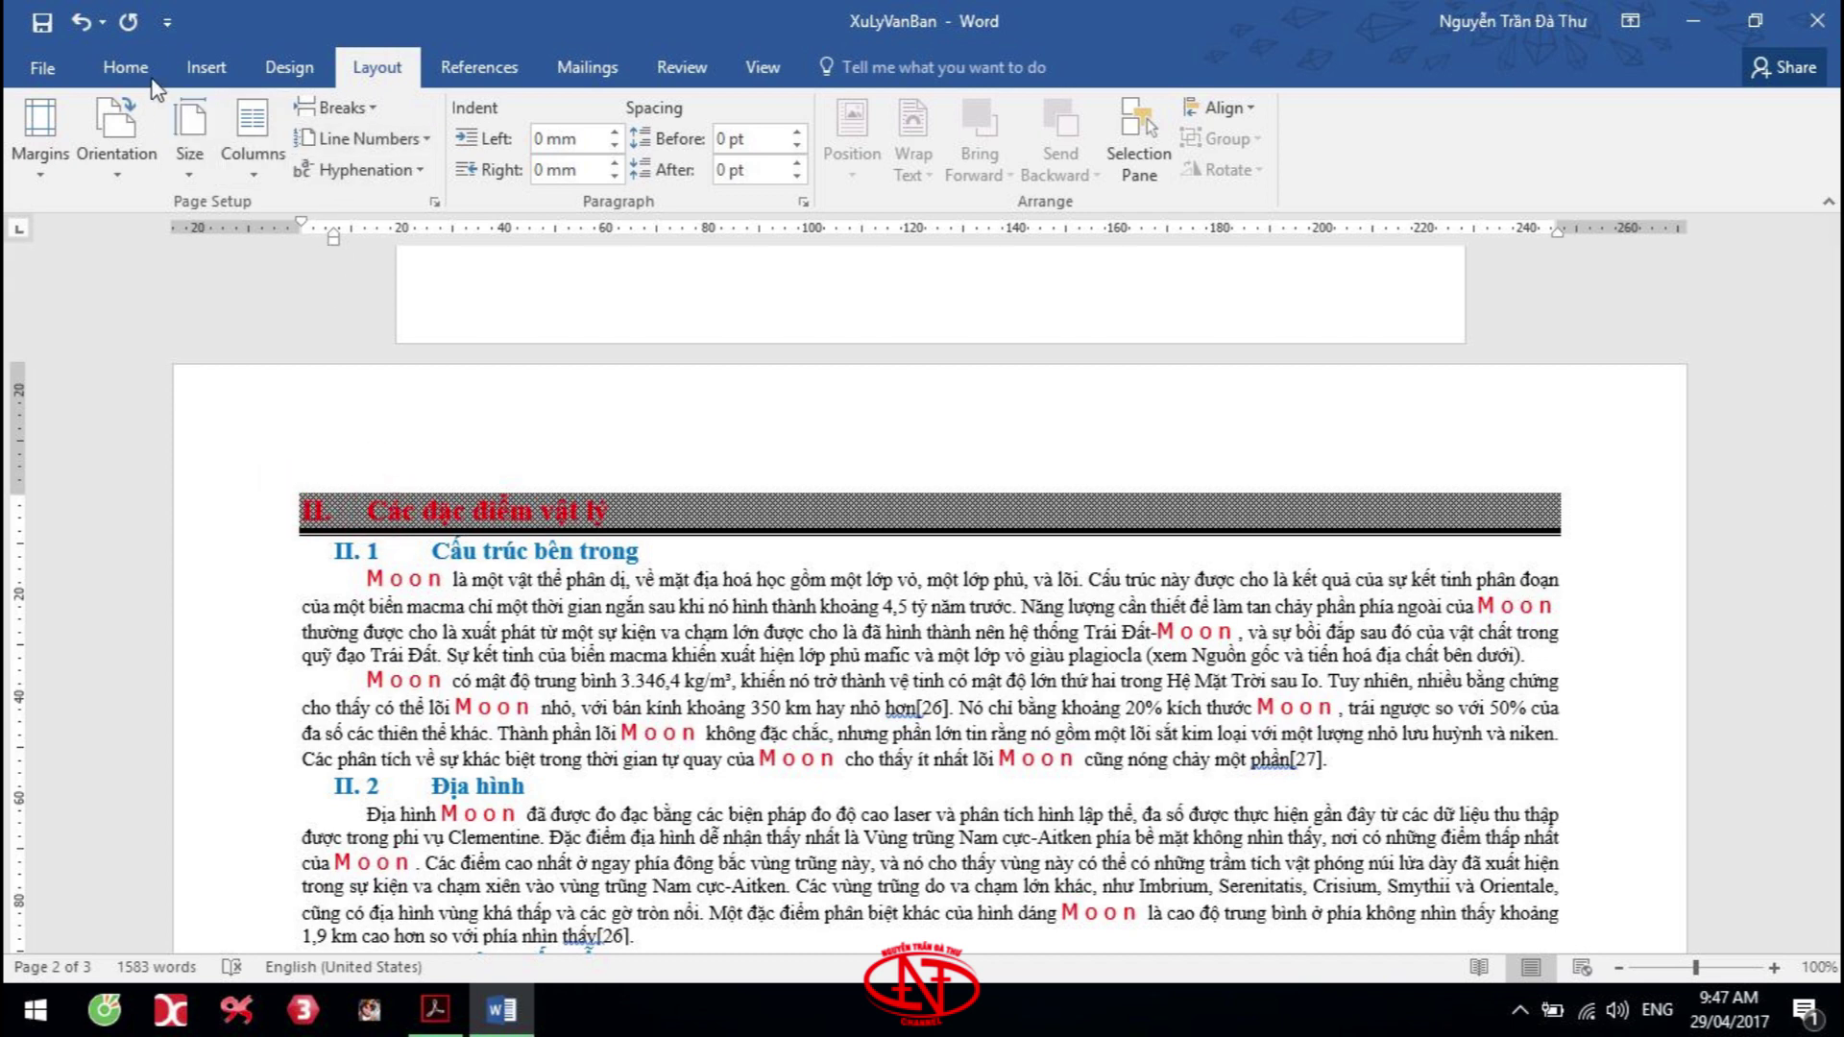
click(126, 67)
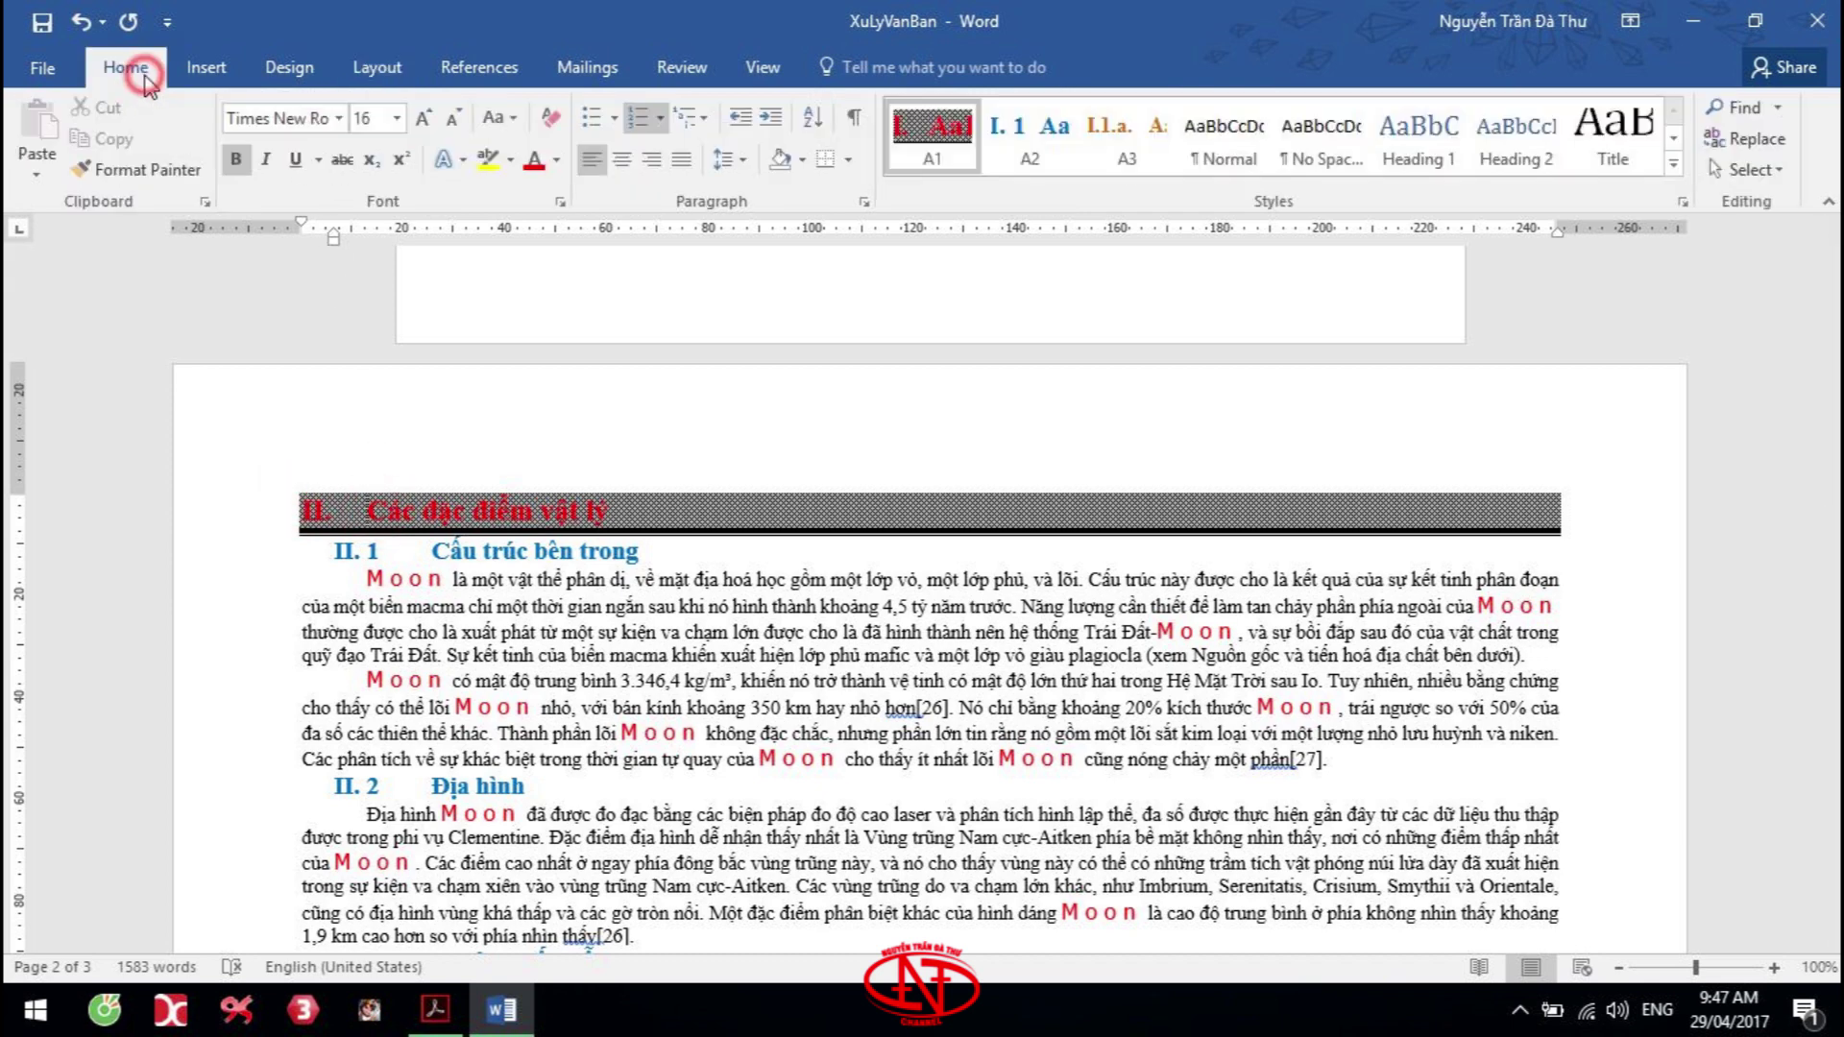
click(849, 159)
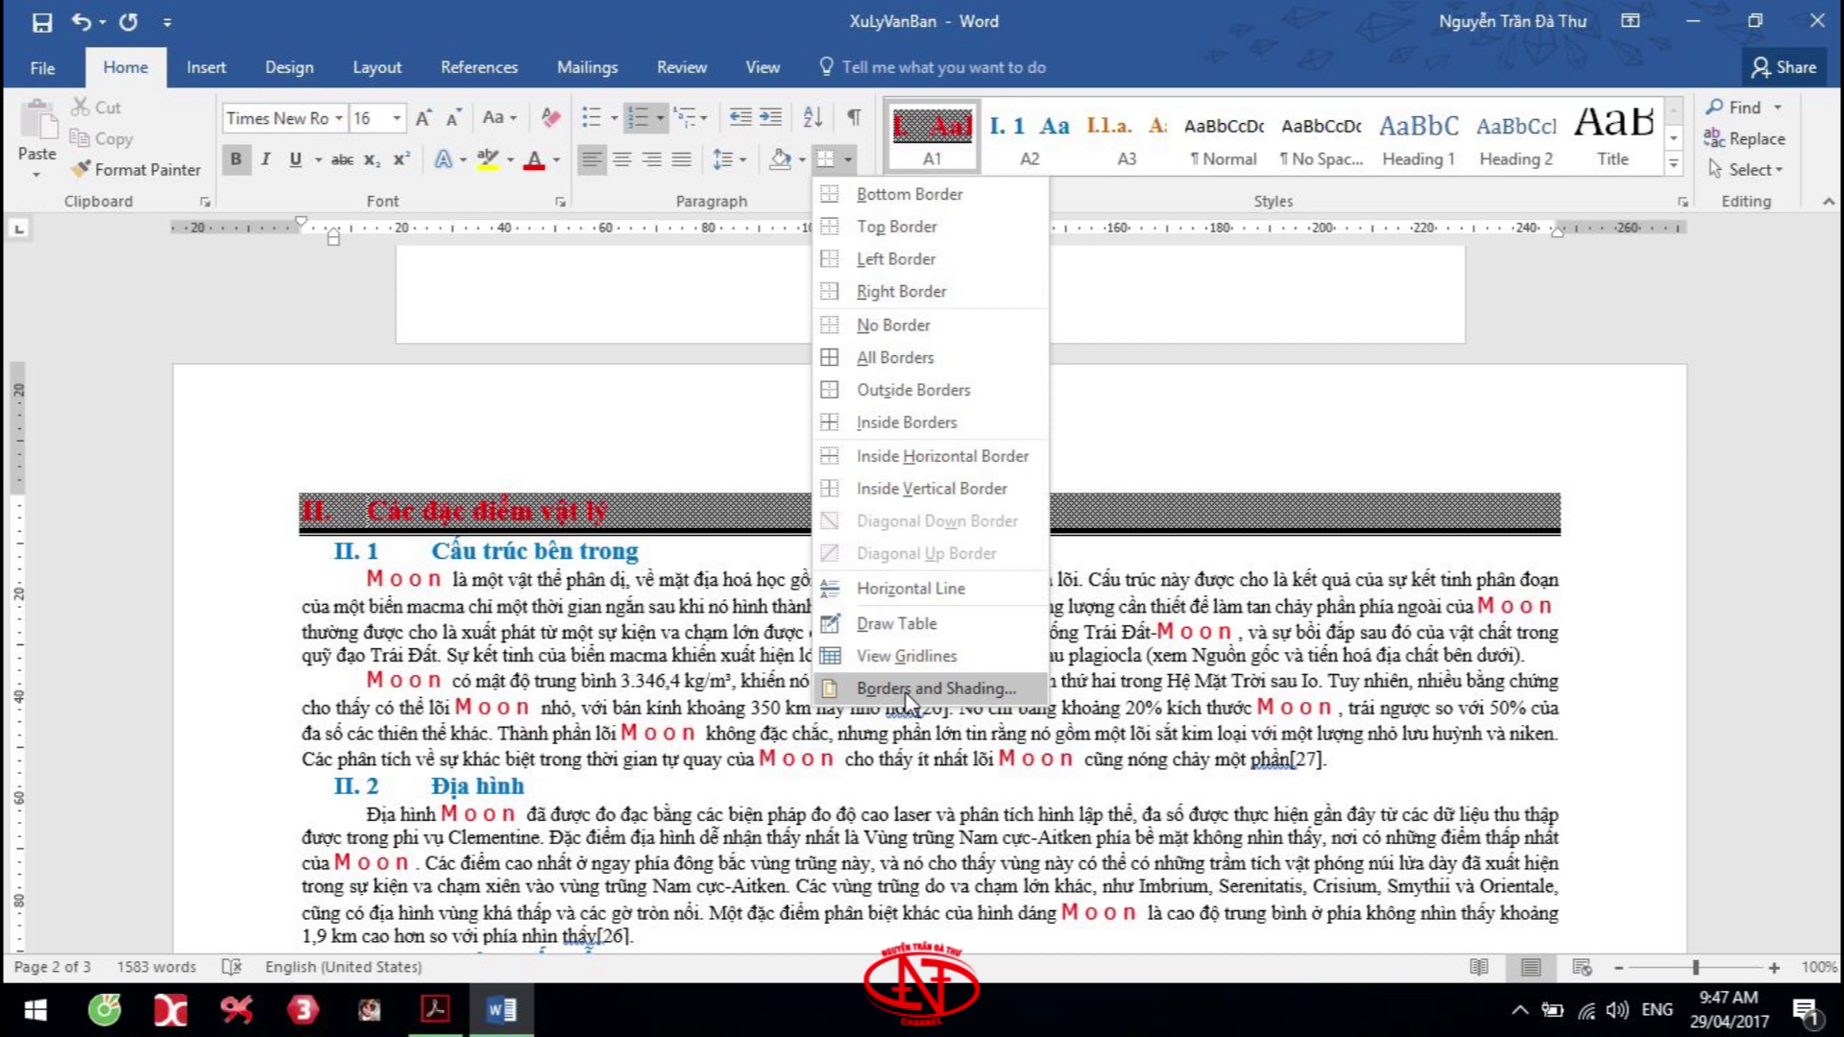
click(905, 692)
drag(1225, 161, 1183, 173)
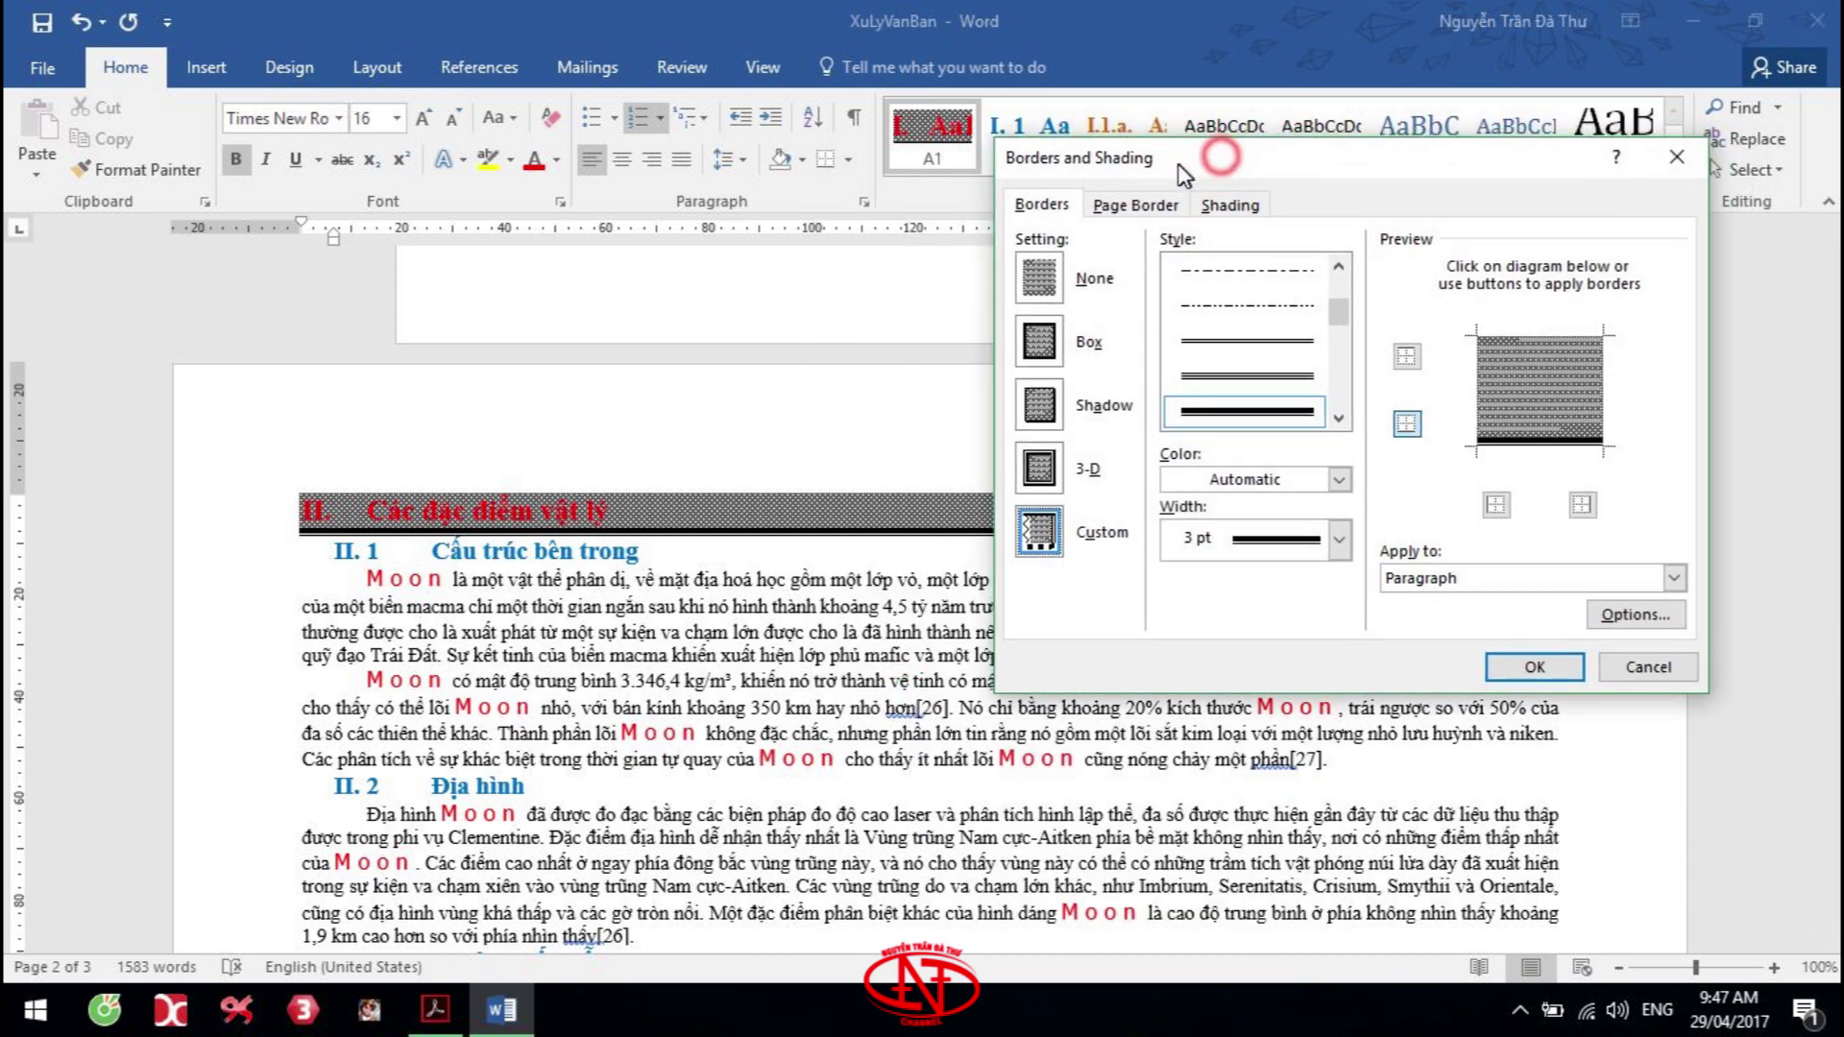
click(1135, 204)
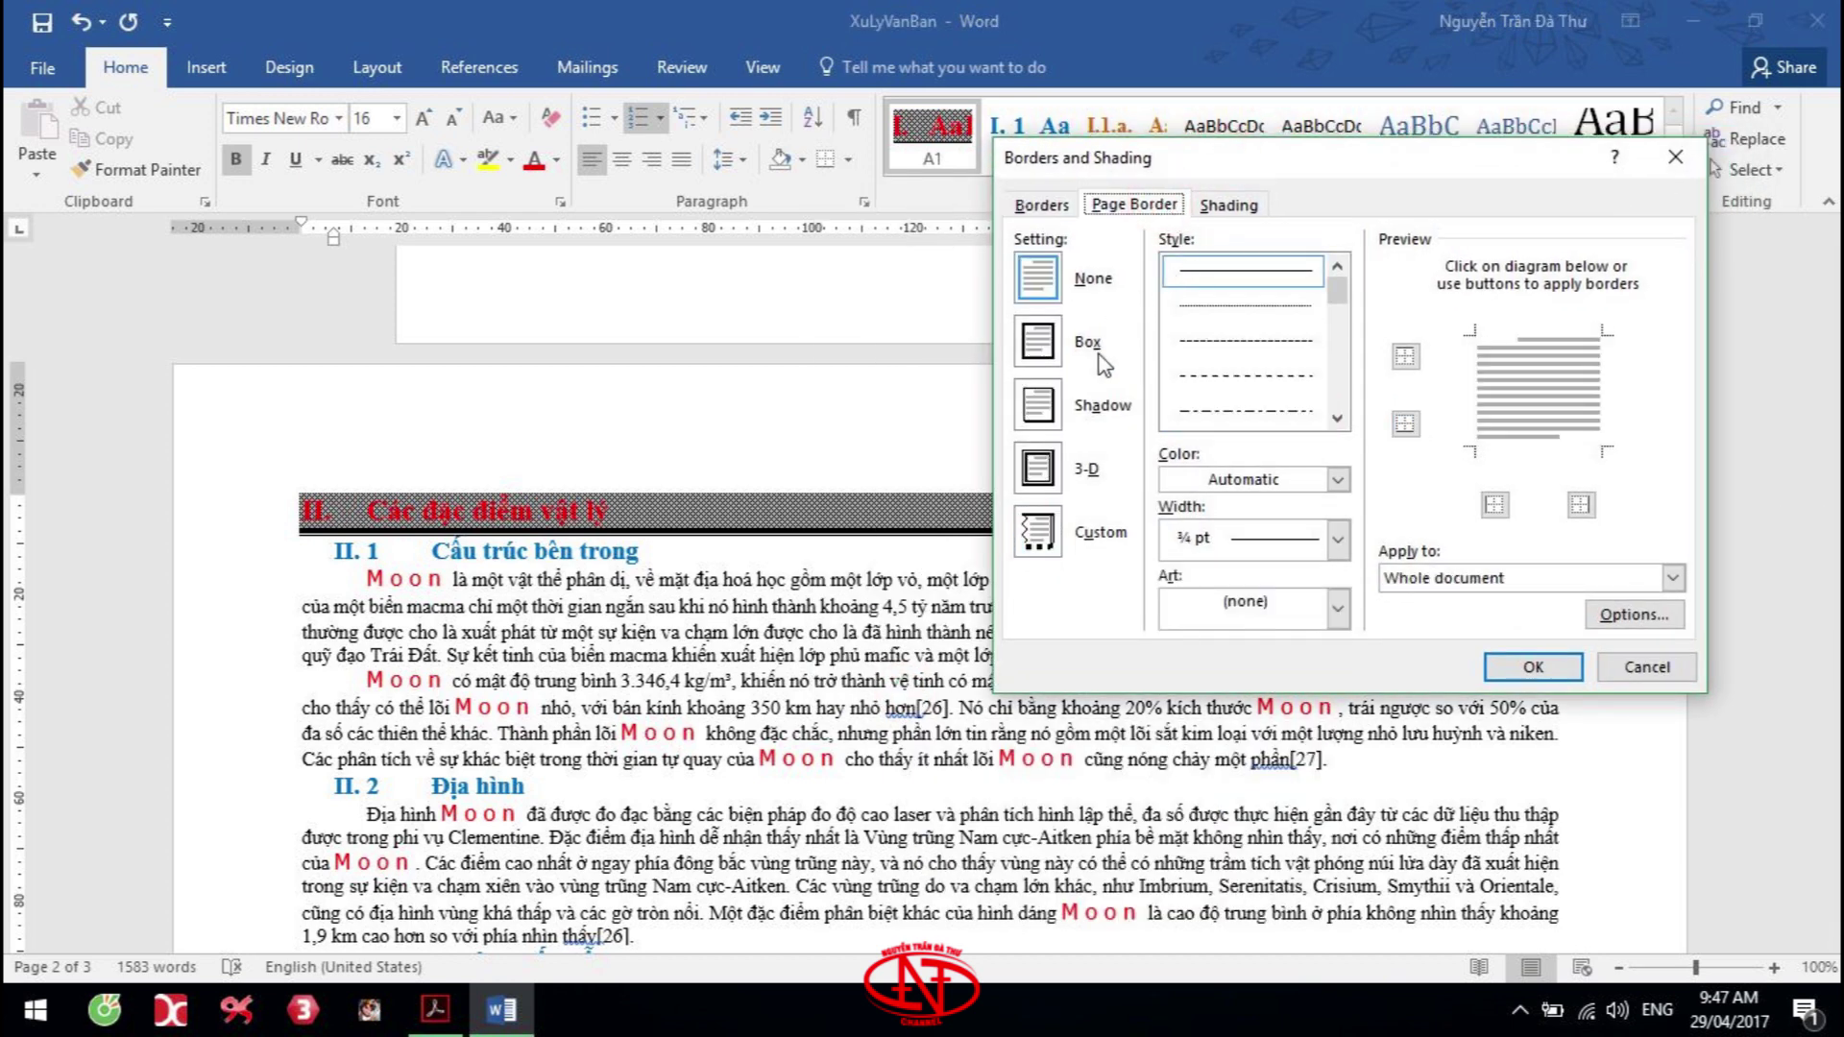
click(1039, 344)
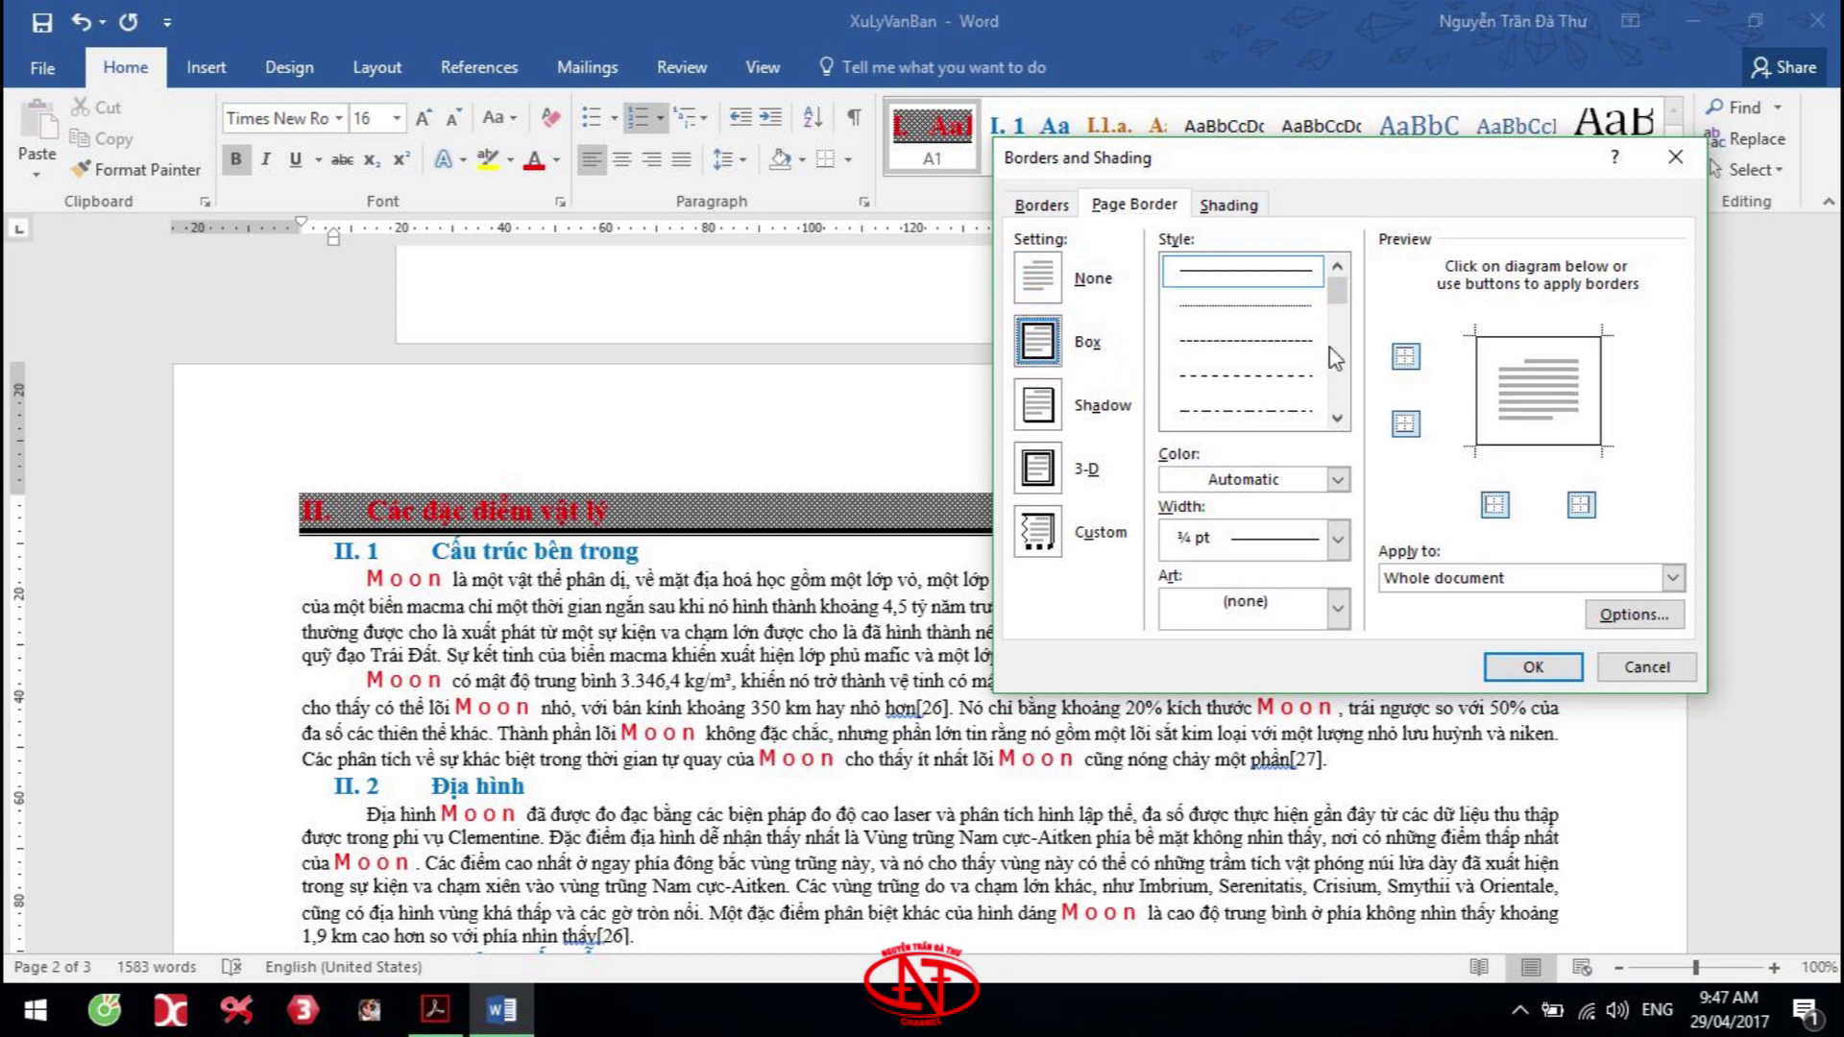
click(1450, 574)
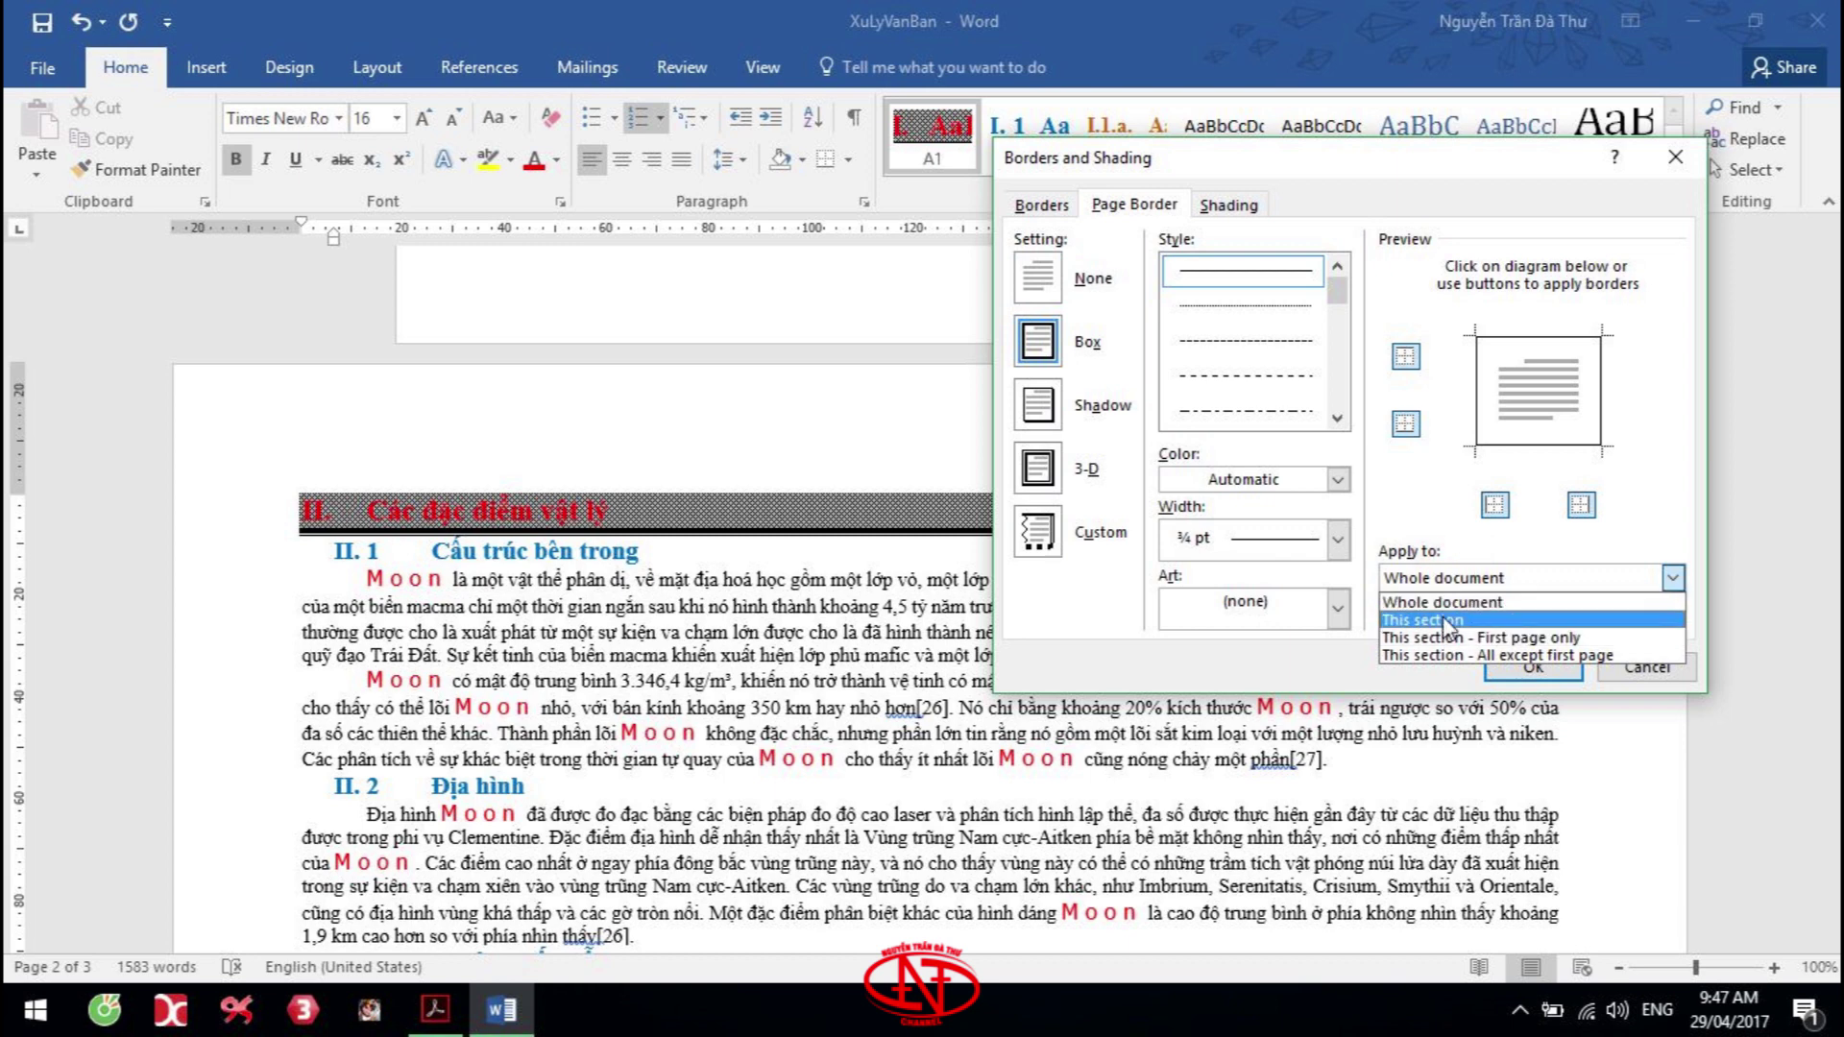
click(1447, 622)
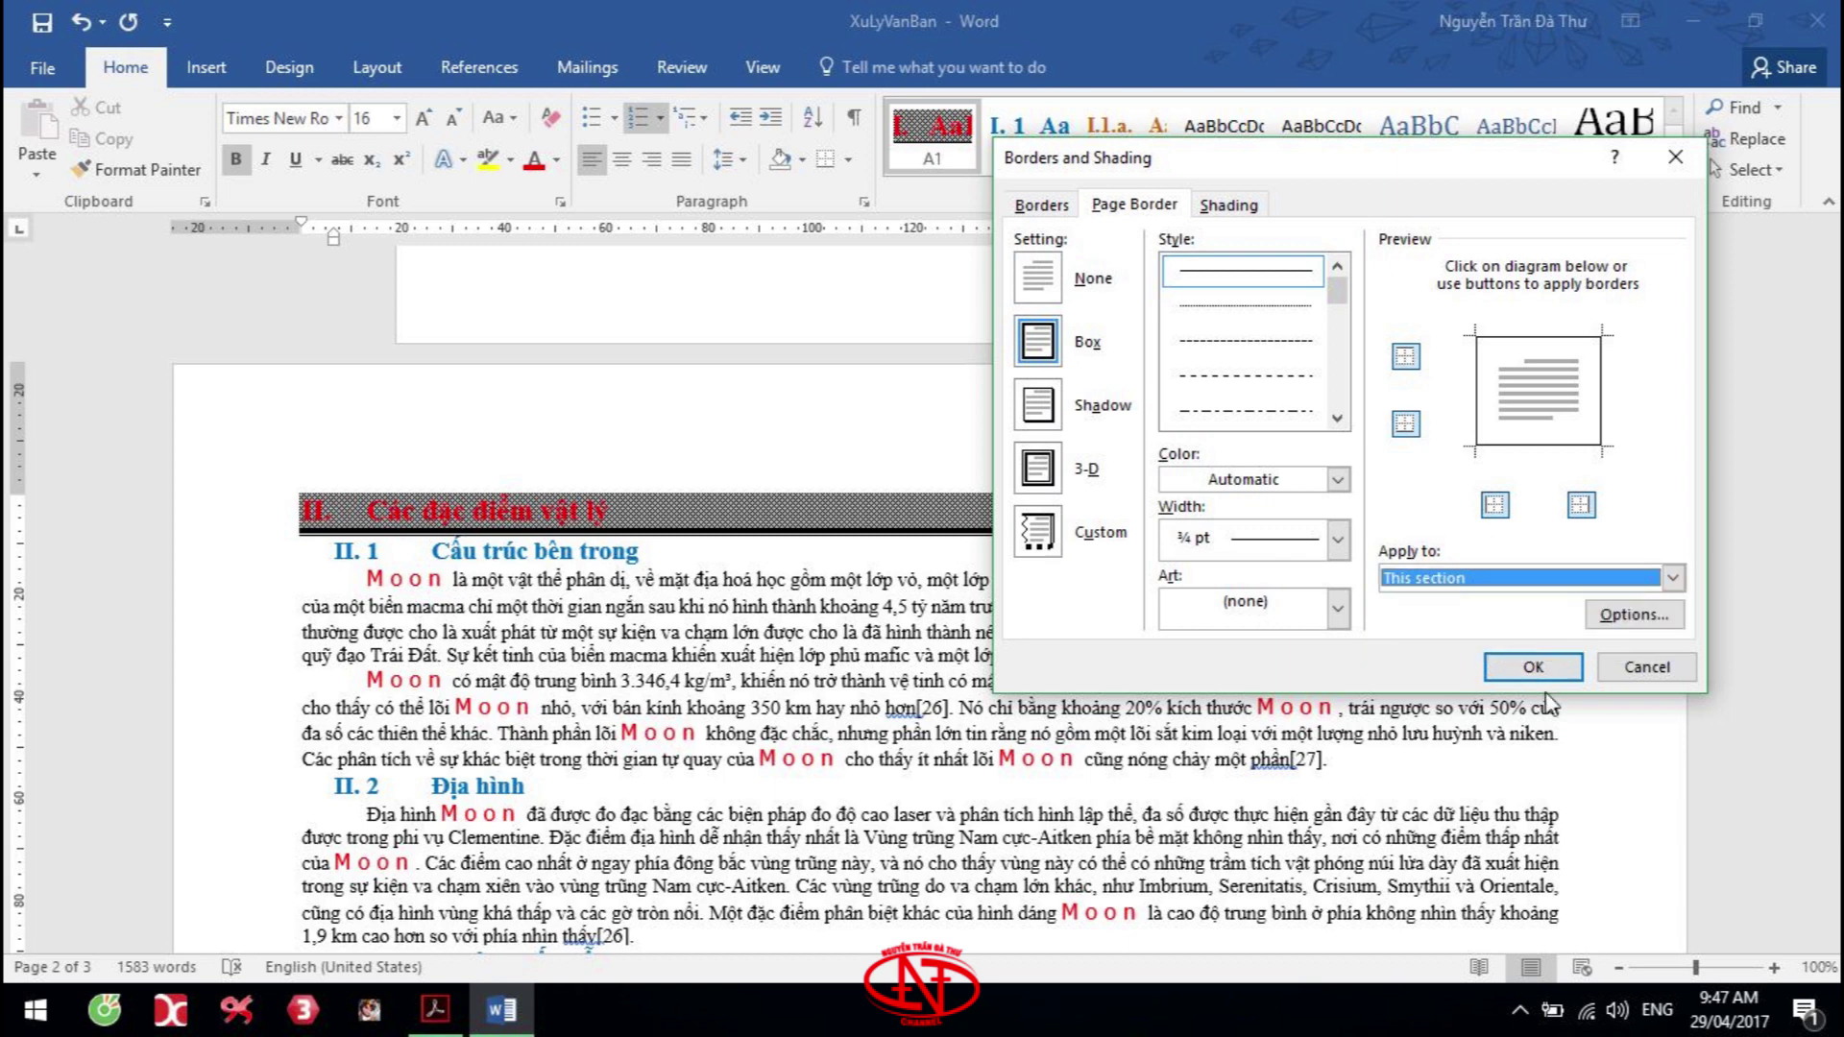
click(1532, 666)
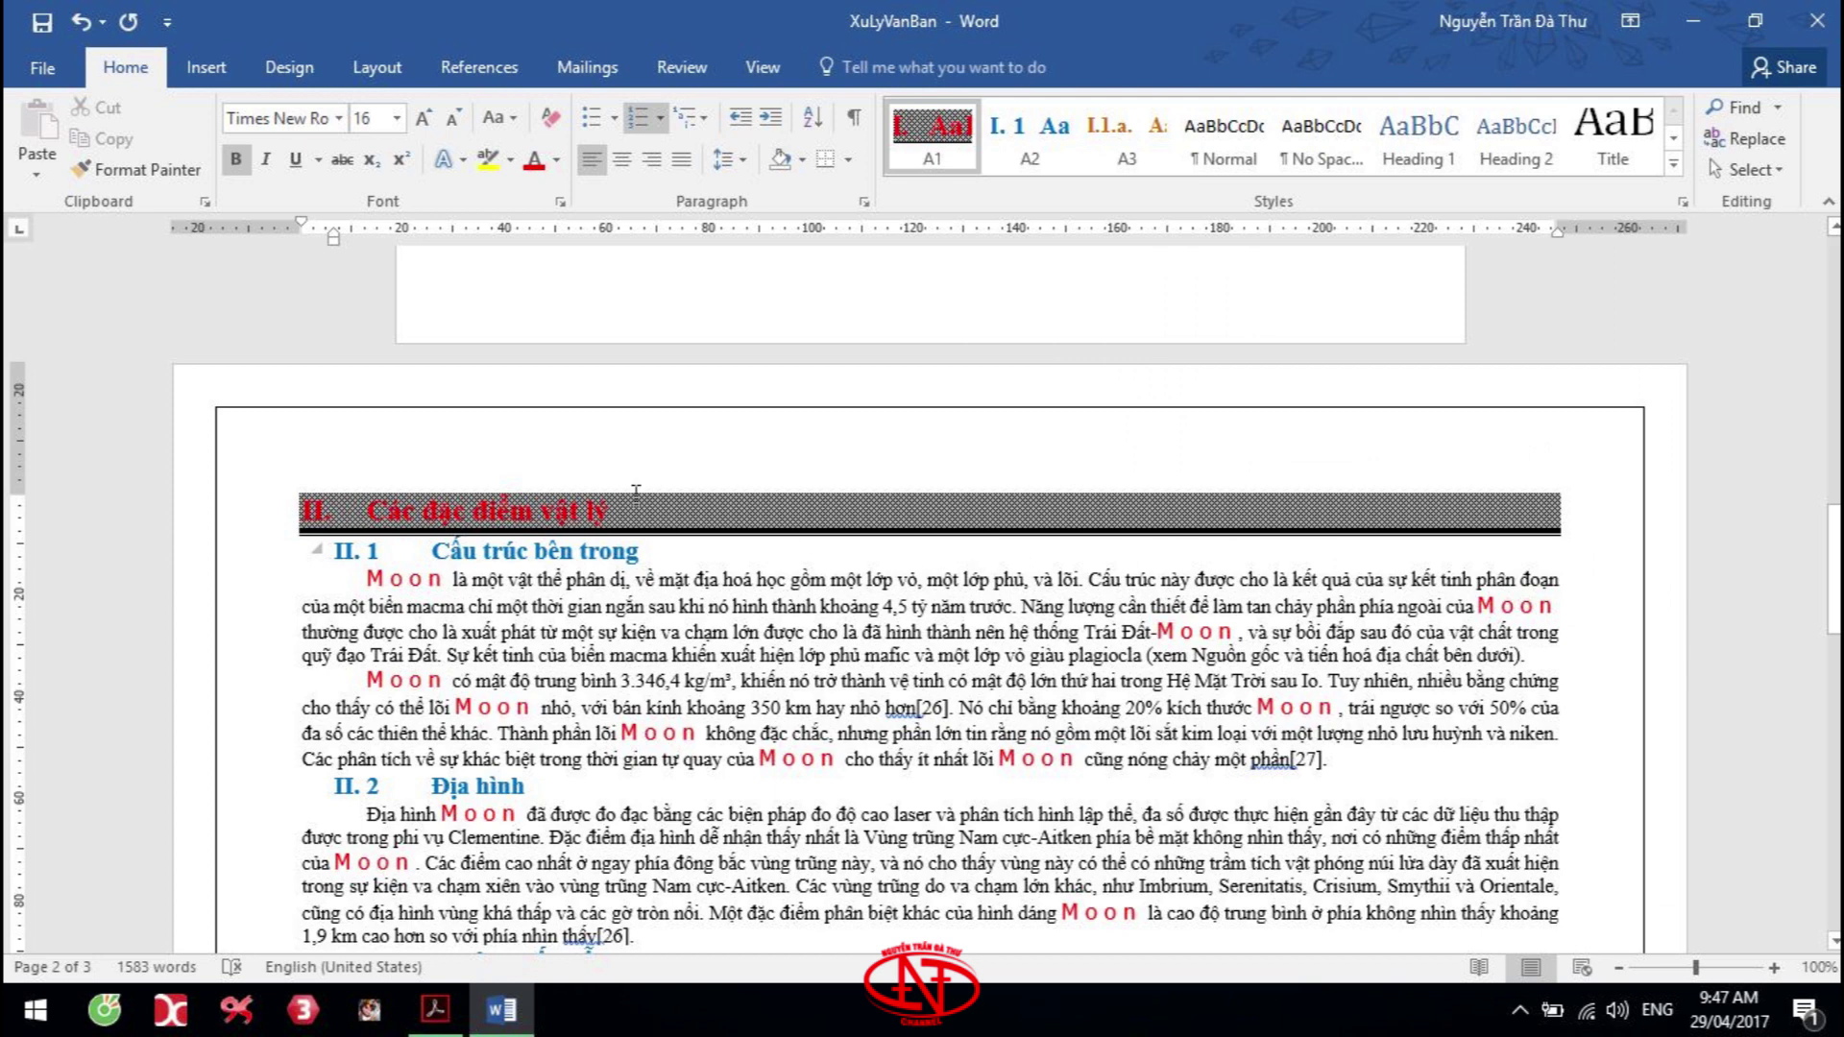
key(alt+Tab)
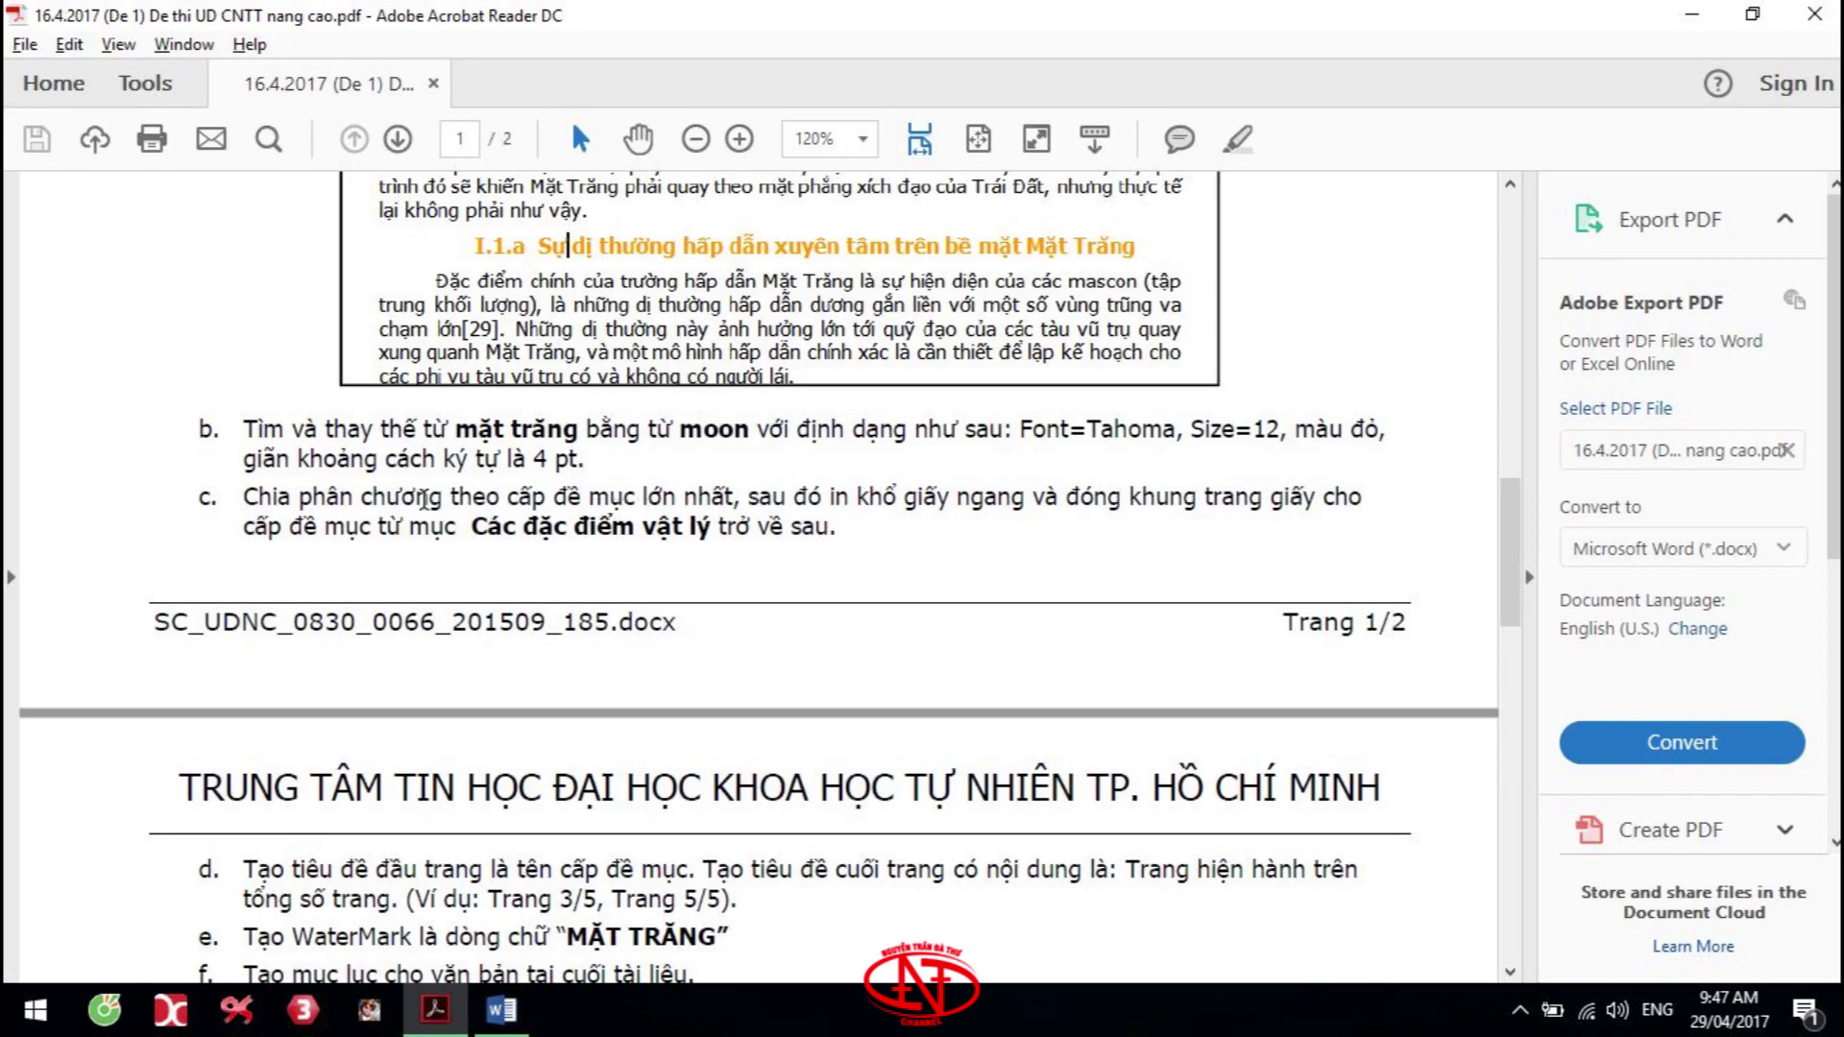
Read tasks d to f on the PDF's second page, then scroll Word back to page 1
scroll(349, 511, down, 3)
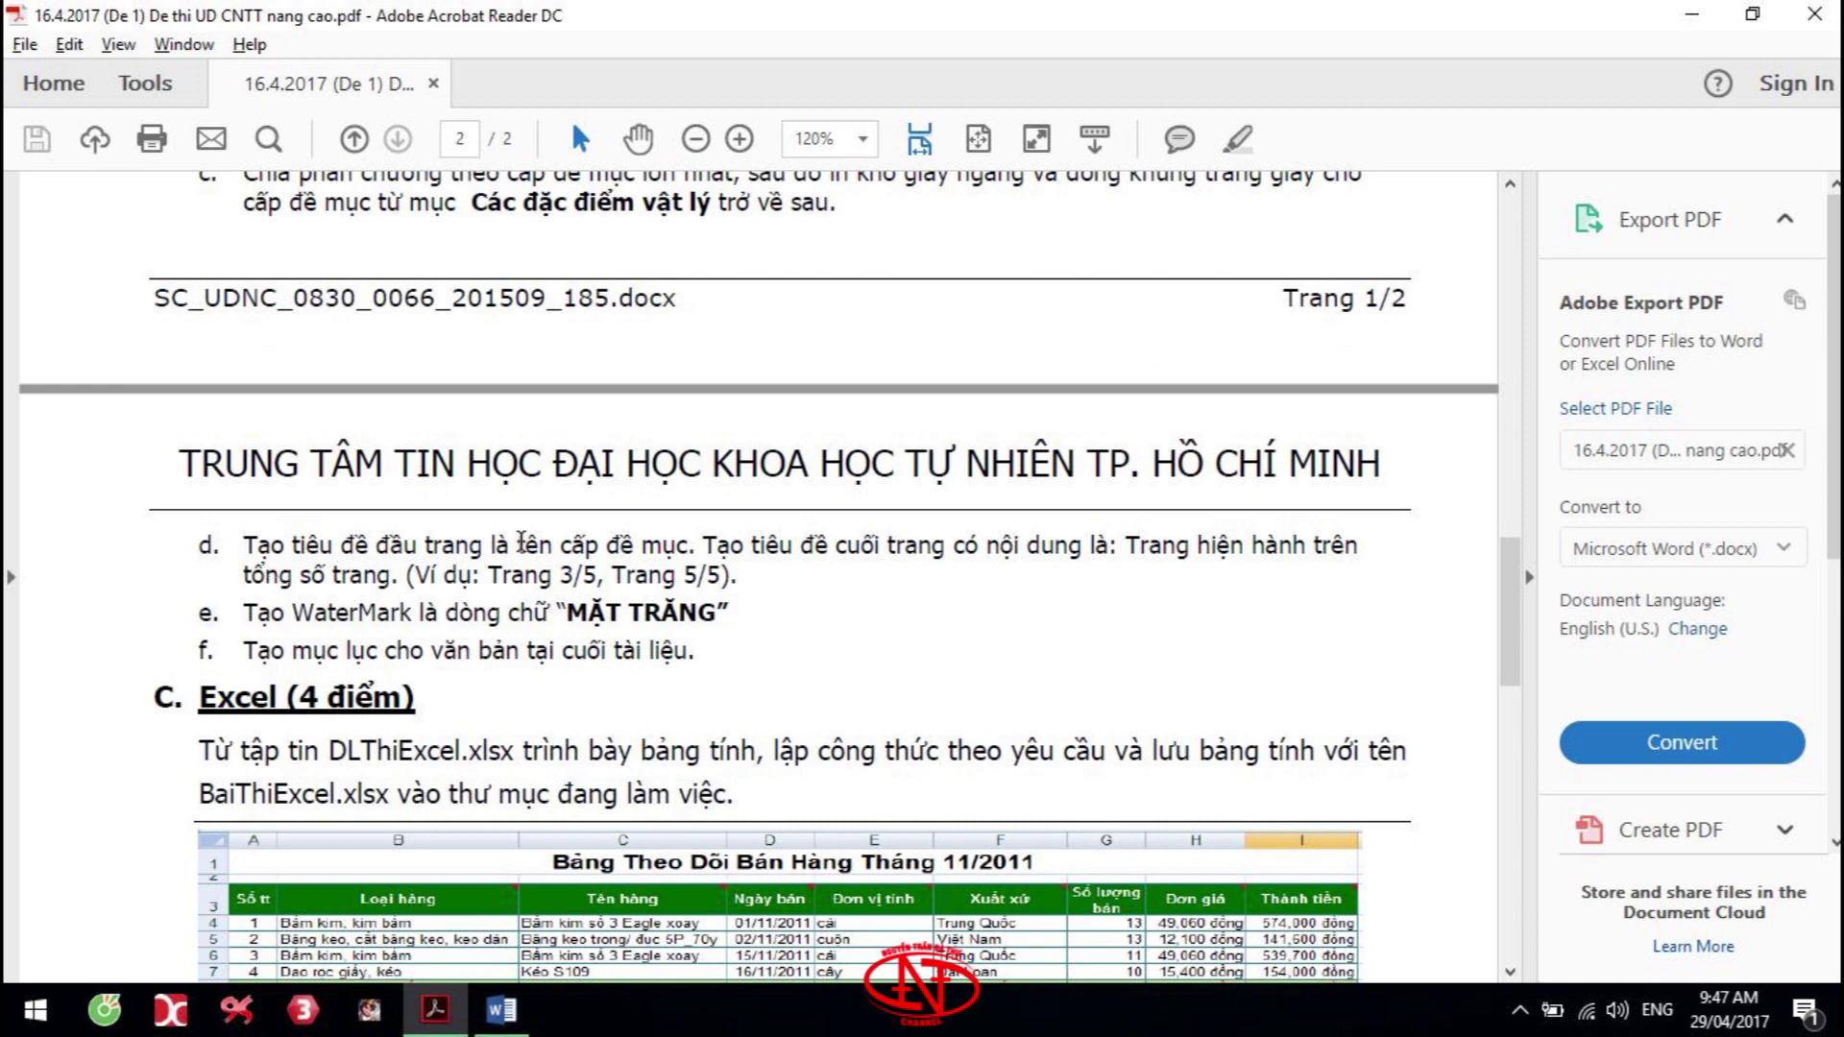
key(alt+Tab)
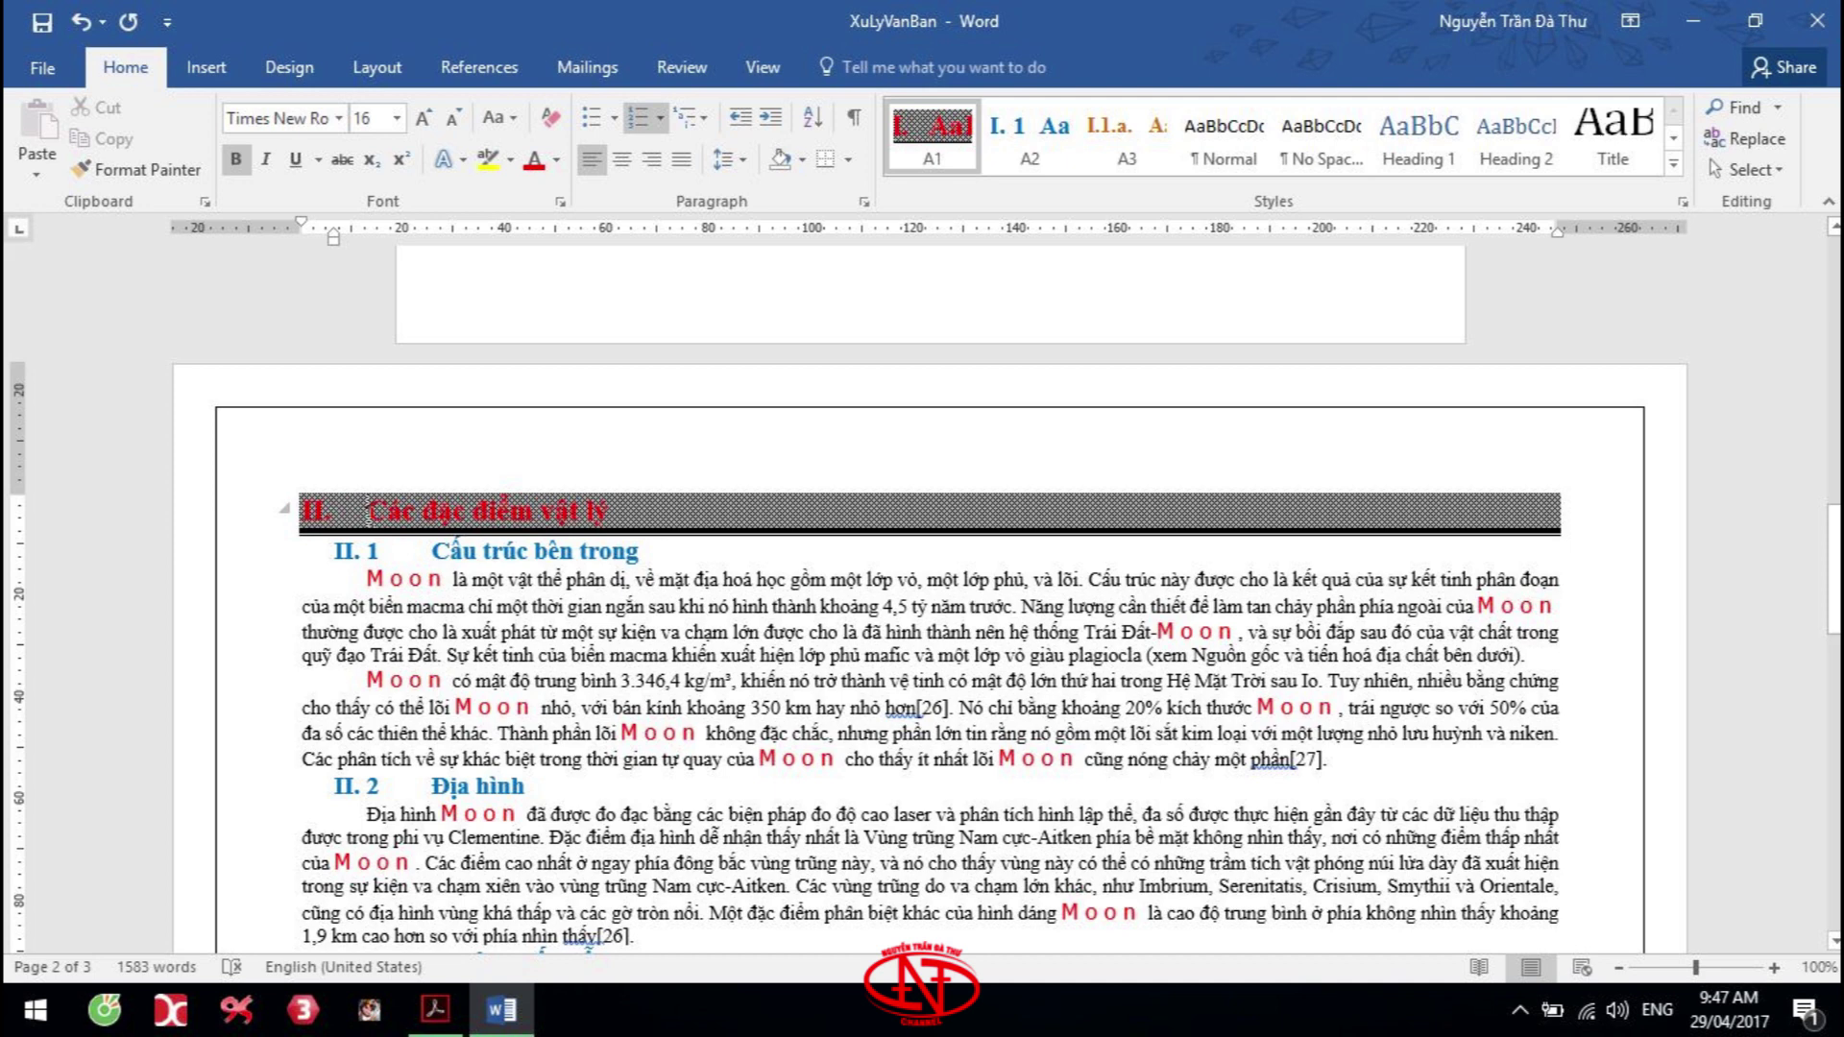
drag(368, 510, 607, 511)
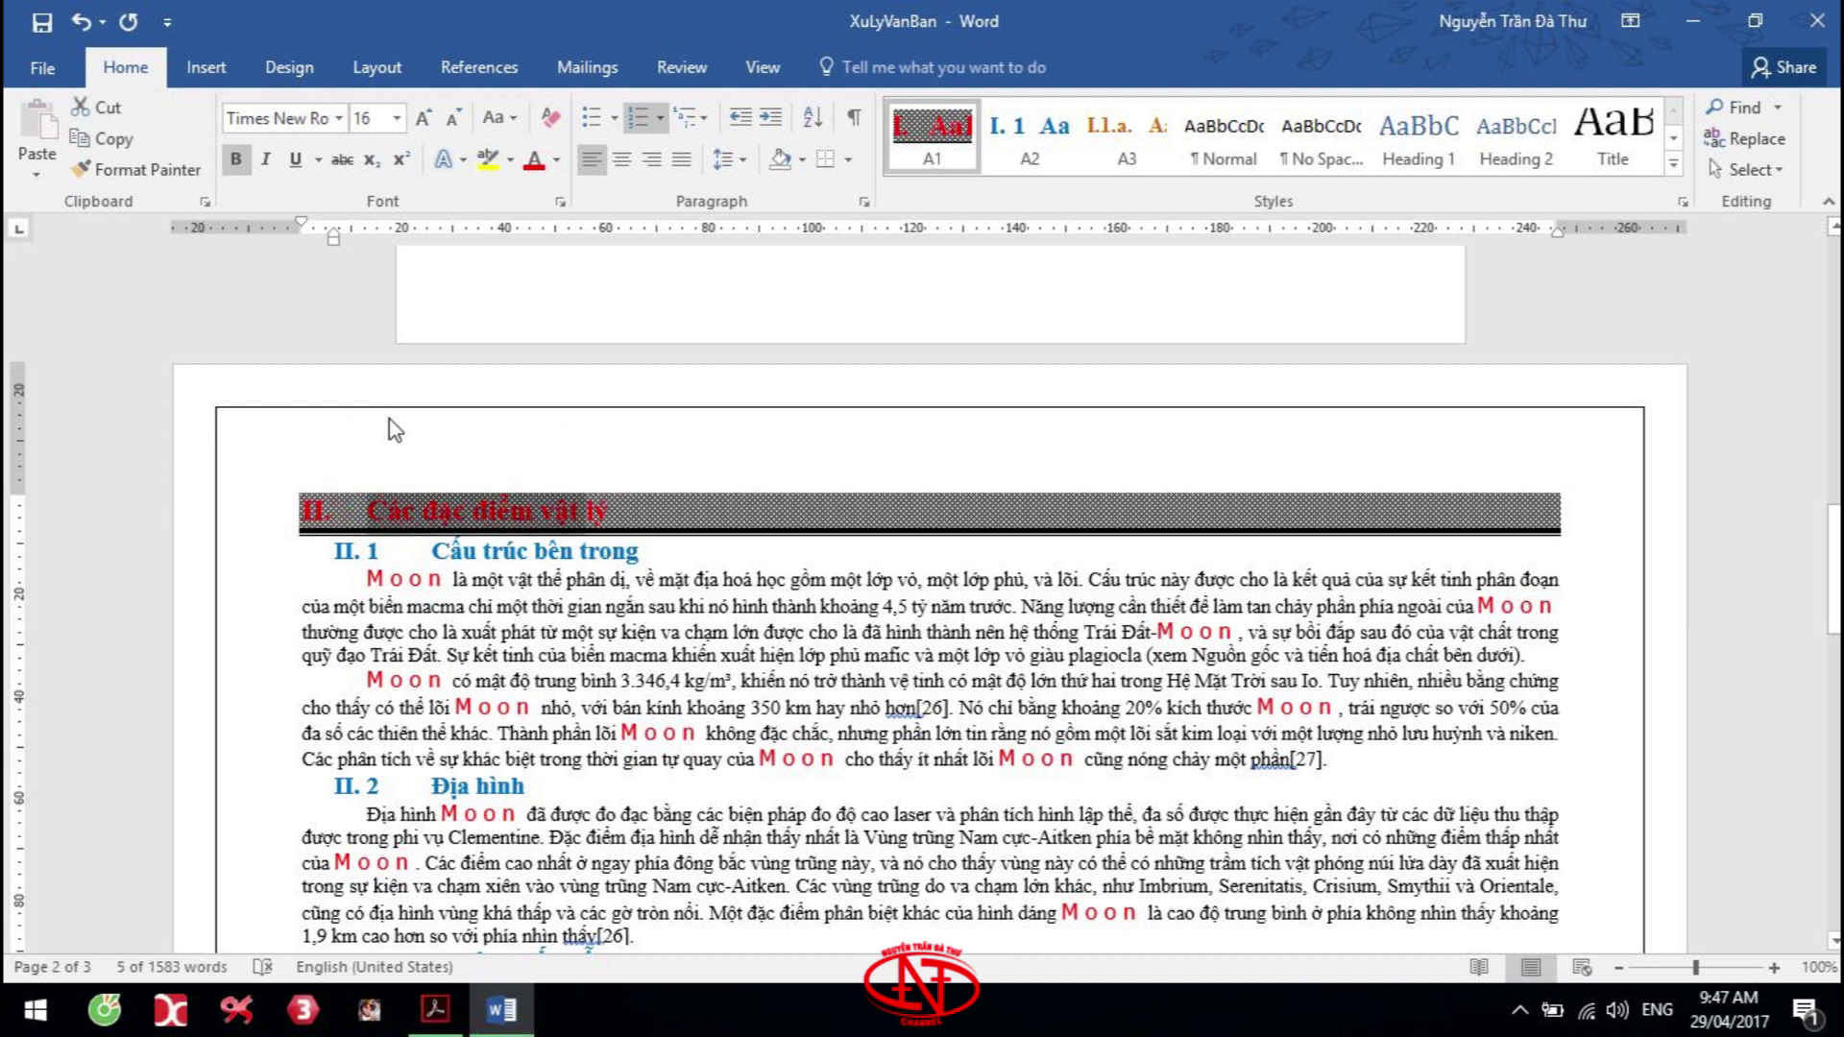
scroll(811, 545, up, 5)
scroll(812, 545, up, 5)
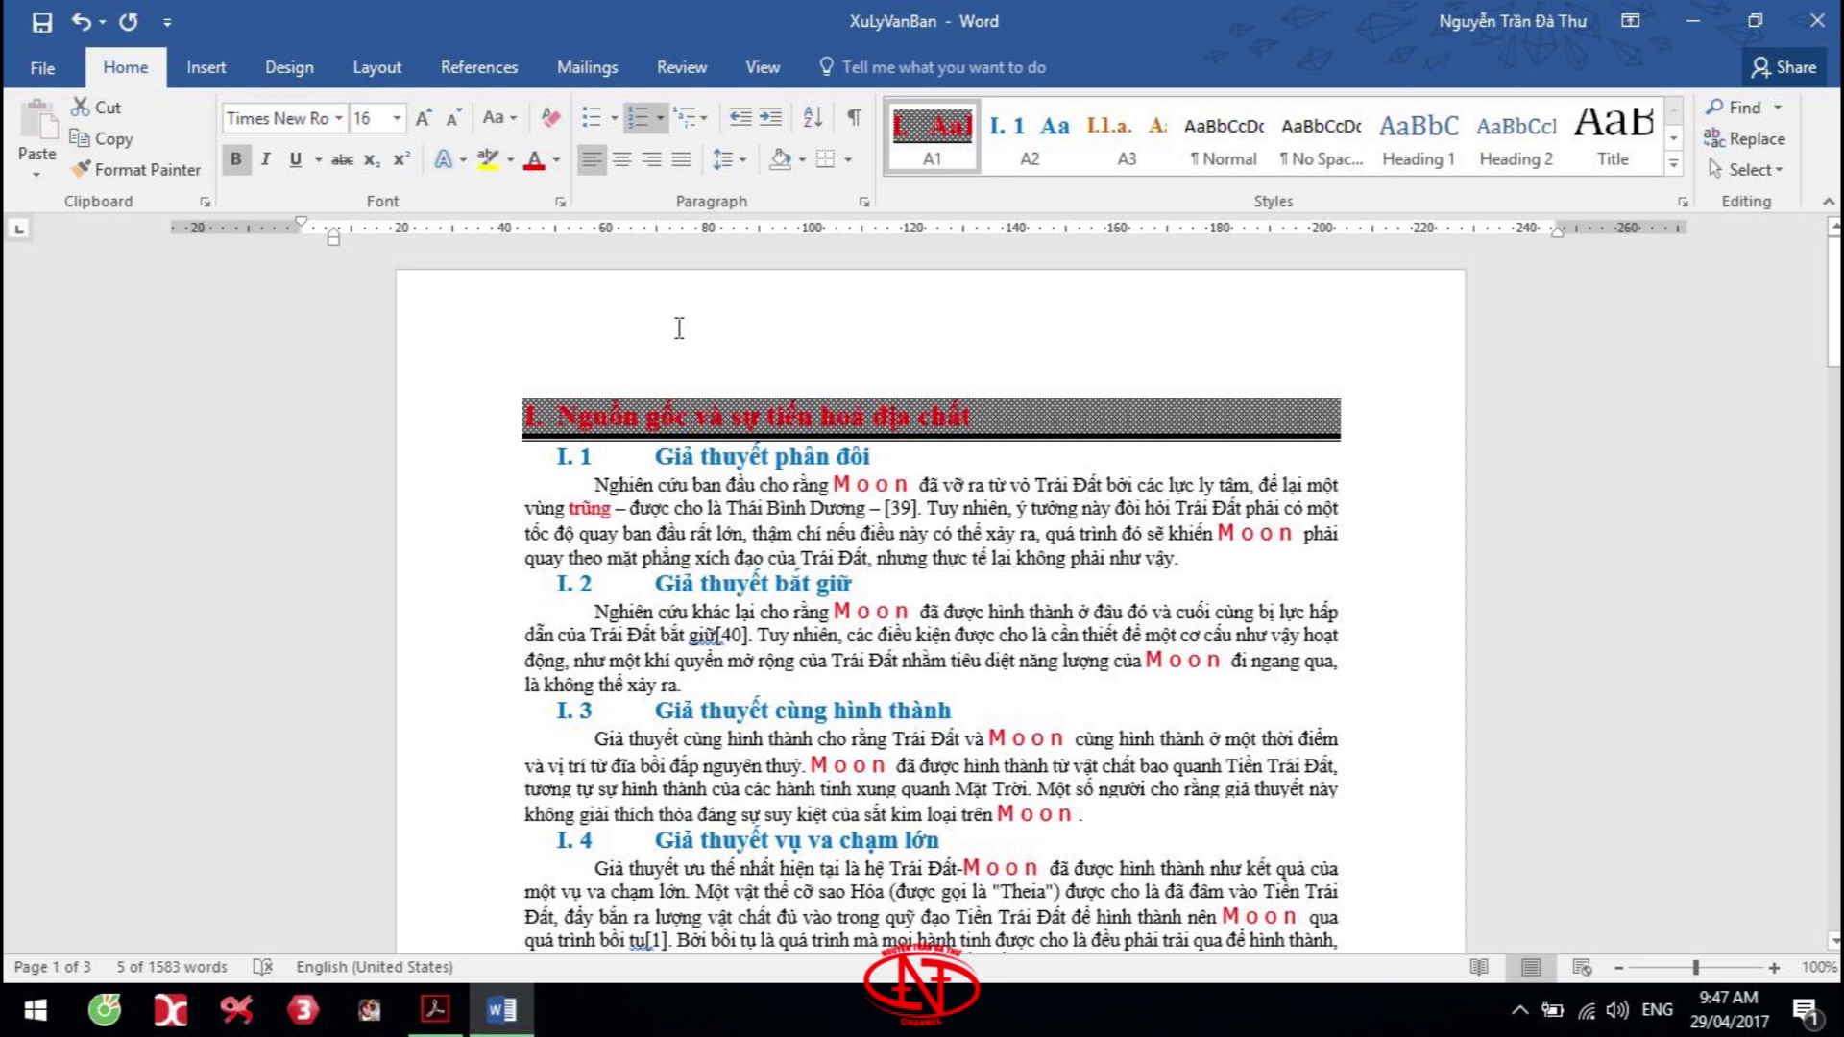
Insert a StyleRef field linked to style A1 in the page header to show the current chapter title
double_click(581, 313)
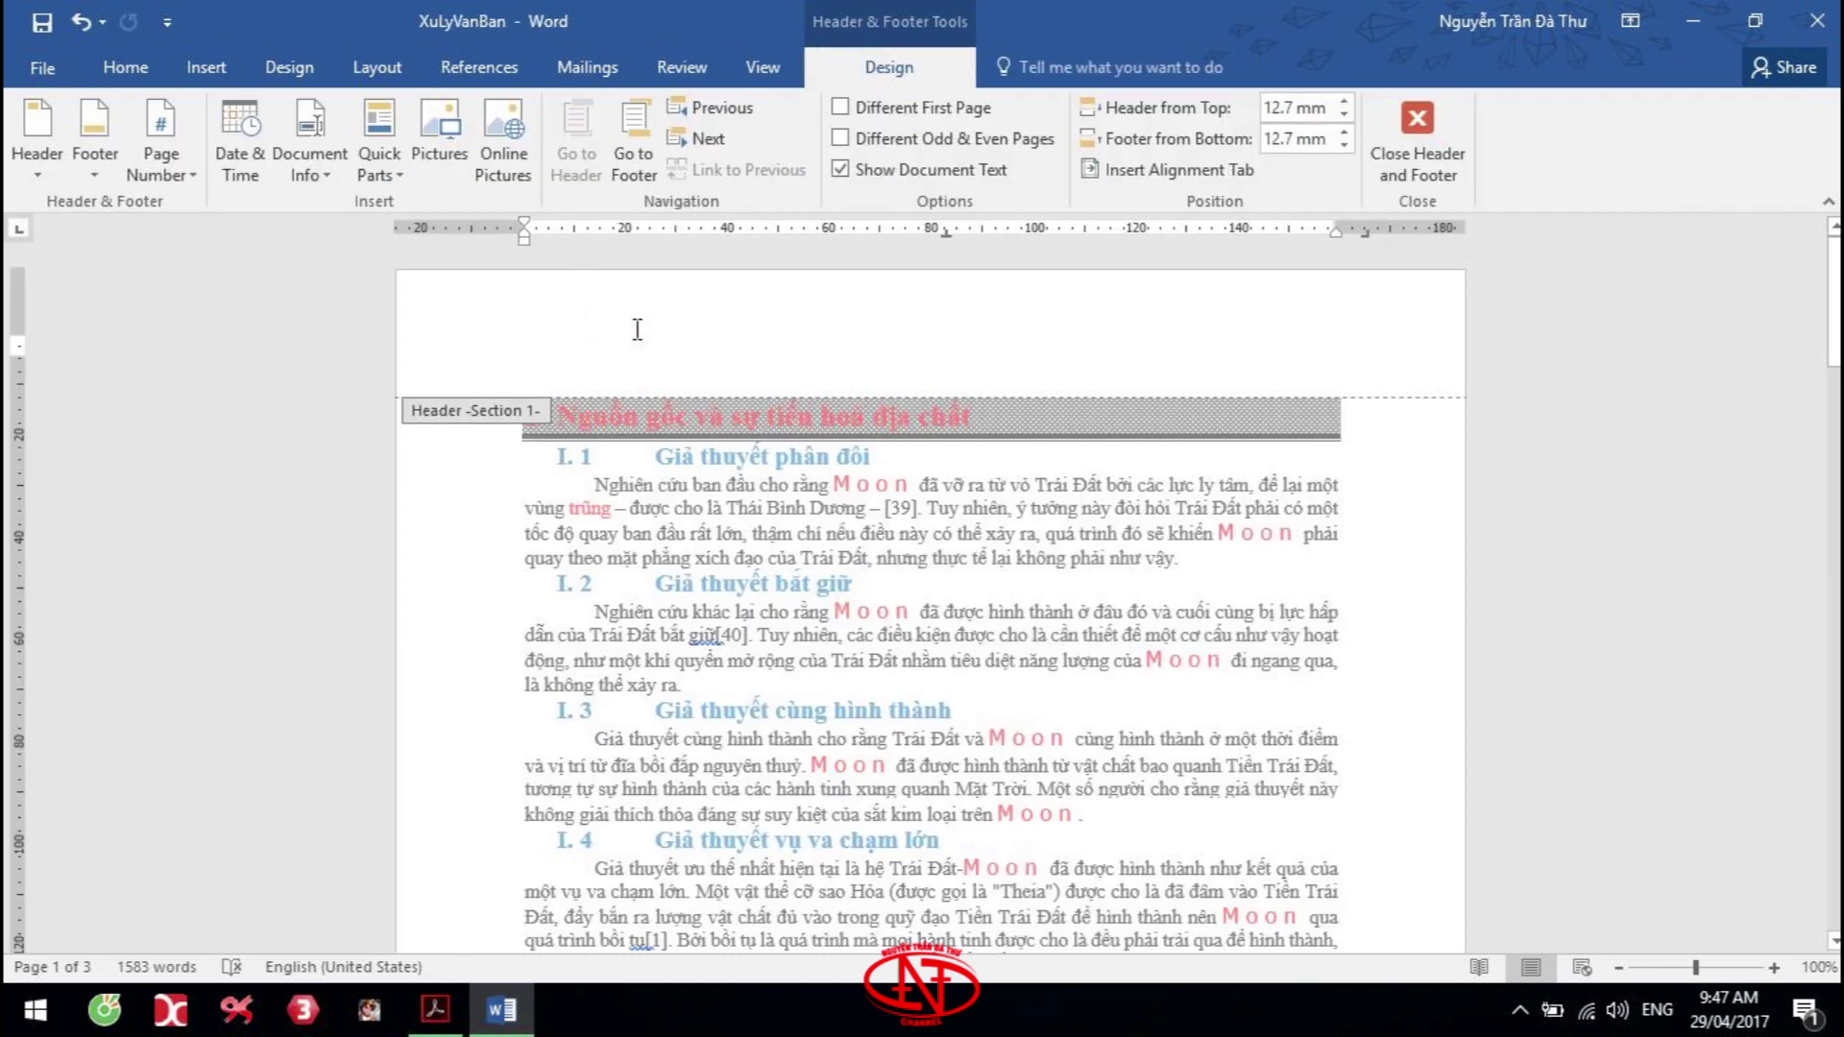
click(389, 163)
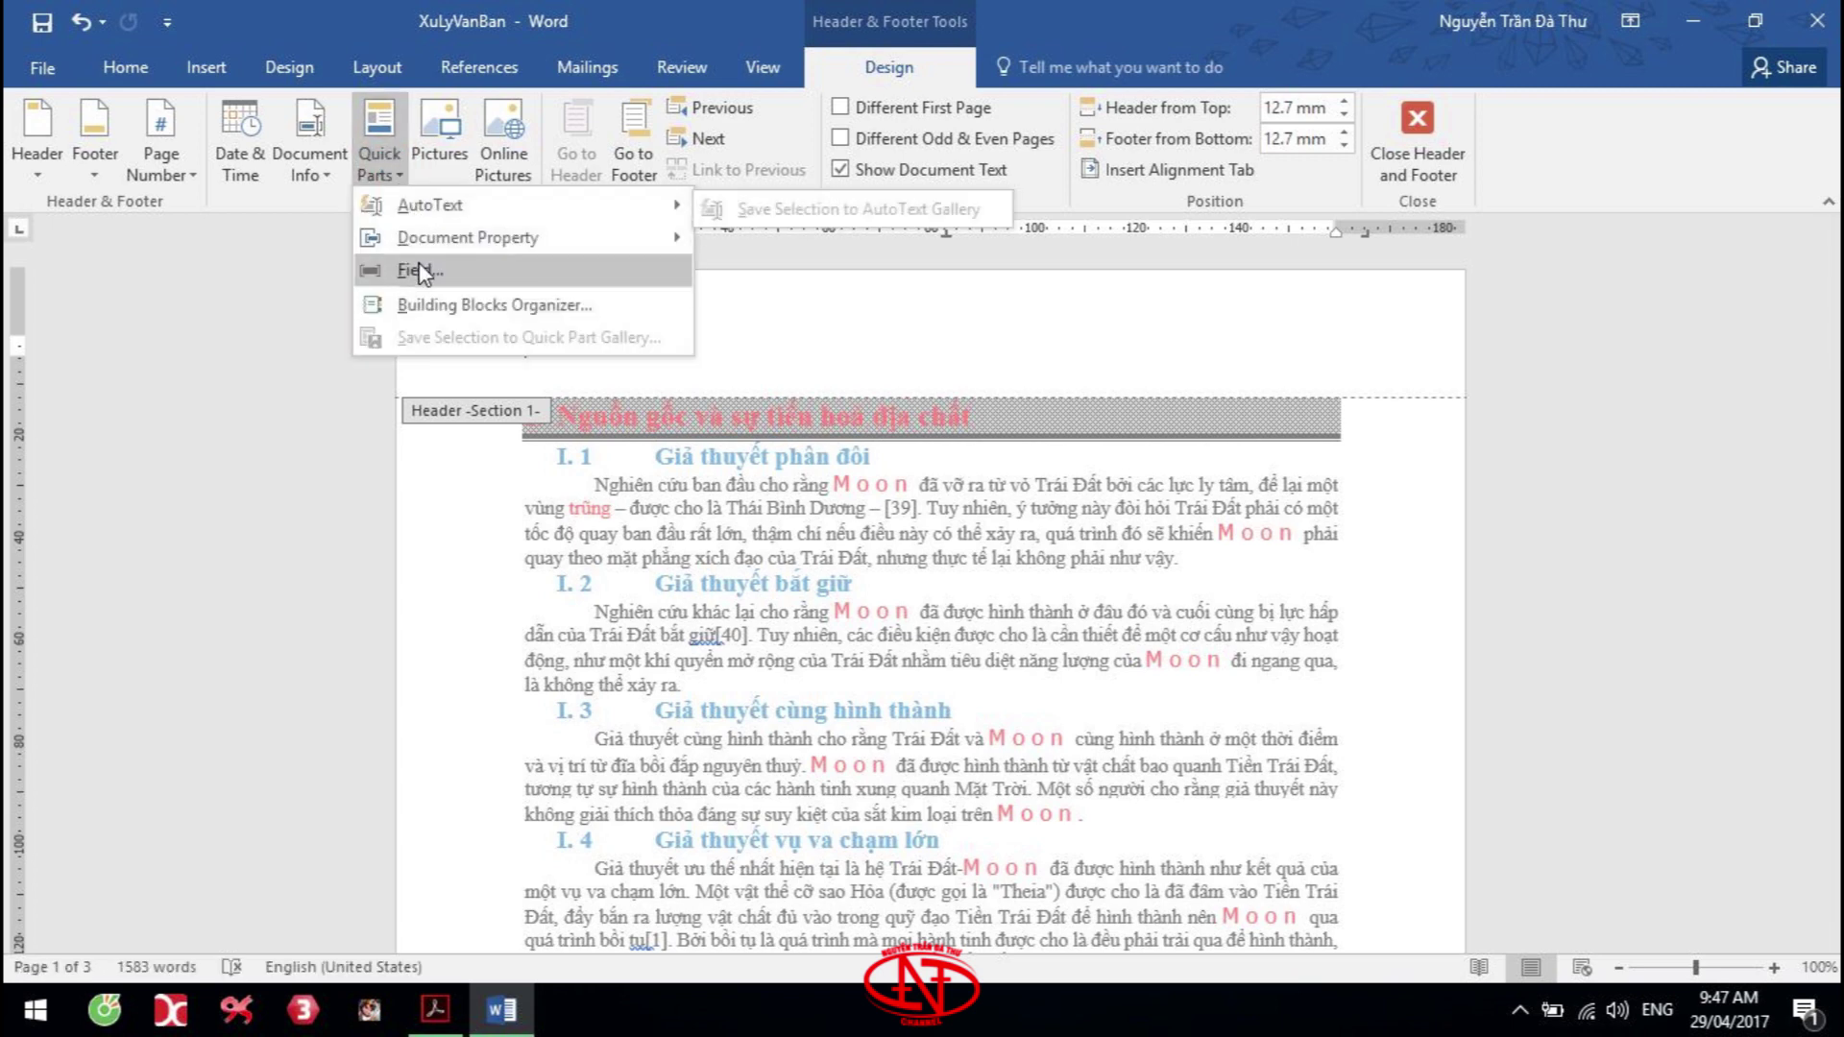
click(423, 272)
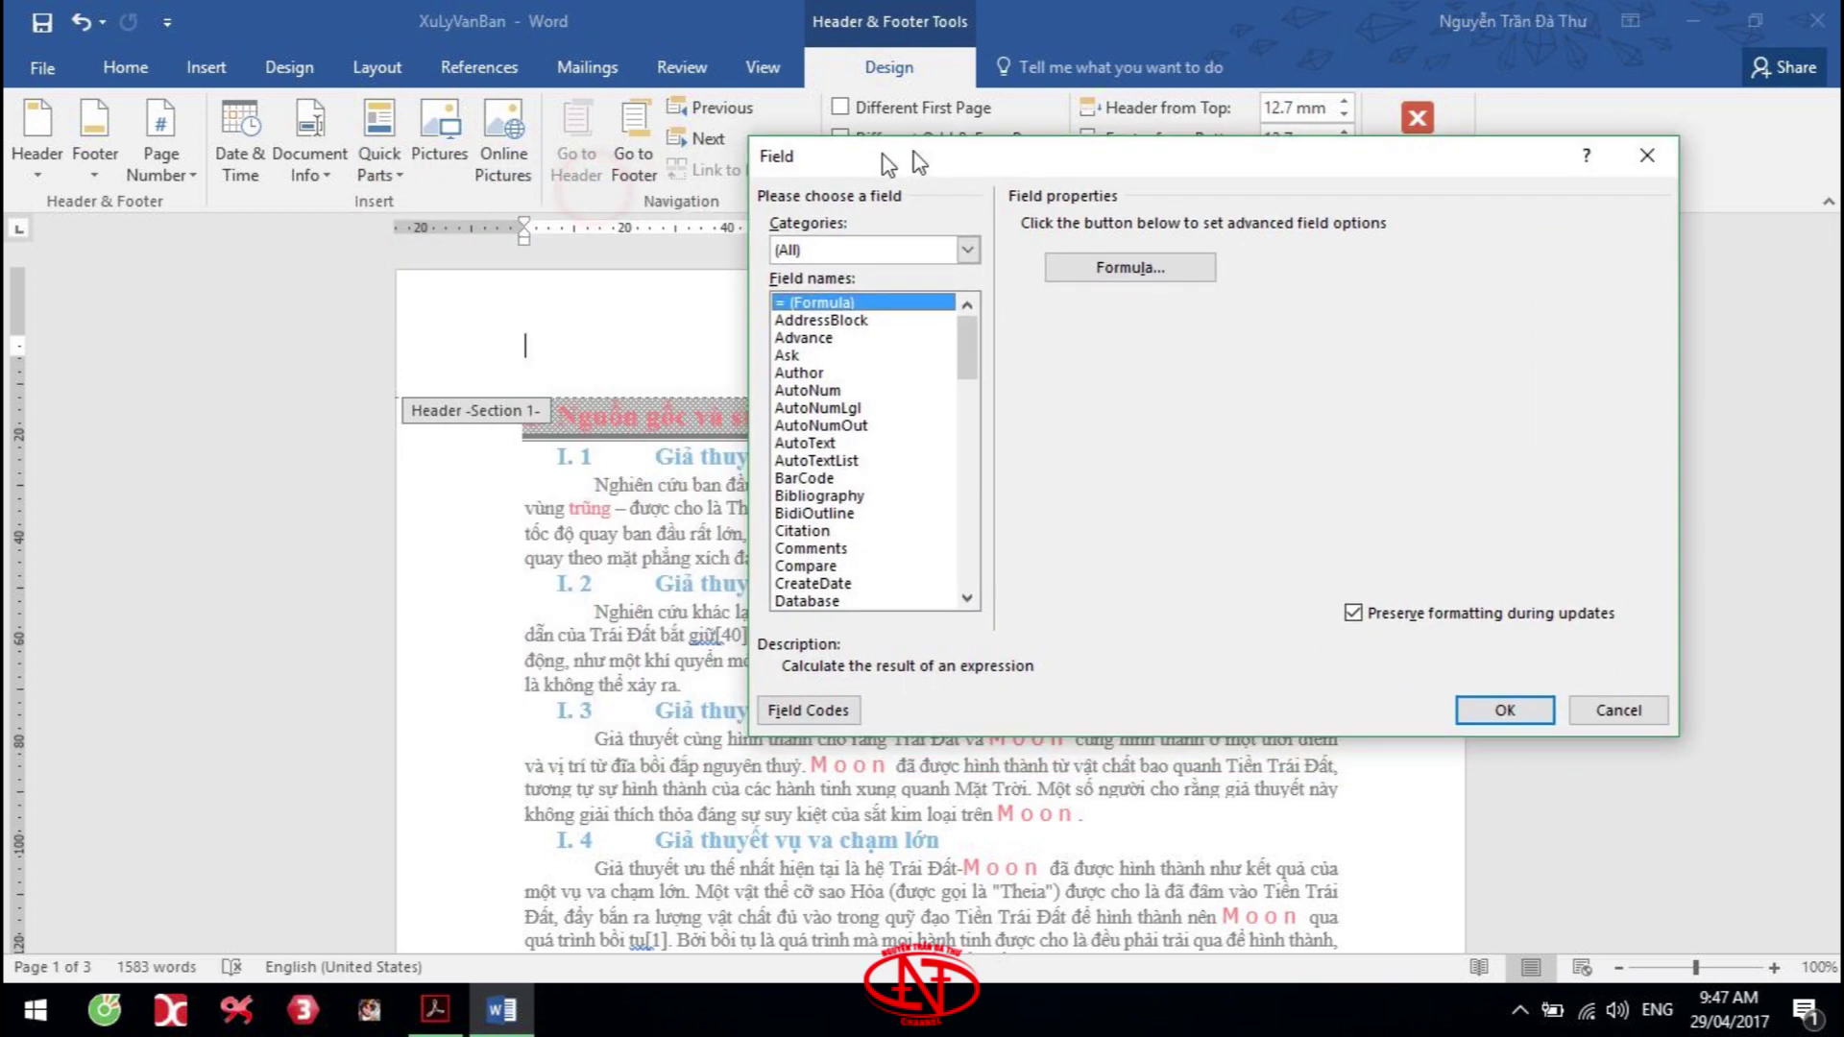
drag(917, 161, 1030, 159)
drag(1080, 346, 1090, 531)
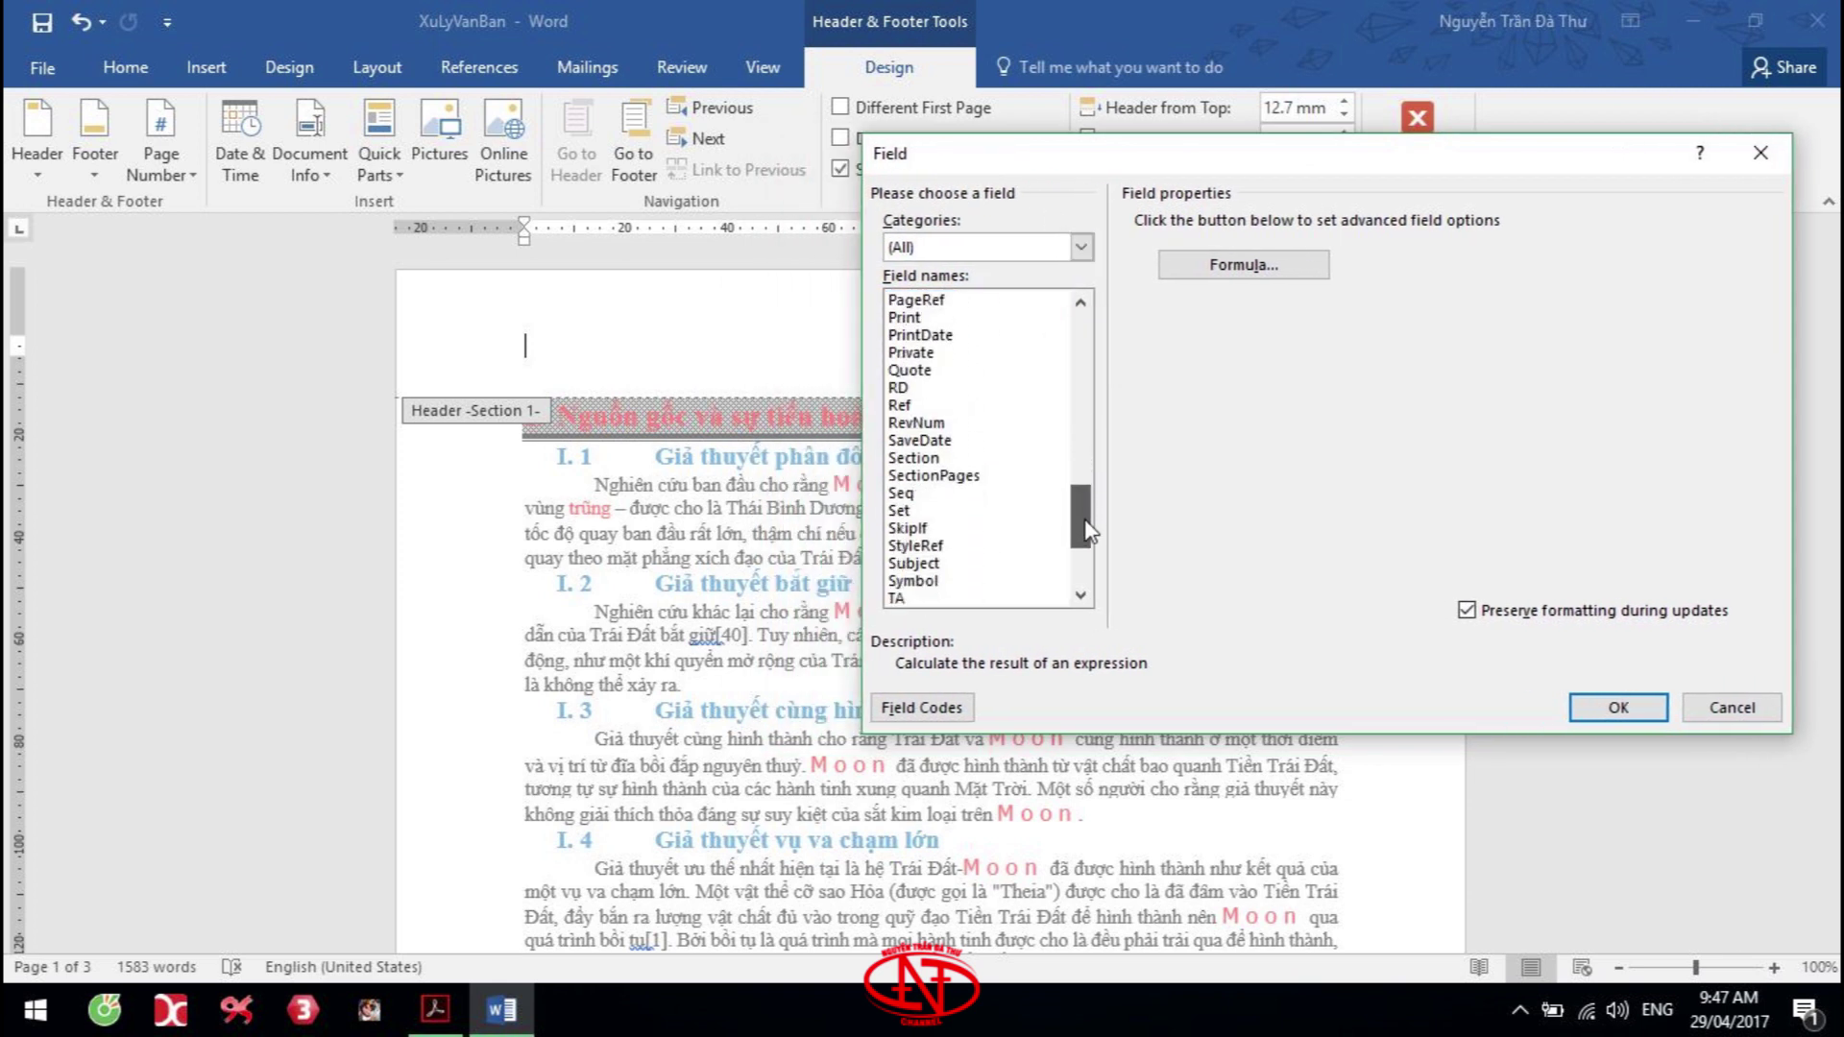
click(932, 545)
drag(1242, 163, 1306, 123)
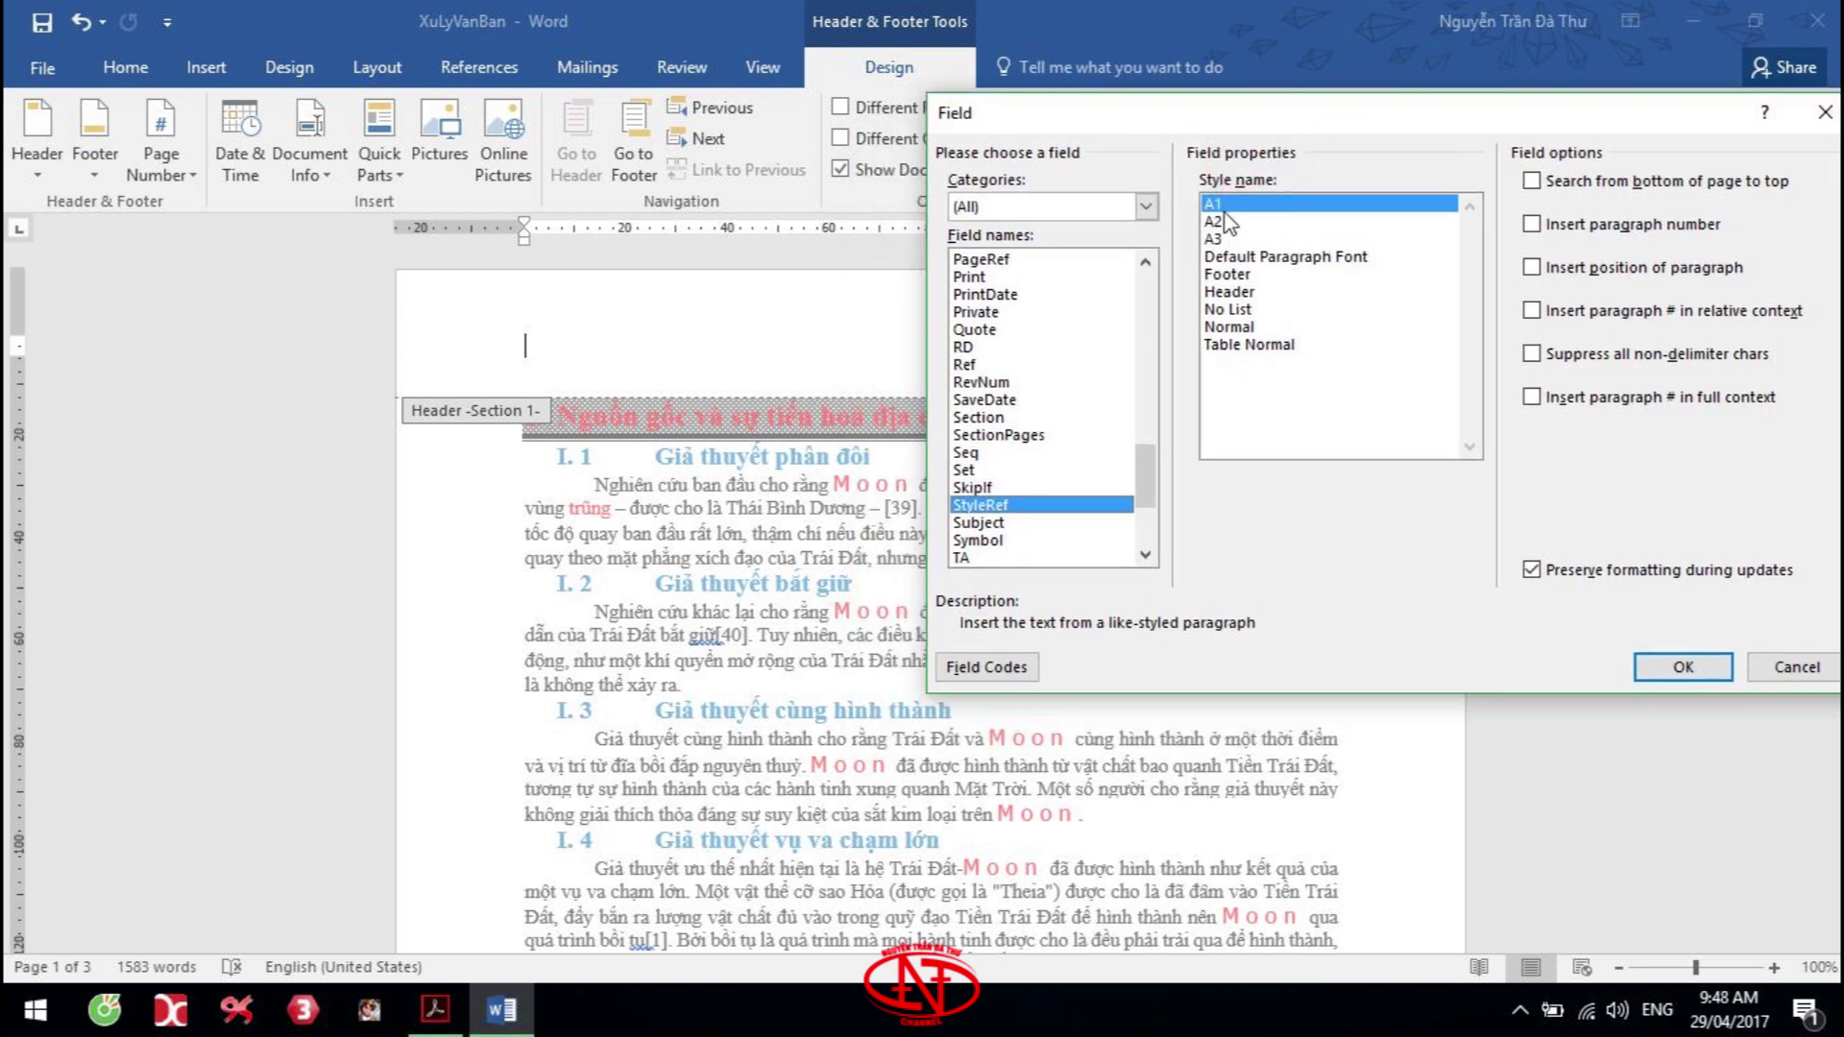
drag(1286, 123, 1222, 86)
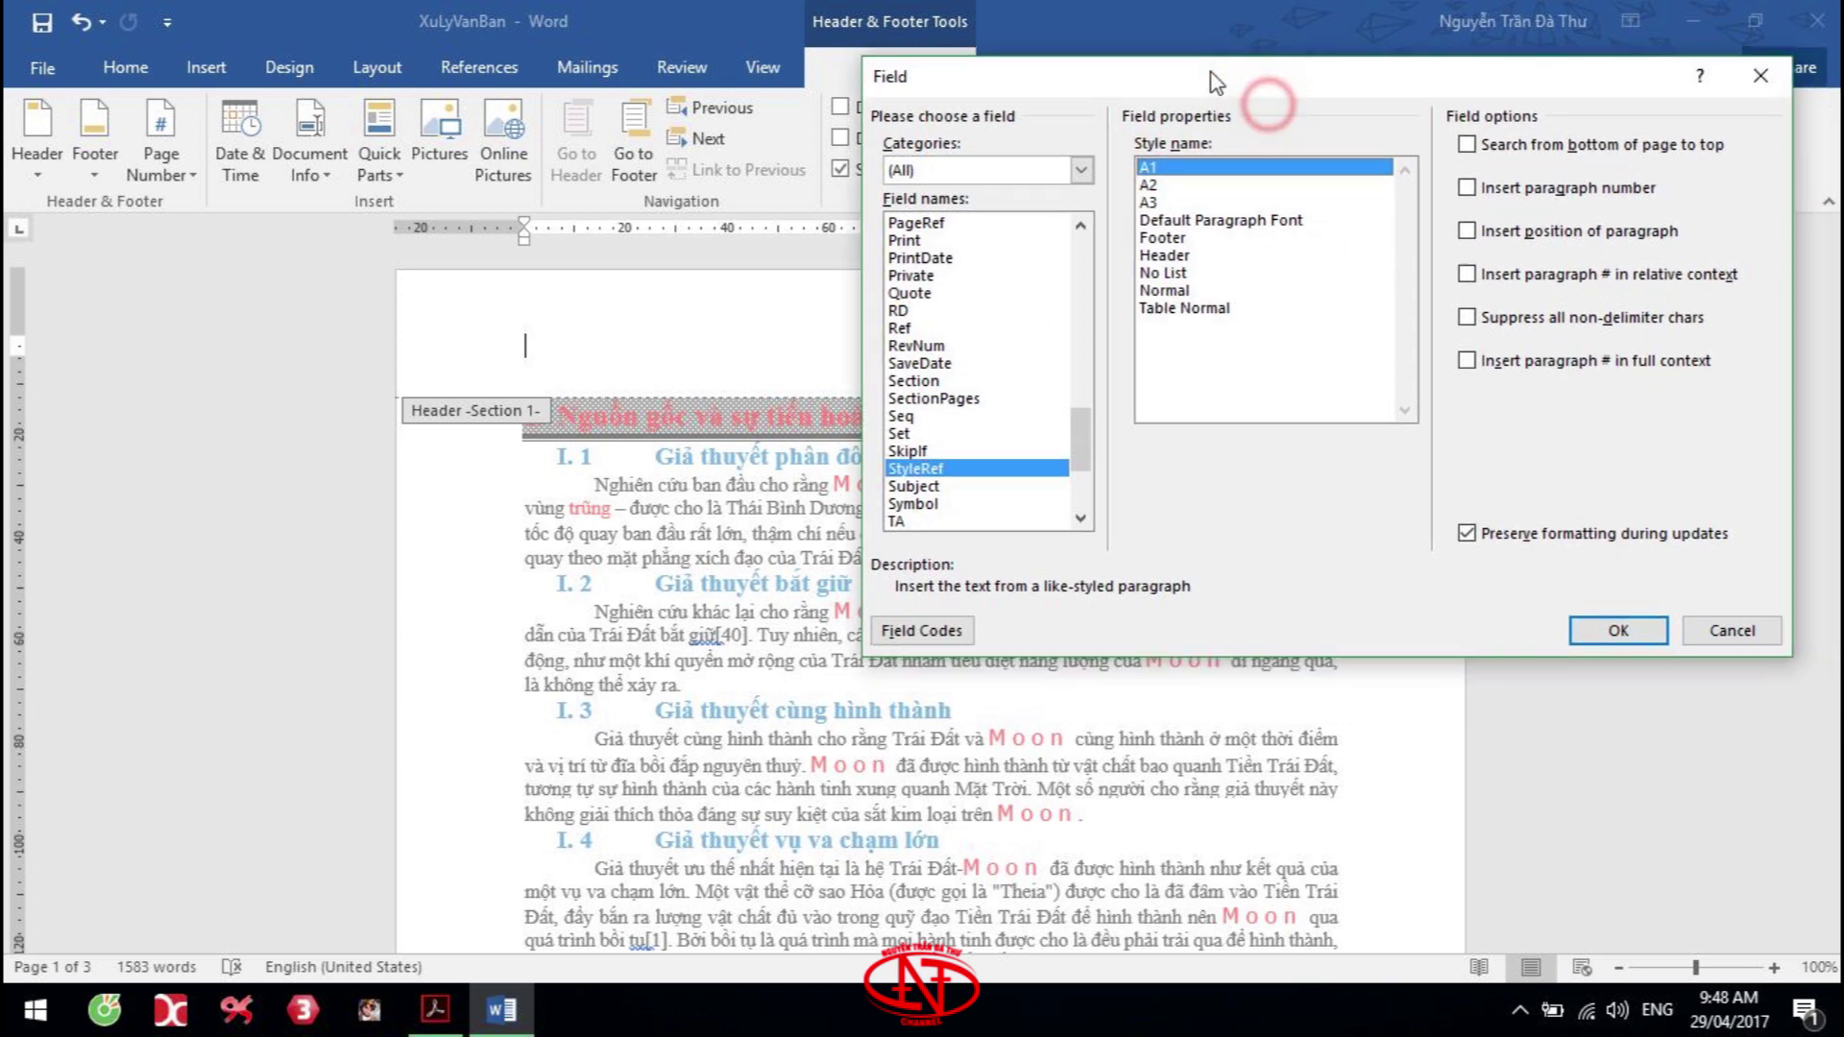
click(1608, 632)
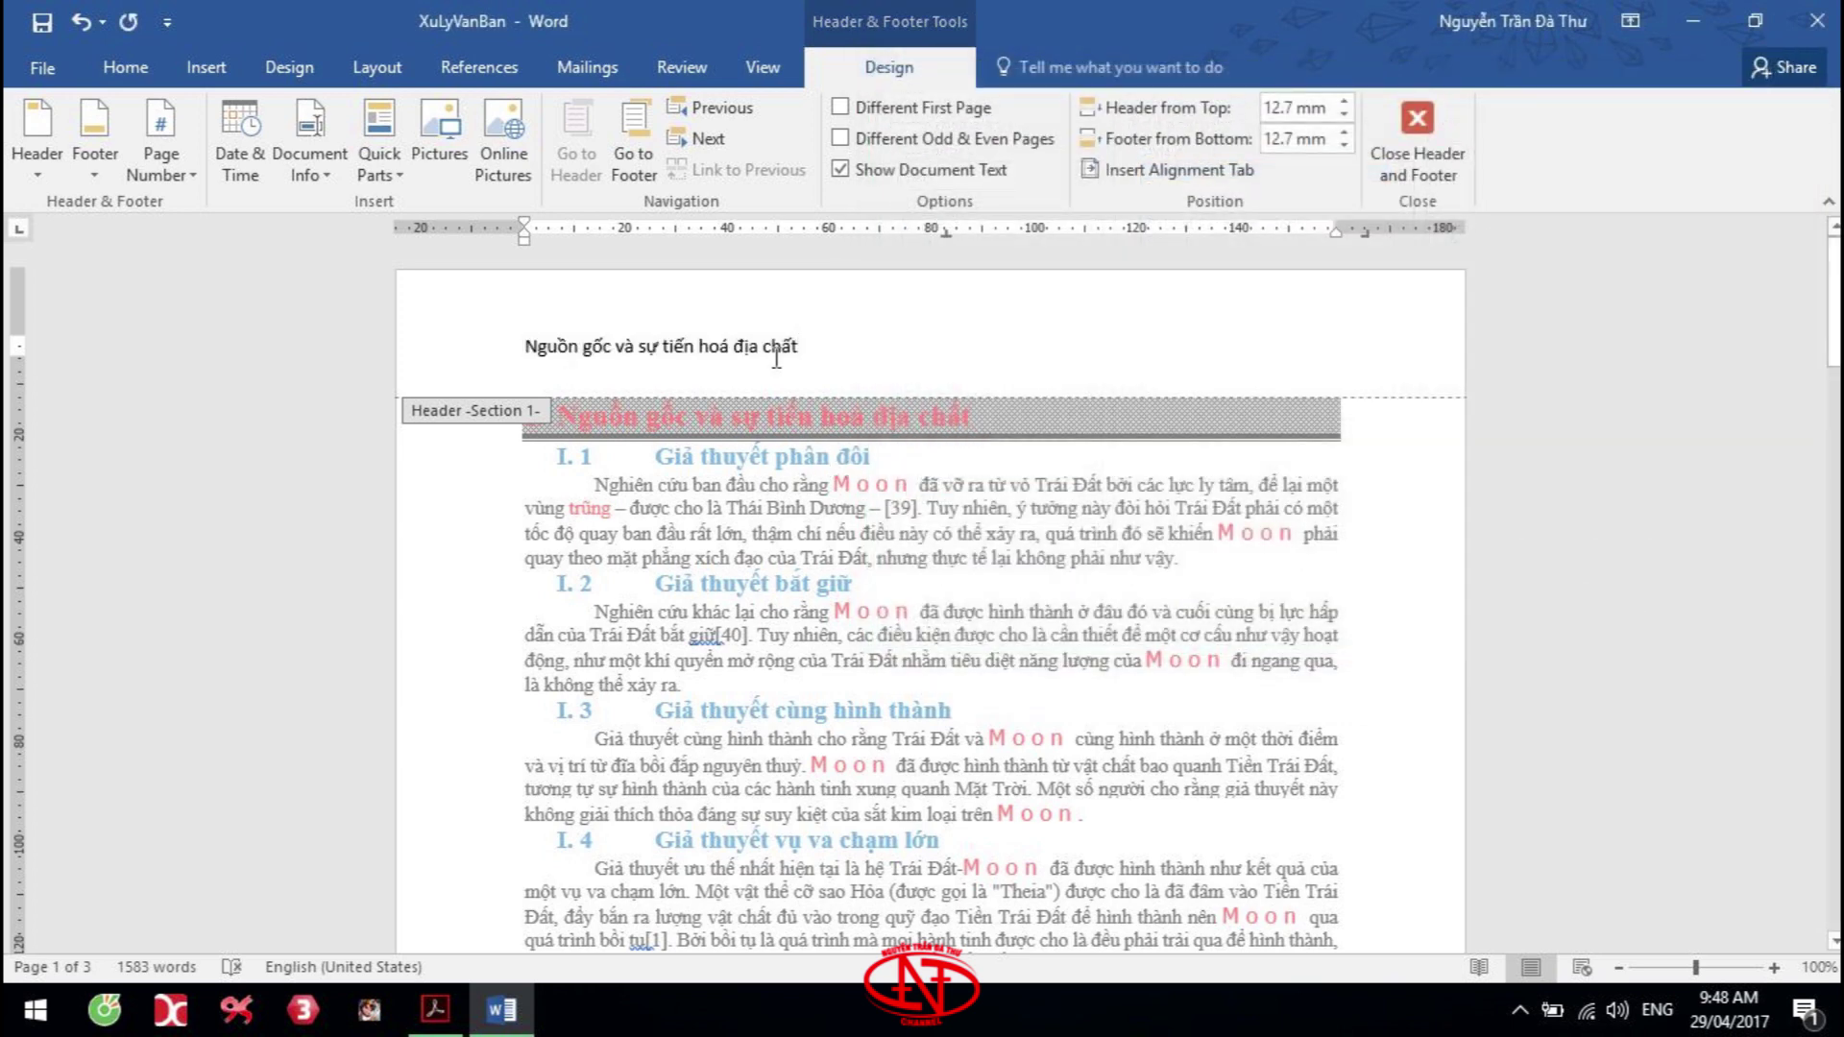
double_click(747, 409)
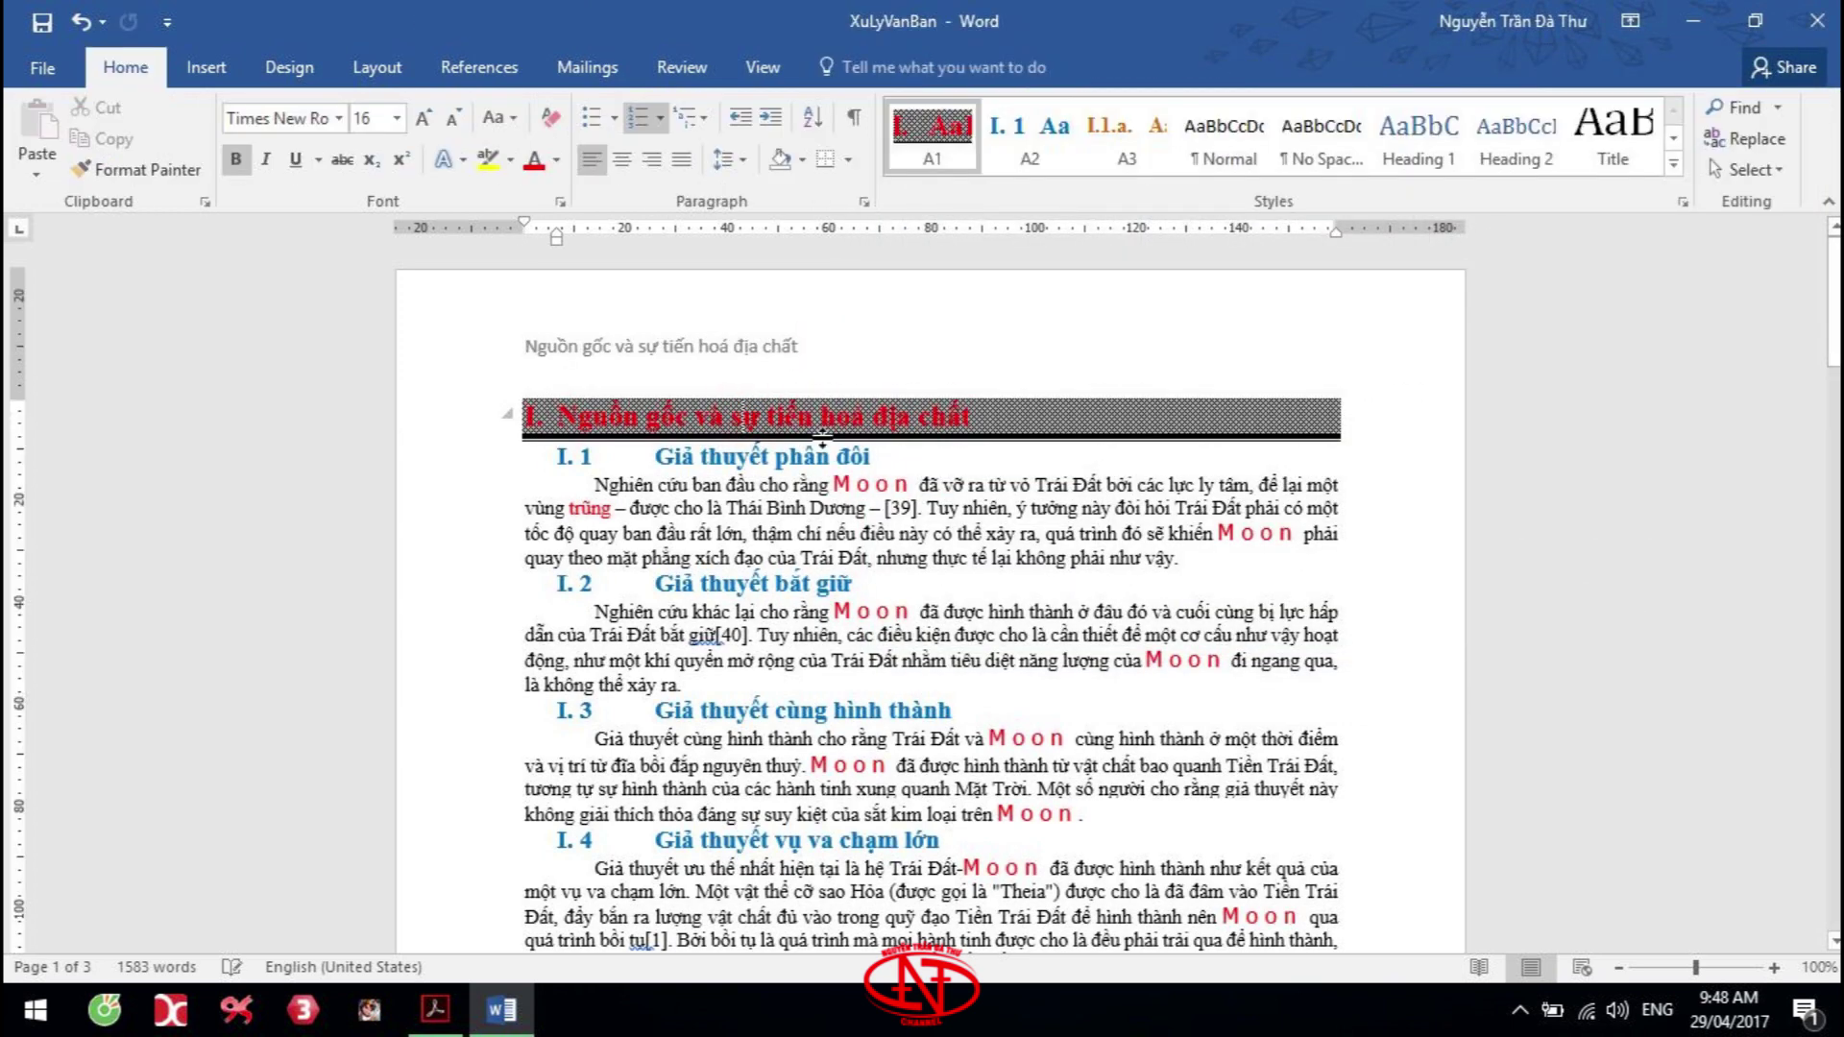
Check that page 2's header reads Các đặc điểm vật lý and compare it with the exam PDF
scroll(759, 410, down, 3)
scroll(759, 411, down, 3)
scroll(752, 411, down, 3)
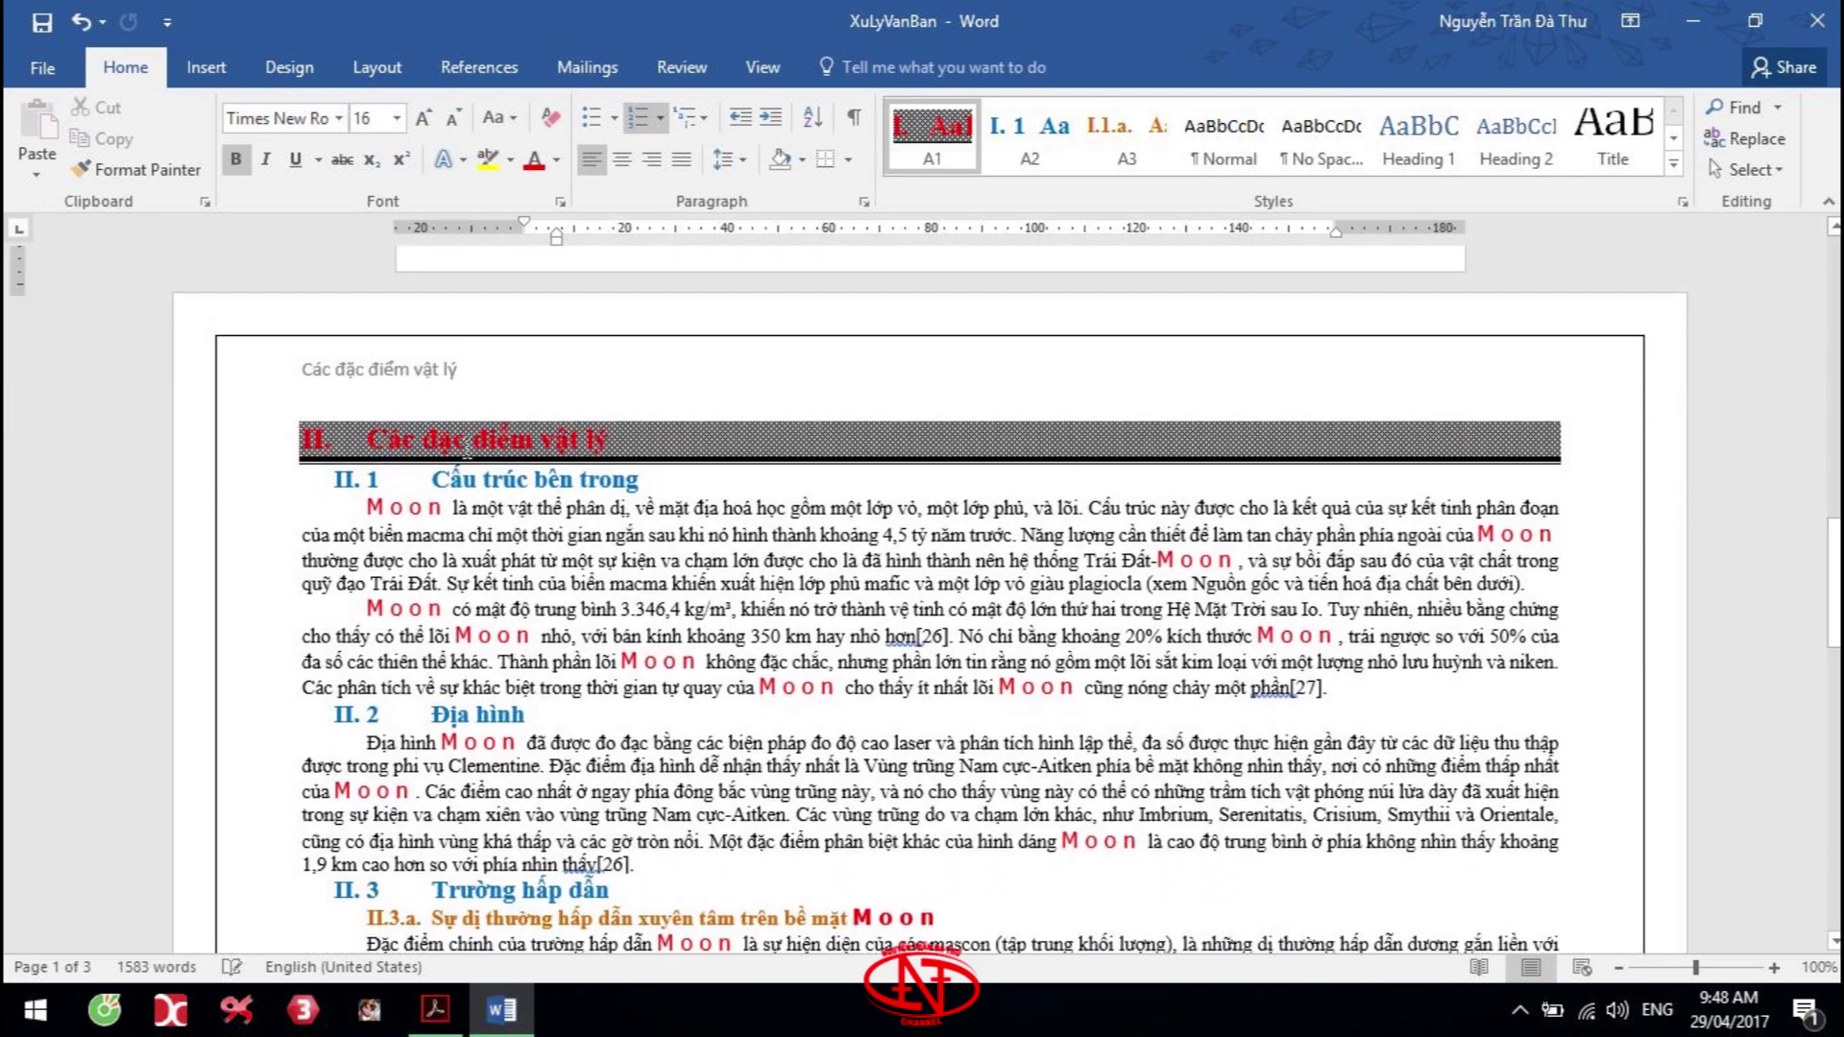
key(alt+Tab)
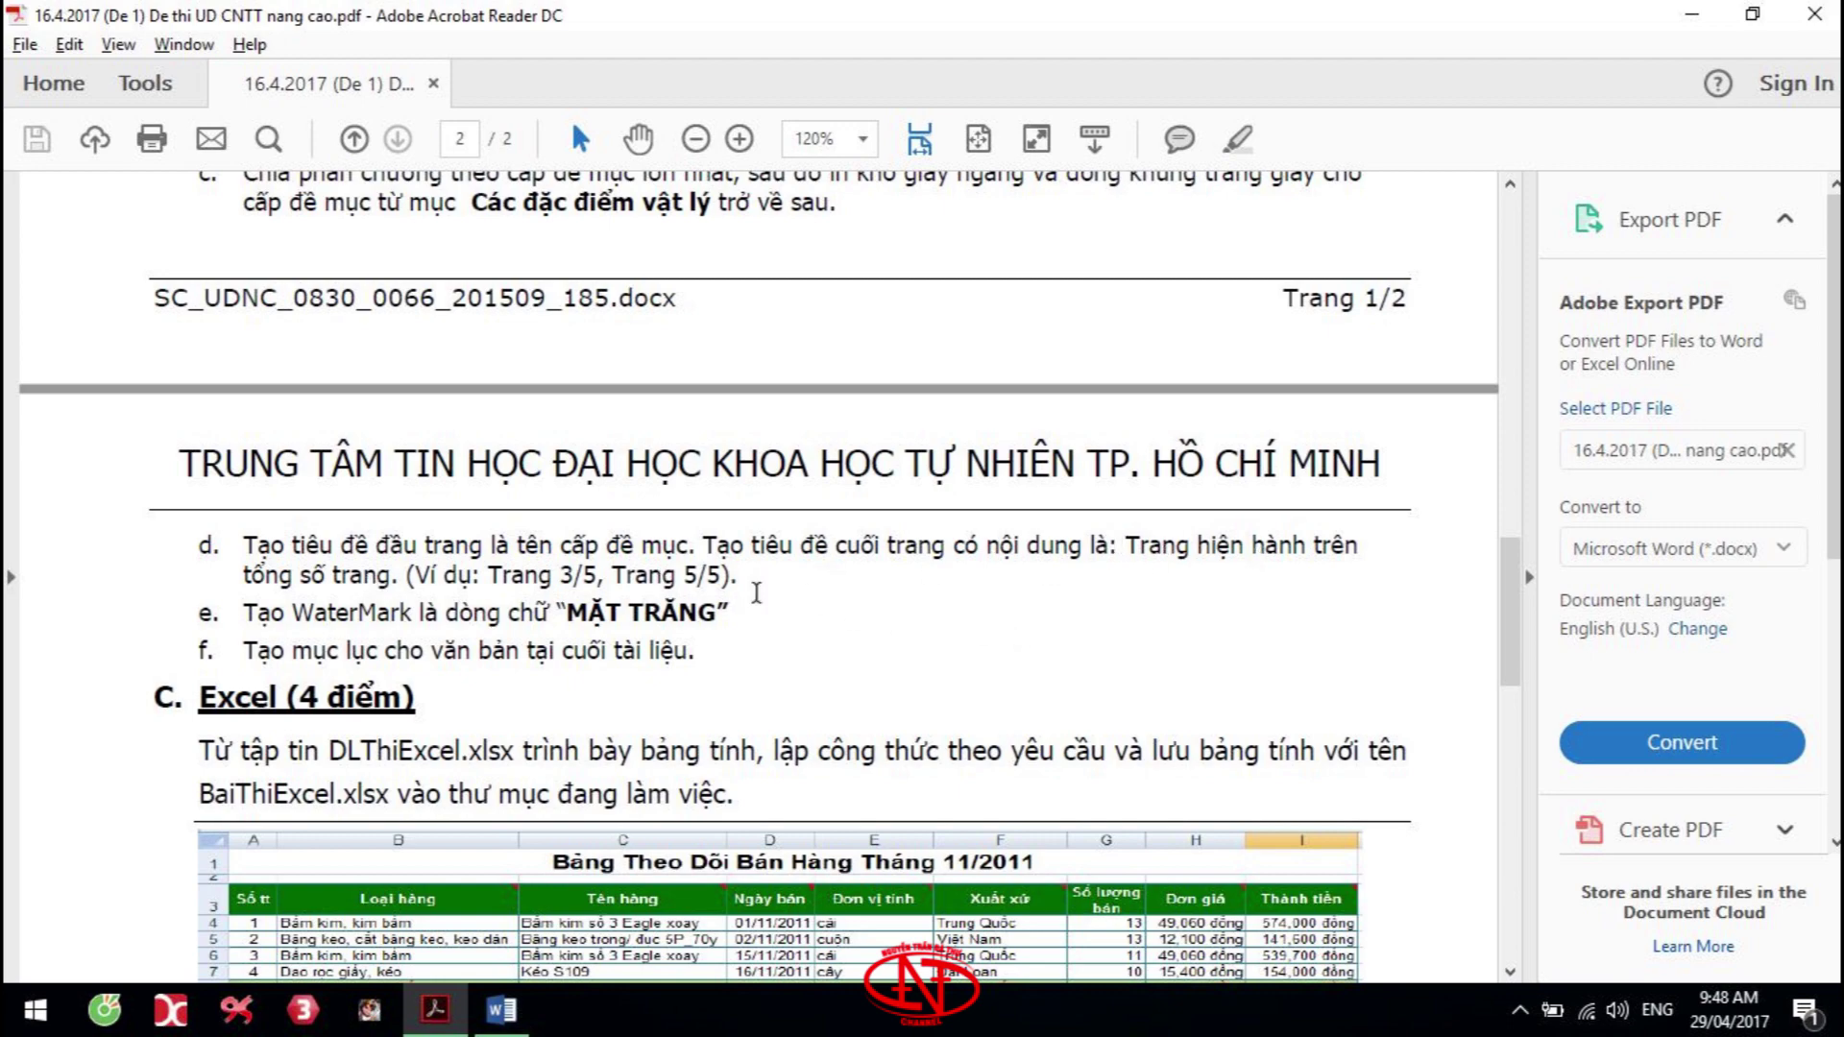
key(alt+Tab)
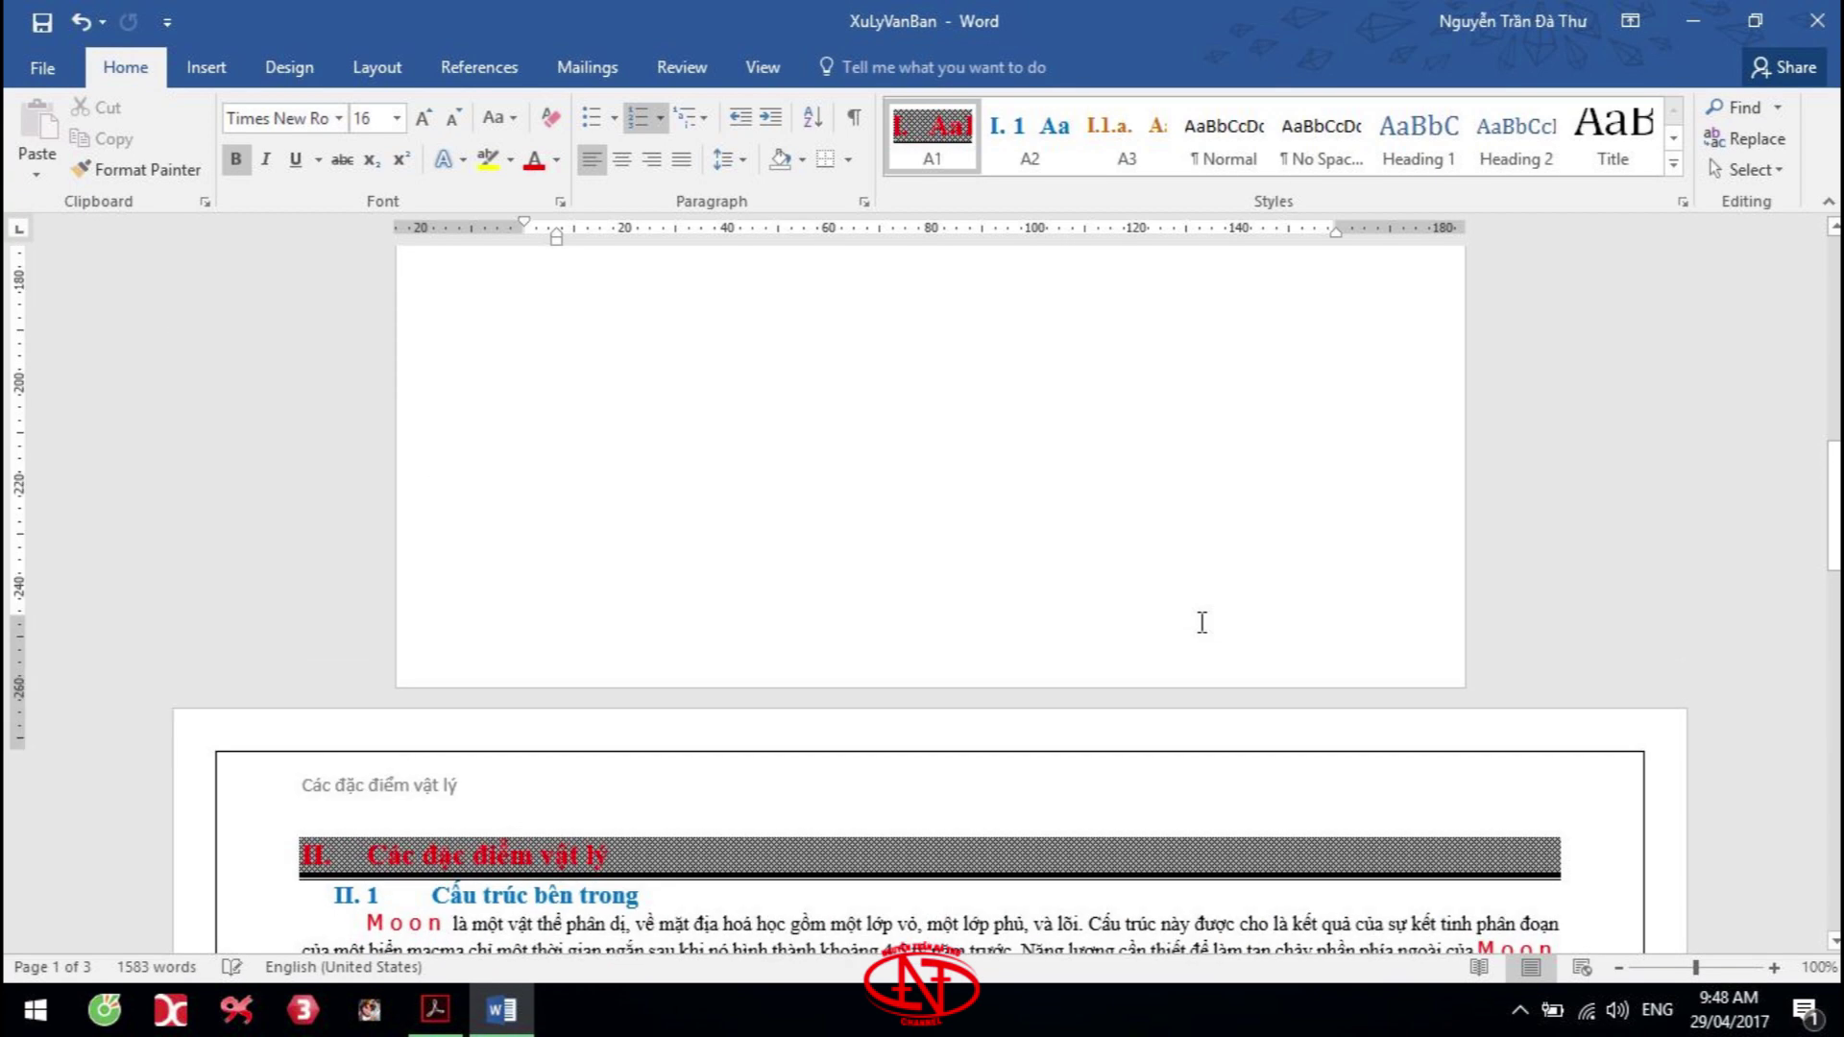
Add an empty paragraph below the last text on page 1
scroll(1118, 580, up, 5)
scroll(1247, 693, up, 5)
scroll(1247, 694, down, 5)
scroll(1248, 694, down, 5)
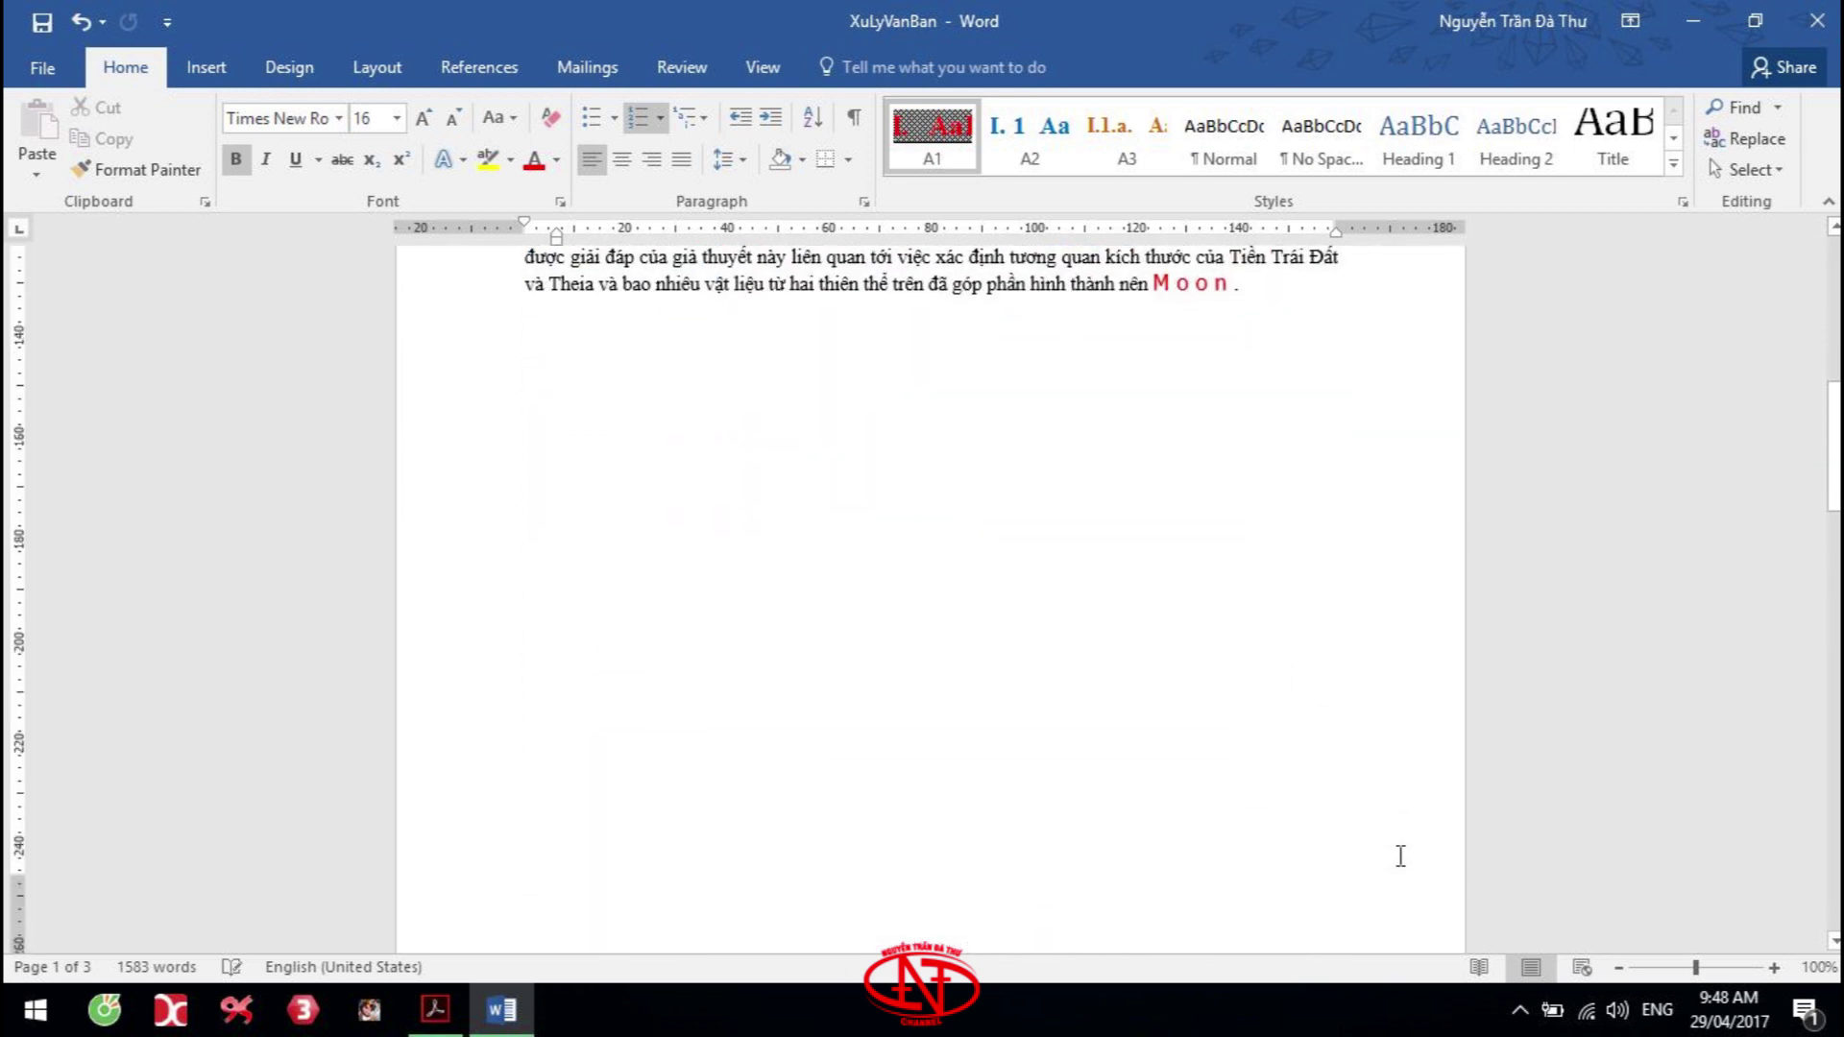
double_click(1358, 860)
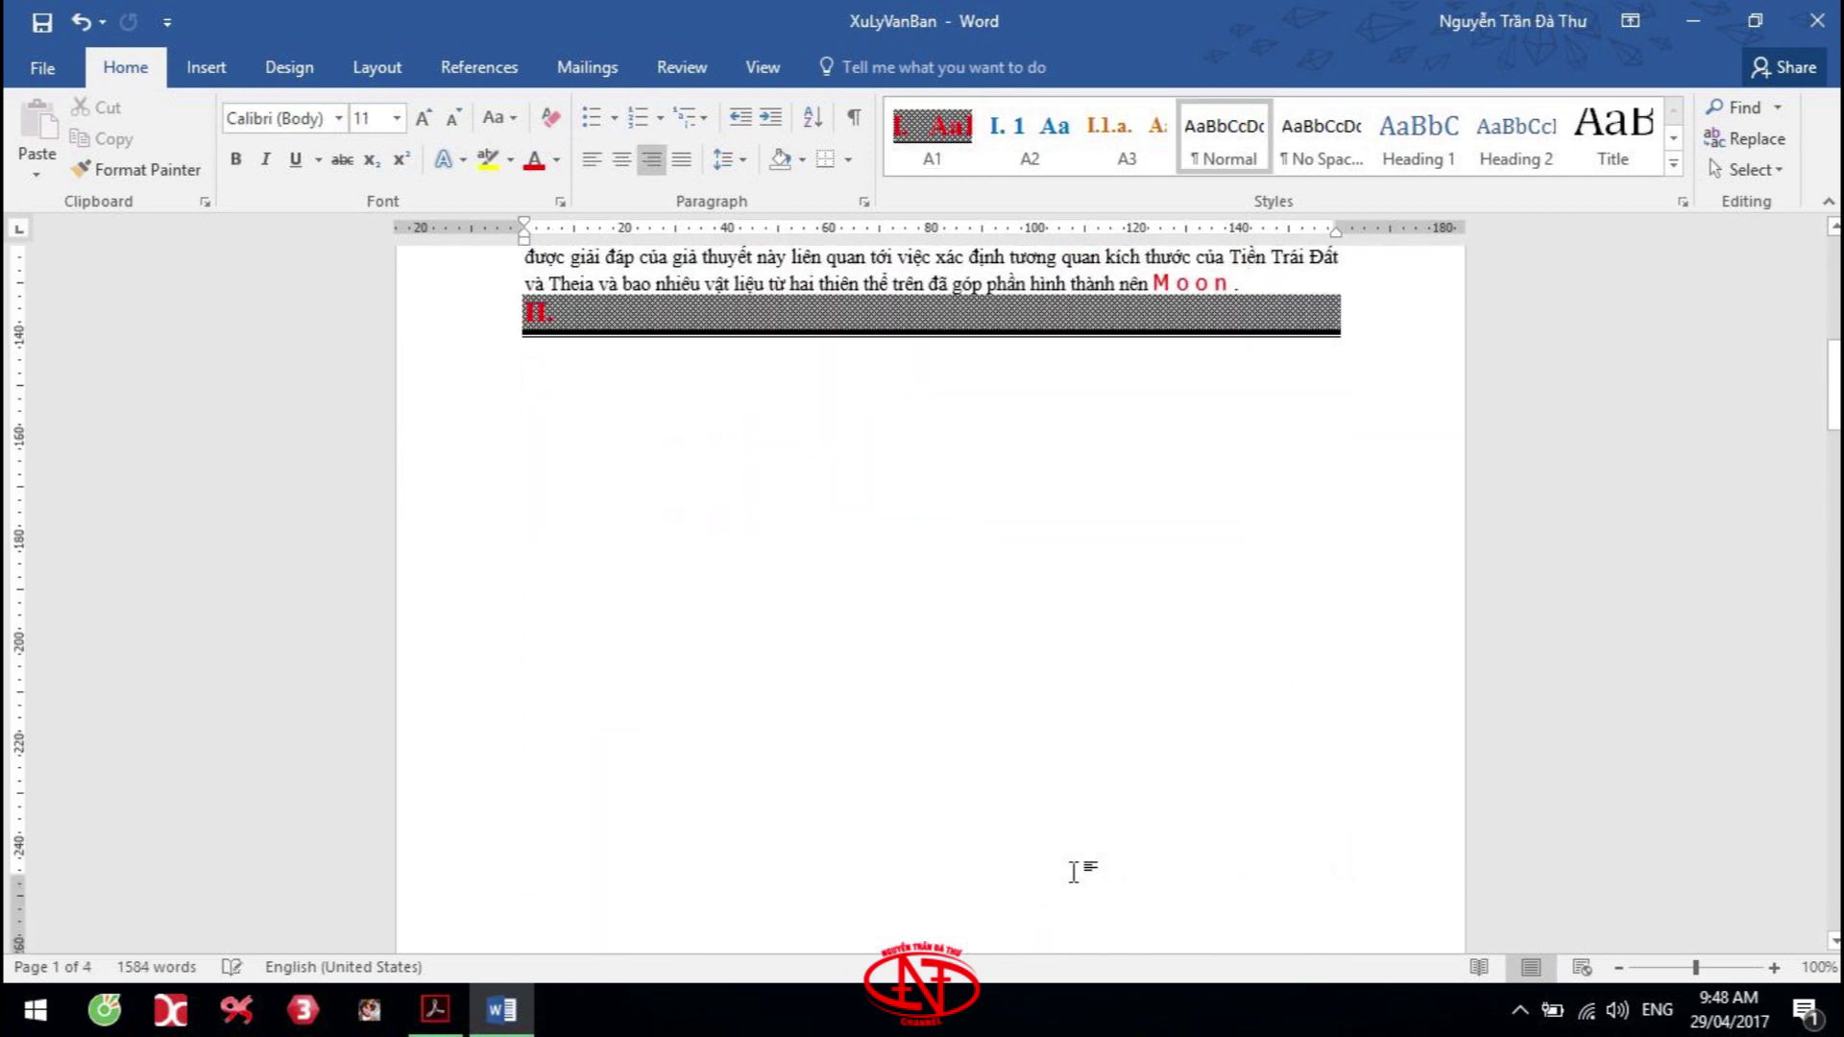
Insert a Bold Numbers 3 page X of Y counter at the bottom right of the footer
click(1025, 903)
double_click(1021, 899)
scroll(1021, 839, down, 5)
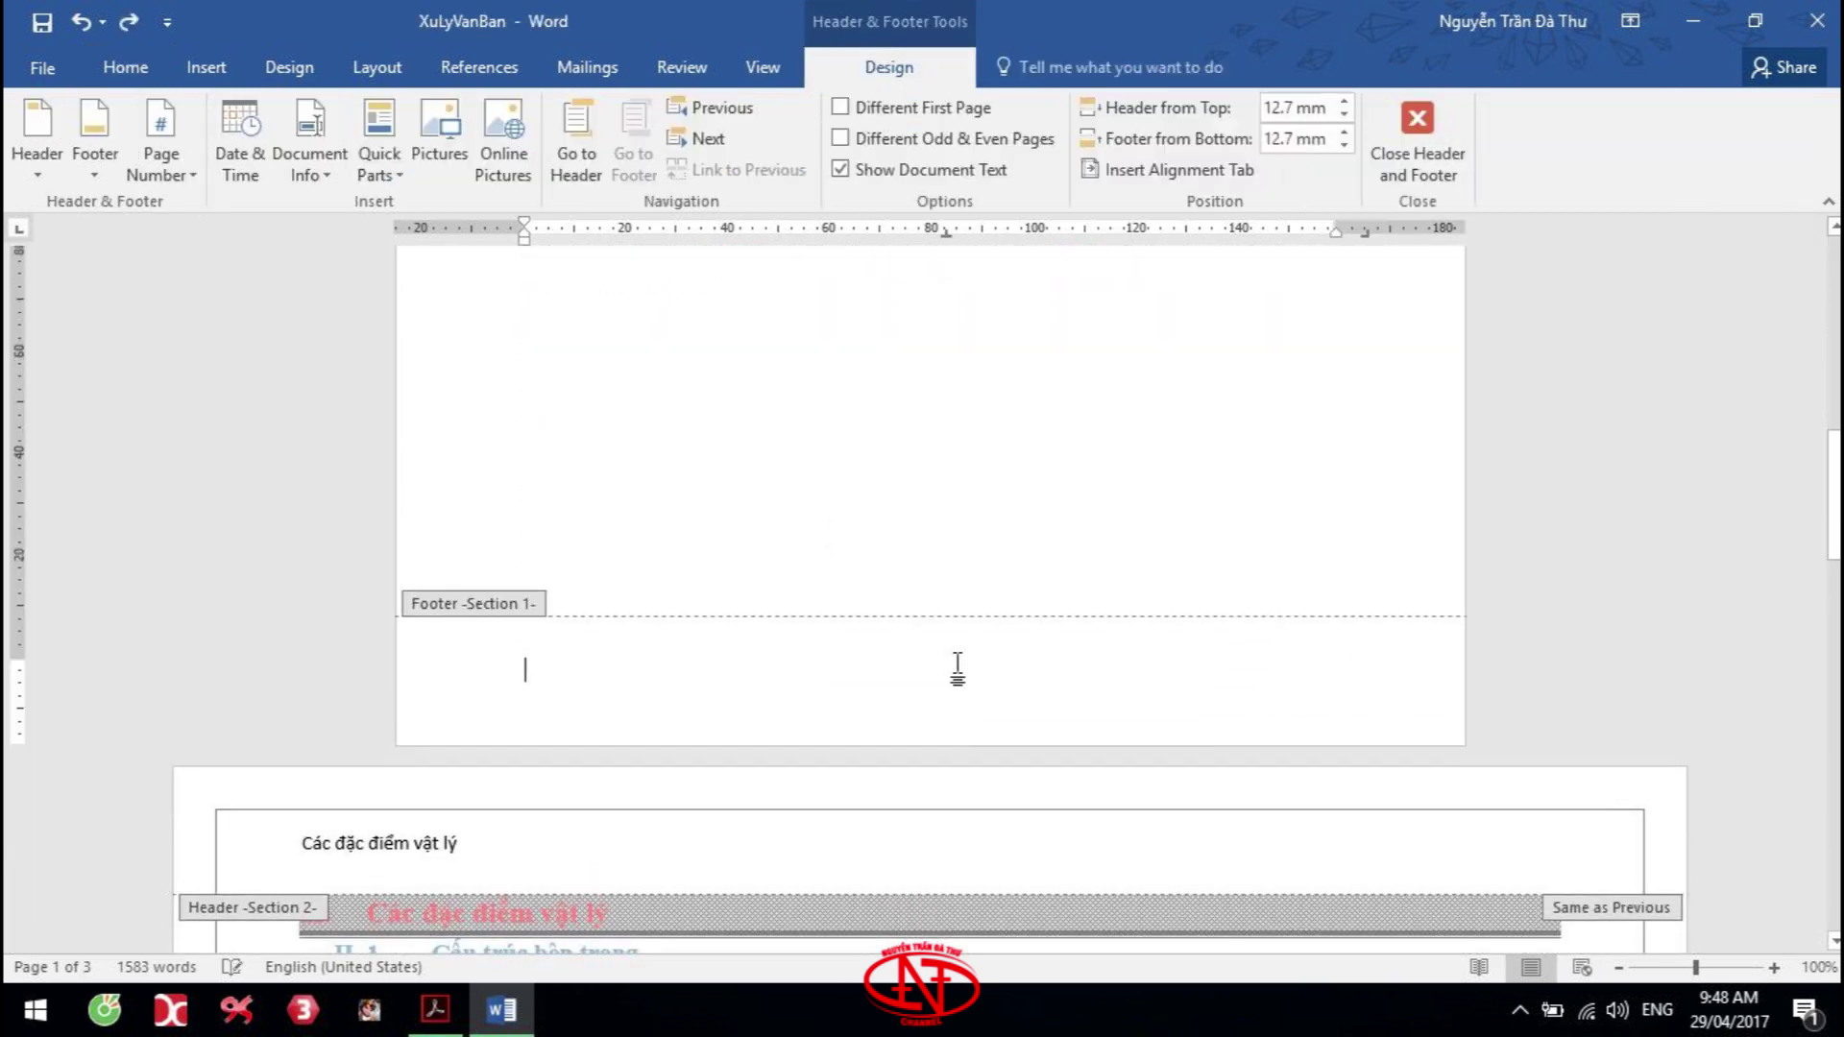
click(171, 171)
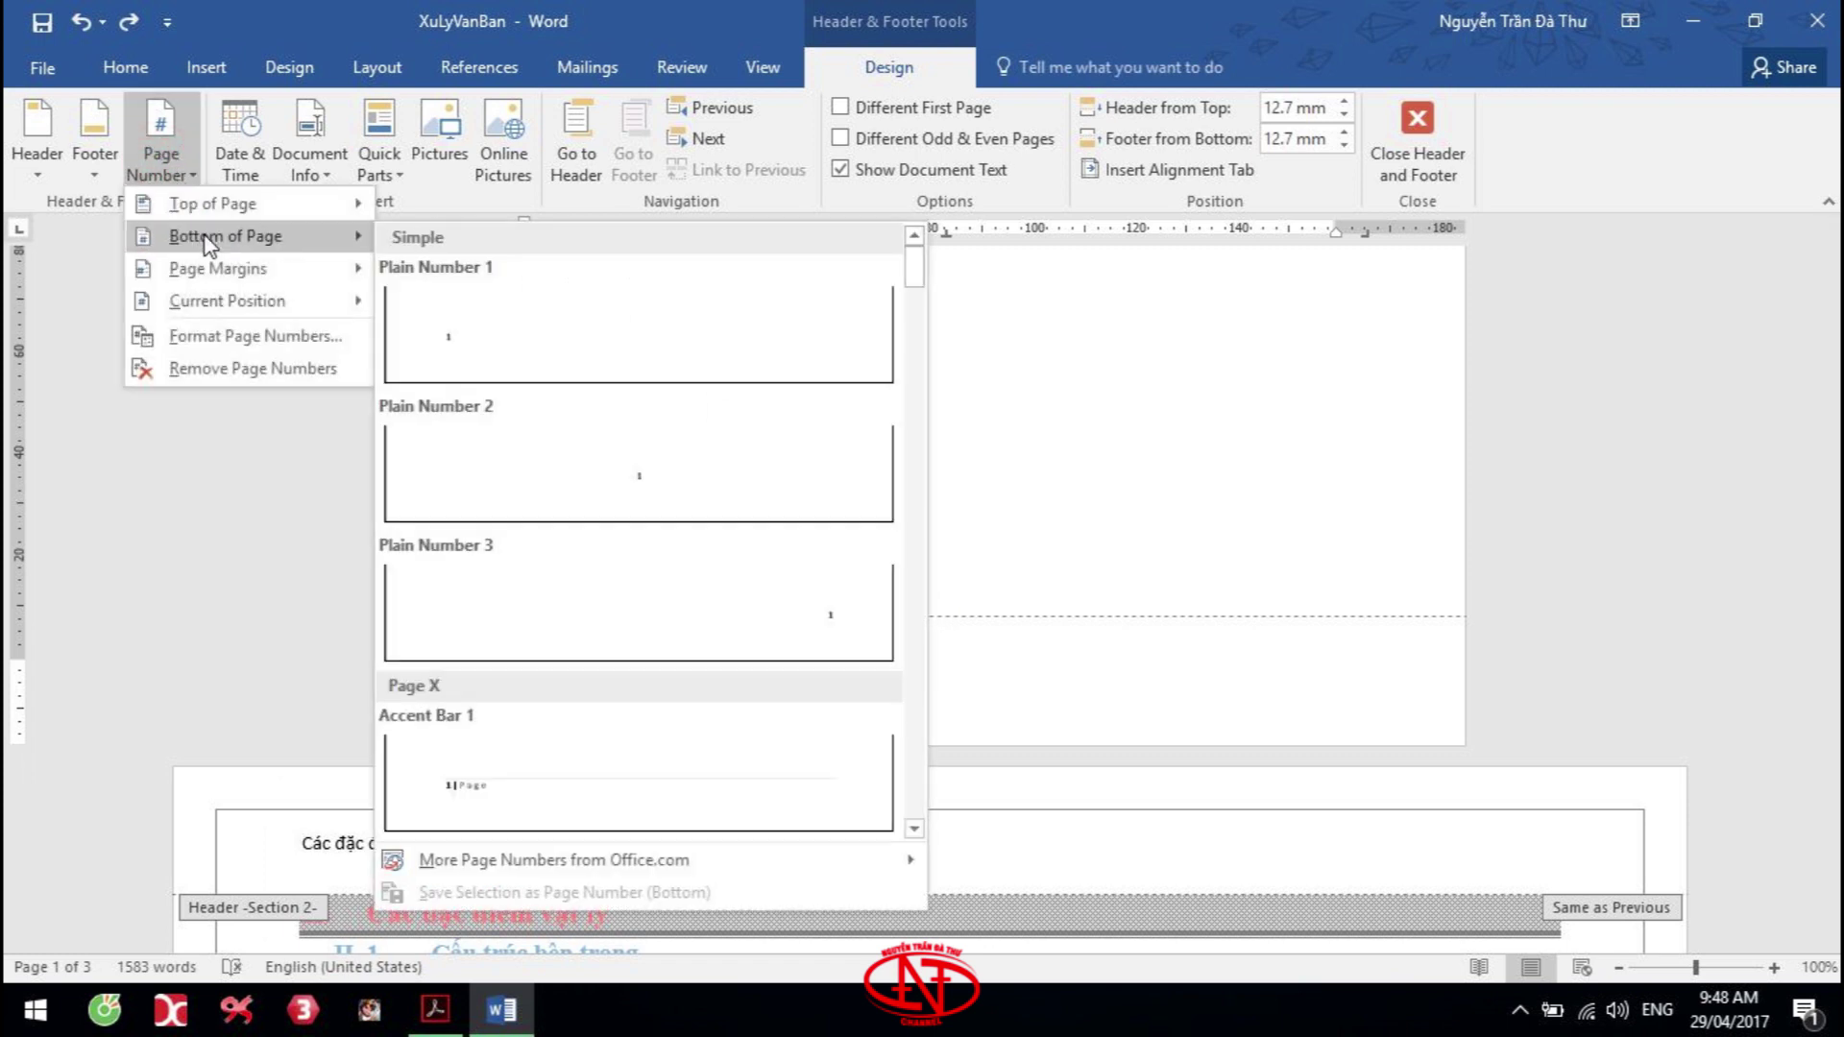
scroll(639, 576, down, 5)
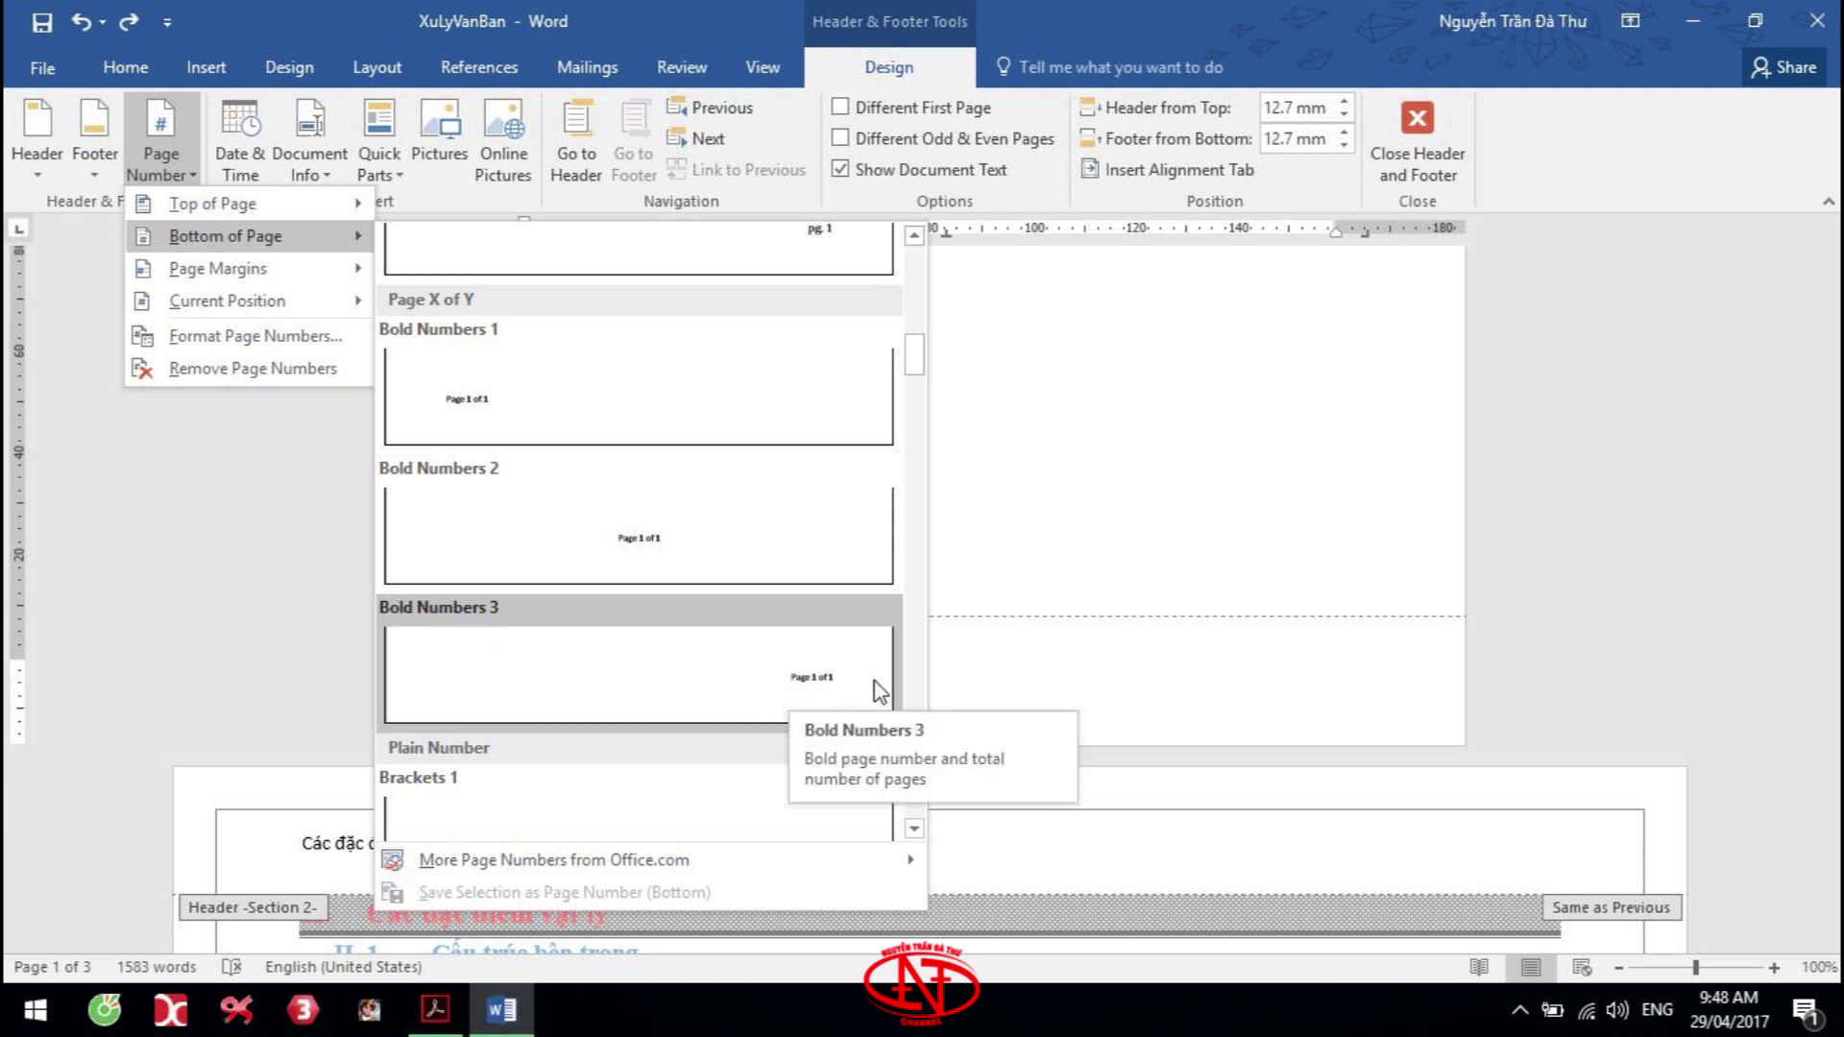
click(824, 684)
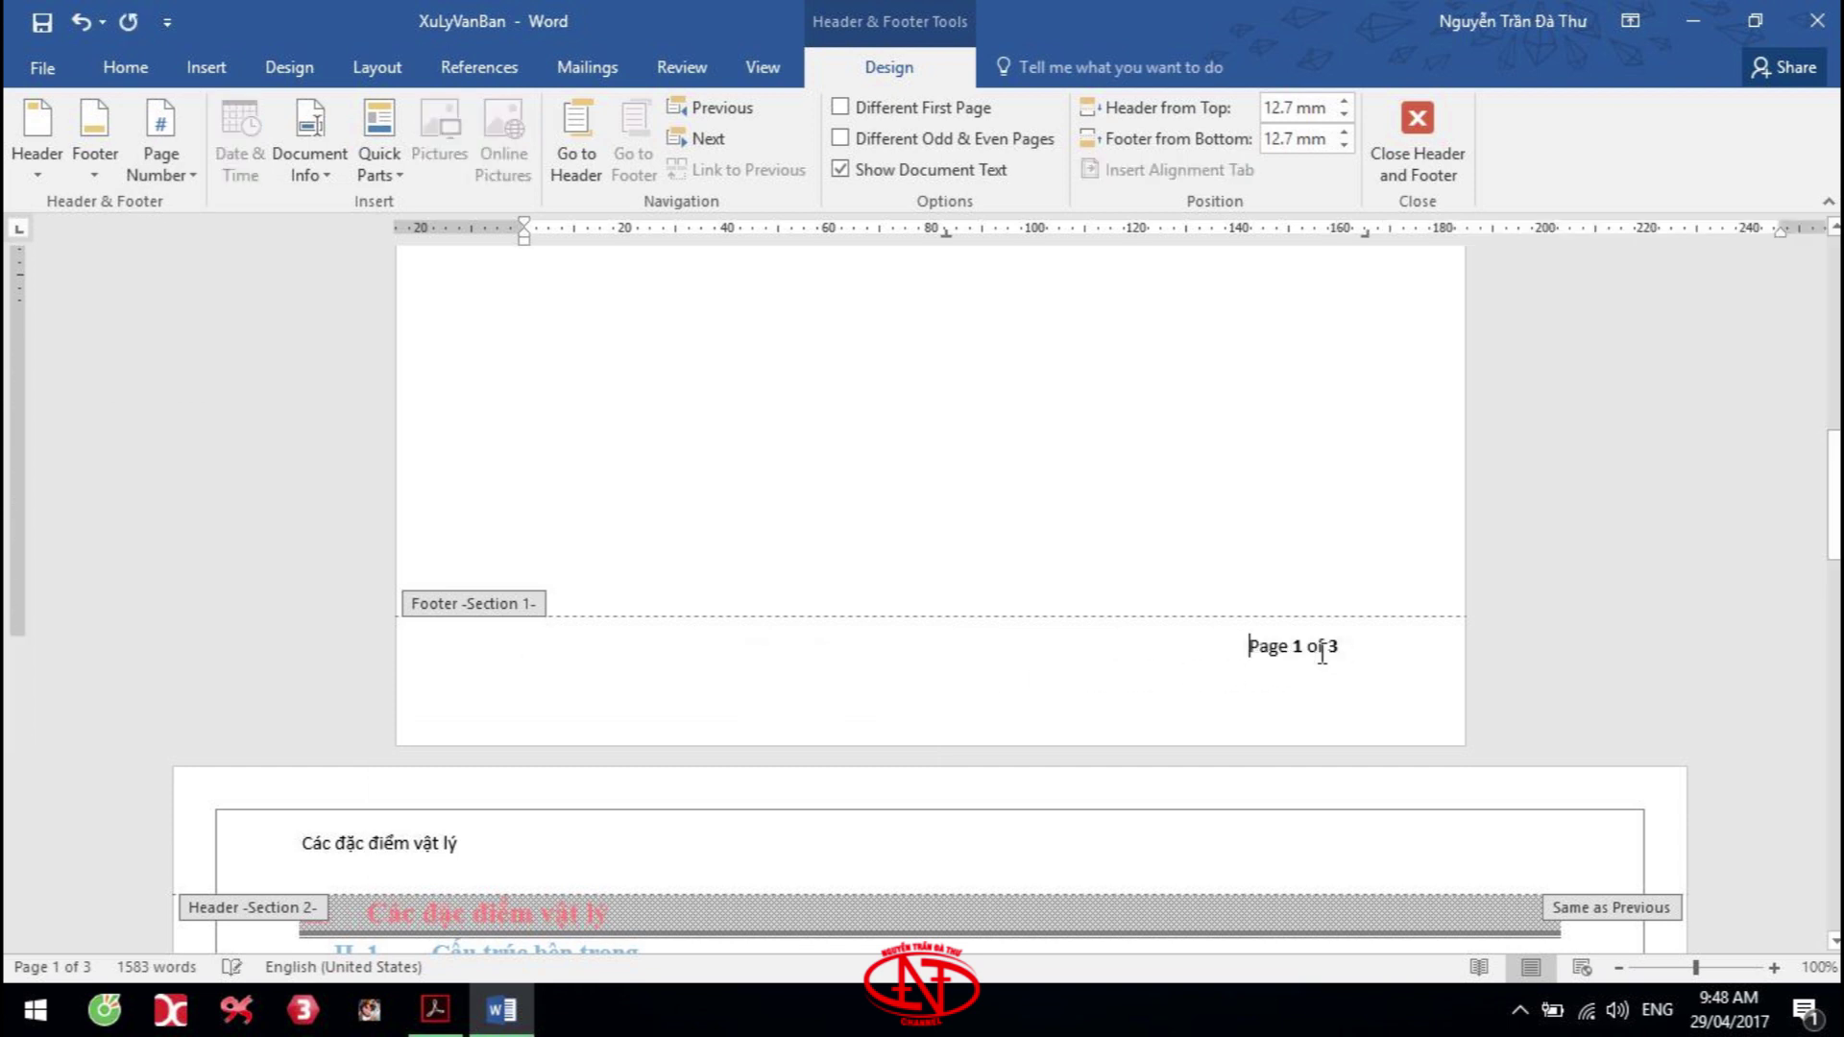
Edit the footer counter to read 'Trang 1/3' instead of 'Page 1 of 3'
click(1291, 648)
key(BackSpace)
key(BackSpace)
key(BackSpace)
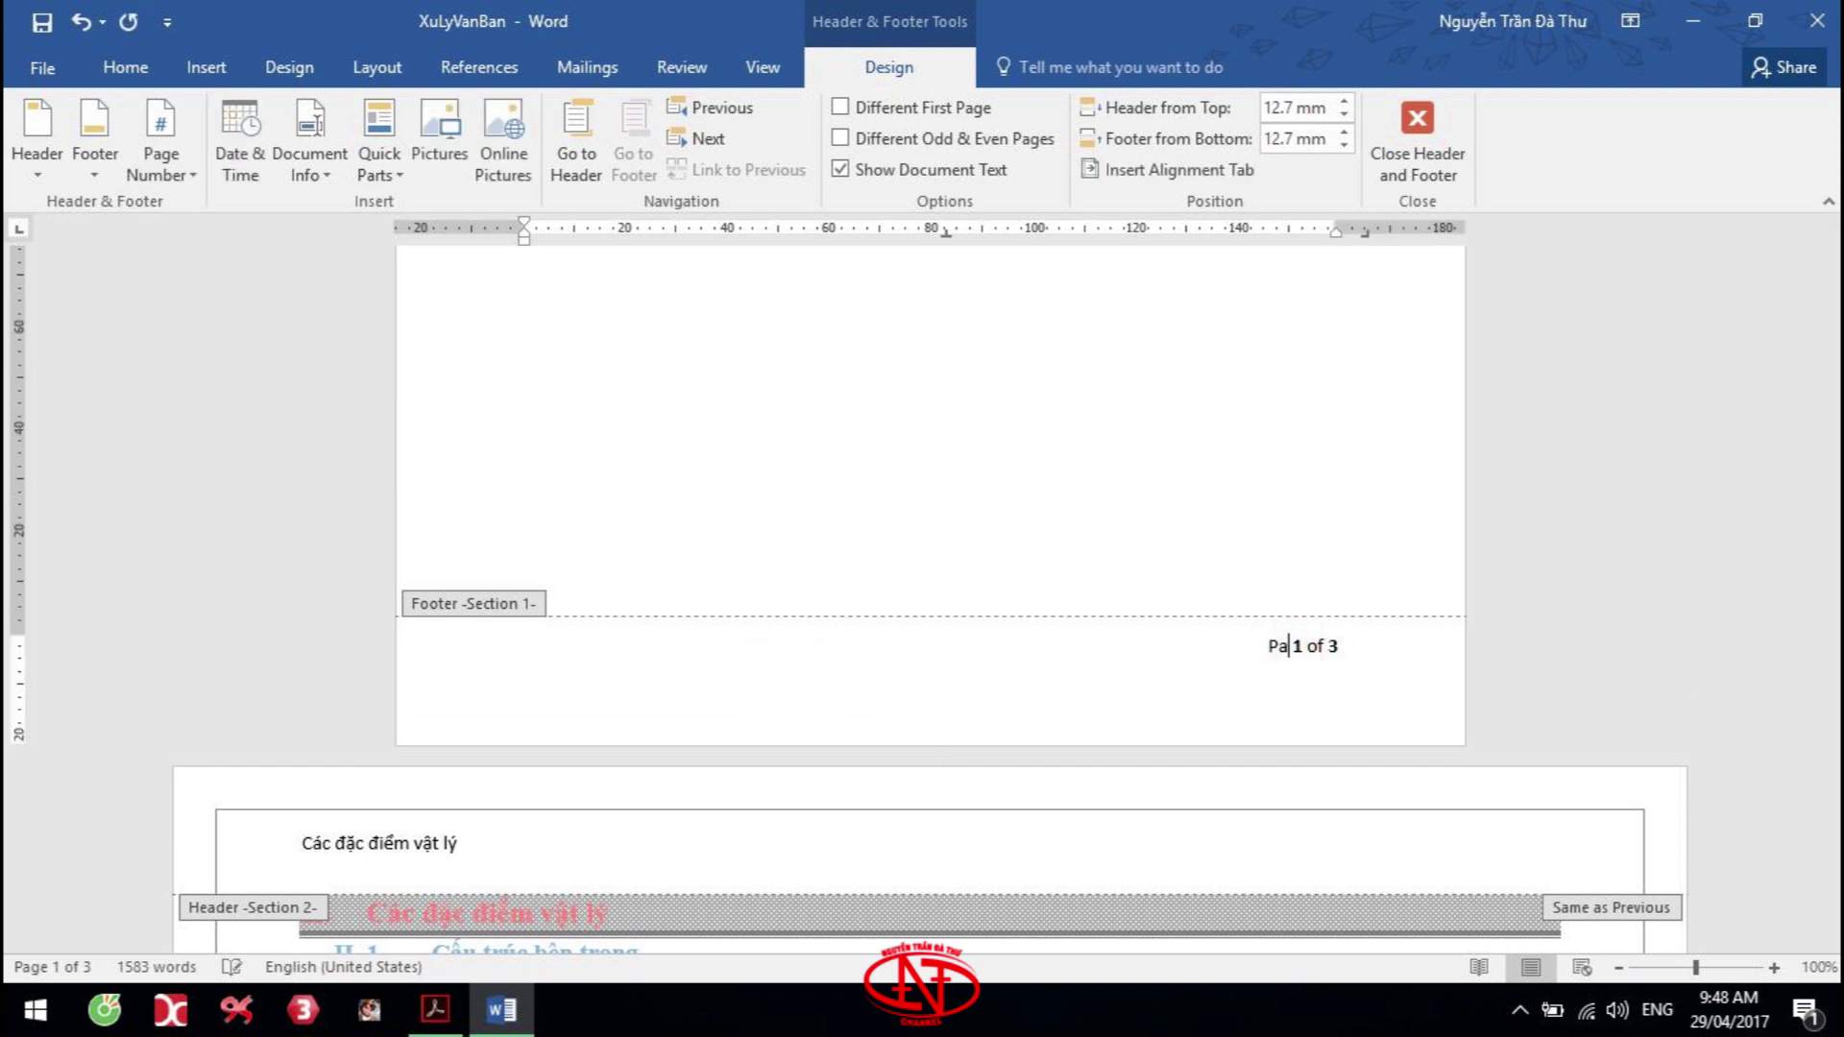
text(Tran)
text(g)
click(1325, 650)
key(BackSpace)
key(BackSpace)
key(BackSpace)
key(Delete)
text(/)
key(BackSpace)
text(/3)
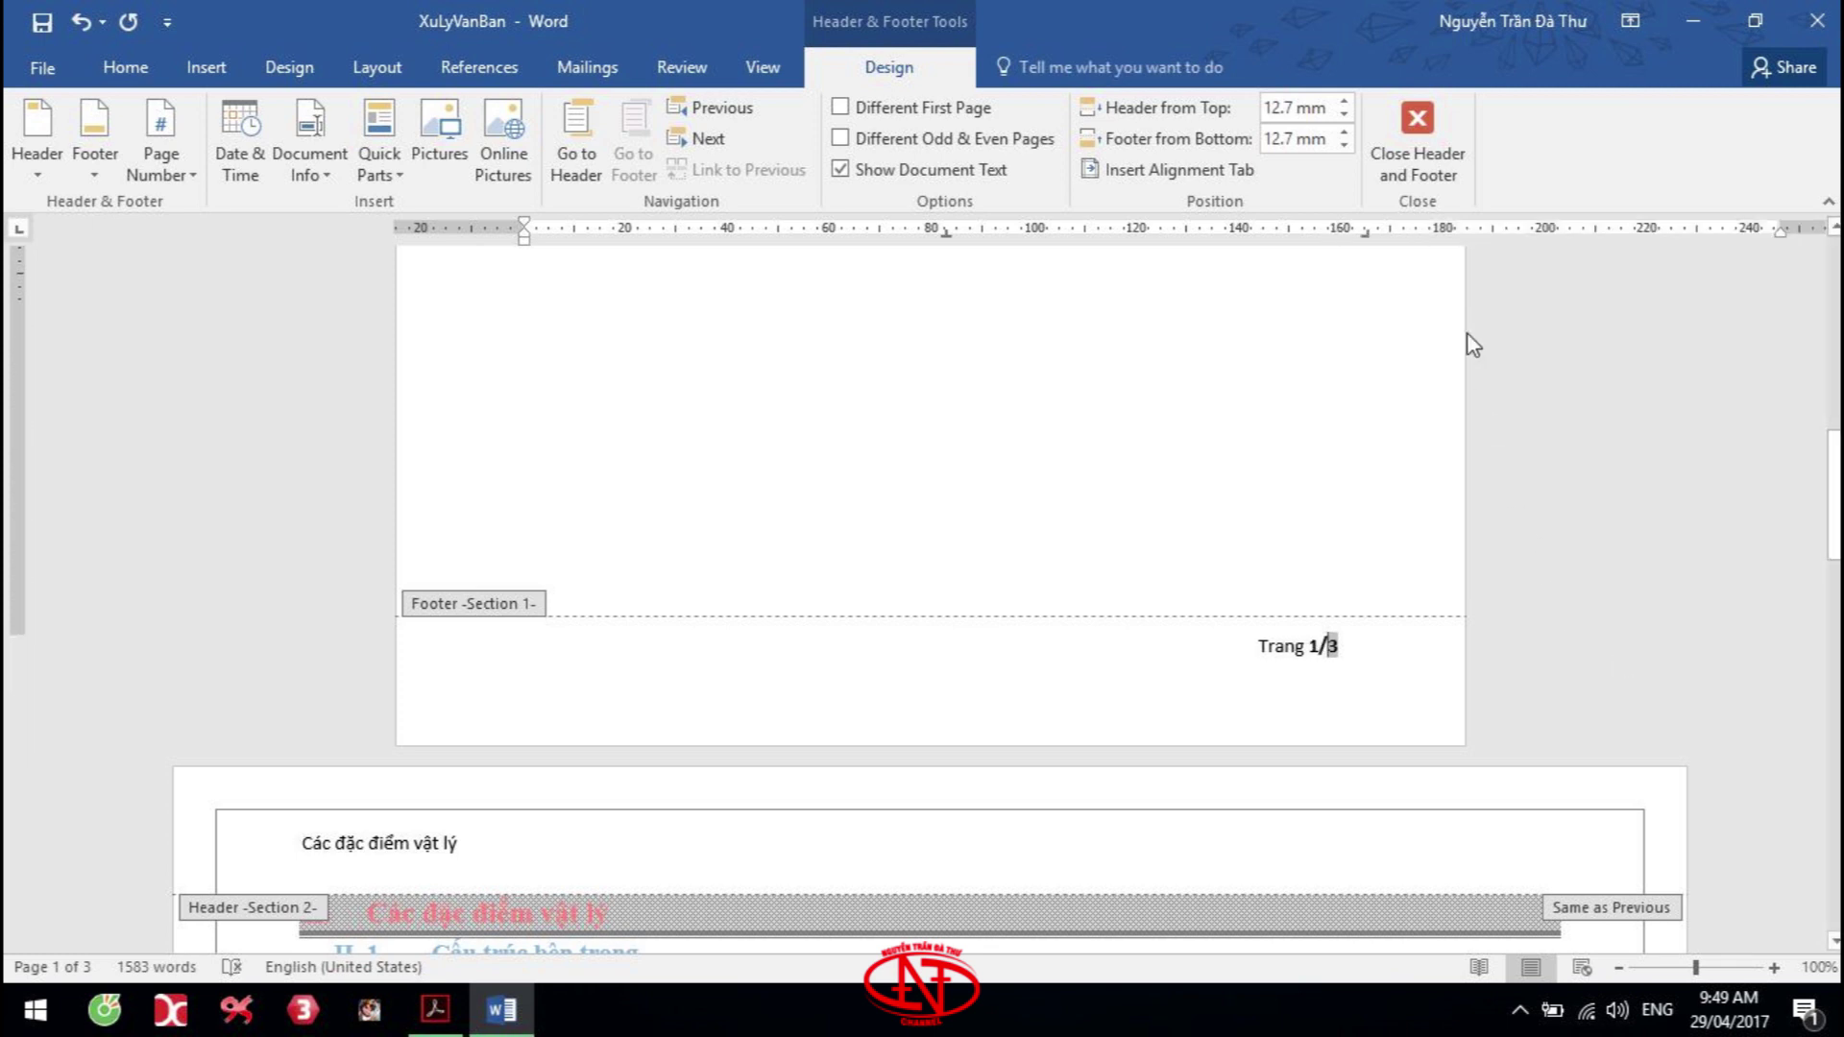
Leave footer editing and check the next requirements in the exam PDF
double_click(1074, 391)
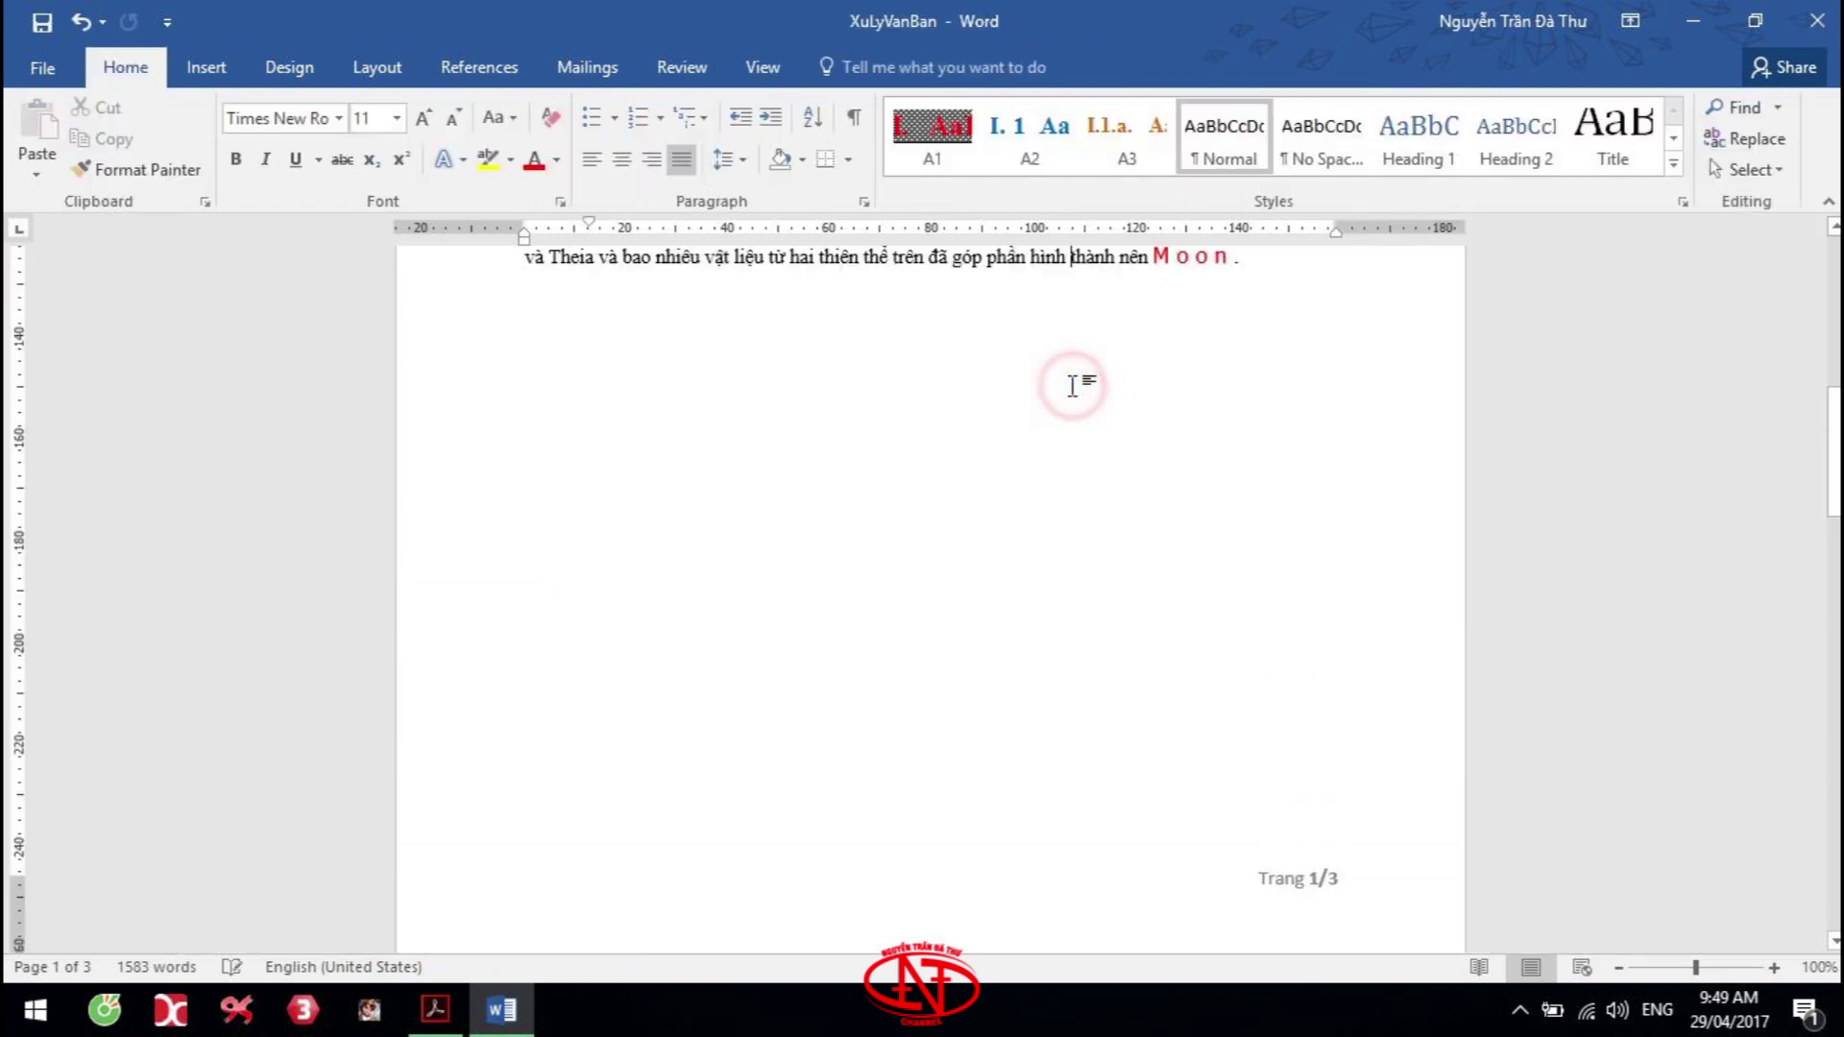
scroll(1222, 566, down, 10)
scroll(1222, 566, down, 8)
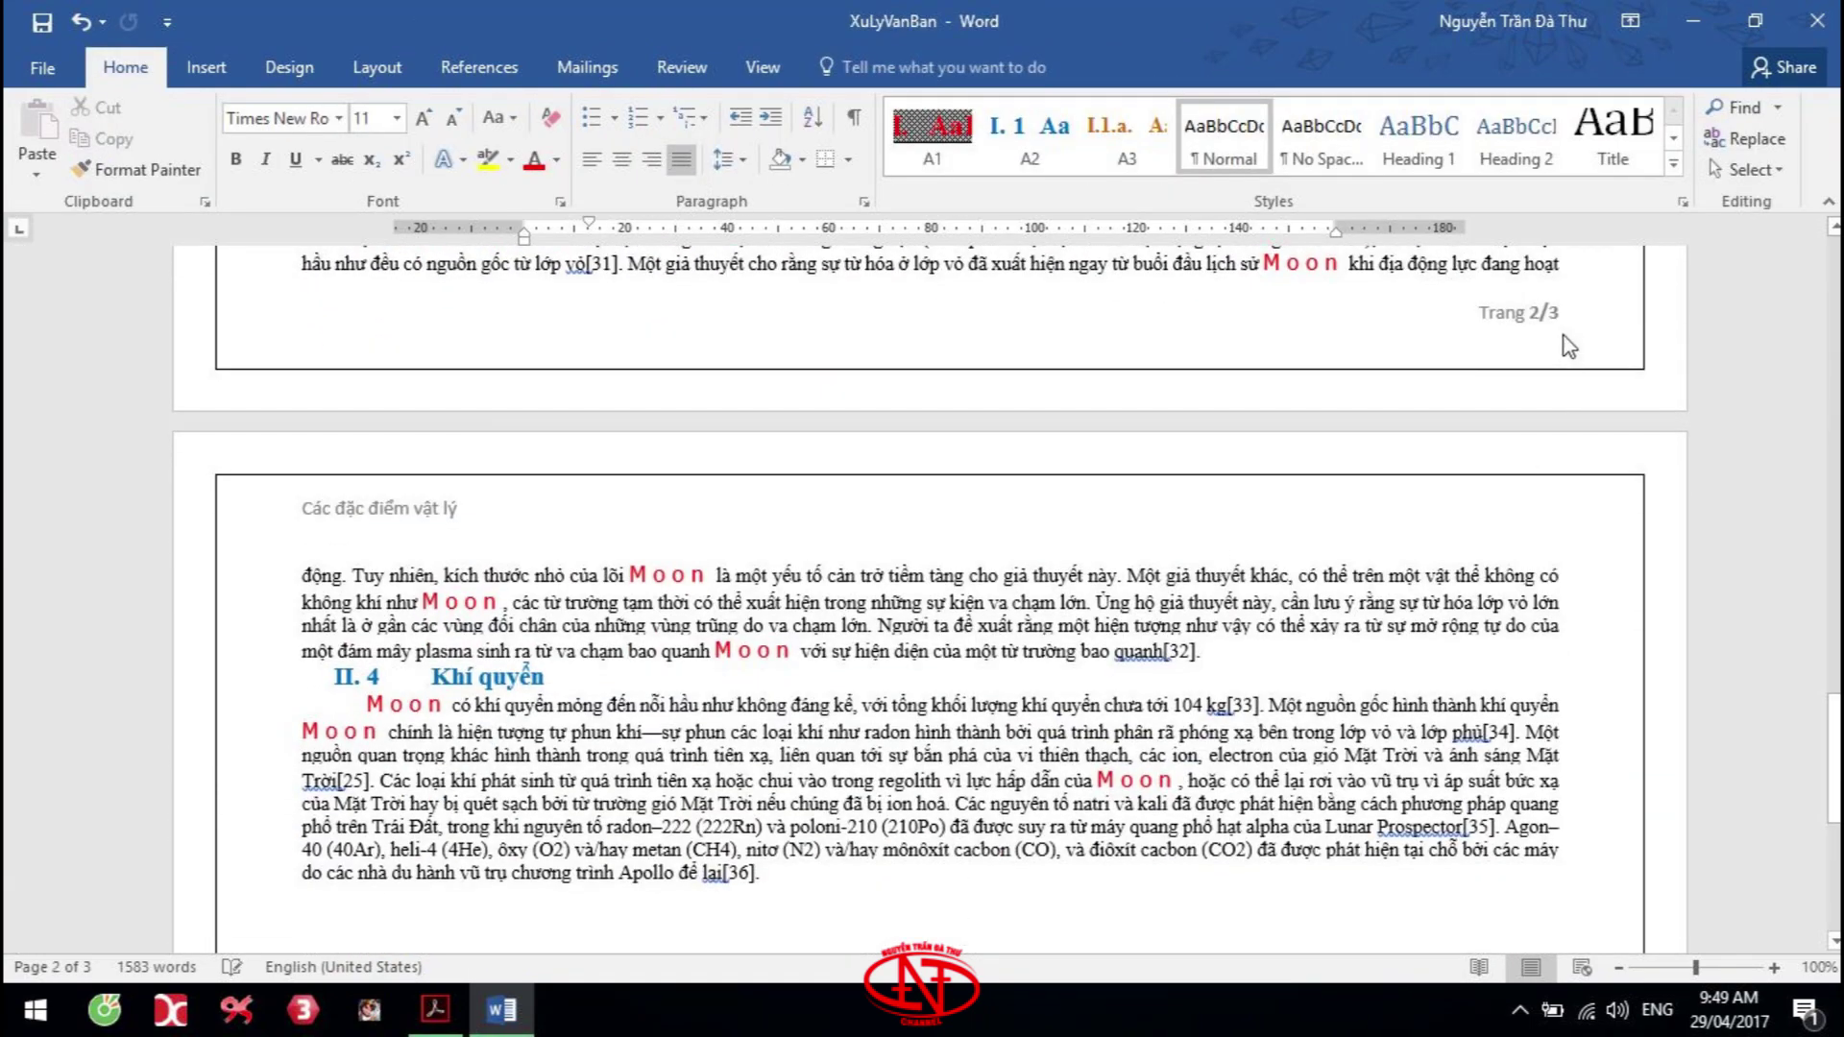
key(alt+Tab)
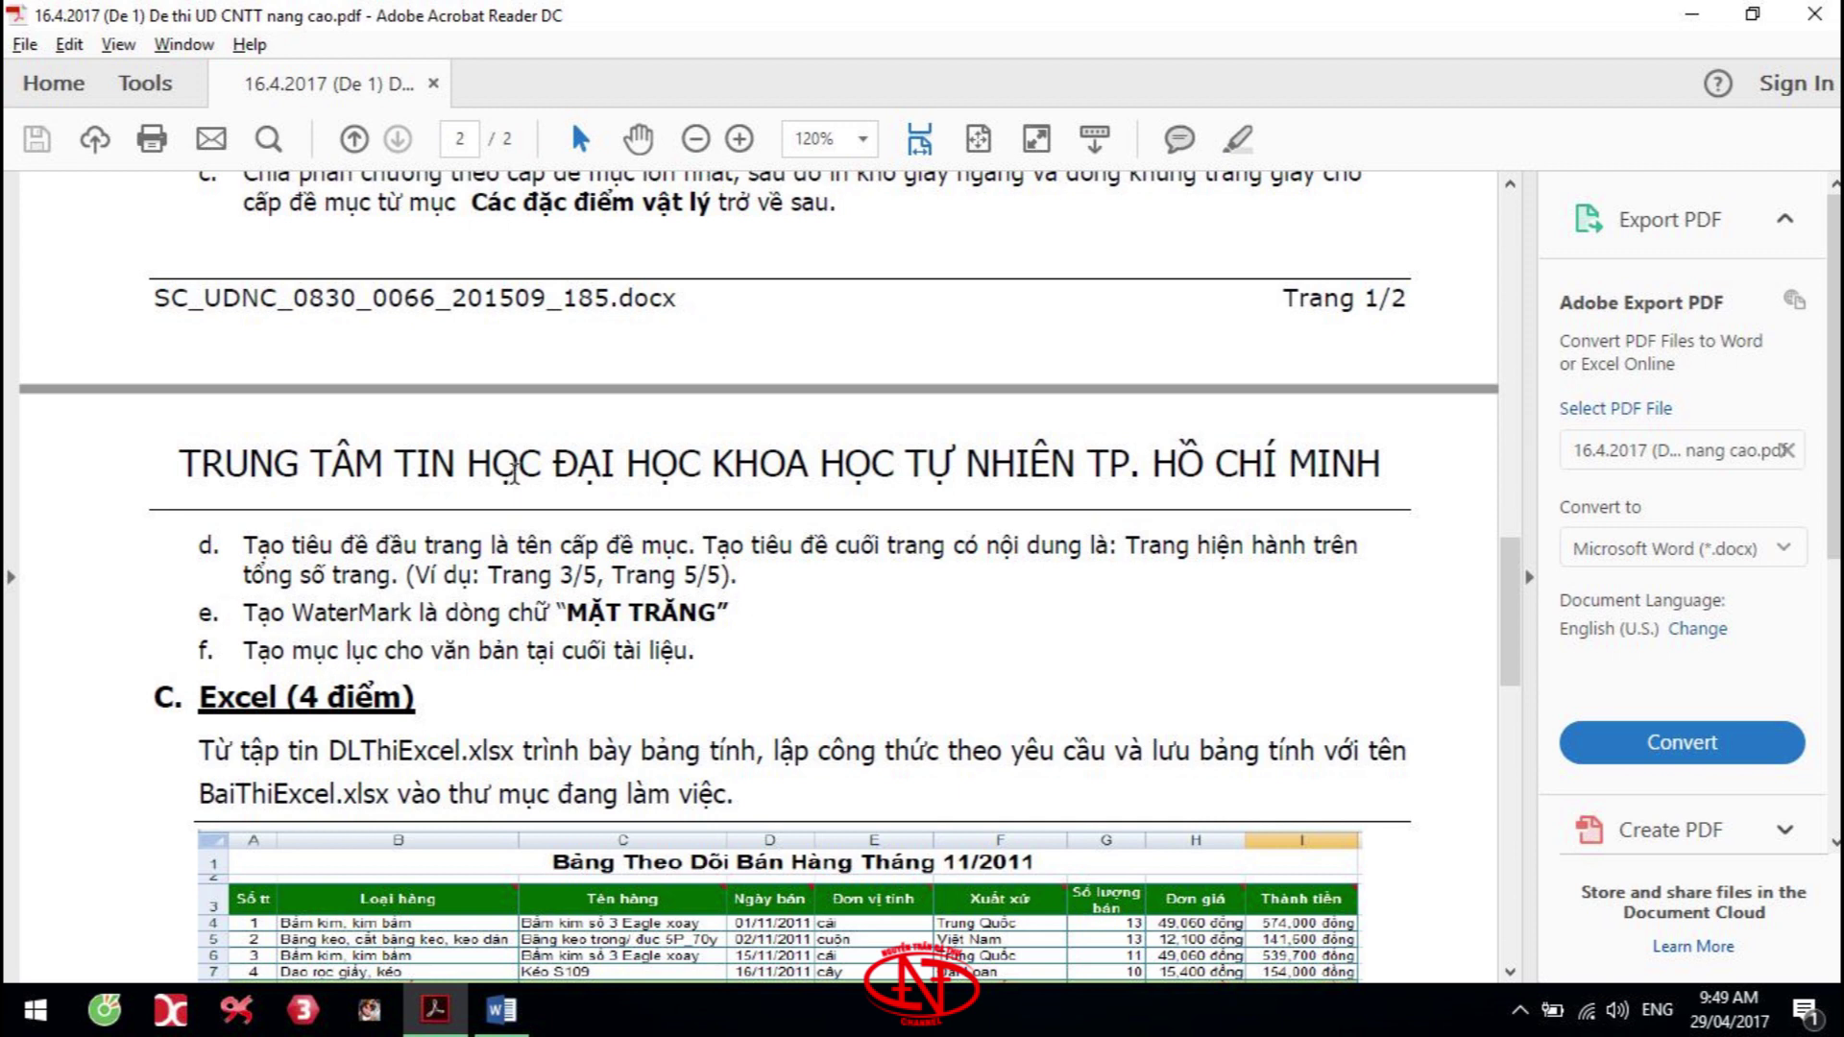
Return to the XuLyVanBan document's opening chapter page in Word
key(alt+Tab)
scroll(590, 485, up, 15)
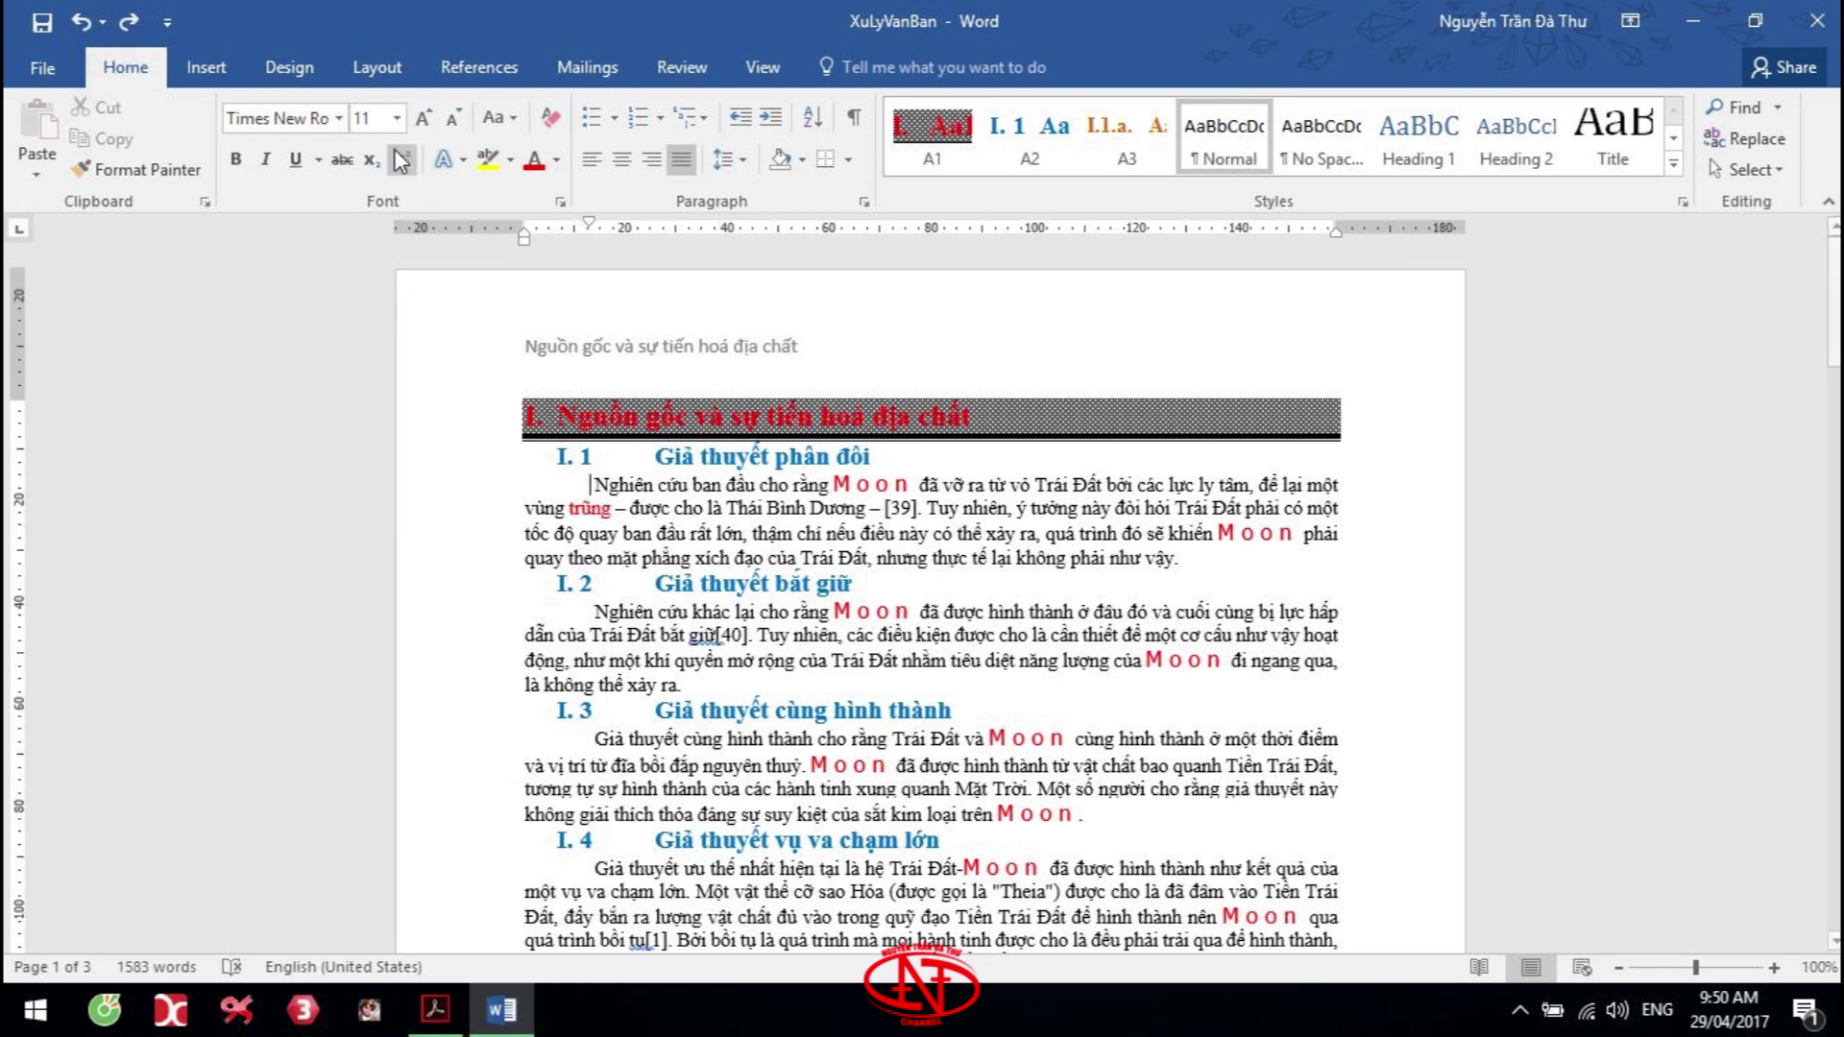
Apply a diagonal MẶT TRĂNG text watermark in Calibri via Custom Watermark
click(293, 69)
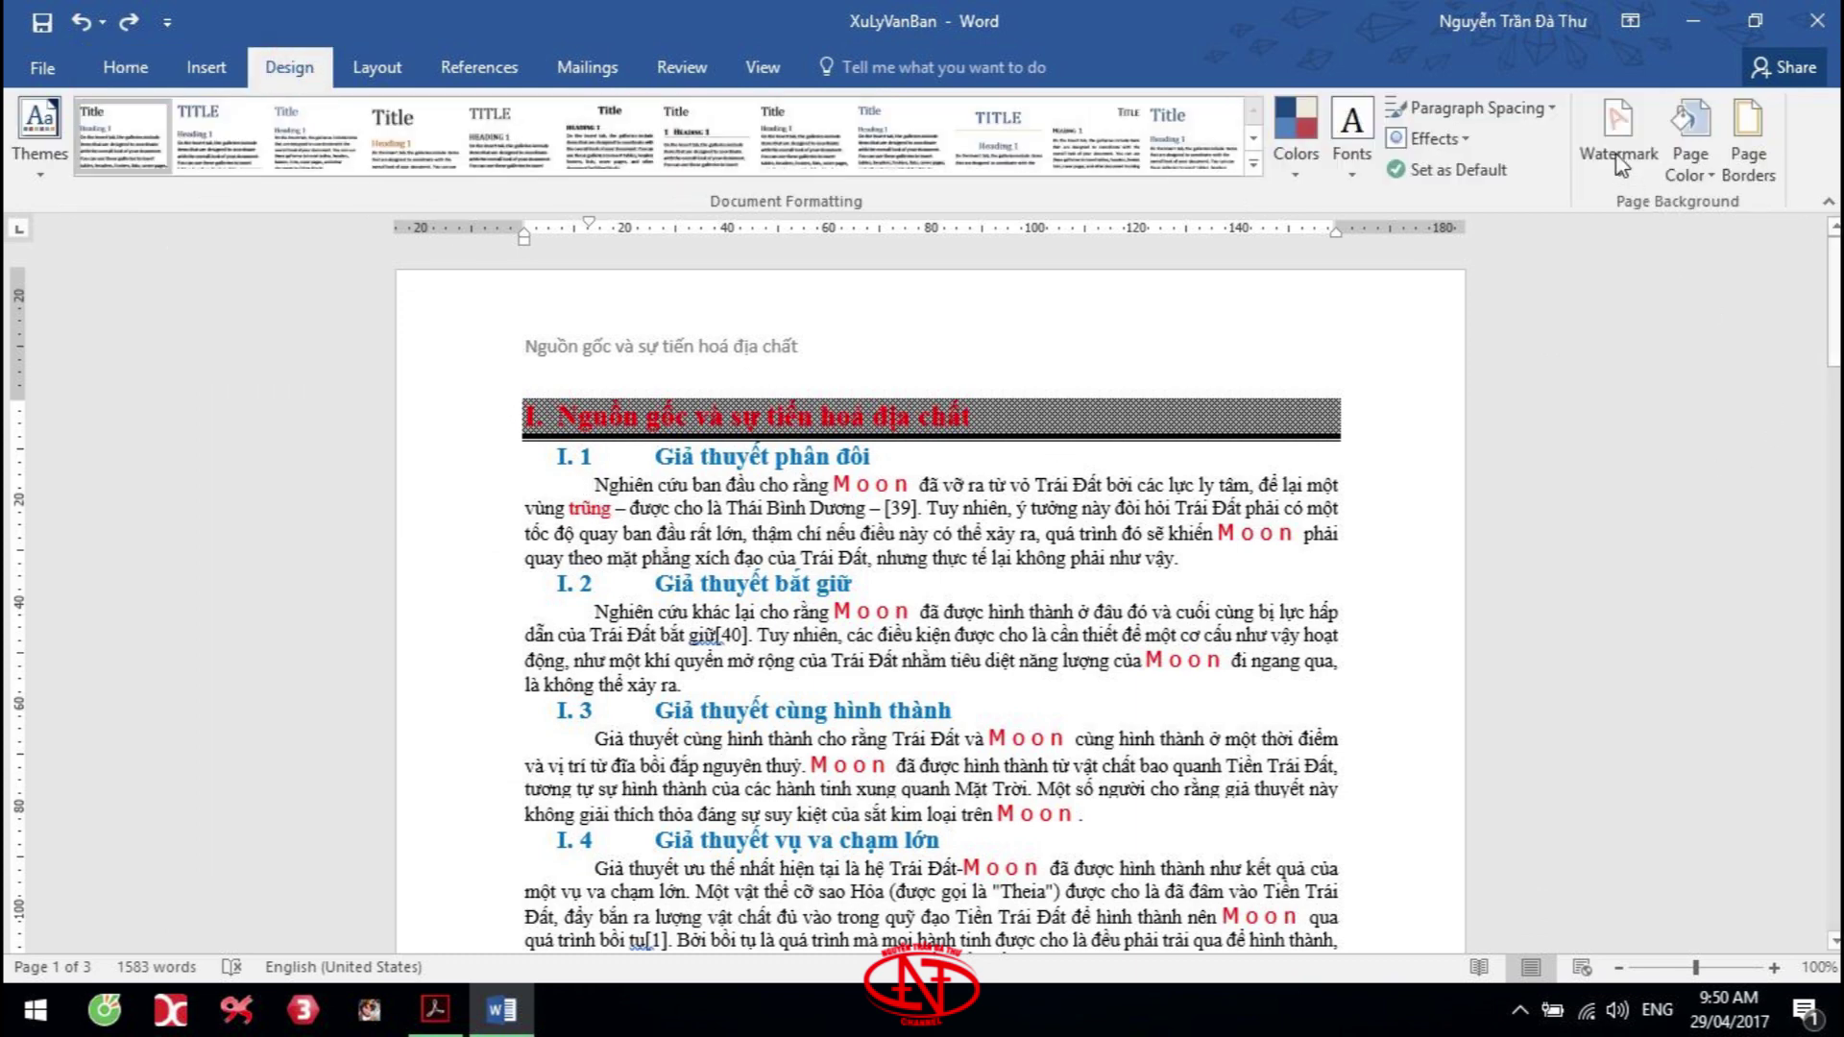
click(1618, 134)
click(1416, 748)
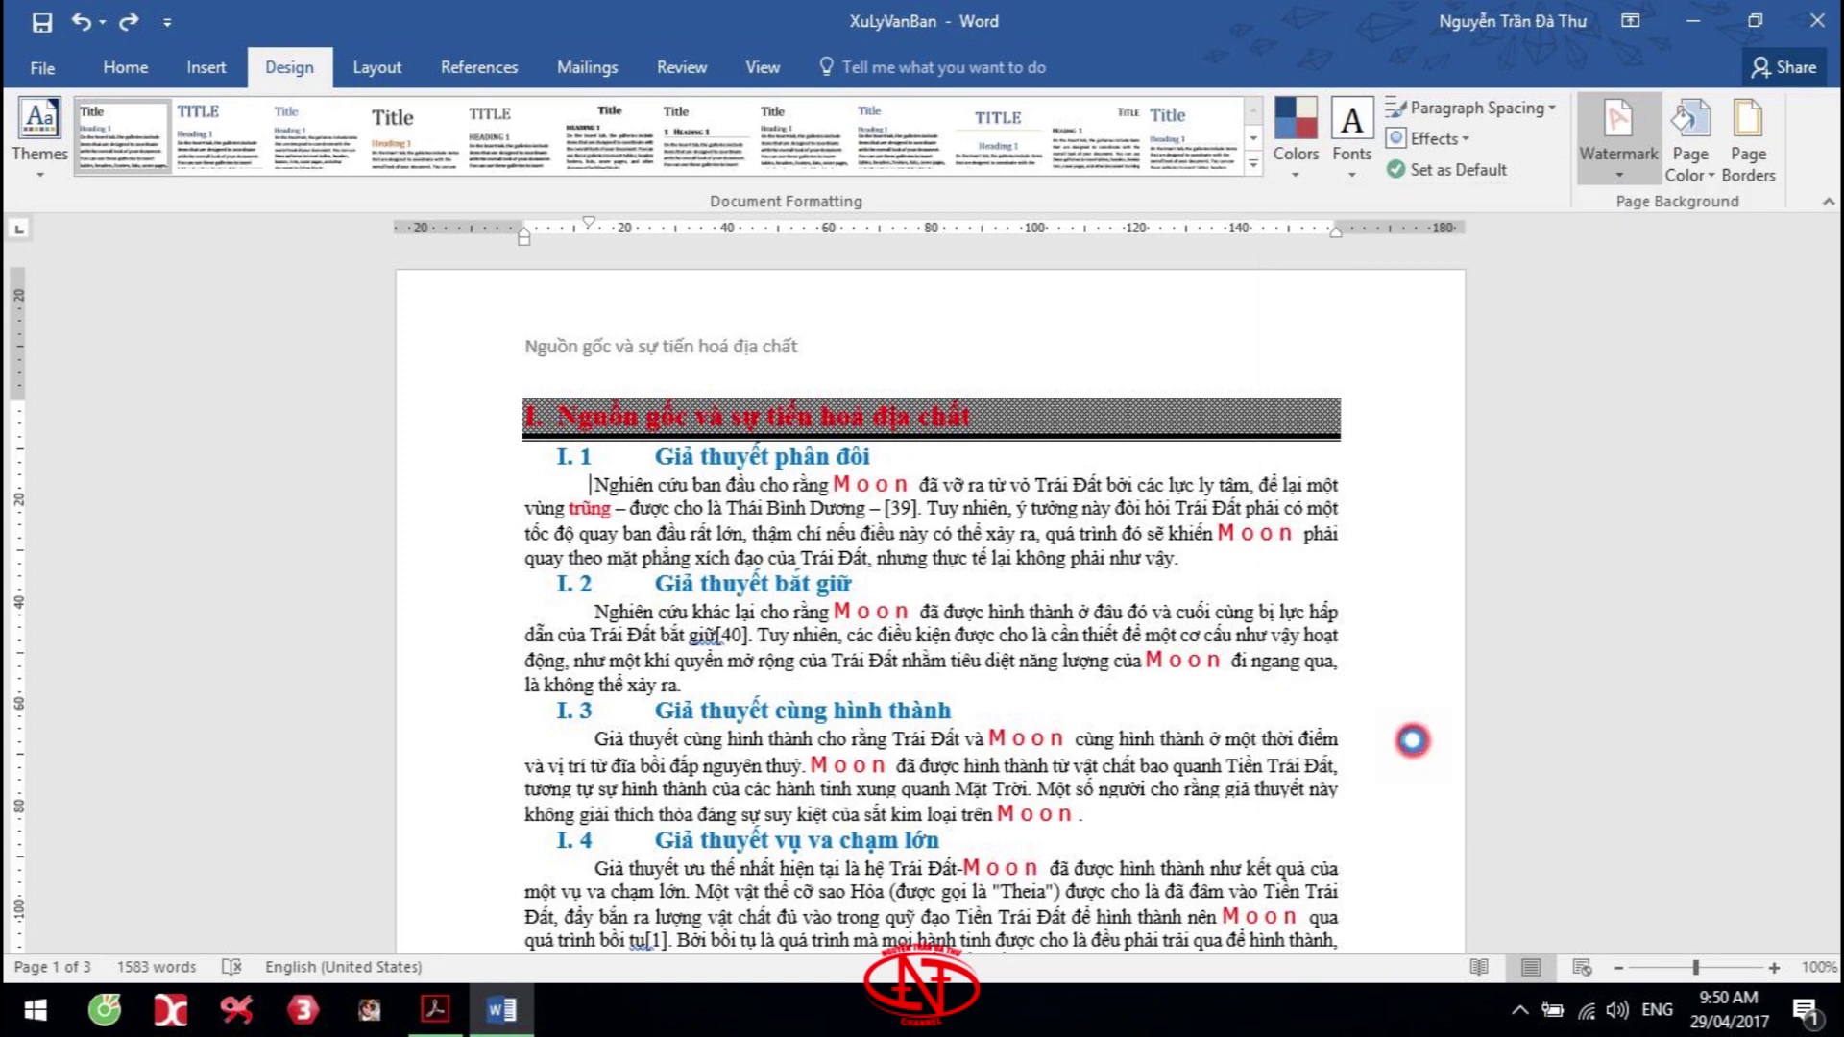
click(678, 437)
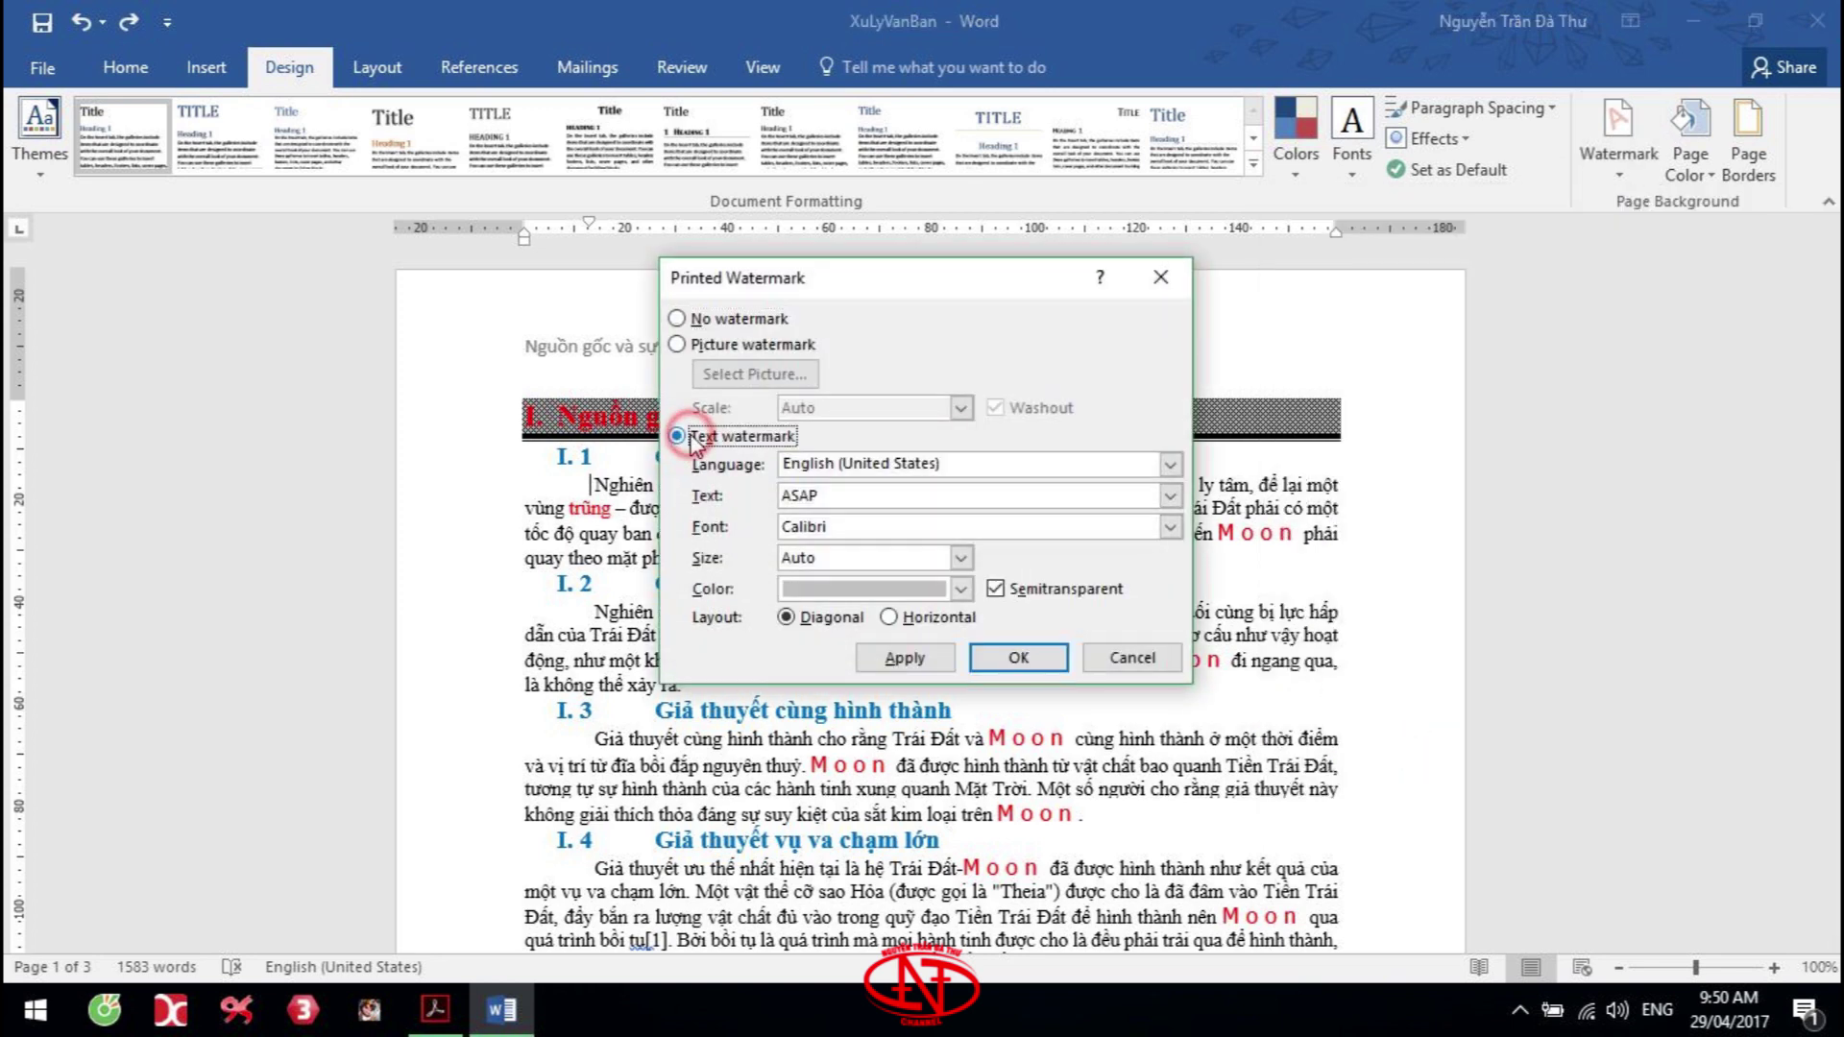
double_click(871, 497)
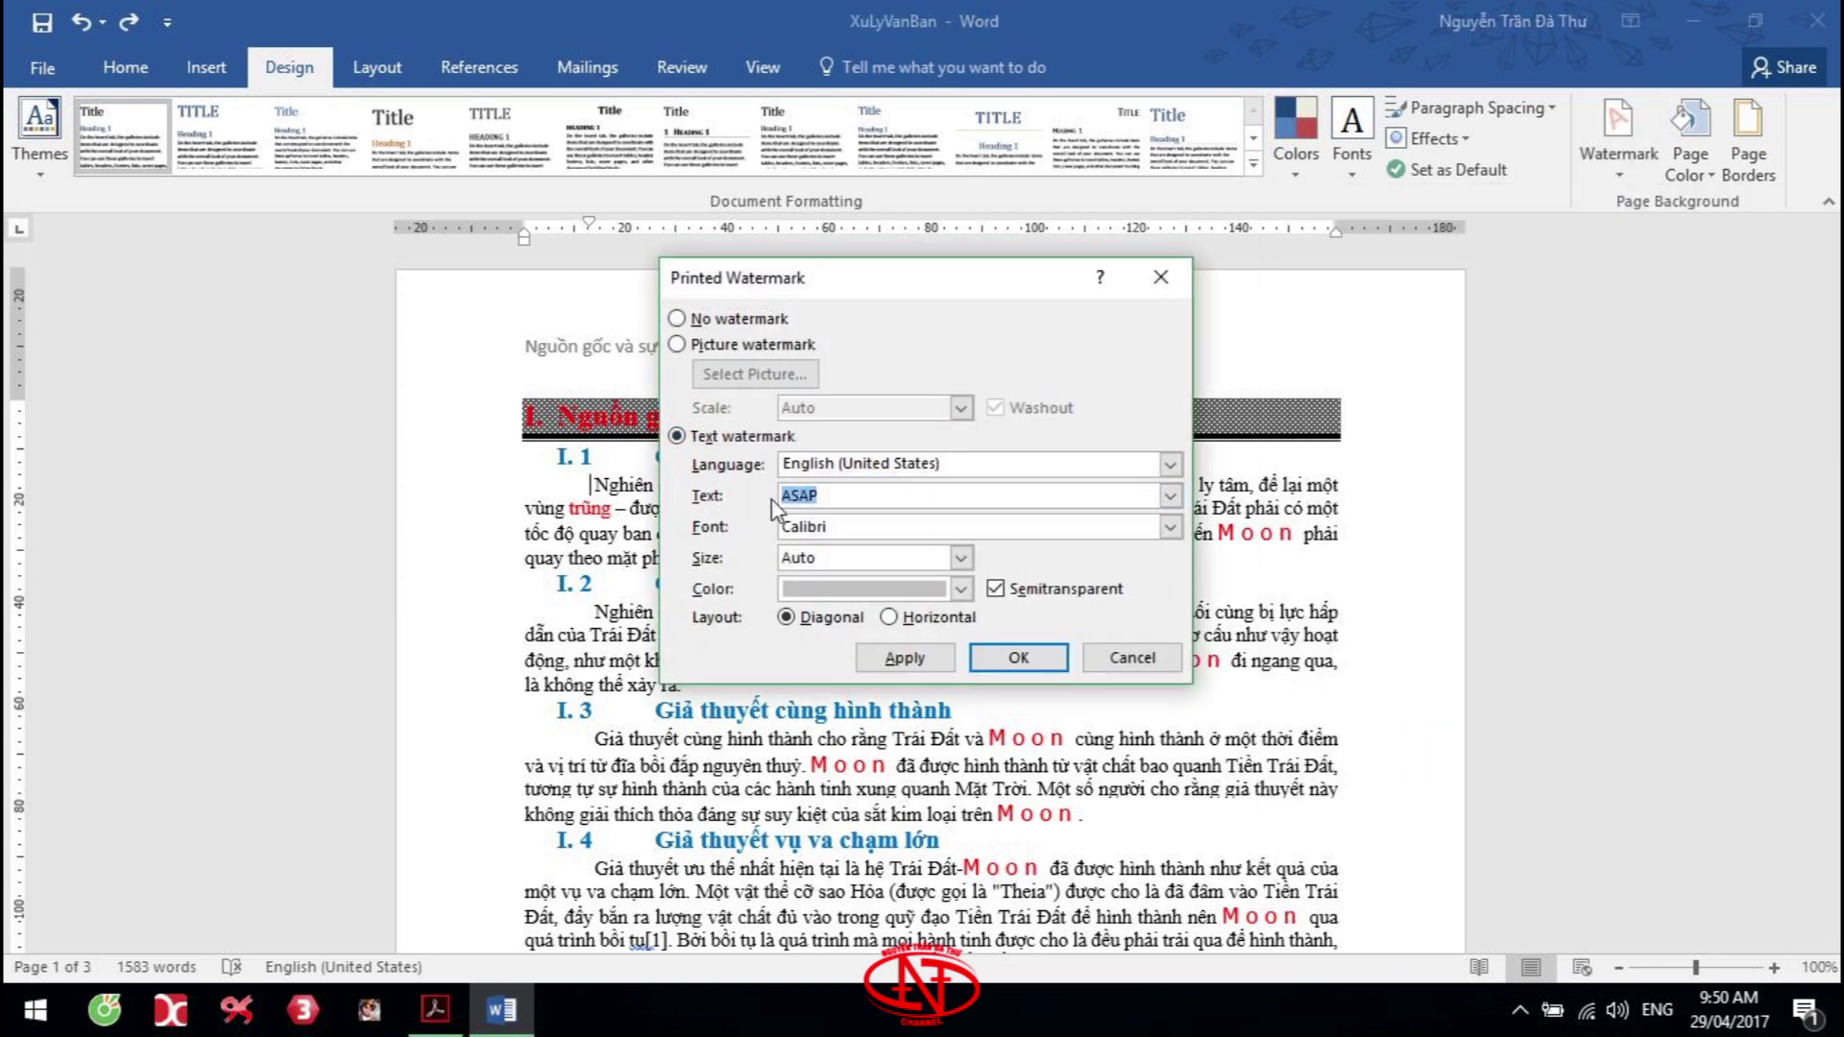
text(MẶT)
click(961, 558)
click(961, 558)
click(1168, 527)
click(1169, 530)
click(1017, 659)
Review the watermarked pages and check the next exam task in the PDF
scroll(831, 519, down, 5)
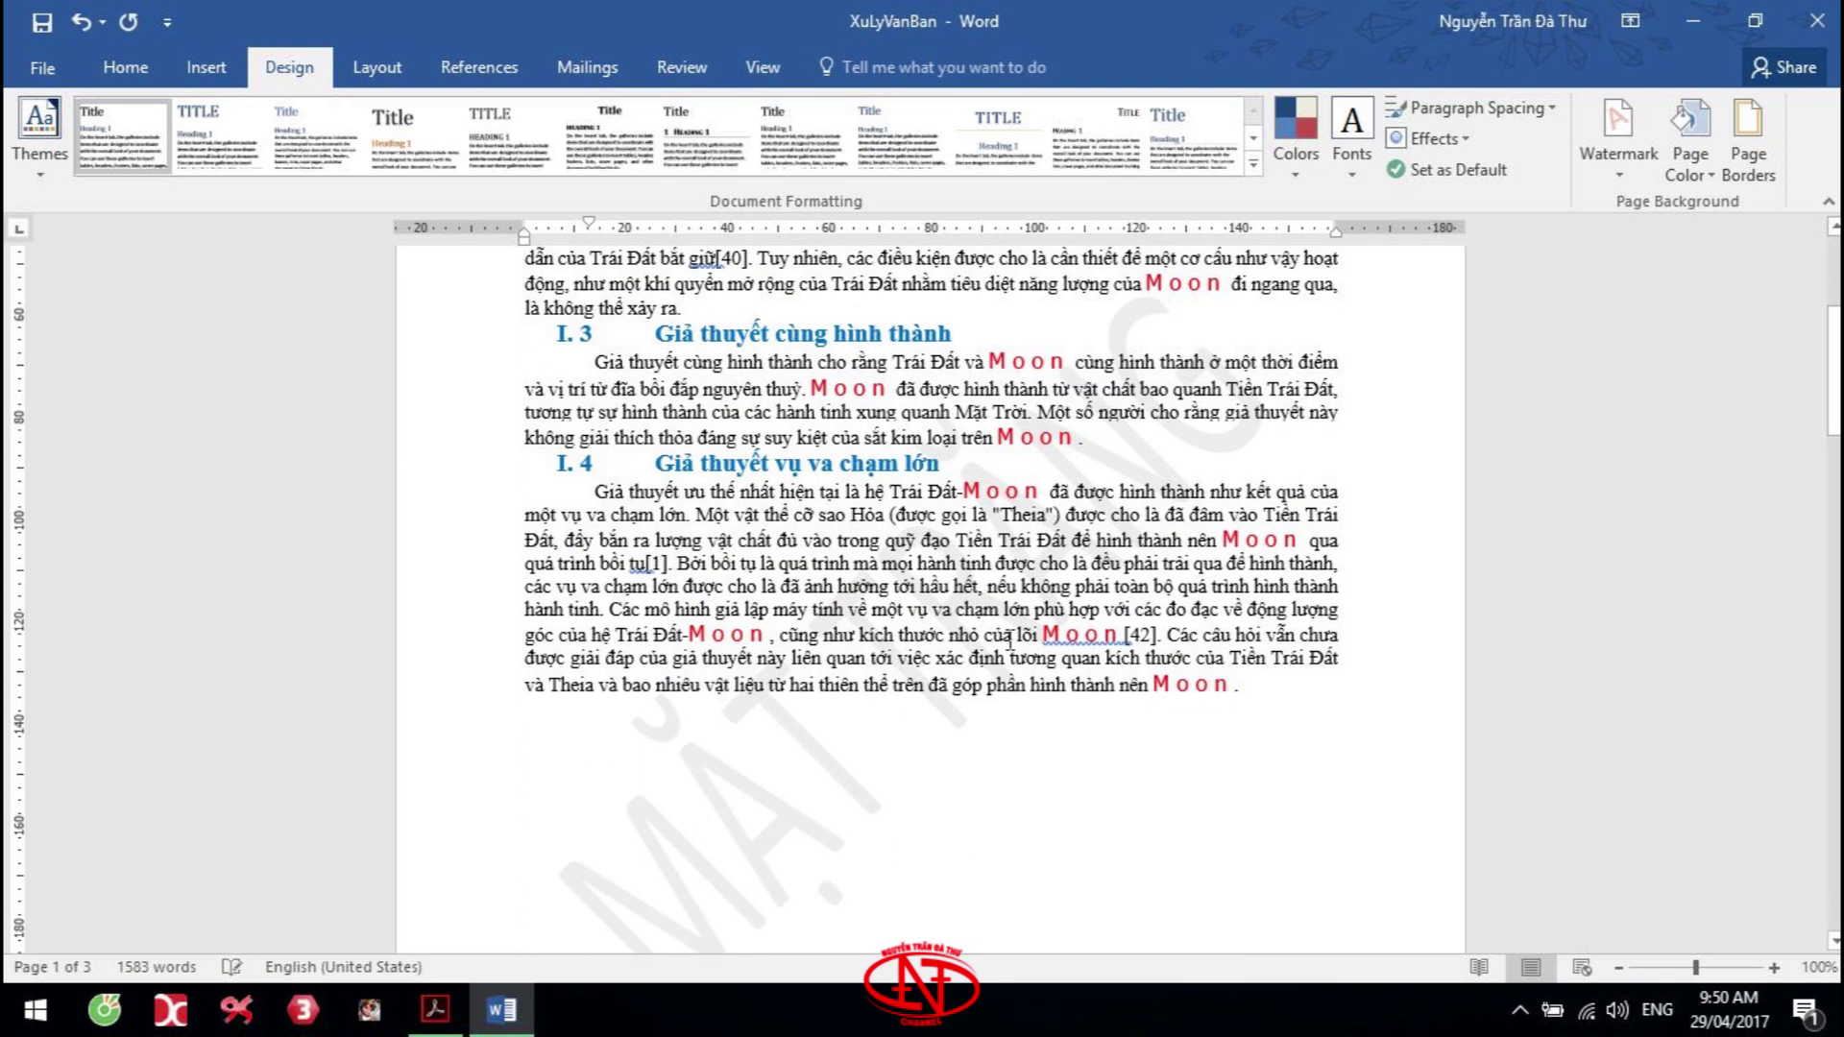
scroll(831, 520, down, 5)
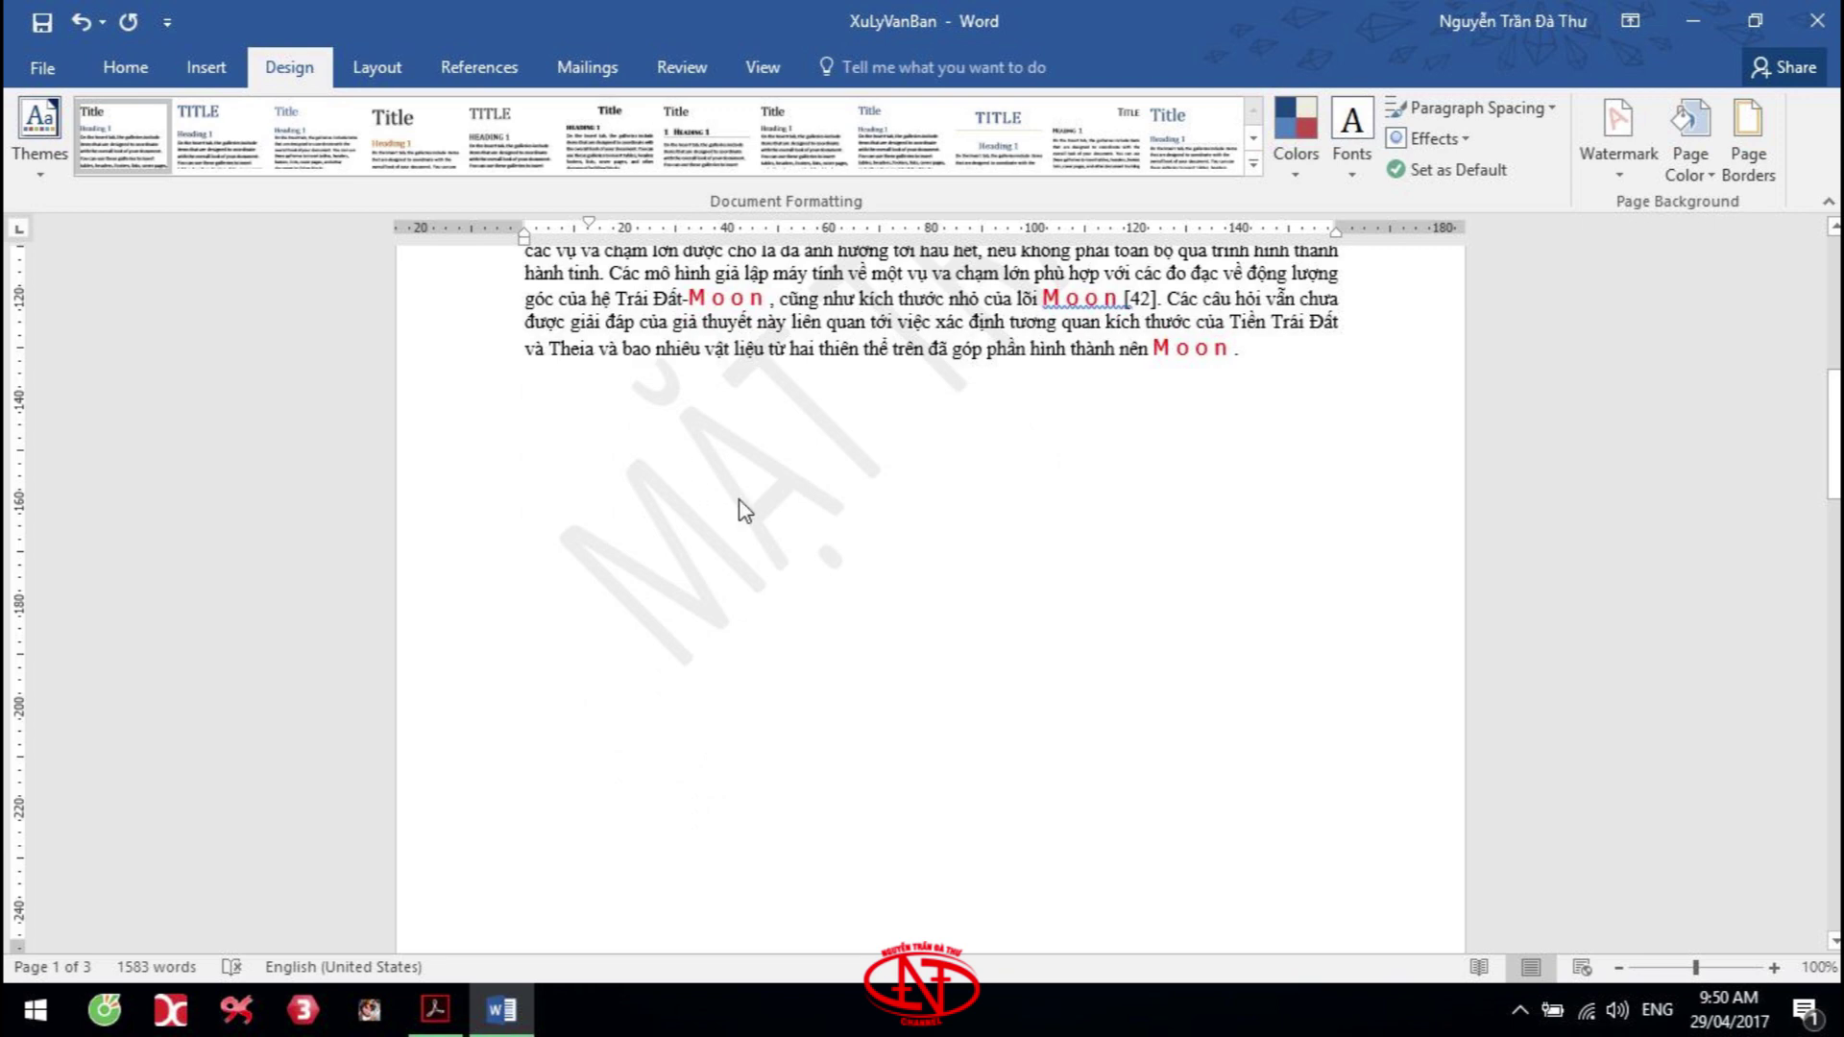
key(alt+Tab)
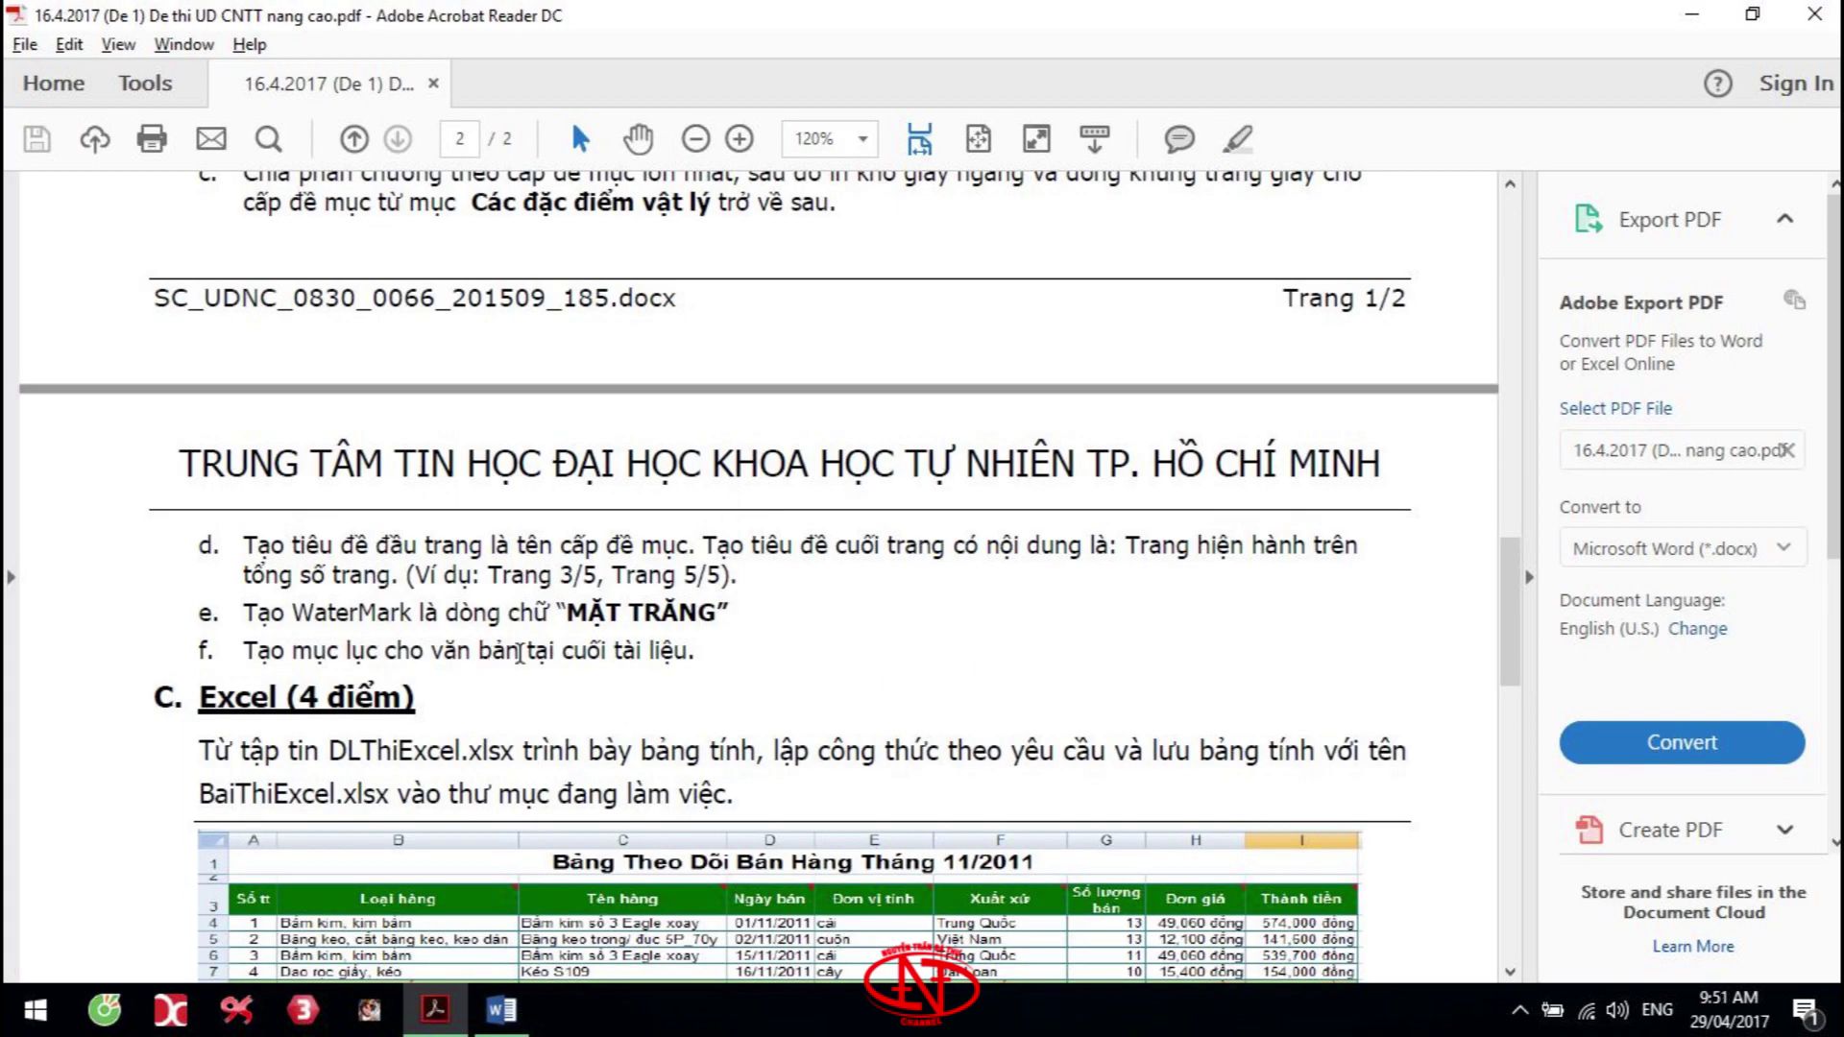
key(alt+Tab)
scroll(1029, 637, up, 5)
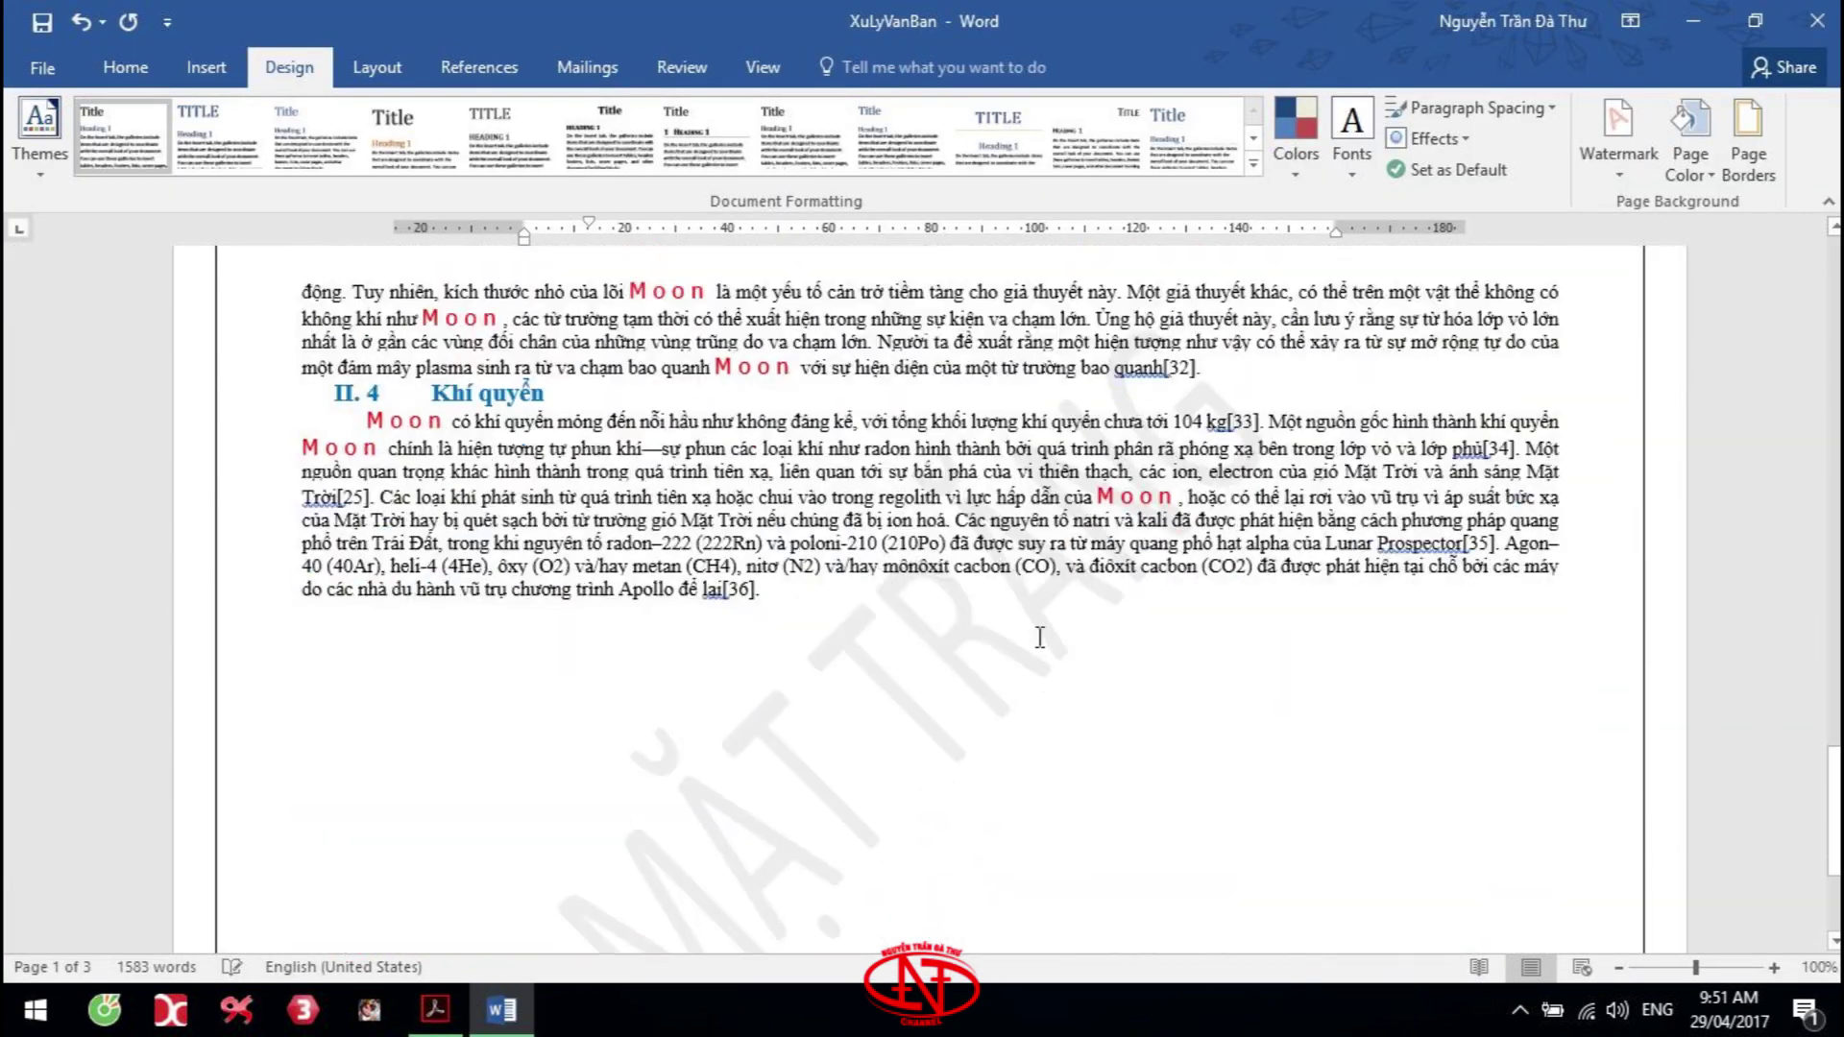
Insert a page break after the last paragraph to start a new final page
scroll(1037, 638, down, 3)
scroll(913, 557, up, 2)
click(835, 451)
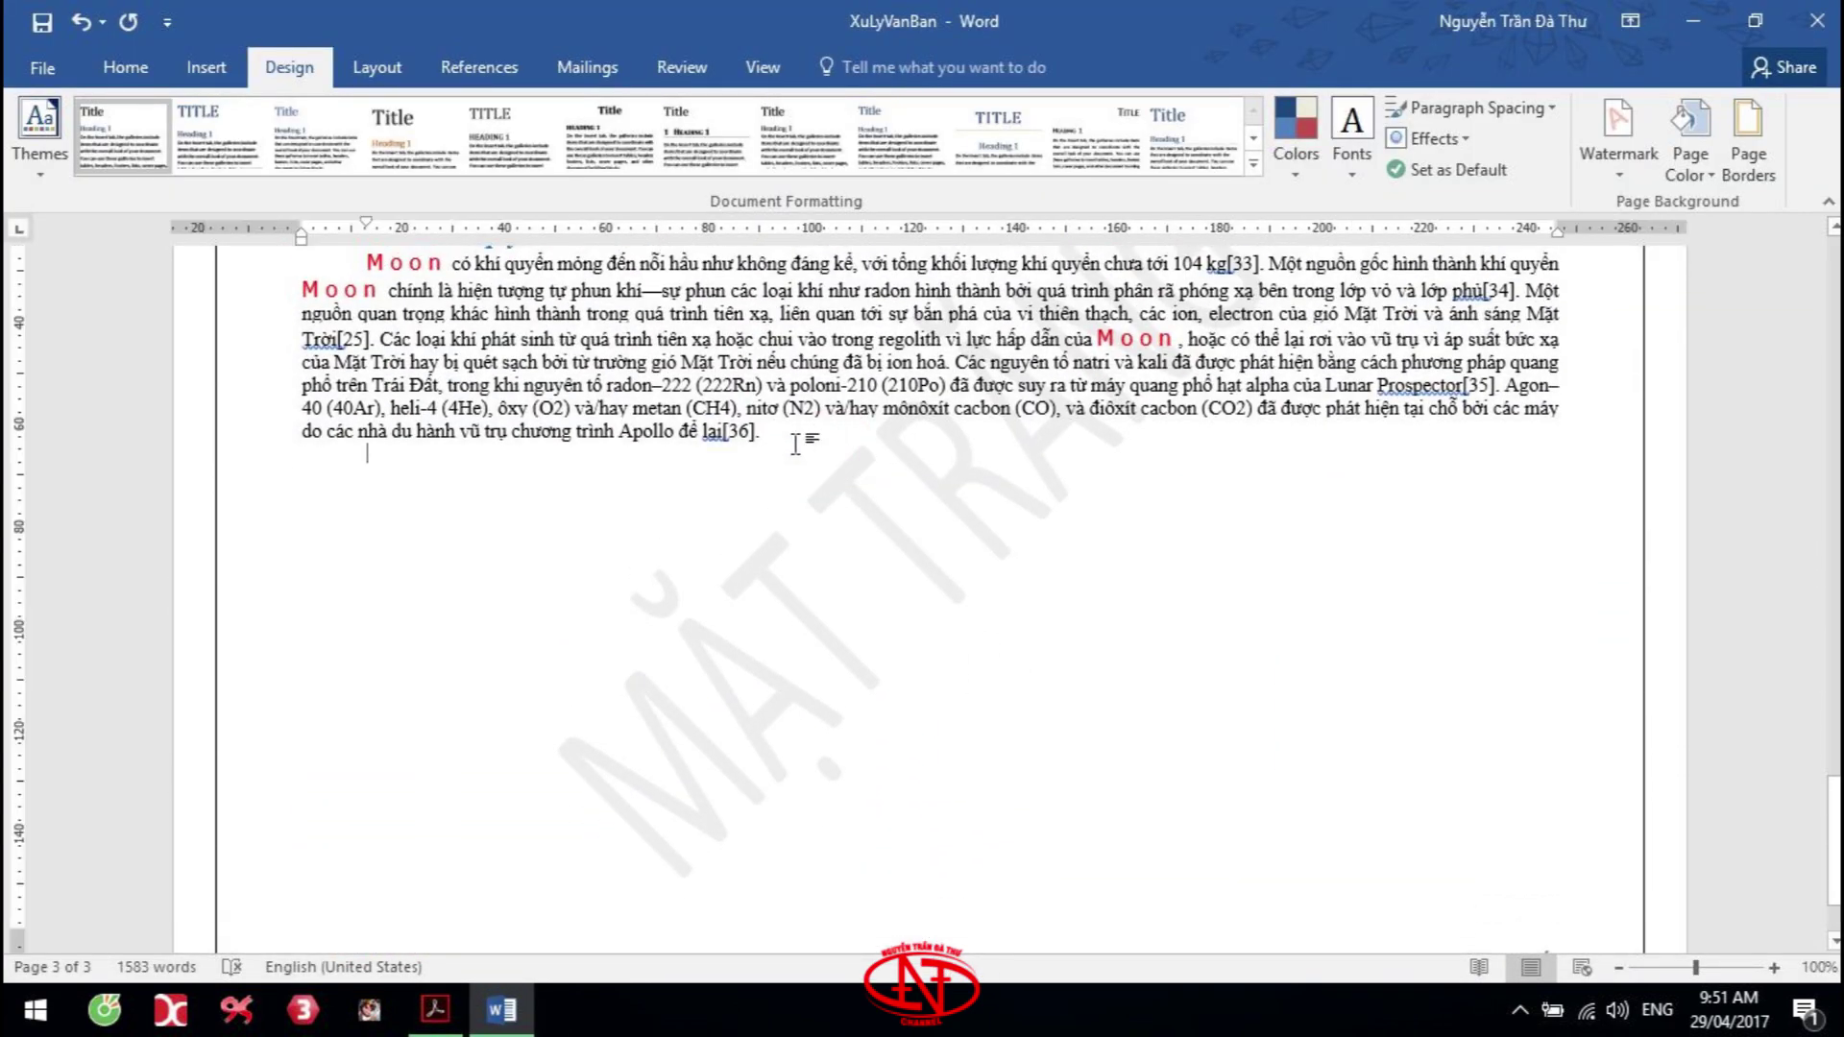
key(ctrl+Return)
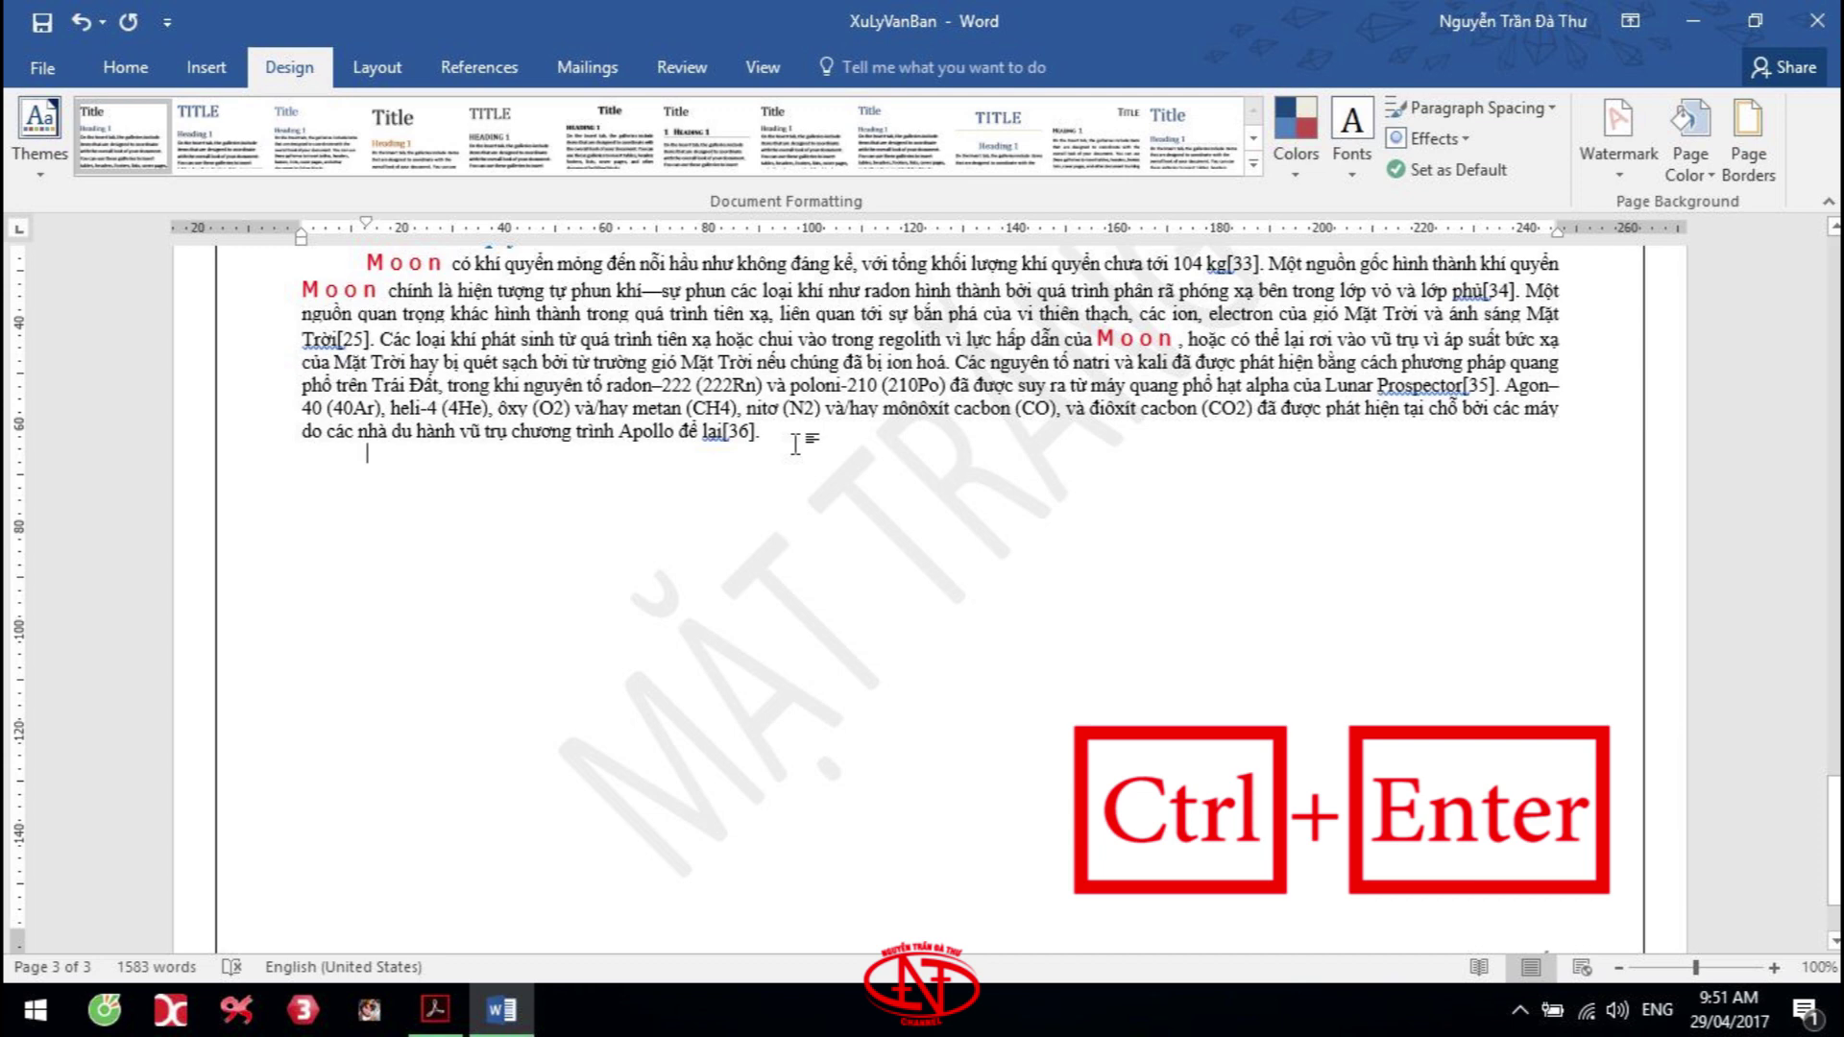
Type a centred, unindented MỤC LỤC title at the top of the new page
scroll(839, 471, down, 5)
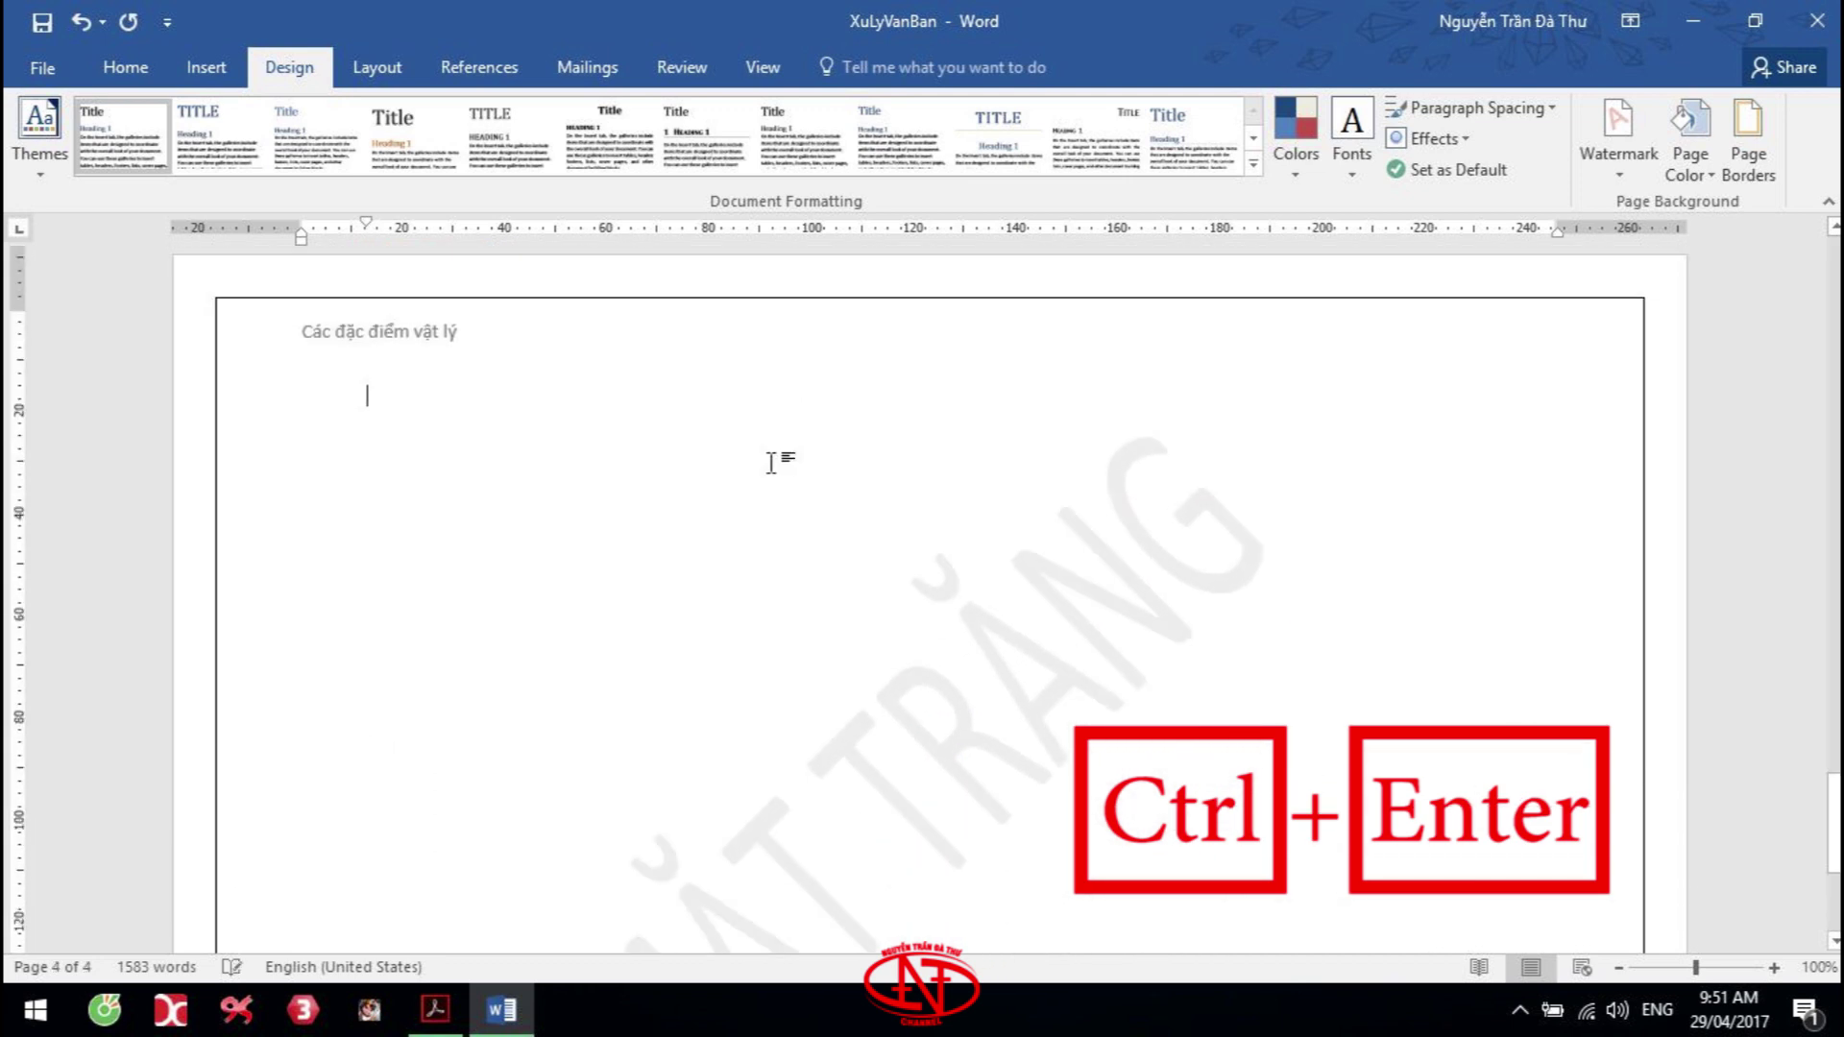
click(380, 324)
key(BackSpace)
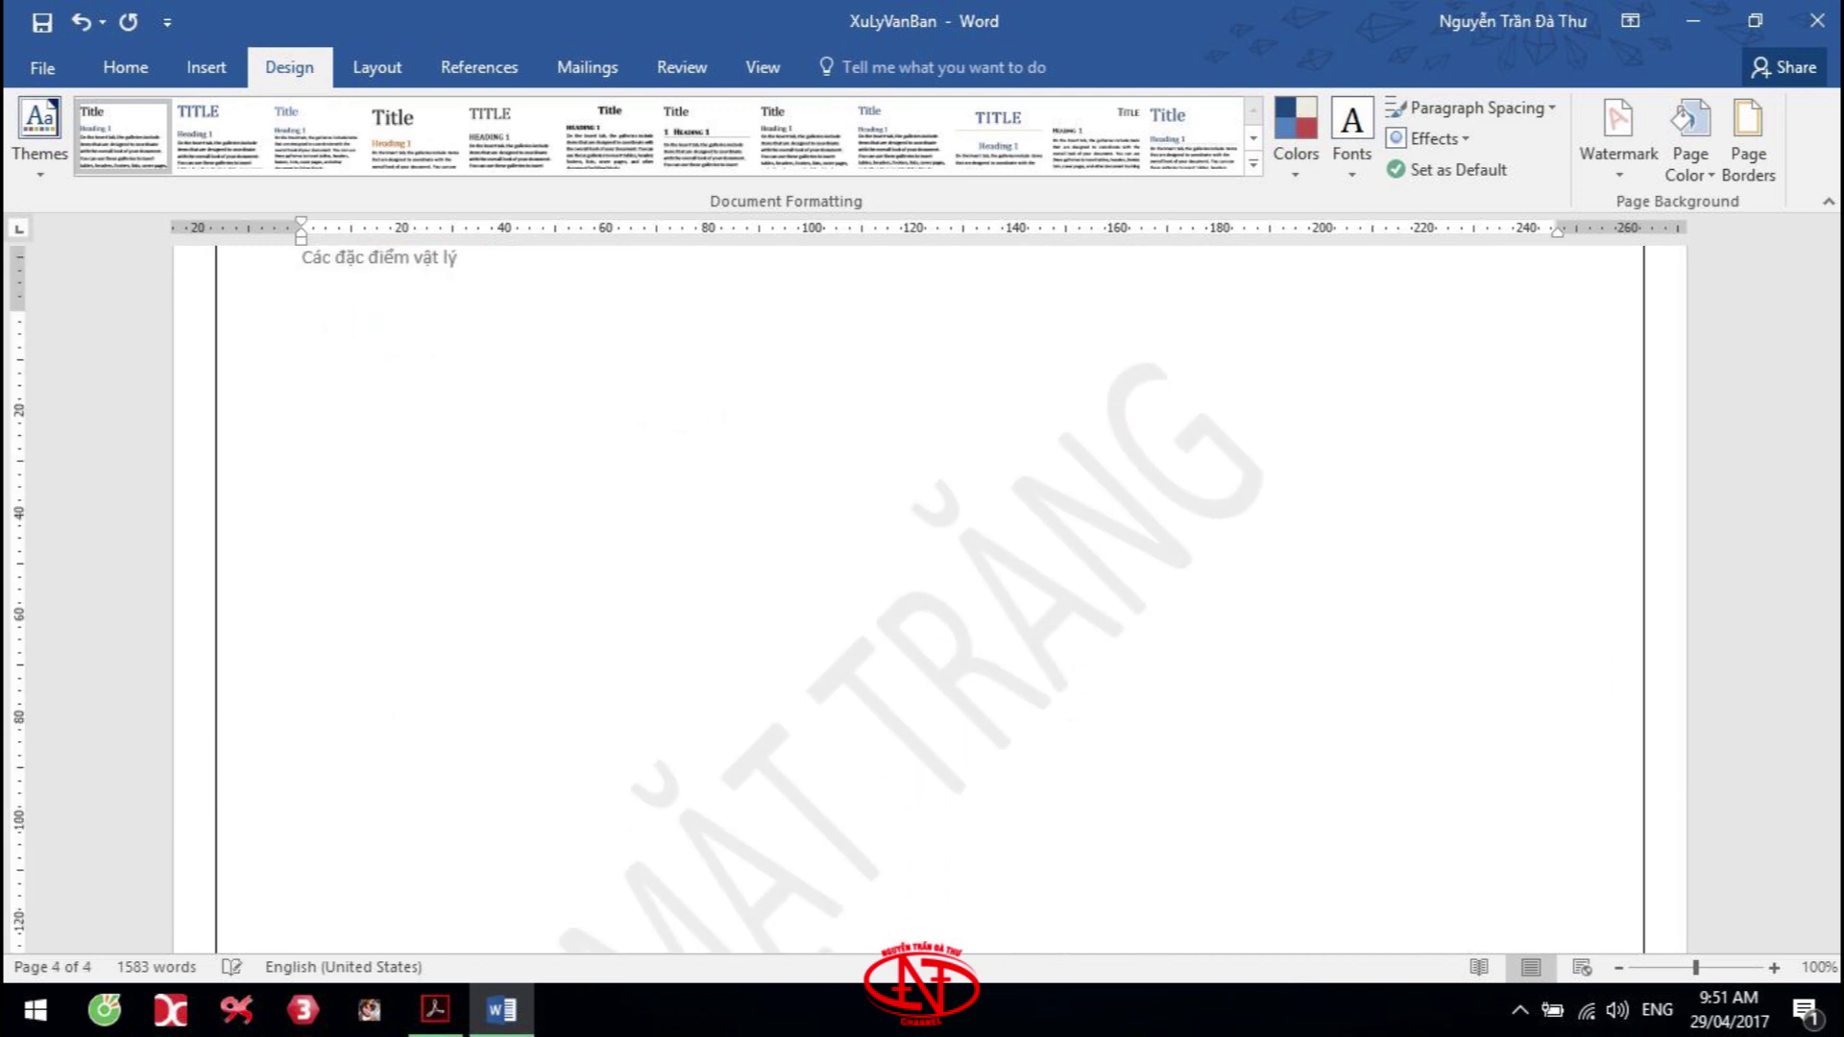
scroll(313, 453, up, 2)
click(313, 453)
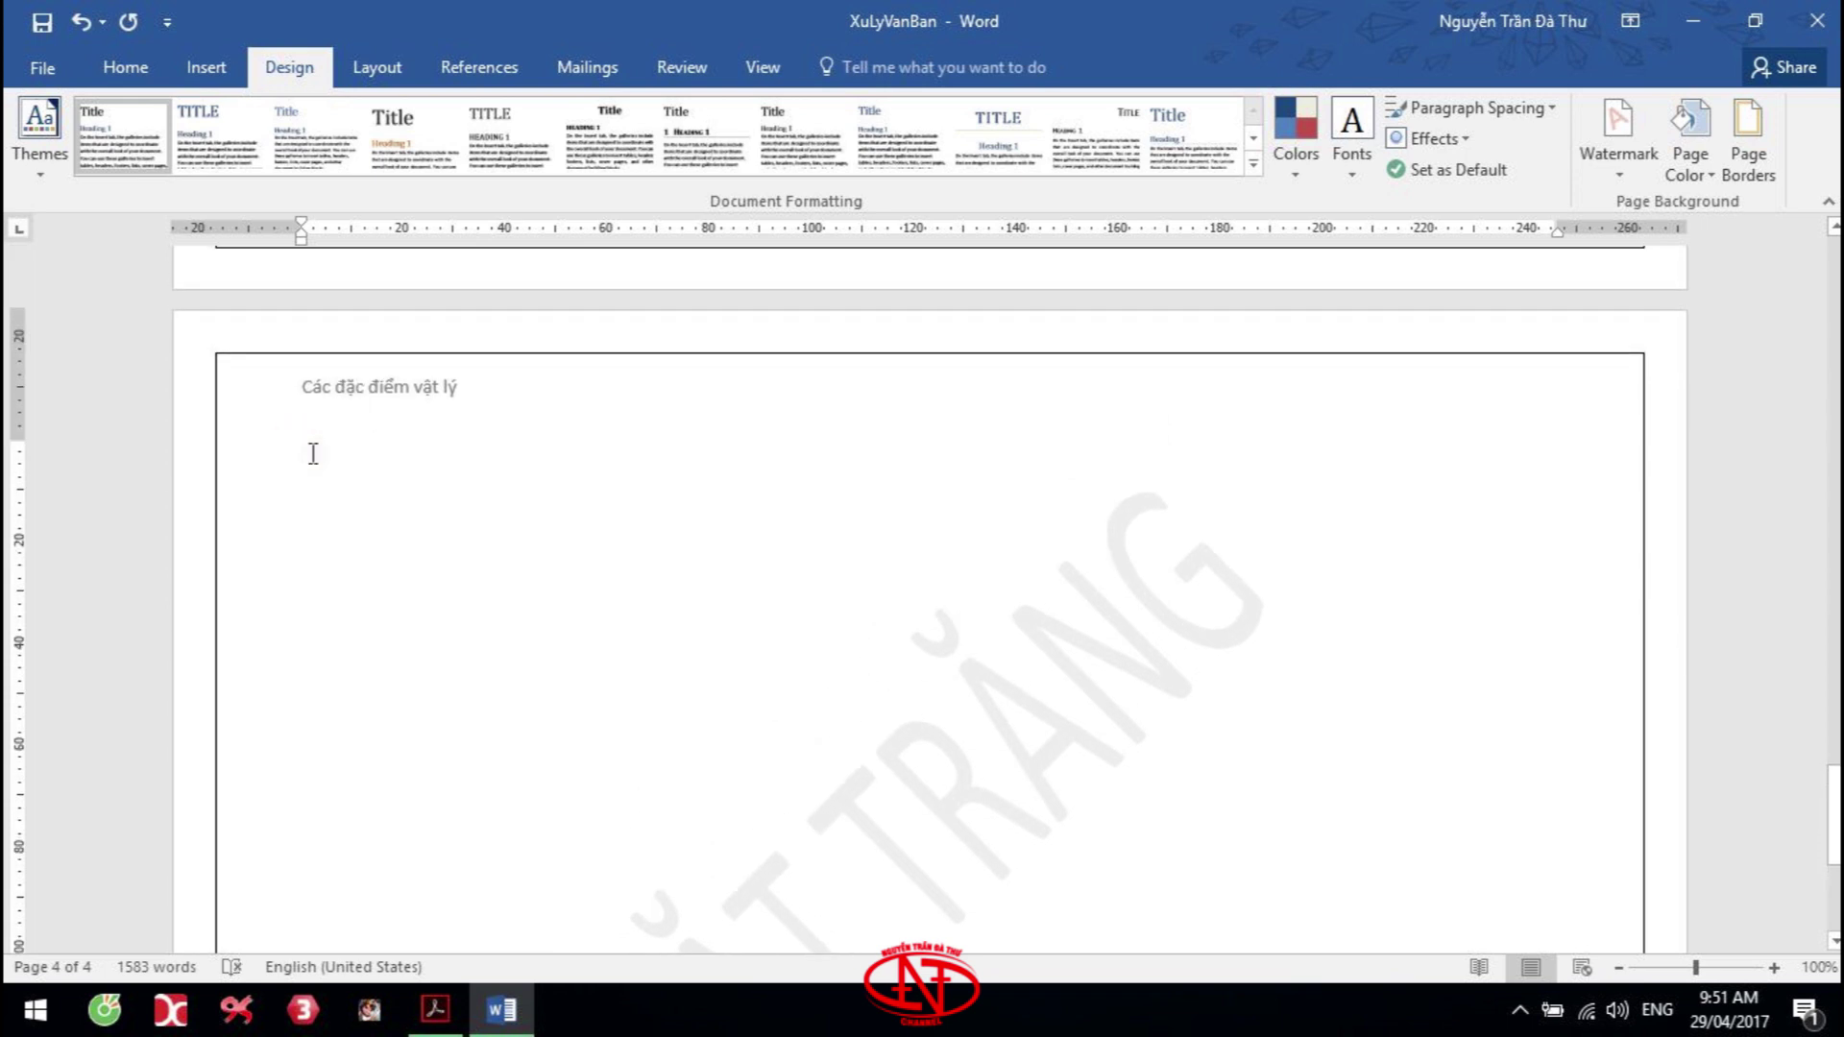
text(MỤC LỤC)
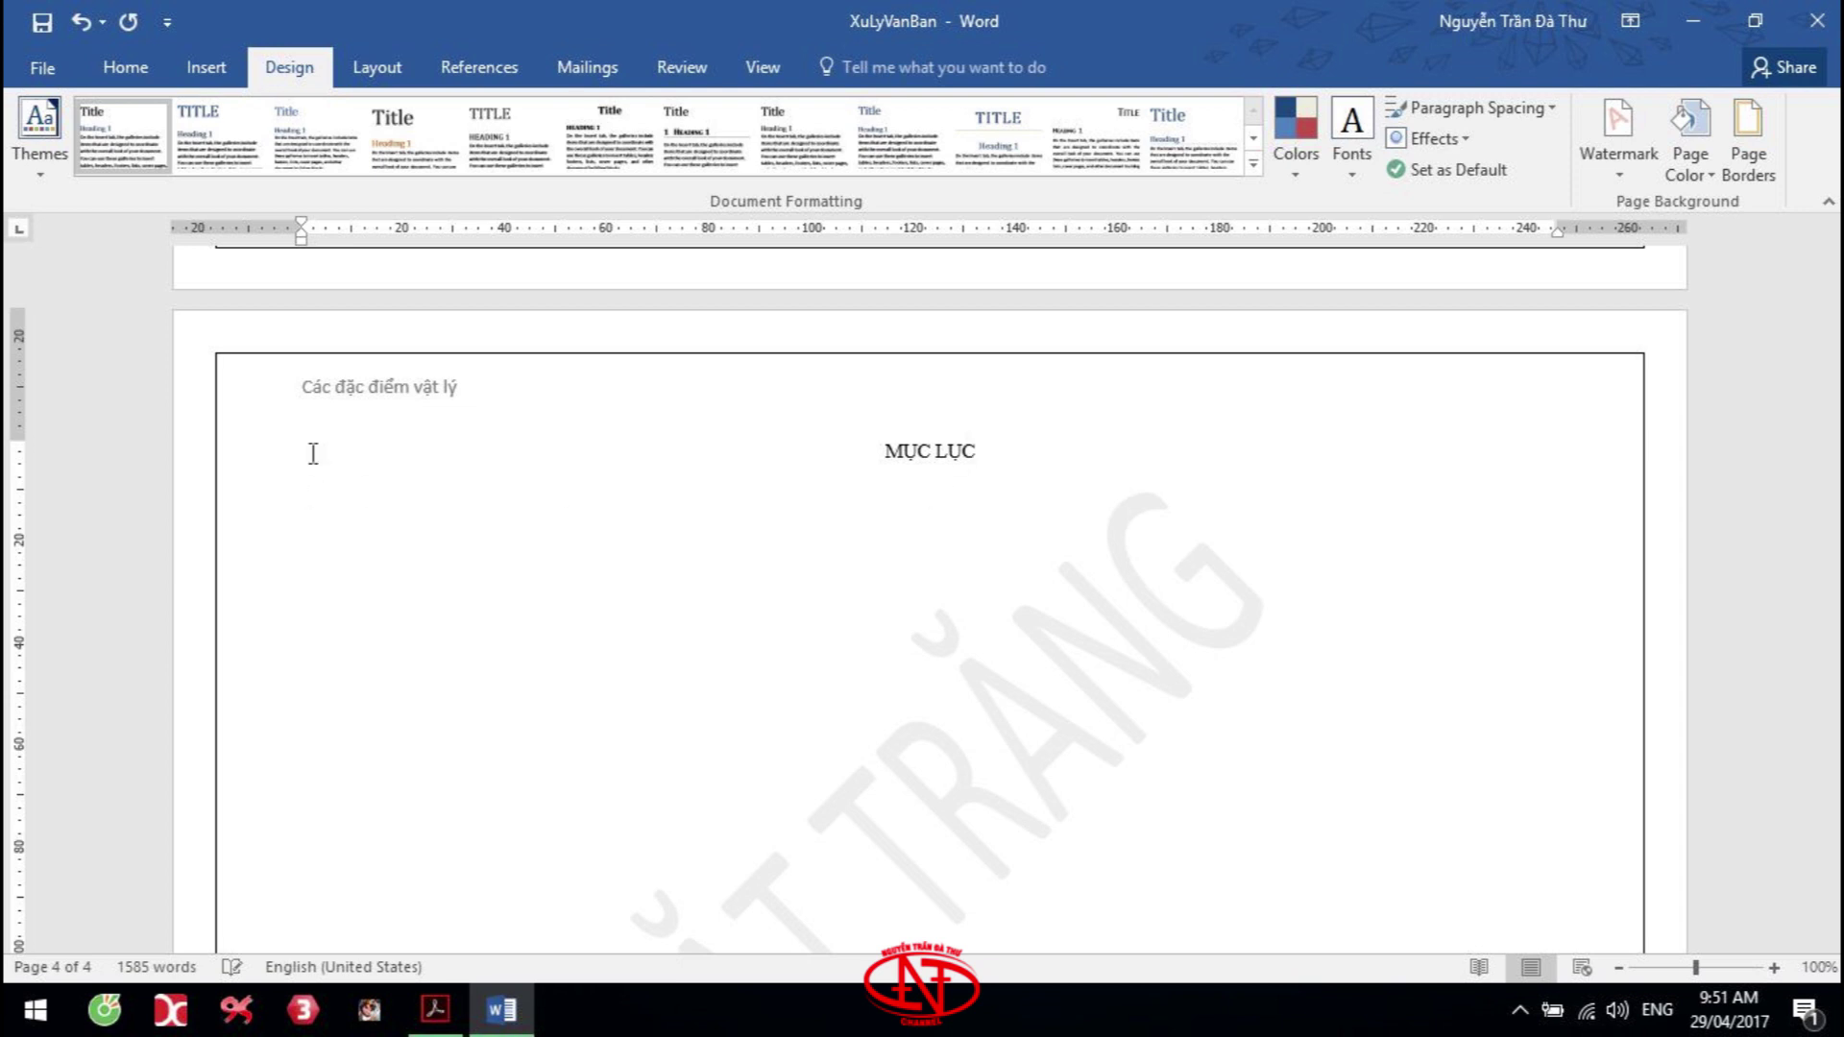
click(466, 76)
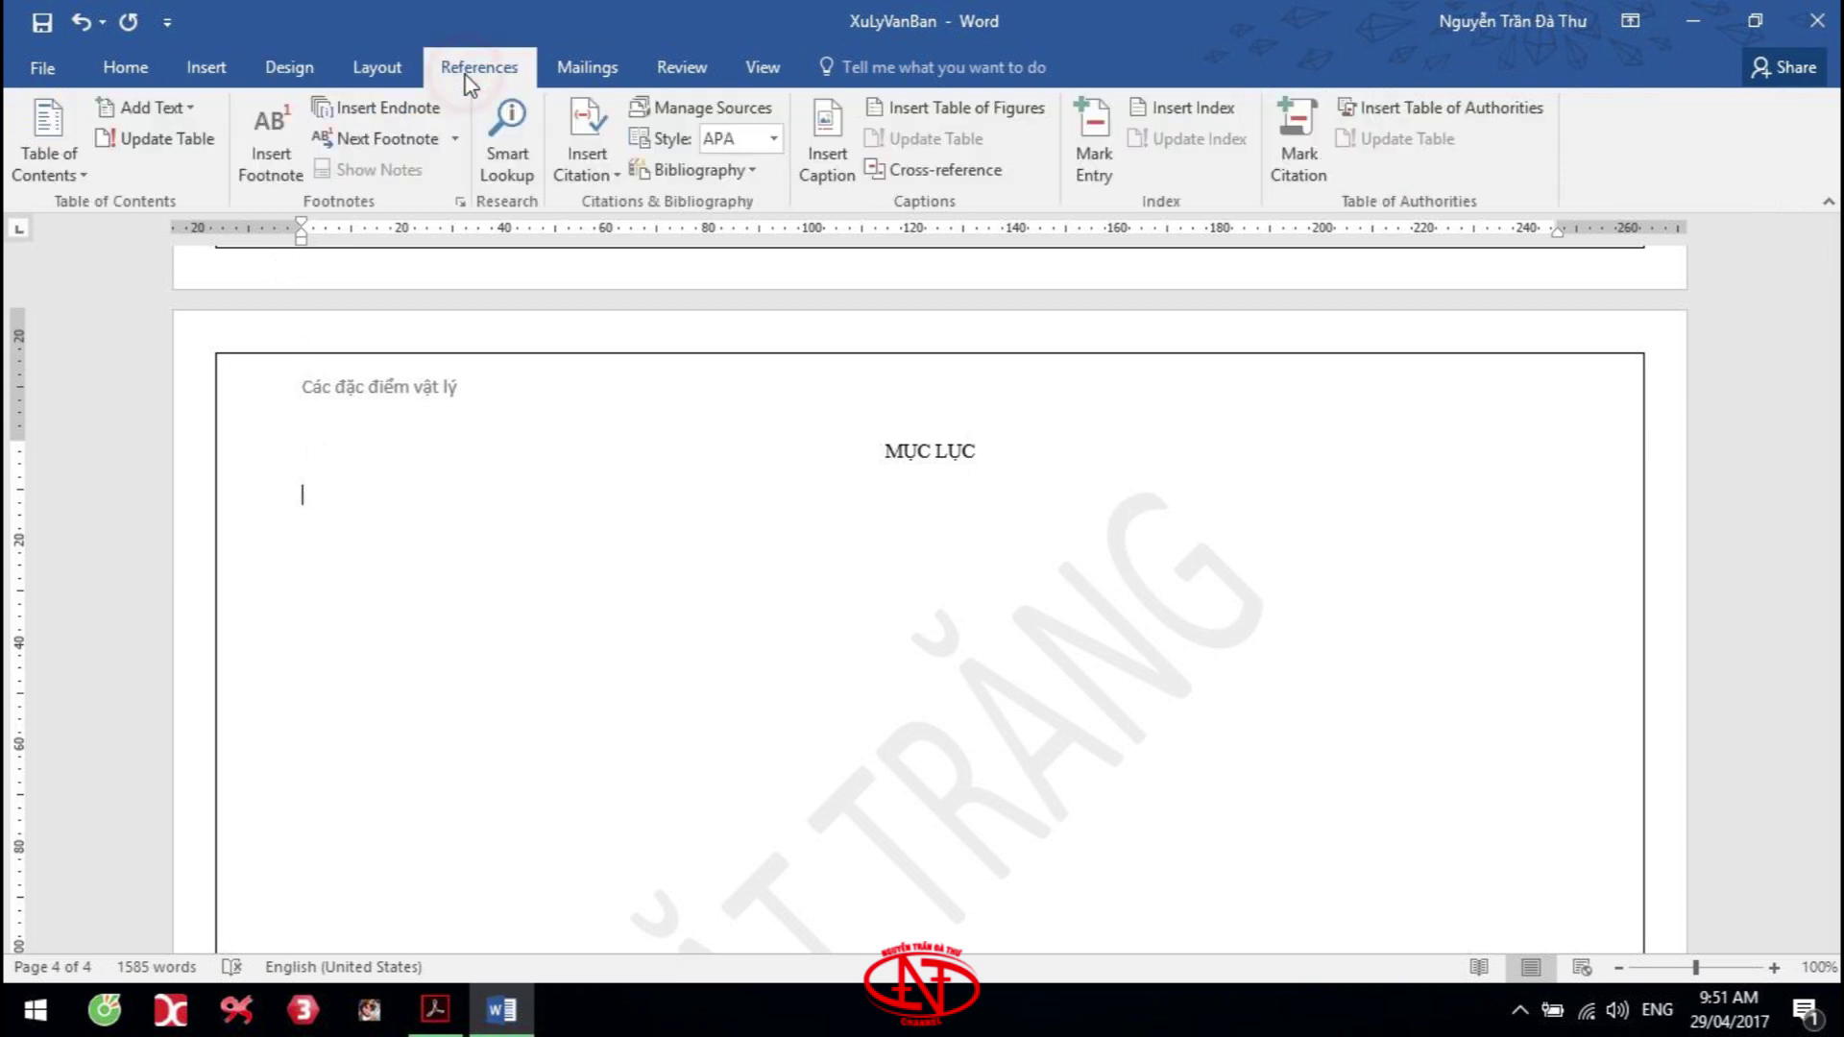
Open the Custom Table of Contents styles and select TOC 1
click(65, 175)
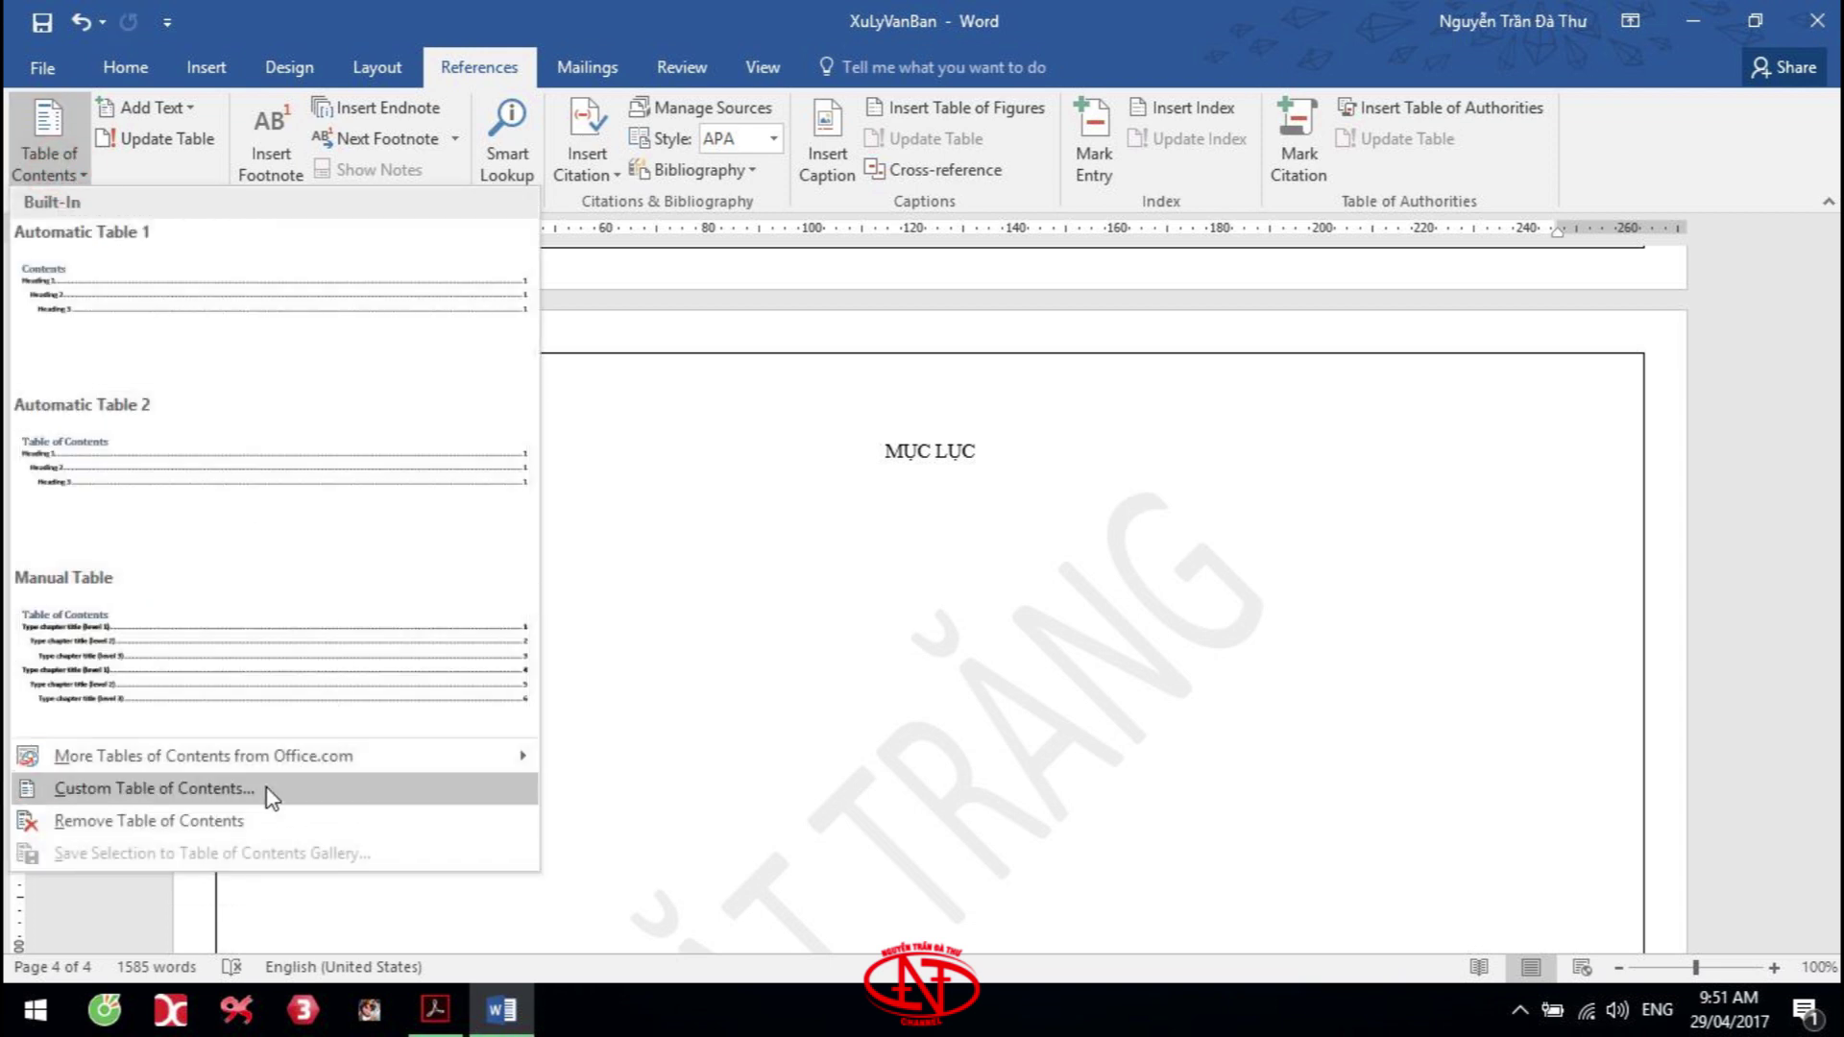
click(272, 797)
drag(941, 281, 1421, 233)
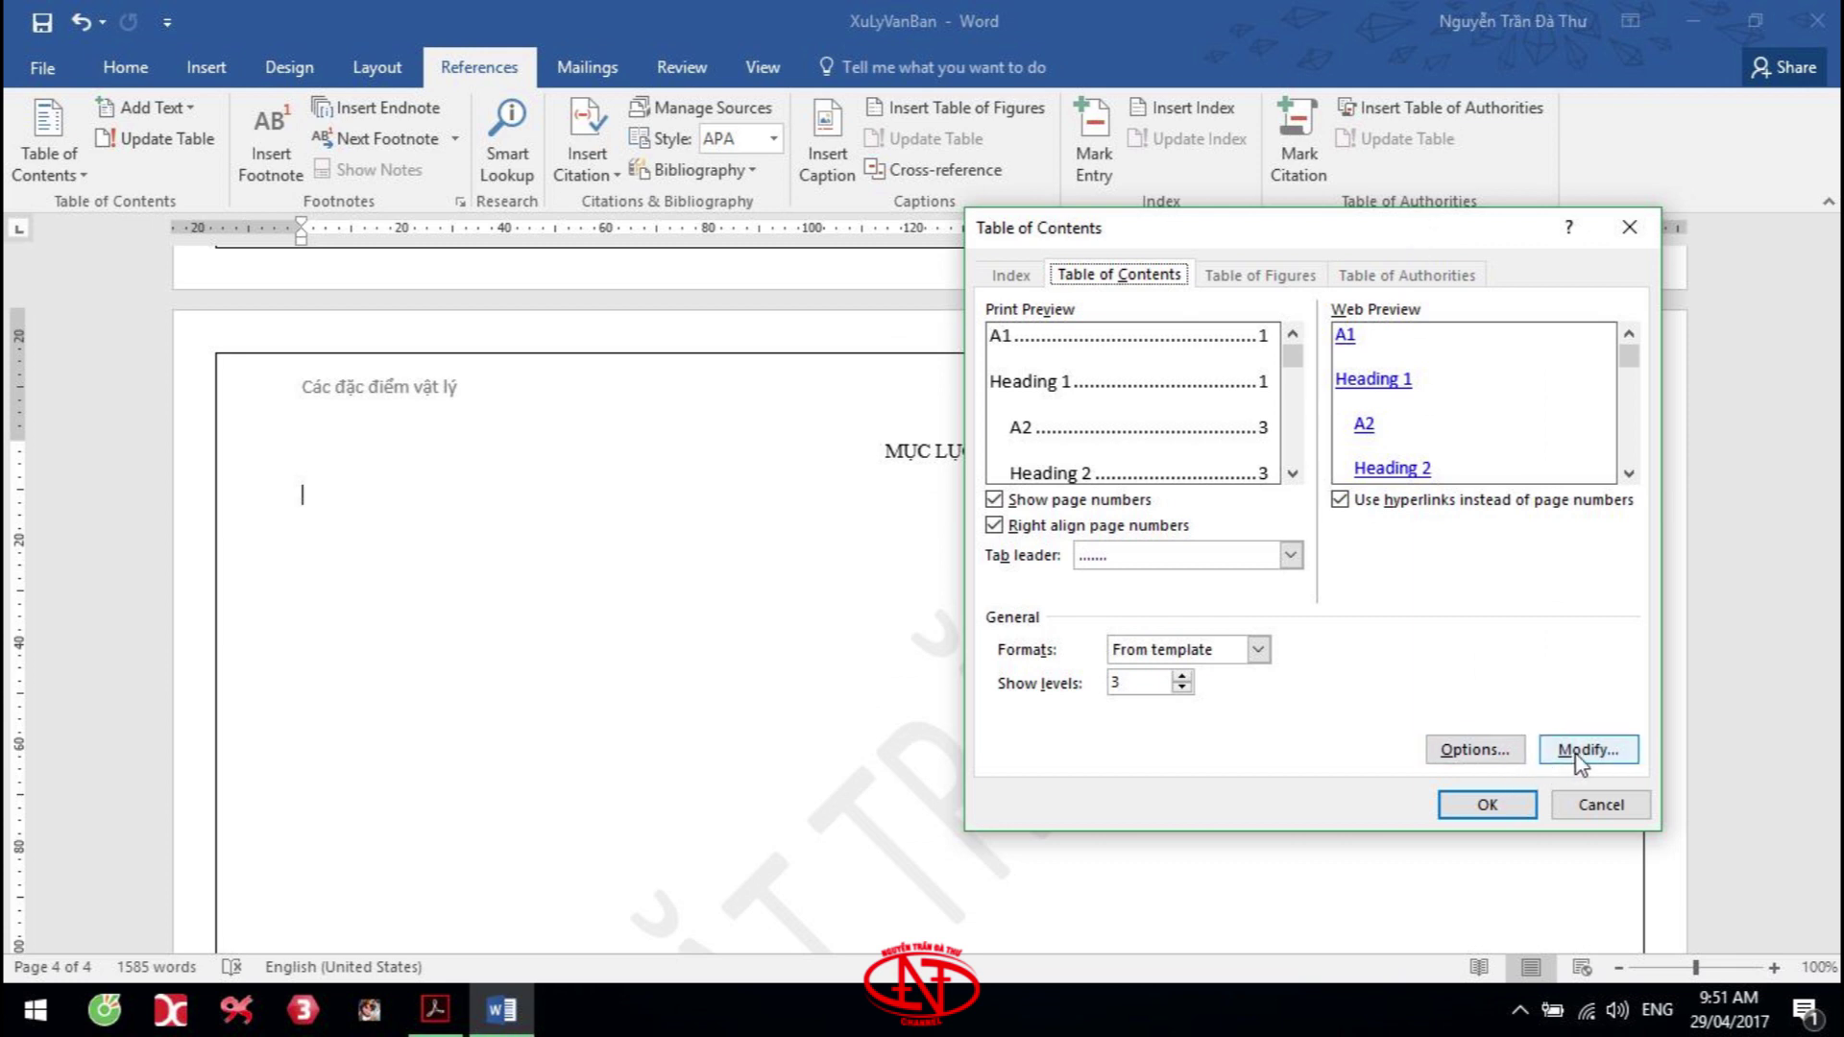
click(1580, 759)
click(950, 383)
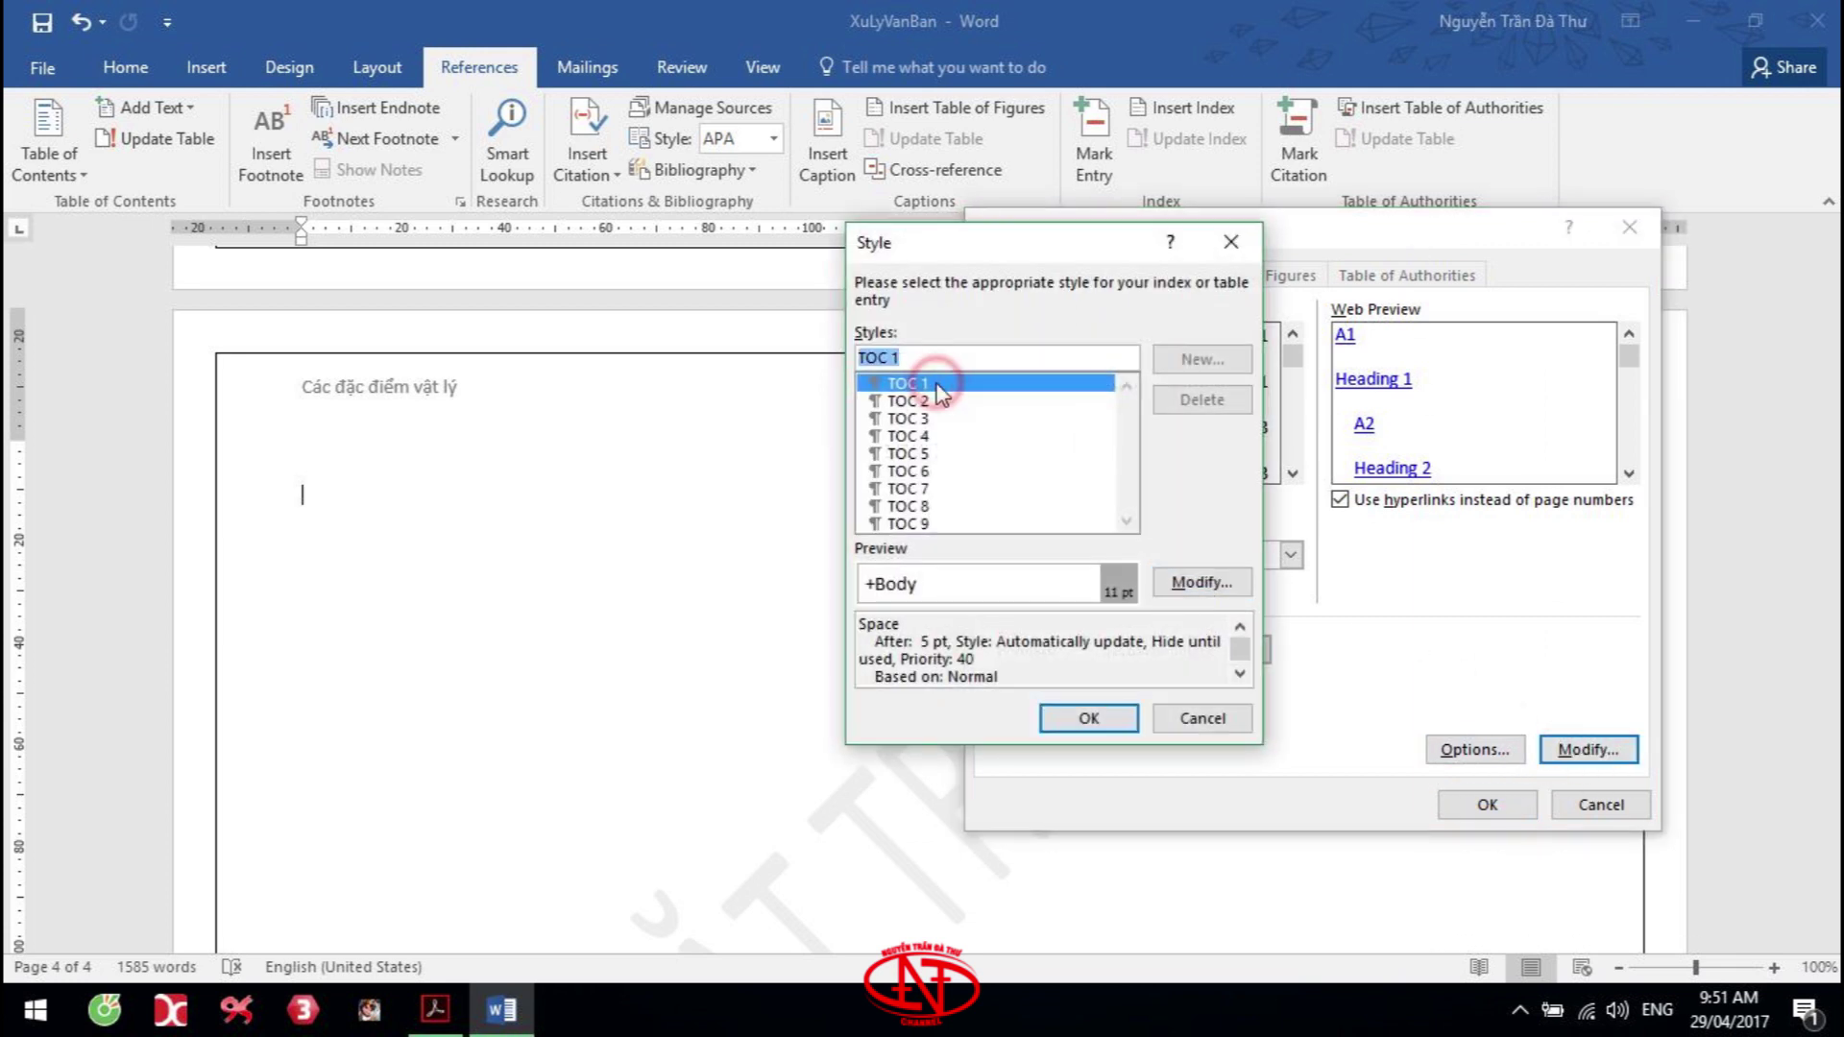
Set the TOC 1 style to Times New Roman, 14 pt, bold
click(1193, 583)
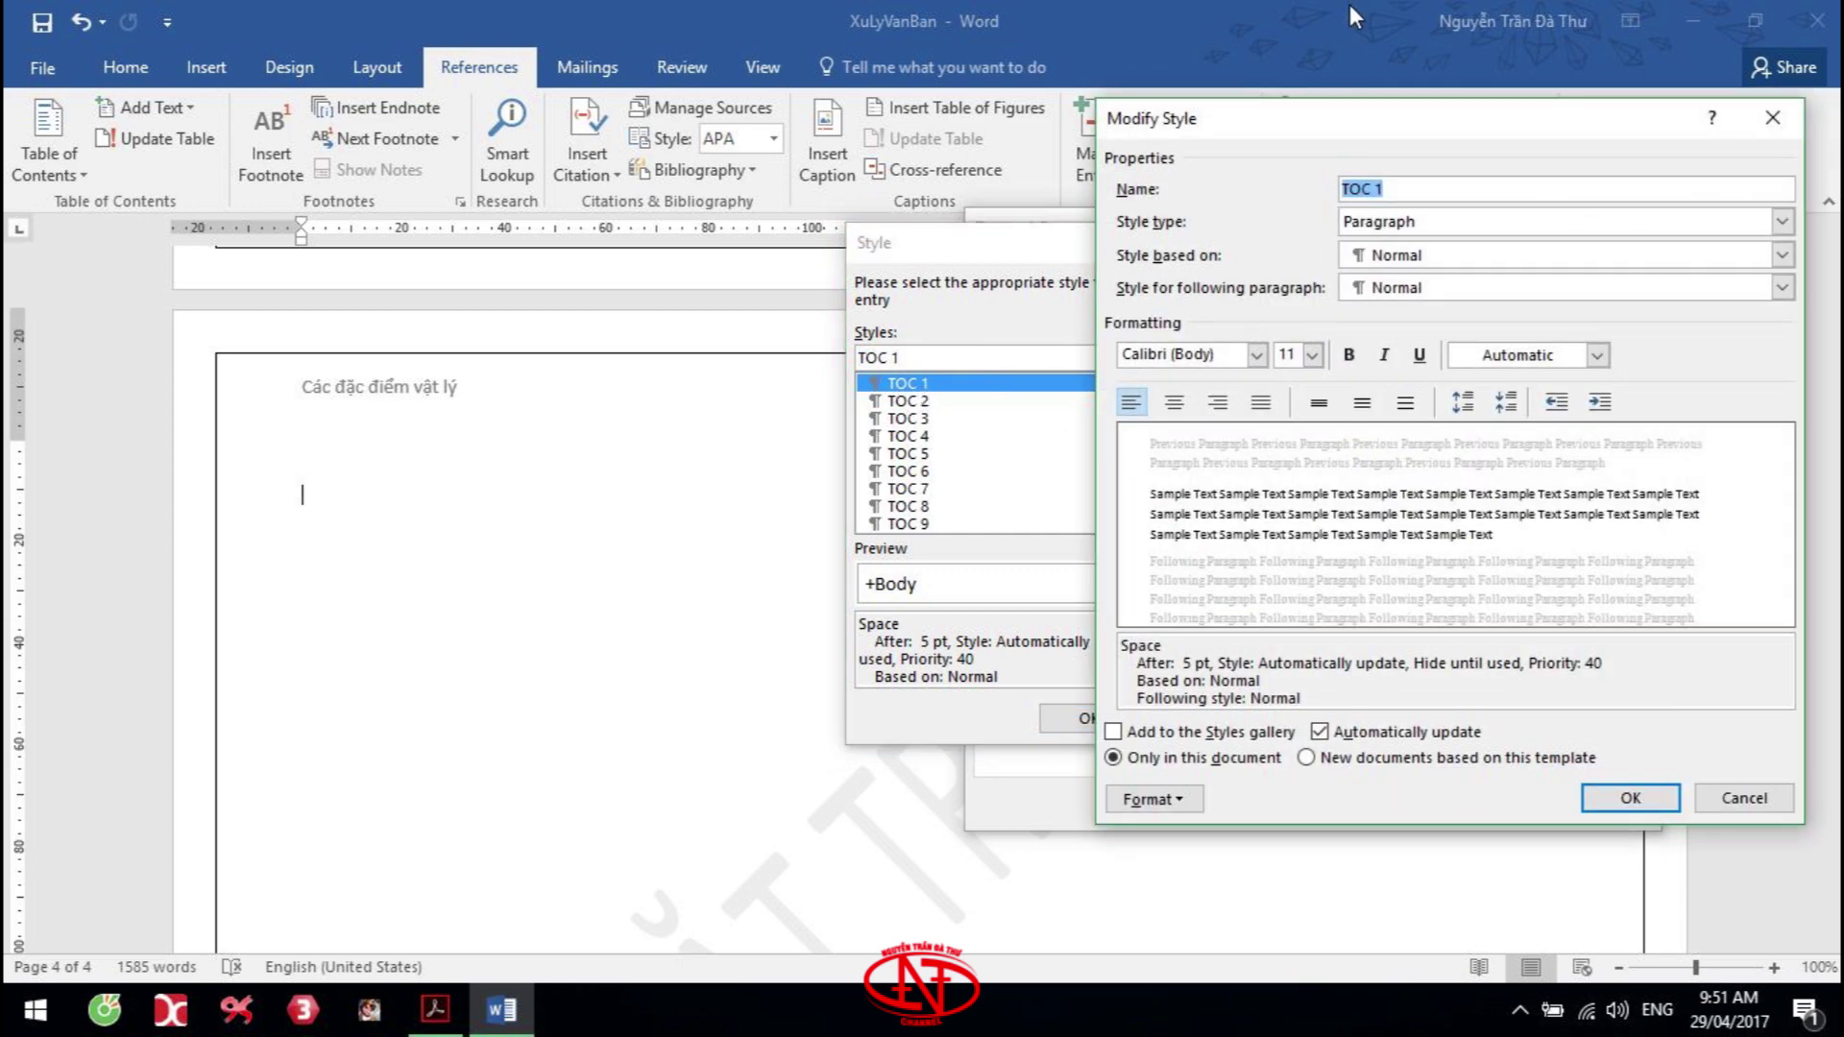
drag(1332, 132, 1330, 67)
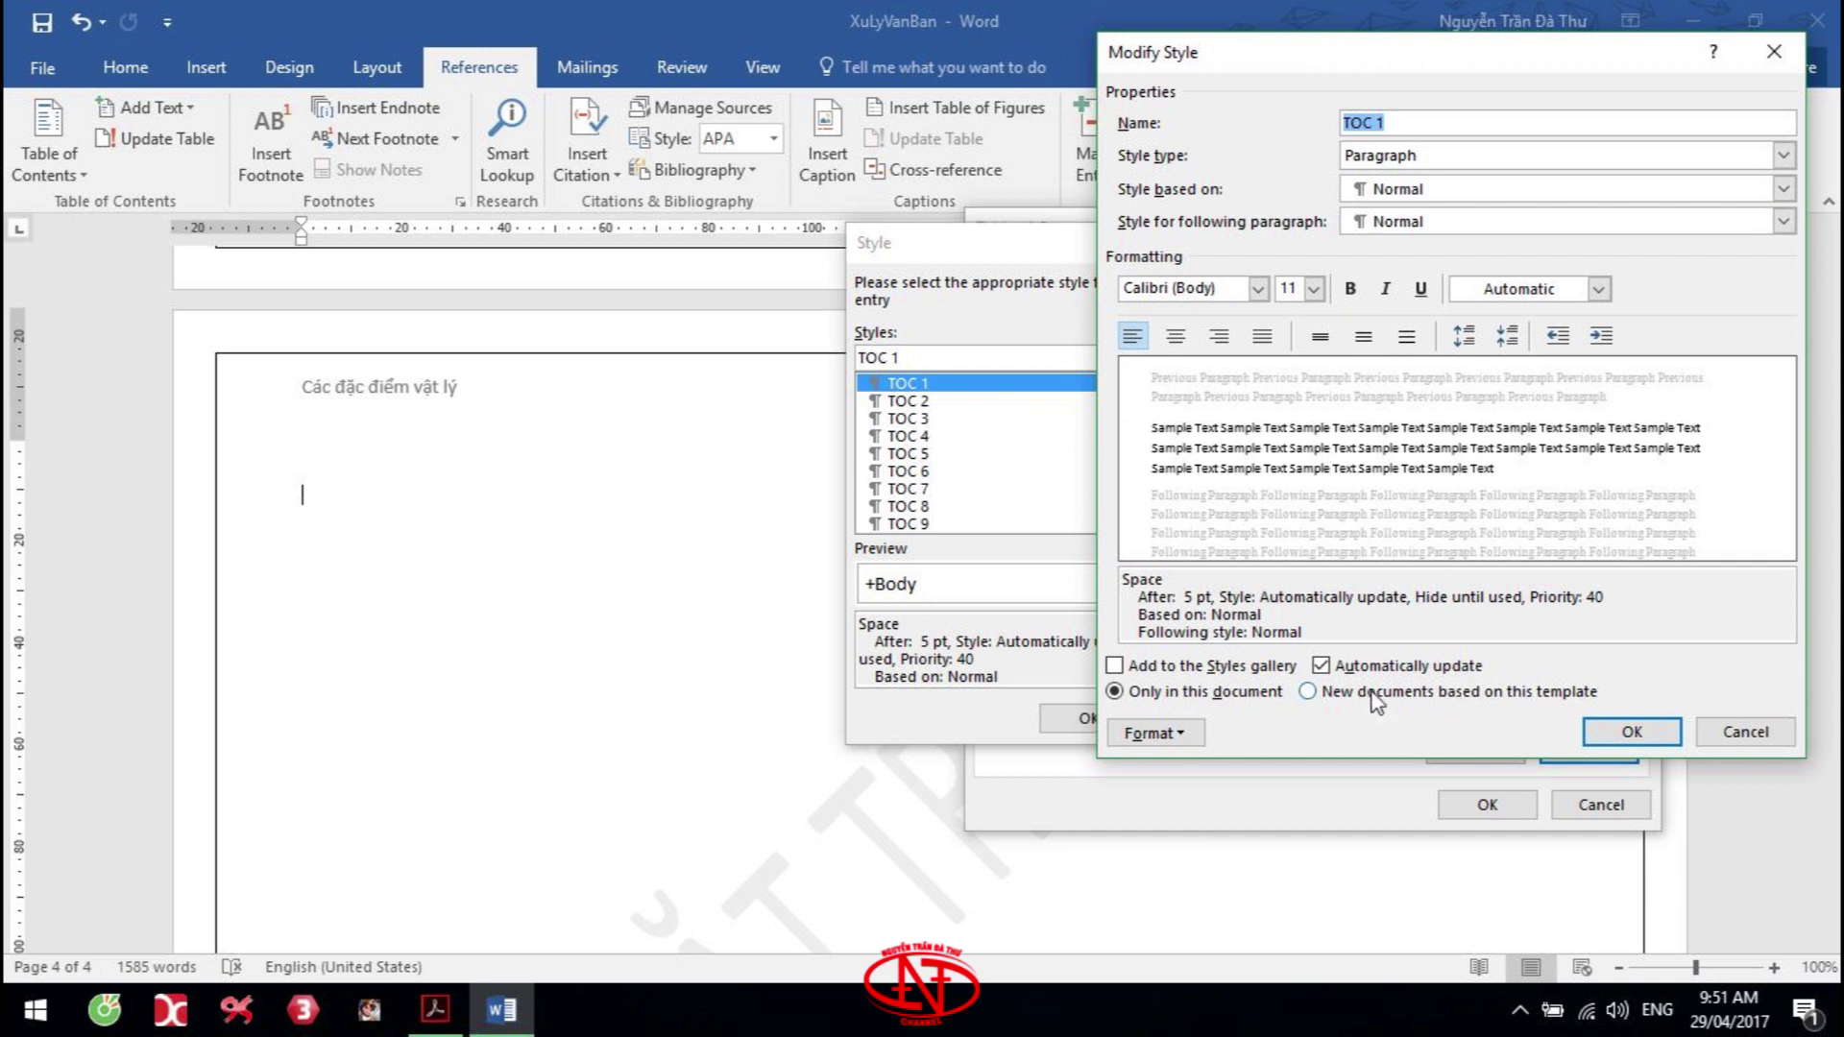
click(1257, 289)
click(1248, 413)
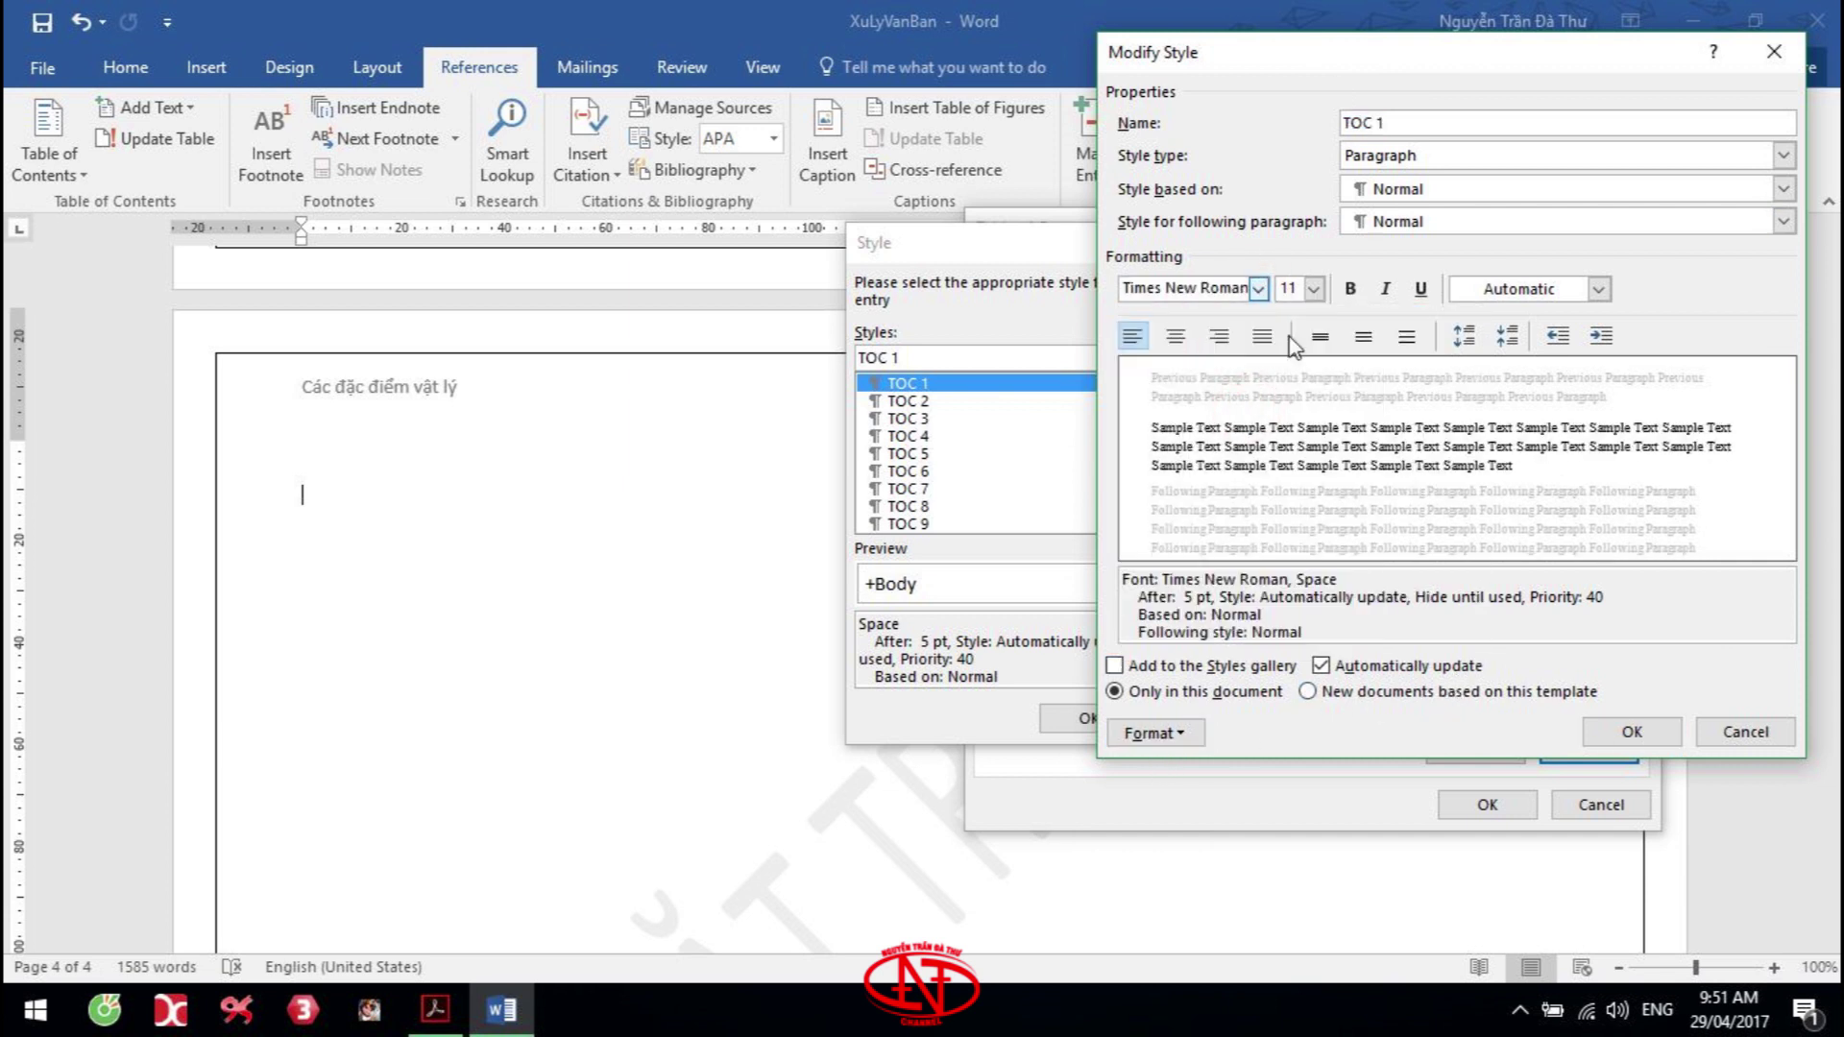
click(1314, 288)
click(1289, 402)
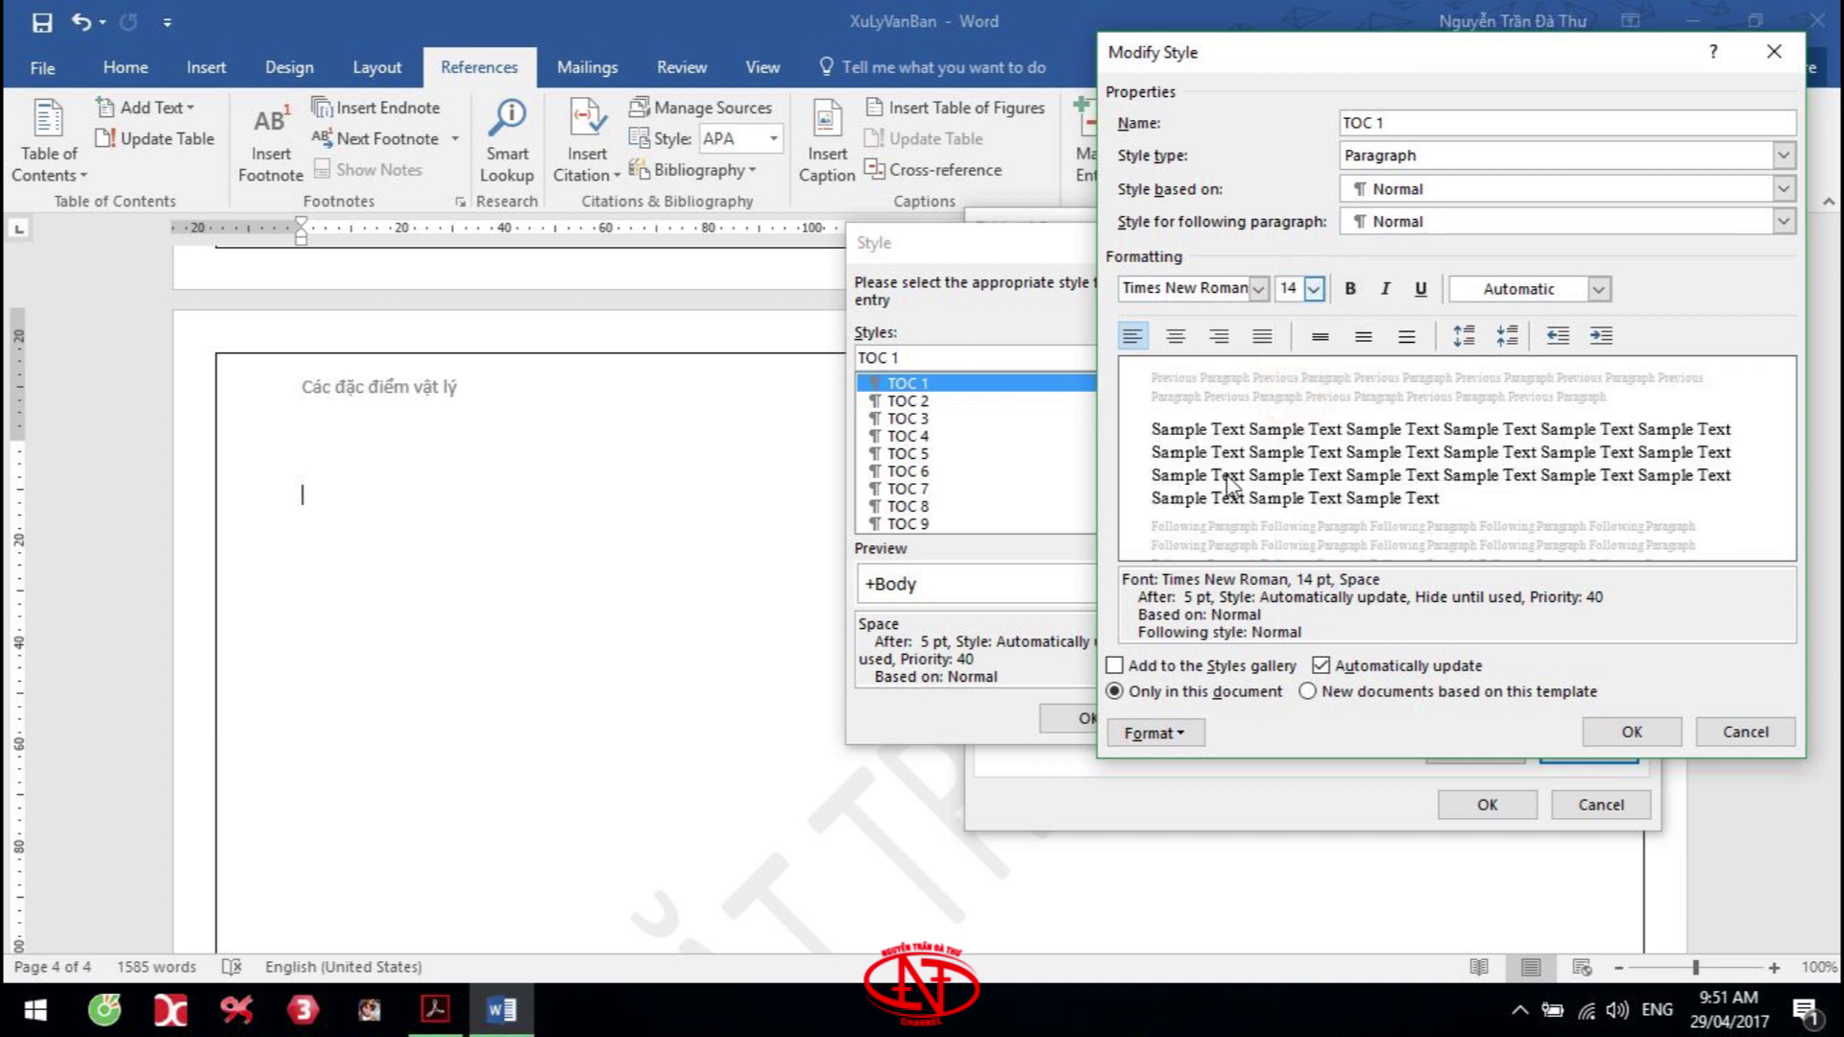
click(1350, 288)
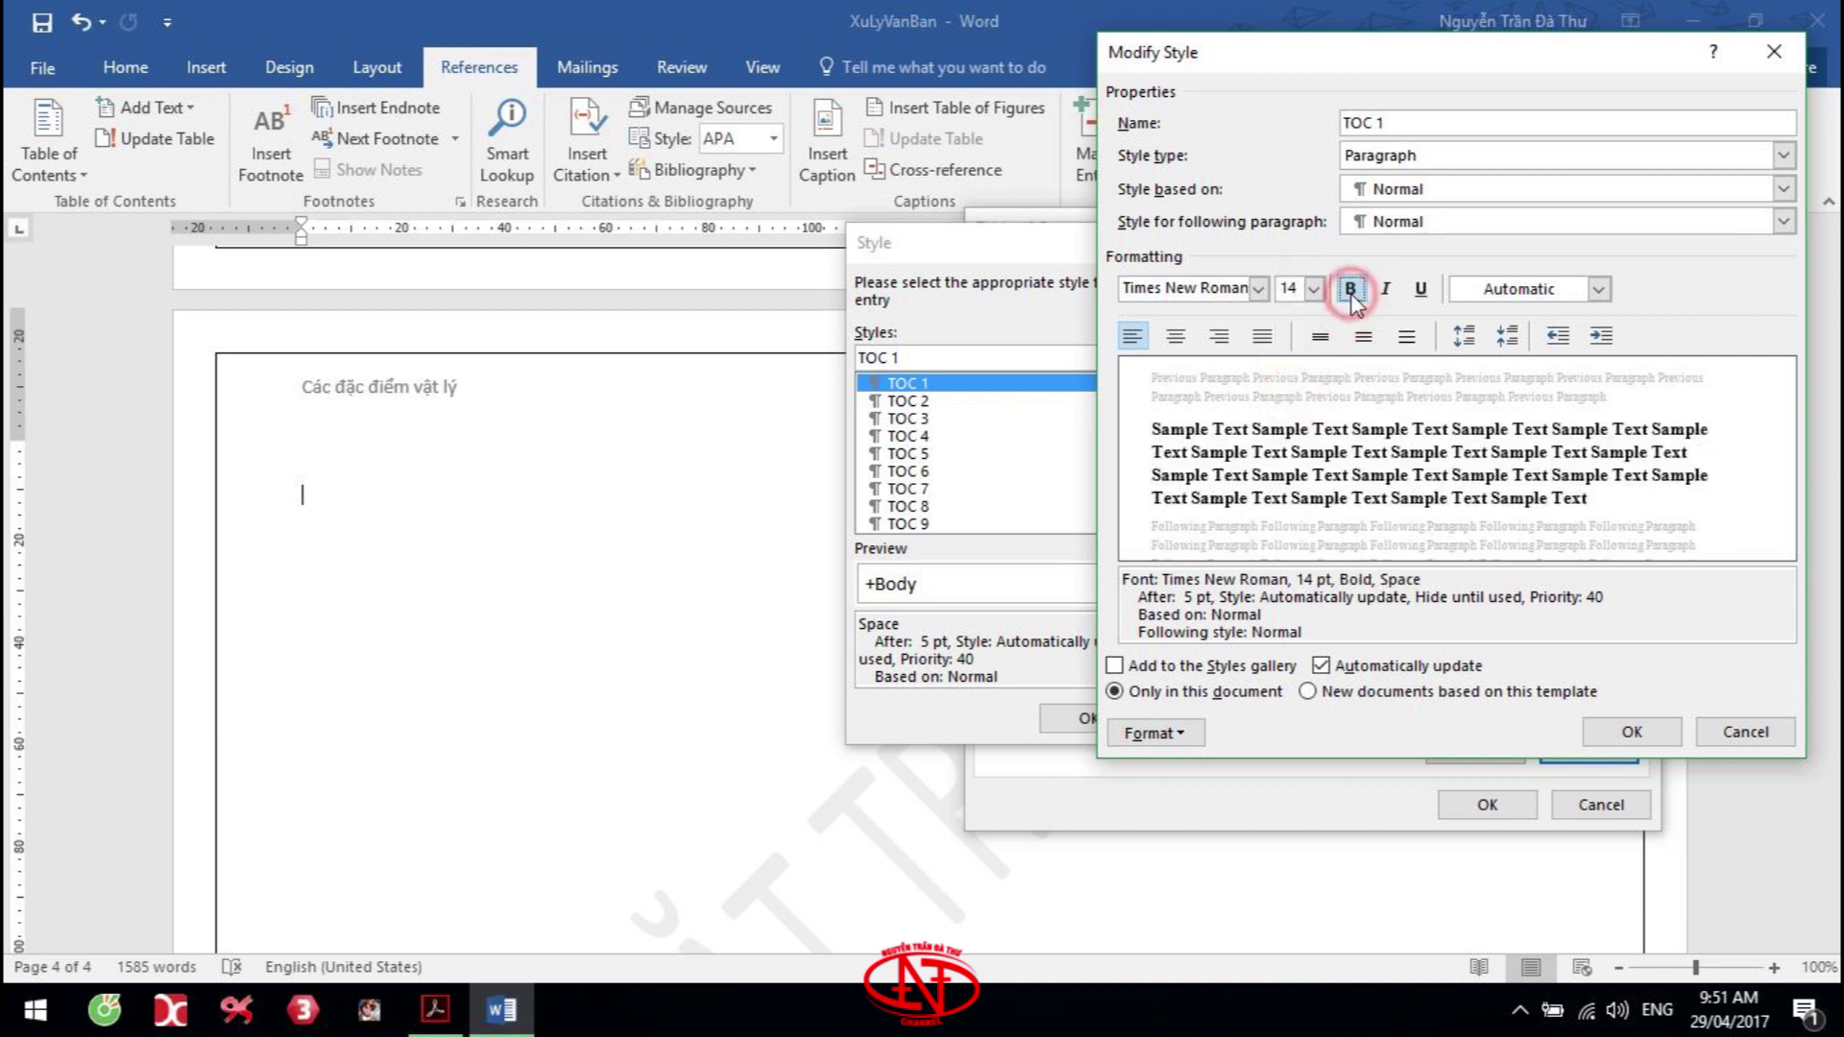
click(1631, 731)
click(920, 402)
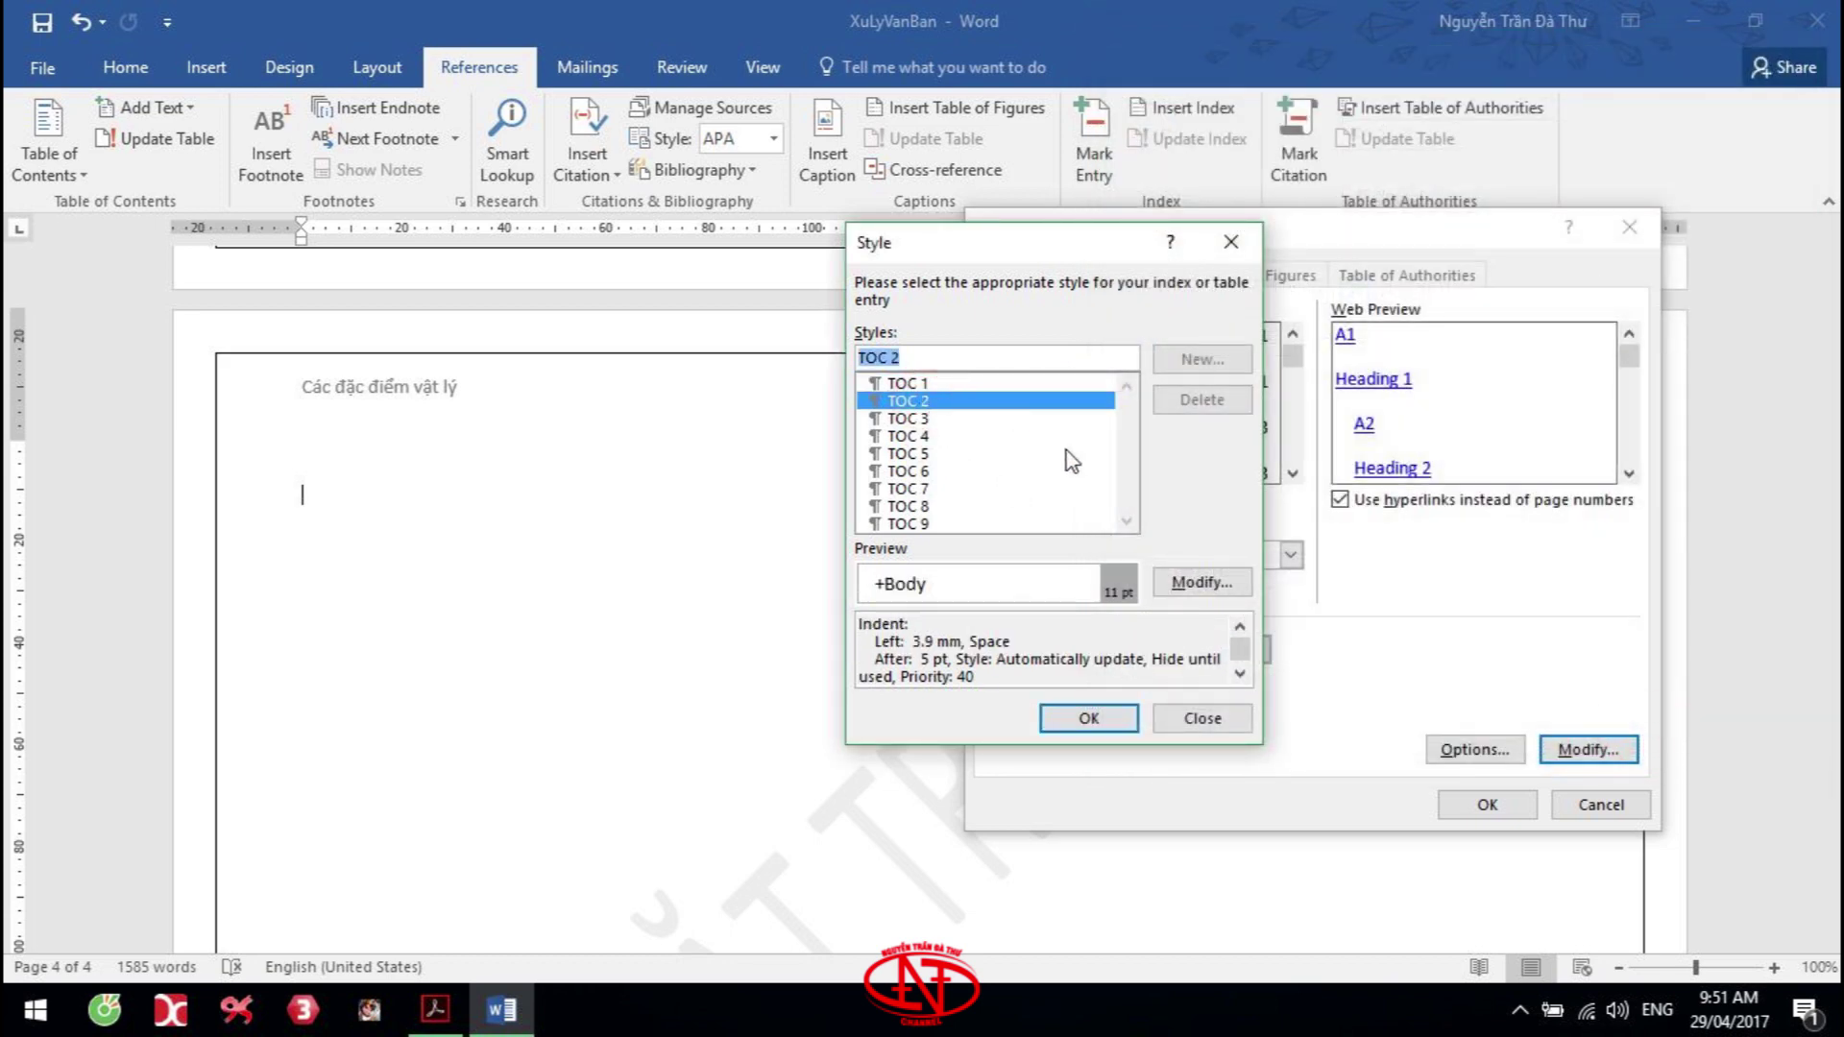
Set TOC 2 to Times New Roman 14 pt with a 12.7 mm first-line indent
click(1201, 583)
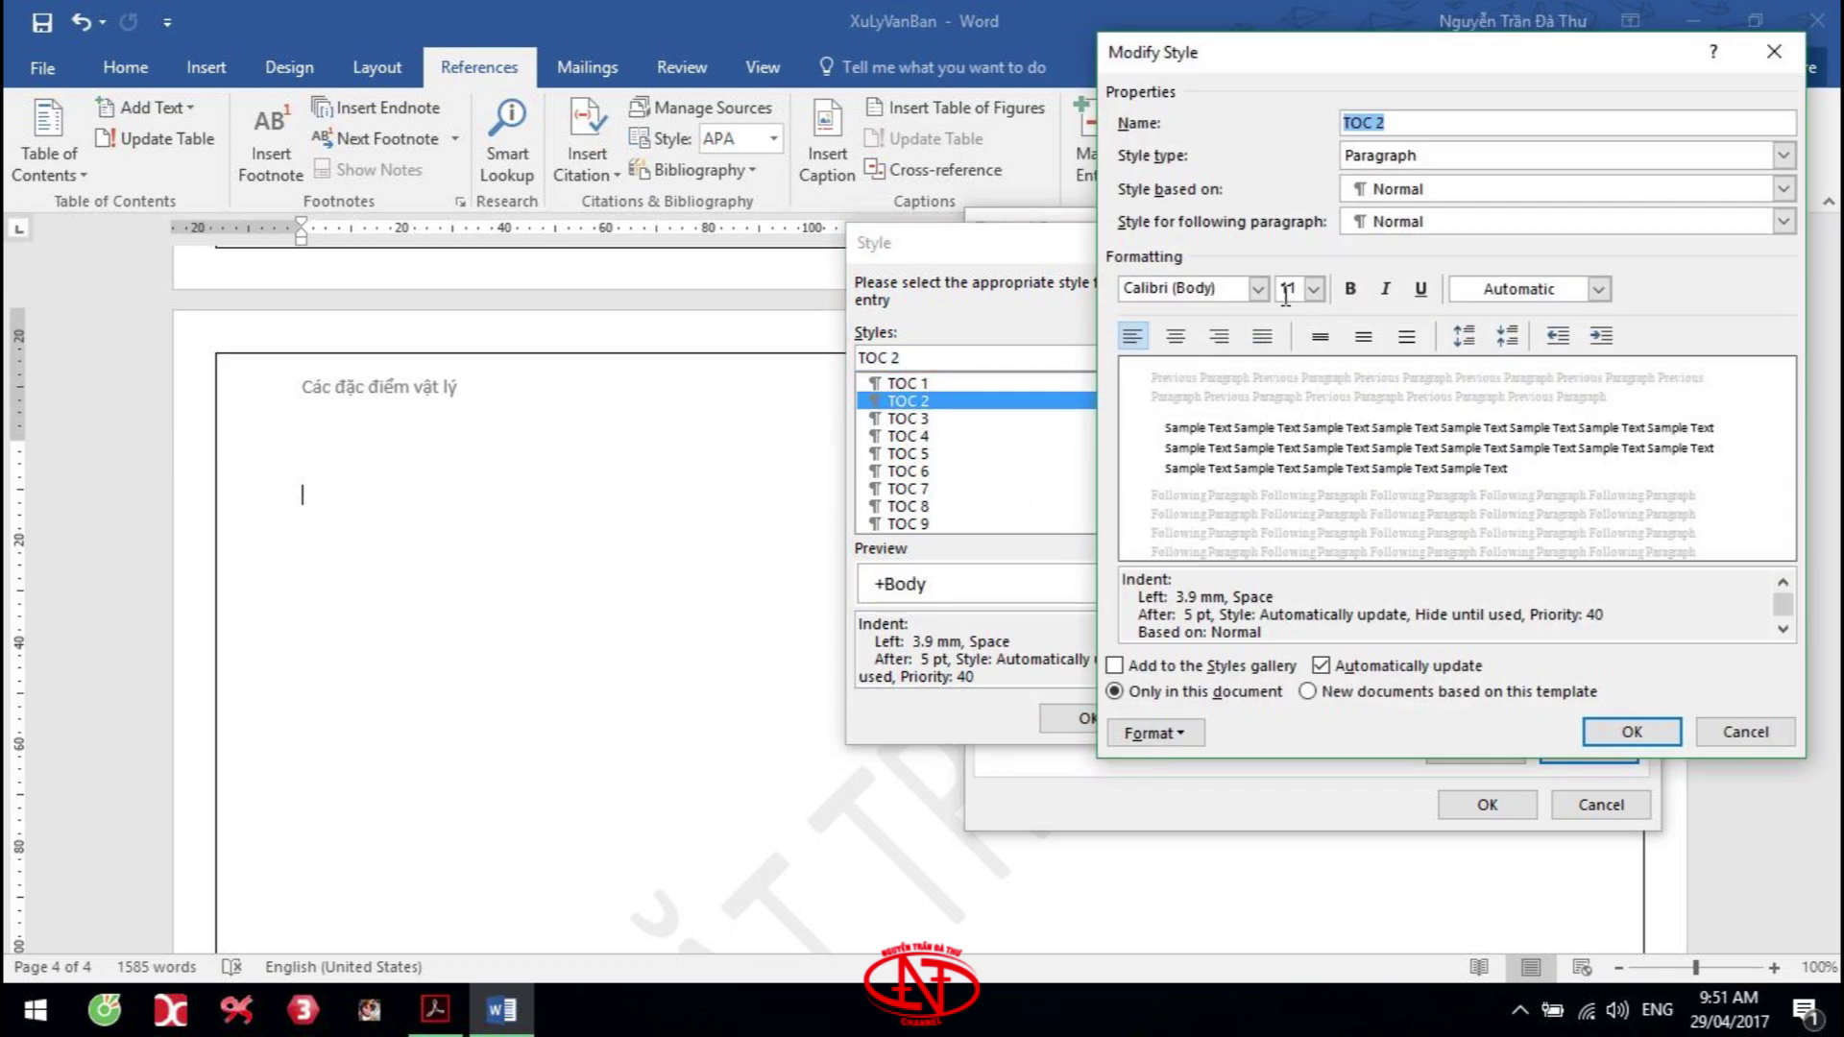
click(1243, 290)
click(1239, 381)
click(1313, 288)
click(1291, 400)
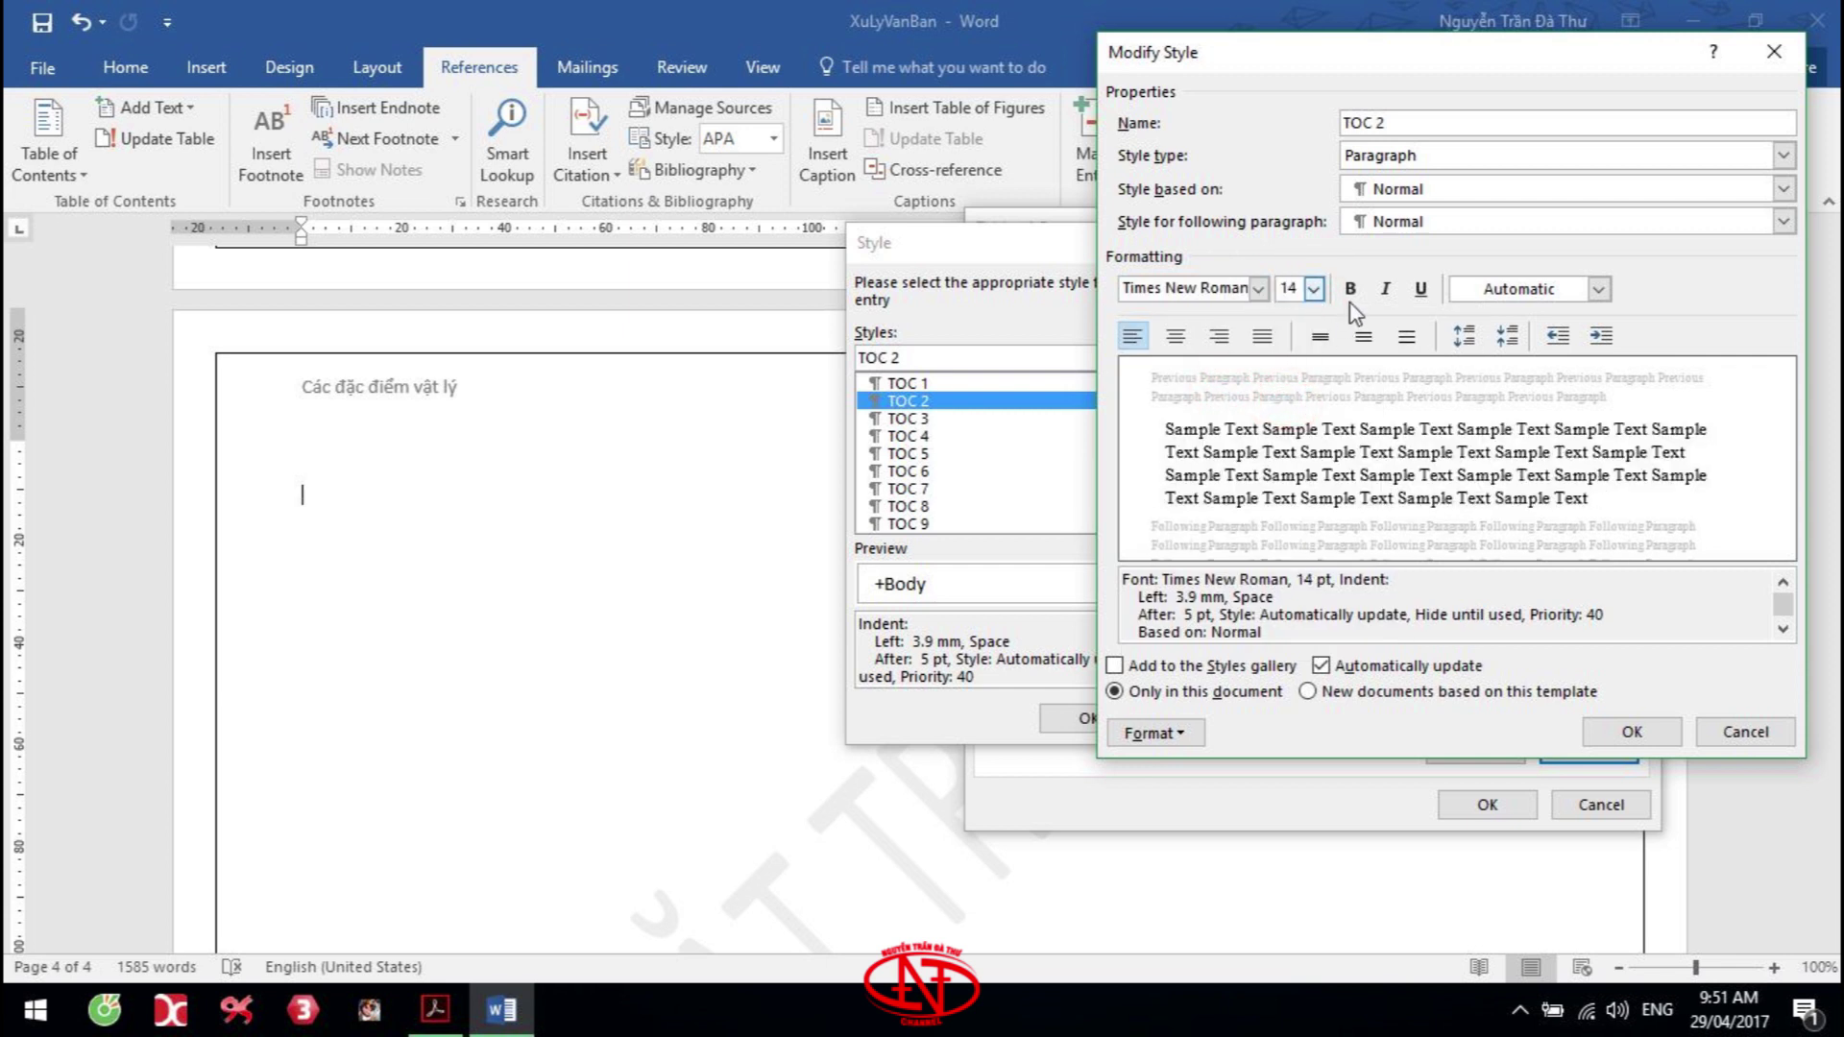
click(1155, 735)
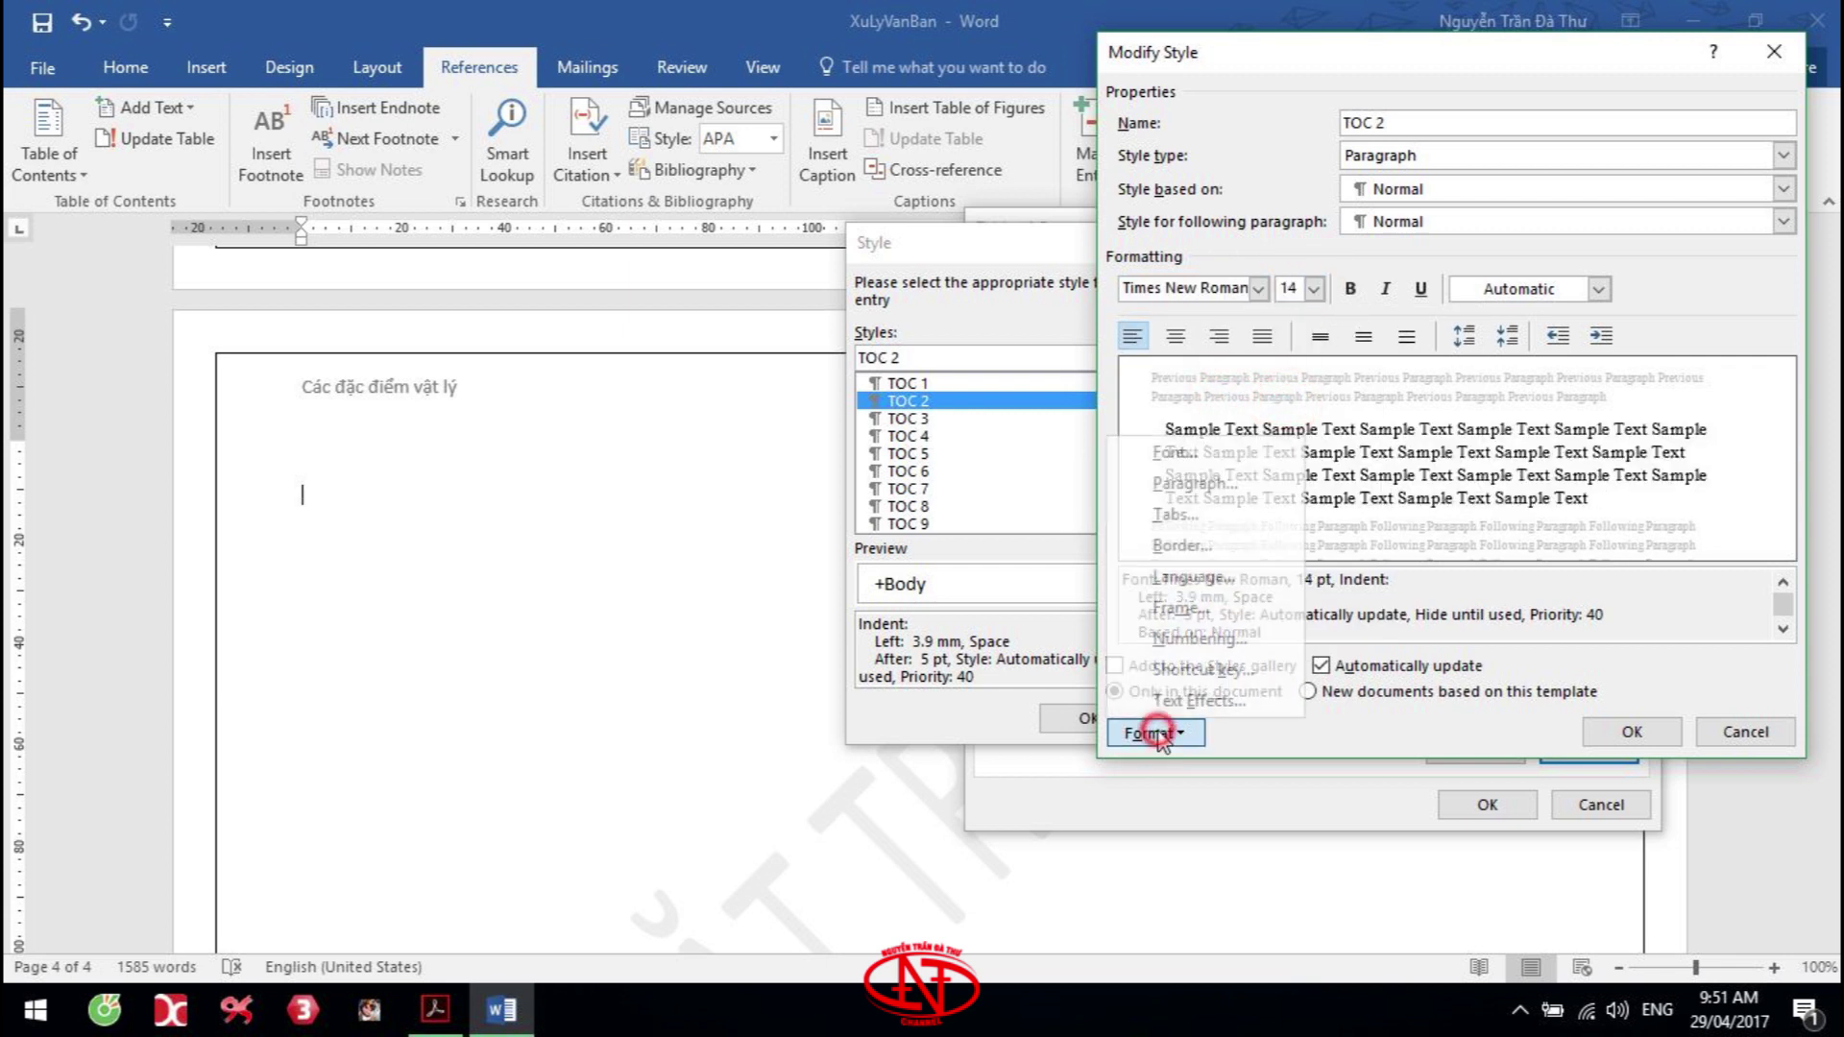
click(1195, 485)
click(1431, 427)
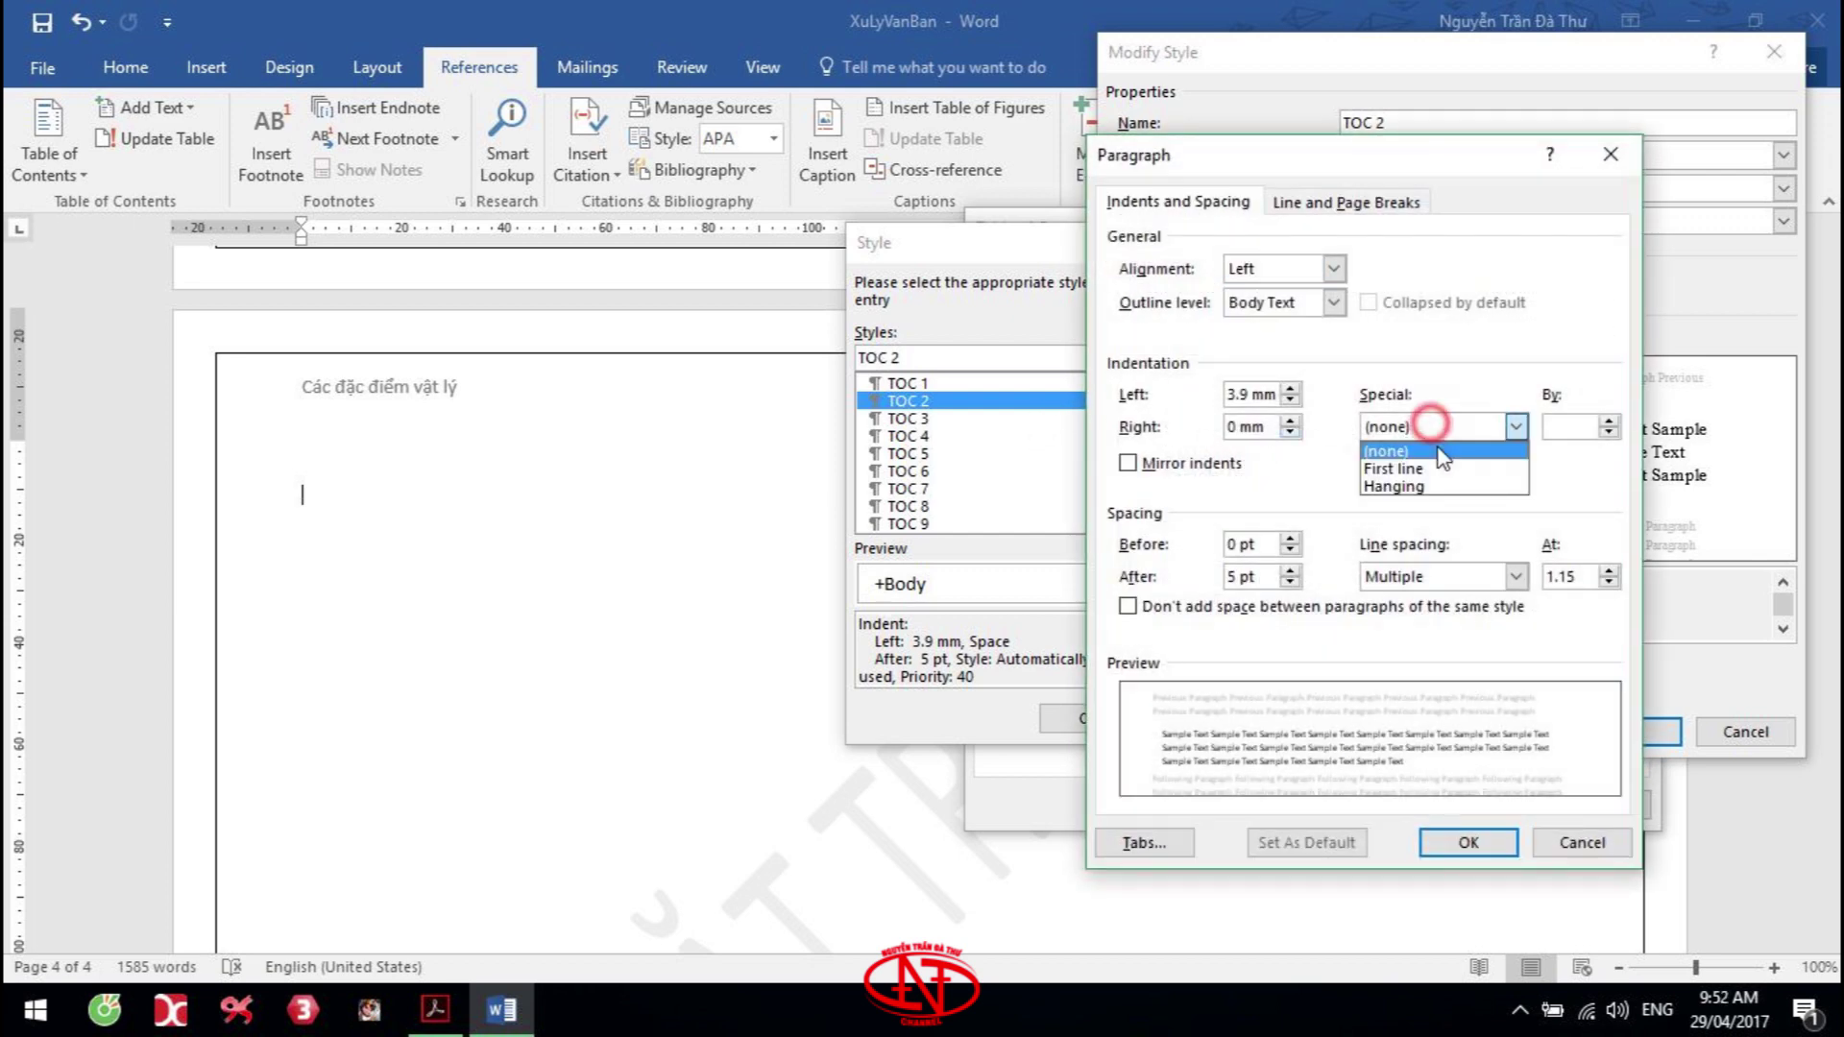
click(1437, 465)
click(1468, 842)
click(1620, 732)
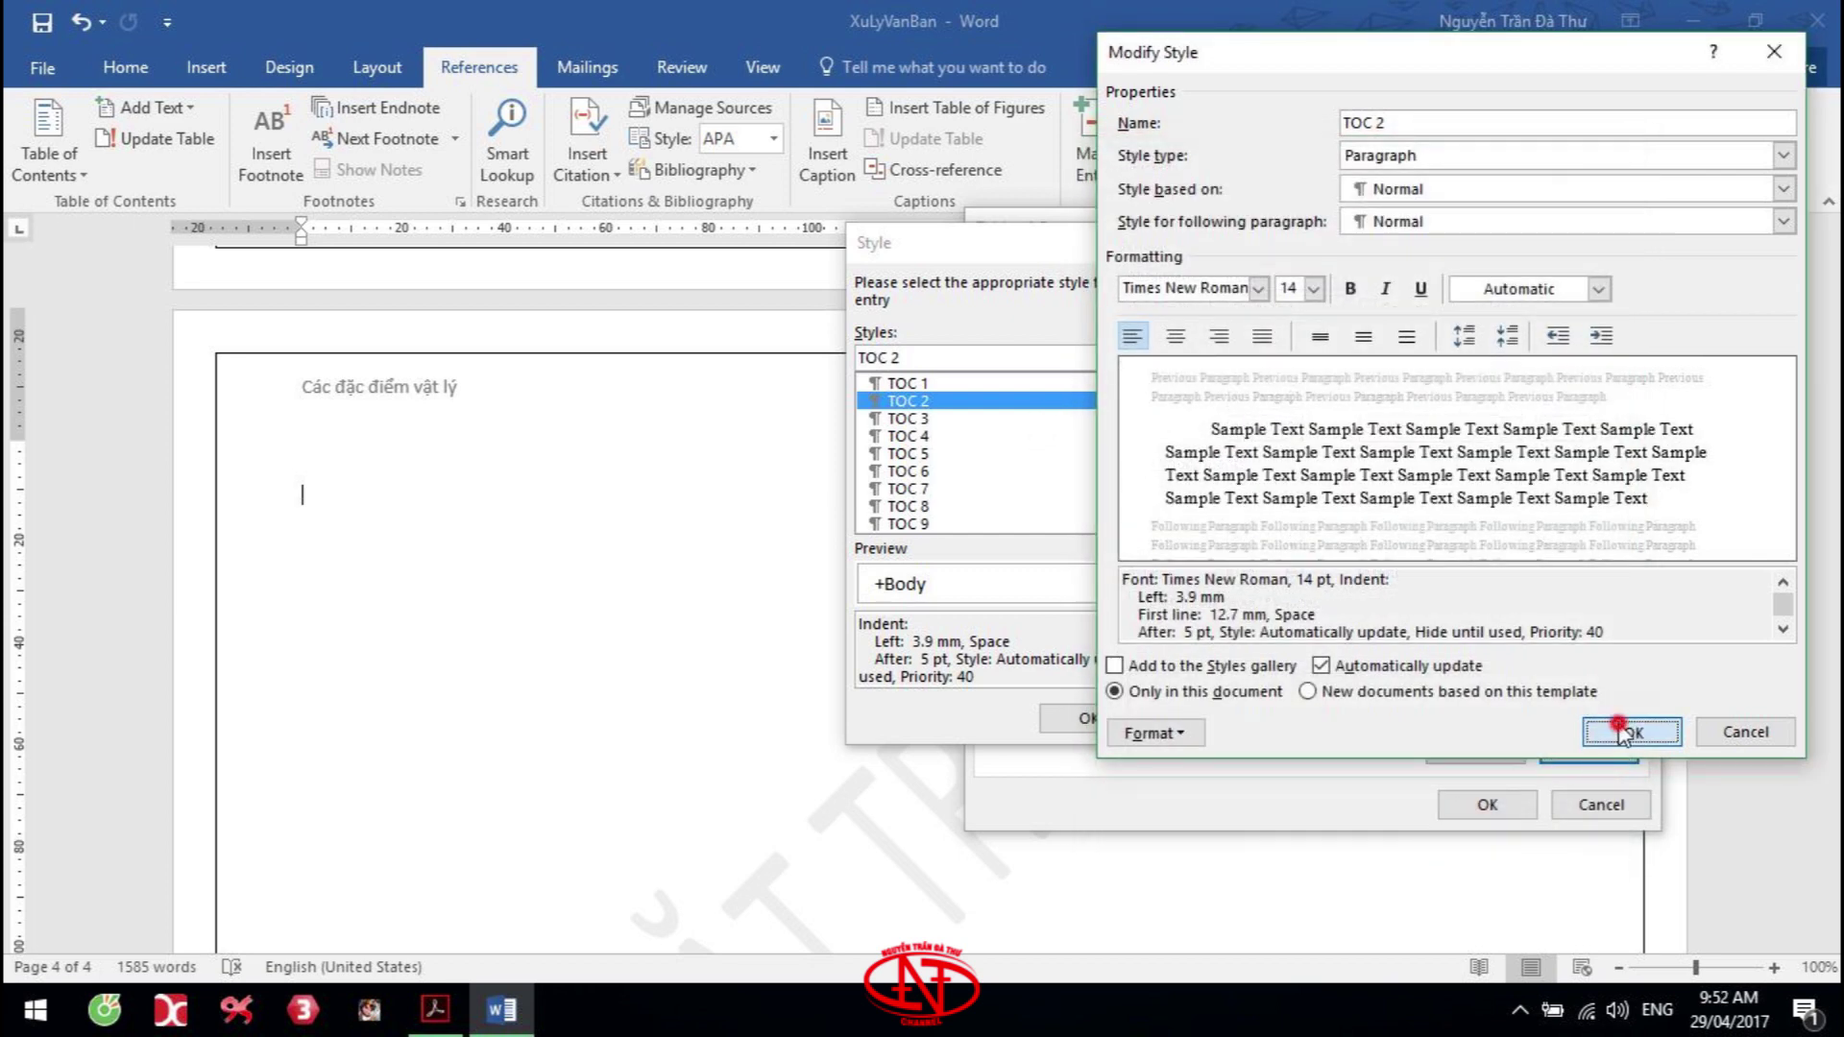
Set the TOC 3 style to Times New Roman 12 pt
click(929, 419)
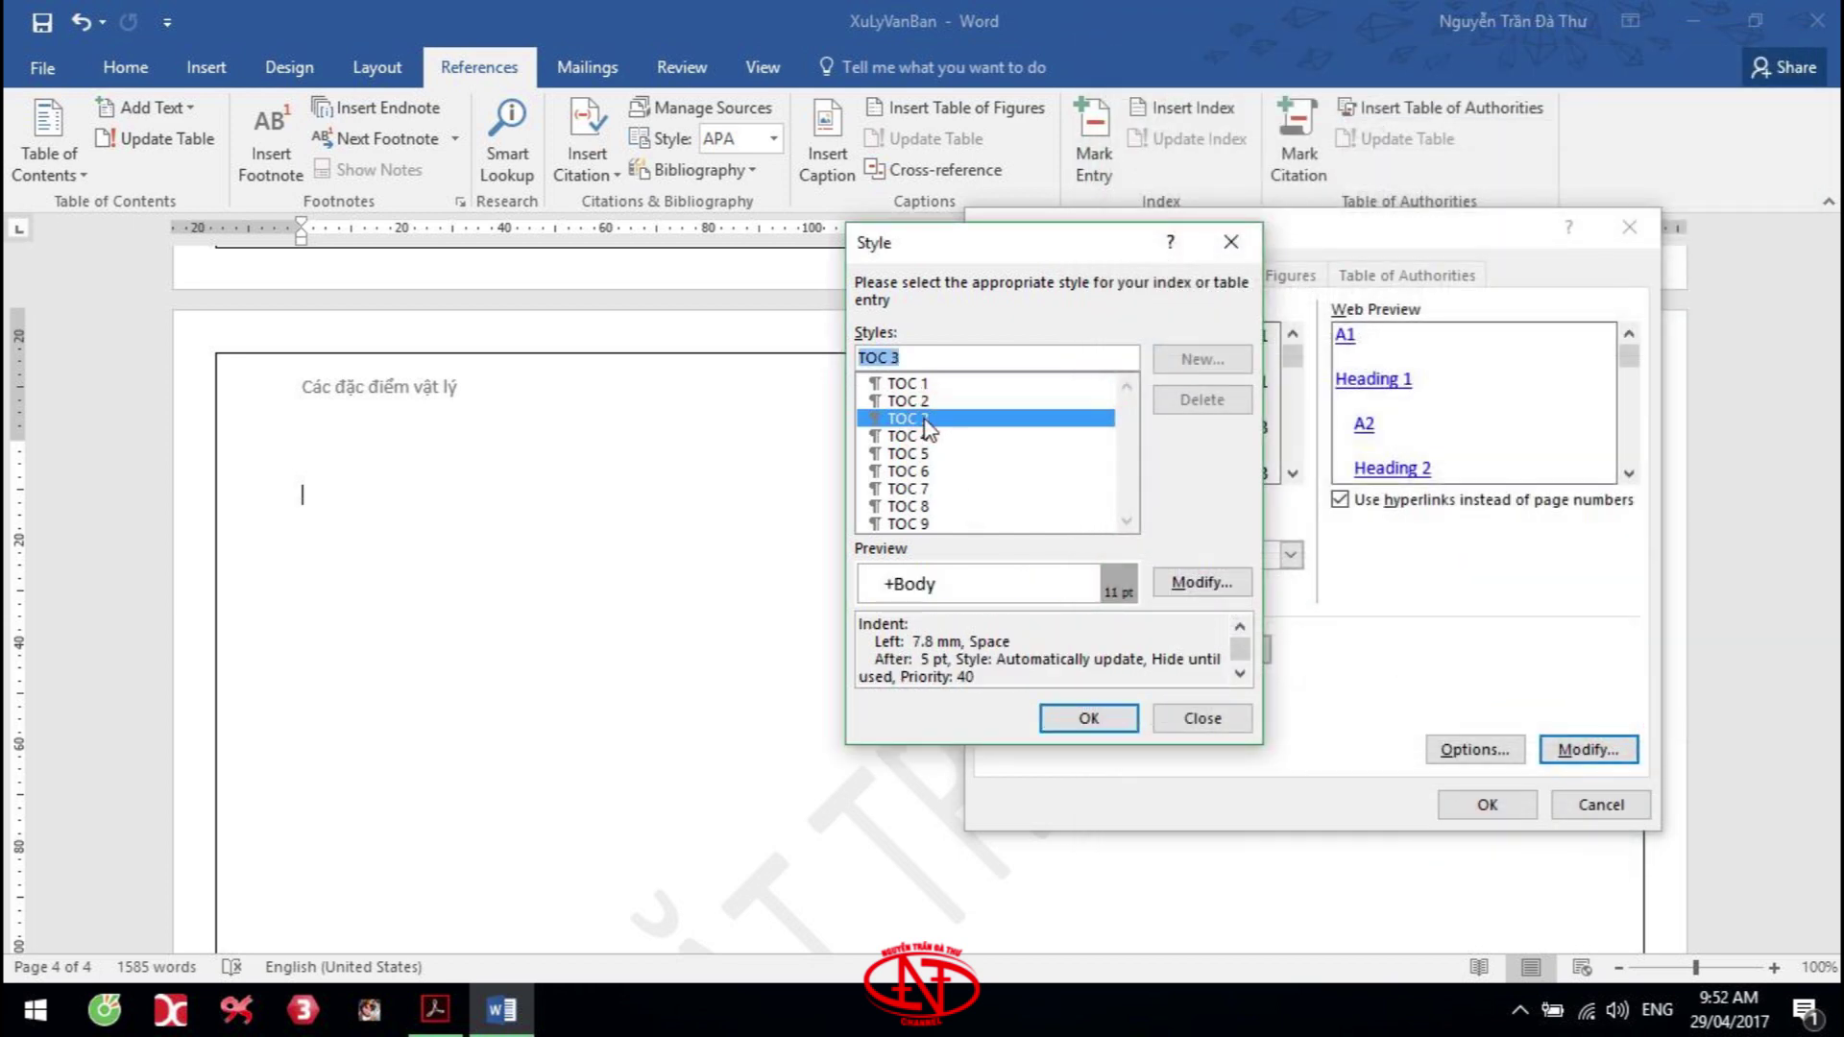
click(1203, 588)
click(1257, 288)
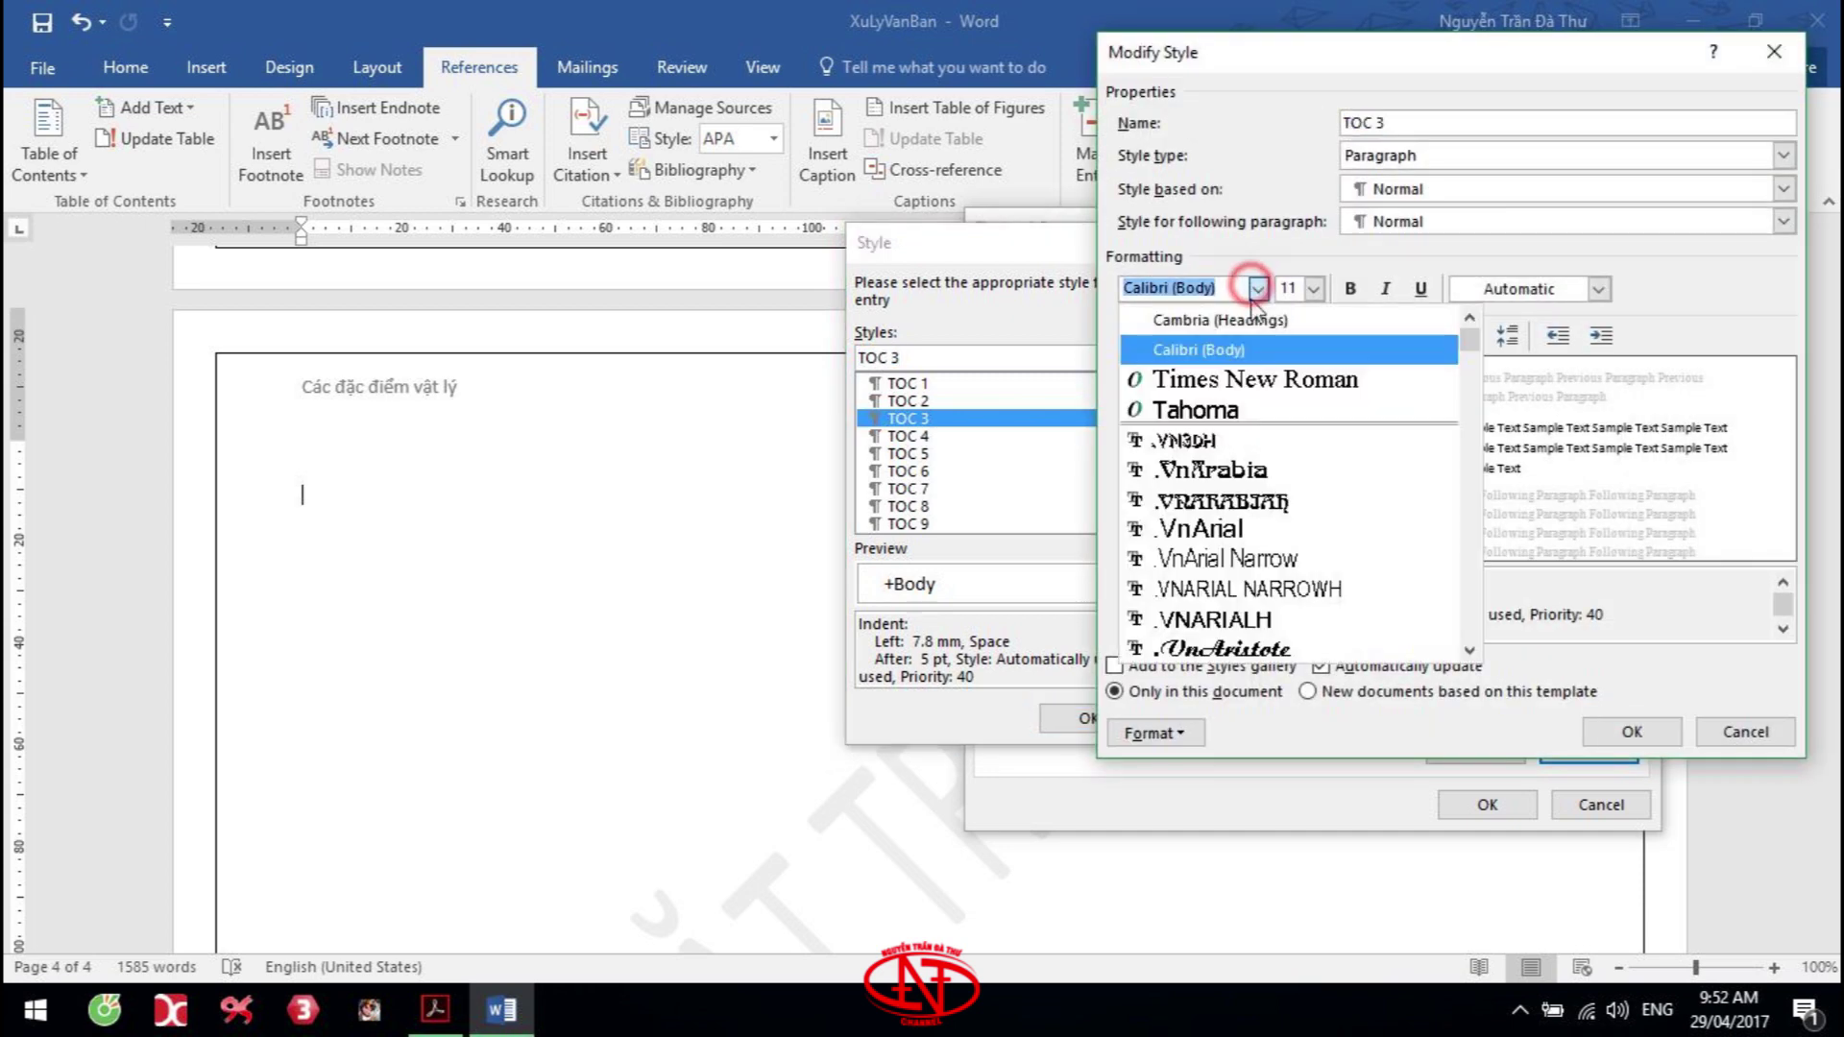
click(1244, 380)
click(1314, 288)
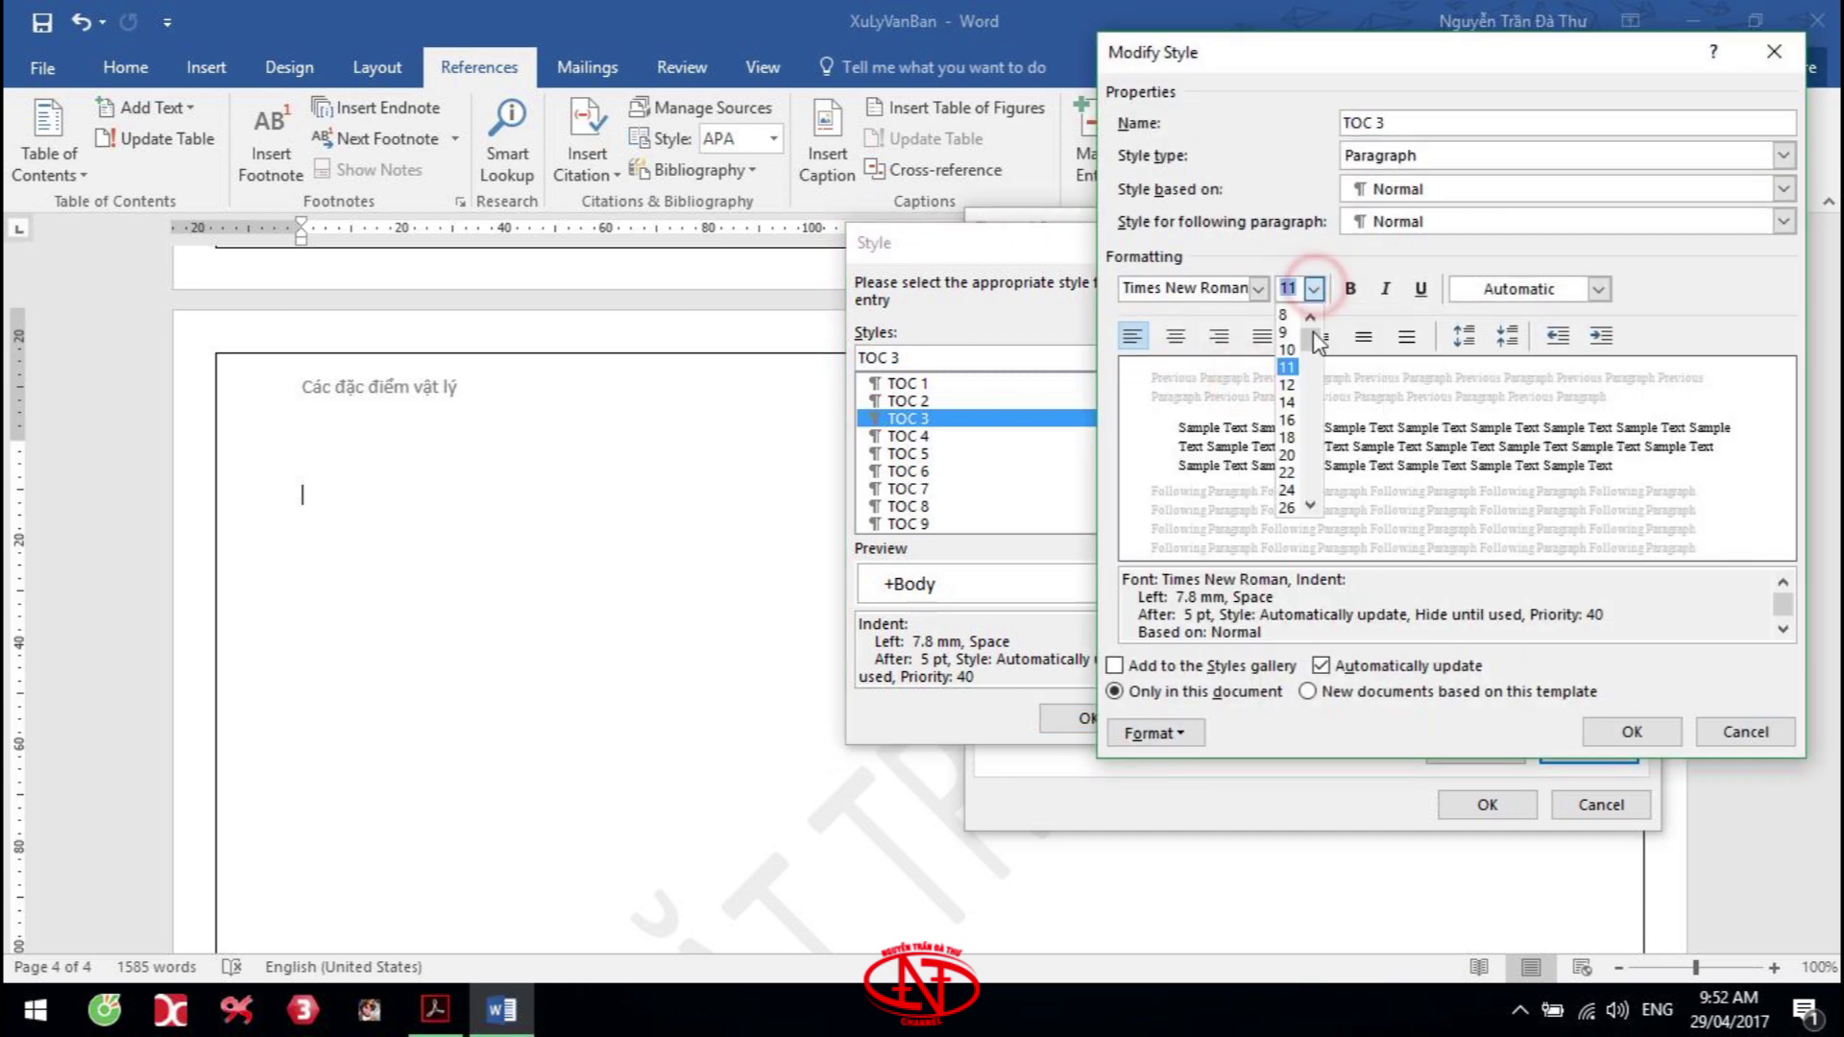
click(1287, 385)
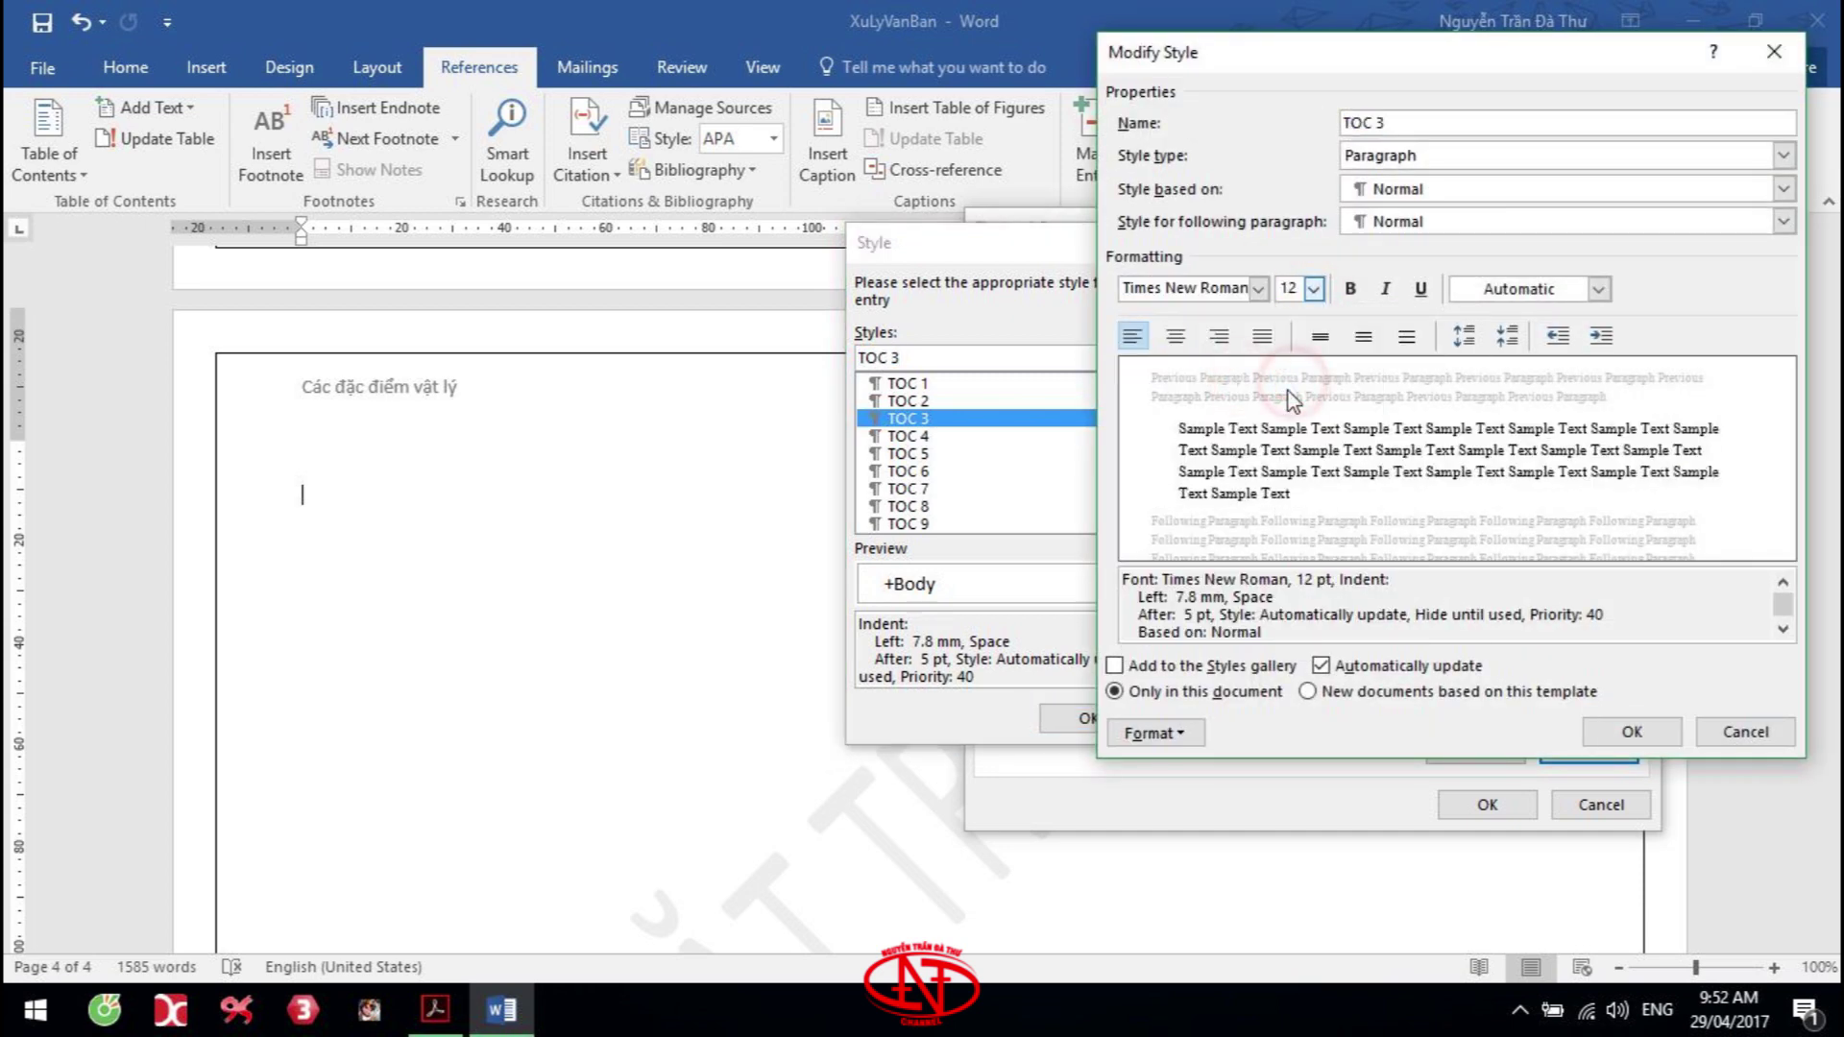
Give TOC 3 a 25.4 mm first-line indent and accept the edited TOC styles
click(1165, 745)
click(1166, 483)
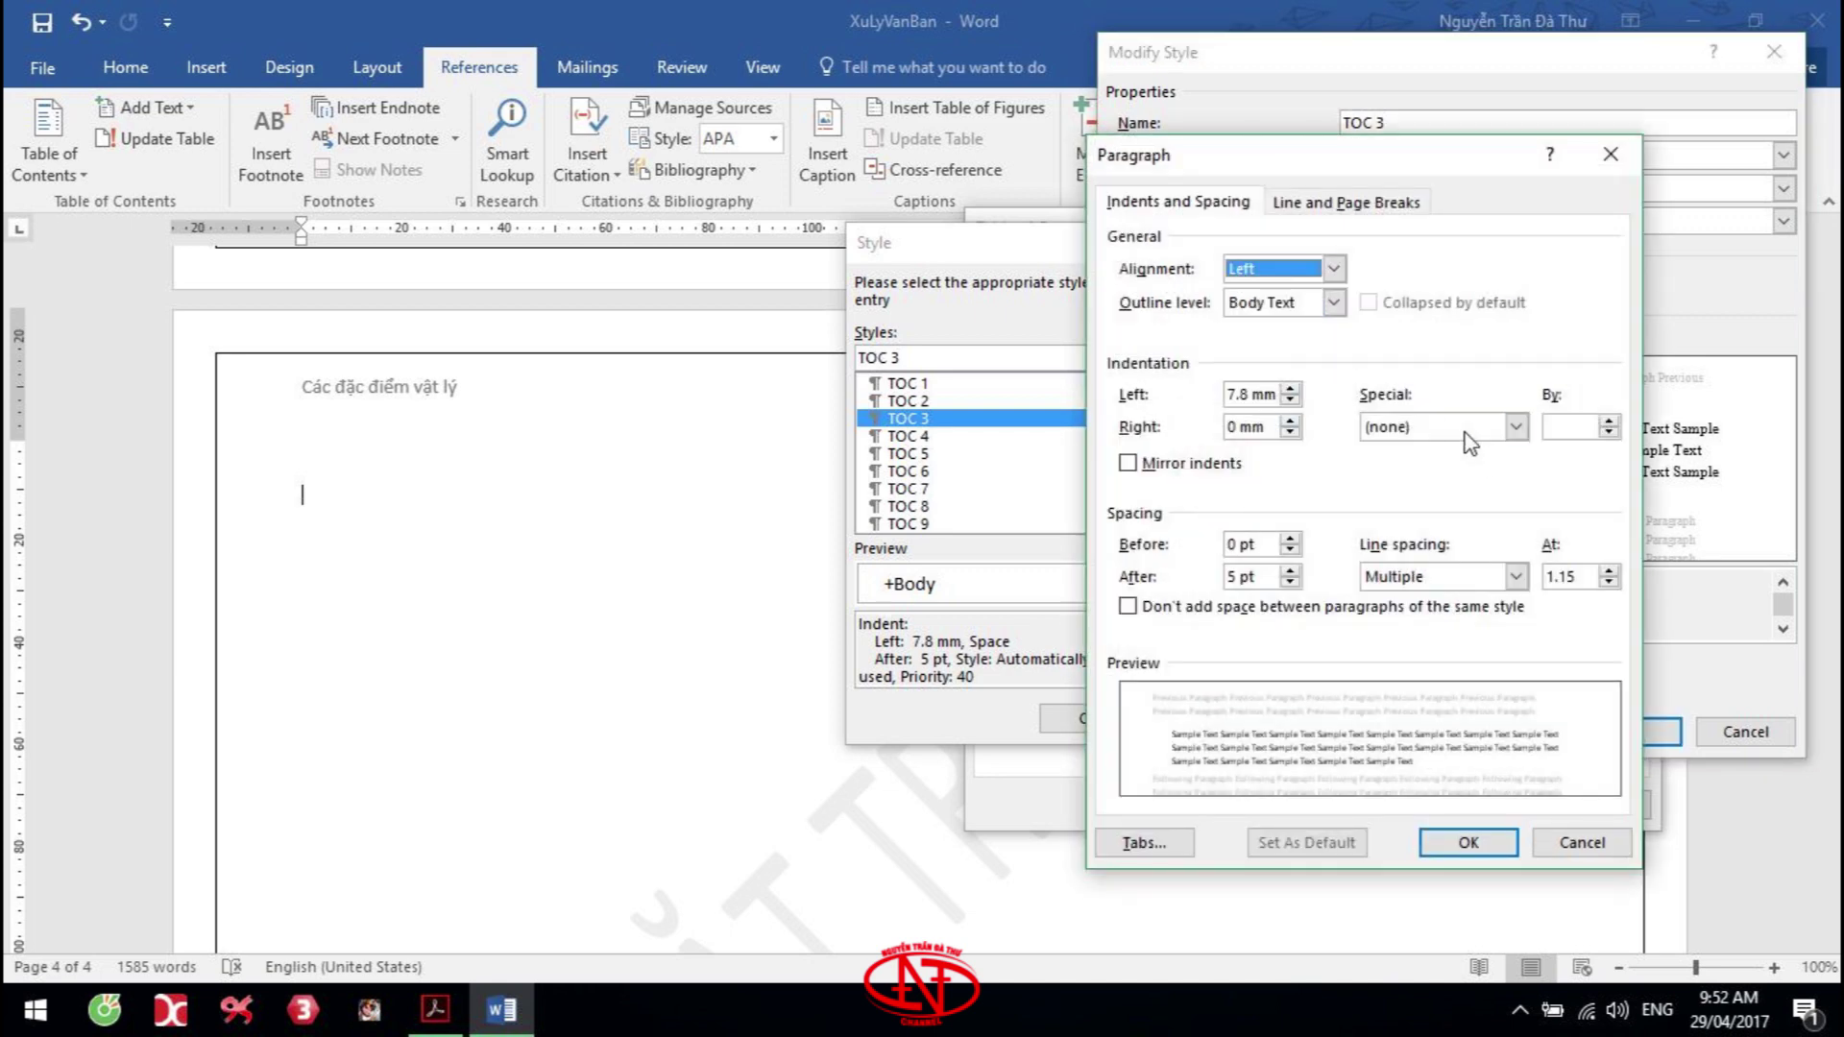
click(1469, 441)
click(1469, 466)
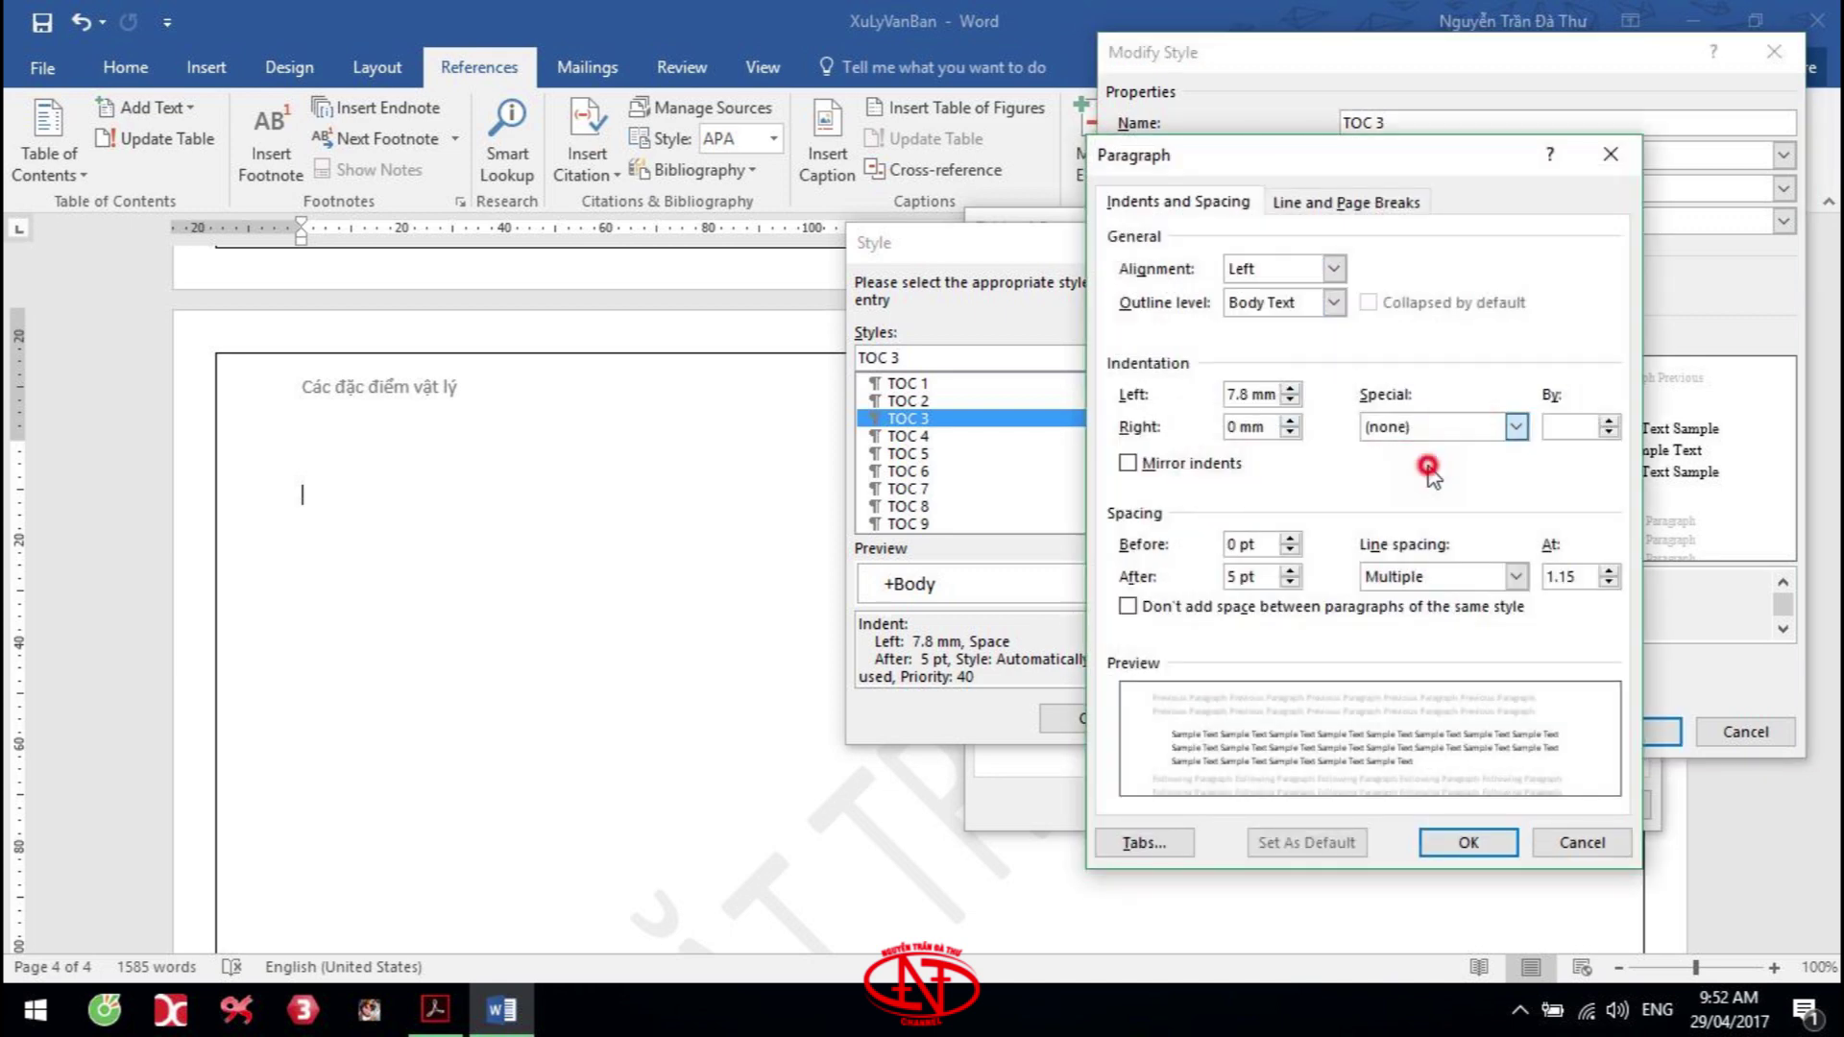
double_click(1557, 426)
text(25)
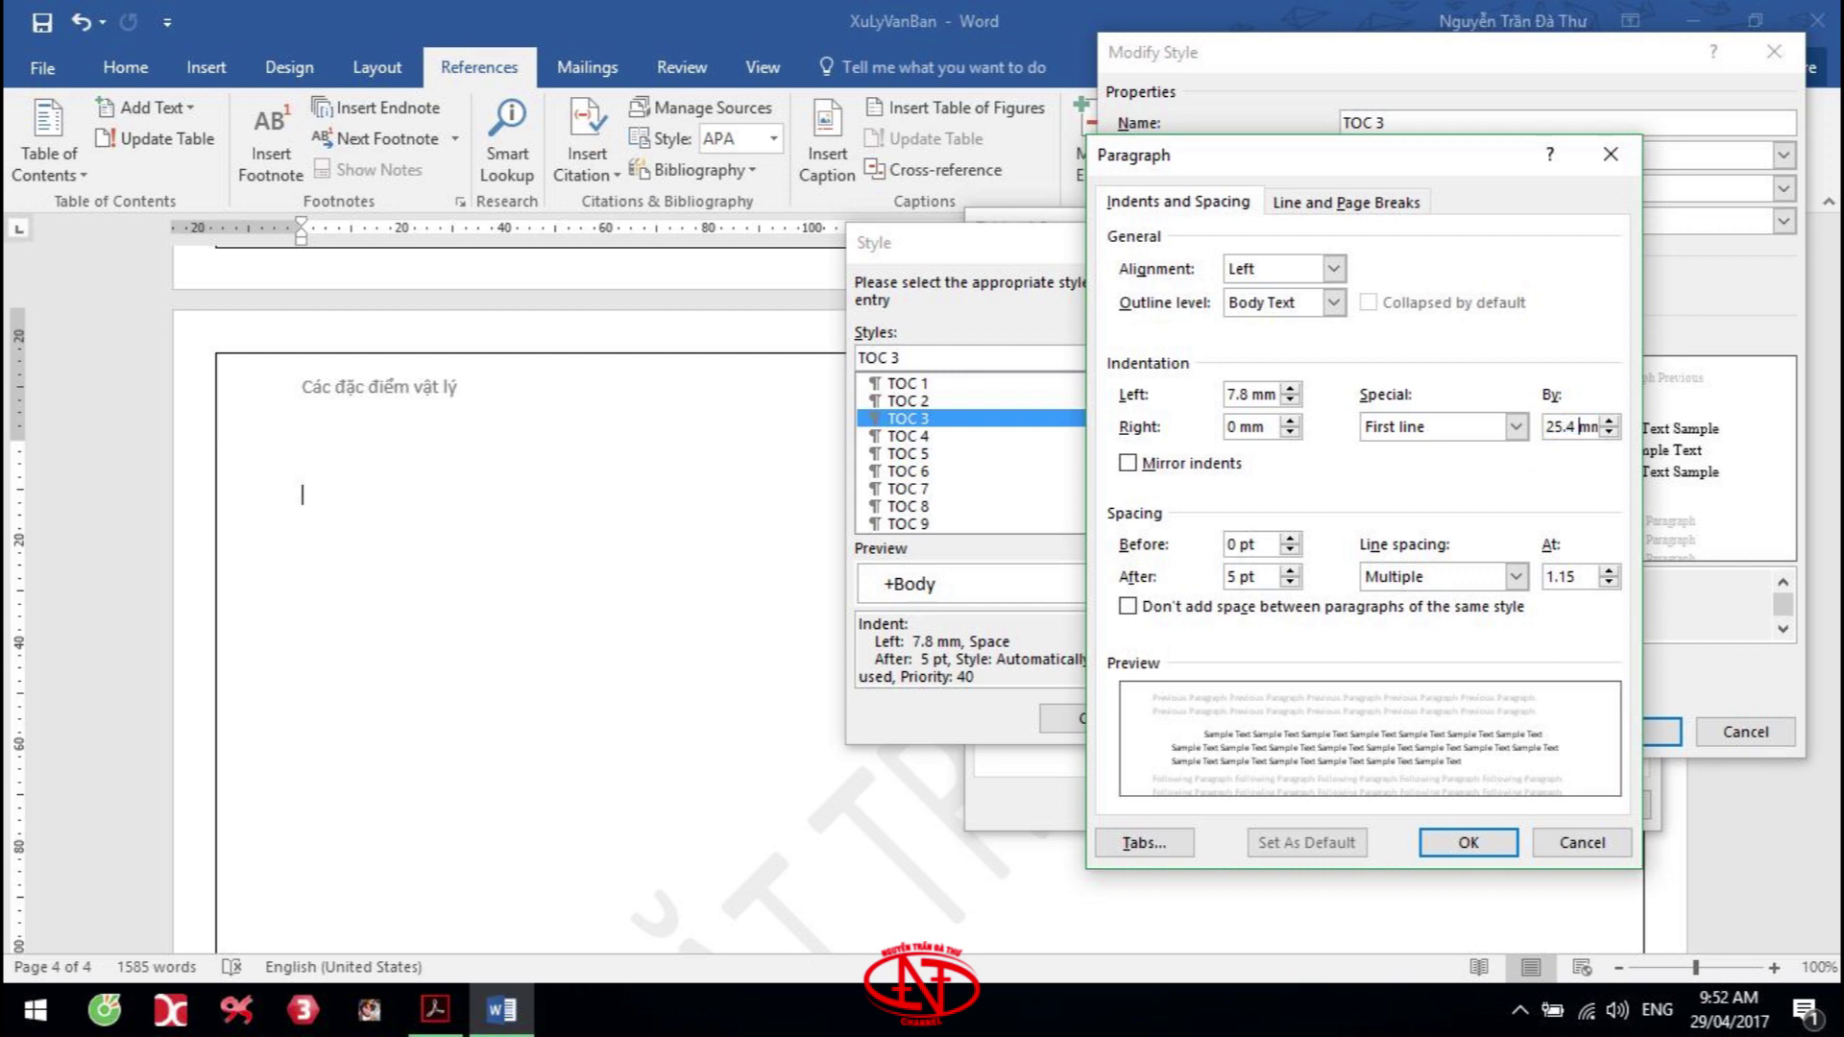
click(1468, 842)
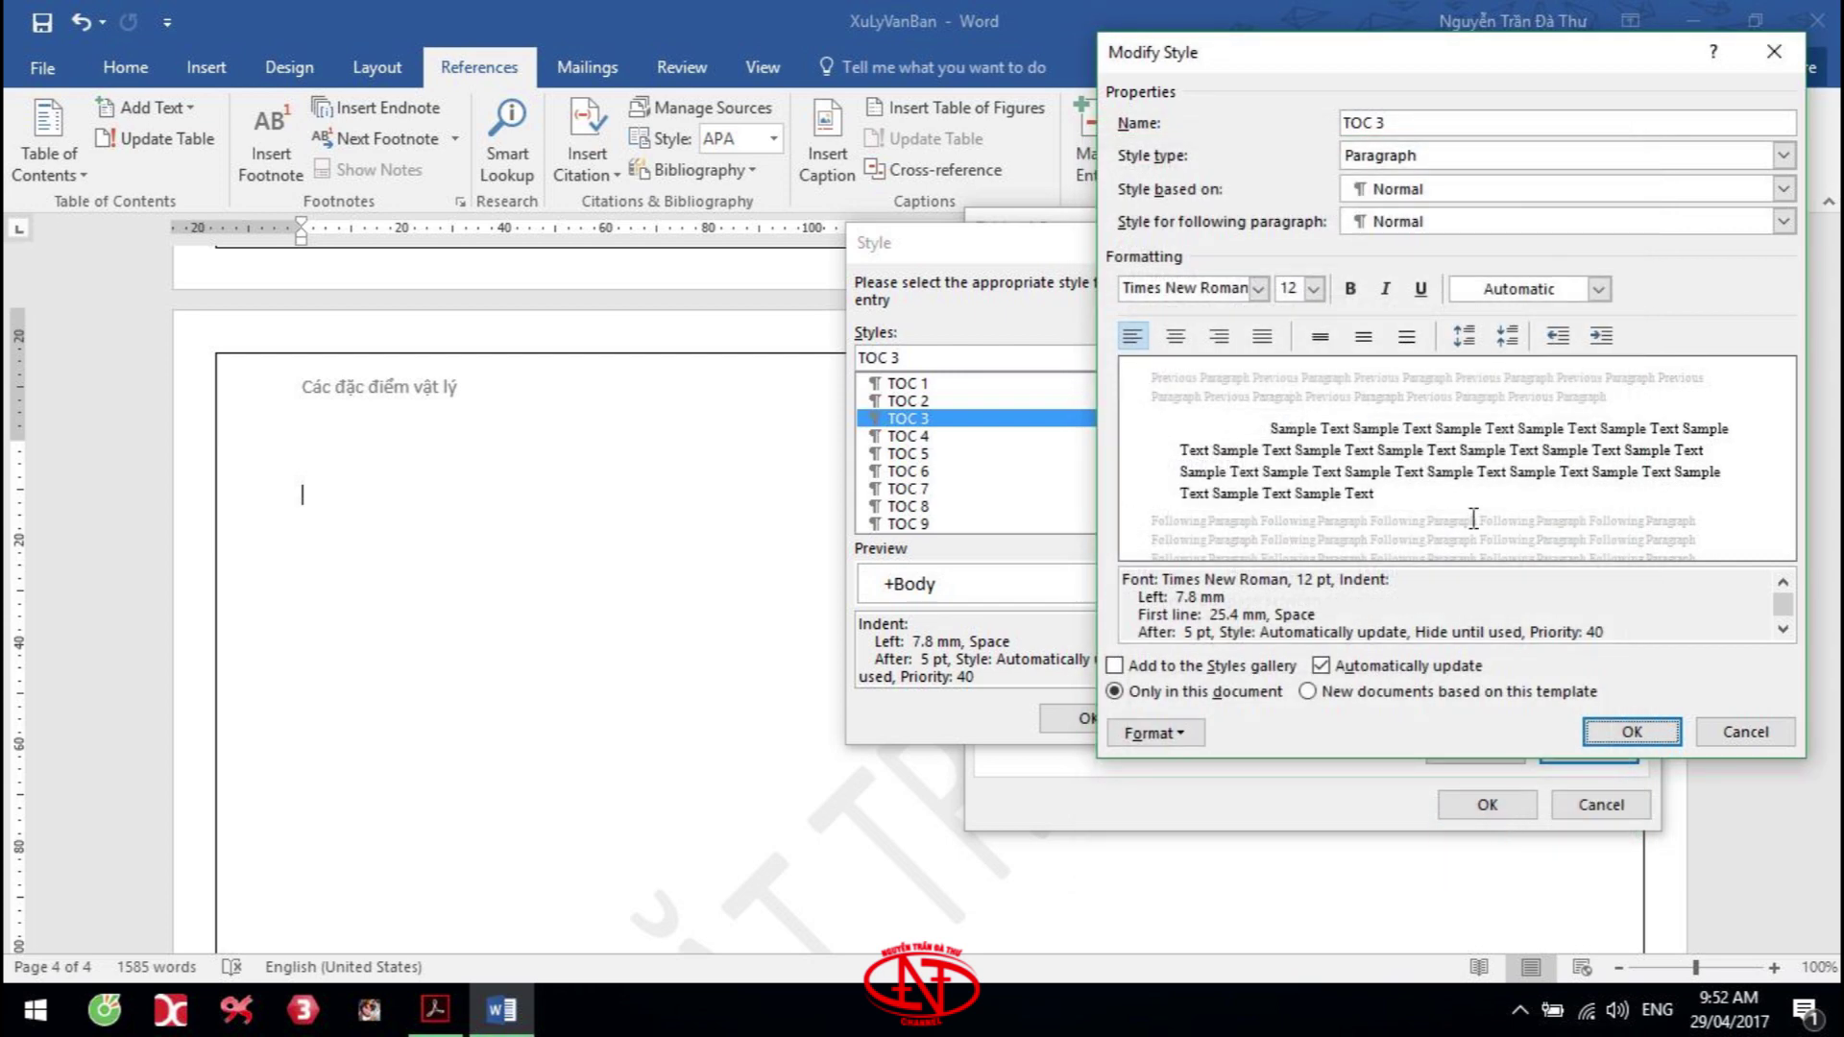
click(1630, 729)
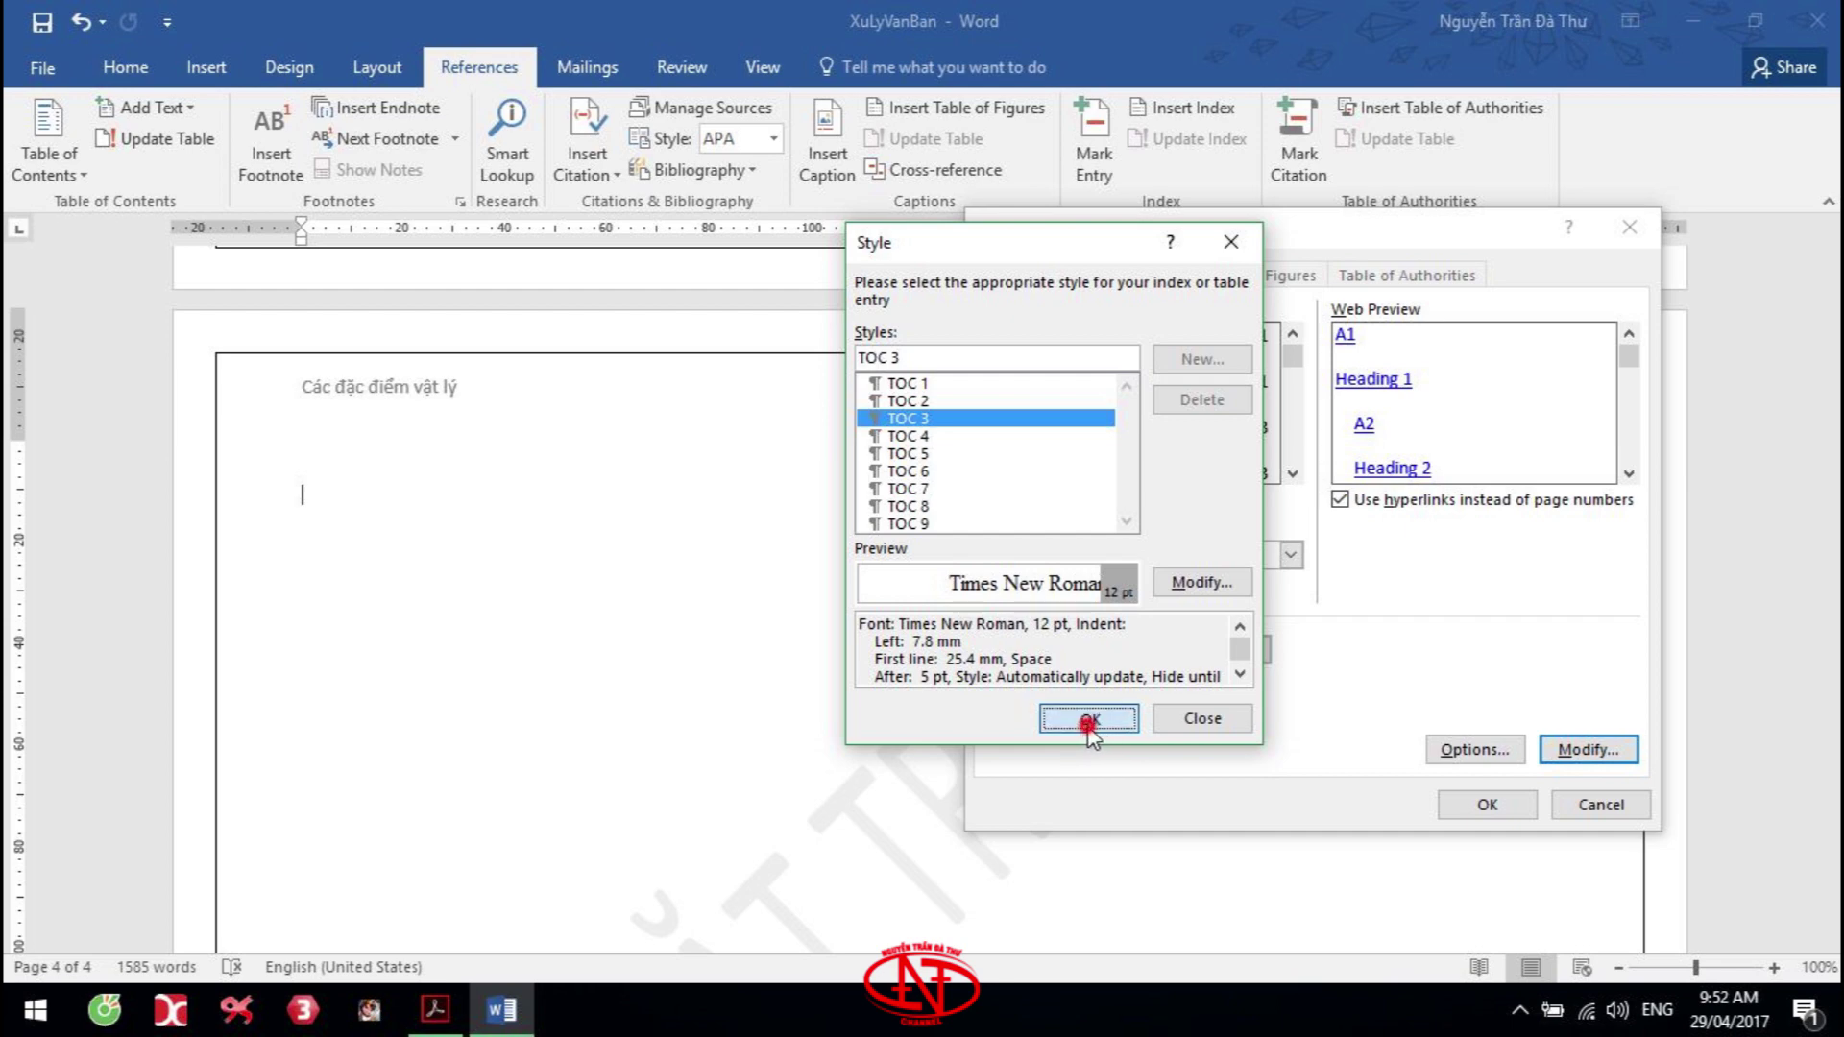
click(1088, 720)
click(1472, 749)
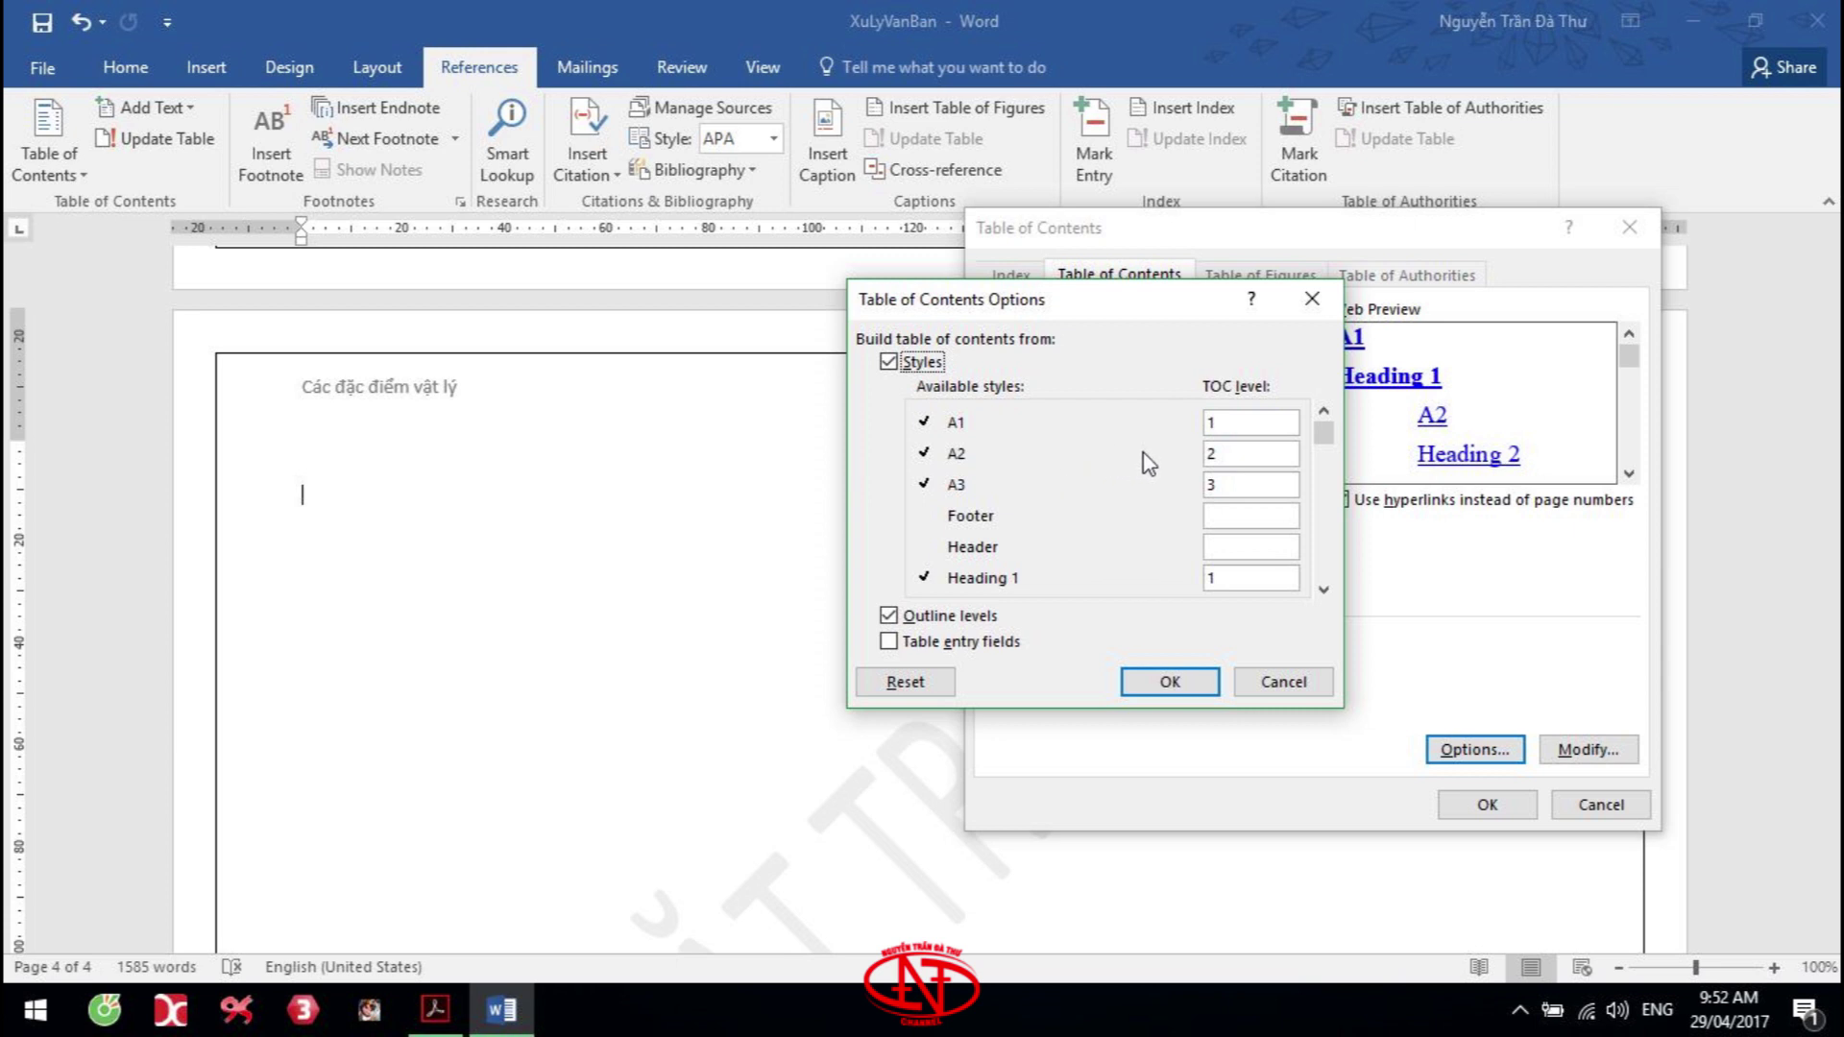
Clear the unwanted TOC level numbers and insert the dotted-leader table of contents under MỤC LỤC
click(1323, 590)
click(1323, 590)
click(1323, 589)
click(1237, 547)
key(BackSpace)
click(1248, 515)
key(BackSpace)
click(1248, 485)
key(BackSpace)
click(1173, 682)
click(1487, 805)
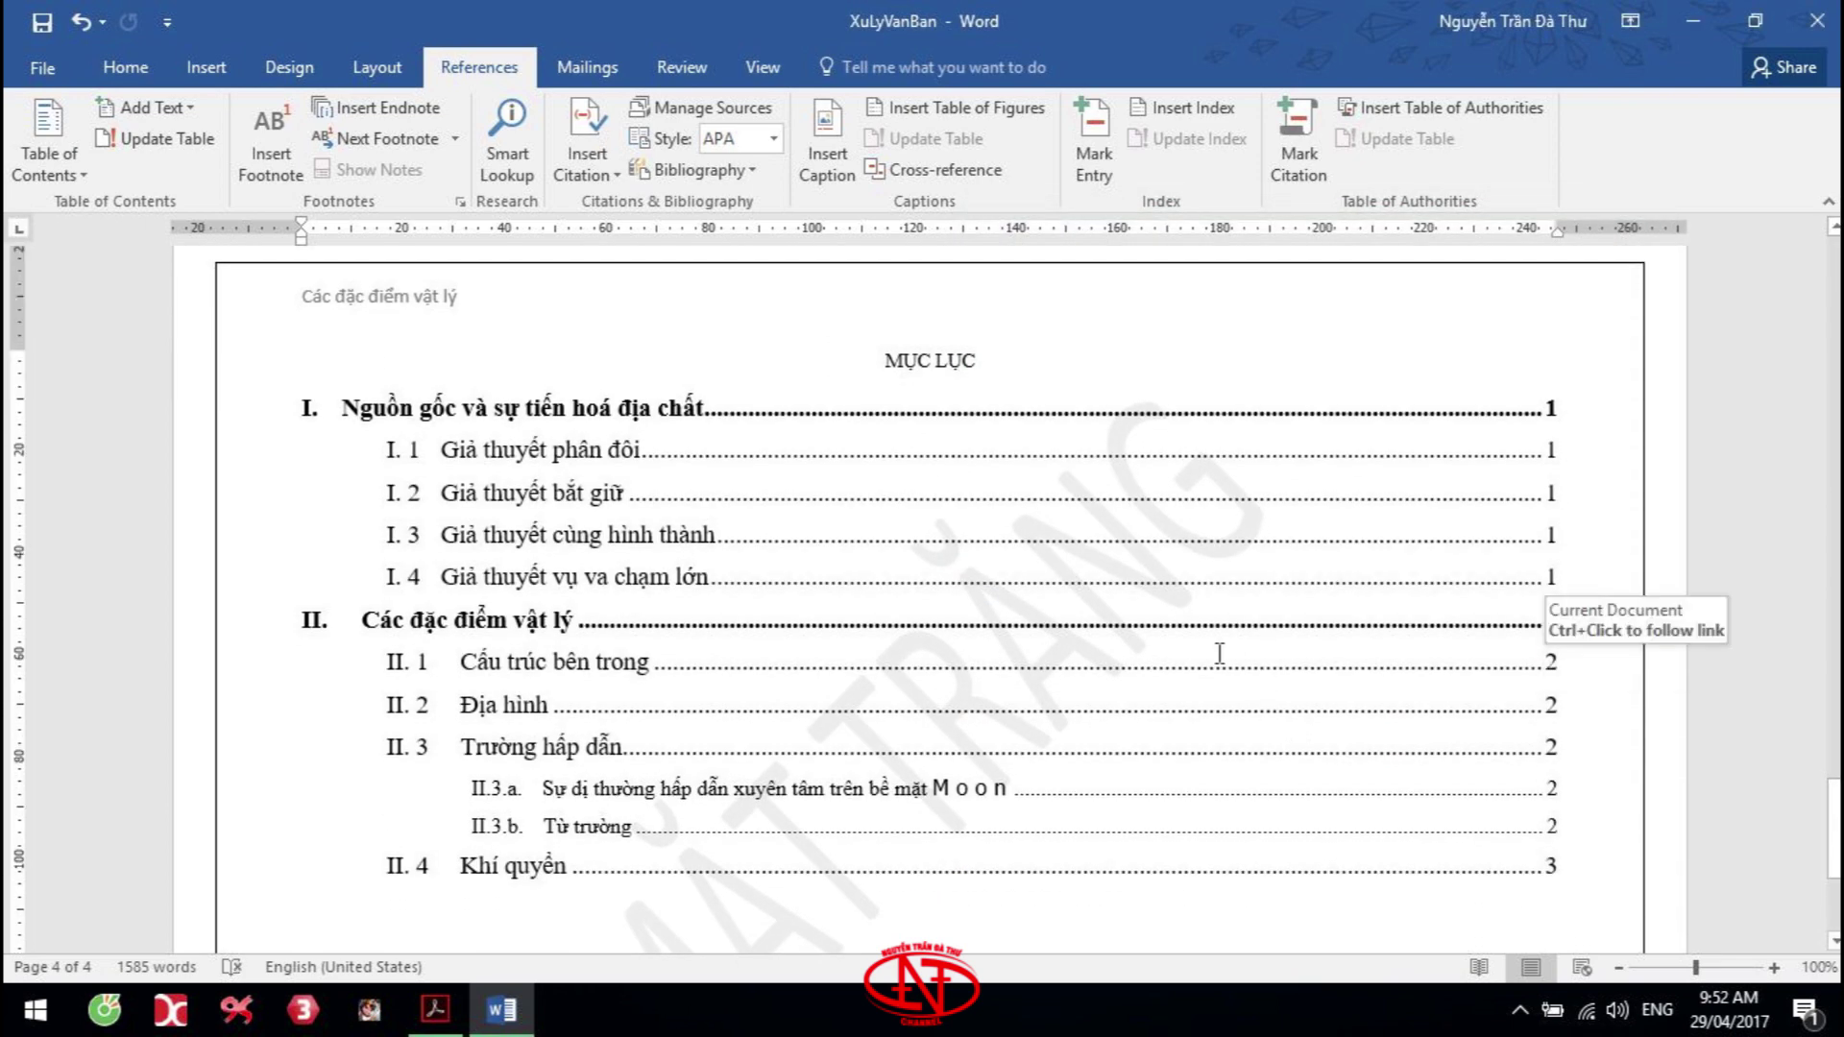